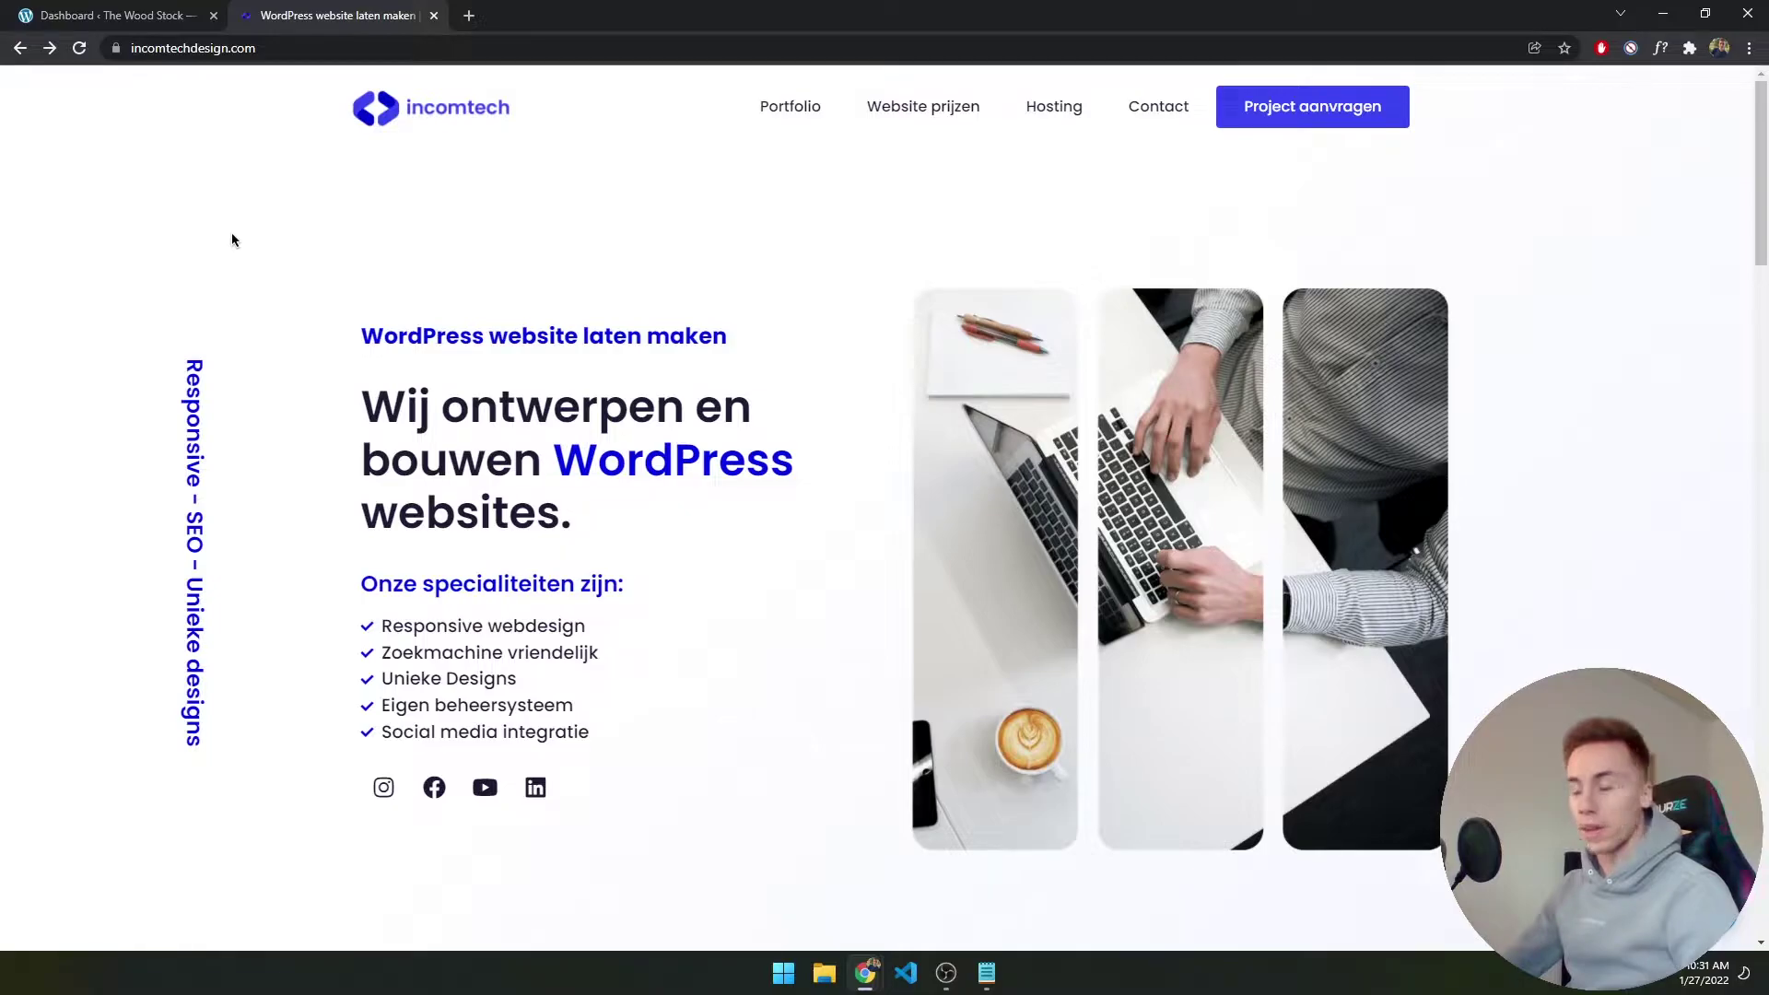
Check the site's active theme and the list of installed plugins in the WordPress admin
{"action": "left_click", "coordinate": [153, 17]}
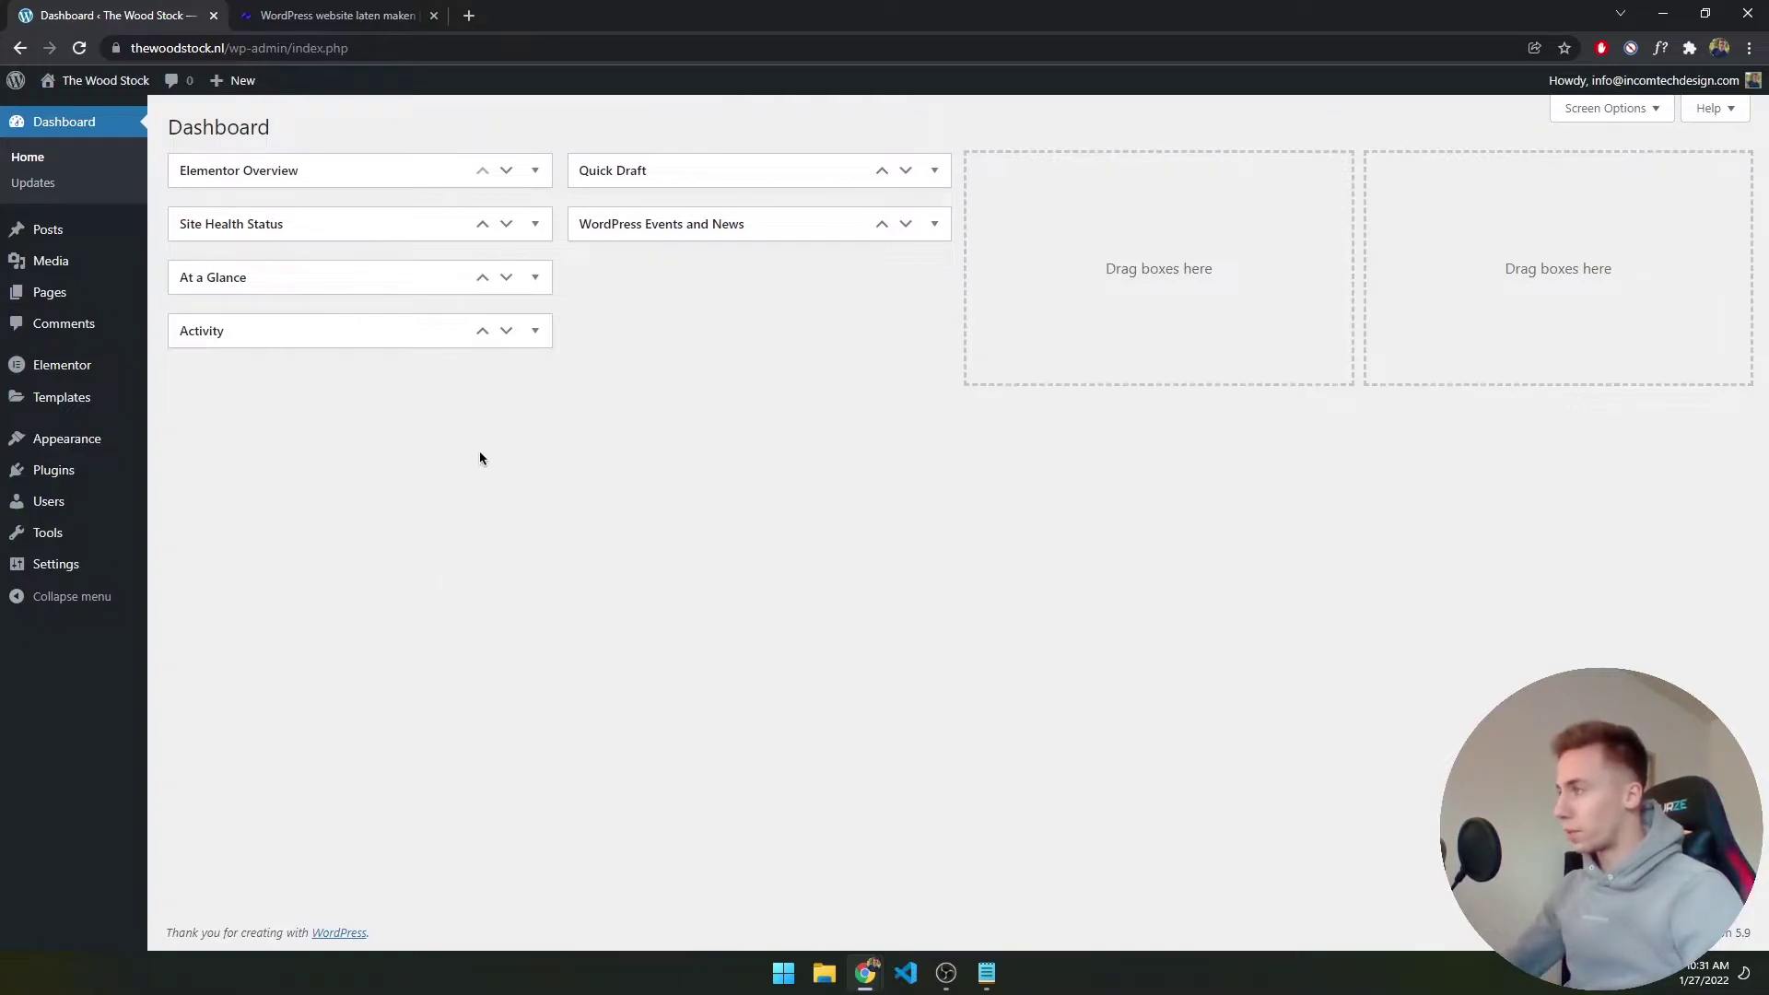
{"action": "mouse_move", "coordinate": [90, 440]}
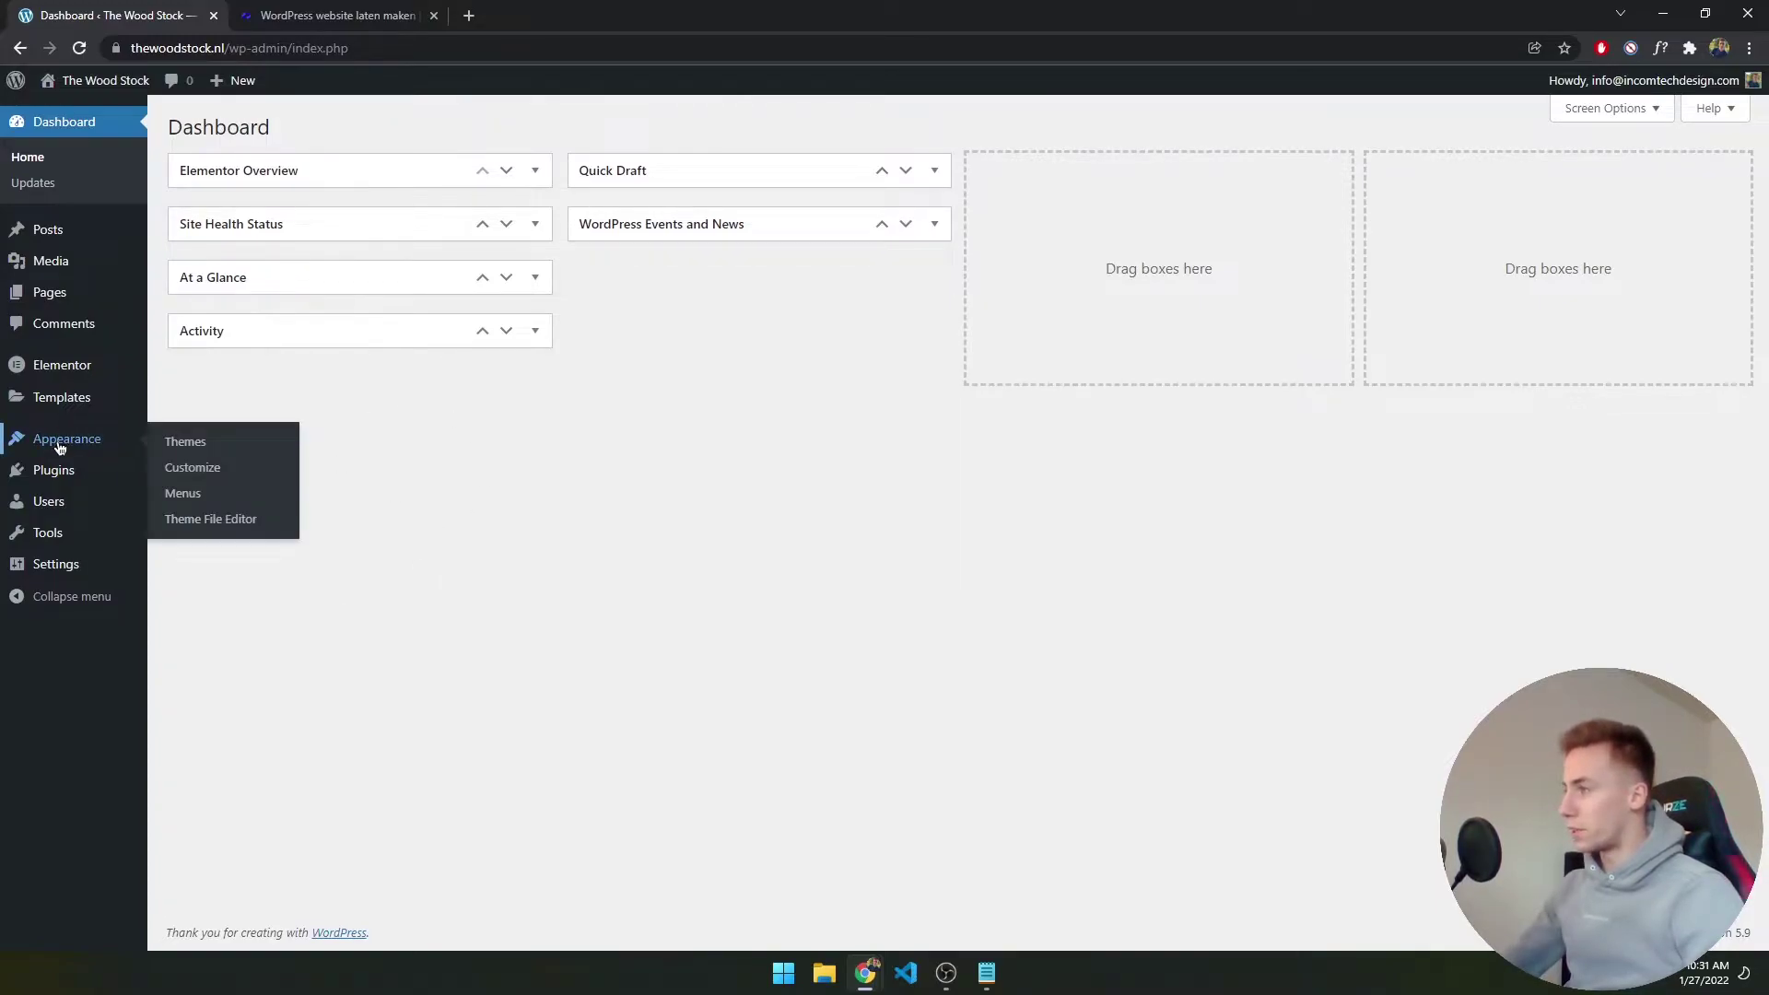
{"action": "left_click", "coordinate": [207, 444]}
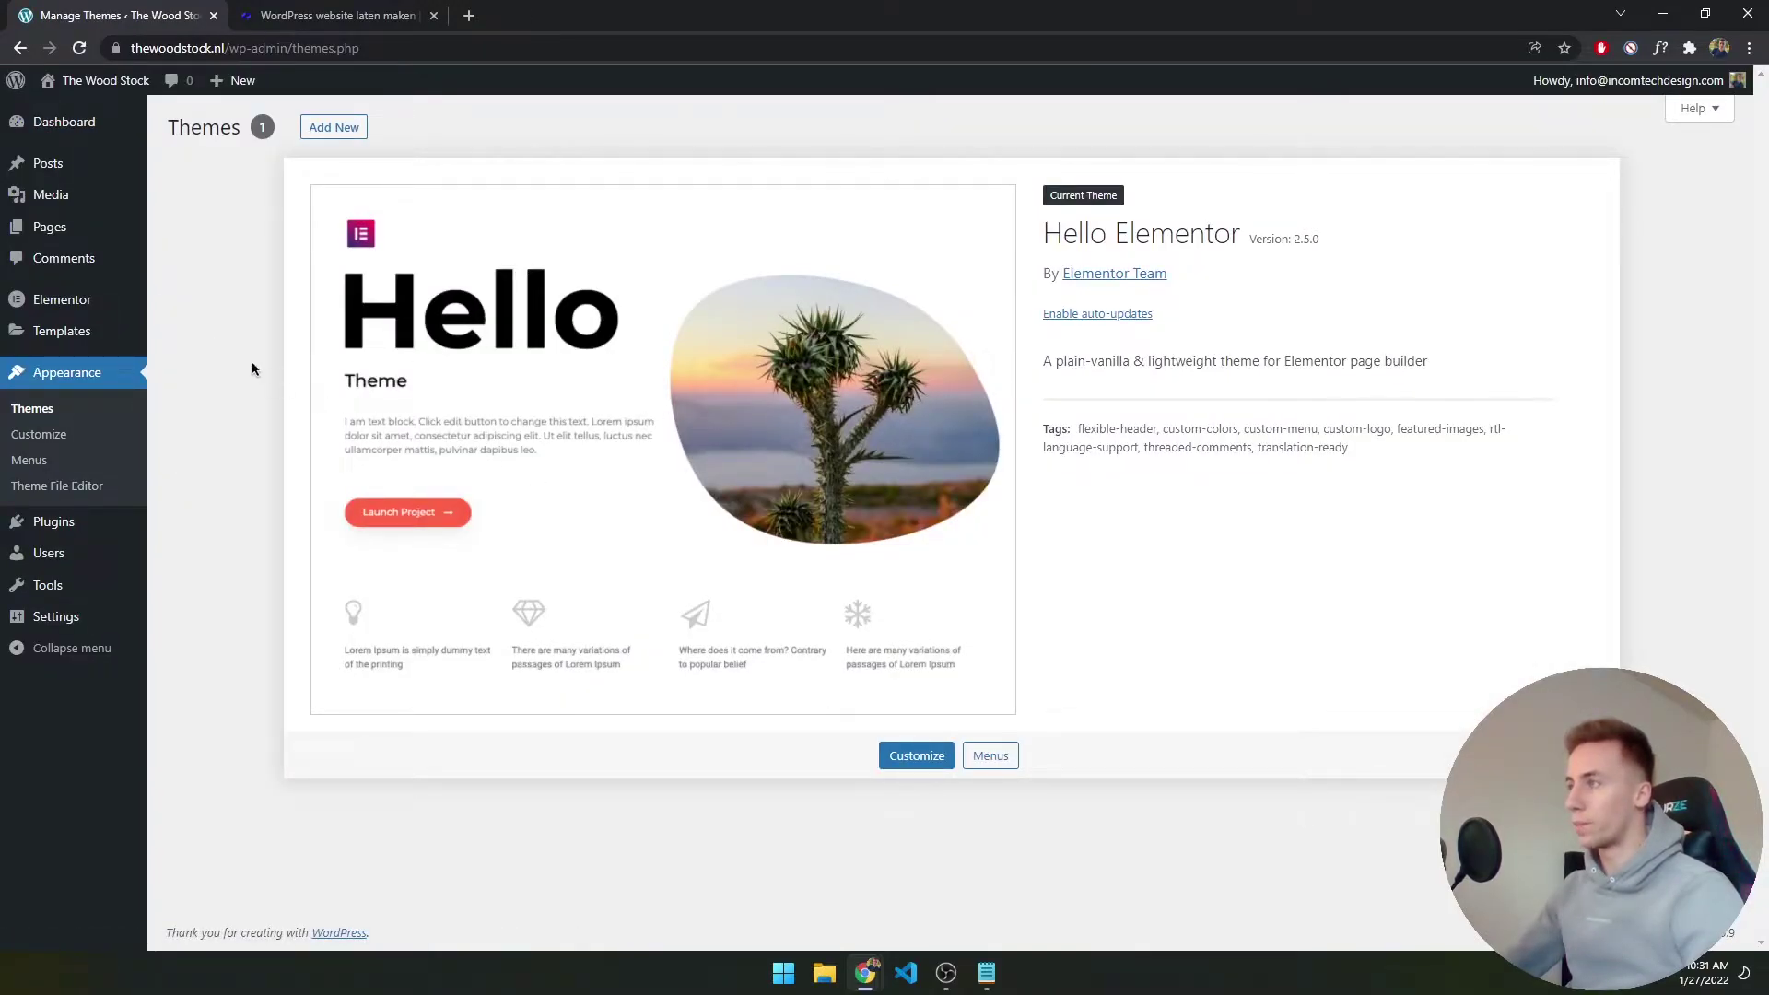
{"action": "left_click", "coordinate": [60, 521]}
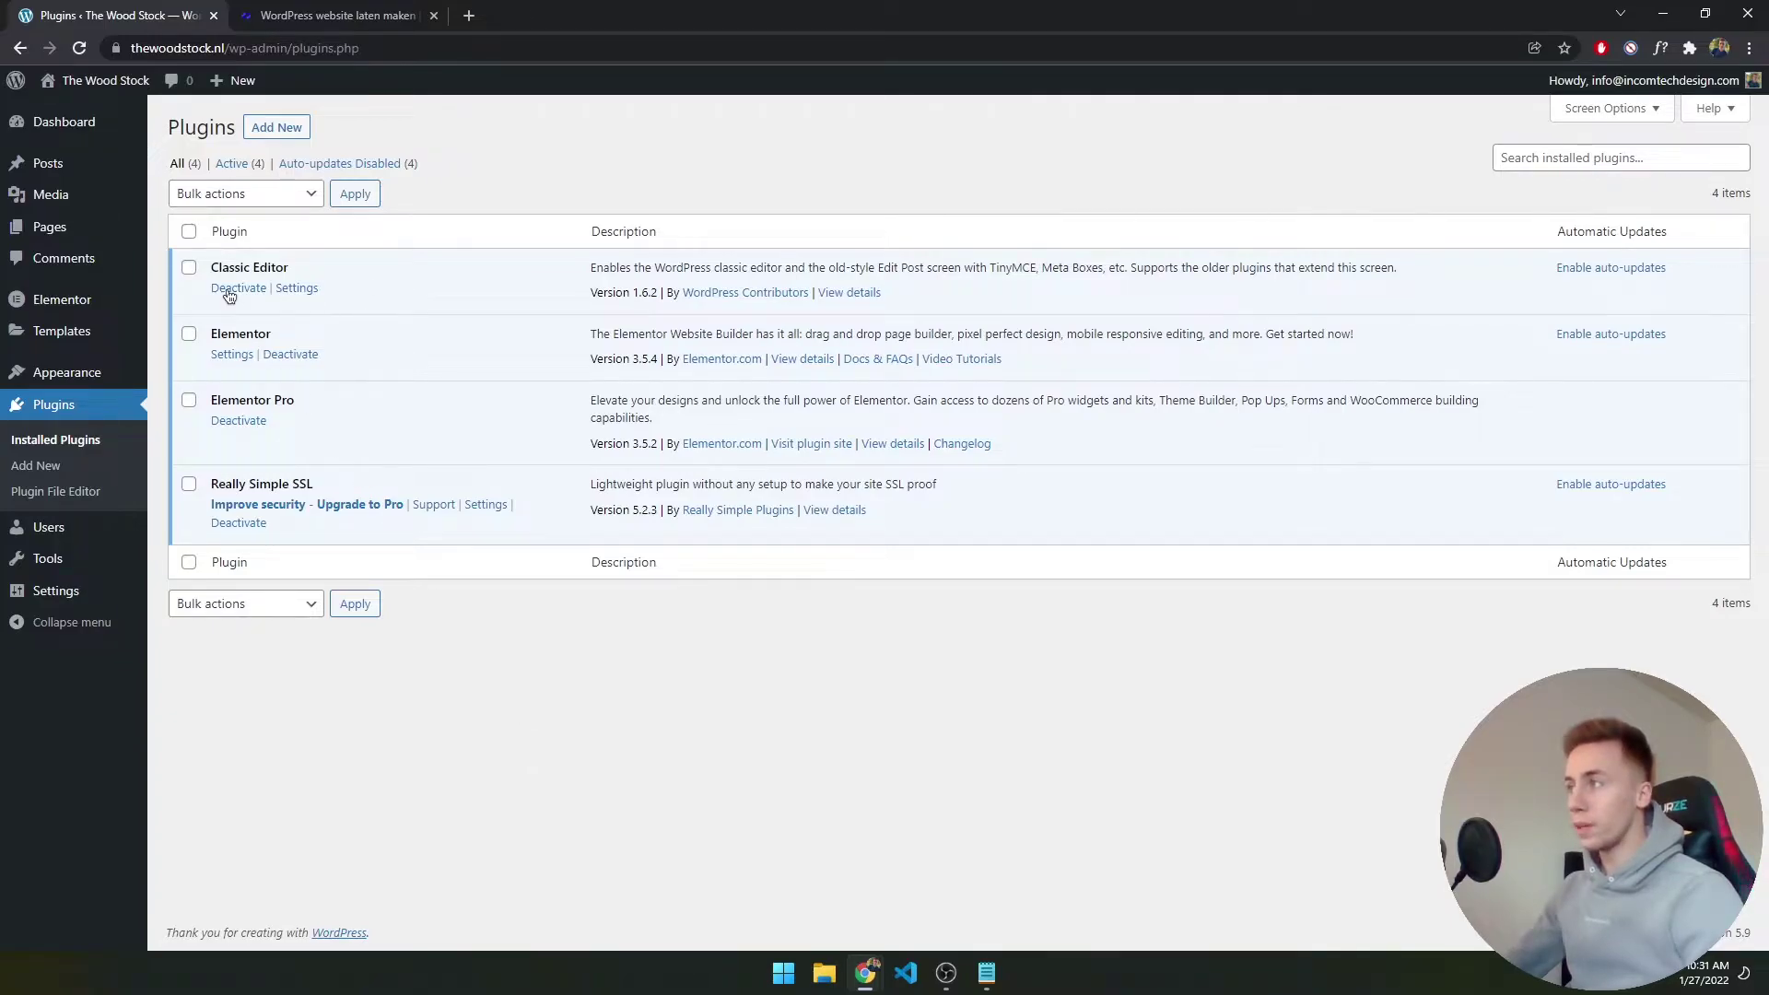
View the published Home page from the pages list in a separate tab, look it over and close it
{"action": "left_click", "coordinate": [67, 226]}
{"action": "mouse_move", "coordinate": [300, 268]}
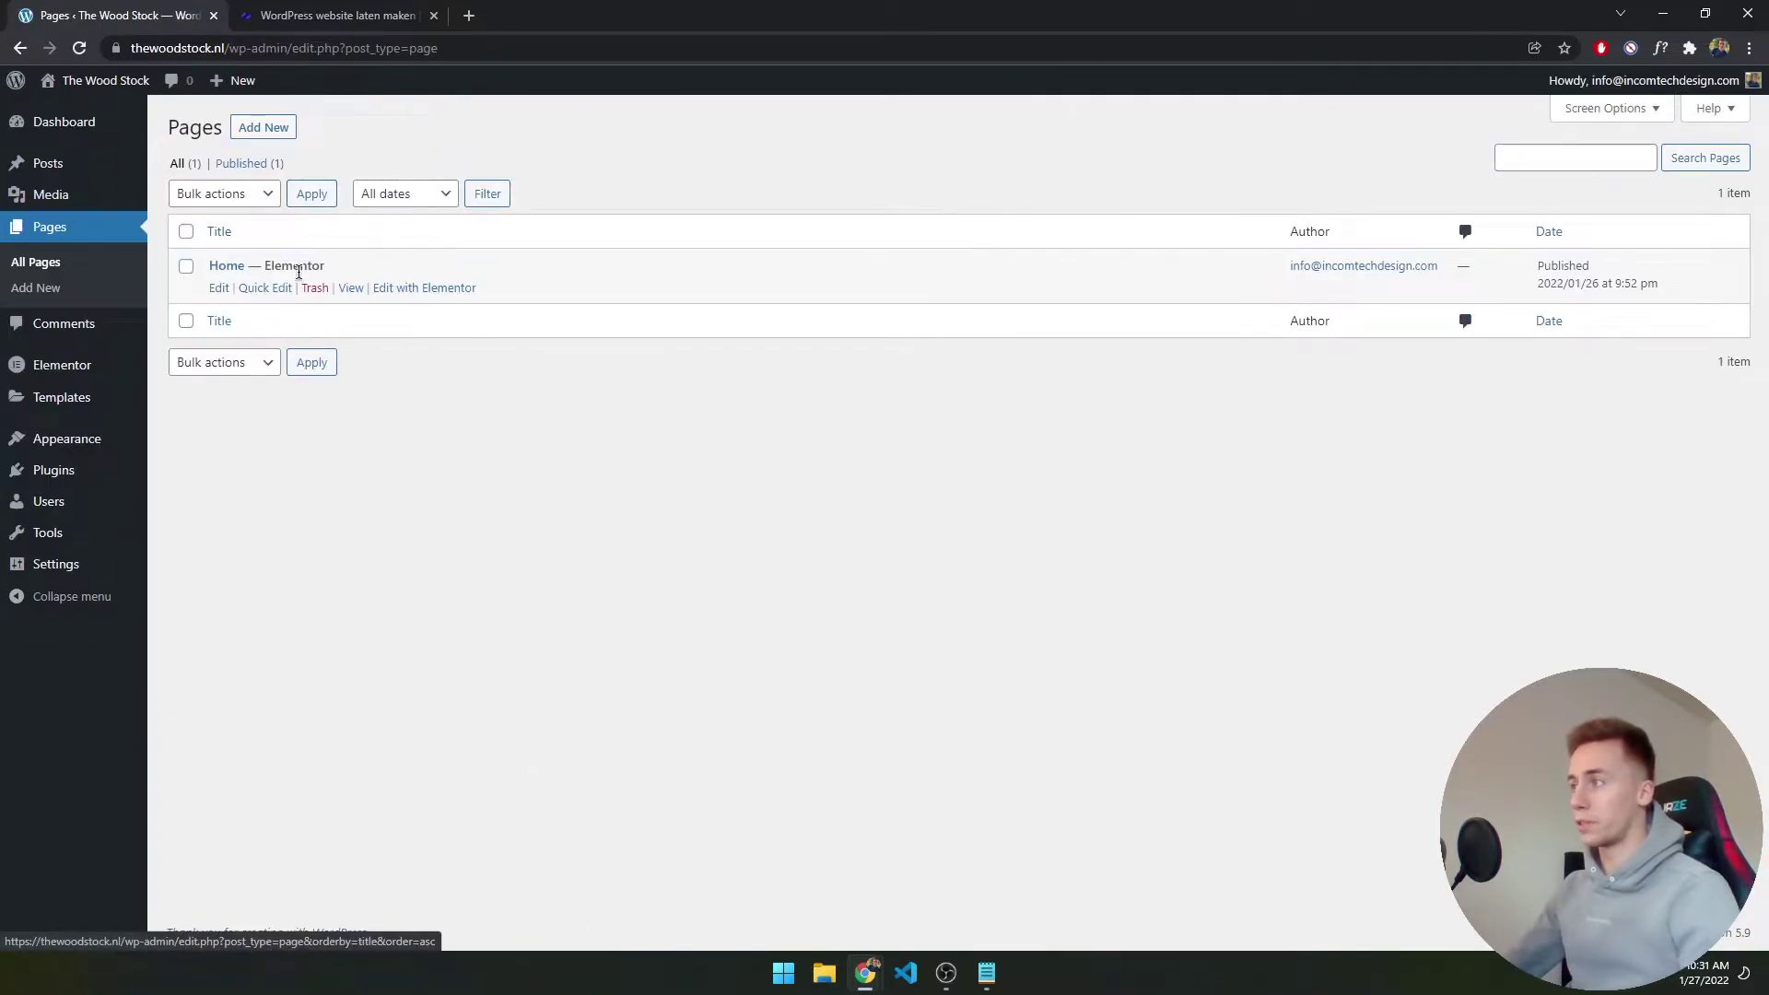
{"action": "left_click", "coordinate": [350, 288], "text": "ctrl"}
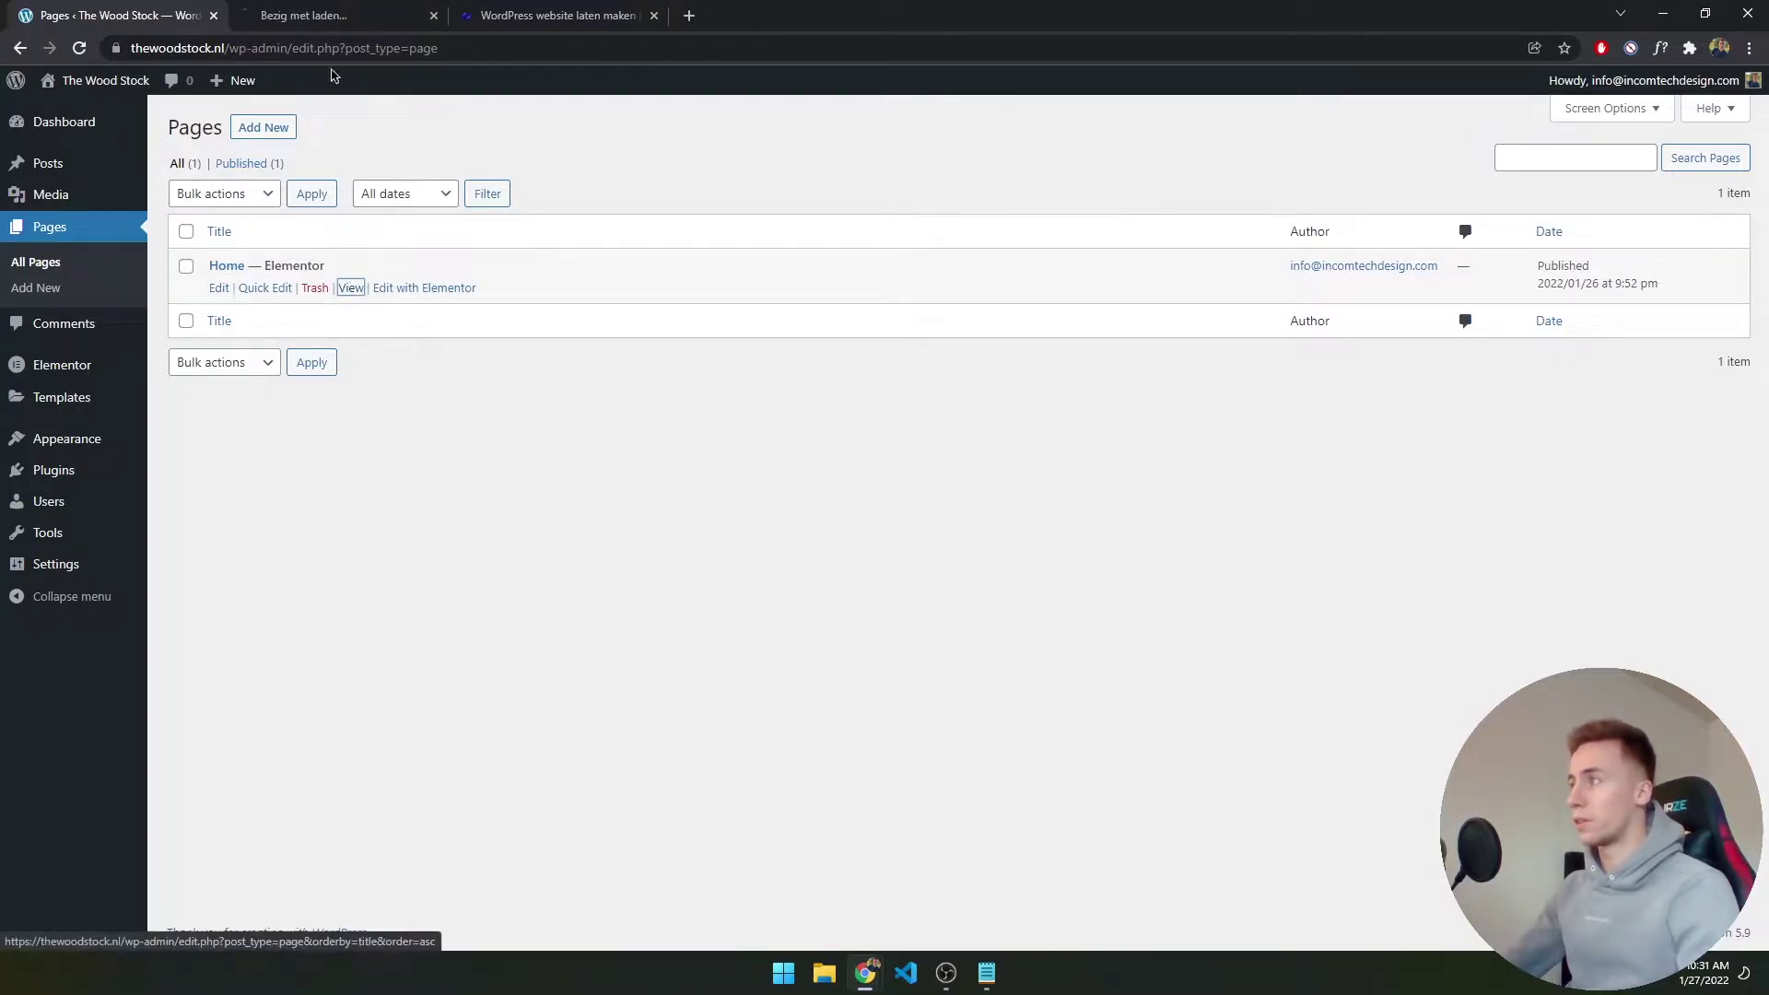
{"action": "key", "text": "ctrl+Tab"}
{"action": "scroll", "coordinate": [833, 546], "scroll_direction": "down", "scroll_amount": 2}
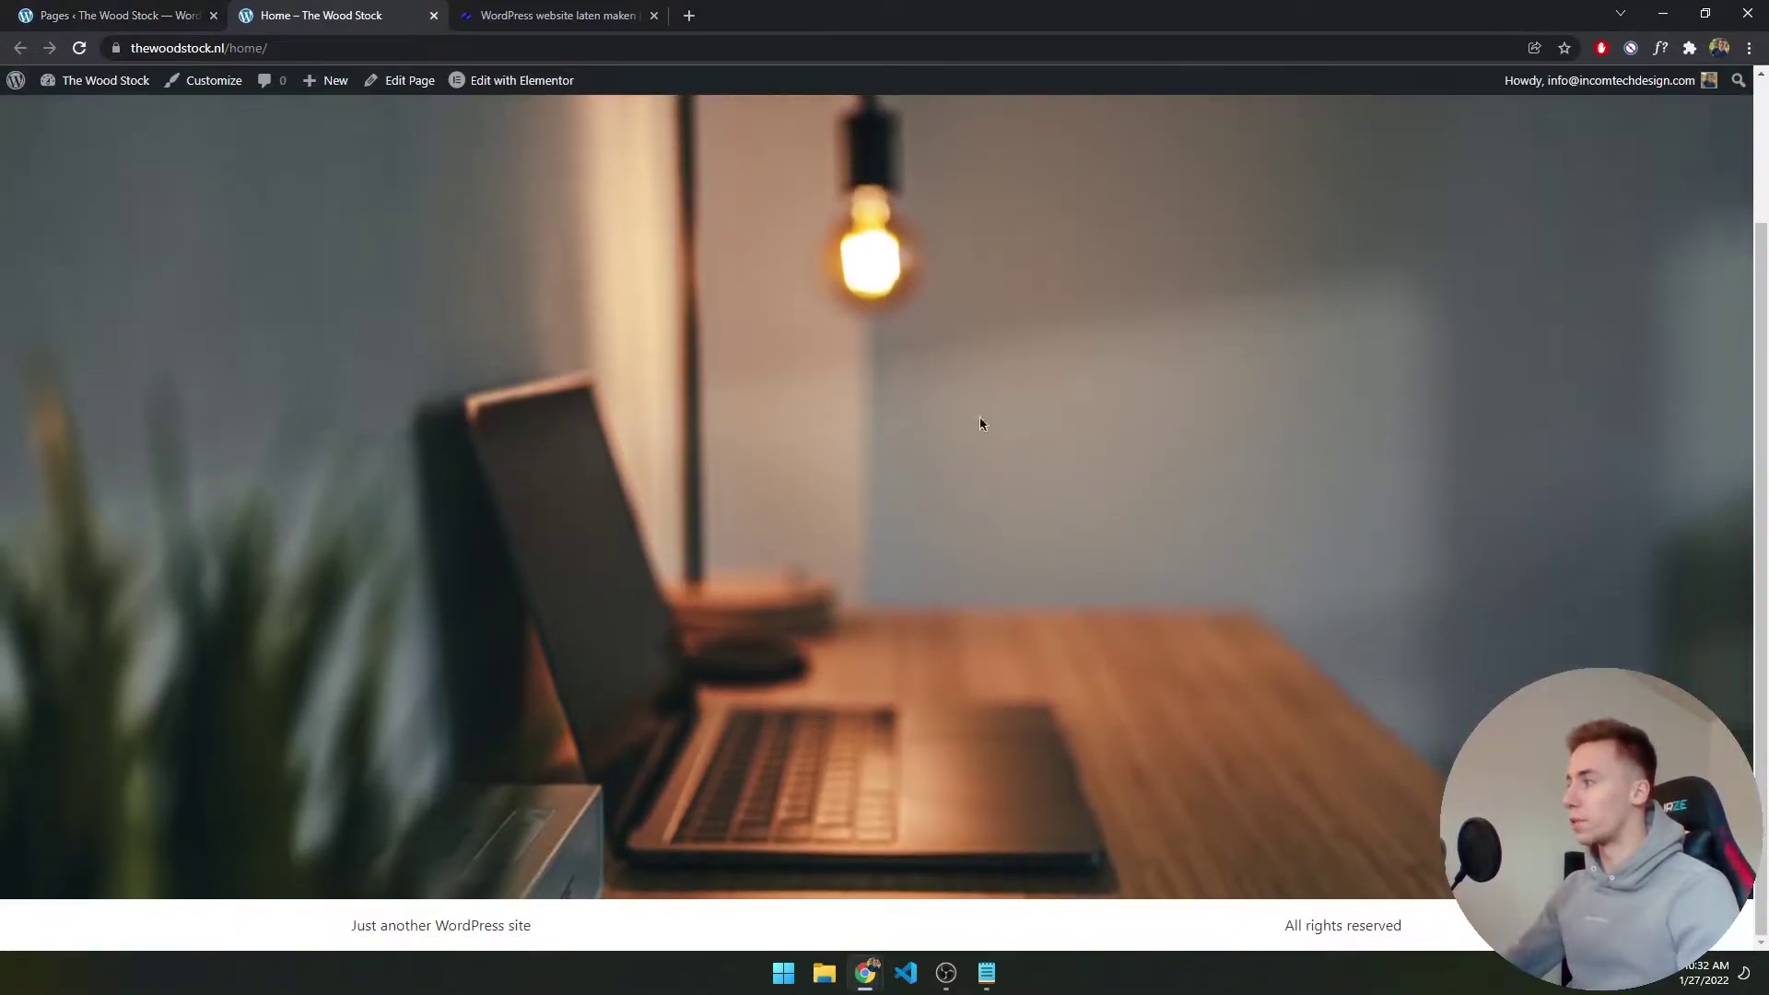
{"action": "scroll", "coordinate": [783, 535], "scroll_direction": "up", "scroll_amount": 3}
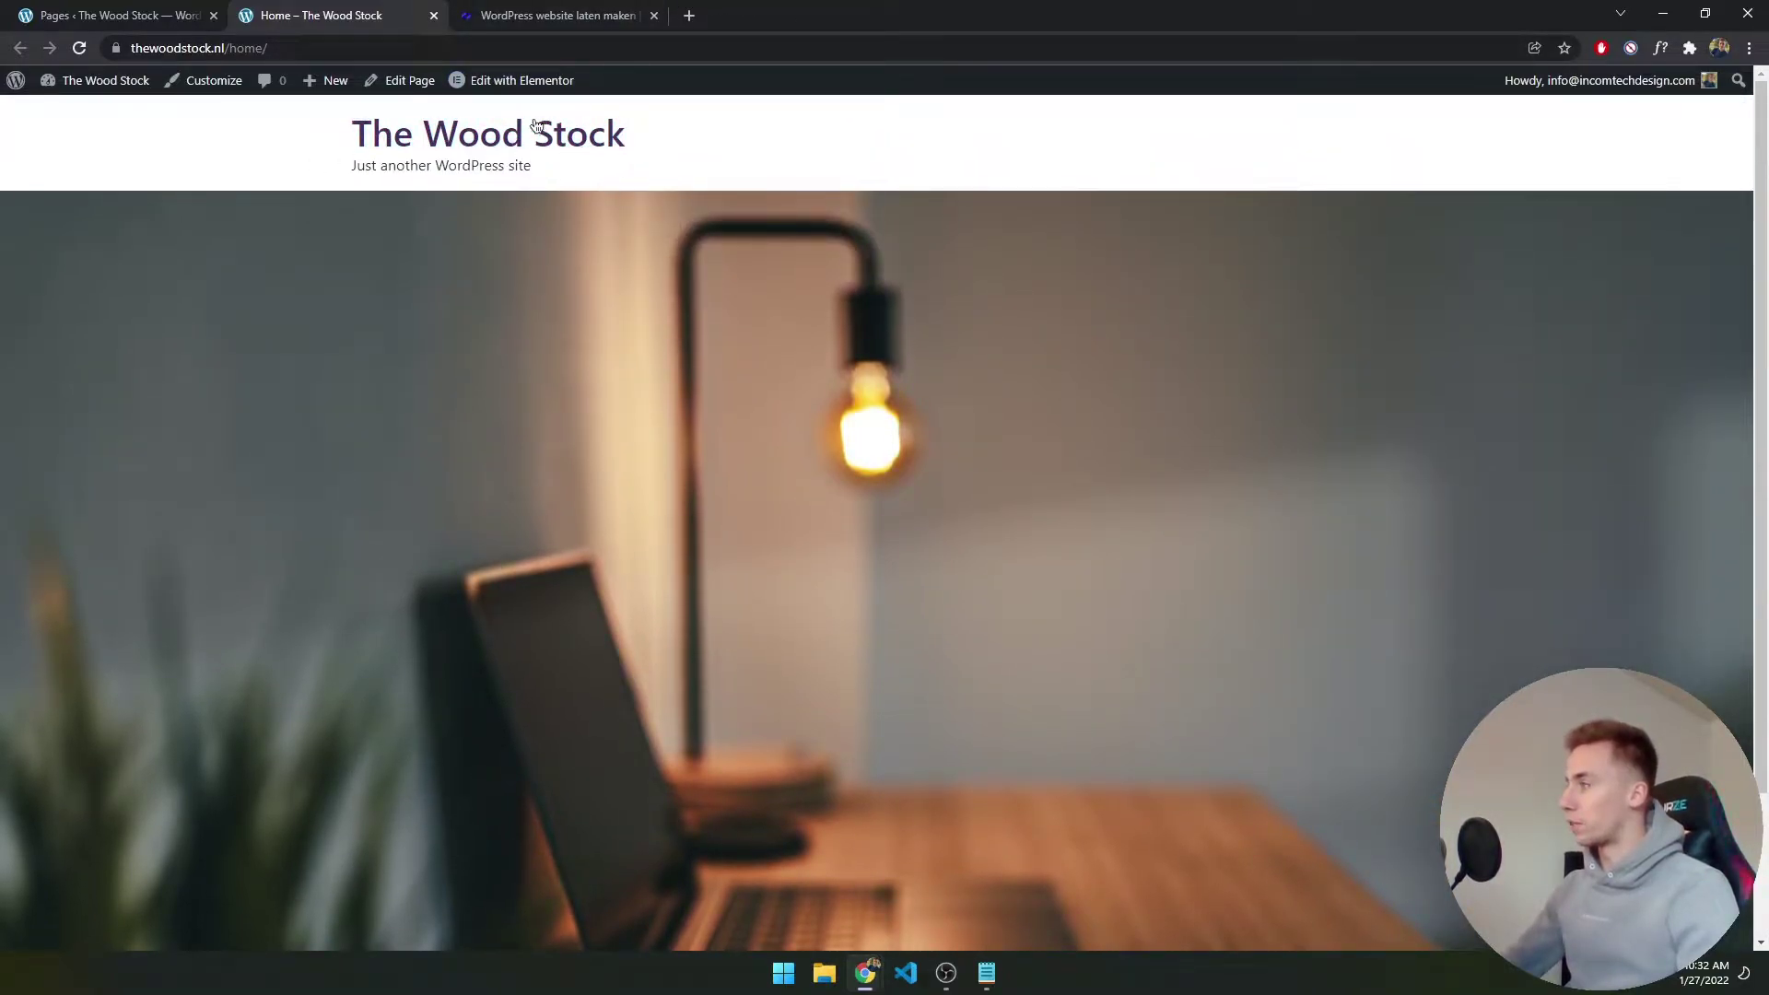
{"action": "left_click", "coordinate": [432, 15]}
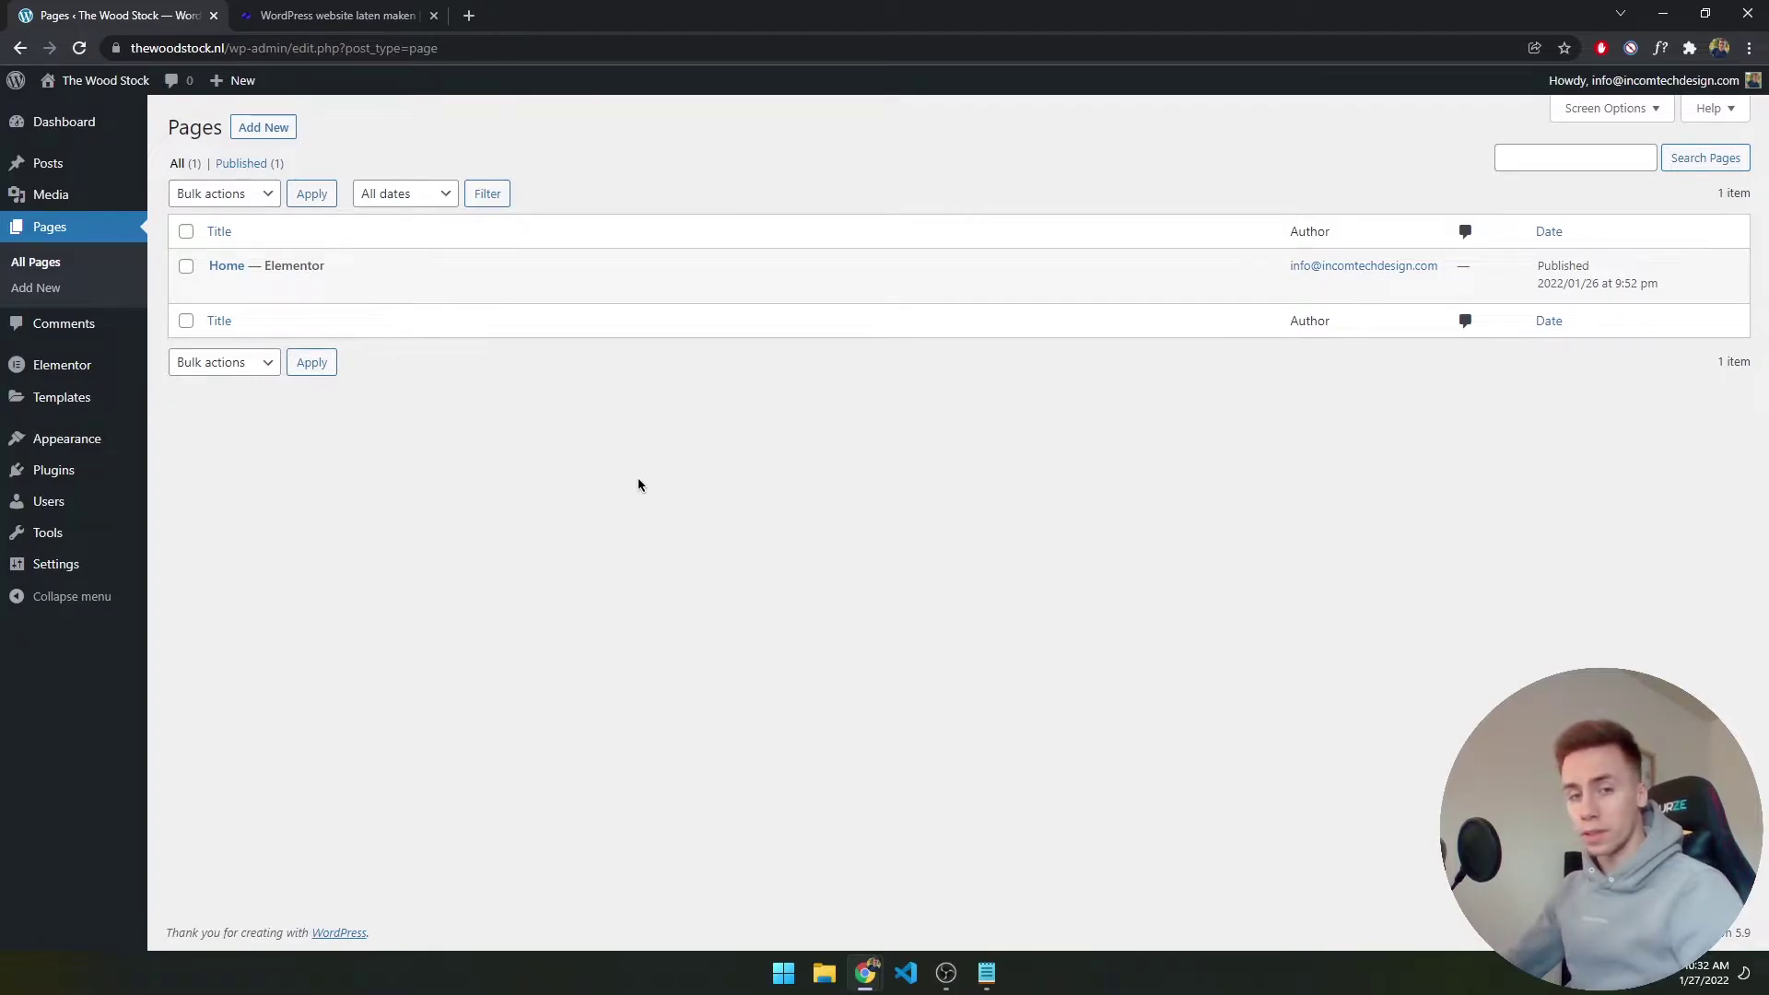
Create a new Elementor template of type Header named "Transparent Header"
{"action": "left_click", "coordinate": [83, 397]}
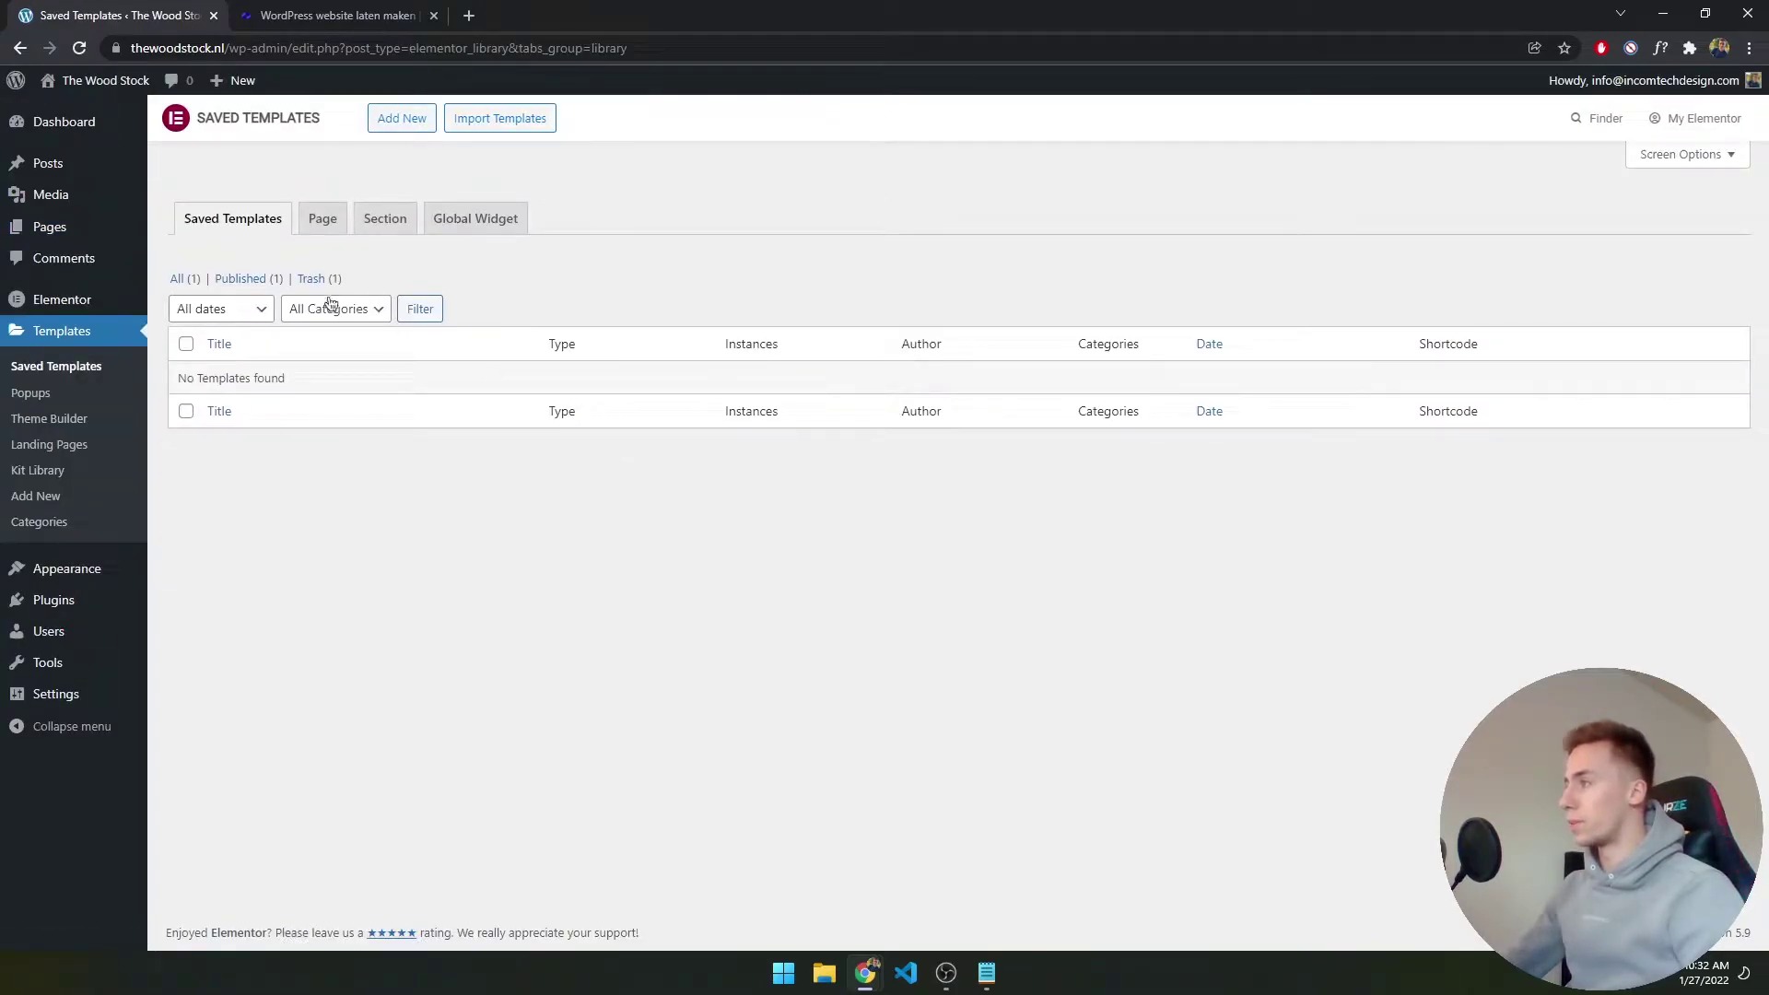
{"action": "left_click", "coordinate": [409, 119]}
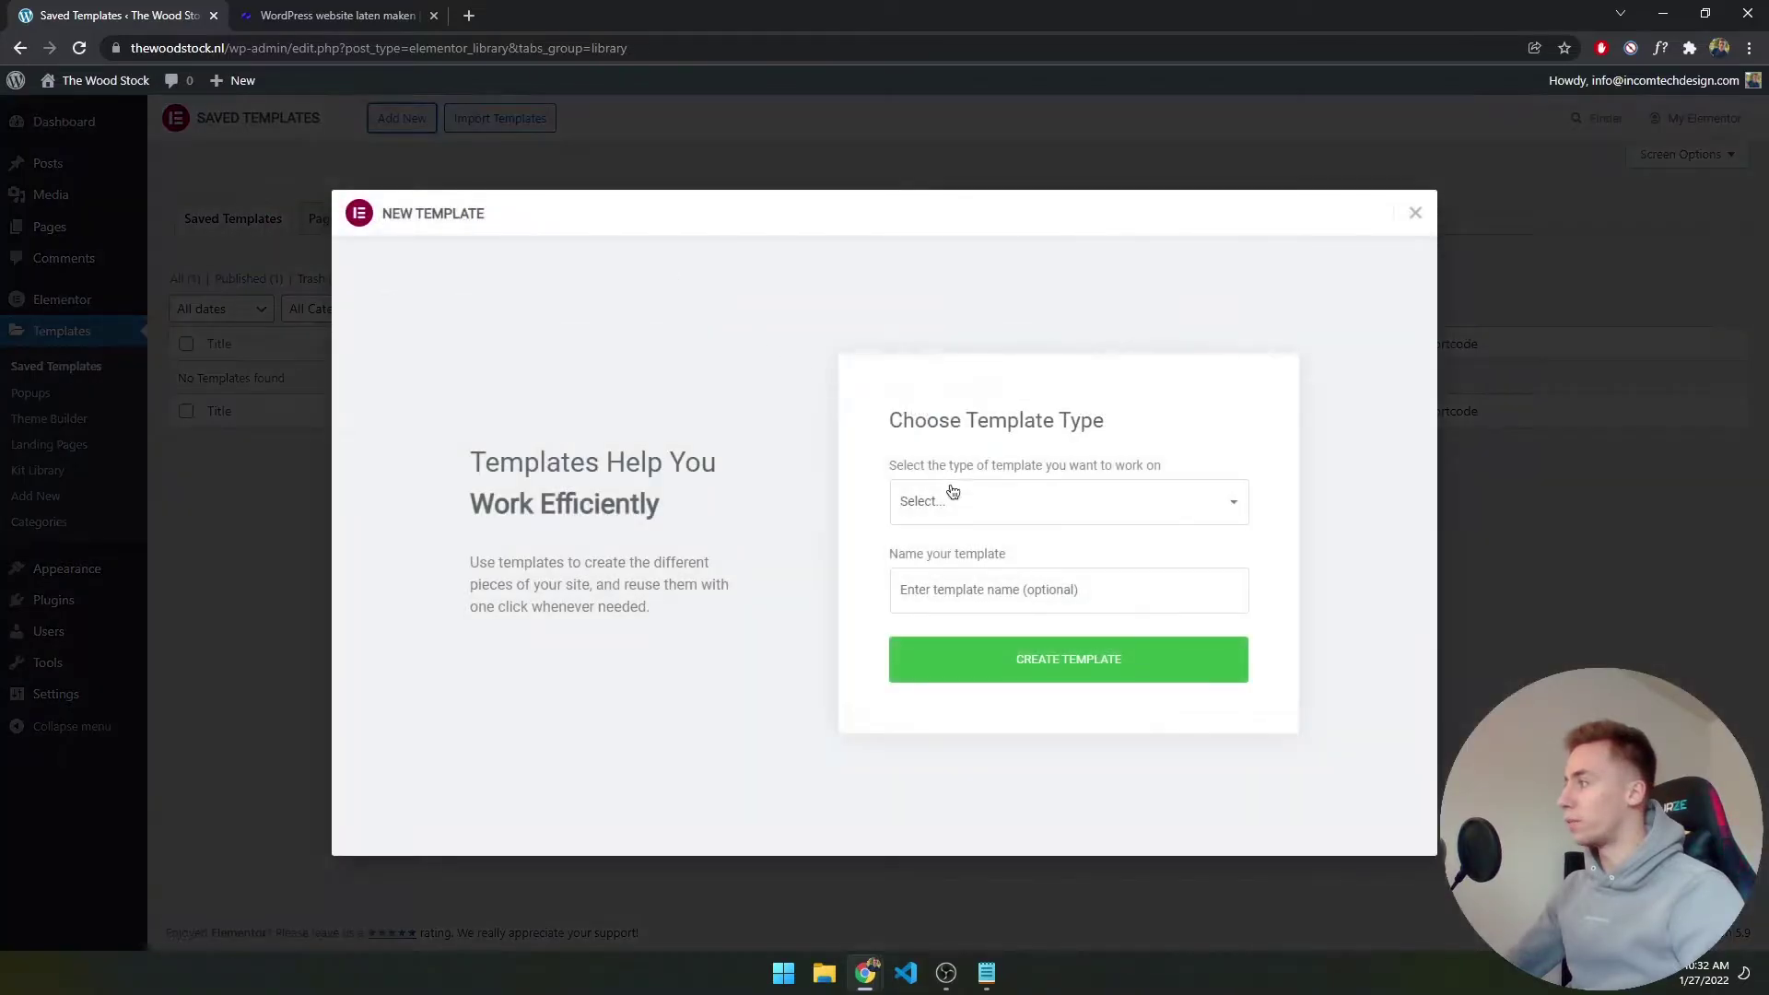
{"action": "left_click", "coordinate": [976, 519]}
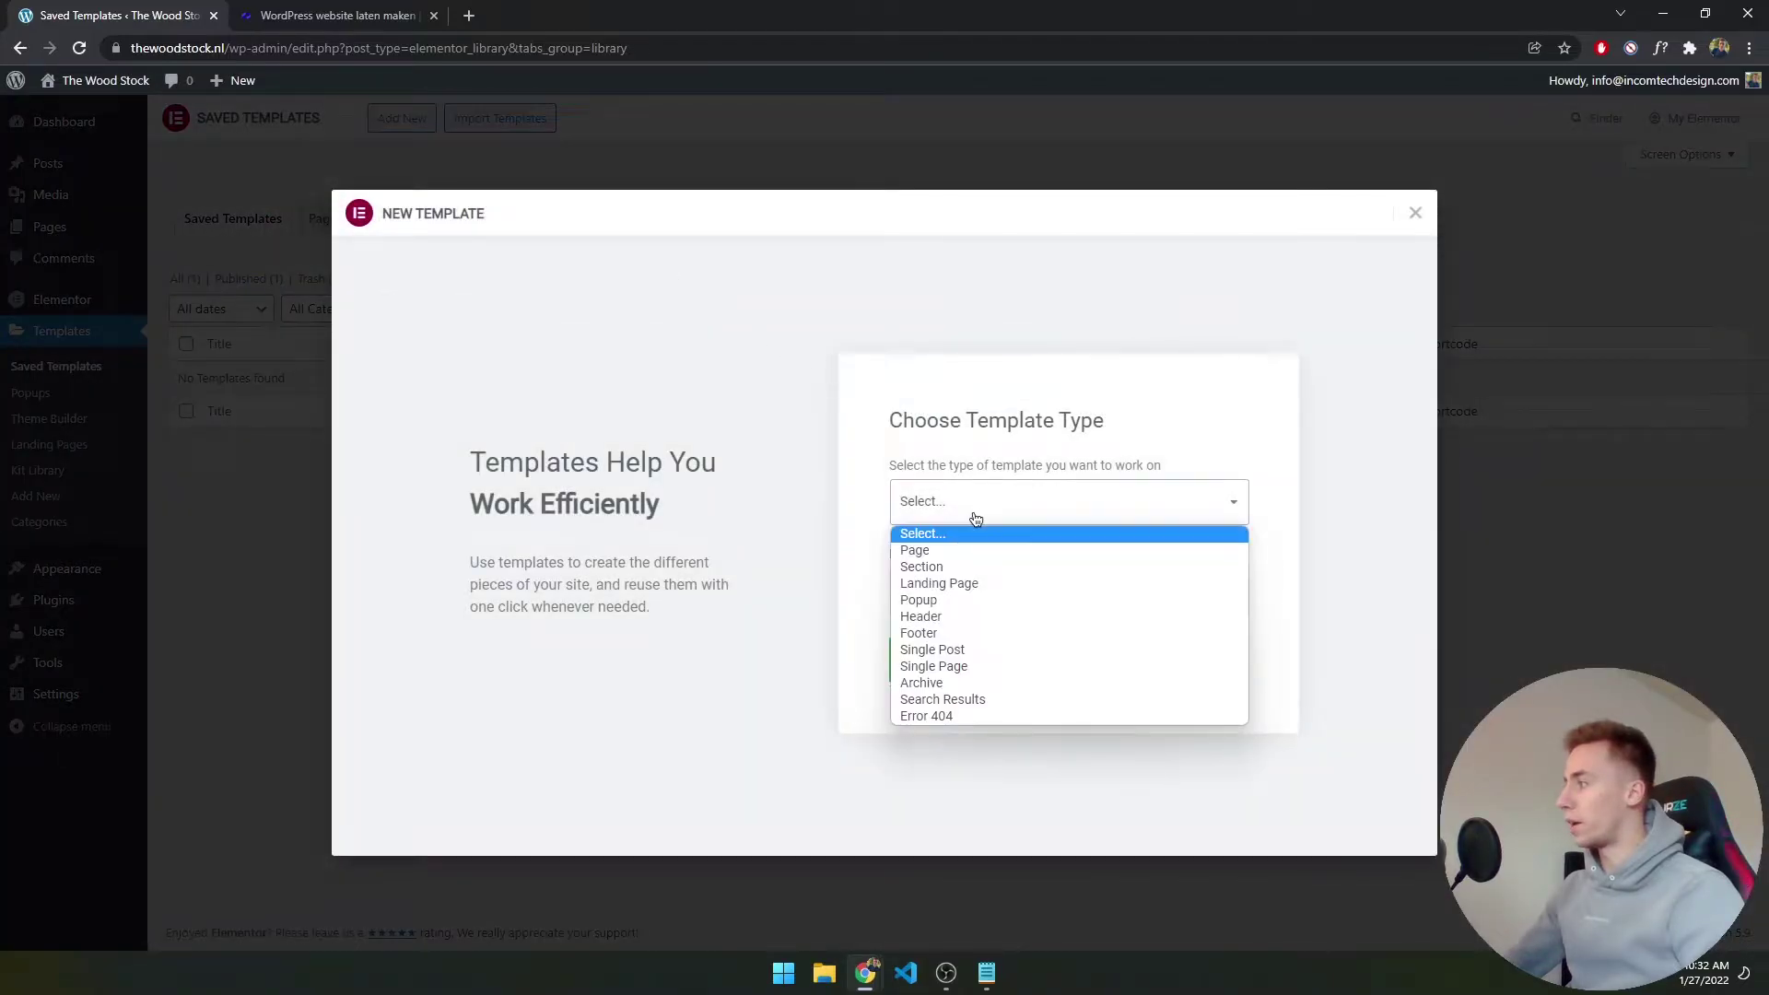
{"action": "left_click", "coordinate": [995, 618]}
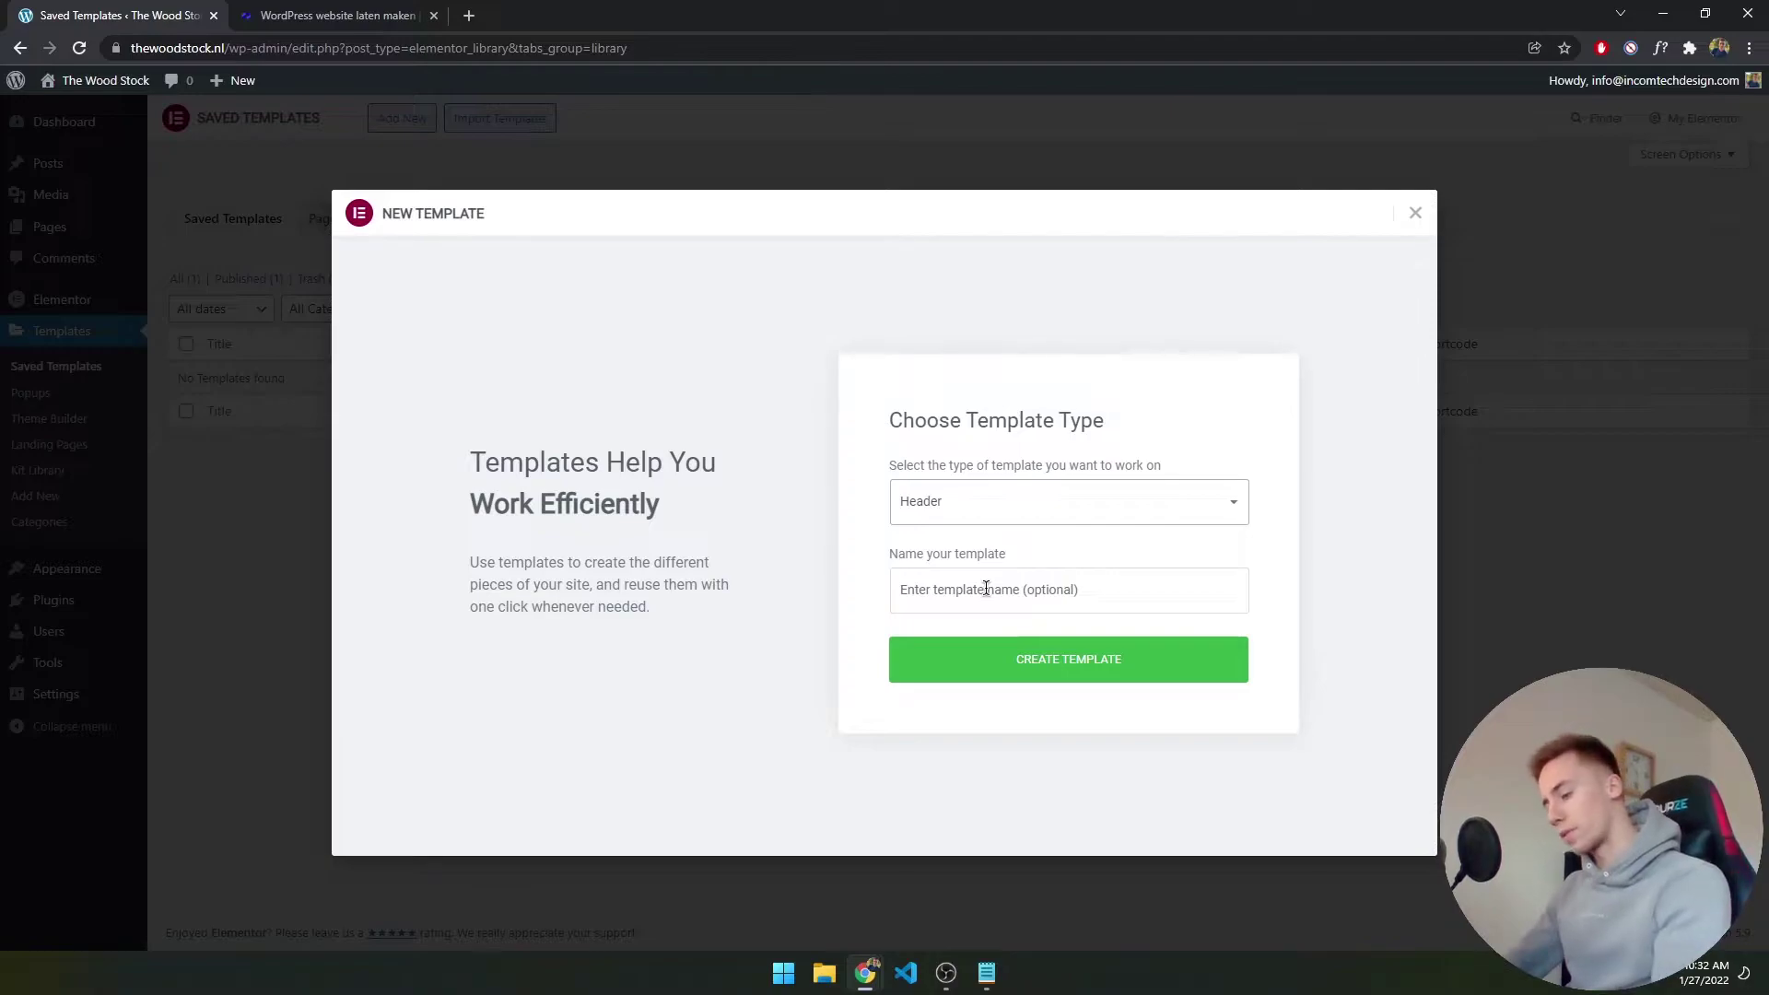
{"action": "left_click", "coordinate": [986, 588]}
{"action": "type", "text": "Trs"}
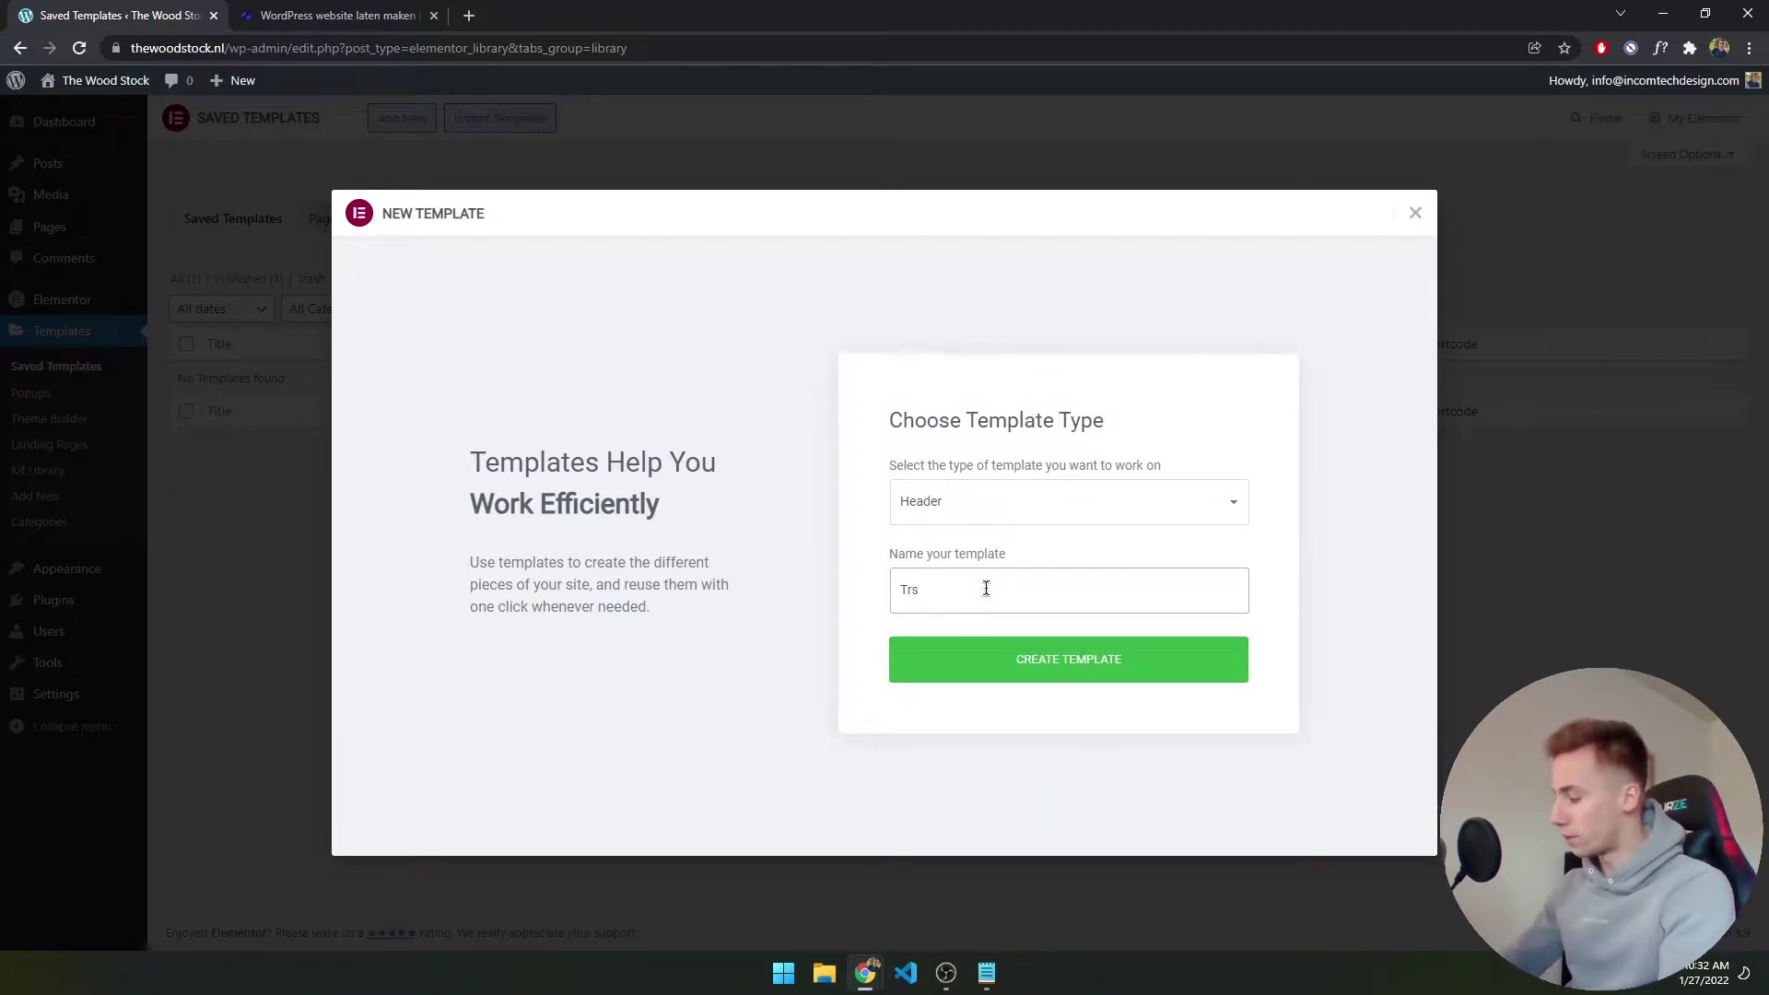
{"action": "key", "text": "BackSpace"}
{"action": "type", "text": "ansparent Header"}
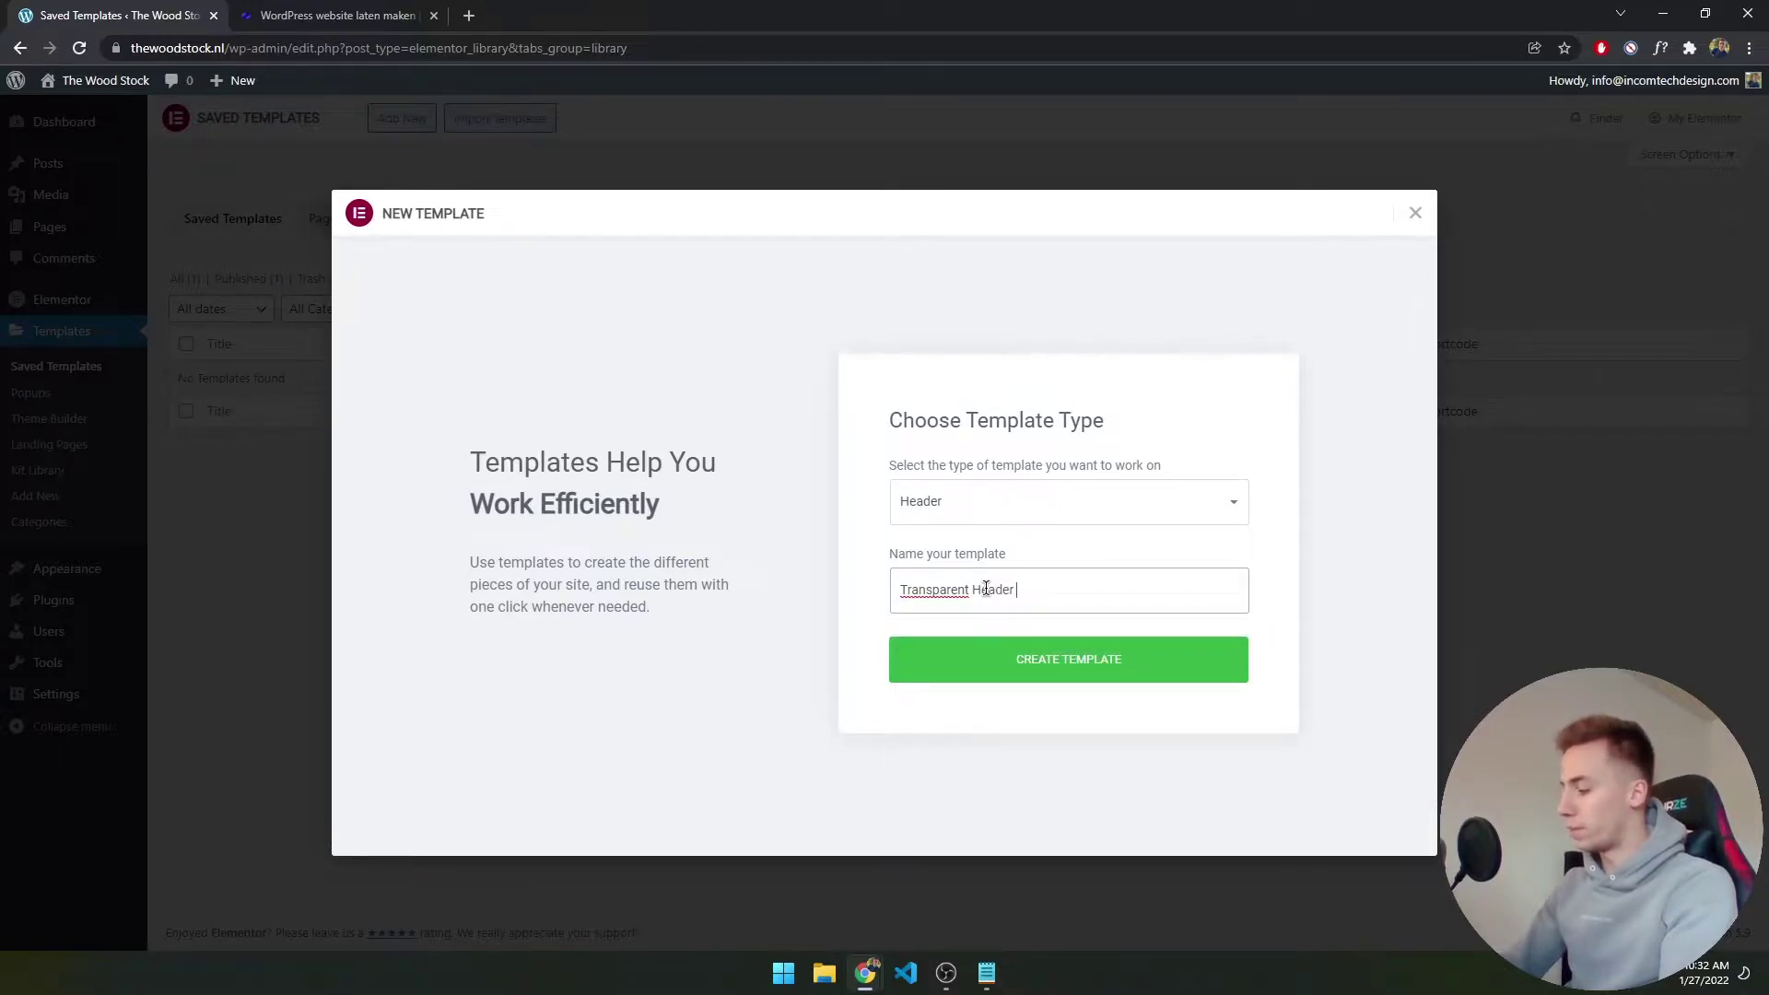
{"action": "key", "text": "BackSpace"}
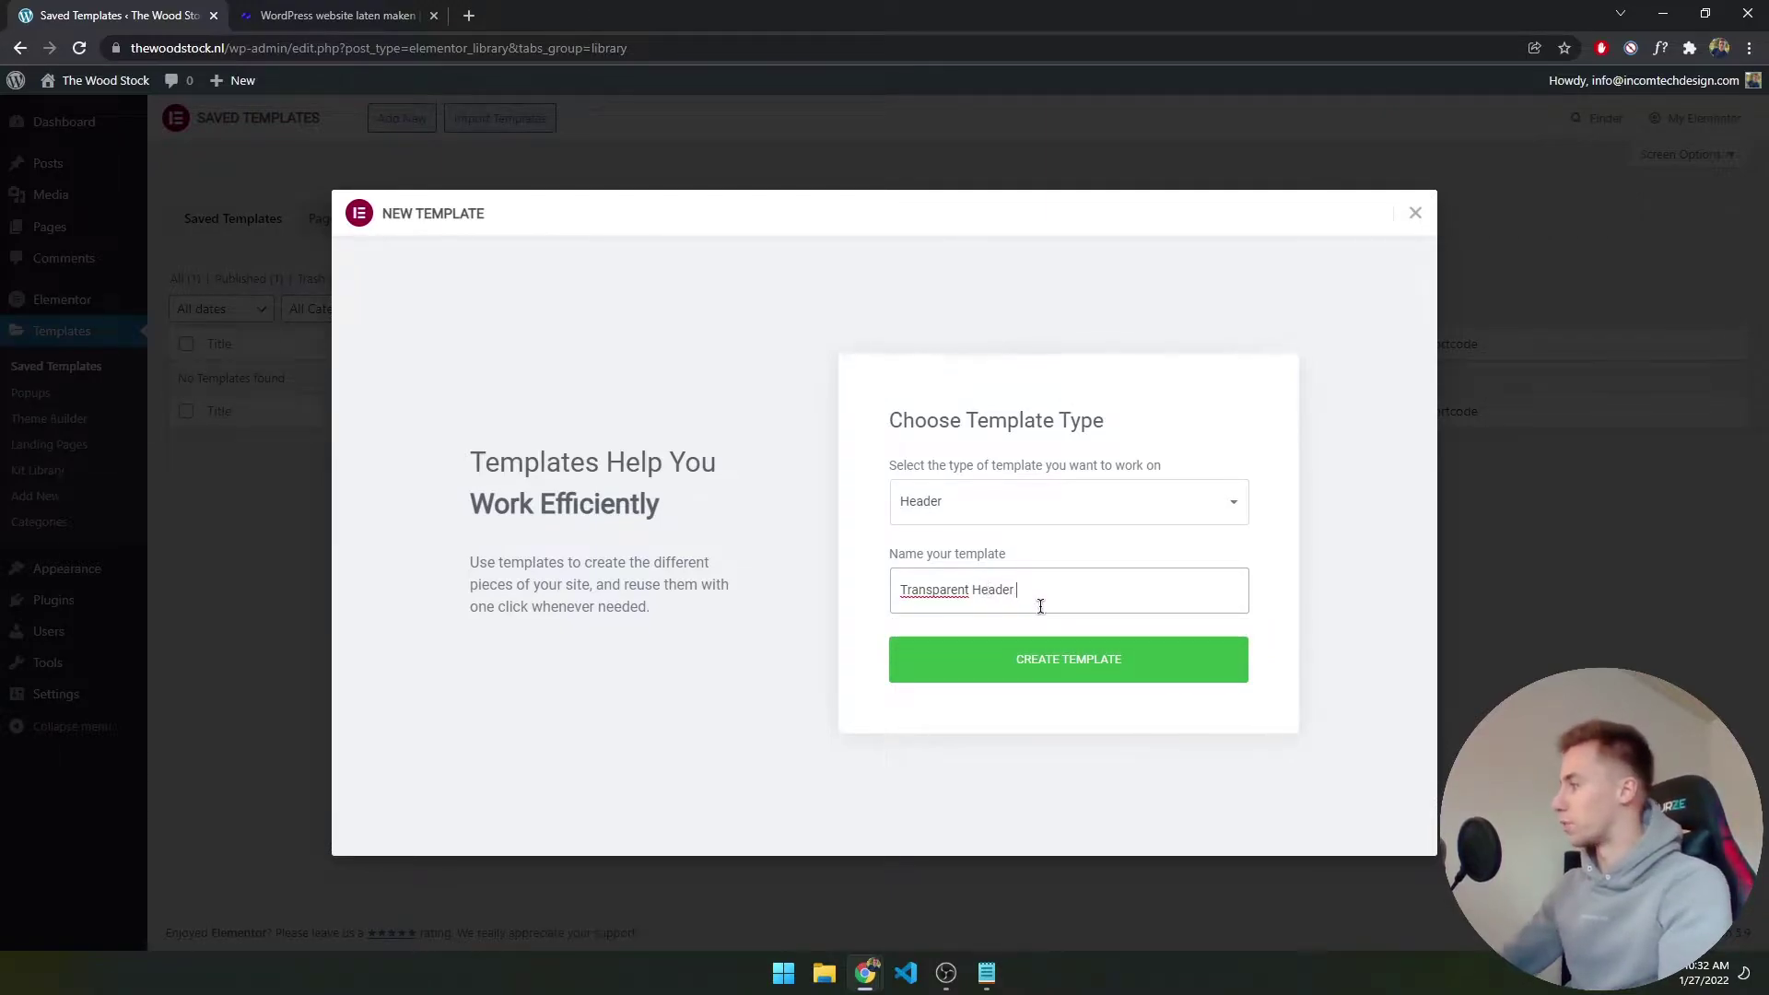
{"action": "left_click", "coordinate": [1134, 667]}
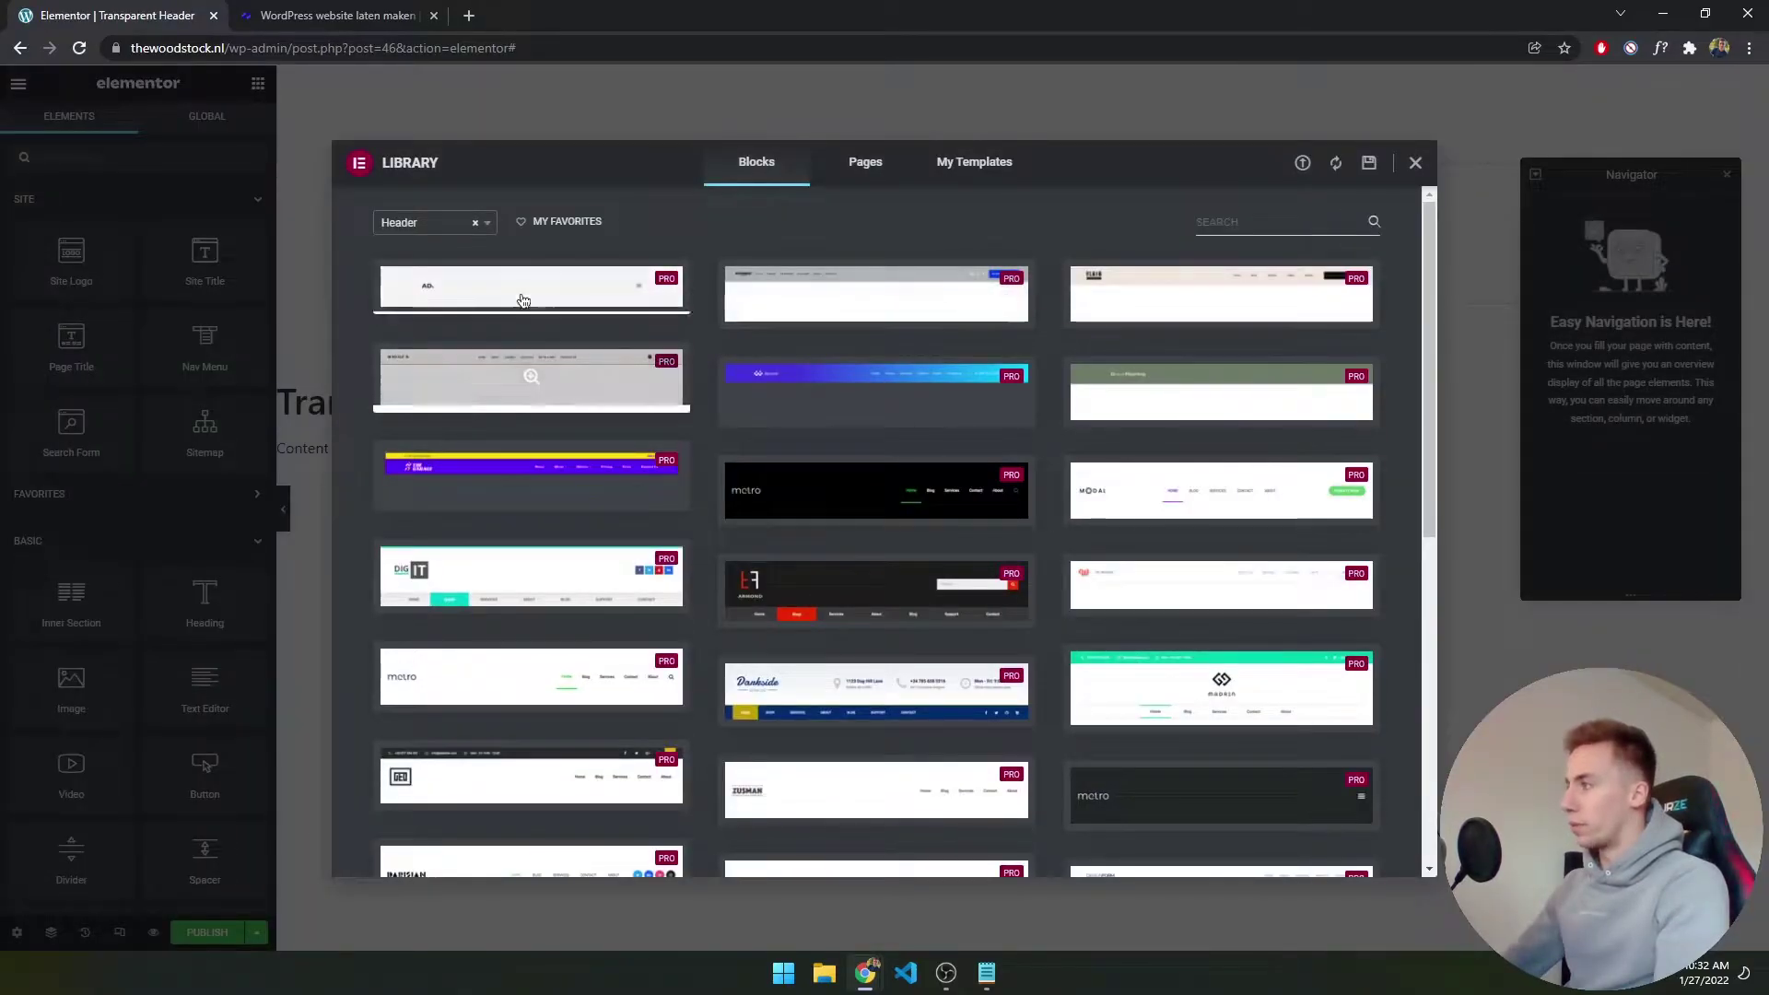
Look through the ready-made header blocks and close the library without inserting one
{"action": "mouse_move", "coordinate": [558, 489]}
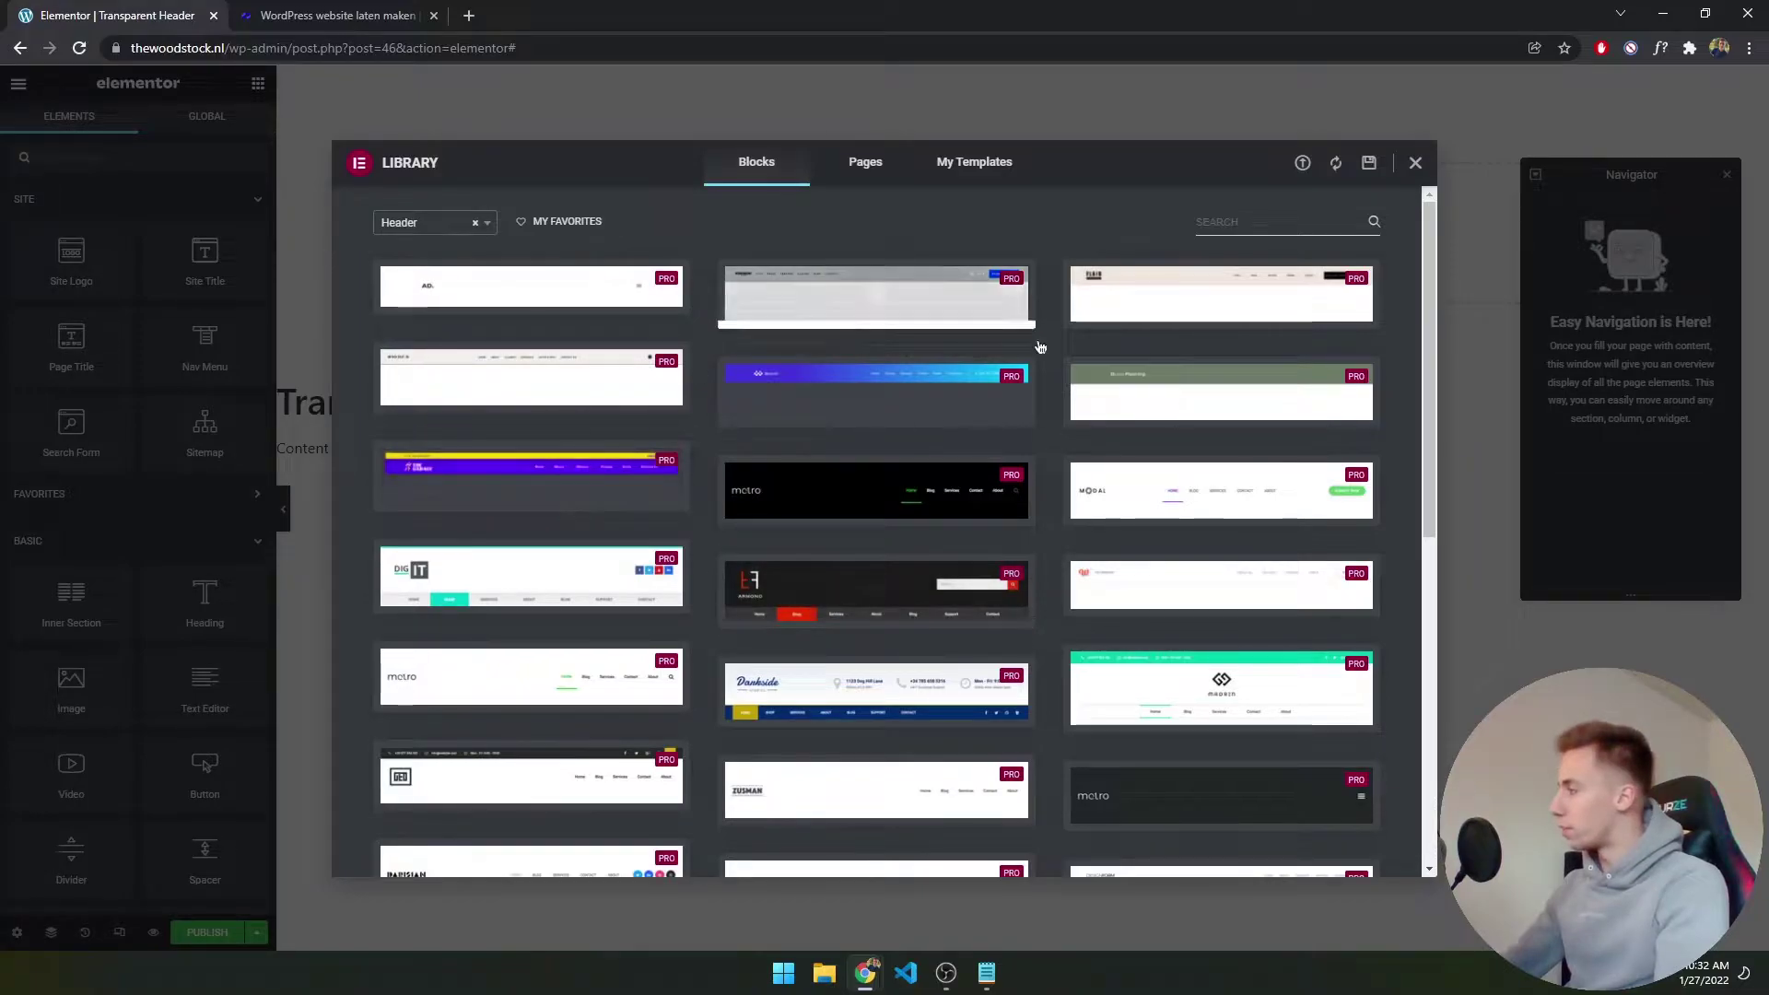
{"action": "scroll", "coordinate": [887, 441], "scroll_direction": "down", "scroll_amount": 4}
{"action": "scroll", "coordinate": [886, 441], "scroll_direction": "down", "scroll_amount": 5}
{"action": "scroll", "coordinate": [915, 479], "scroll_direction": "up", "scroll_amount": 15}
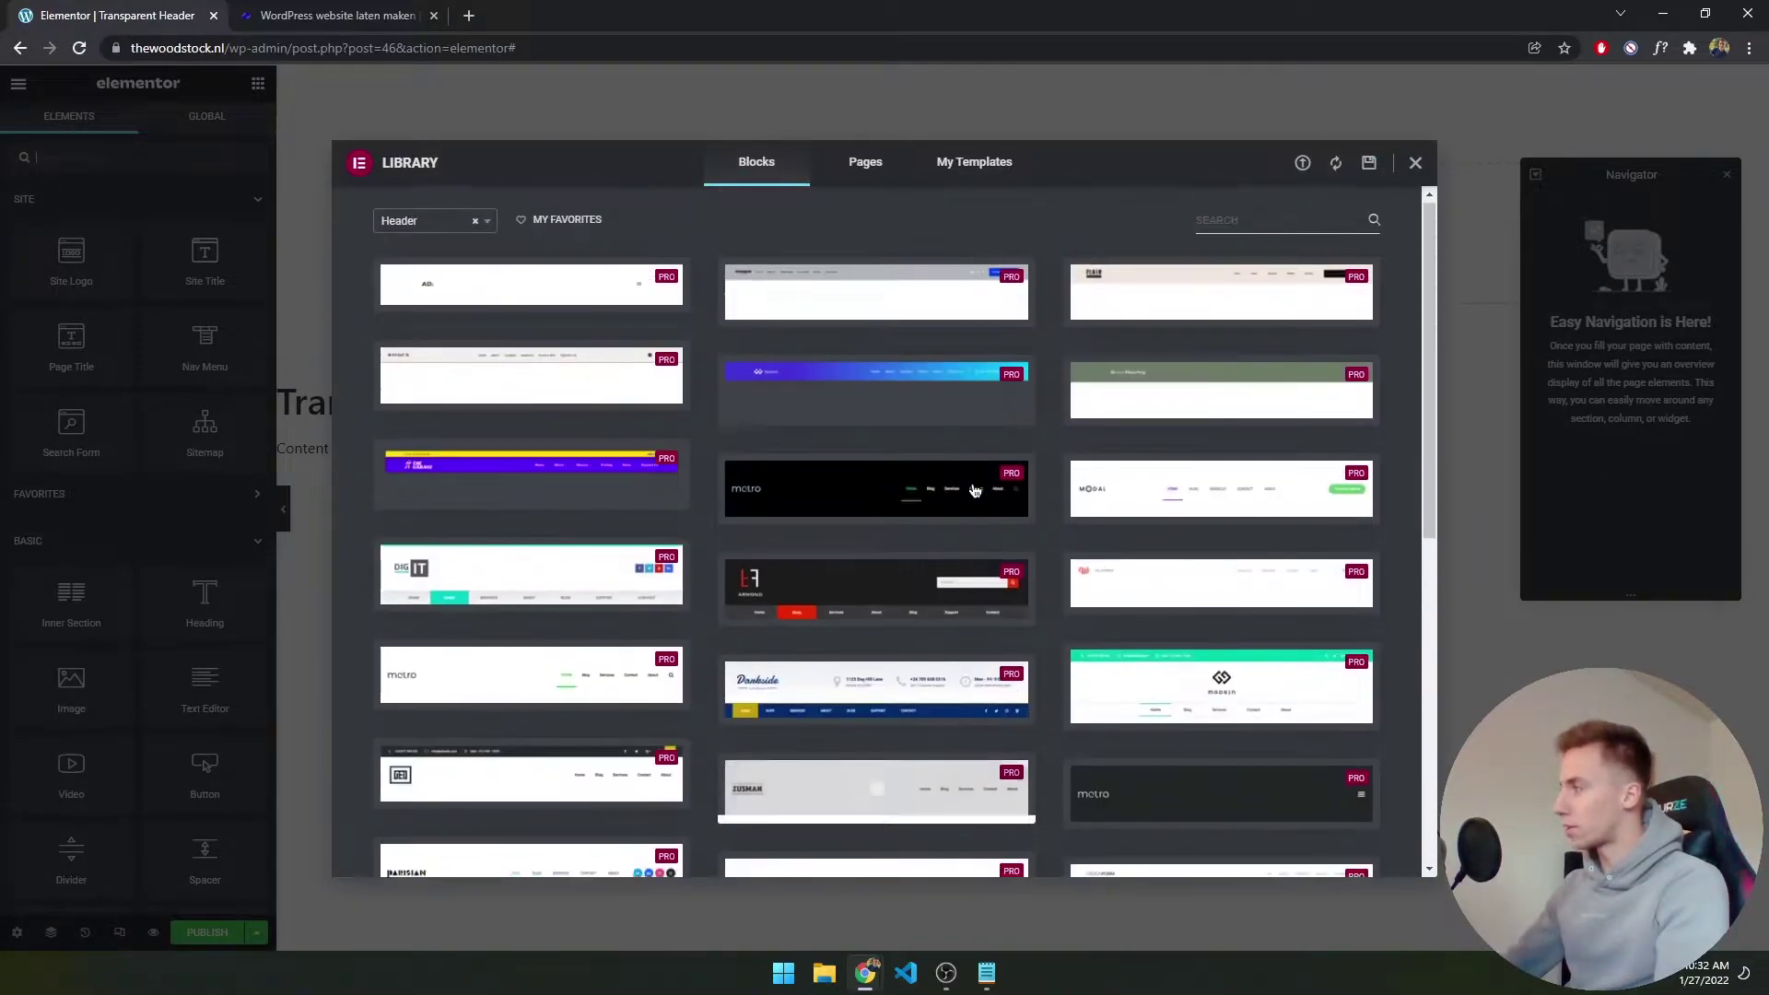
{"action": "left_click", "coordinate": [1416, 162]}
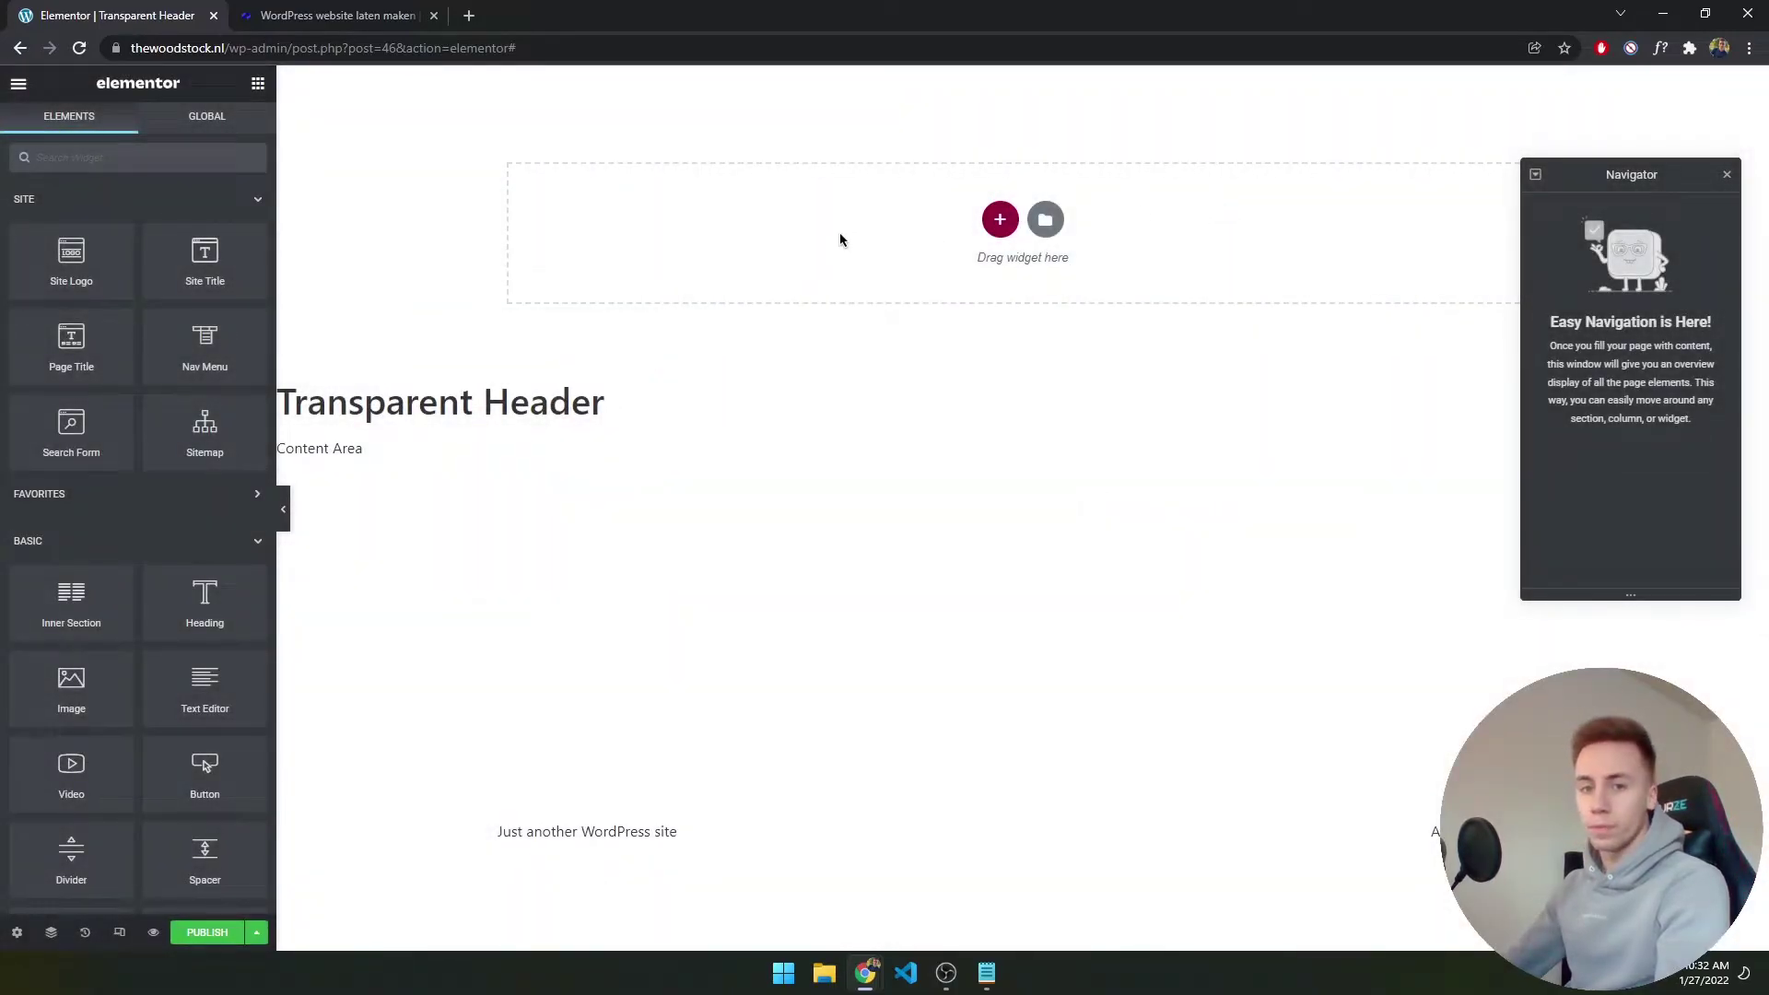
Insert a section with four equal columns, set its minimum height to 90 px, and move the Navigator clear of it
{"action": "left_click", "coordinate": [999, 219]}
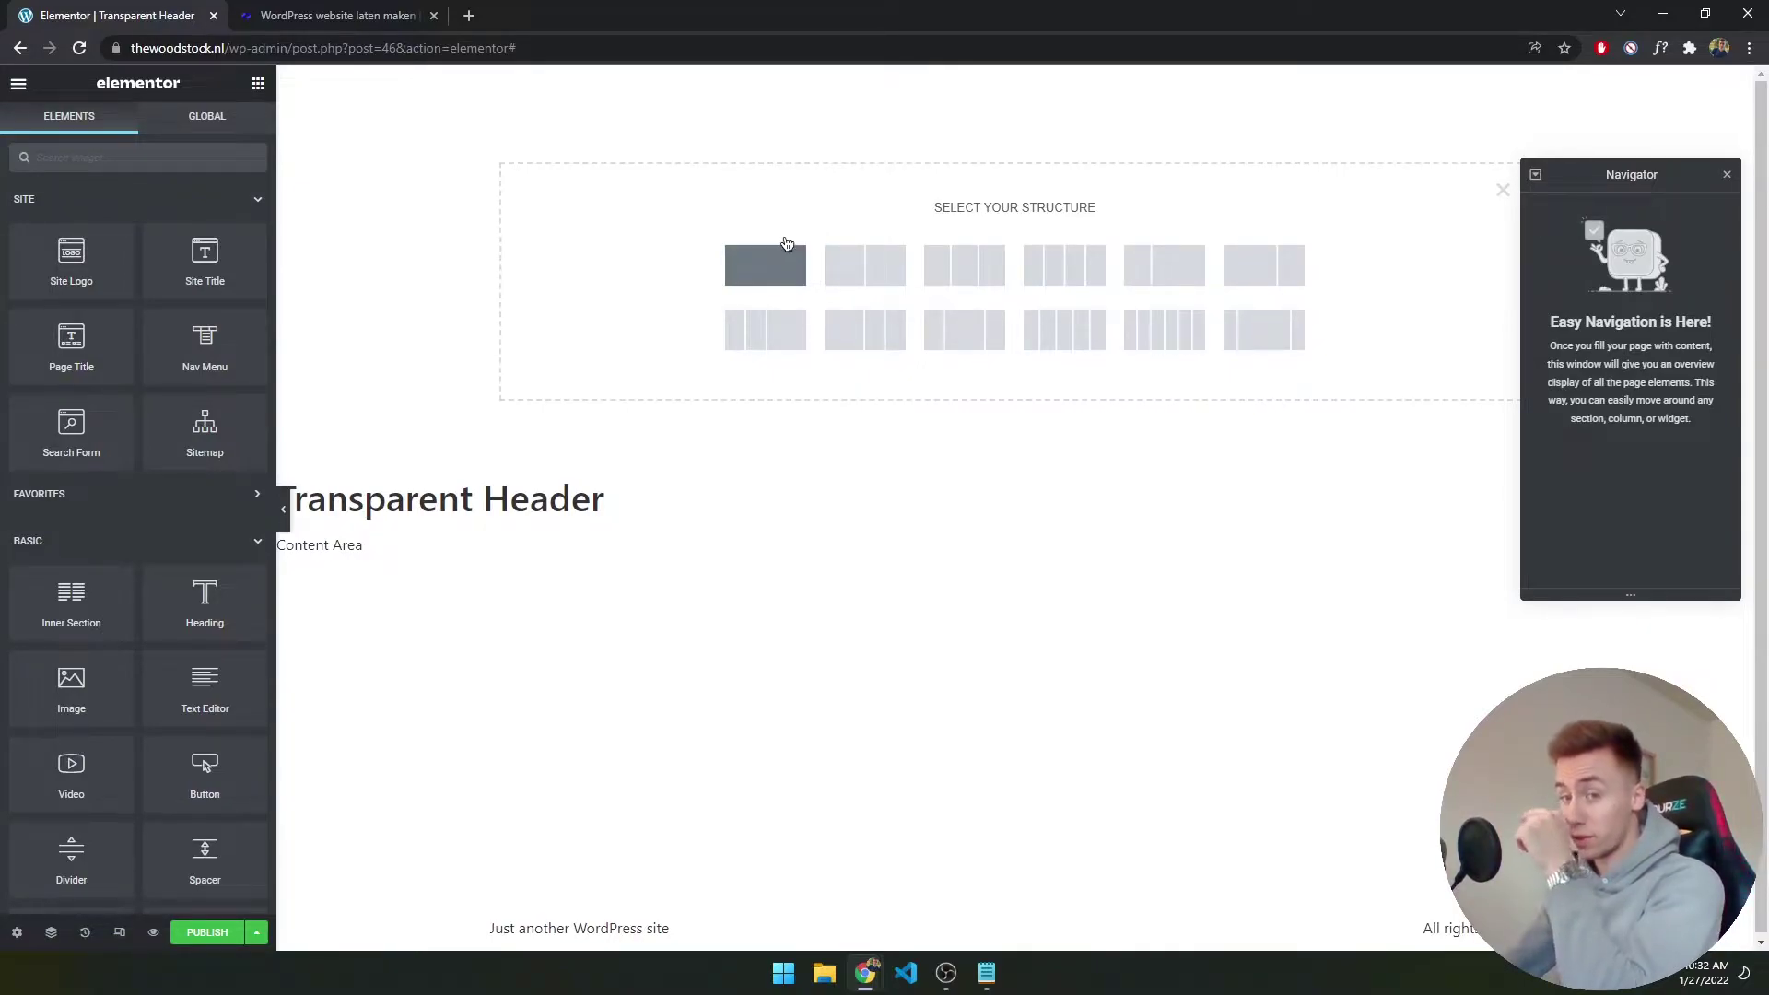
{"action": "left_click", "coordinate": [1054, 271]}
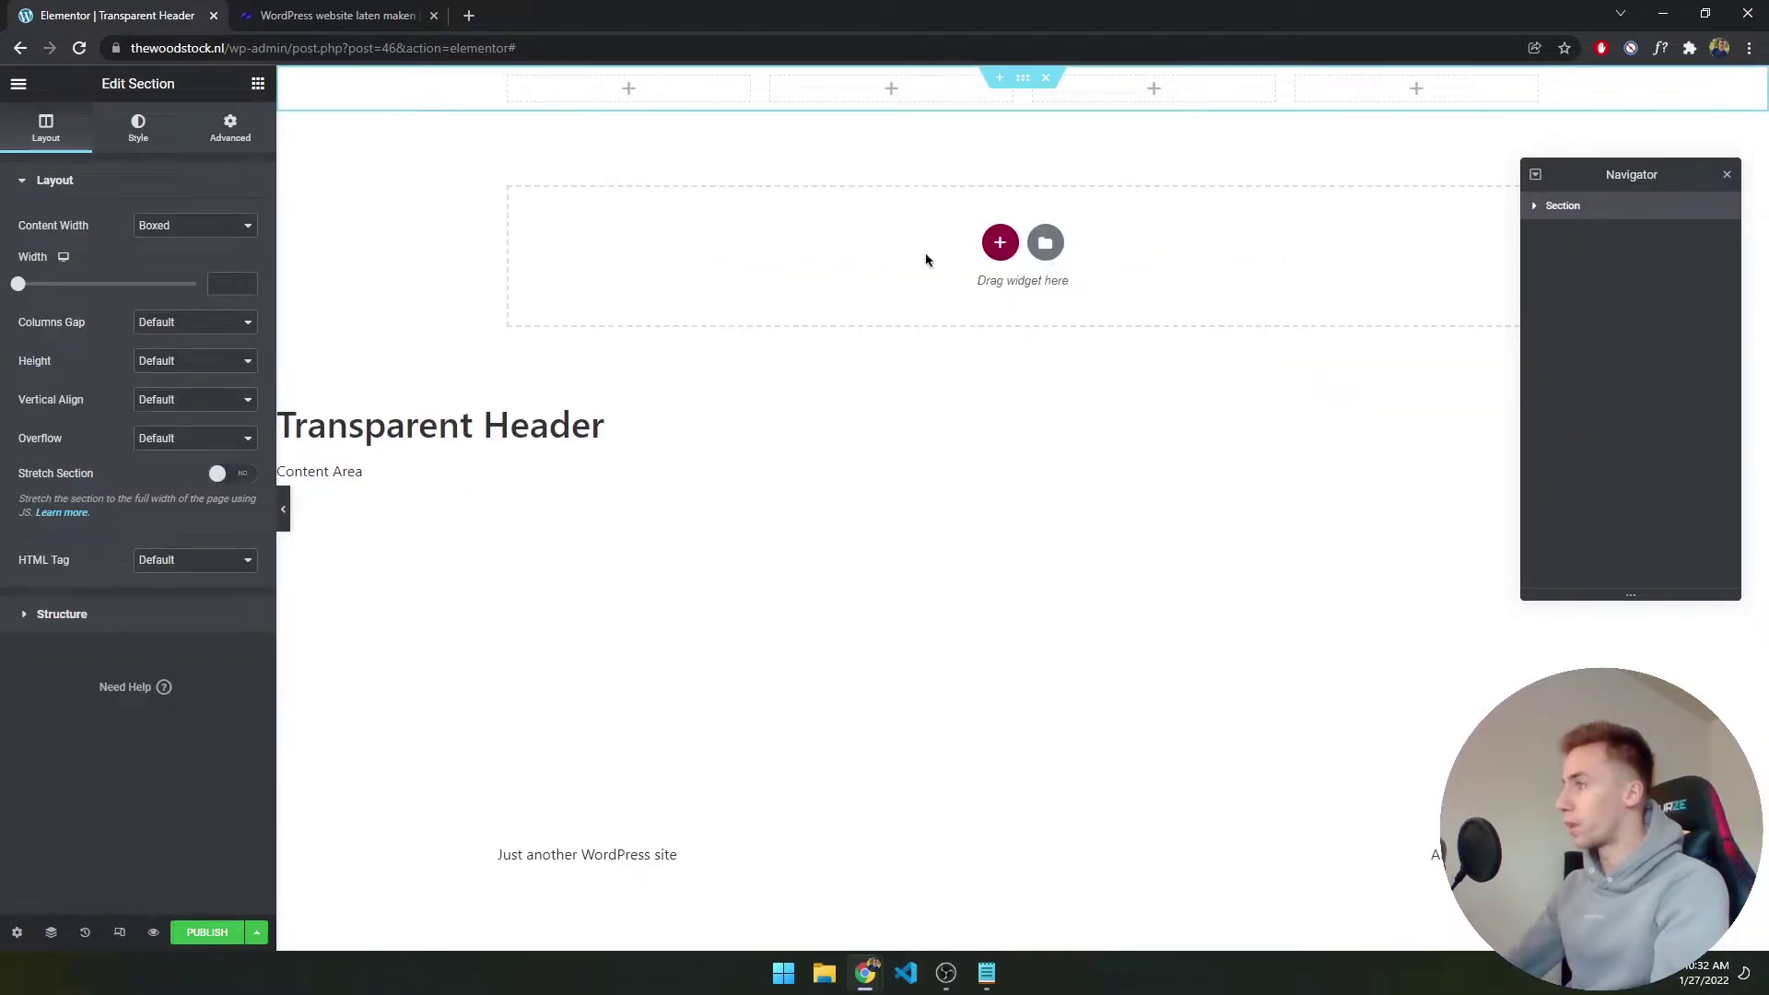
{"action": "left_click", "coordinate": [214, 362]}
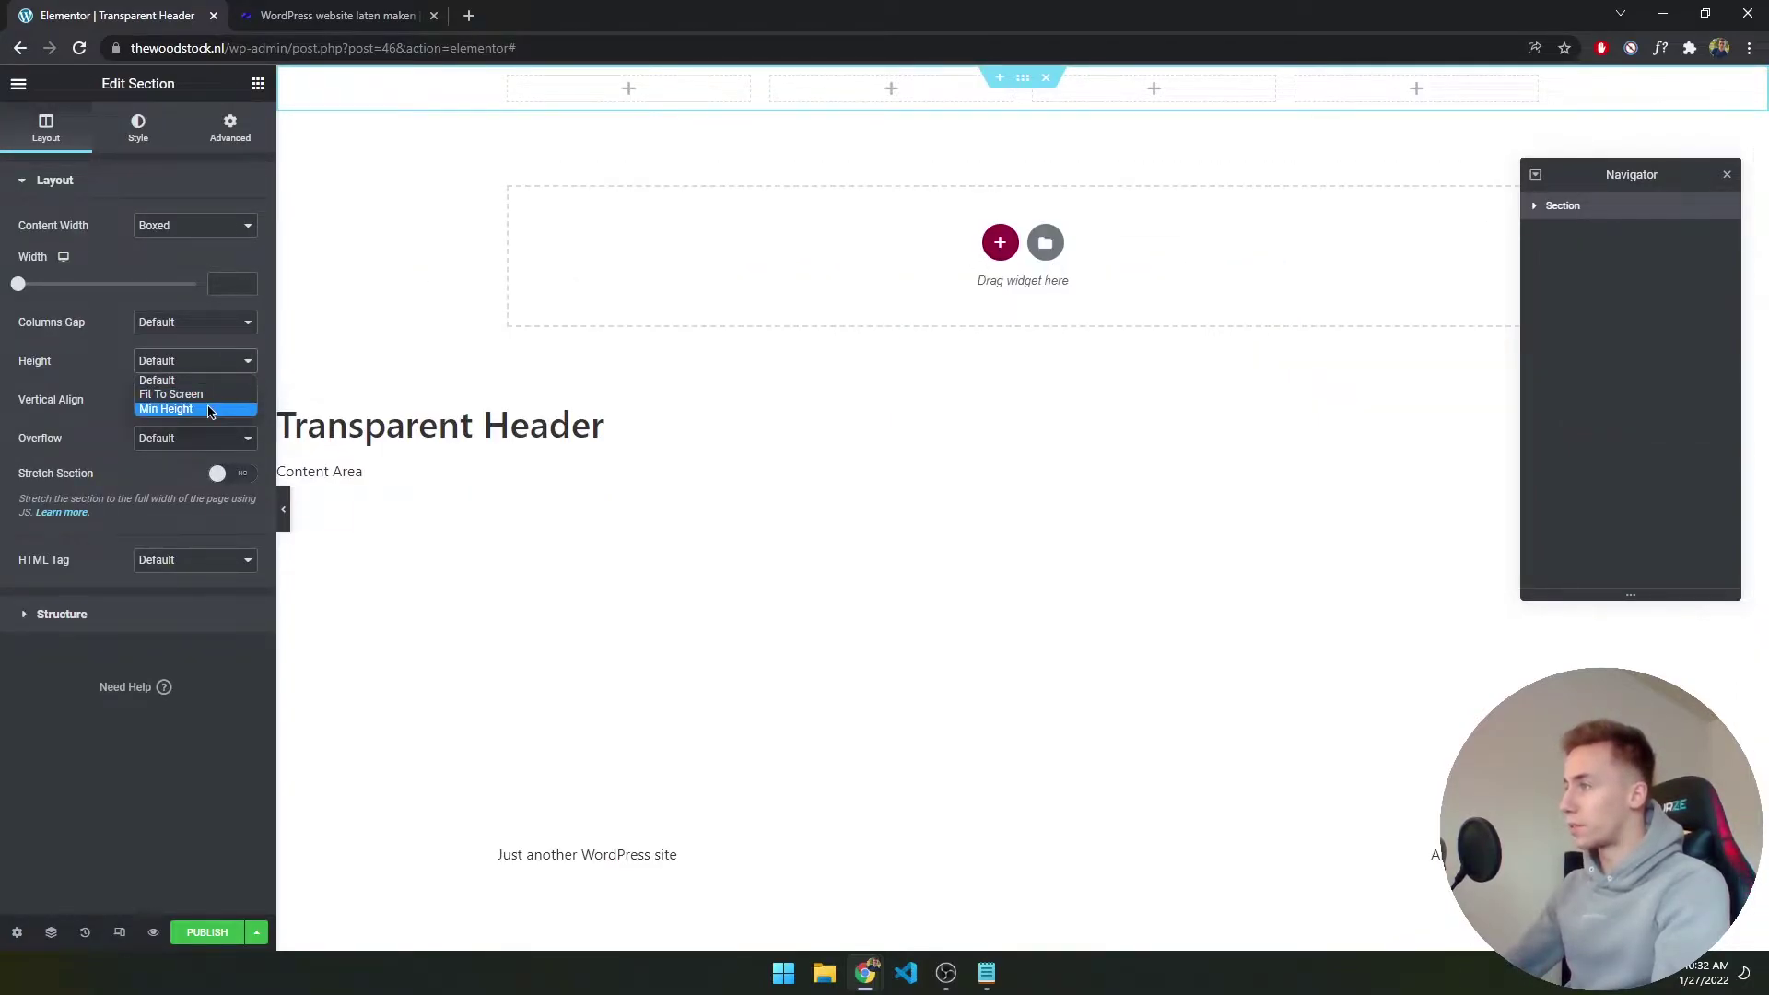
{"action": "left_click", "coordinate": [175, 408]}
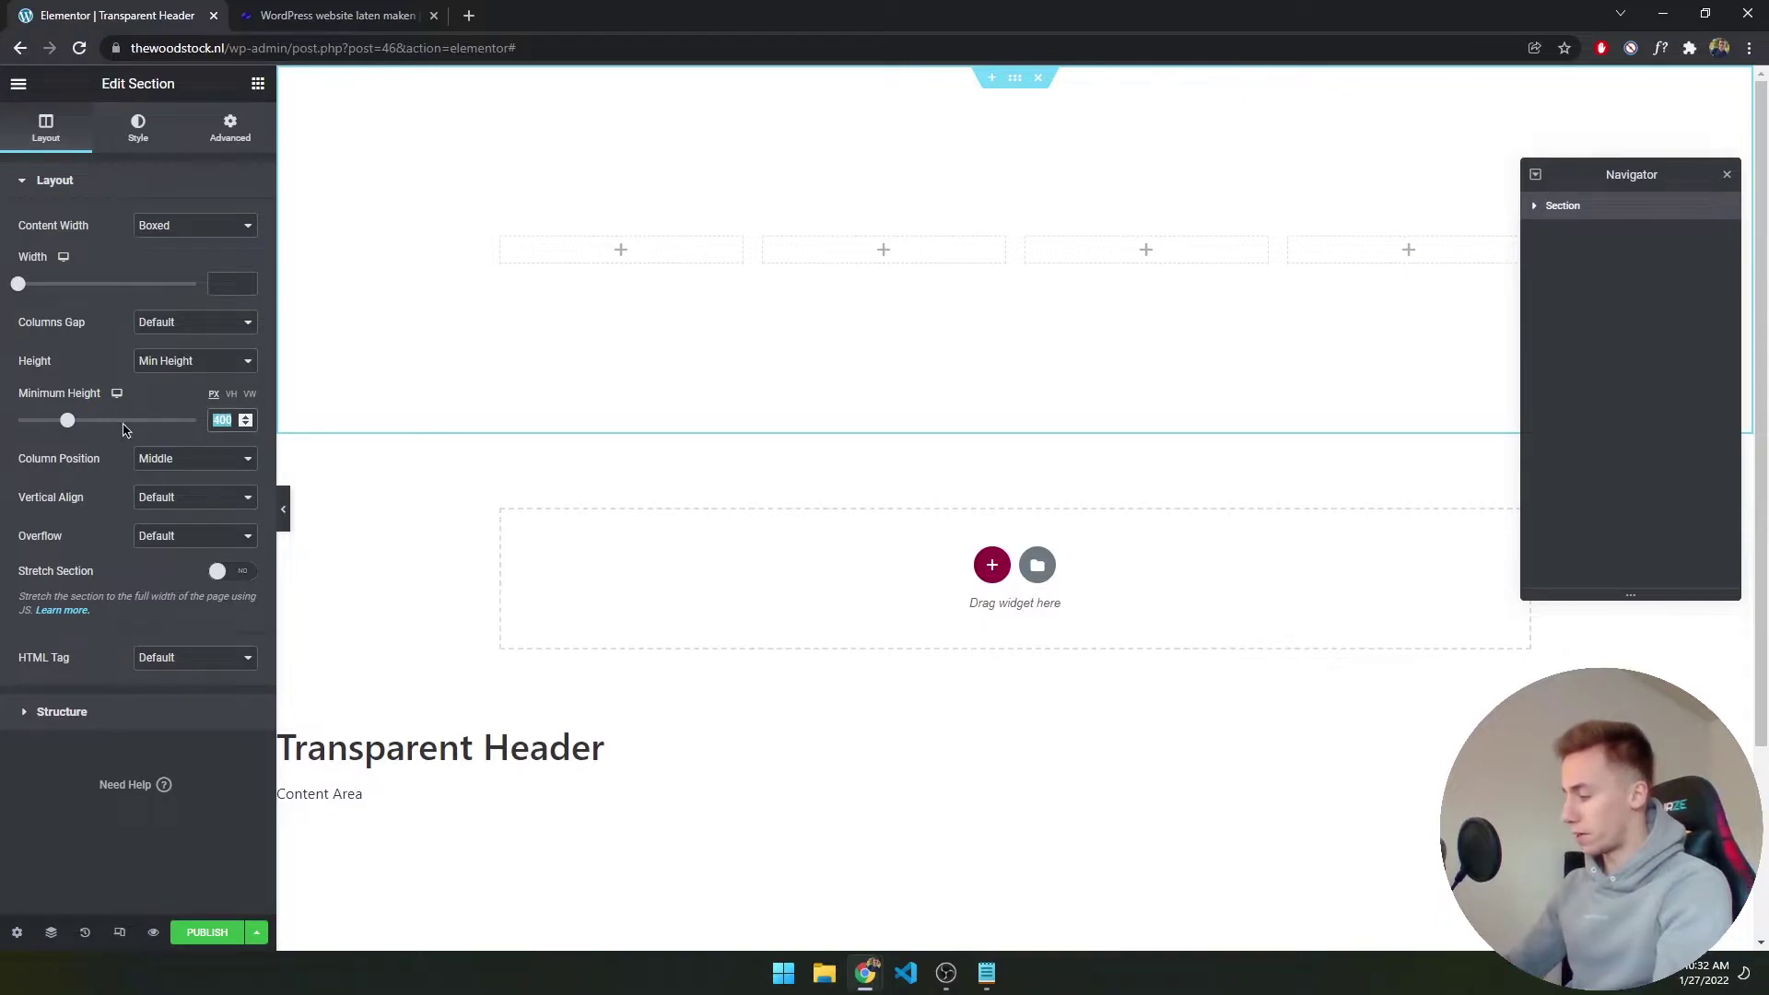
{"action": "type", "text": "90"}
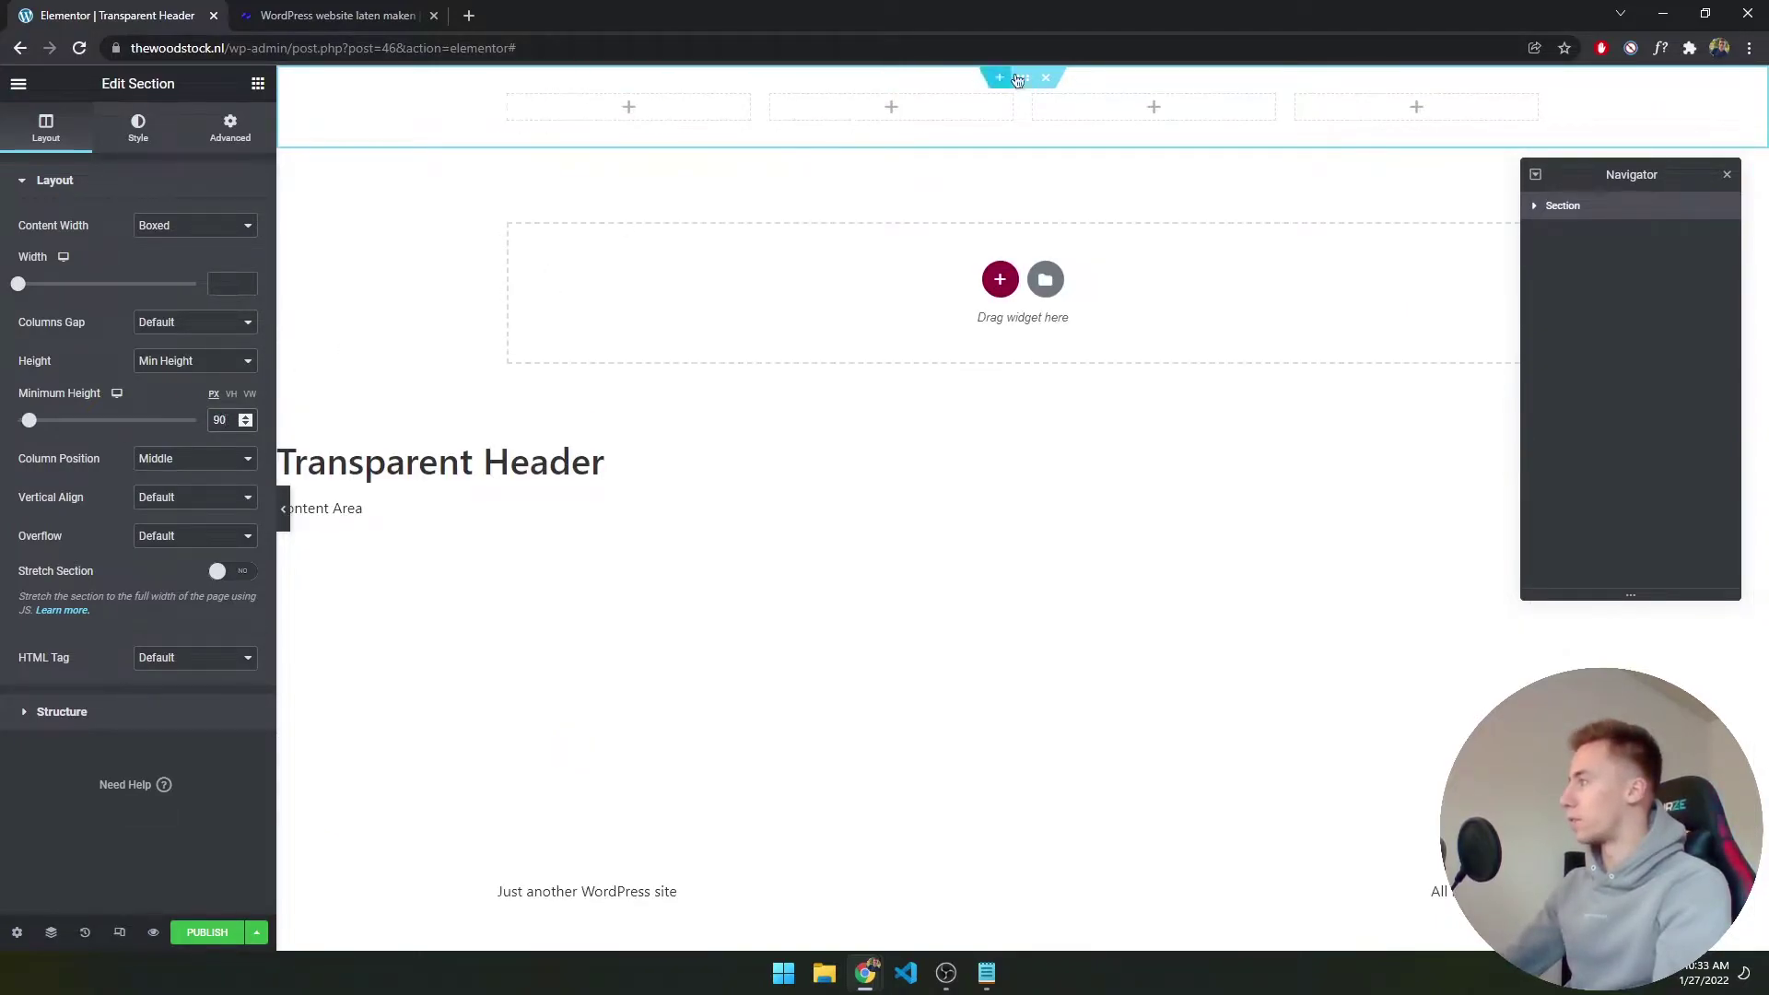
{"action": "left_click_drag", "start_coordinate": [1693, 178], "coordinate": [1496, 191]}
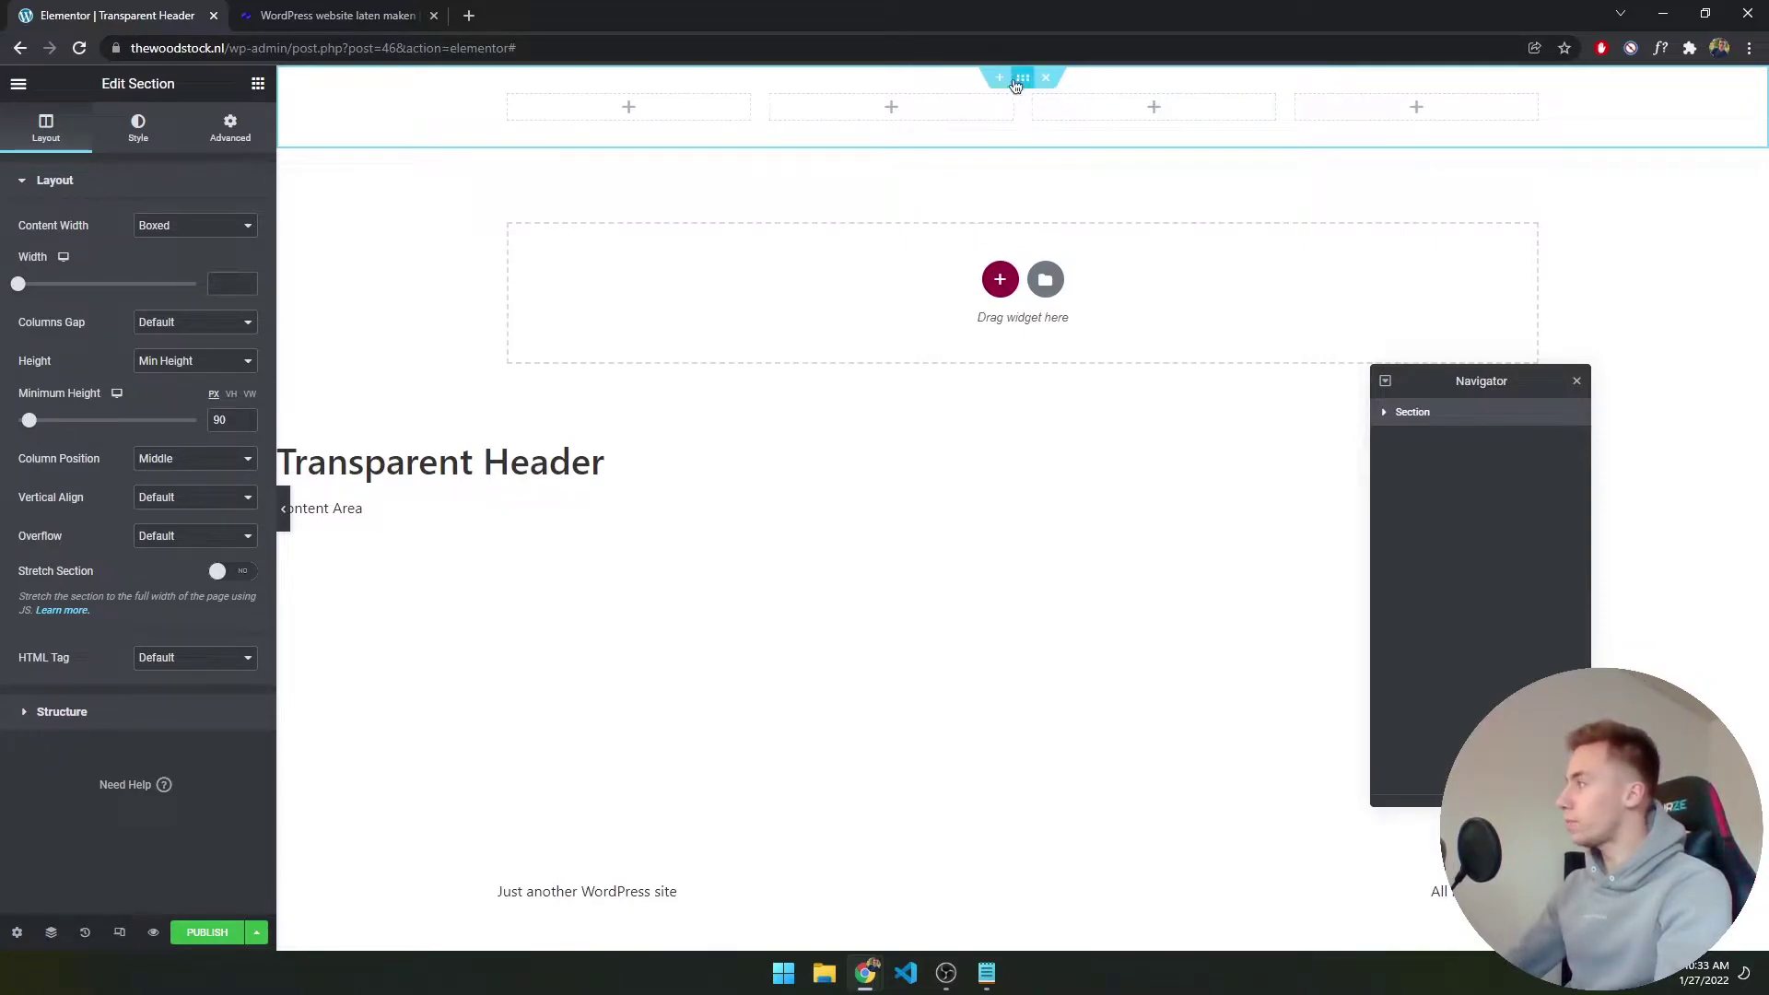
Give the section a classic background in semi-transparent black, #00000082, and save the header as a draft
{"action": "left_click_drag", "start_coordinate": [1023, 76], "coordinate": [1021, 75]}
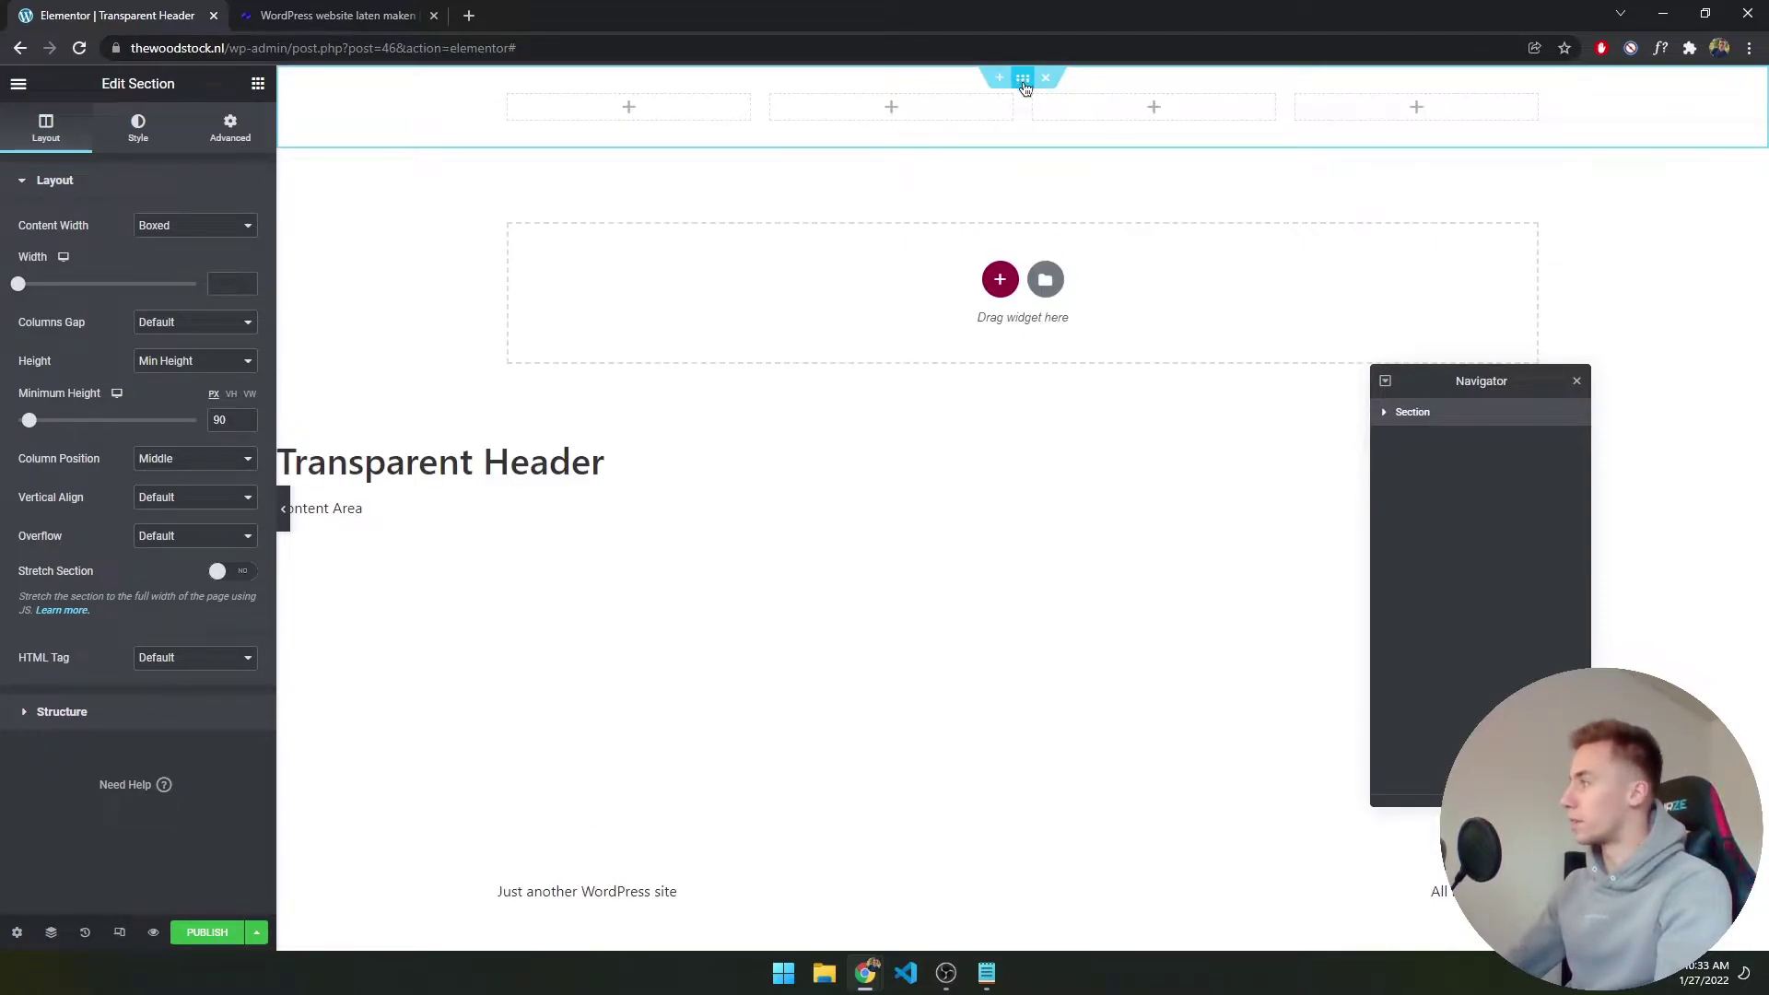
{"action": "left_click", "coordinate": [141, 139]}
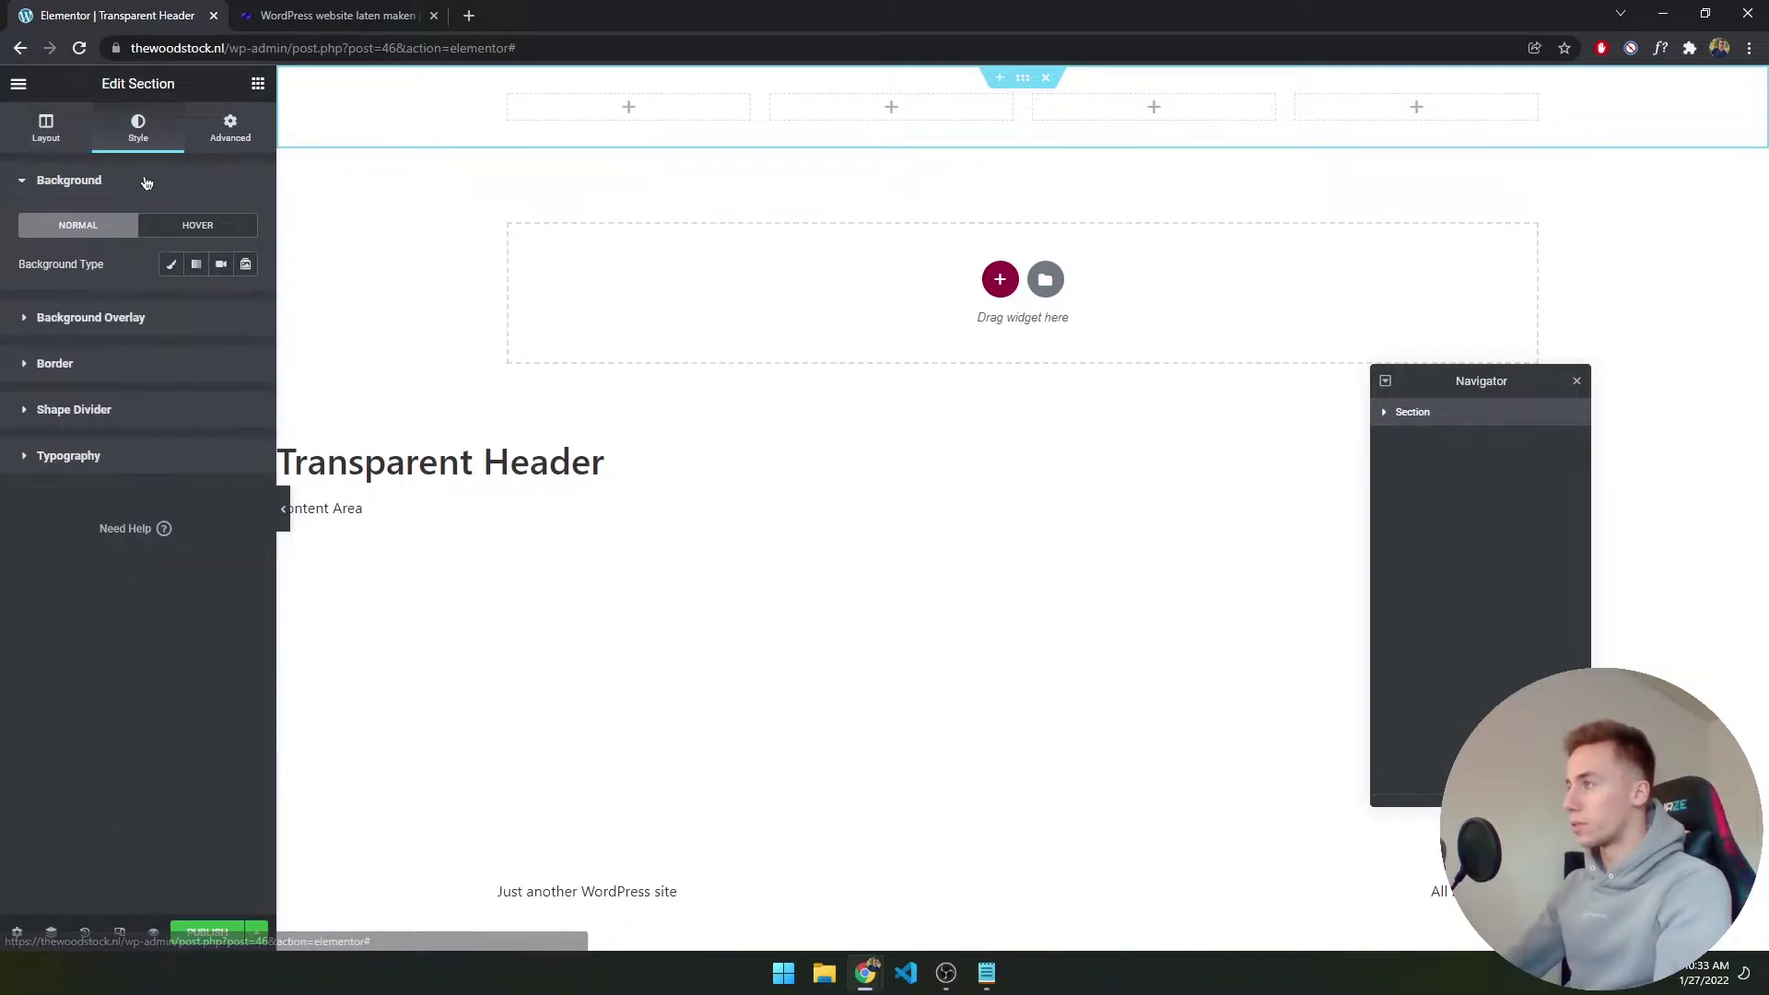
{"action": "left_click", "coordinate": [171, 264]}
{"action": "left_click", "coordinate": [245, 303]}
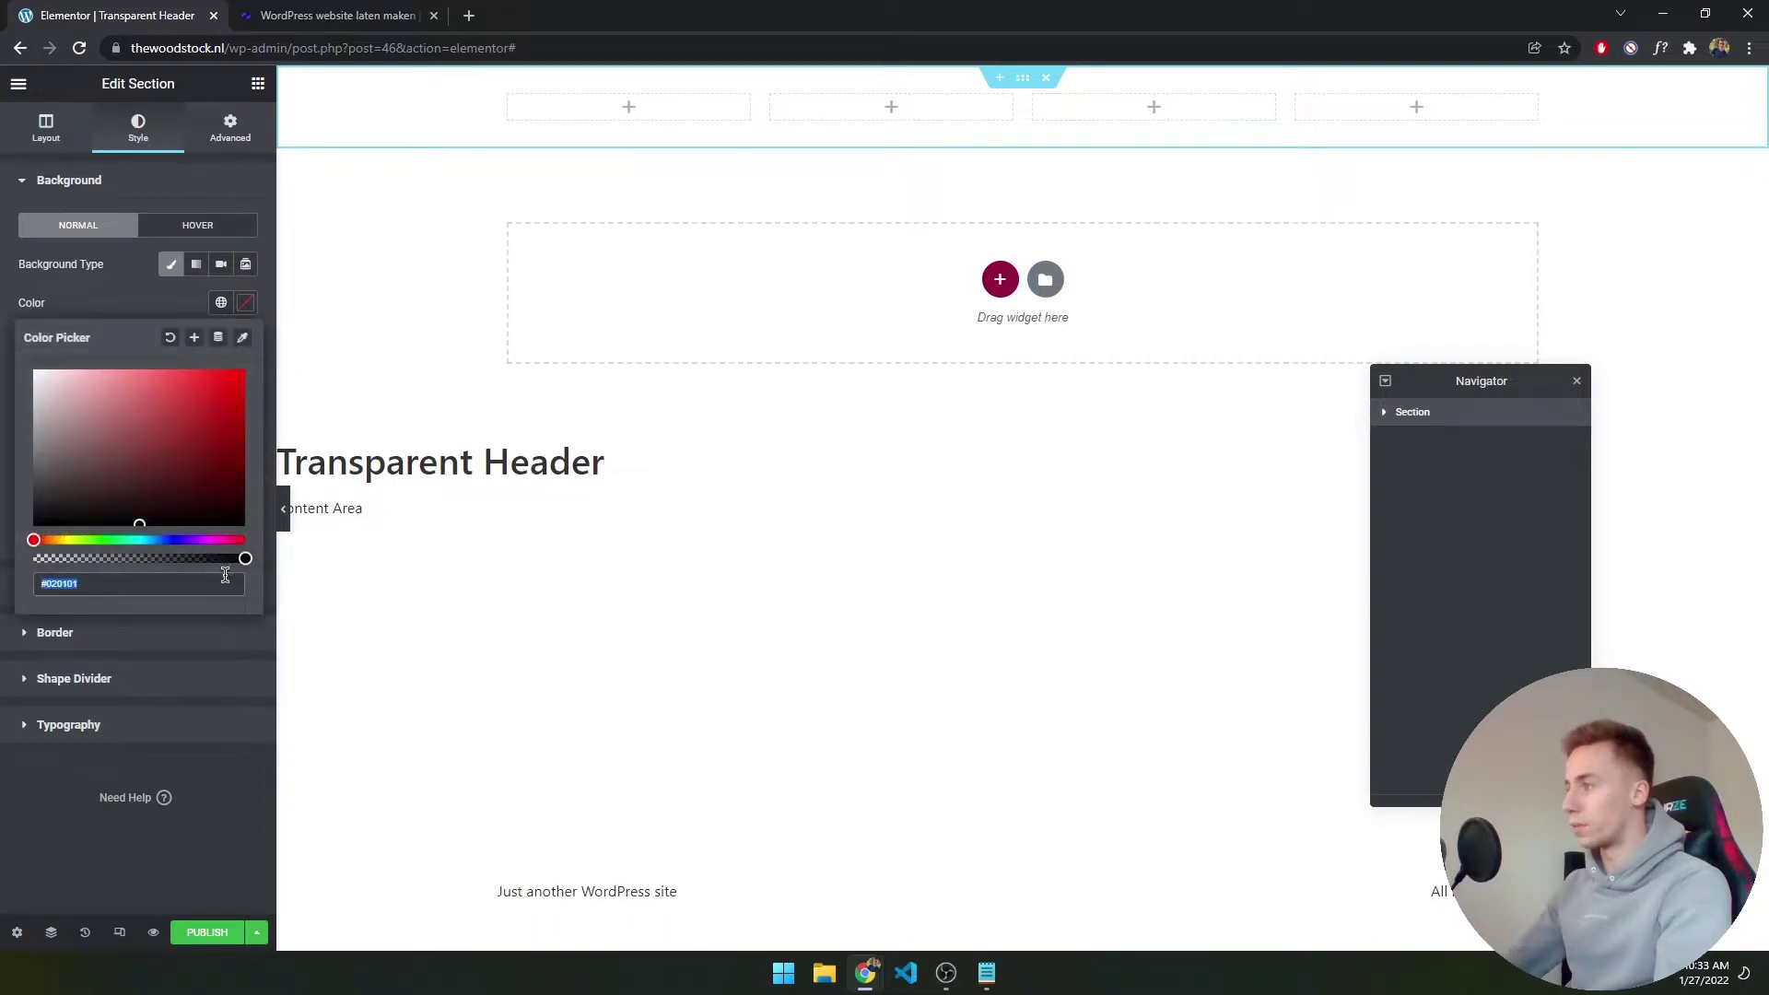
{"action": "mouse_move", "coordinate": [178, 443]}
{"action": "left_mouse_down"}
{"action": "mouse_move", "coordinate": [36, 543]}
{"action": "mouse_move", "coordinate": [141, 558]}
{"action": "left_mouse_up"}
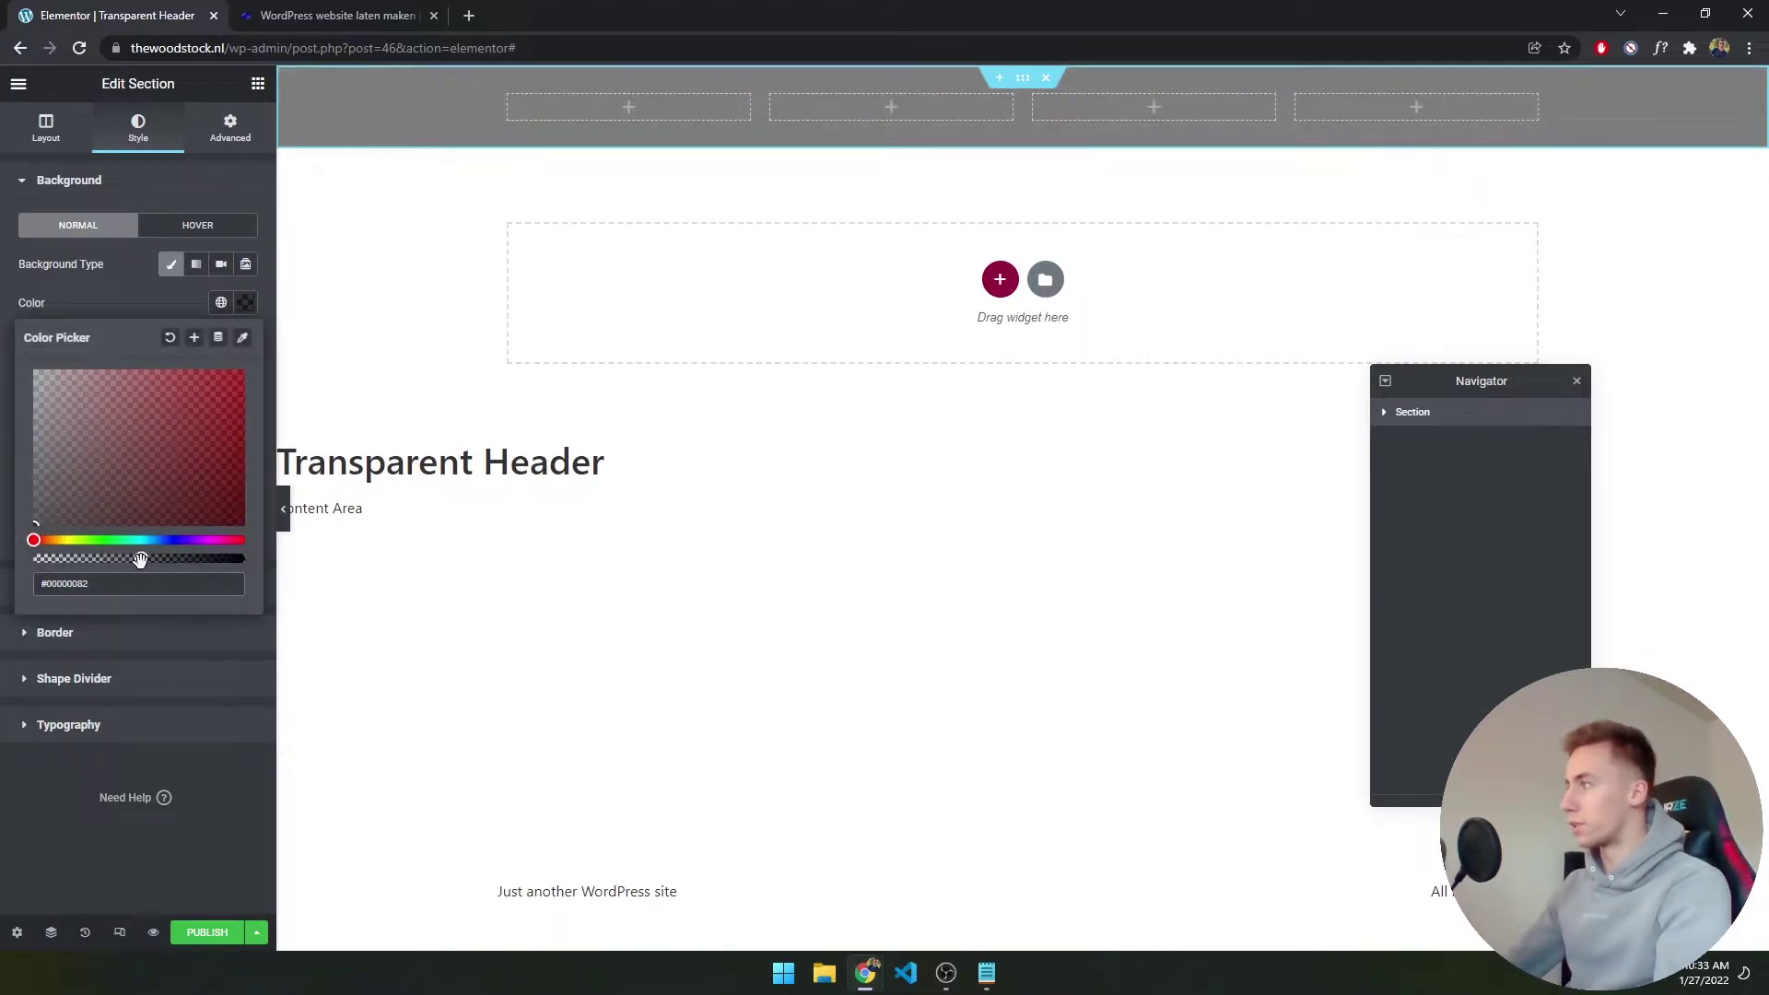
{"action": "left_click", "coordinate": [243, 305]}
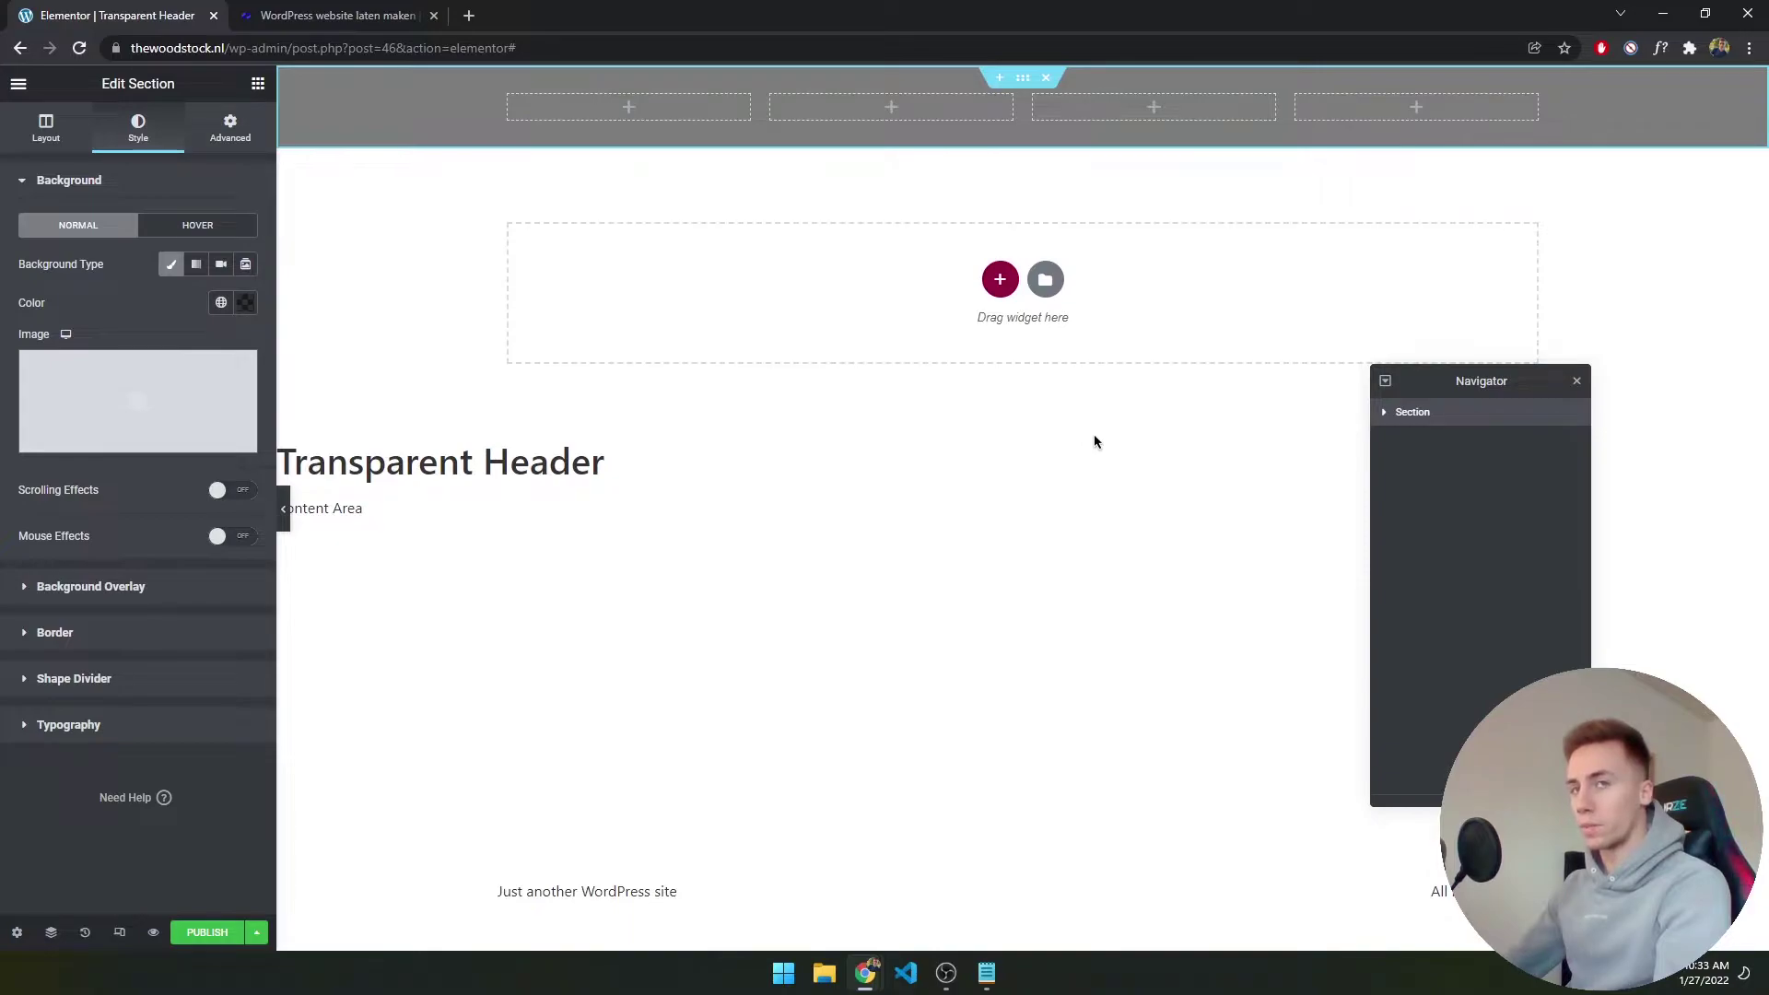
{"action": "left_click", "coordinate": [256, 933]}
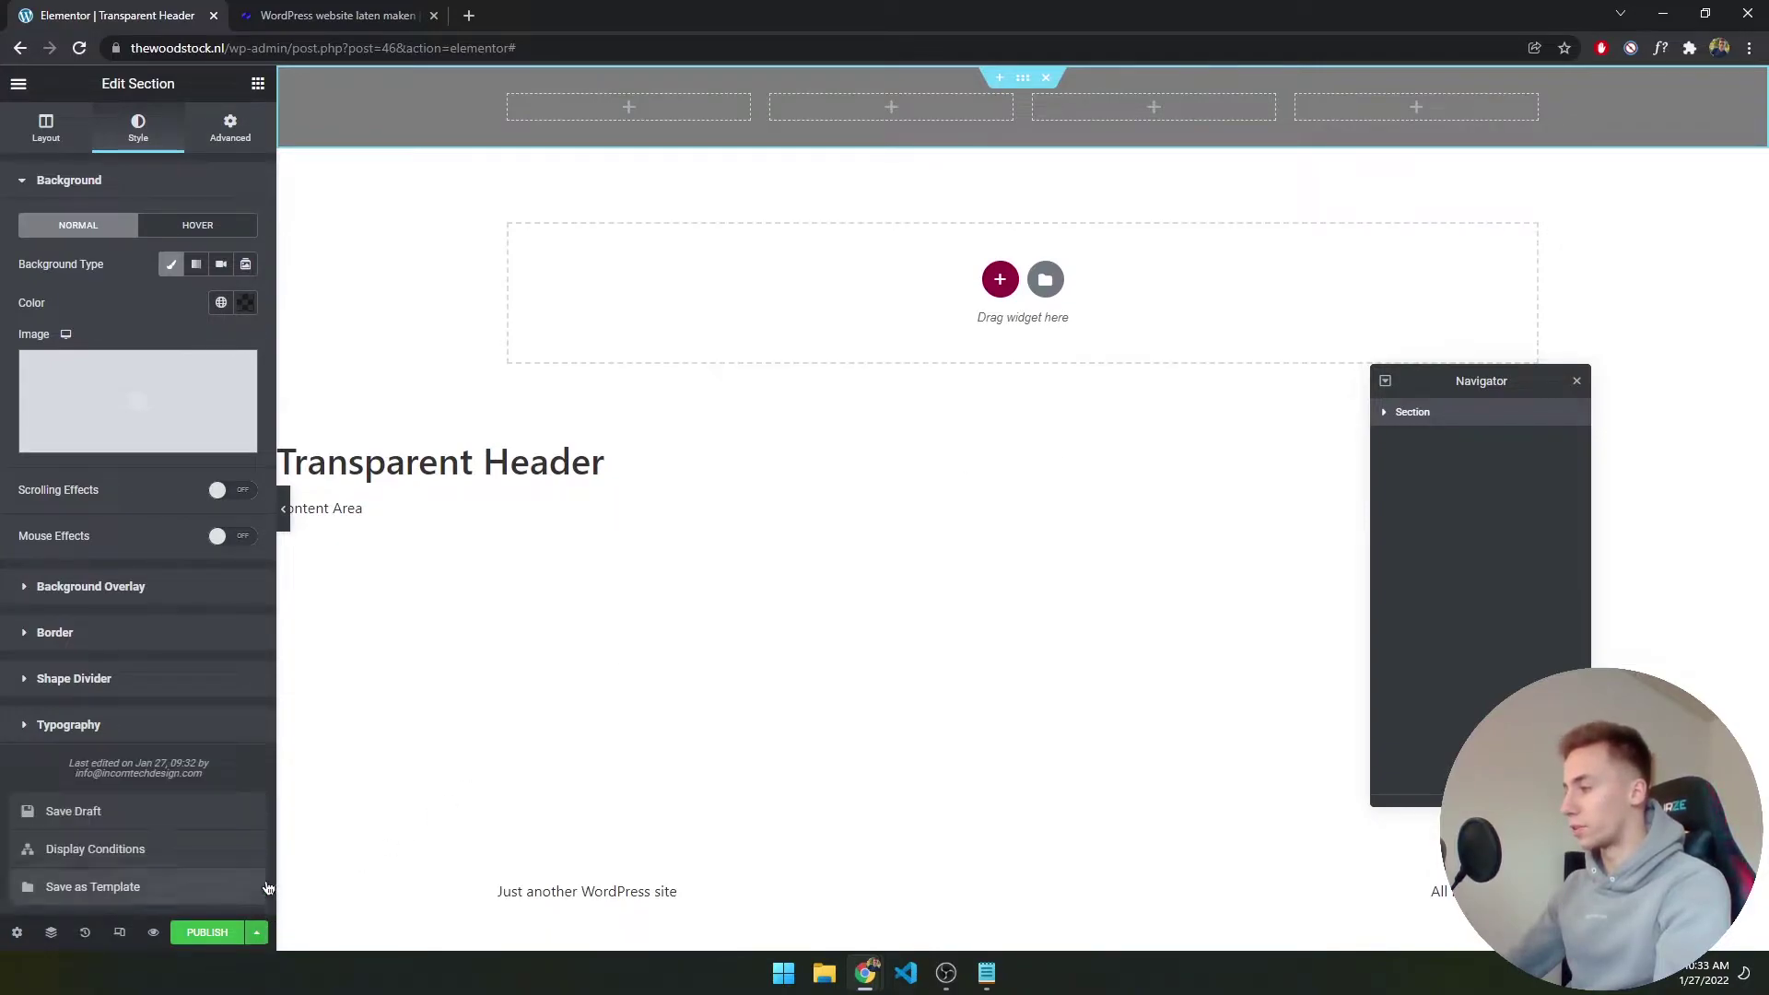
{"action": "left_click", "coordinate": [255, 820]}
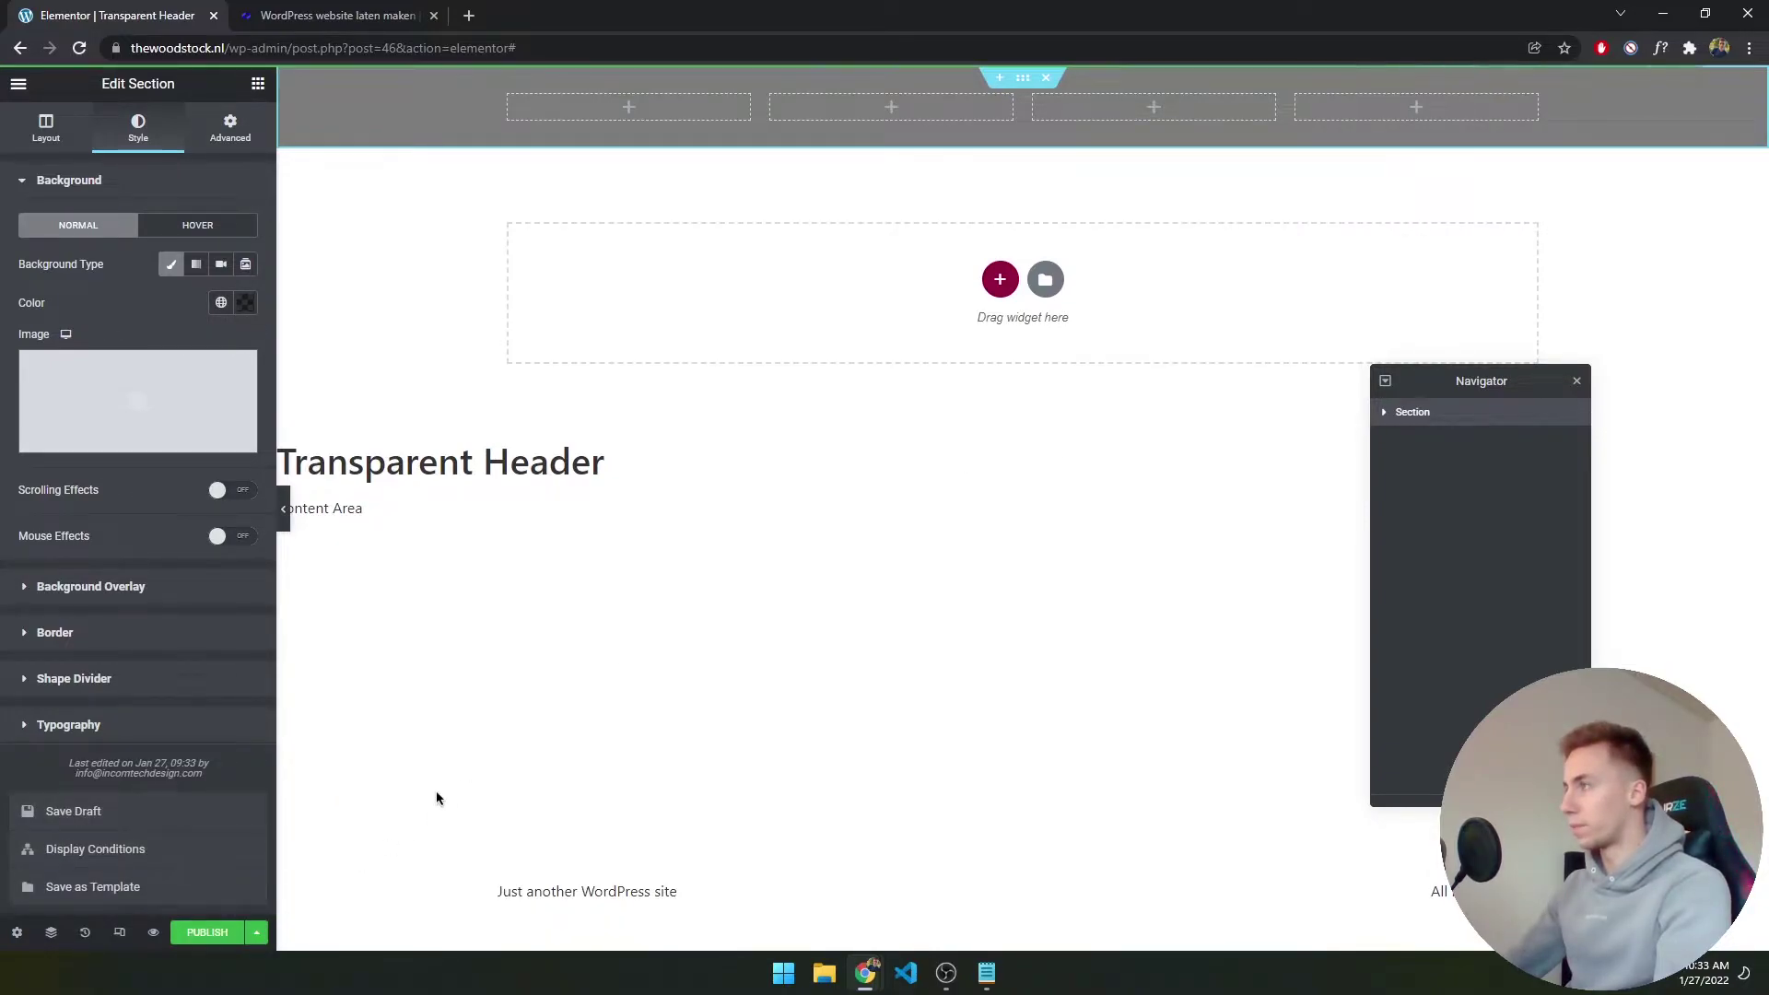
Add an Image widget to the header's first column and insert thewoodstock_logo_white_incomtechdesign.png from the media library
{"action": "left_click", "coordinate": [630, 108]}
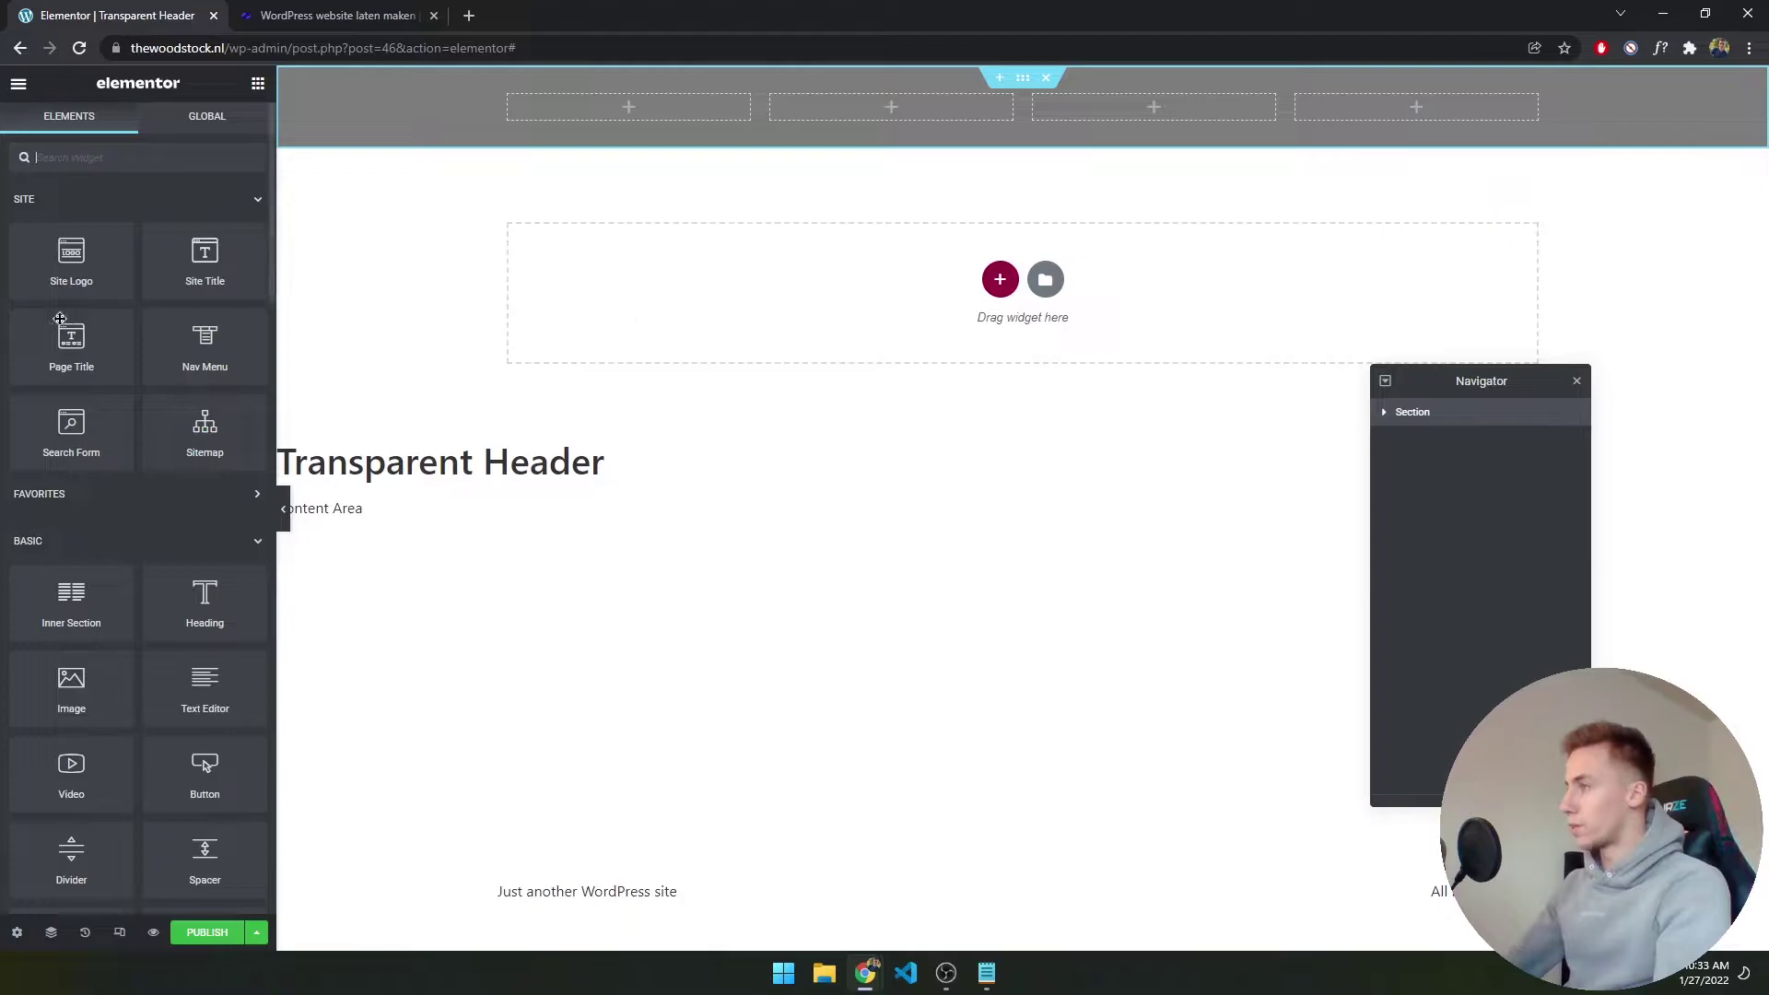
{"action": "left_click_drag", "start_coordinate": [71, 686], "coordinate": [616, 112]}
{"action": "left_click", "coordinate": [179, 271]}
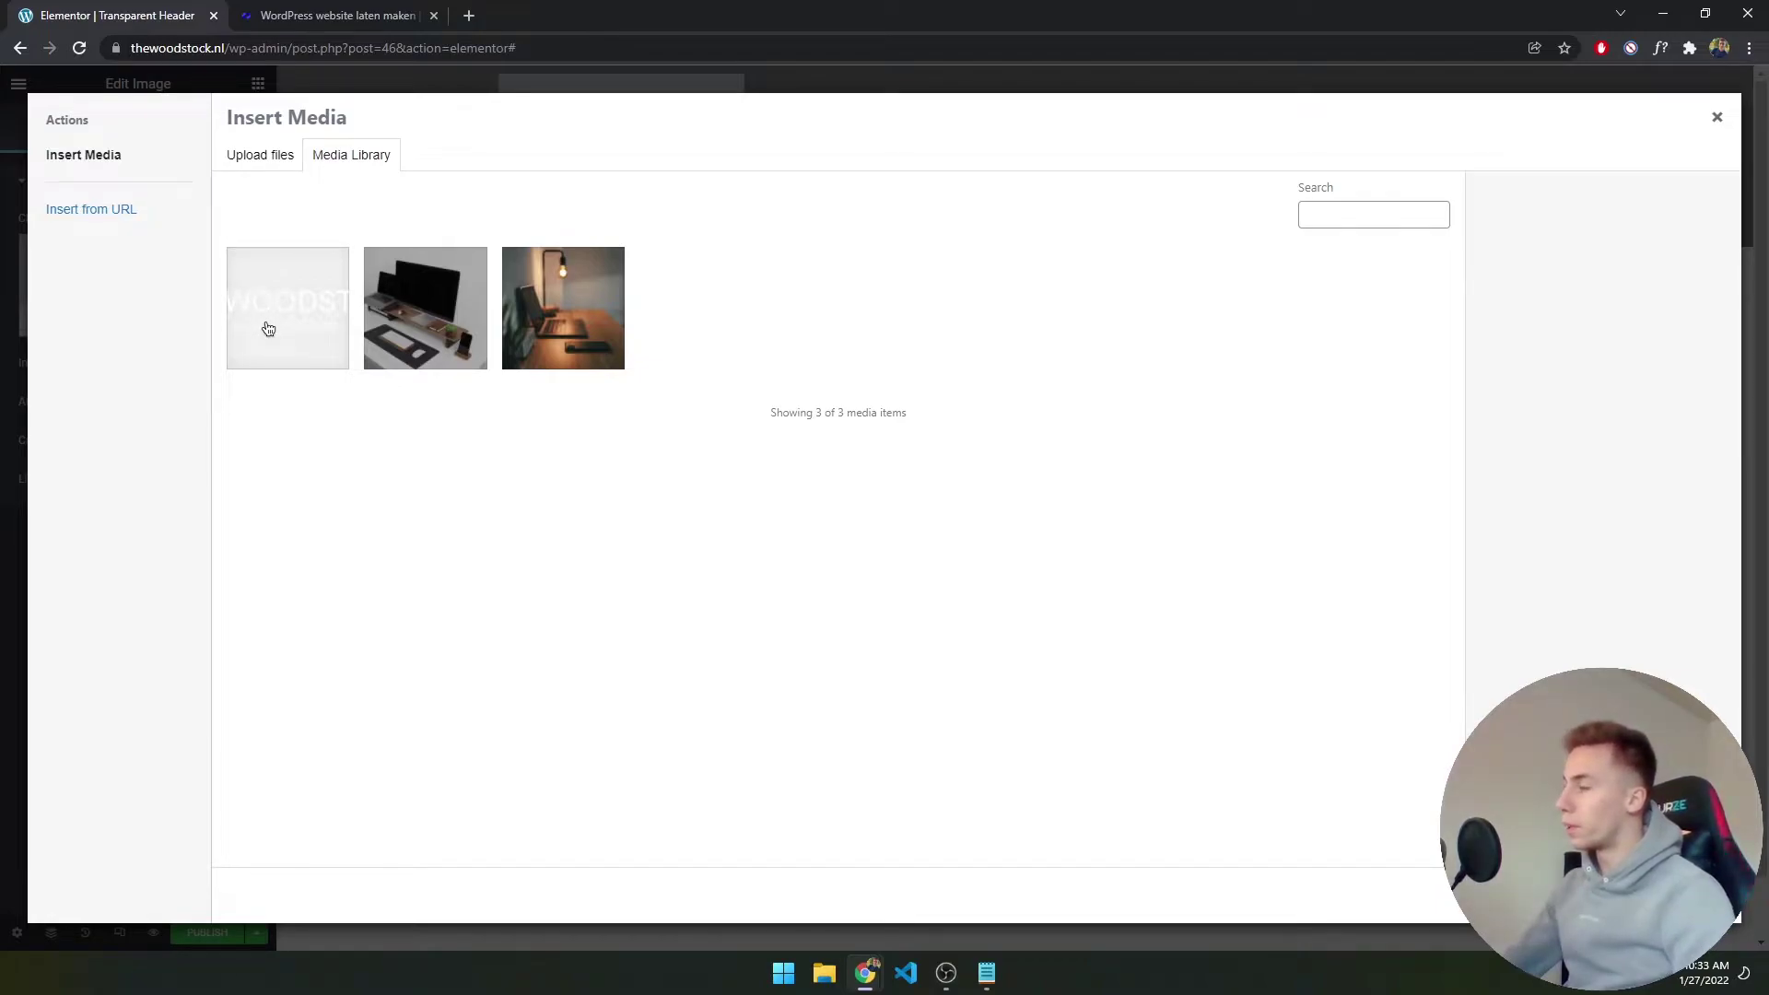
{"action": "left_click", "coordinate": [268, 329]}
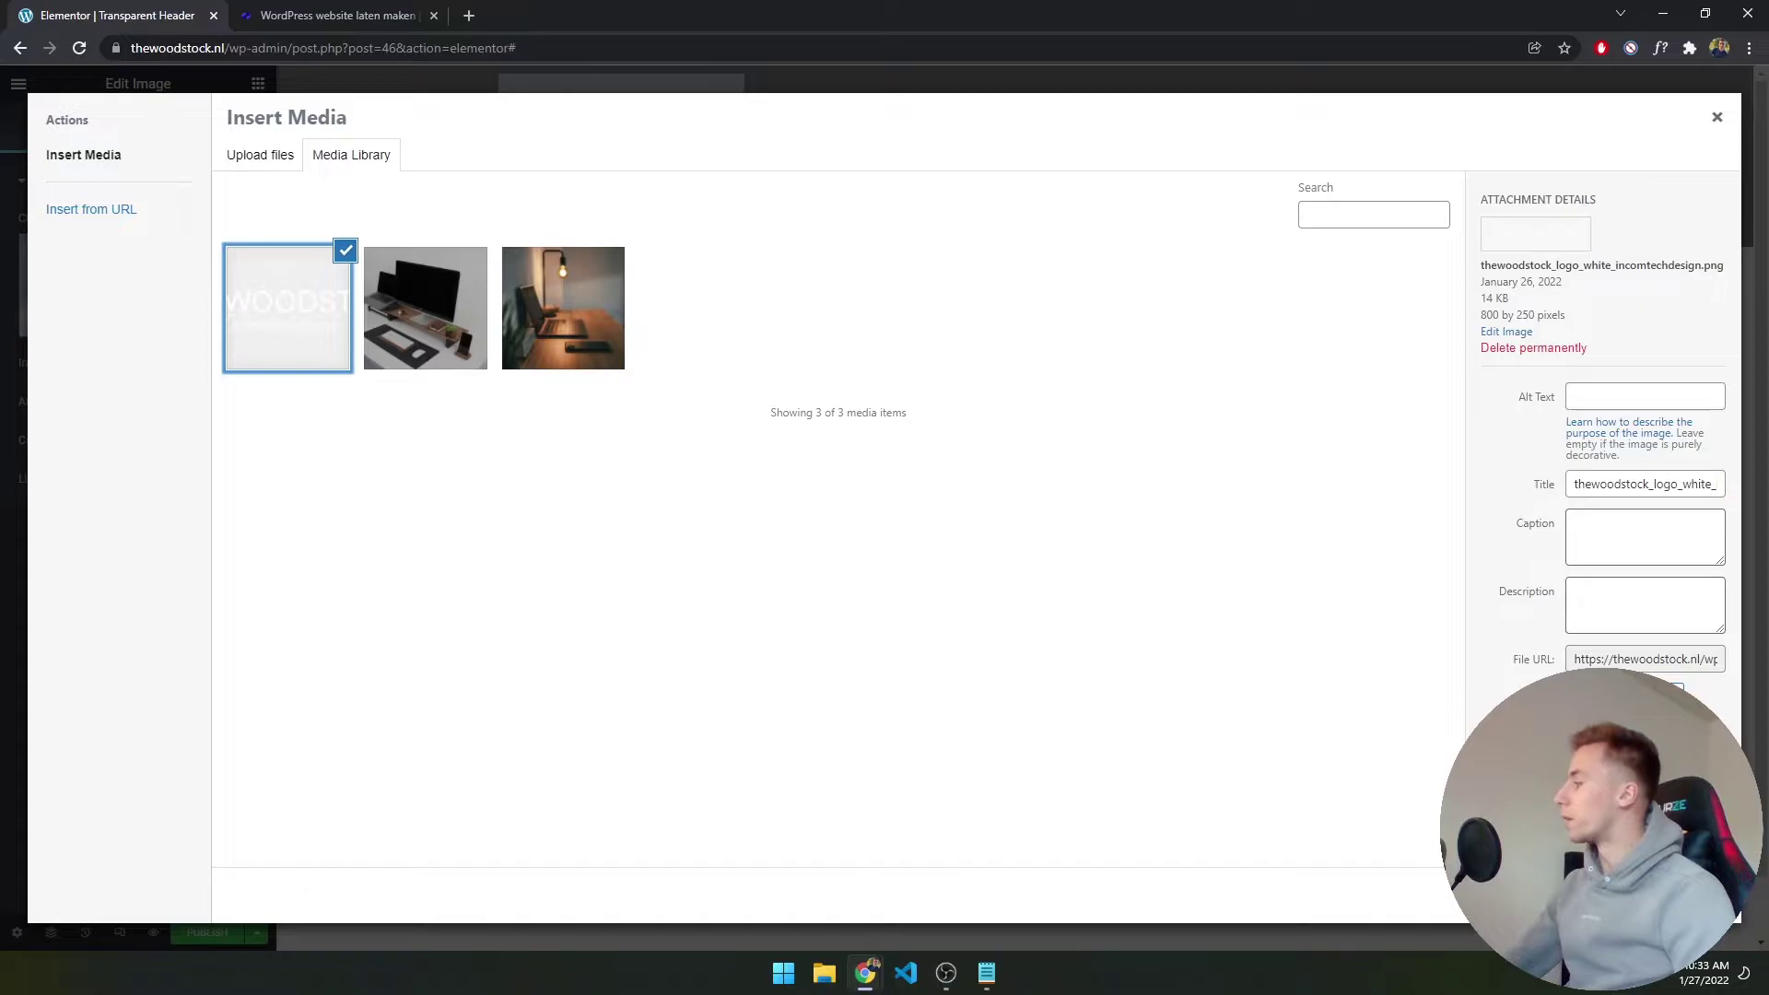
{"action": "left_click", "coordinate": [1668, 894]}
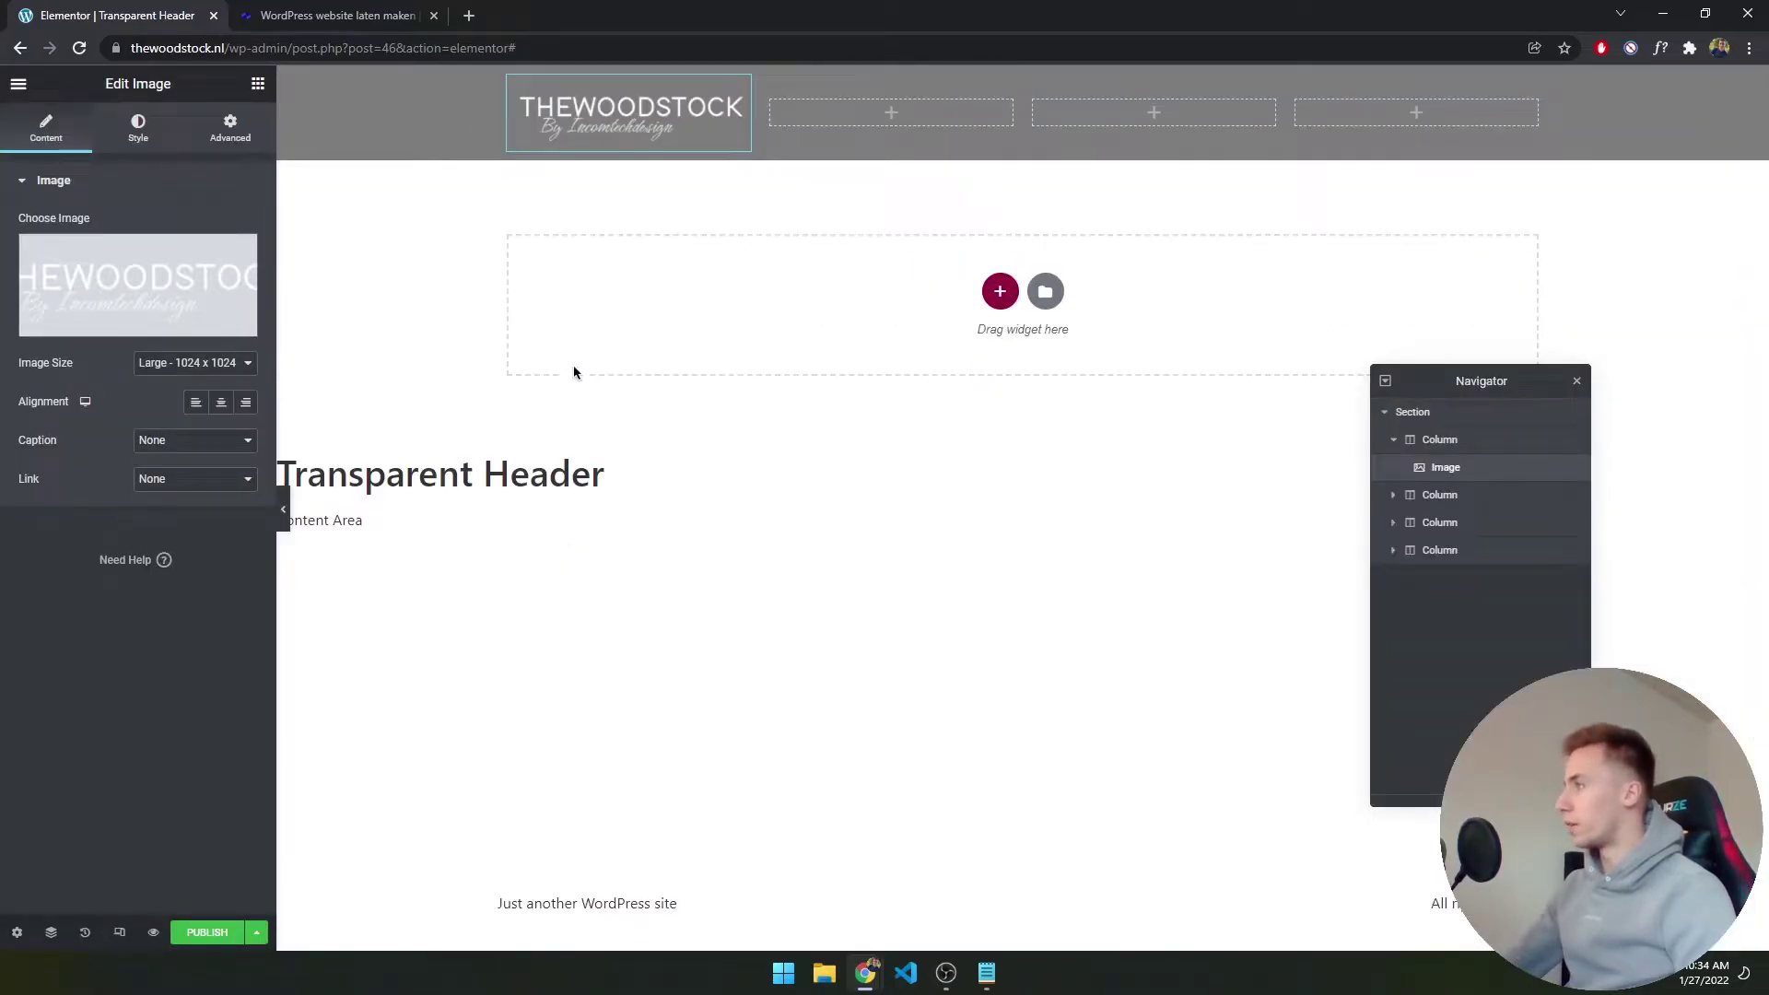
Set the logo image's width and maximum width to 85%
{"action": "left_click", "coordinate": [138, 129]}
{"action": "left_click", "coordinate": [20, 247]}
{"action": "left_click_drag", "start_coordinate": [19, 247], "coordinate": [166, 245]}
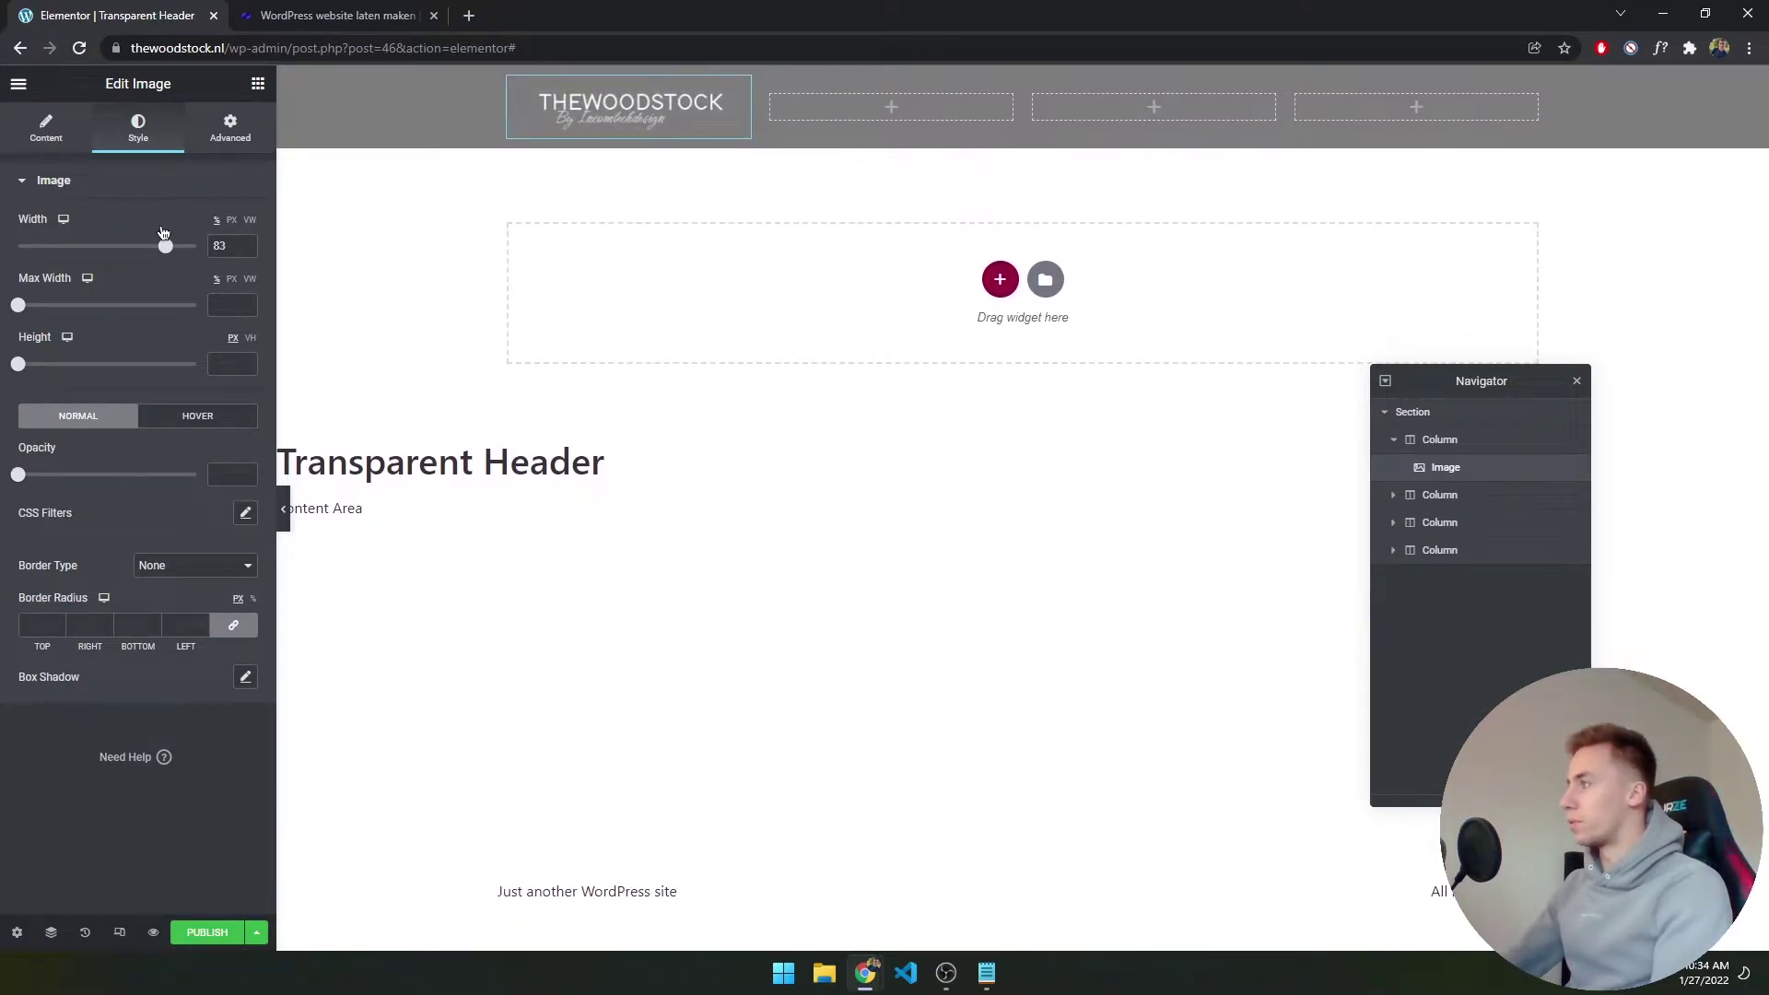
{"action": "left_click", "coordinate": [246, 243]}
{"action": "left_click", "coordinate": [246, 243]}
{"action": "left_click", "coordinate": [246, 244]}
{"action": "left_click", "coordinate": [246, 243]}
{"action": "left_click", "coordinate": [245, 250]}
{"action": "left_click", "coordinate": [246, 249]}
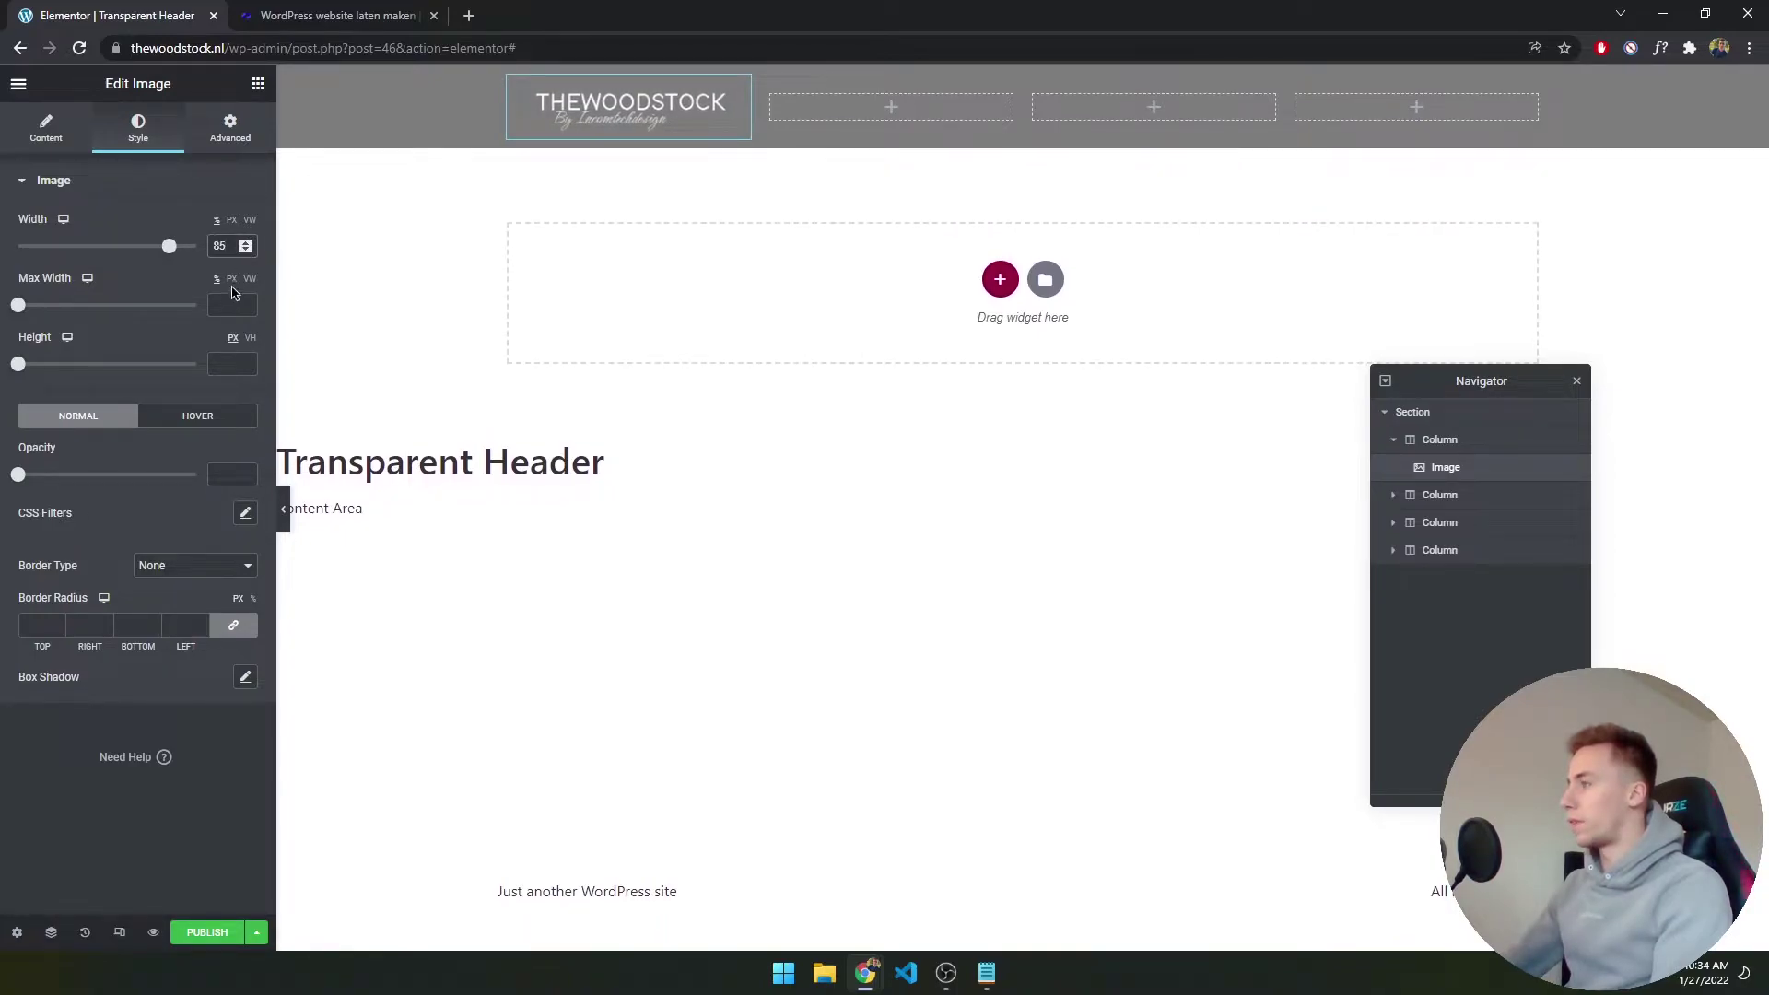
{"action": "left_click", "coordinate": [245, 250]}
{"action": "left_click", "coordinate": [245, 242]}
{"action": "left_click", "coordinate": [249, 304]}
{"action": "type", "text": "85"}
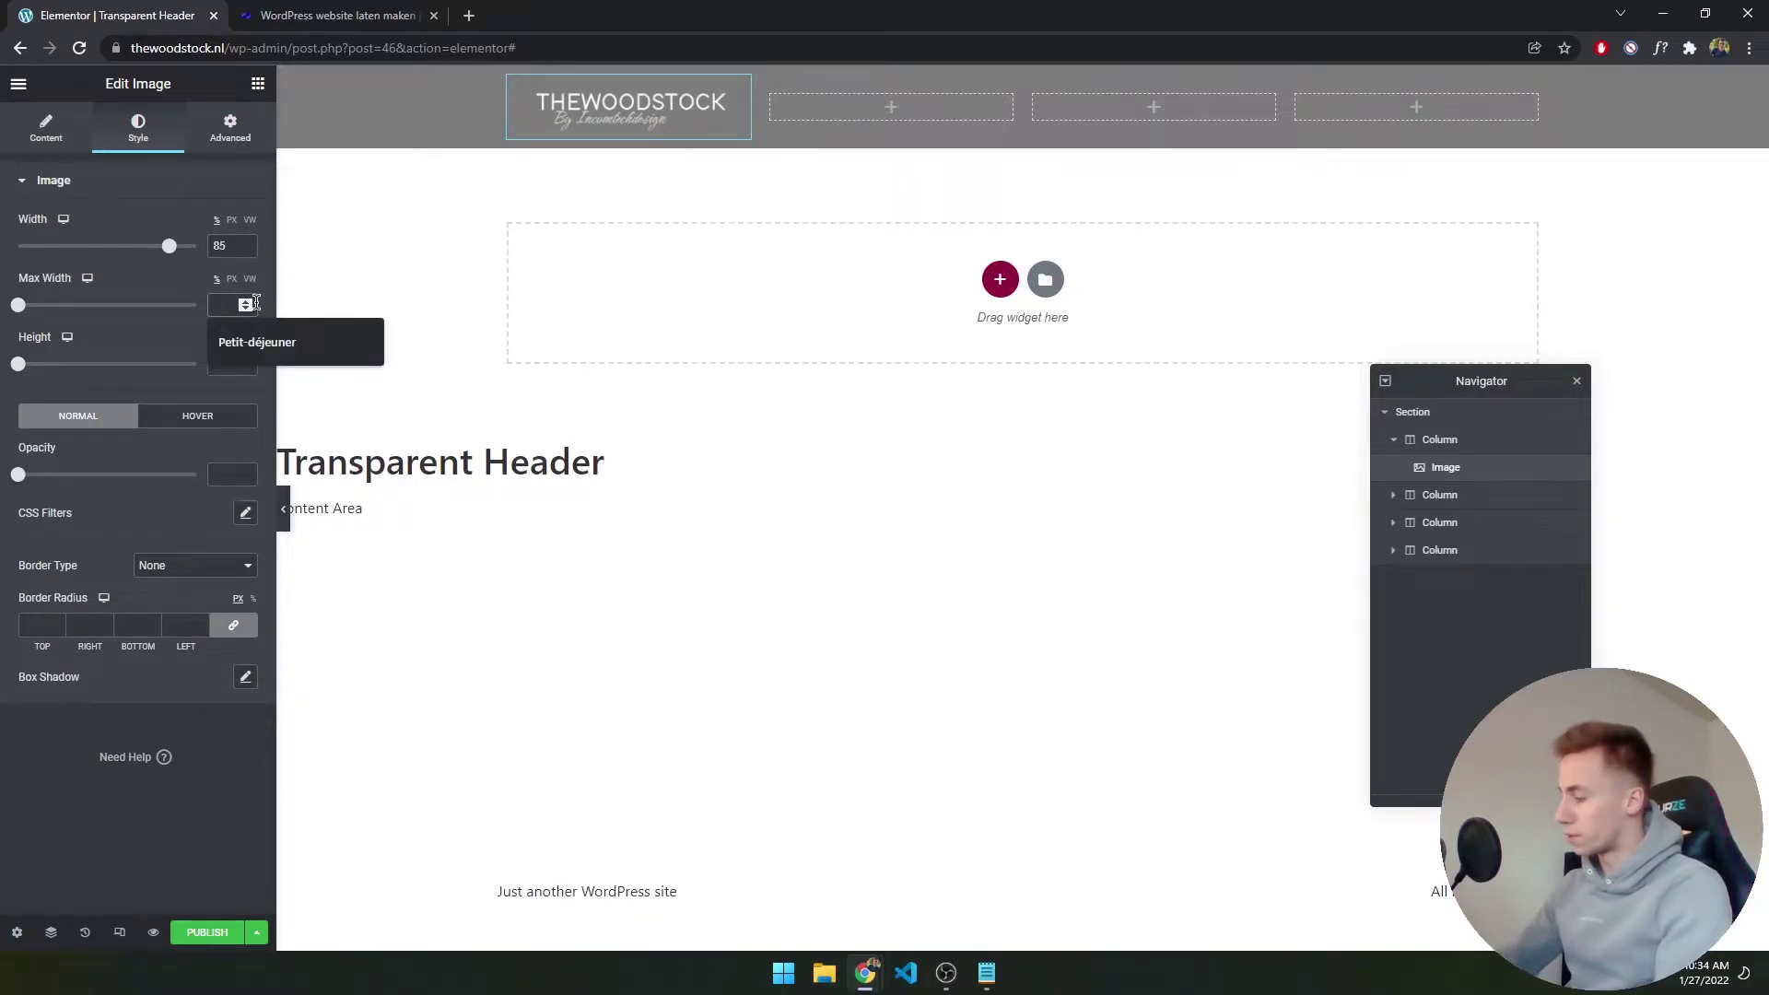
Check the header at full page width, then save it as a draft and close the Navigator
{"action": "left_click", "coordinate": [284, 521]}
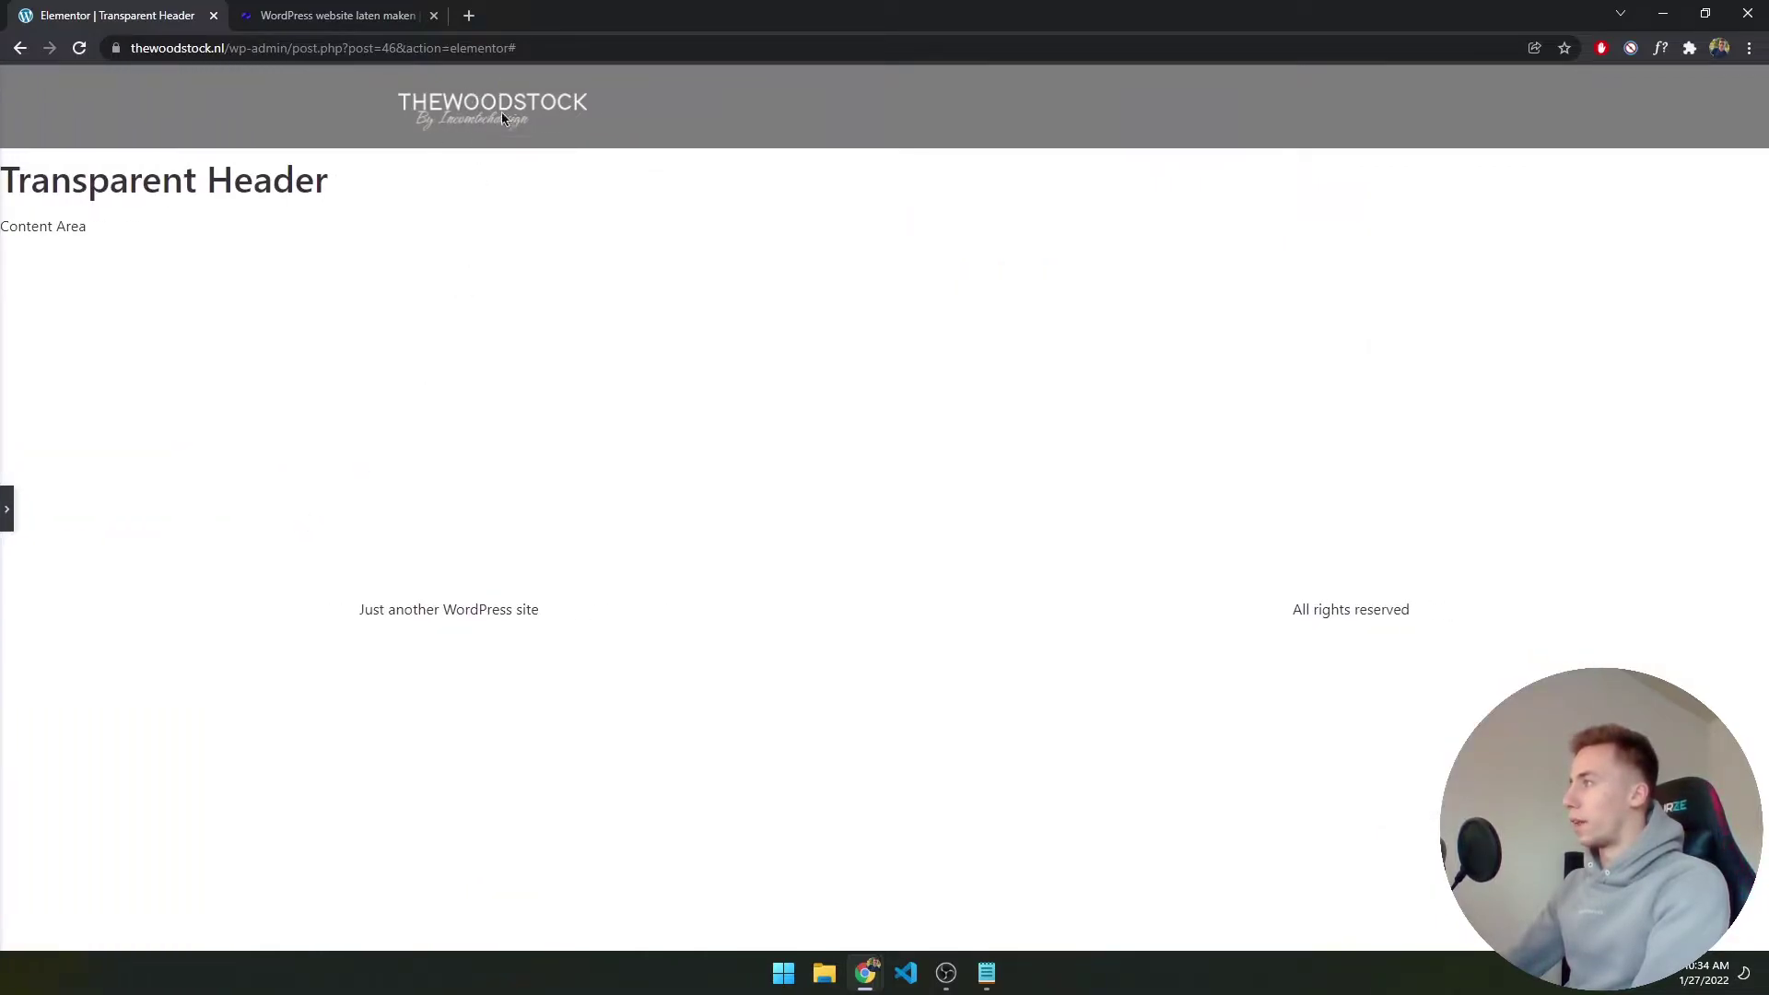
{"action": "left_click", "coordinate": [7, 510]}
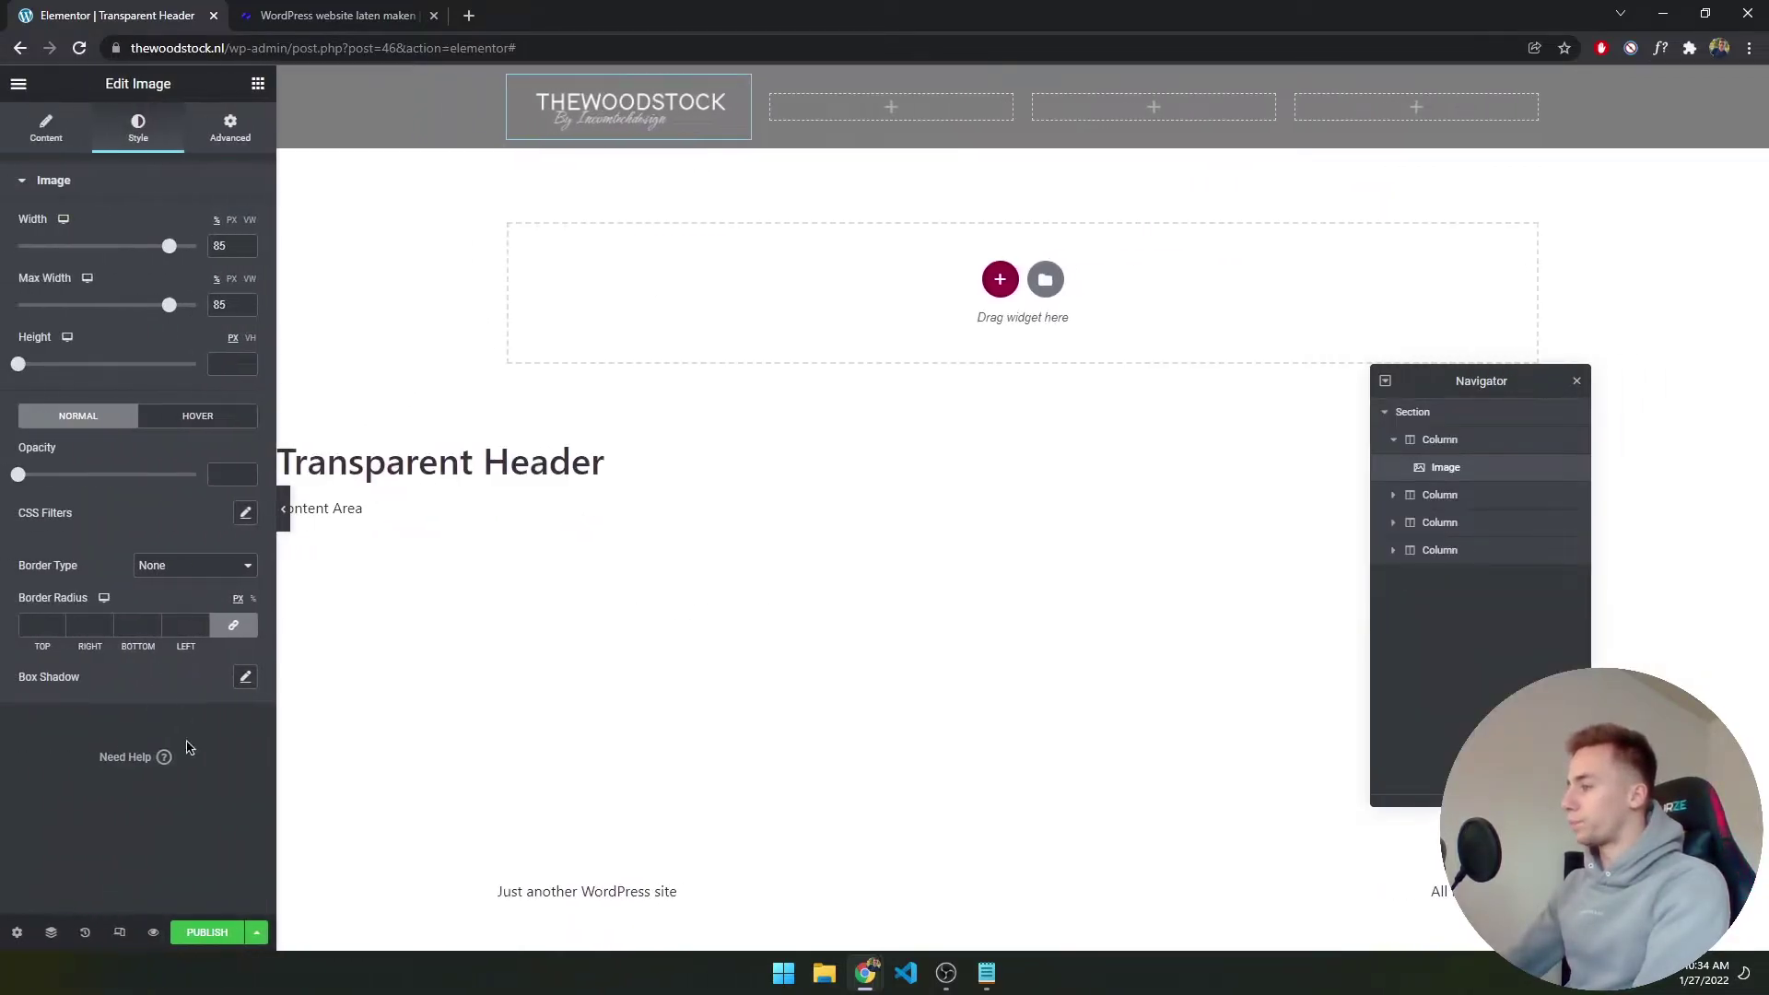
{"action": "left_click", "coordinate": [256, 933]}
{"action": "left_click", "coordinate": [207, 815]}
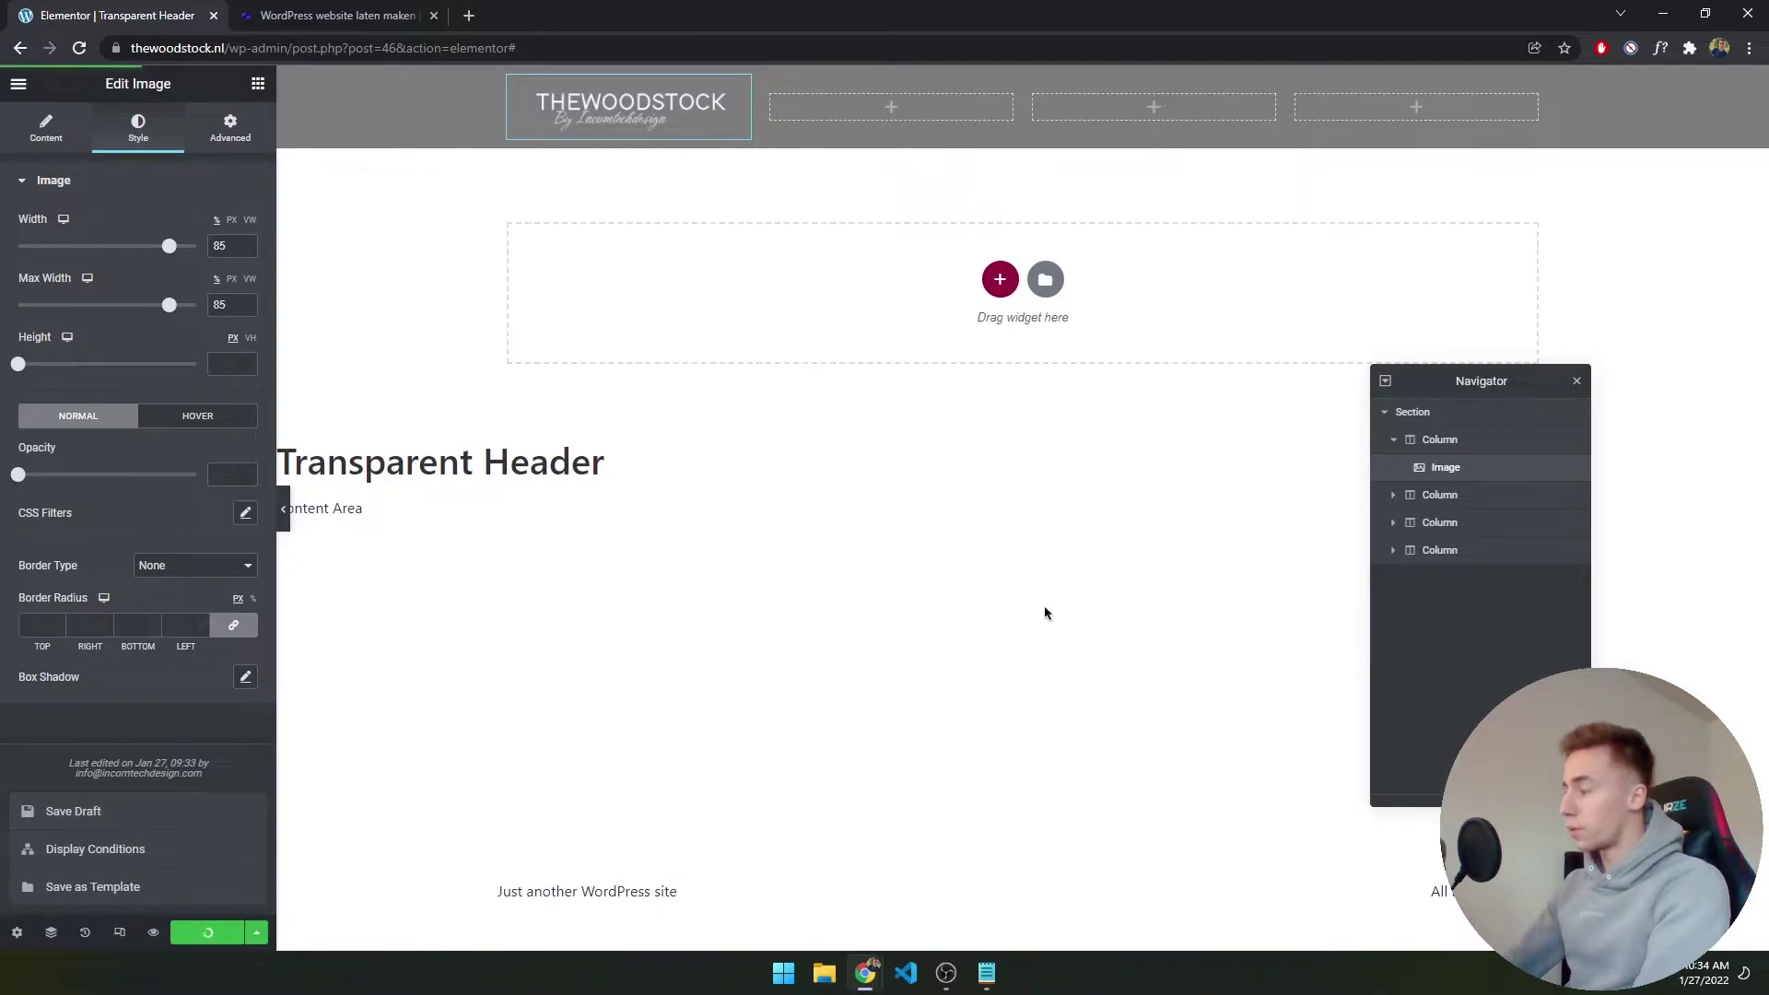
{"action": "left_click", "coordinate": [1578, 381]}
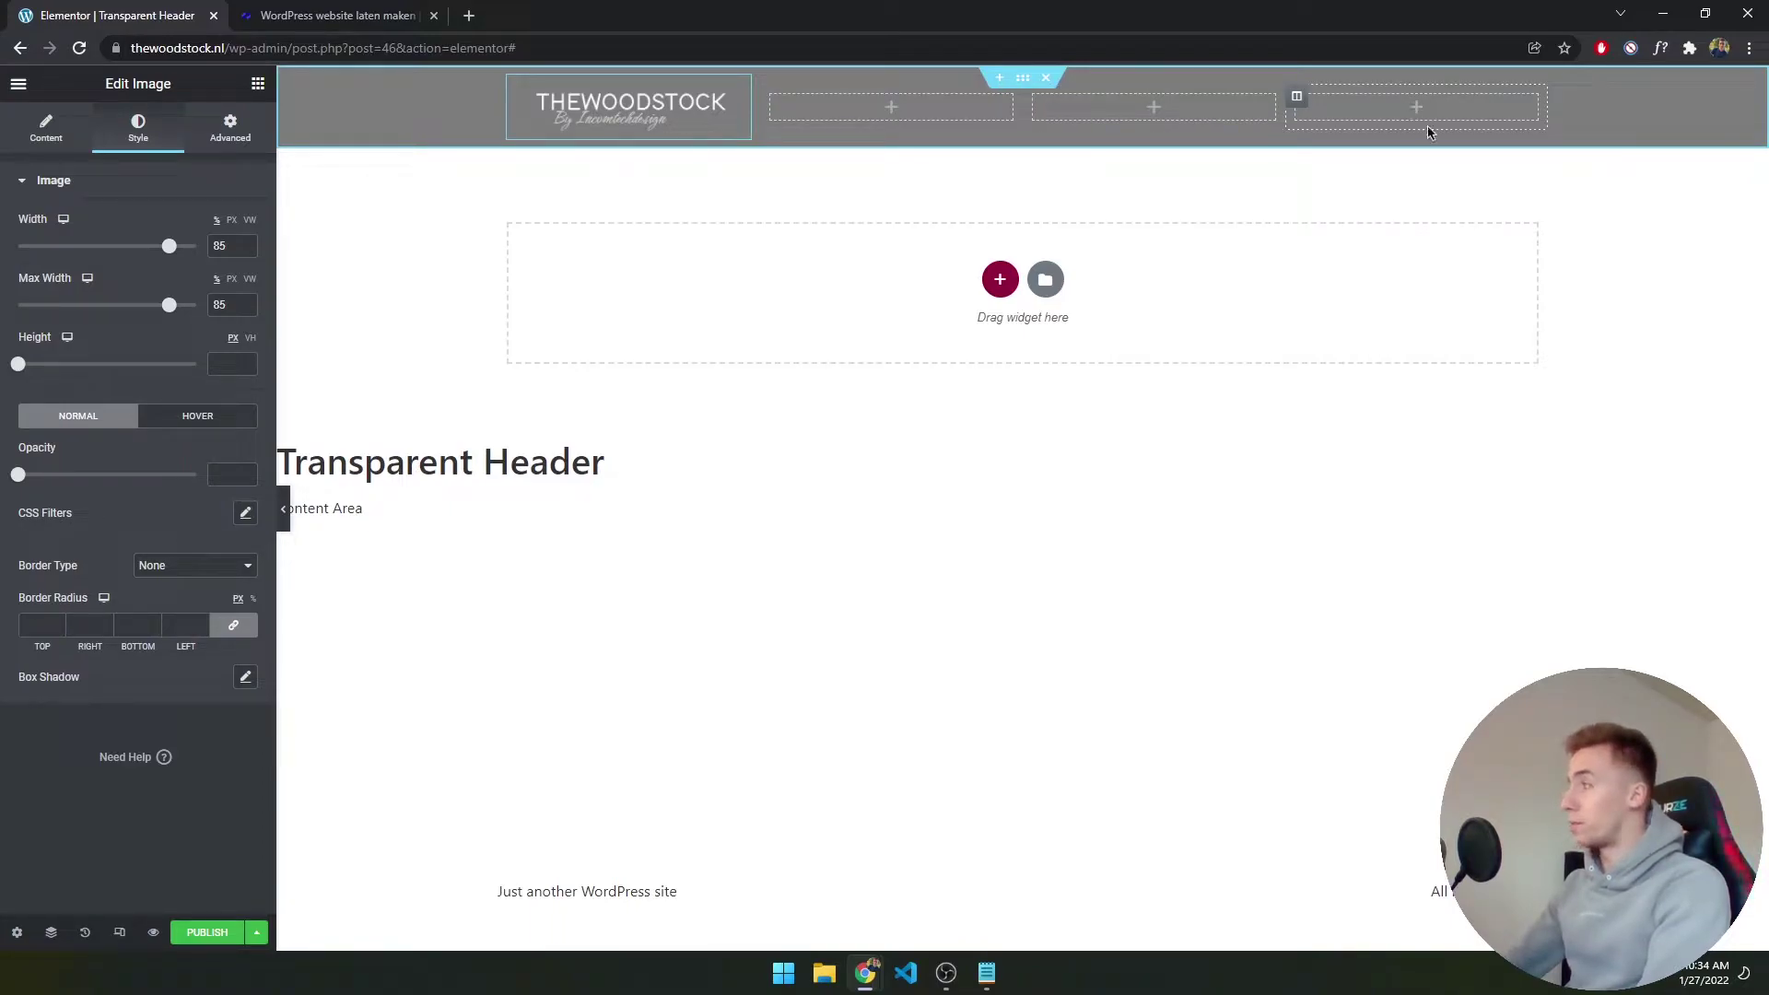
Search the widget list for a cart element with the term "car" and clear the search
{"action": "left_click", "coordinate": [259, 83]}
{"action": "left_click", "coordinate": [175, 154]}
{"action": "type", "text": "car"}
{"action": "key", "text": "BackSpace"}
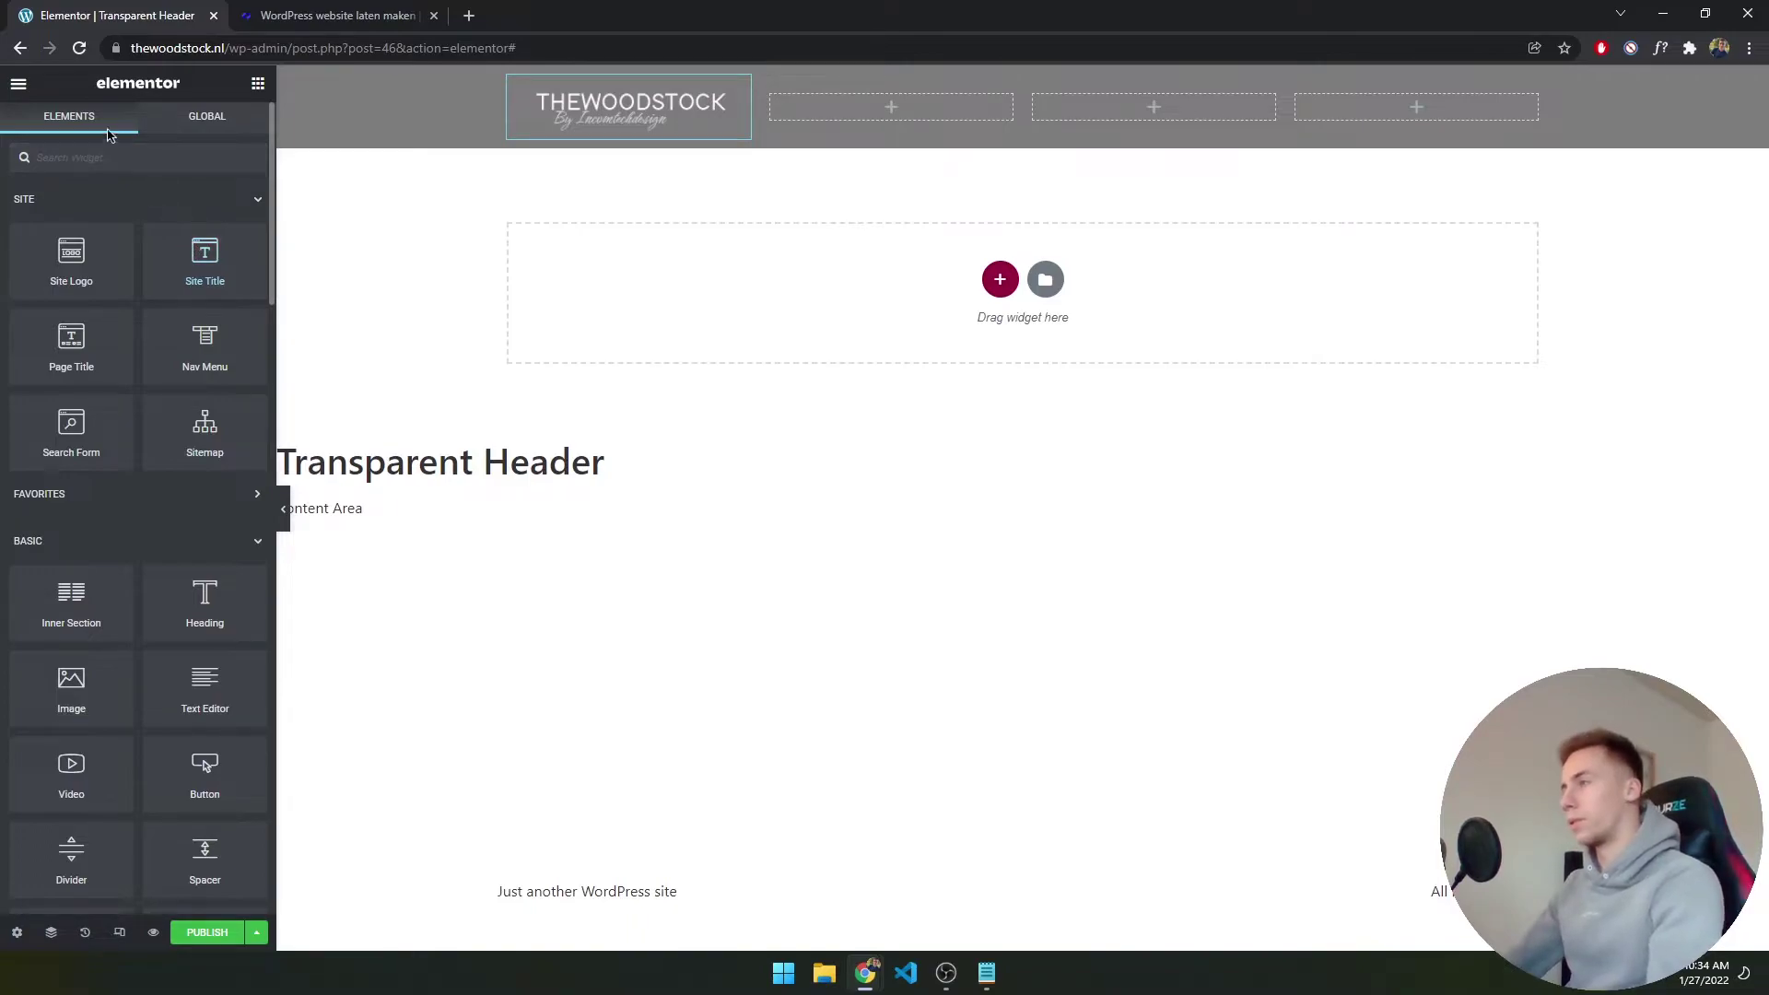
Exit the template editor to the WordPress dashboard and open the page for adding new plugins
{"action": "left_click", "coordinate": [18, 84]}
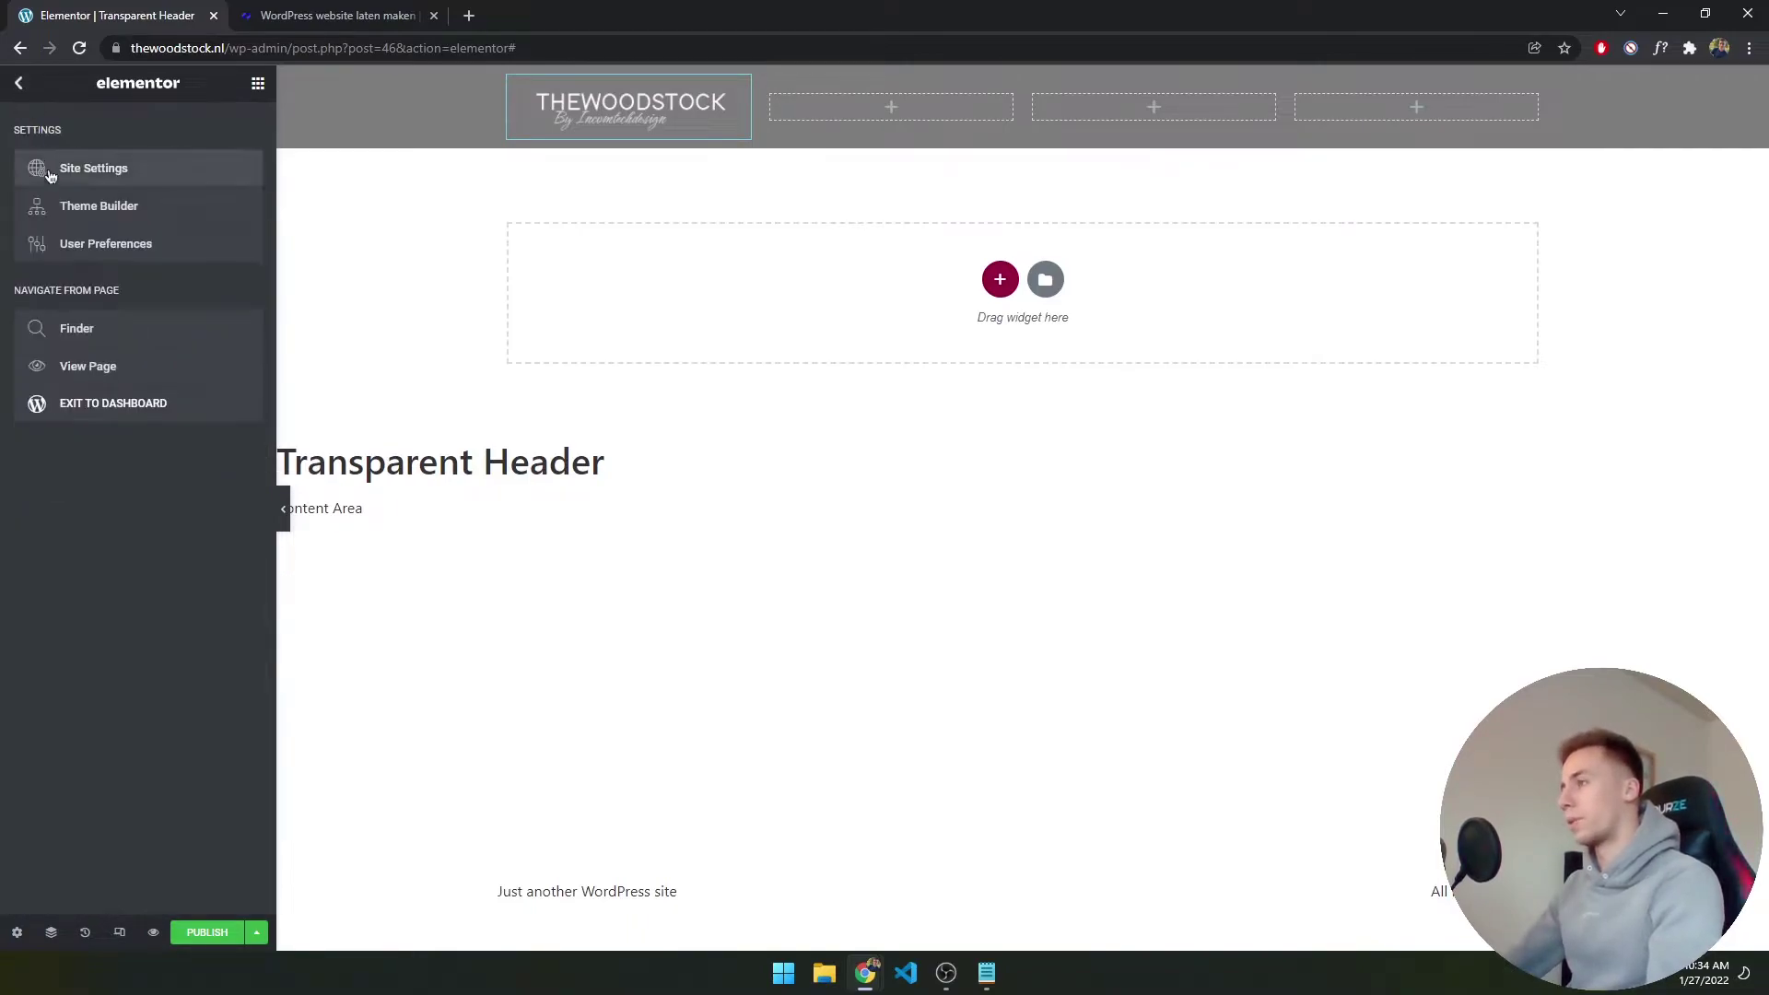
{"action": "left_click", "coordinate": [127, 405]}
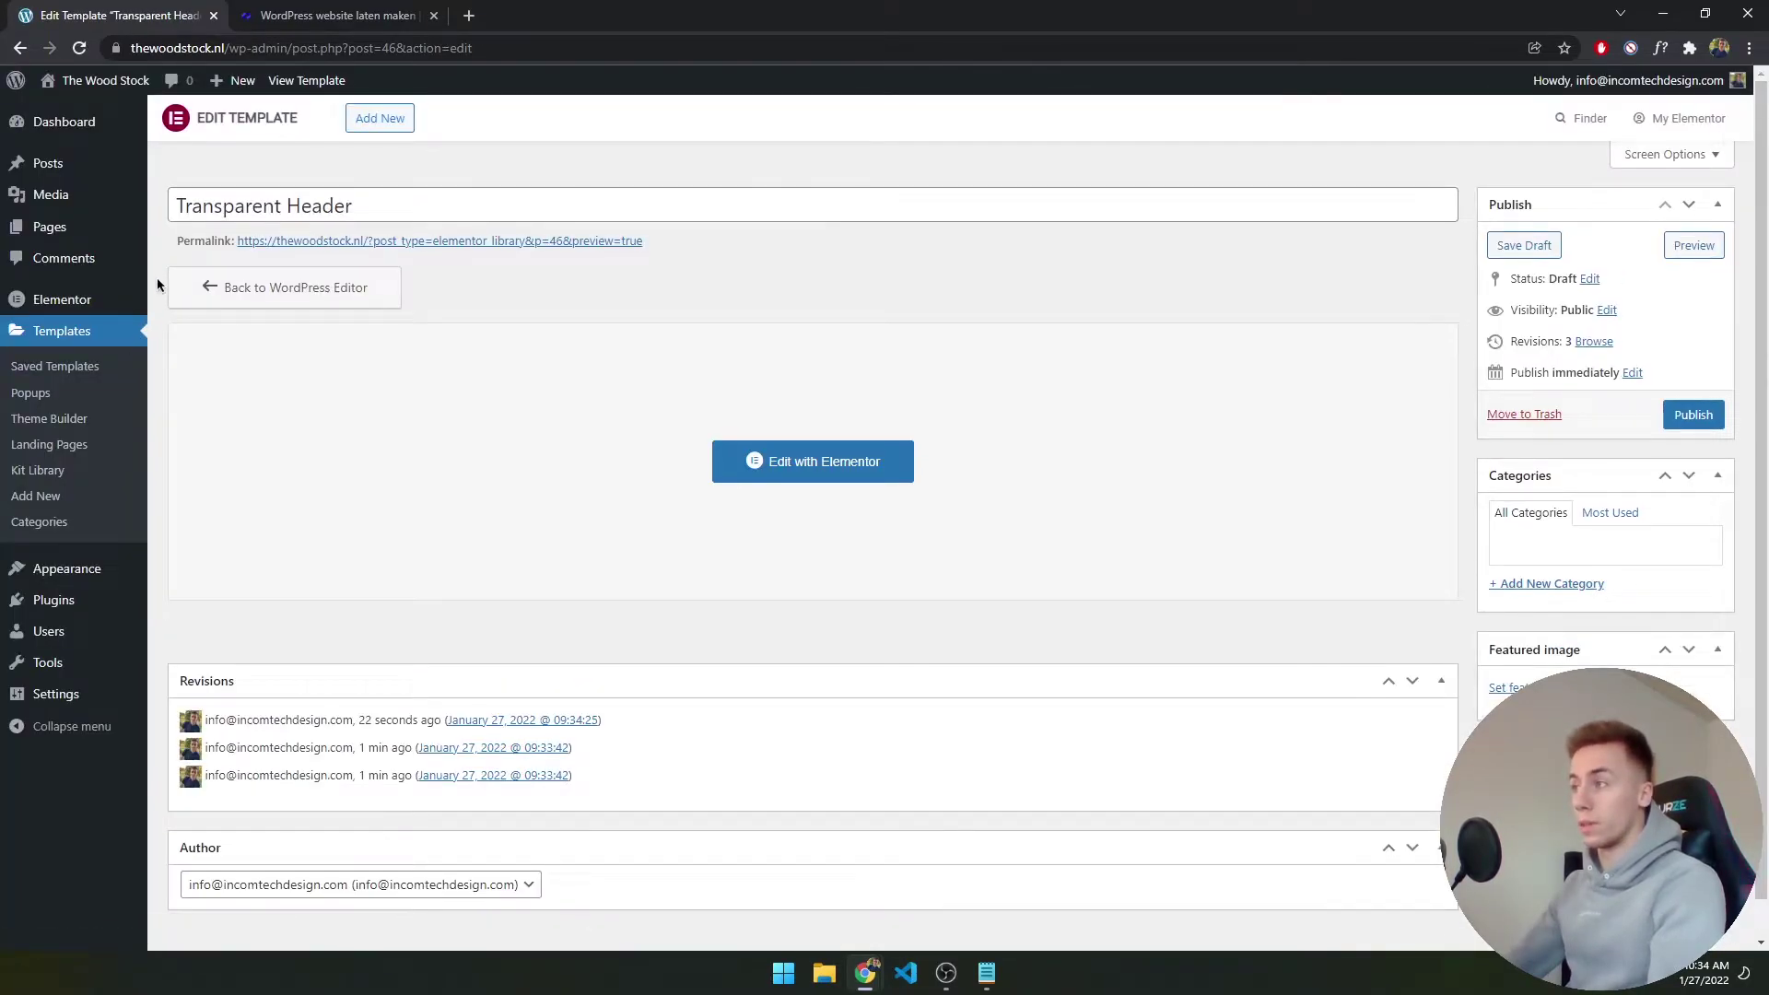
{"action": "left_click", "coordinate": [93, 600]}
{"action": "left_click", "coordinate": [272, 128]}
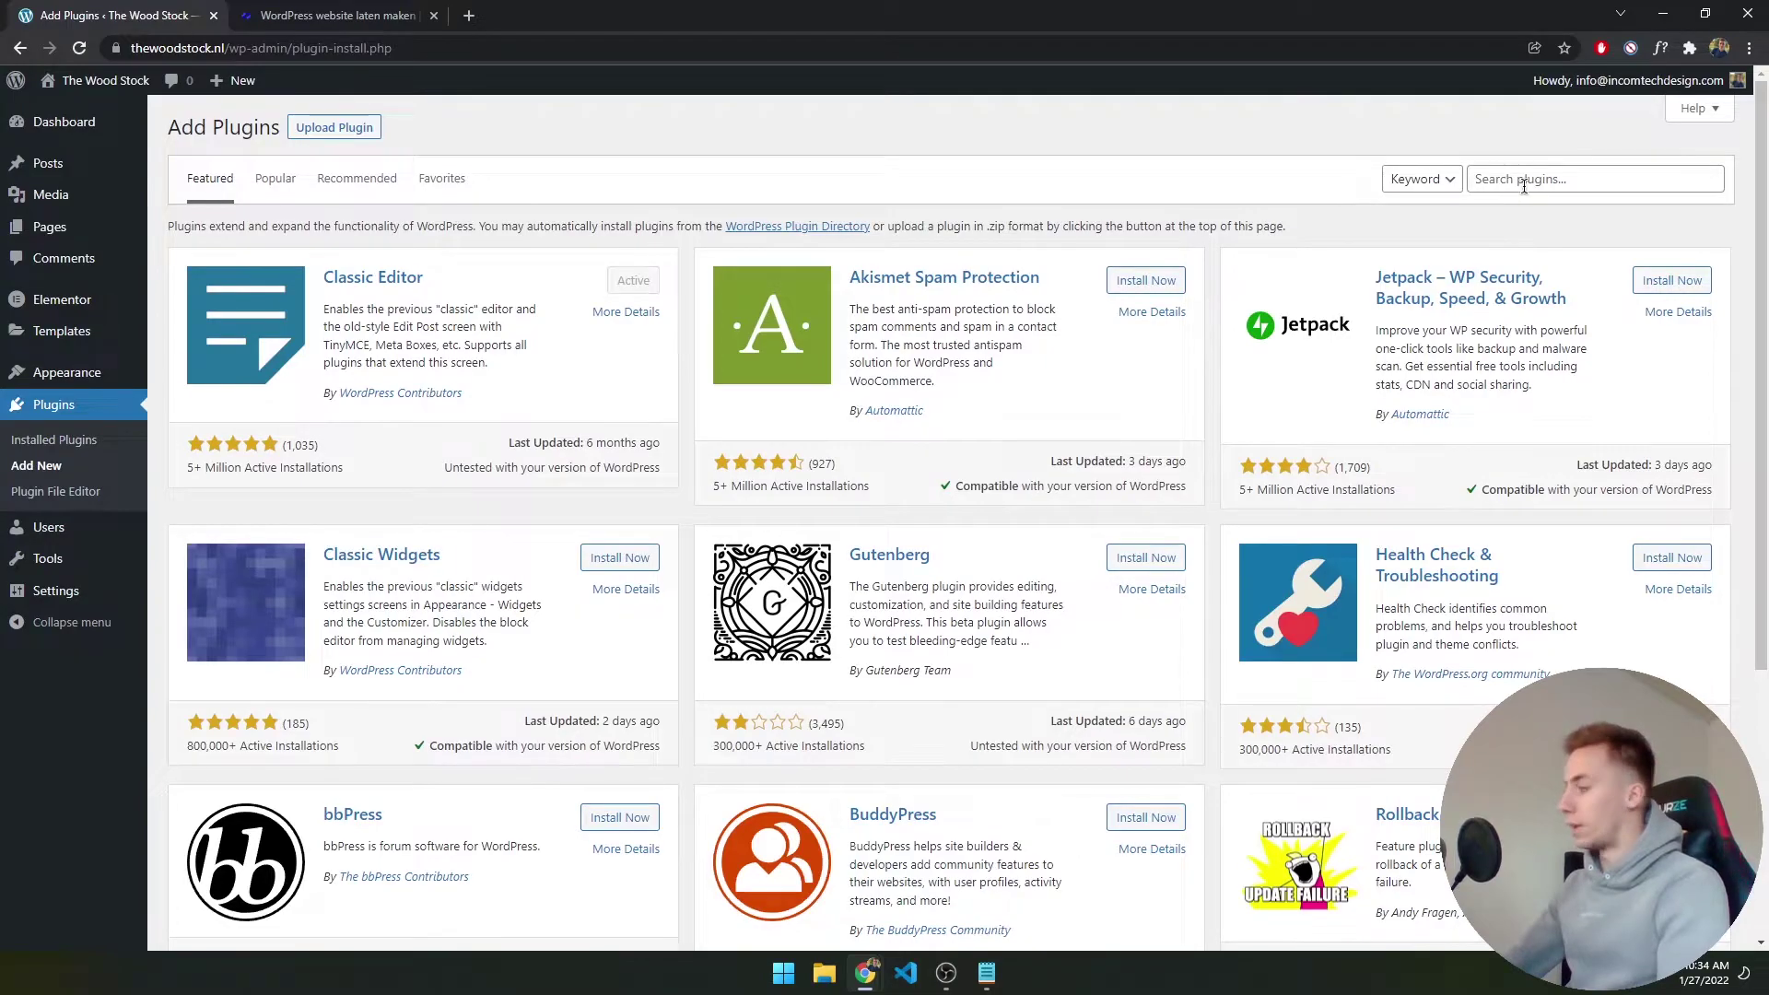
Search the plugin directory for "woocommerce", then install and activate the WooCommerce plugin by Automattic
{"action": "left_click", "coordinate": [1527, 180]}
{"action": "type", "text": "woocom"}
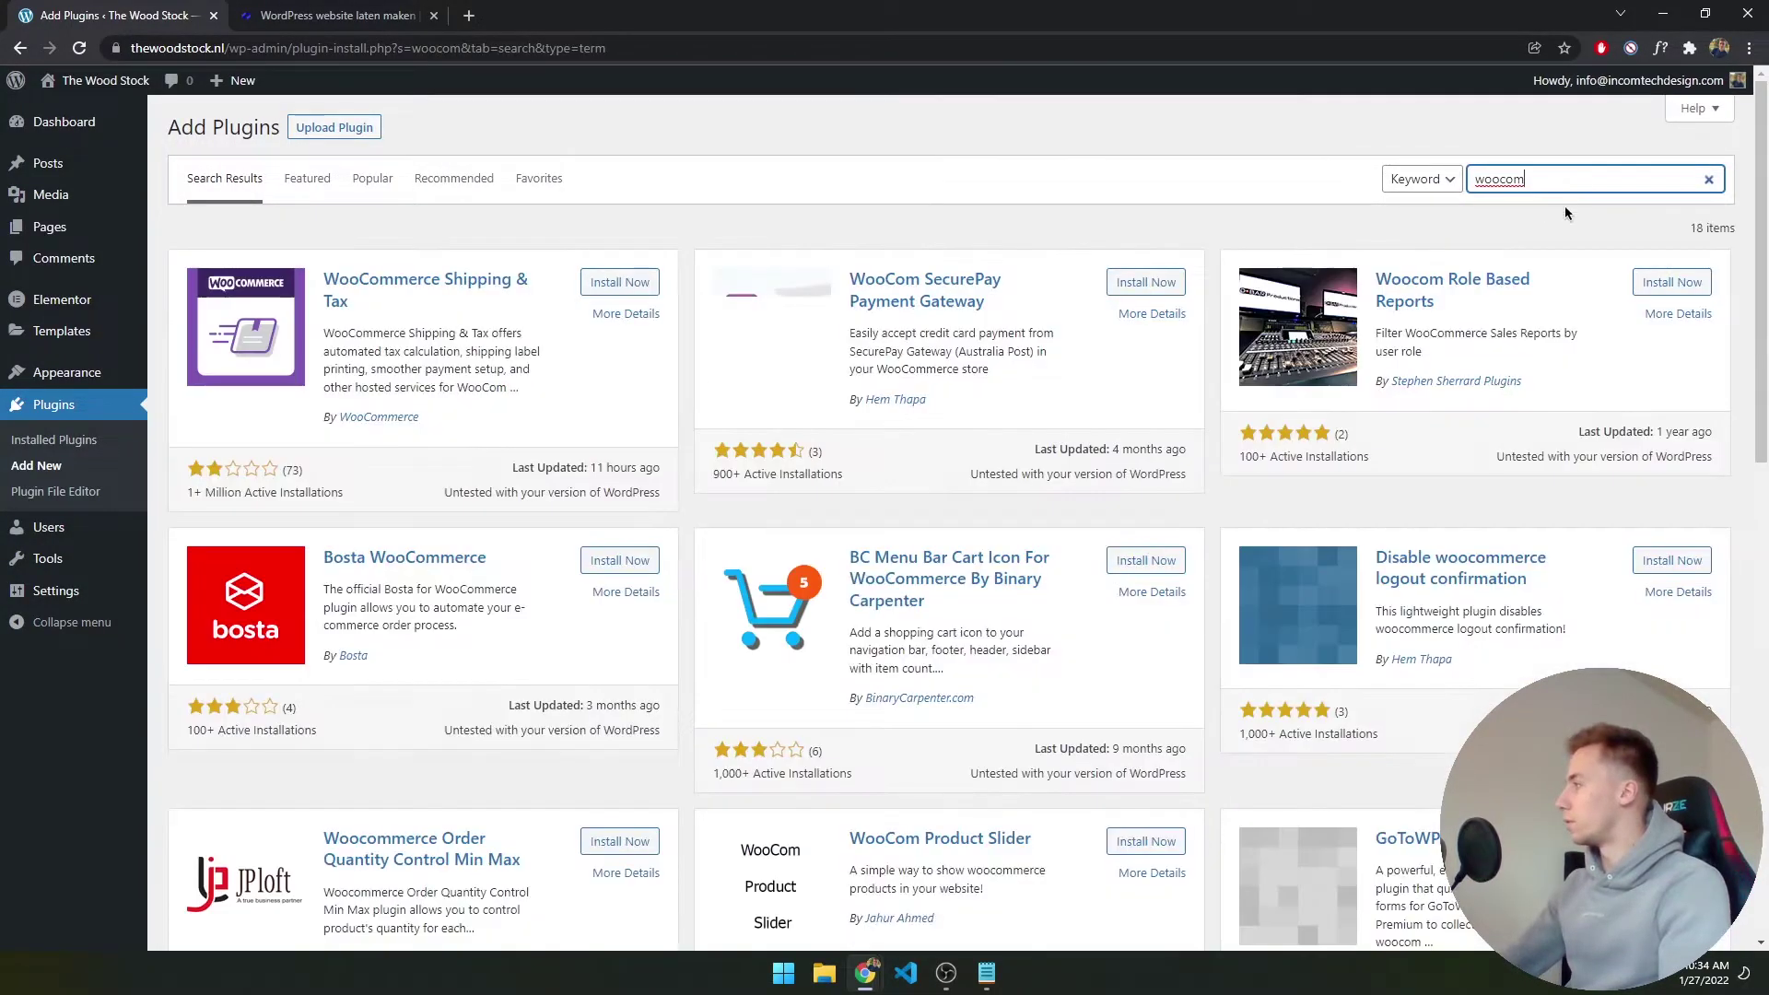
{"action": "type", "text": "merce"}
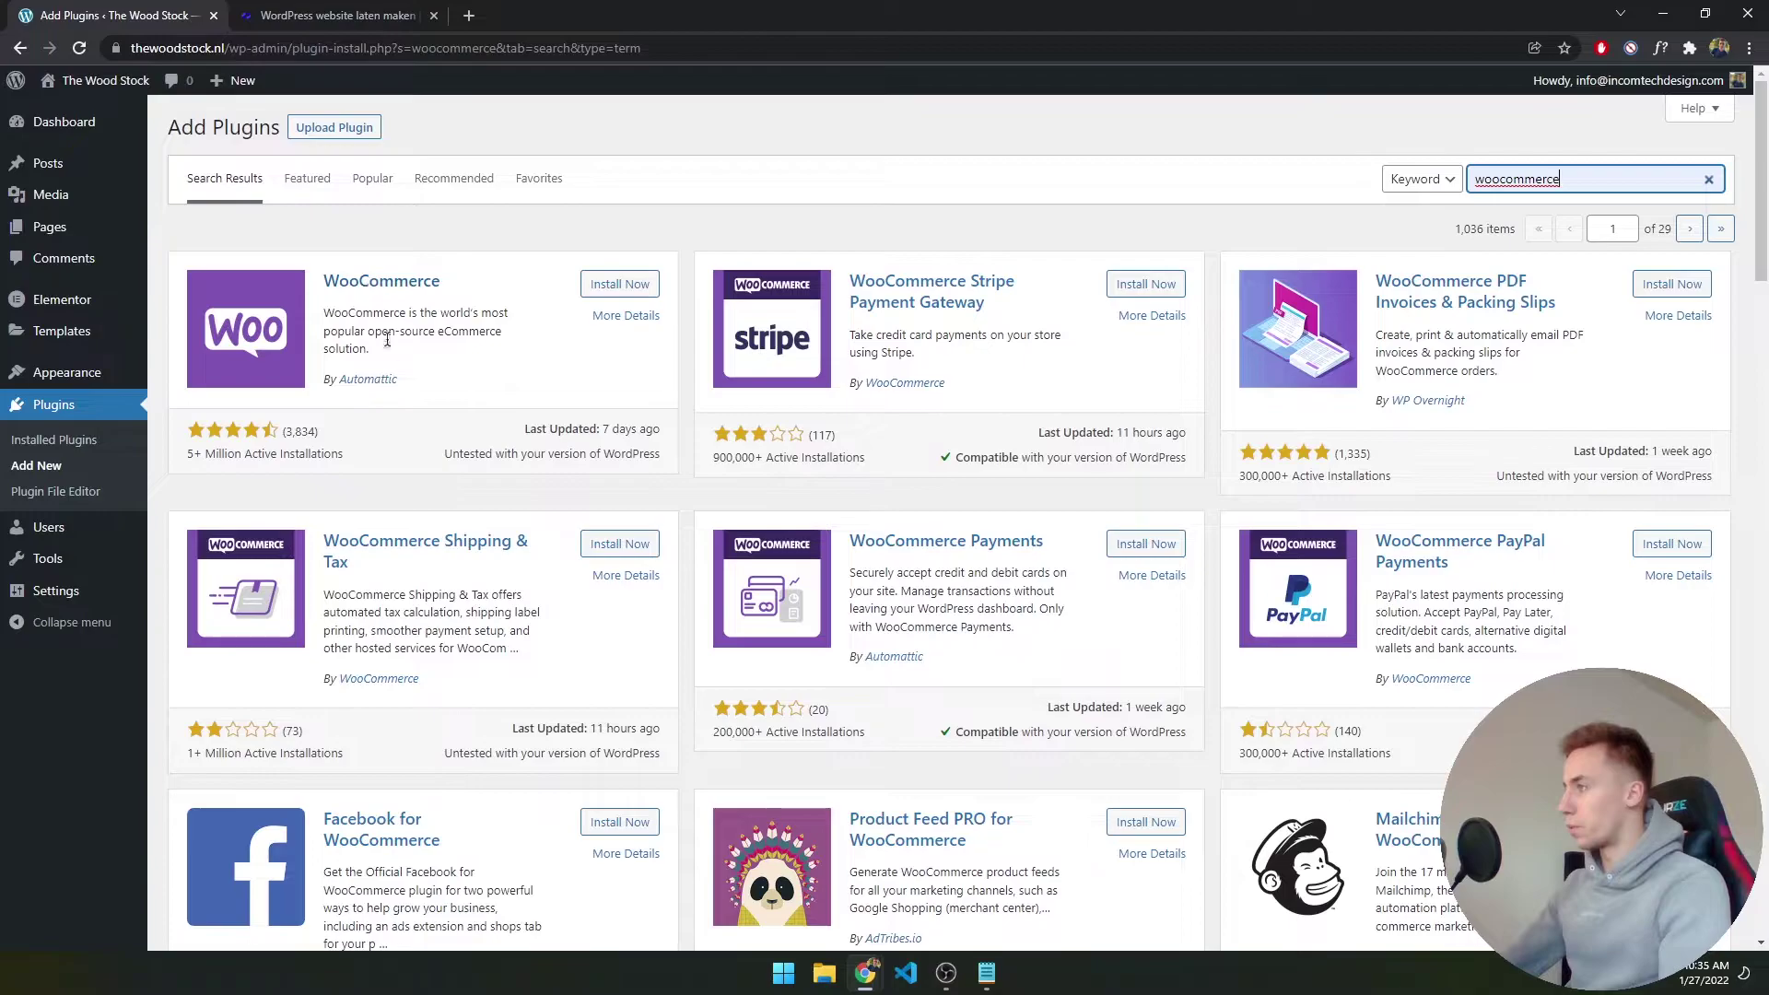
{"action": "left_click", "coordinate": [626, 286]}
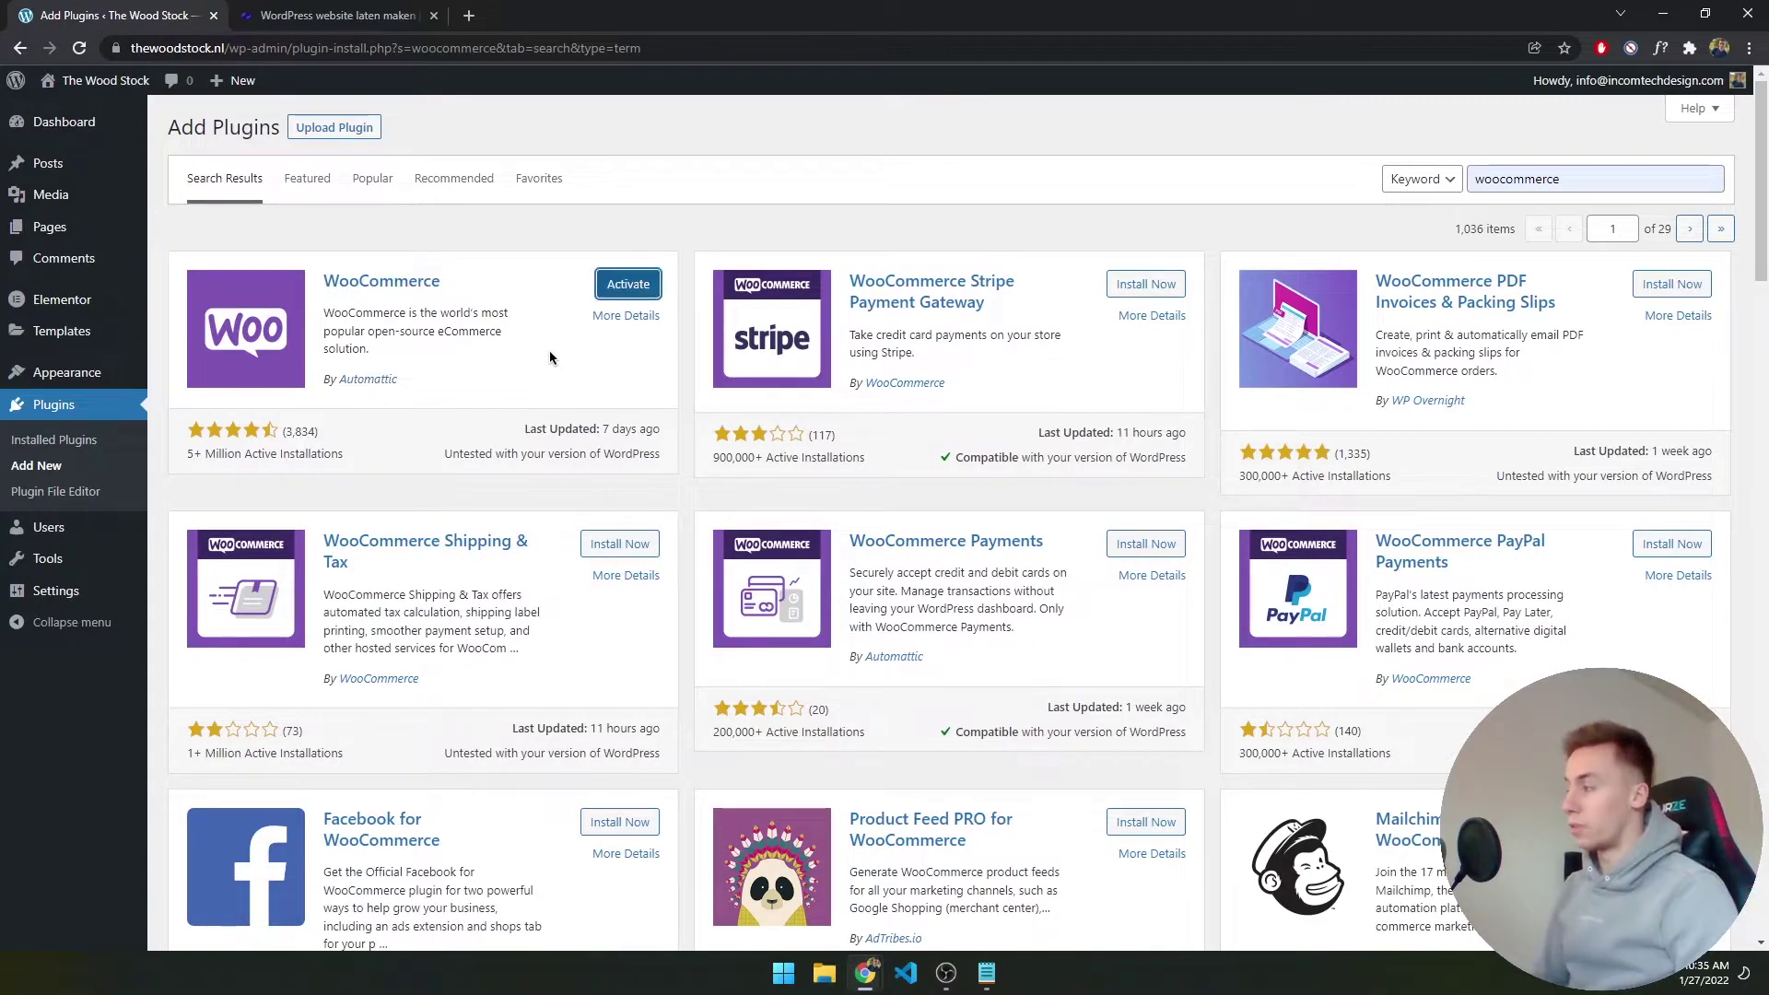
{"action": "left_click", "coordinate": [651, 283]}
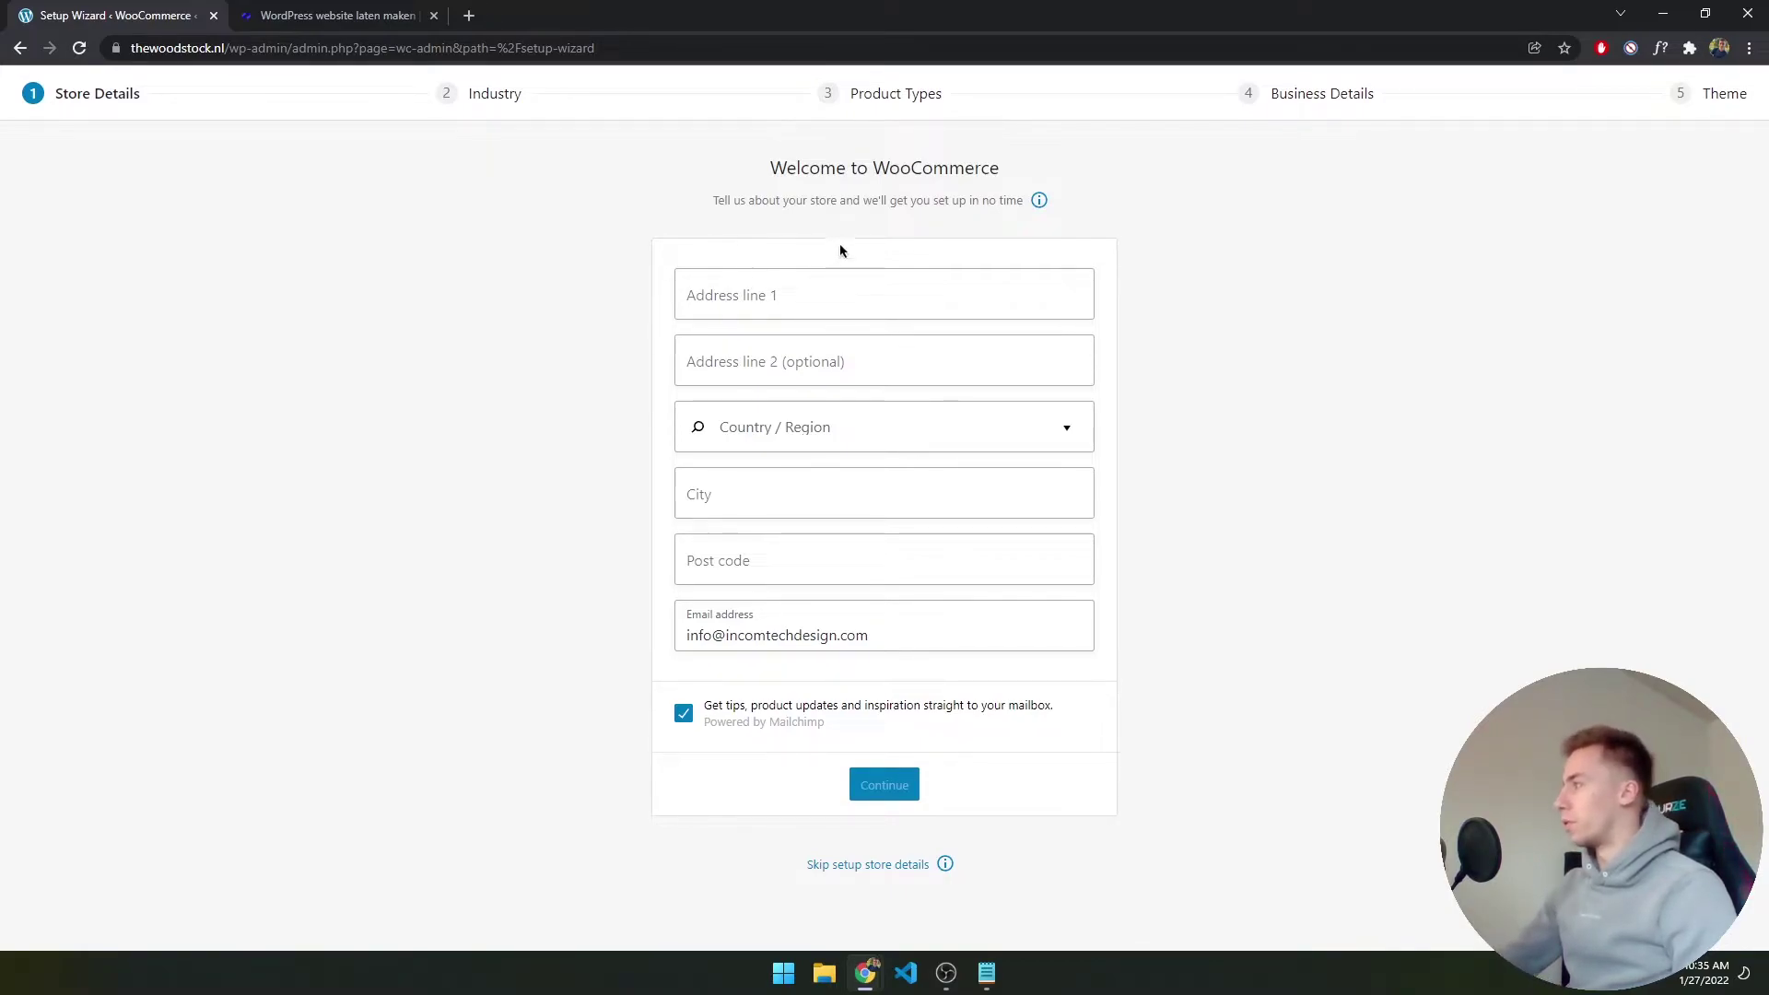
Skip the WooCommerce store details setup, declining usage tracking, and dismiss the welcome dialog
{"action": "left_click_drag", "start_coordinate": [714, 199], "coordinate": [987, 186]}
{"action": "left_click", "coordinate": [1136, 181]}
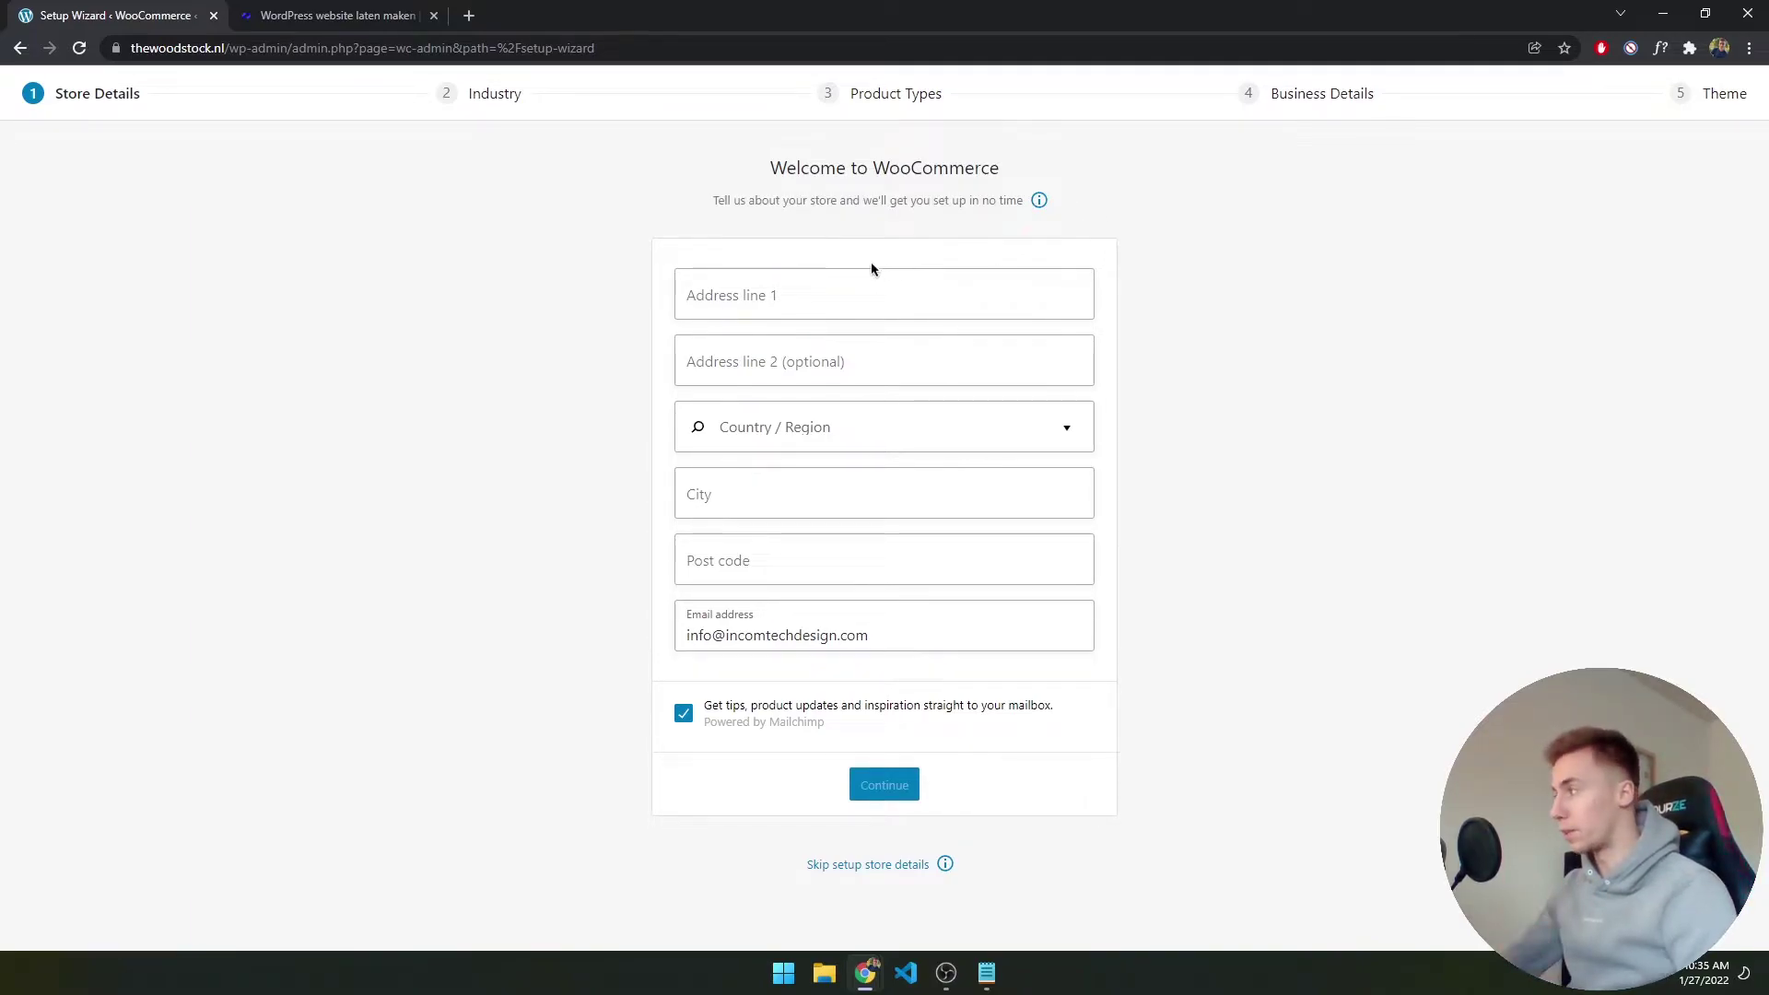
{"action": "left_click", "coordinate": [905, 870]}
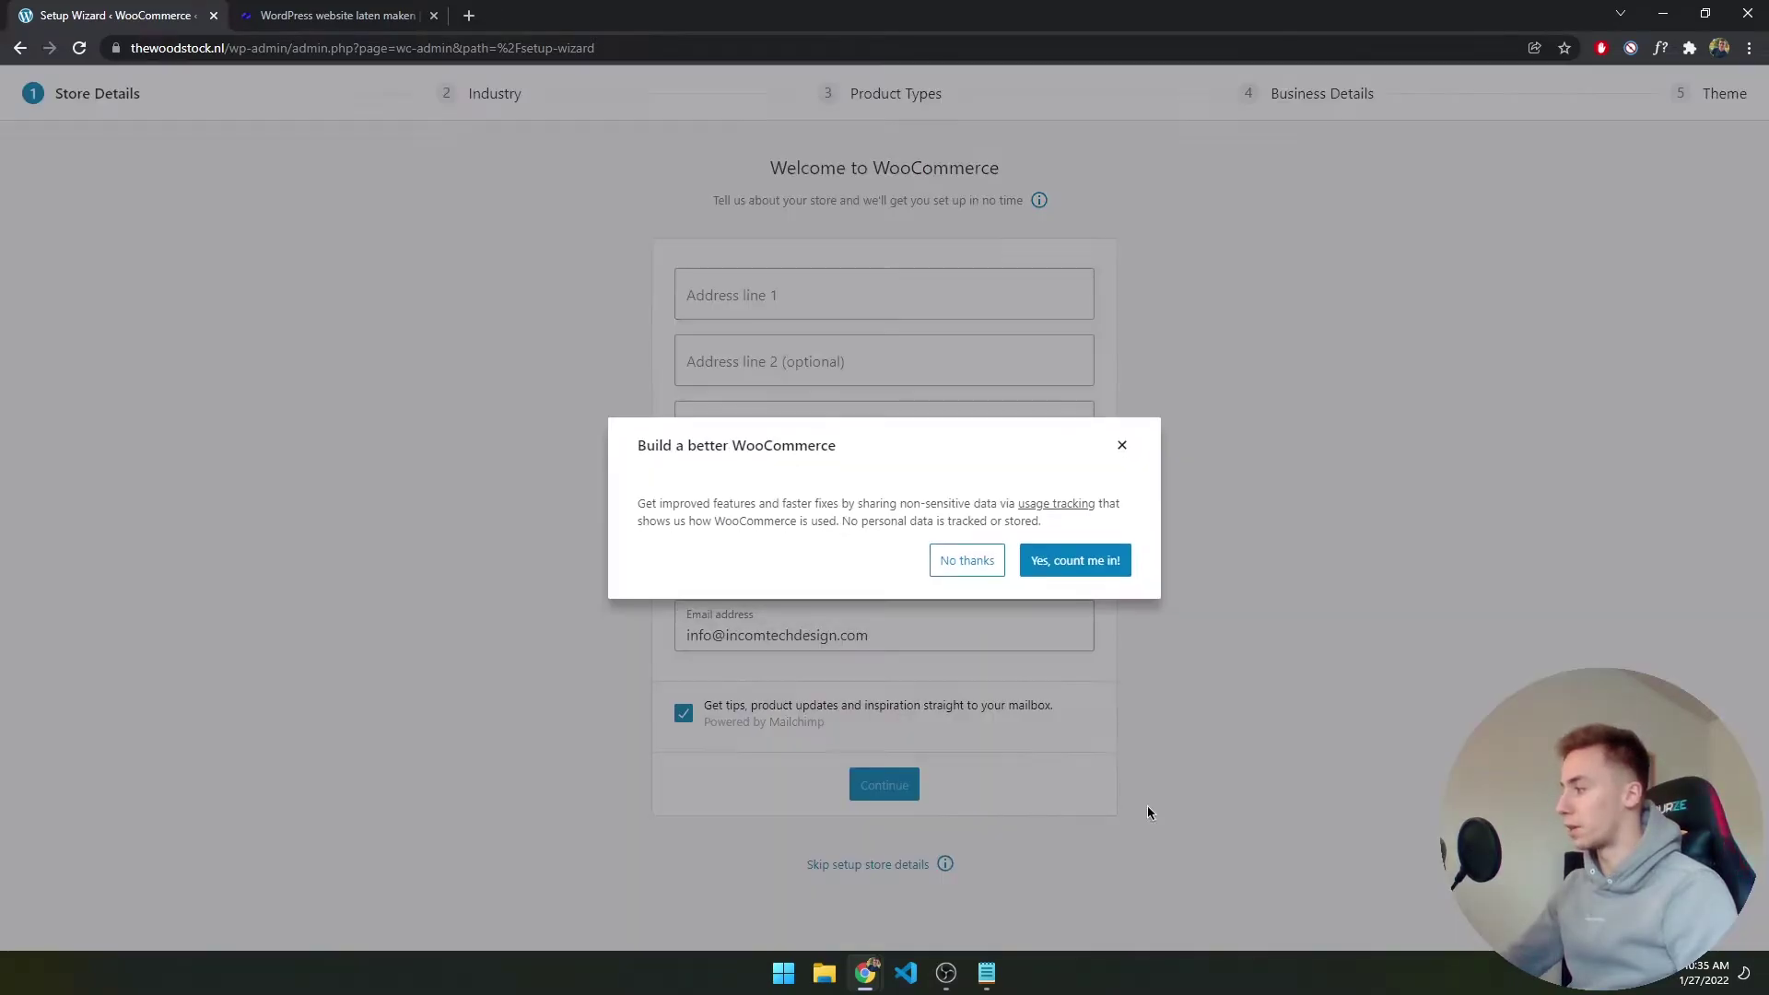
{"action": "left_click", "coordinate": [994, 560]}
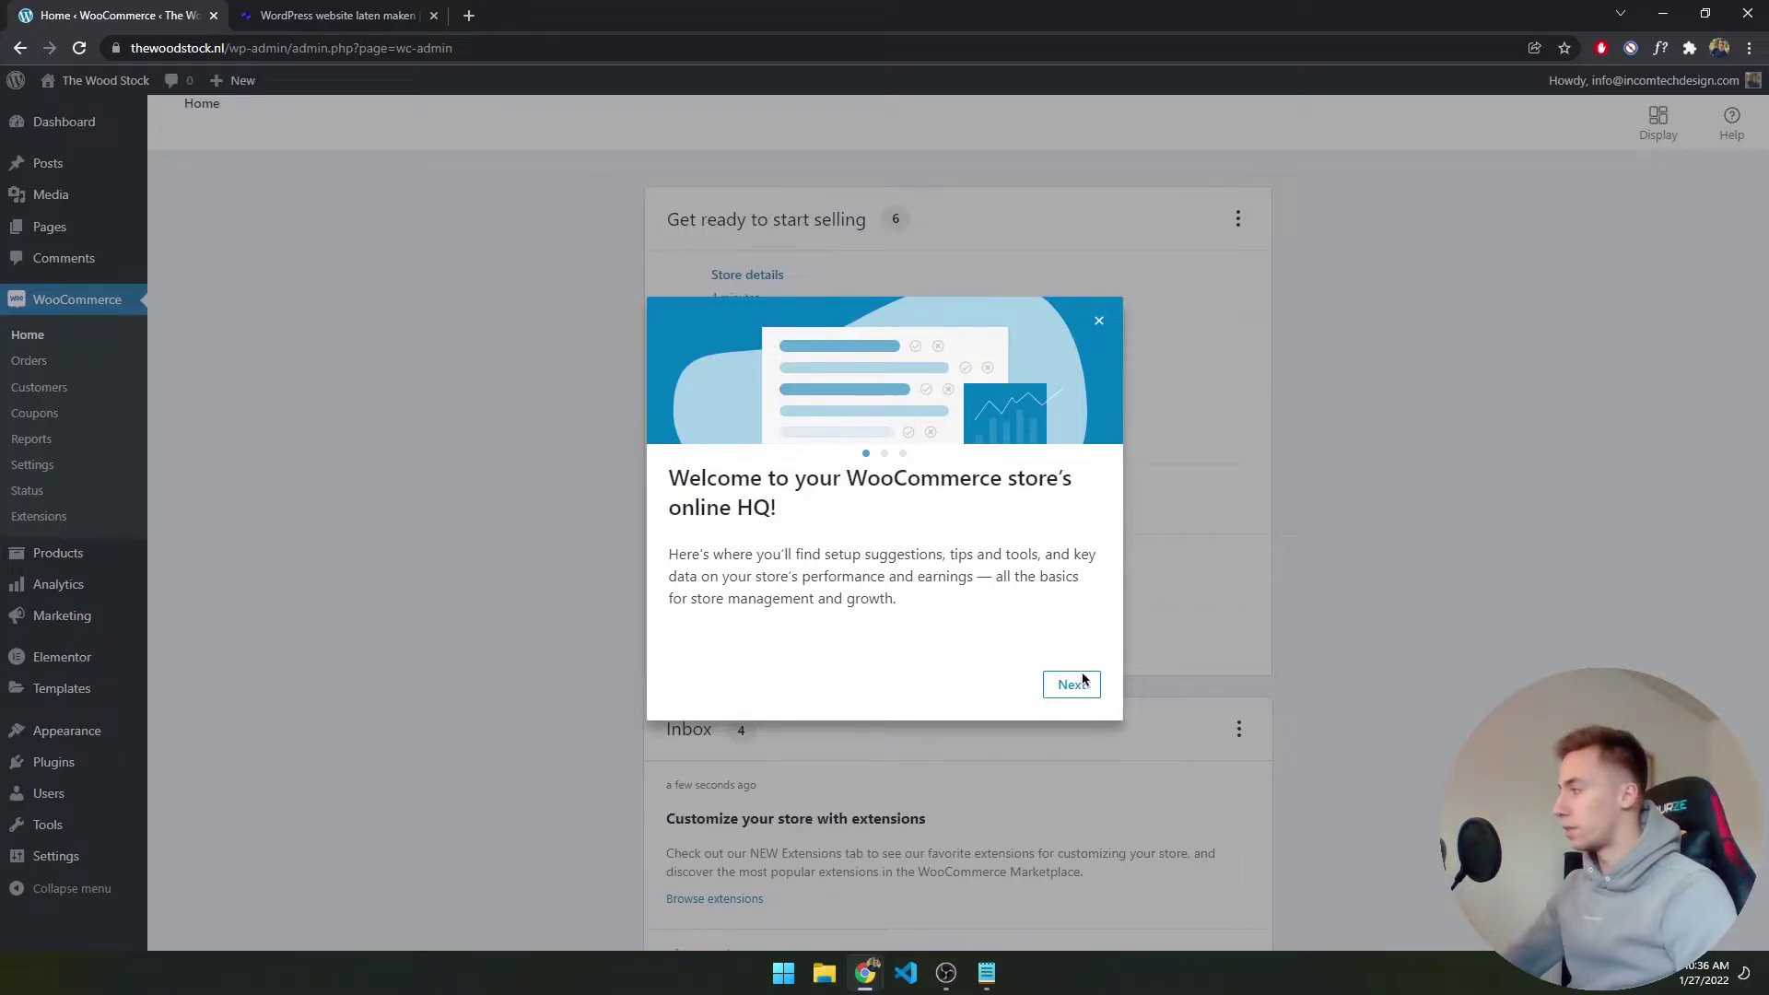
{"action": "left_click", "coordinate": [1099, 322]}
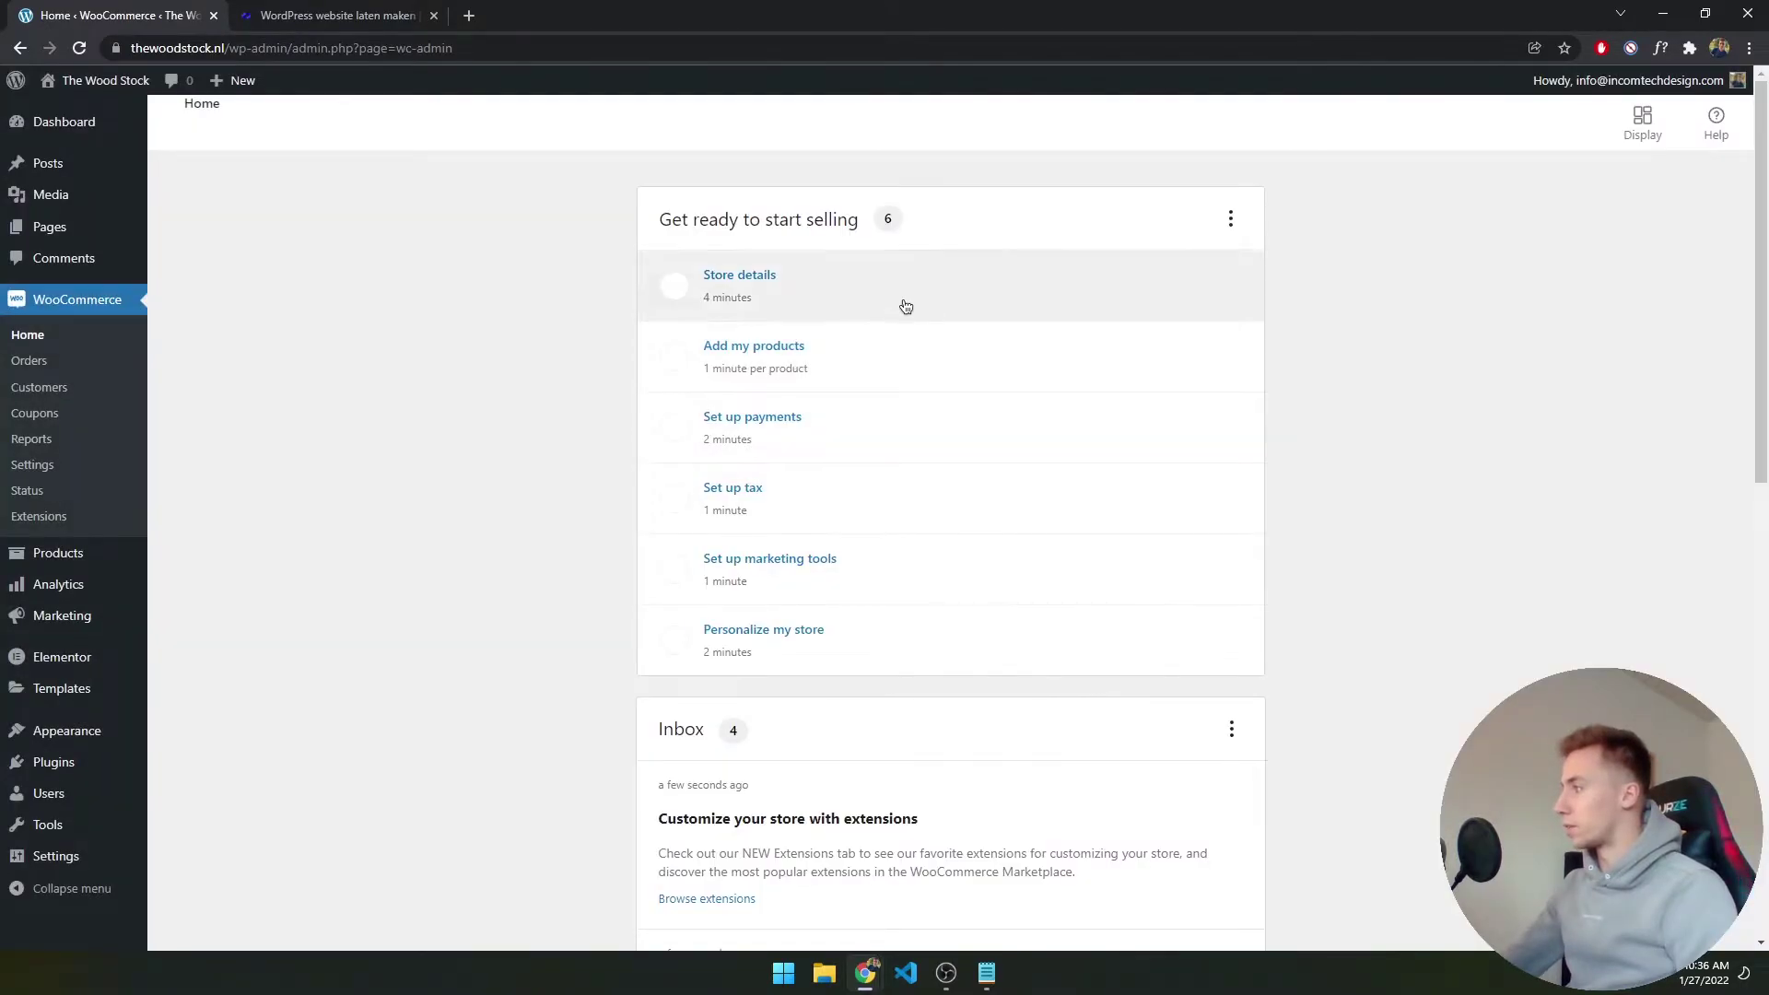
{"action": "scroll", "coordinate": [807, 632], "scroll_direction": "down", "scroll_amount": 3}
{"action": "scroll", "coordinate": [809, 632], "scroll_direction": "up", "scroll_amount": 3}
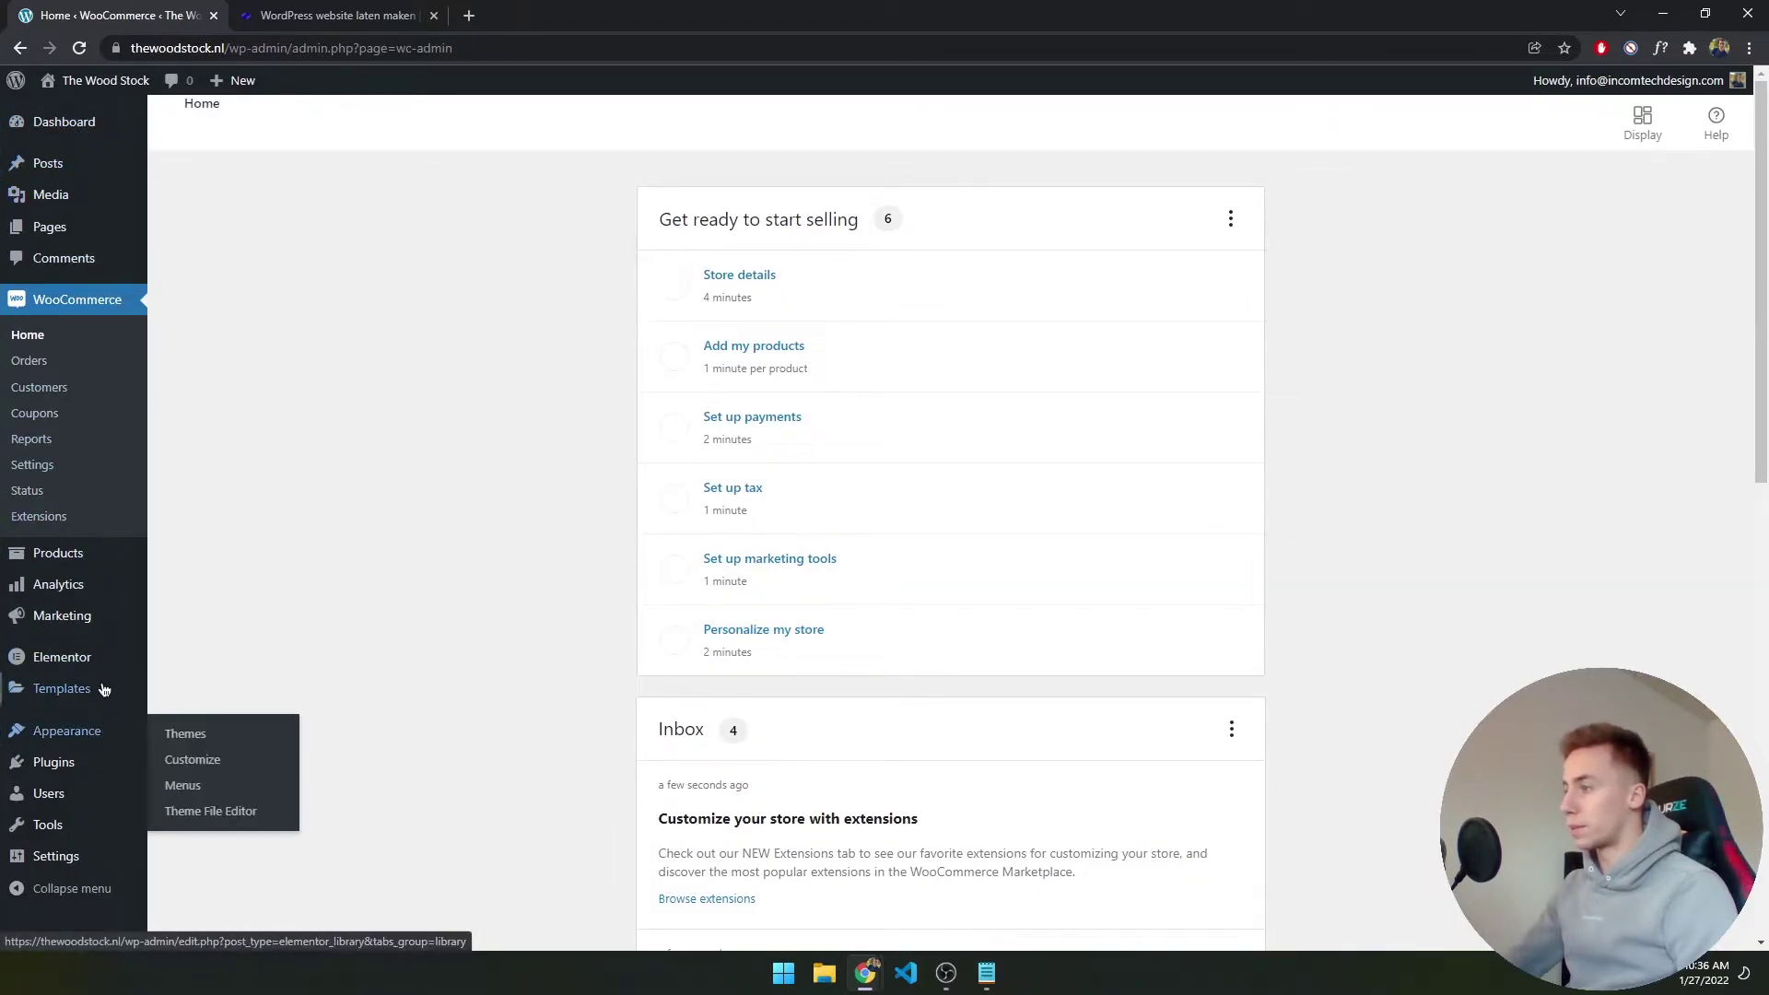
Reopen the Transparent Header draft from the saved templates for editing with Elementor
{"action": "left_click", "coordinate": [92, 689]}
{"action": "left_click", "coordinate": [179, 277]}
{"action": "mouse_move", "coordinate": [265, 394]}
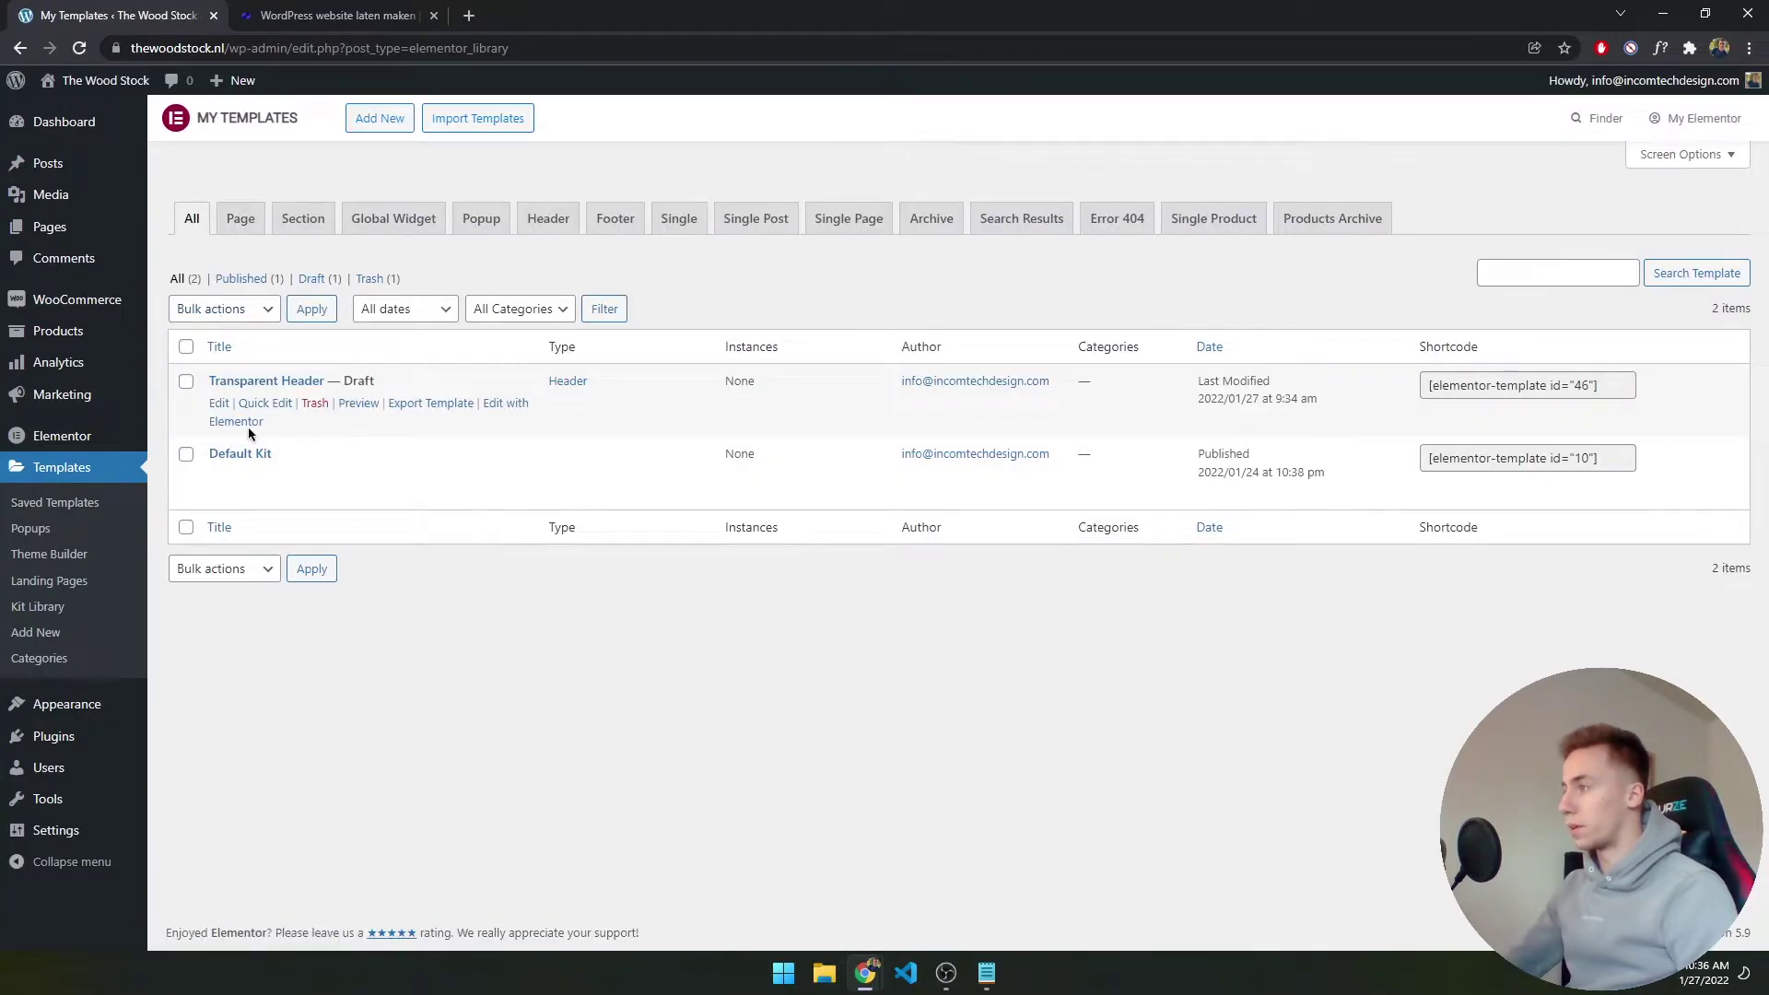
{"action": "left_click", "coordinate": [248, 423]}
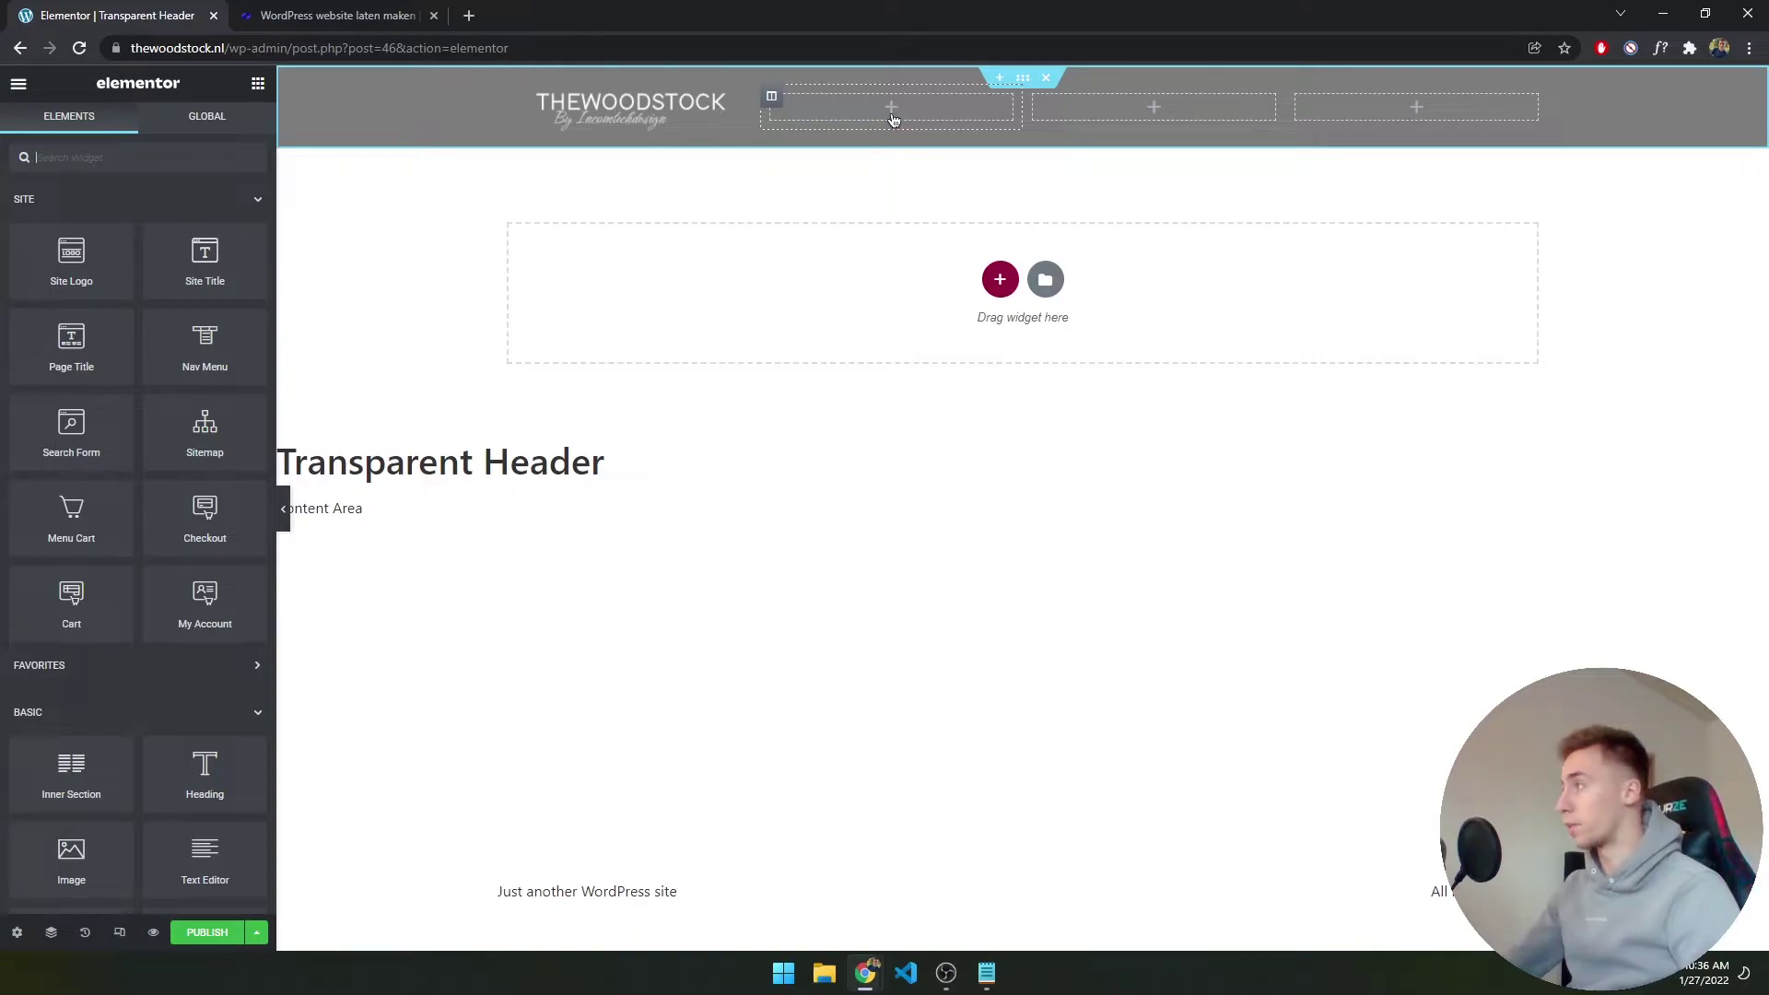
Add a Nav Menu widget to the header's second column and save the template as a draft
{"action": "left_click", "coordinate": [210, 164]}
{"action": "type", "text": "nav"}
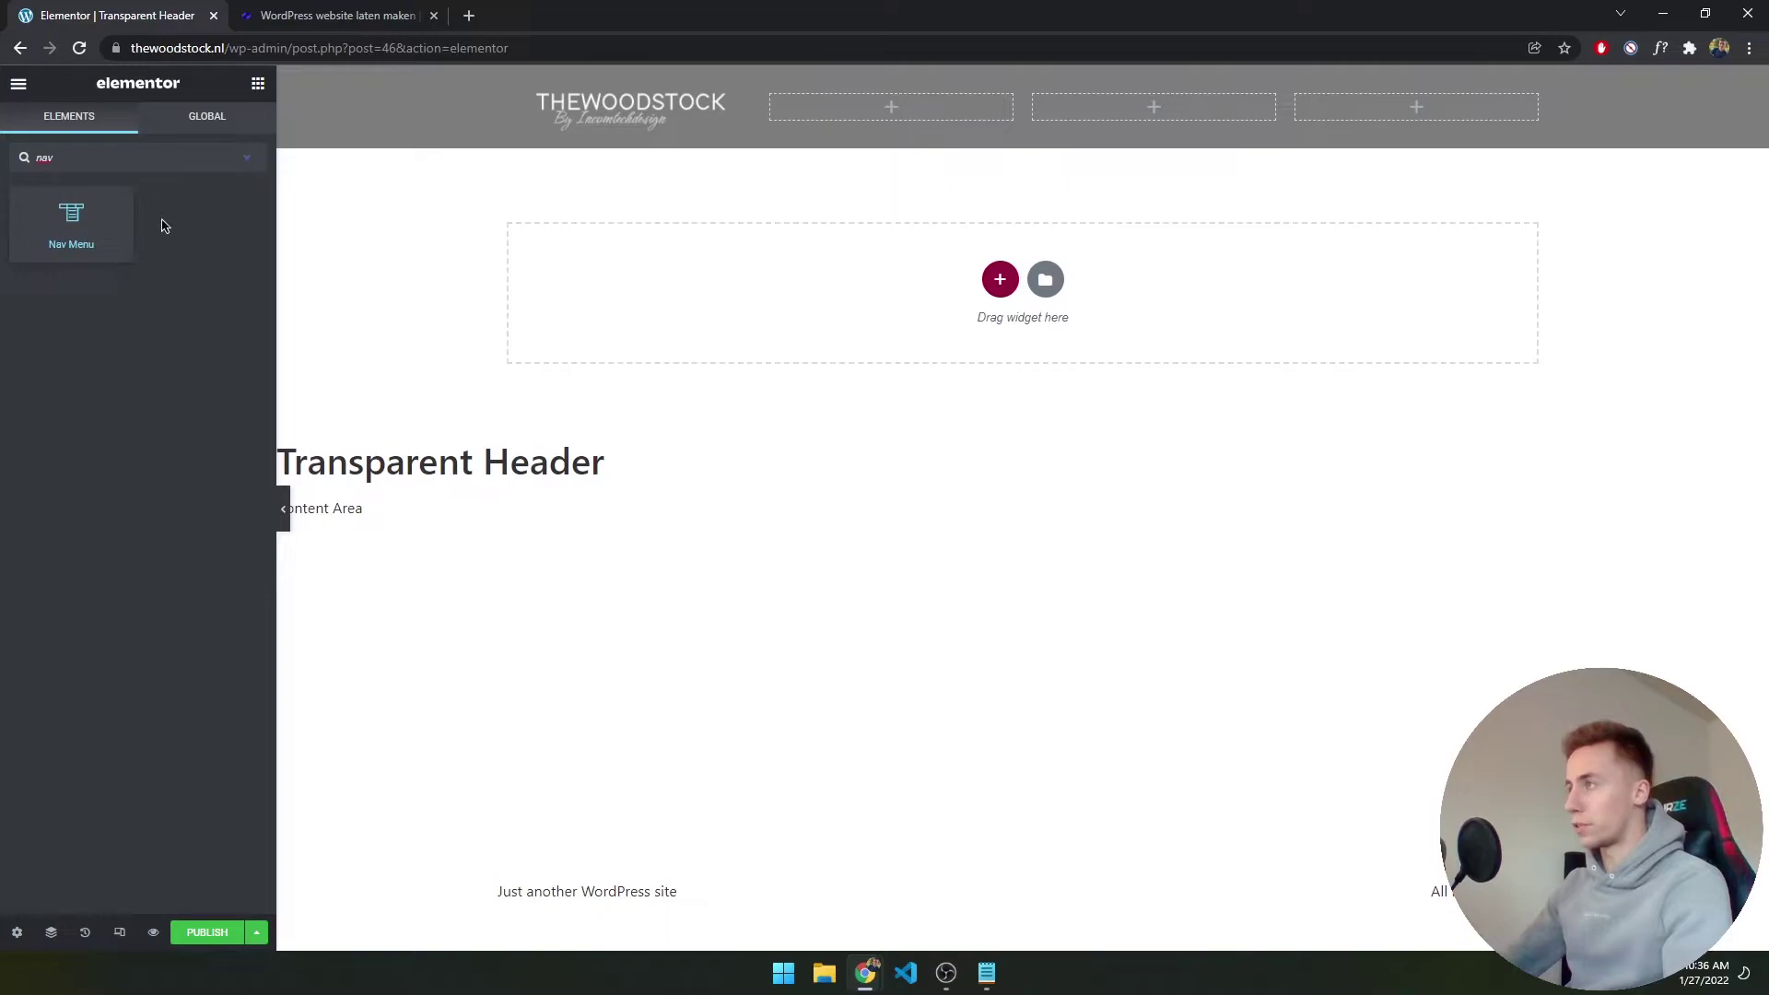
{"action": "left_click_drag", "start_coordinate": [77, 225], "coordinate": [866, 109]}
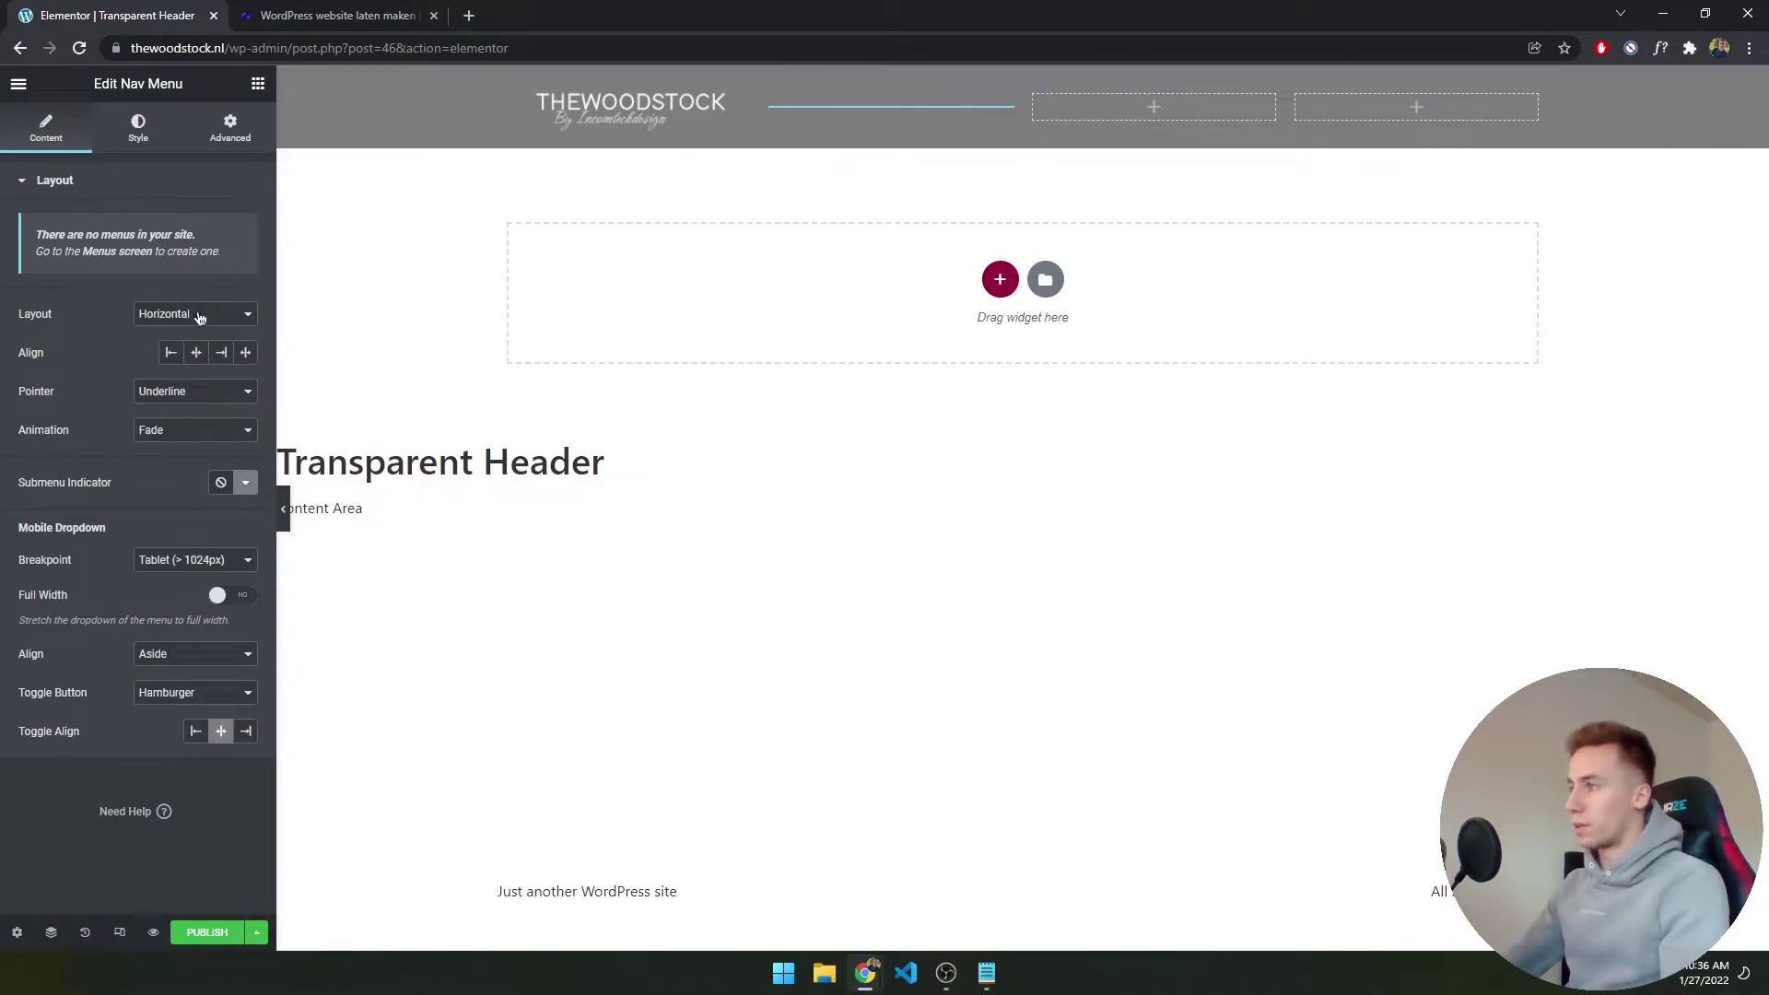
{"action": "left_click", "coordinate": [256, 932]}
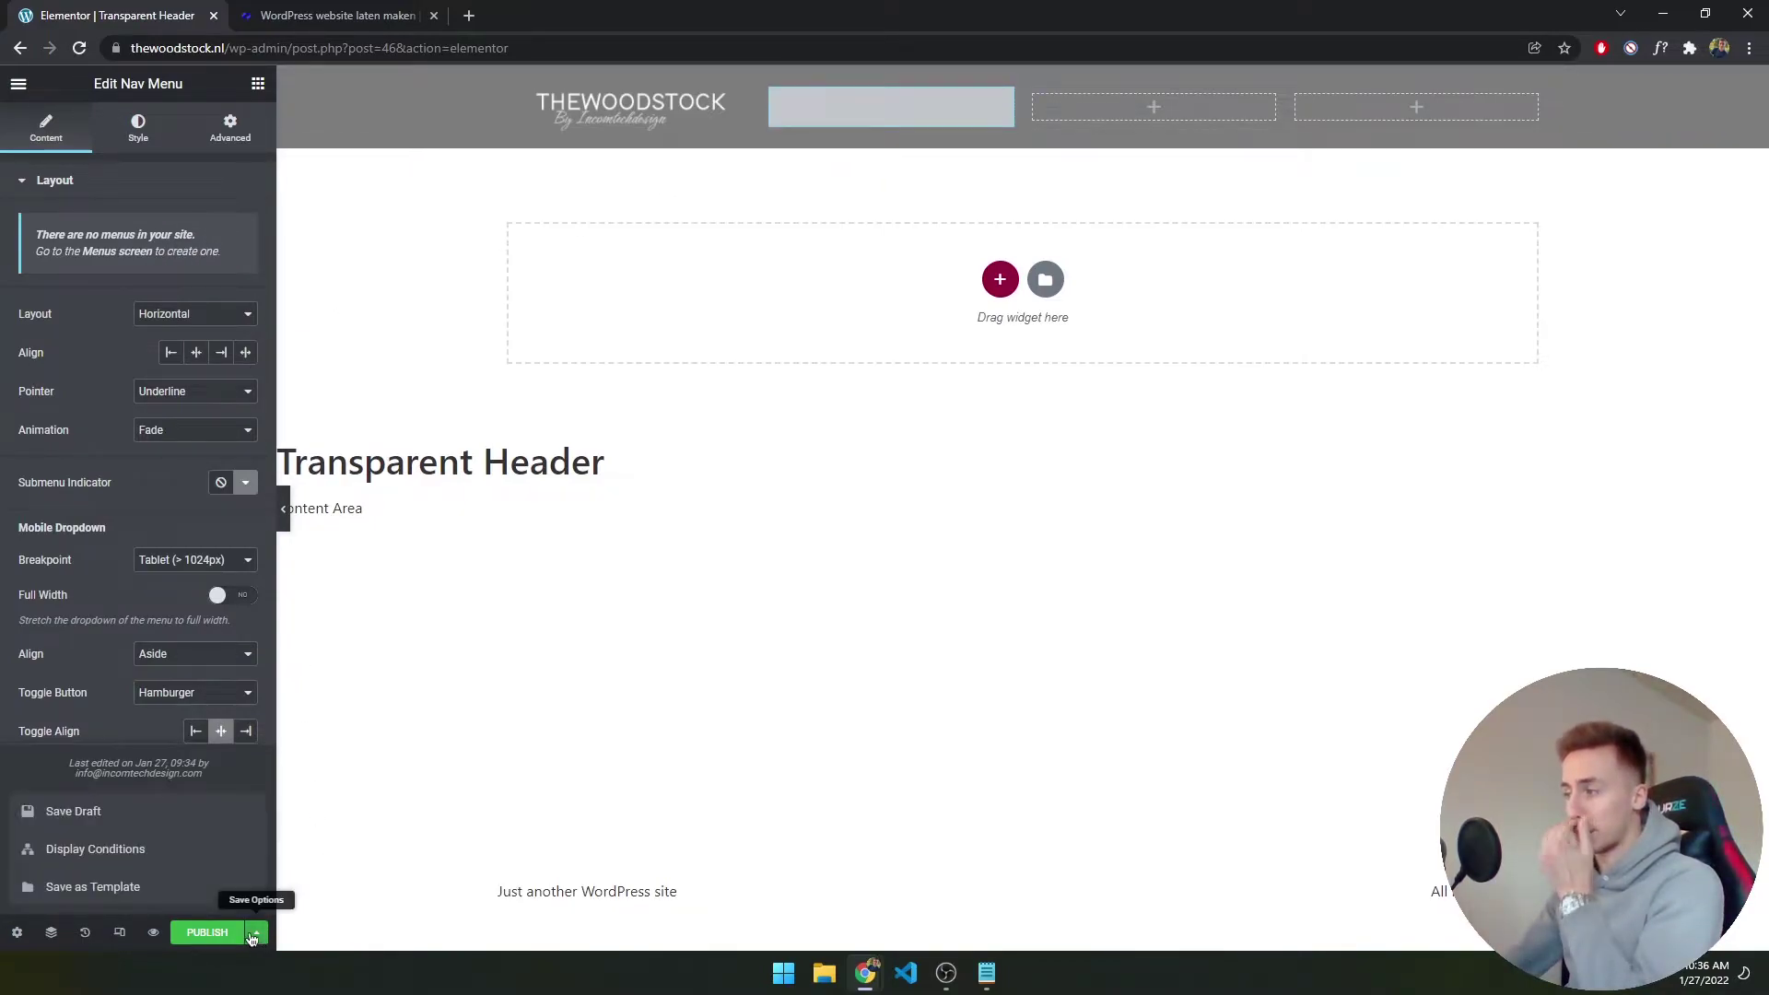
{"action": "left_click", "coordinate": [74, 811]}
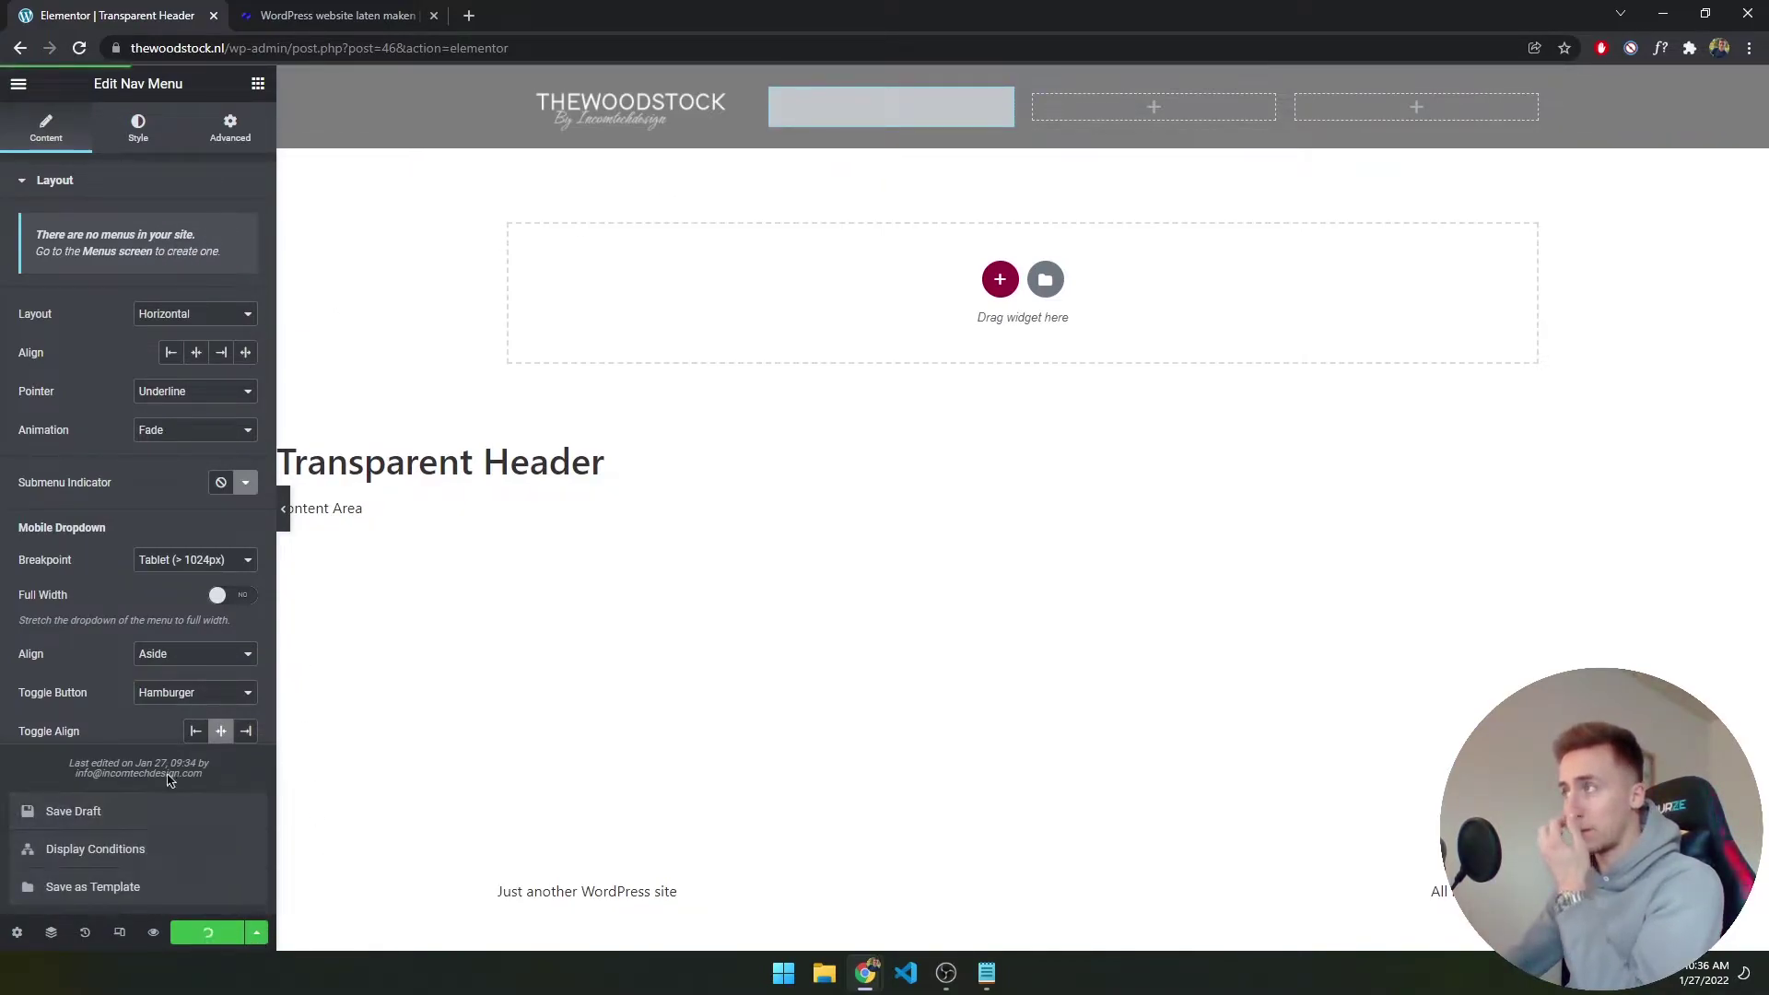
Open the WordPress dashboard in a separate browser tab and go to the site's Menus screen
{"action": "left_click", "coordinate": [18, 84]}
{"action": "middle_click", "coordinate": [137, 402]}
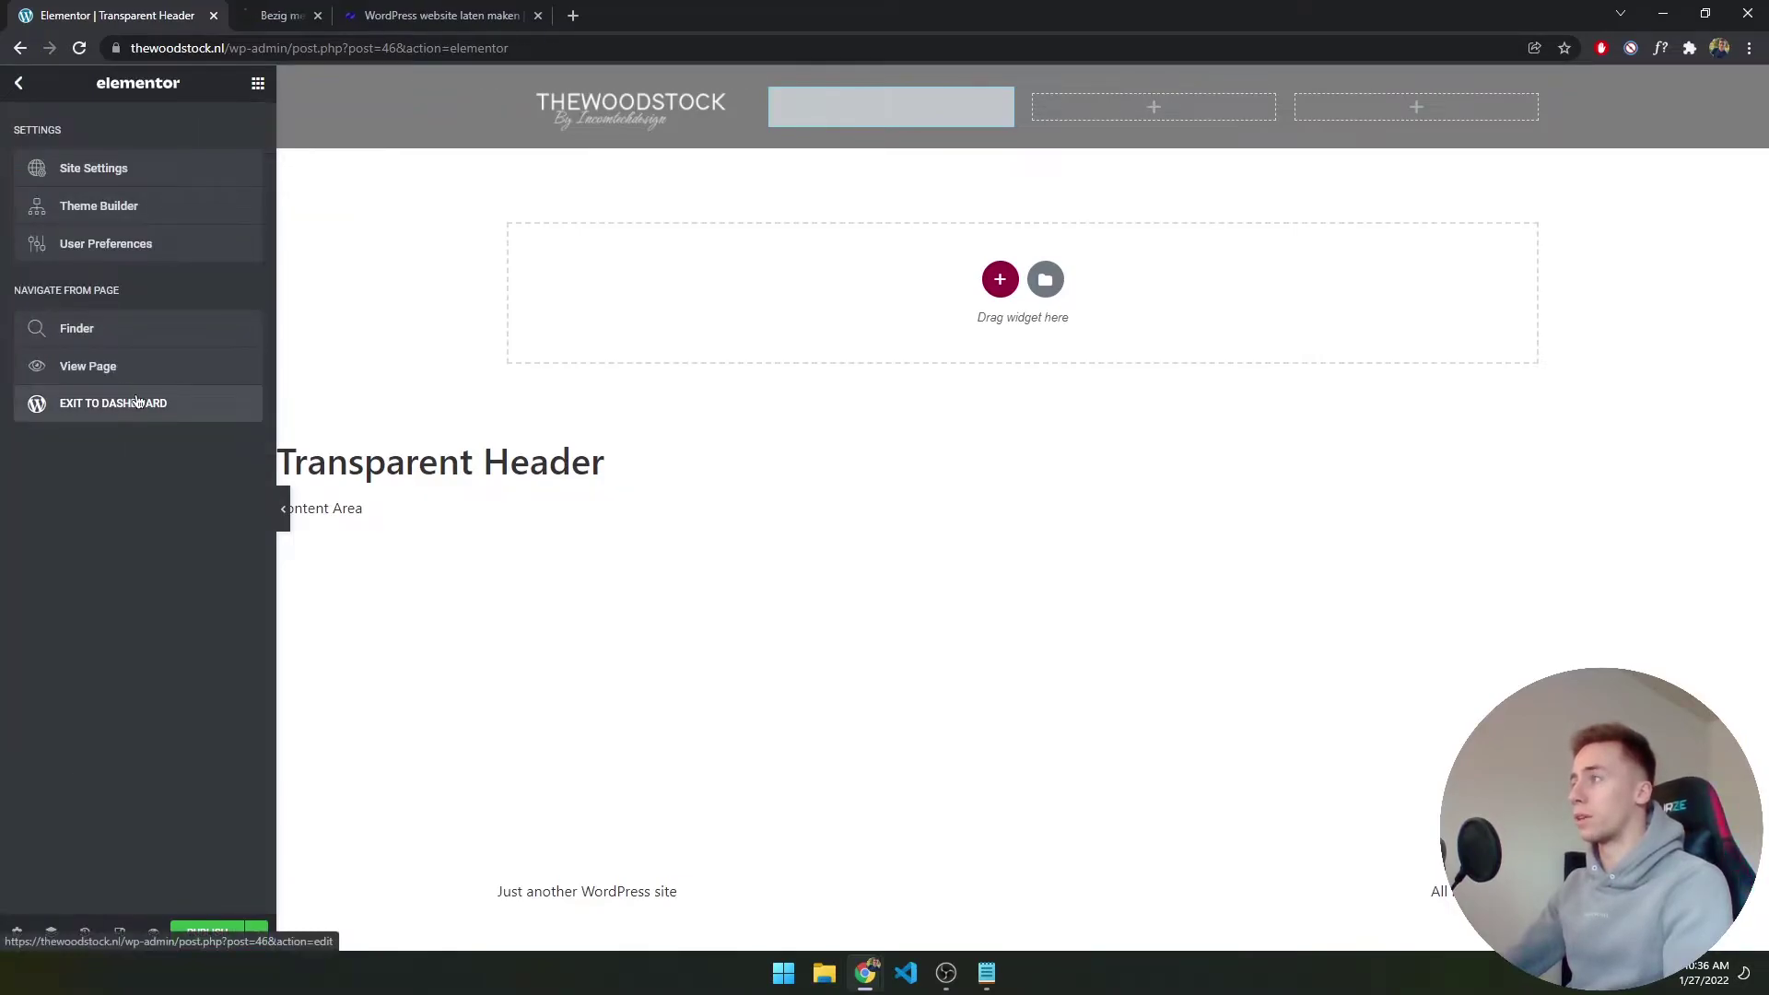
{"action": "left_click", "coordinate": [311, 7]}
{"action": "mouse_move", "coordinate": [78, 742]}
{"action": "mouse_move", "coordinate": [79, 710]}
{"action": "left_click", "coordinate": [183, 760]}
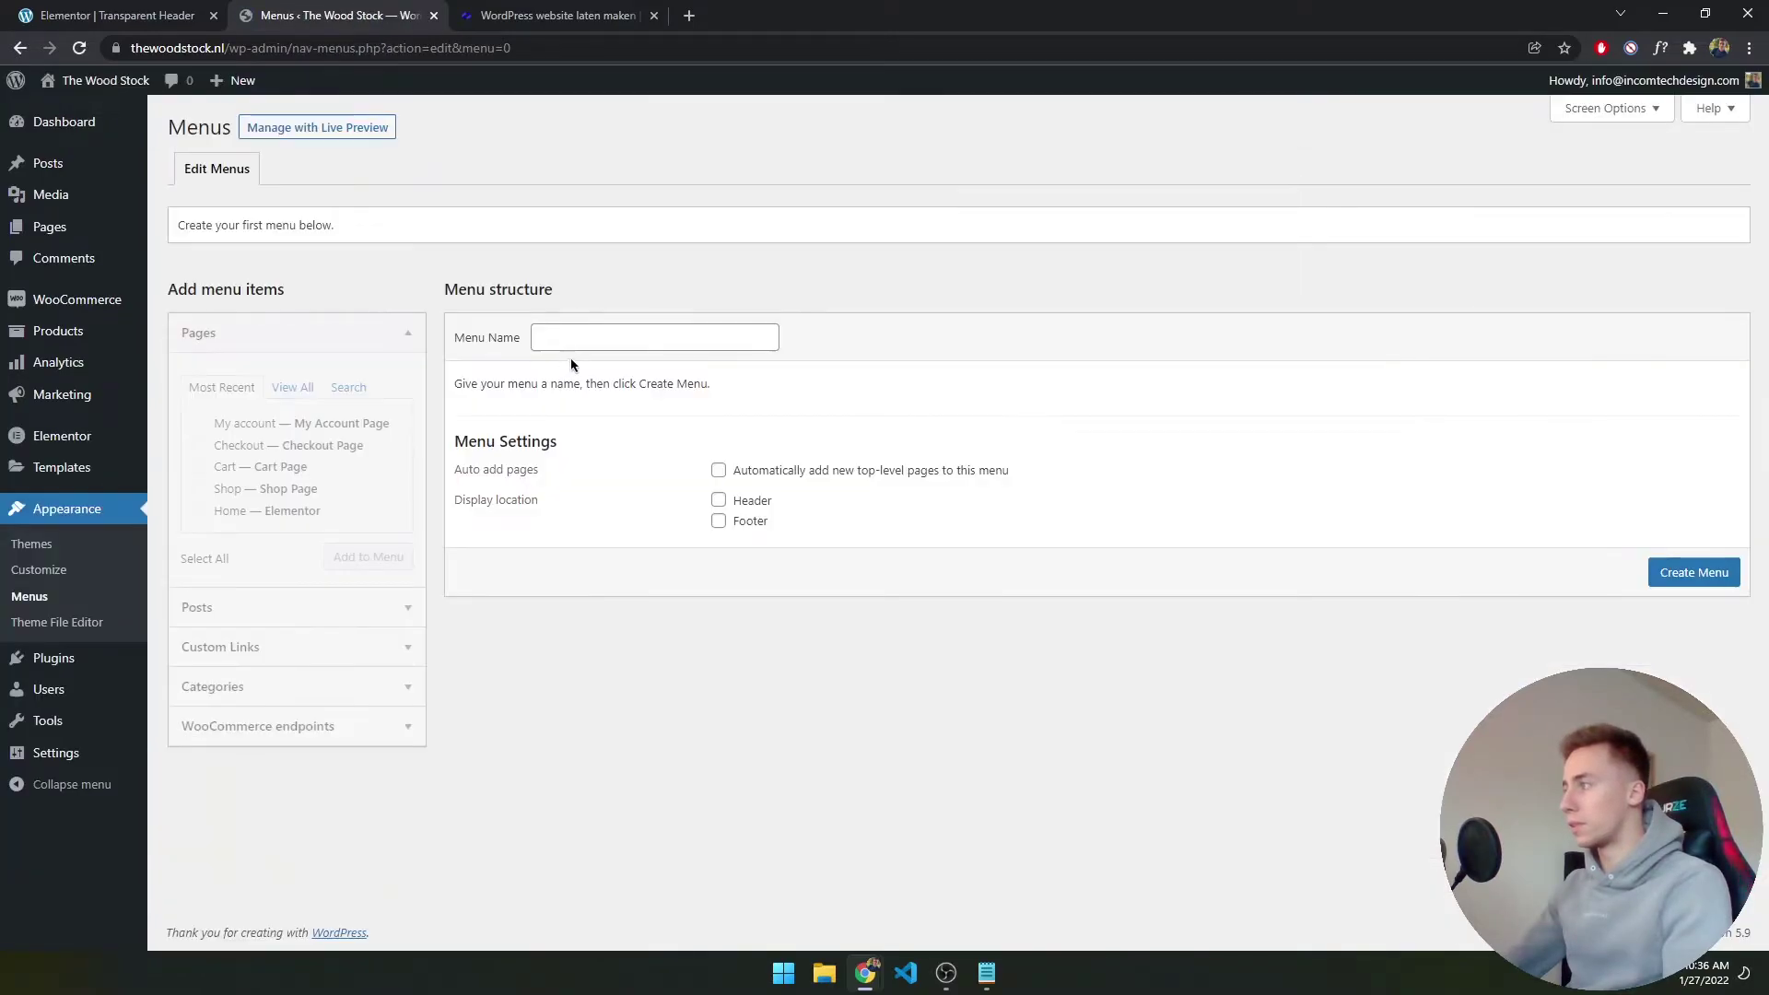
Create a menu named "Main Menu" and list all pages available as menu items
{"action": "left_click", "coordinate": [645, 338]}
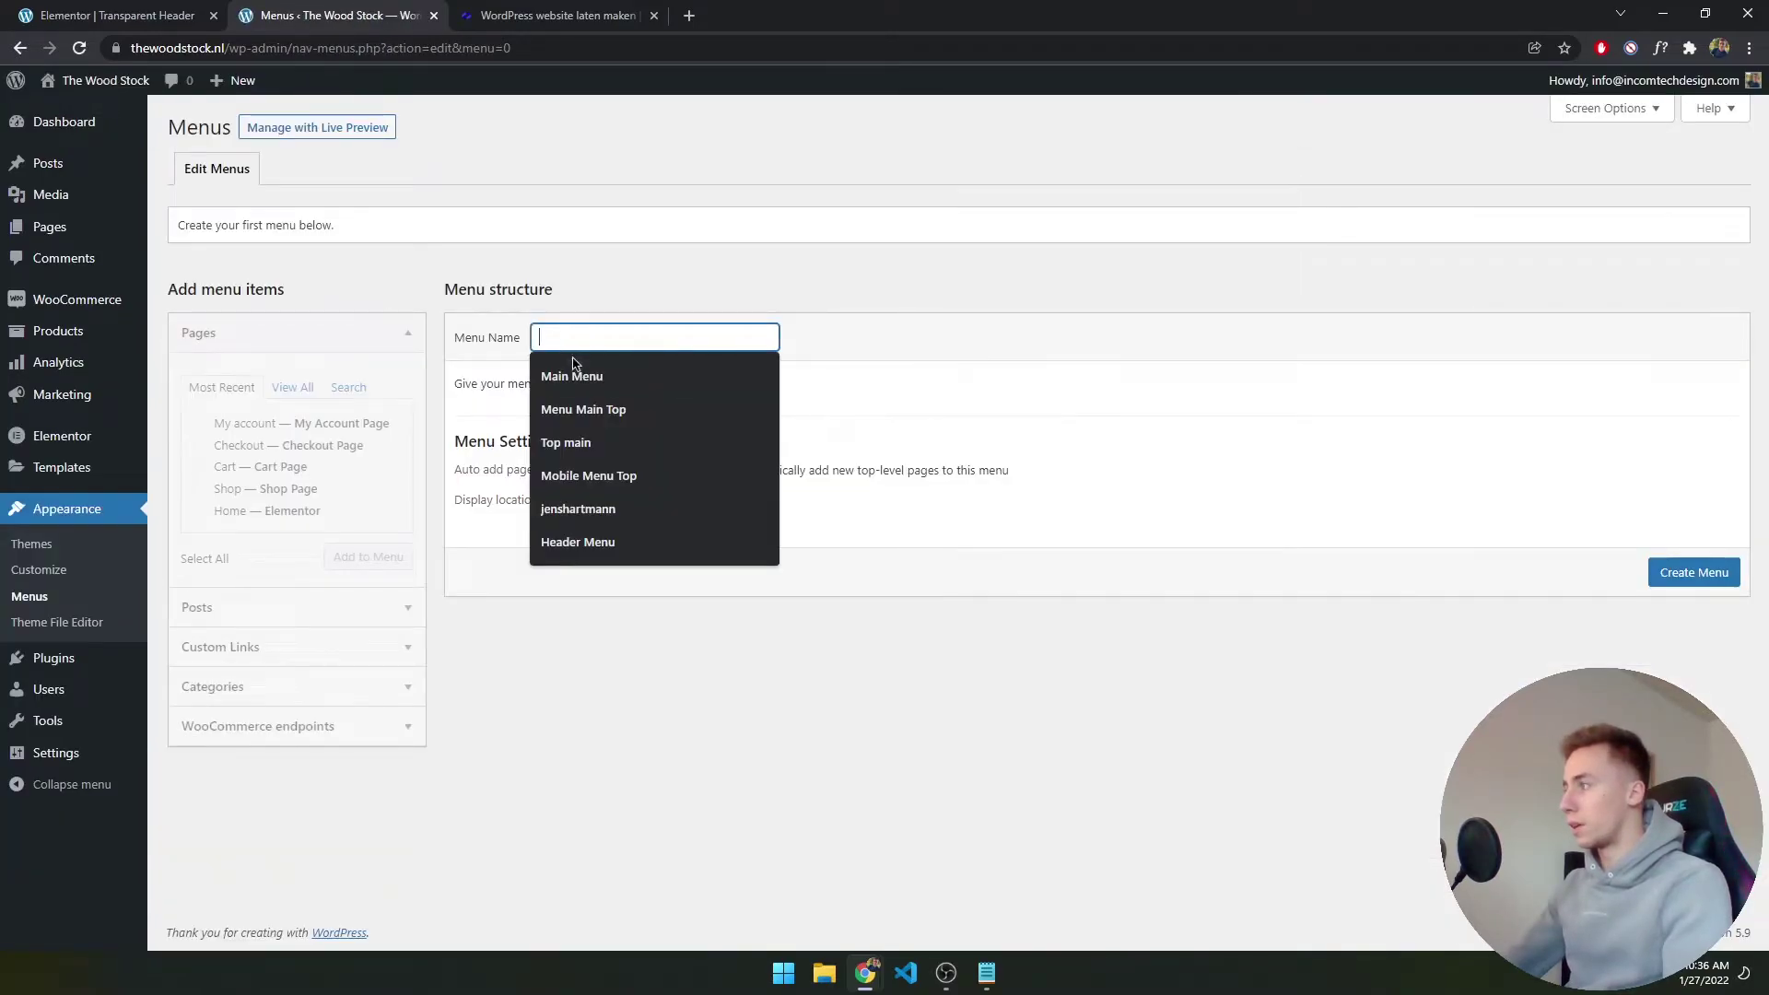
{"action": "left_click", "coordinate": [669, 368]}
{"action": "left_click", "coordinate": [1694, 573]}
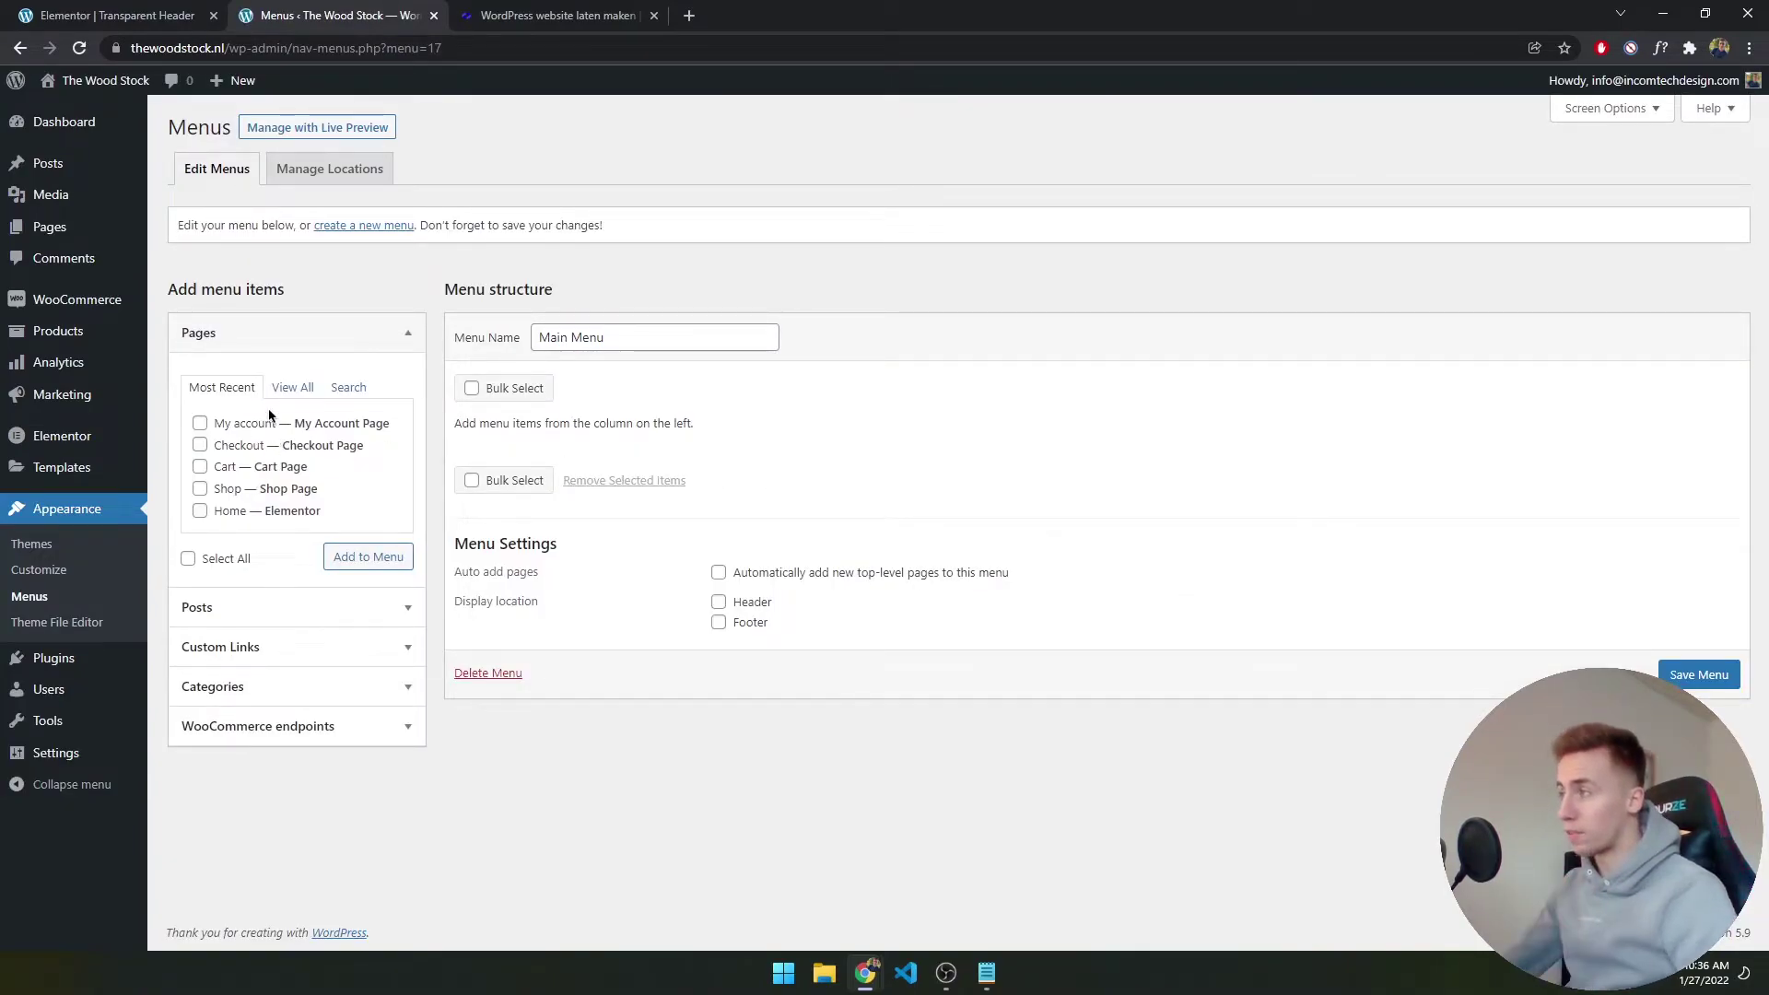
{"action": "left_click", "coordinate": [283, 388]}
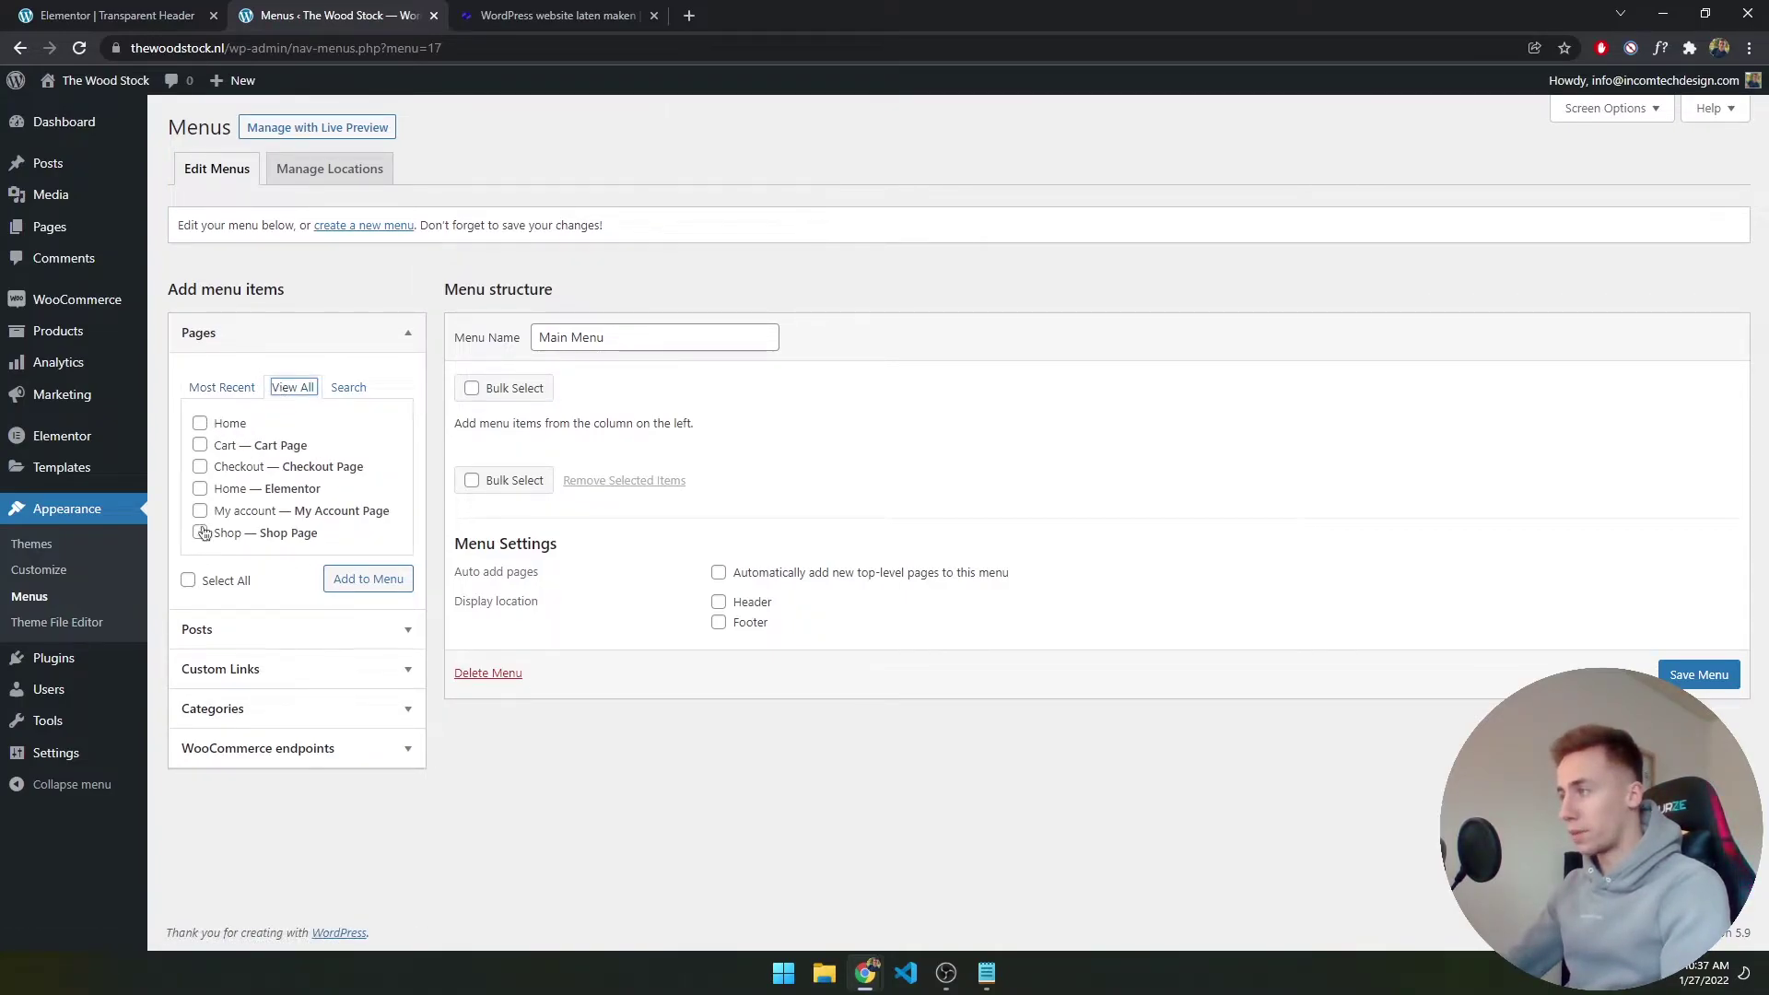
Add the Elementor Home page and the Shop page to Main Menu and save the menu
{"action": "left_click", "coordinate": [201, 423]}
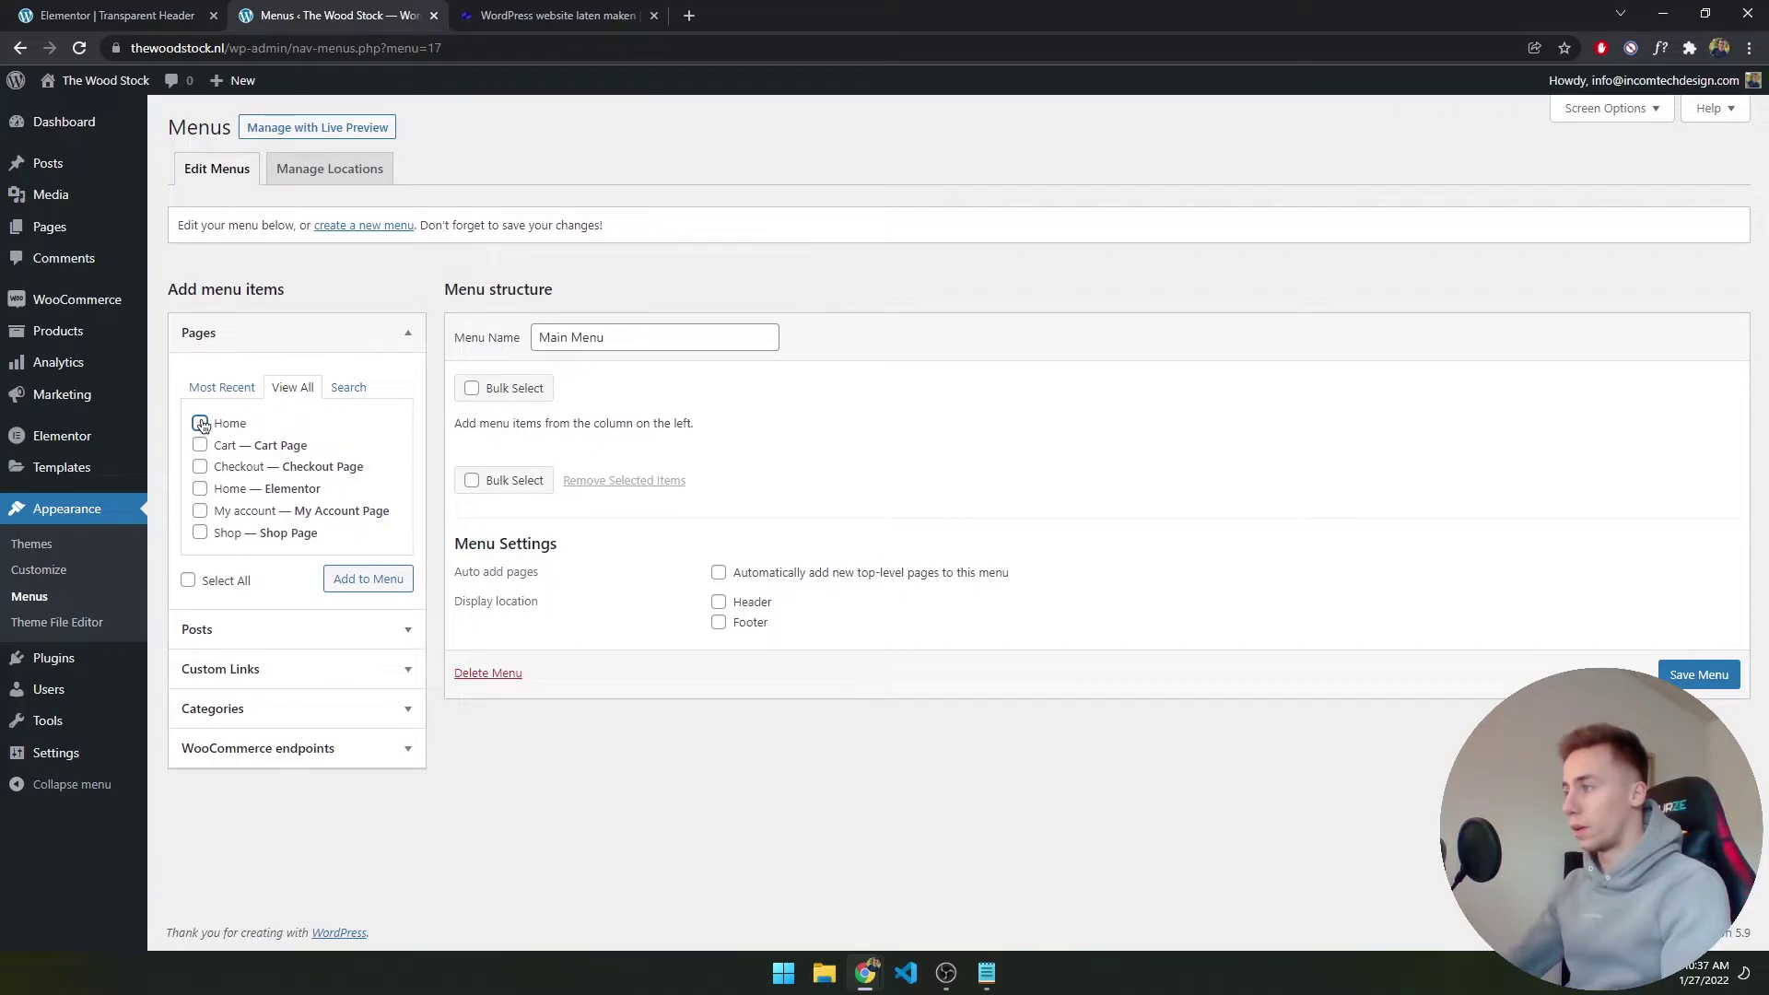
{"action": "left_click", "coordinate": [200, 488]}
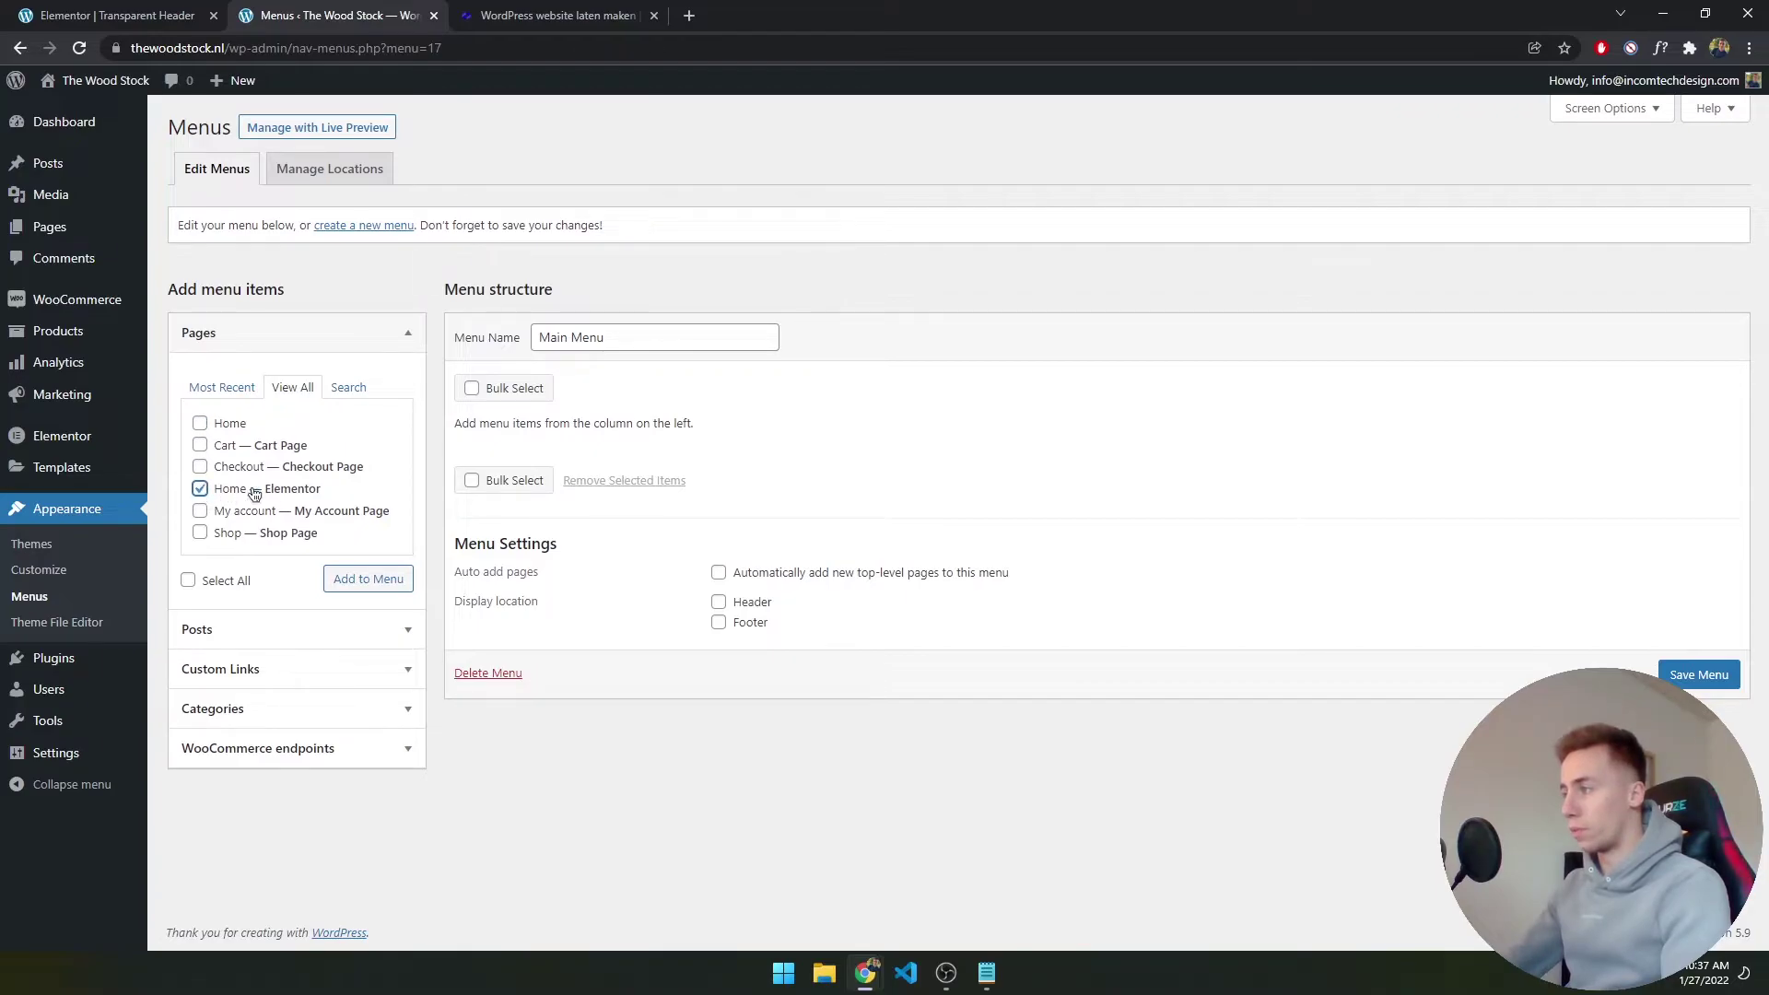
{"action": "left_click", "coordinate": [200, 533]}
{"action": "left_click", "coordinate": [357, 572]}
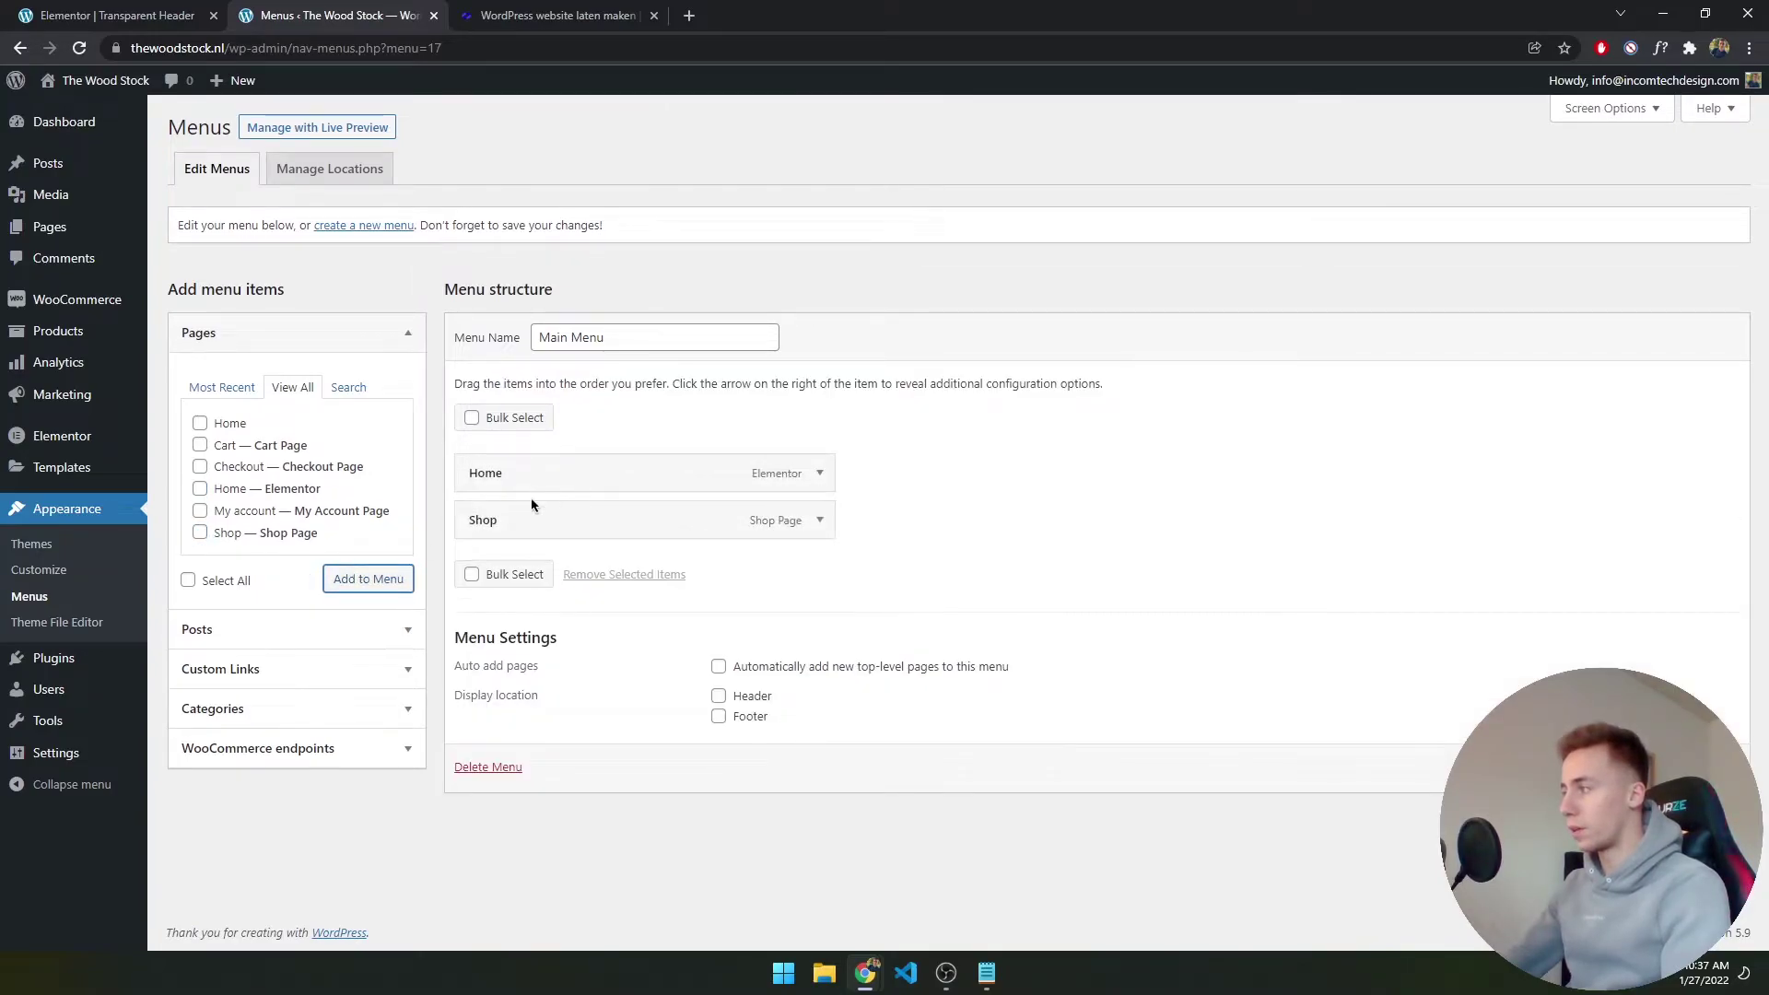
{"action": "left_click", "coordinate": [1694, 766]}
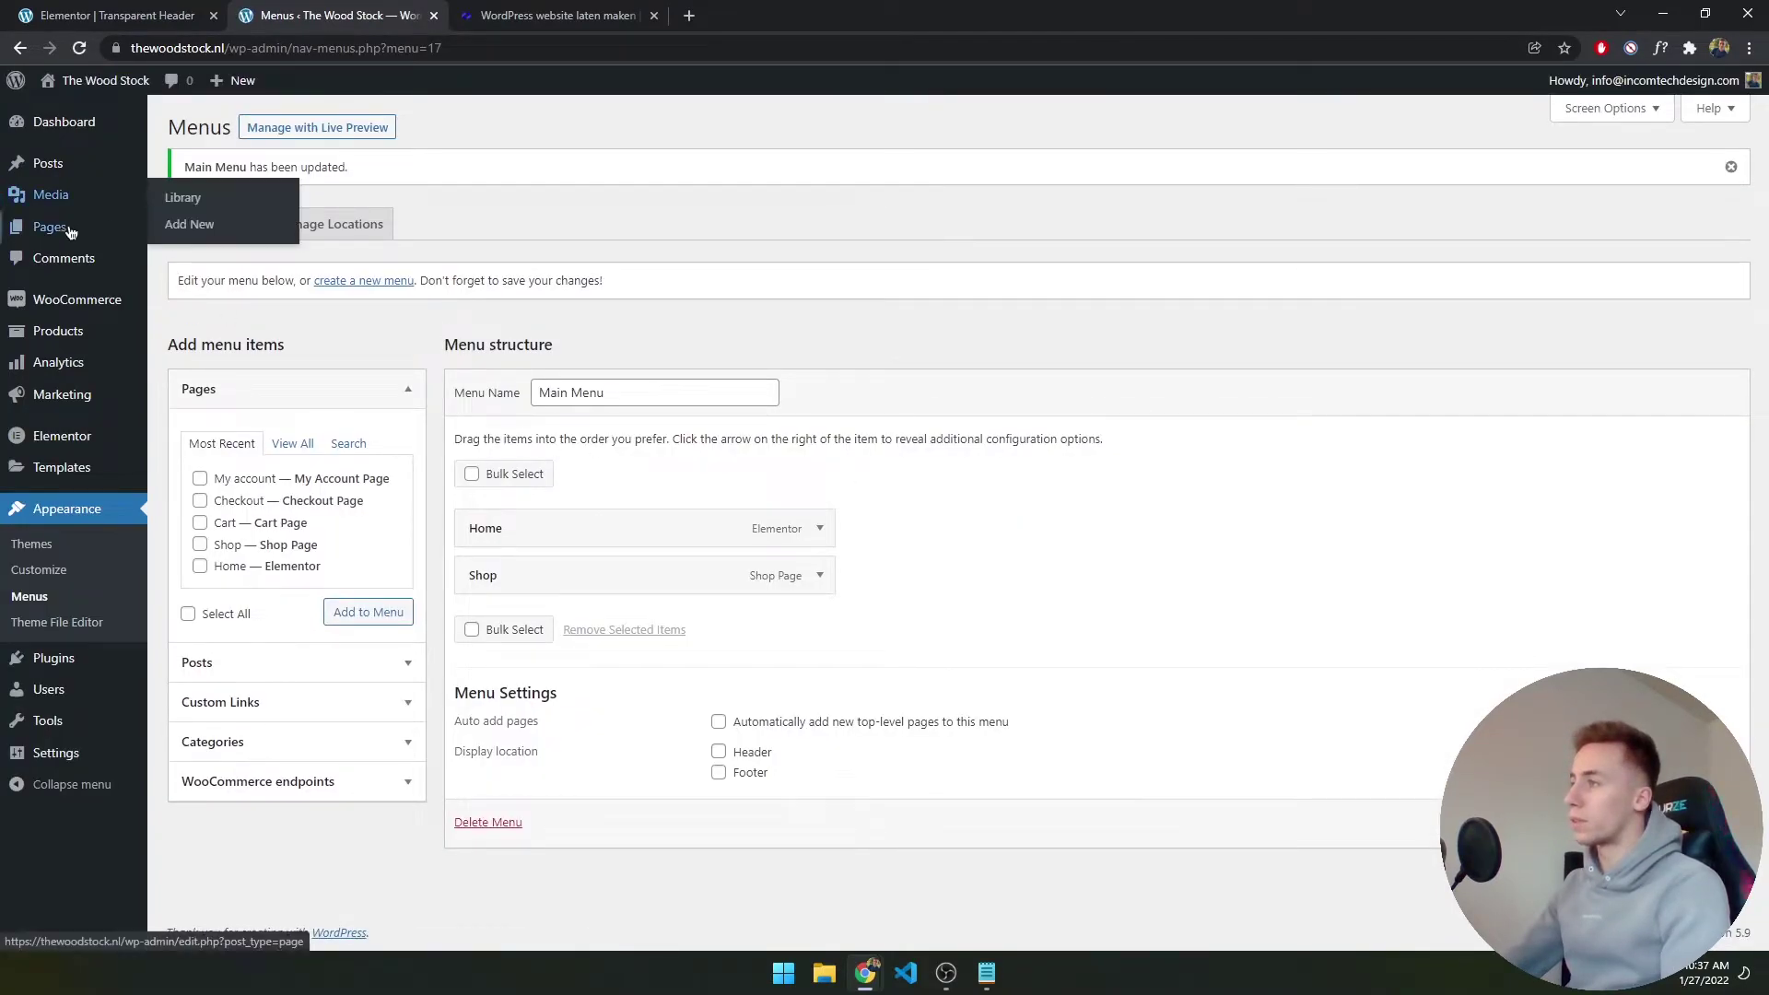
Create a page titled "Contact" with the Elementor Full Width template and publish it
{"action": "left_click", "coordinate": [69, 234]}
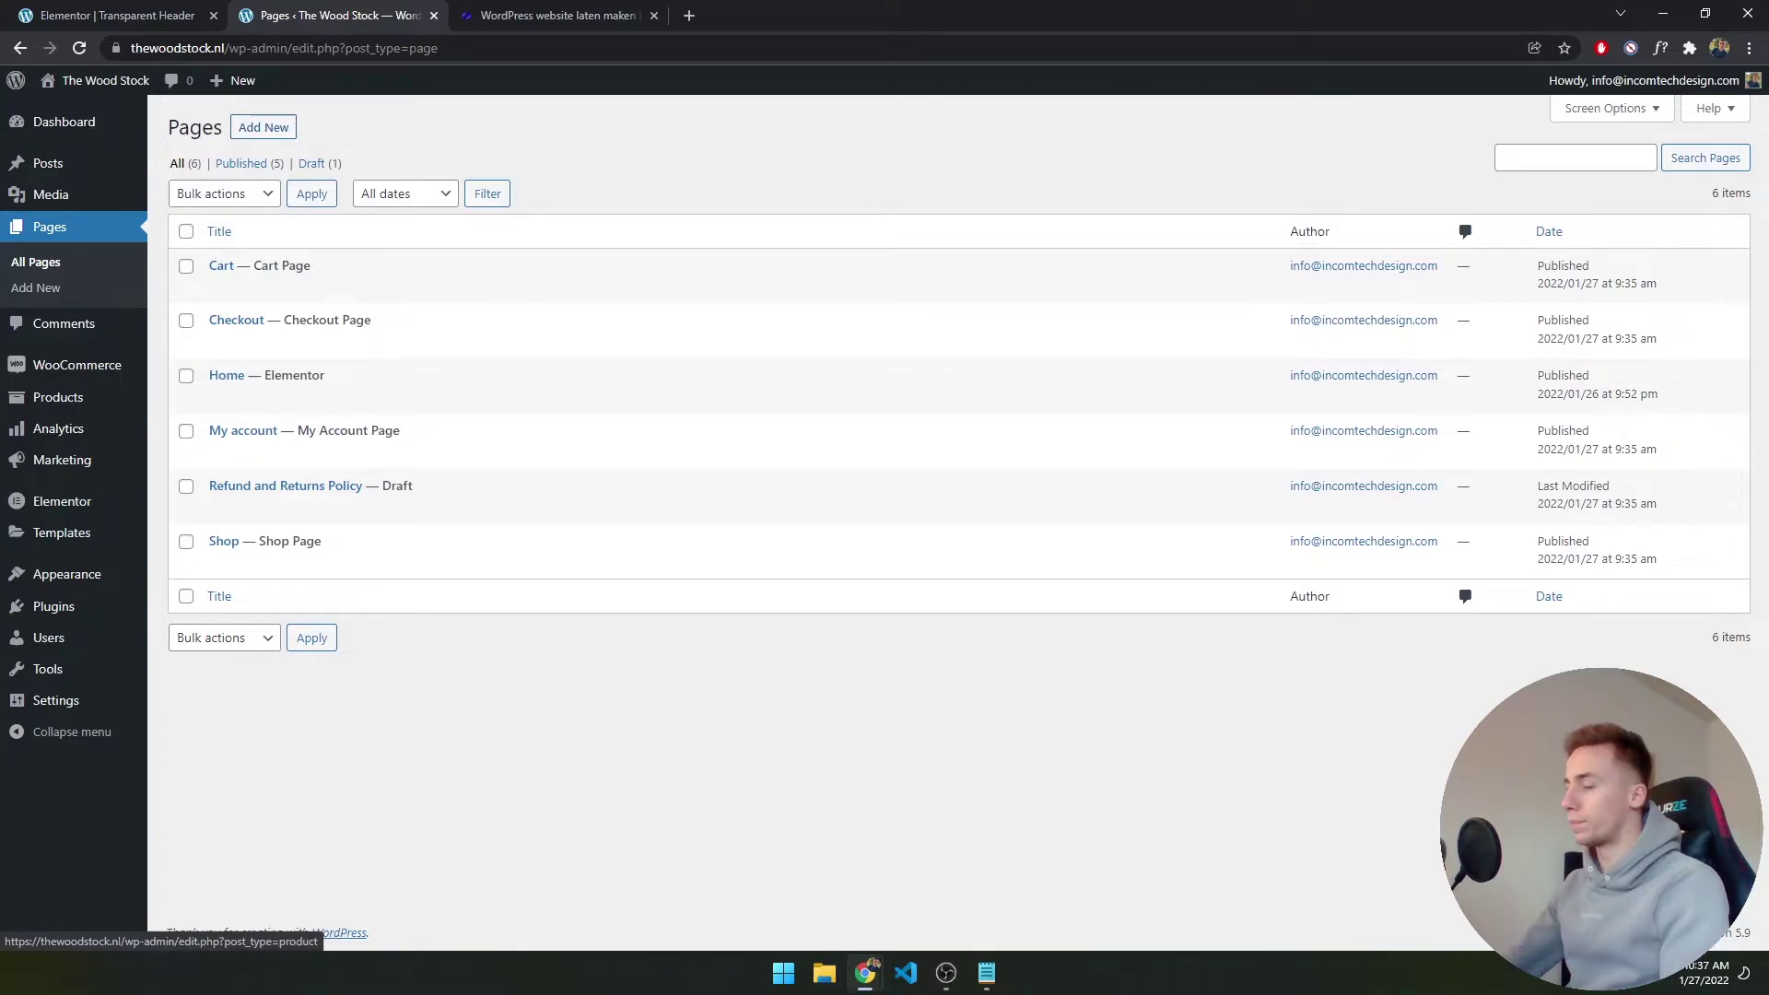
{"action": "left_click", "coordinate": [269, 129]}
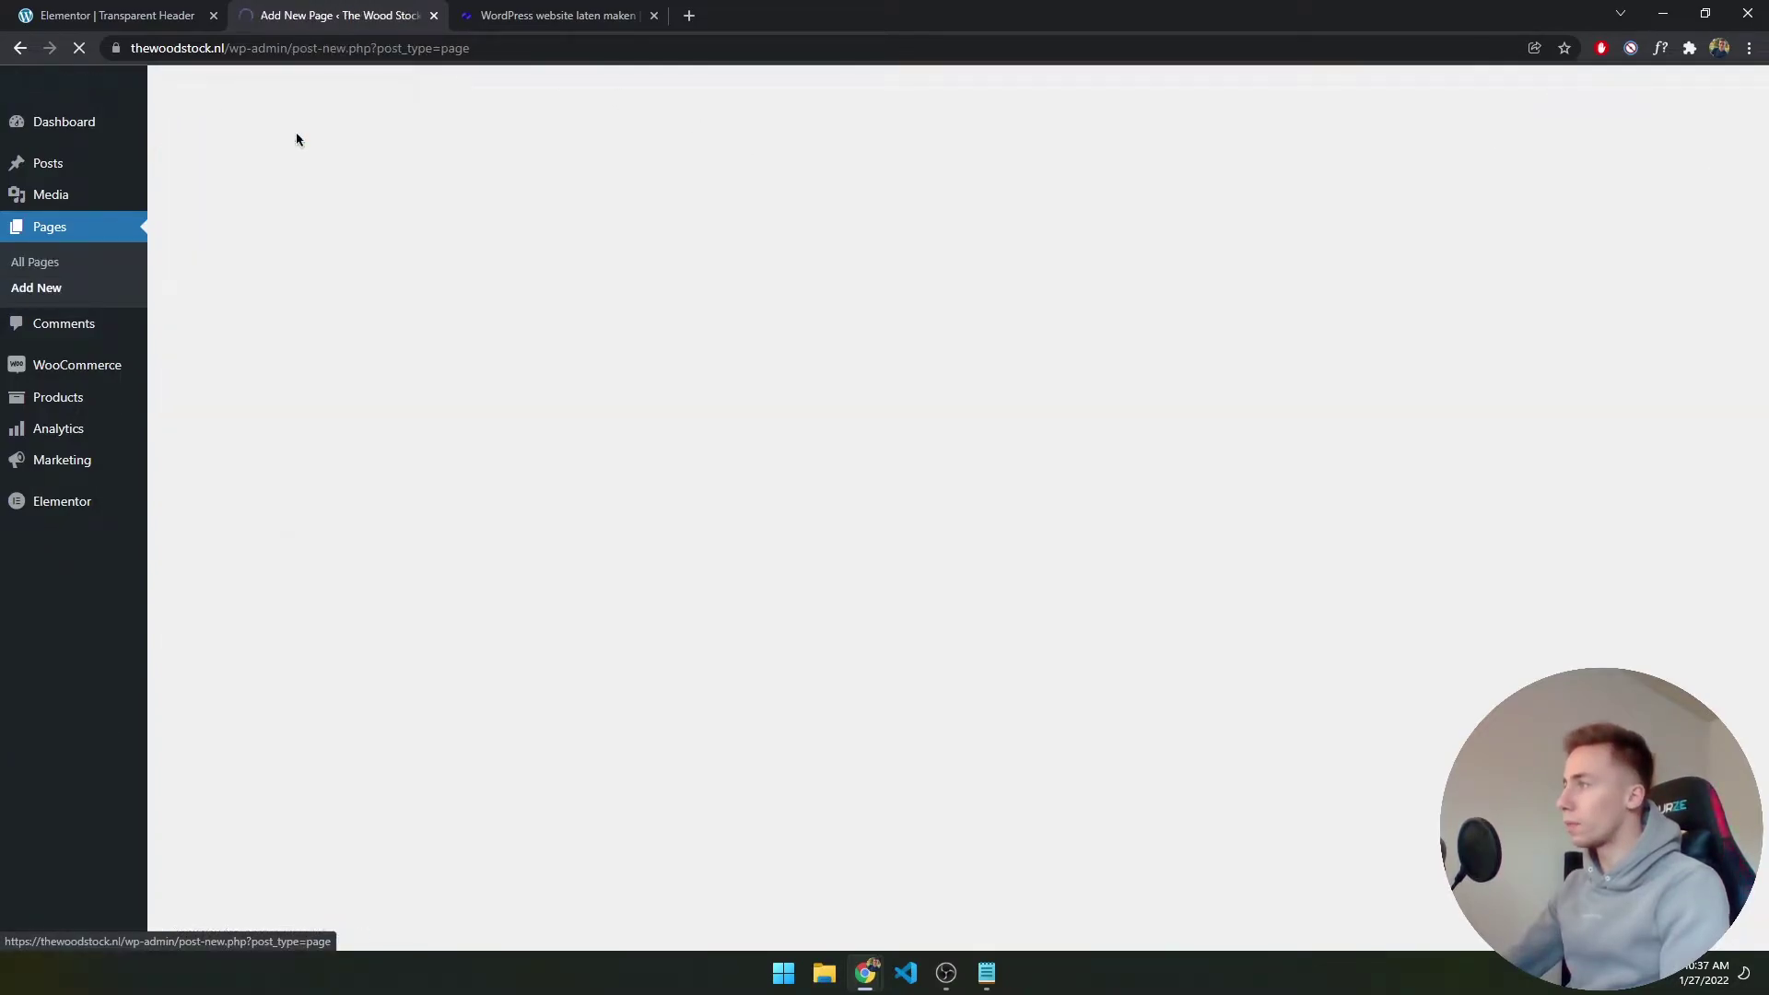
{"action": "type", "text": "Contact"}
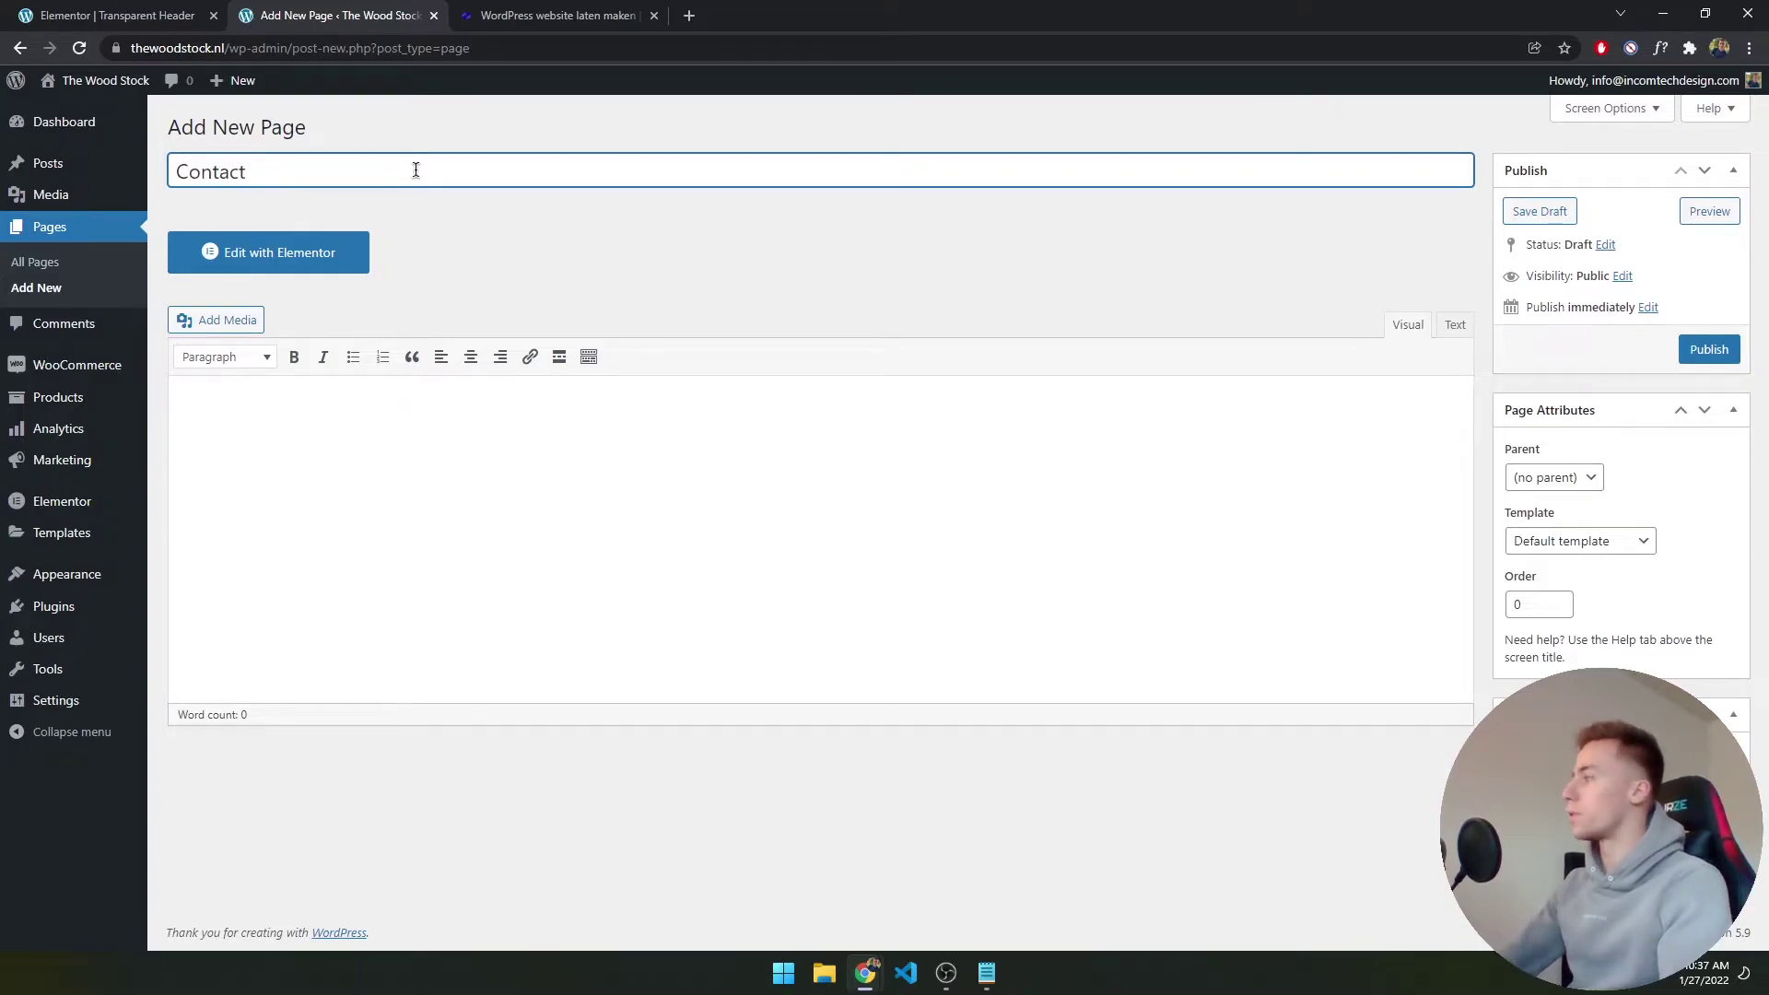
{"action": "left_click", "coordinate": [1580, 541]}
{"action": "left_click", "coordinate": [1566, 603]}
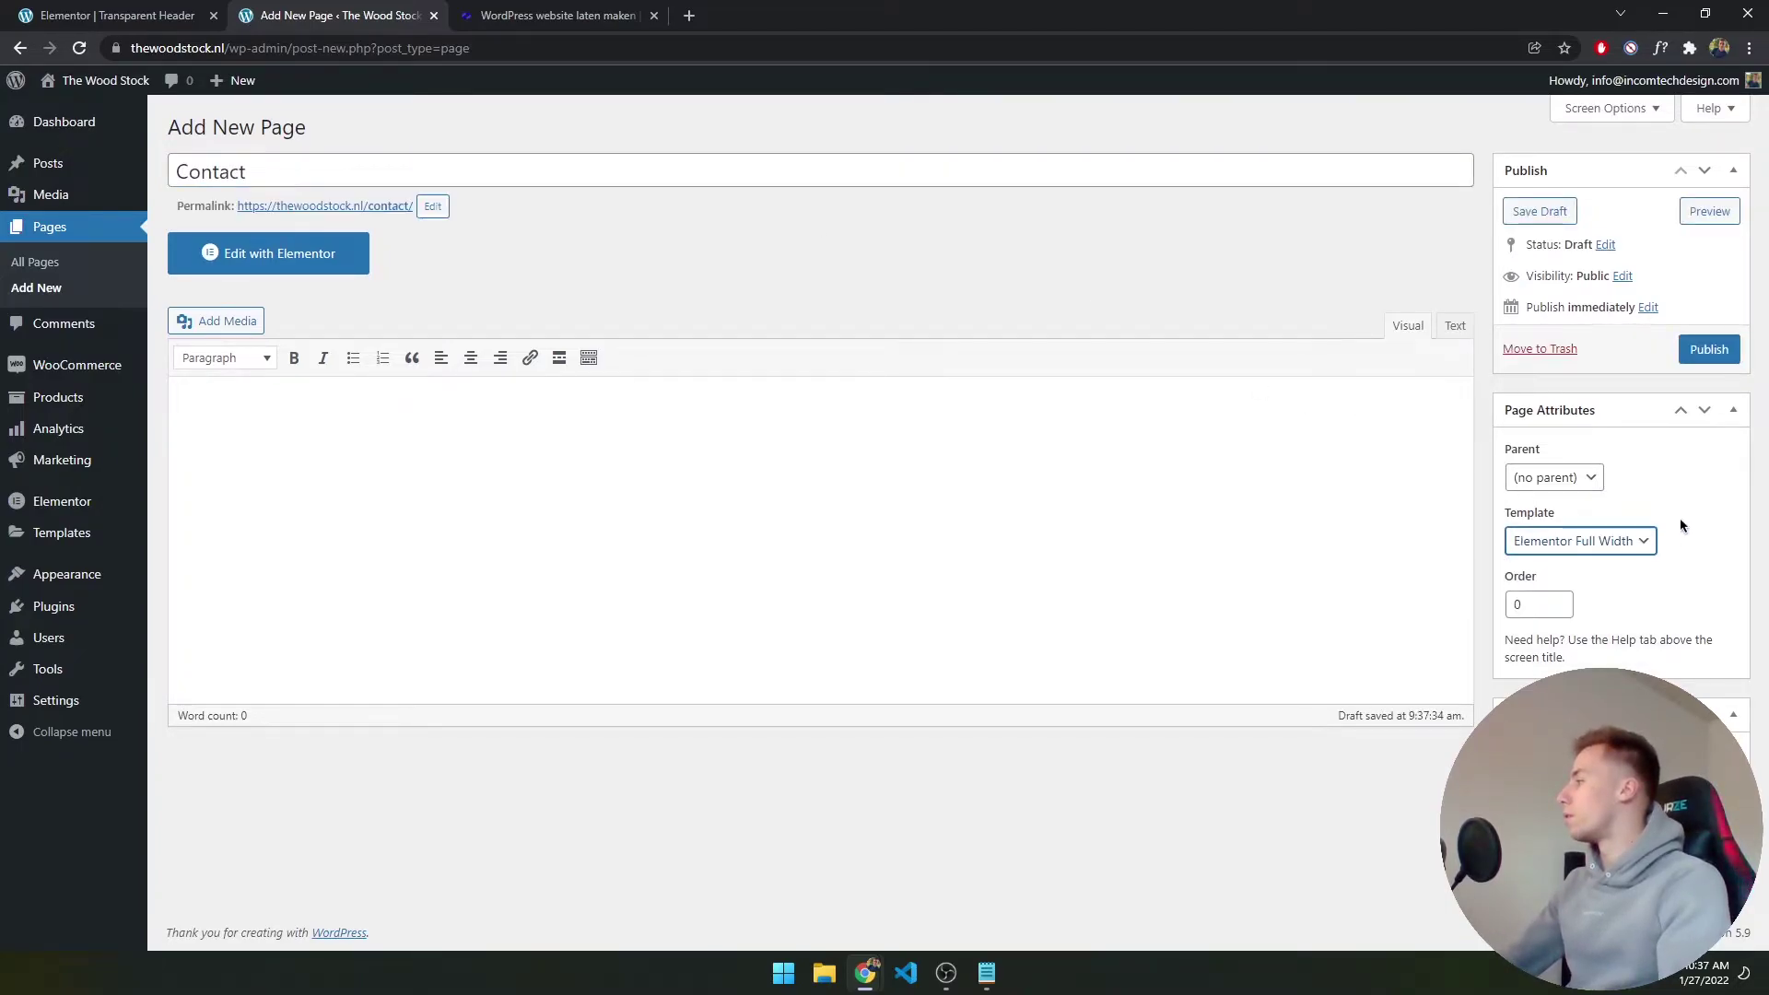
{"action": "left_click", "coordinate": [1711, 349]}
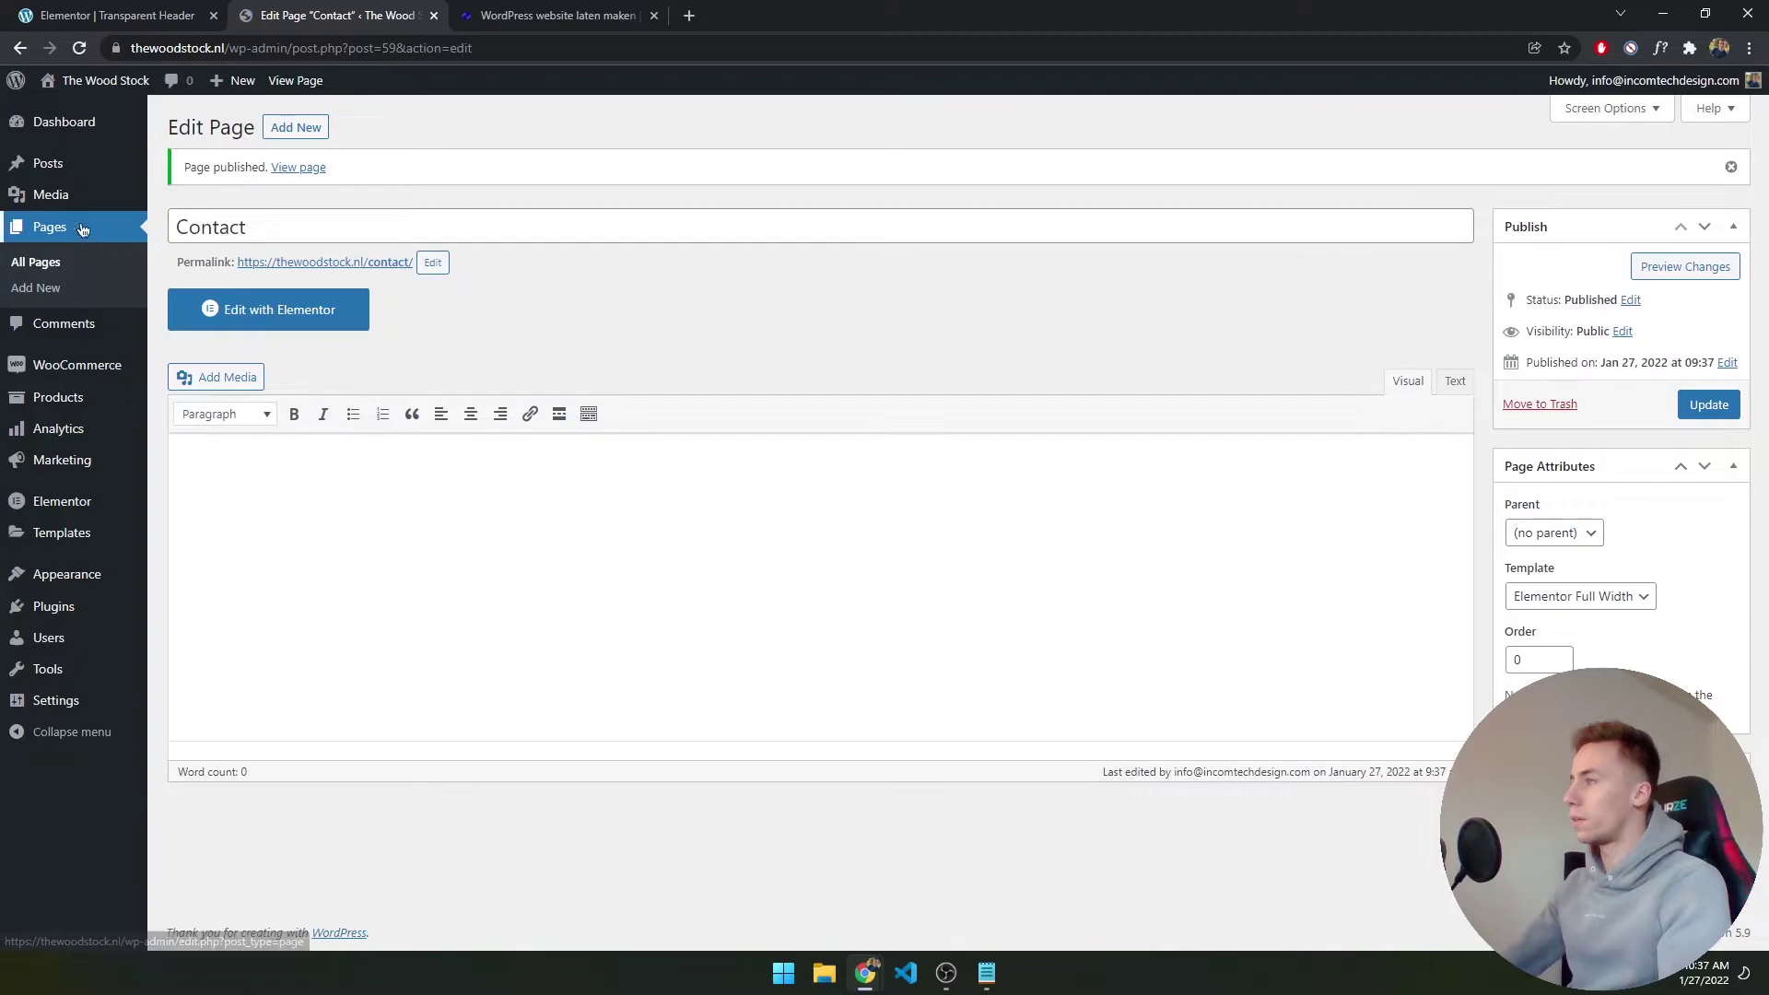
Create a page titled "About Us" with the Elementor Full Width template and publish it
{"action": "left_click", "coordinate": [297, 126]}
{"action": "type", "text": "About Us"}
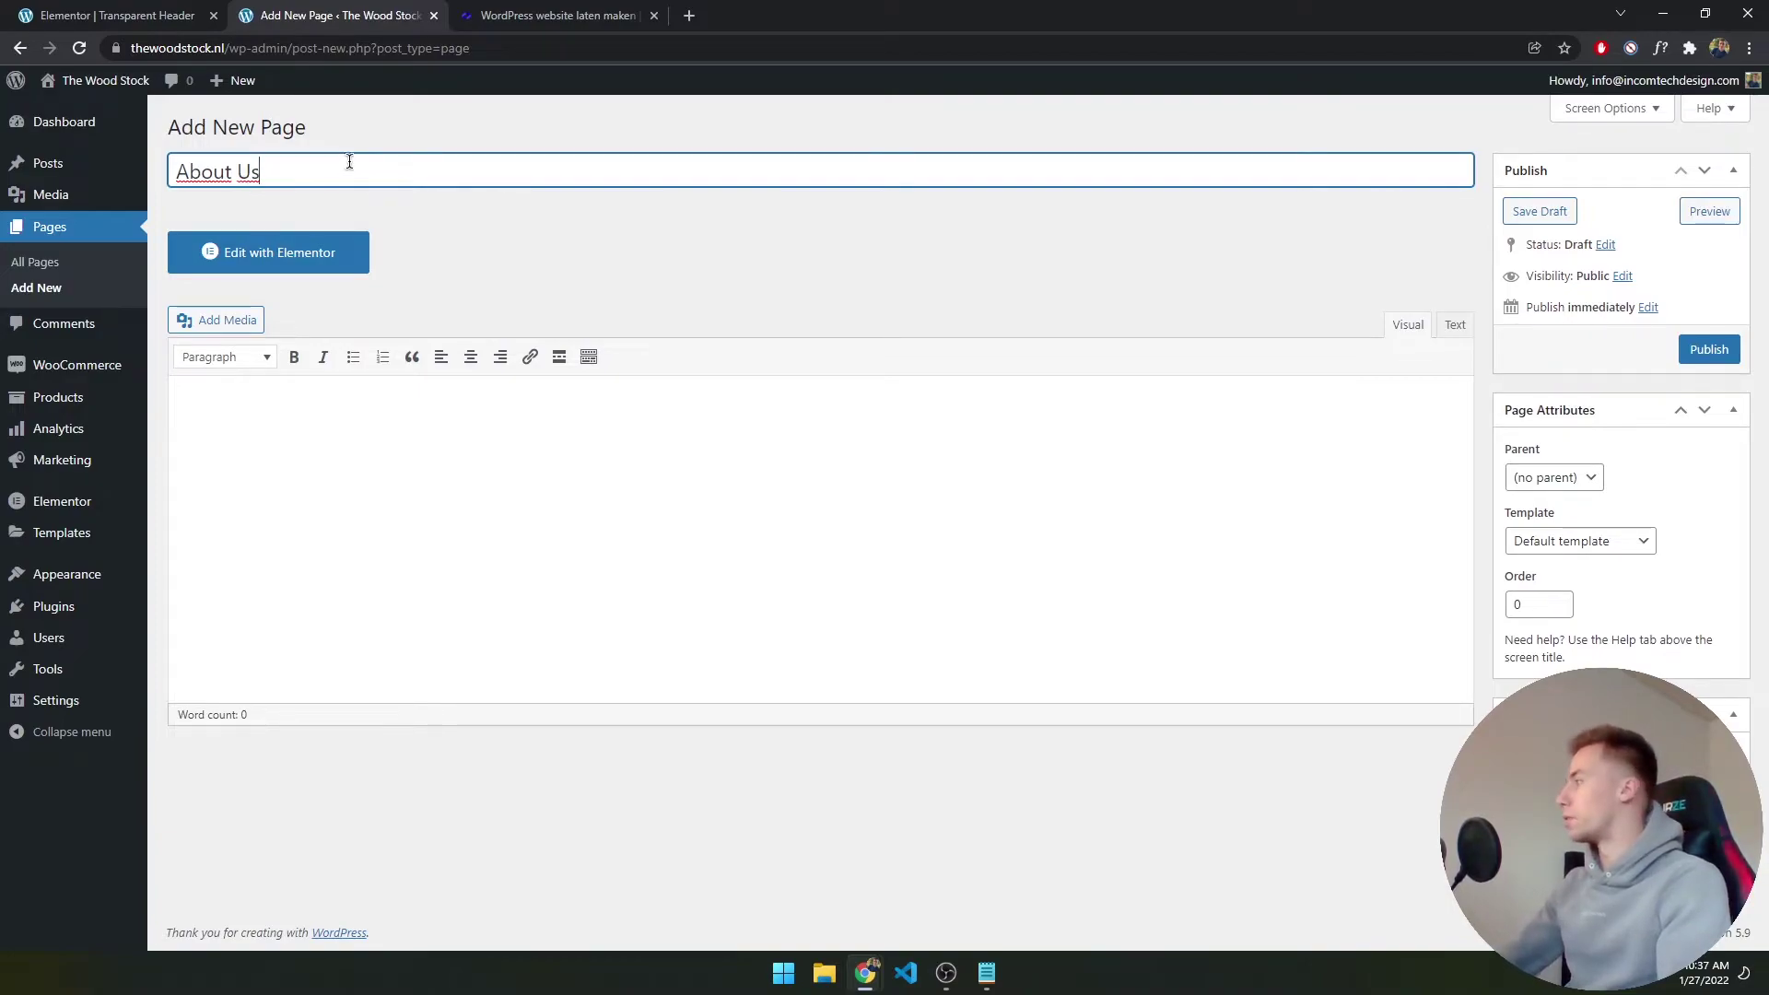
{"action": "left_click_drag", "start_coordinate": [1508, 557], "coordinate": [1537, 558]}
{"action": "left_click", "coordinate": [1568, 544]}
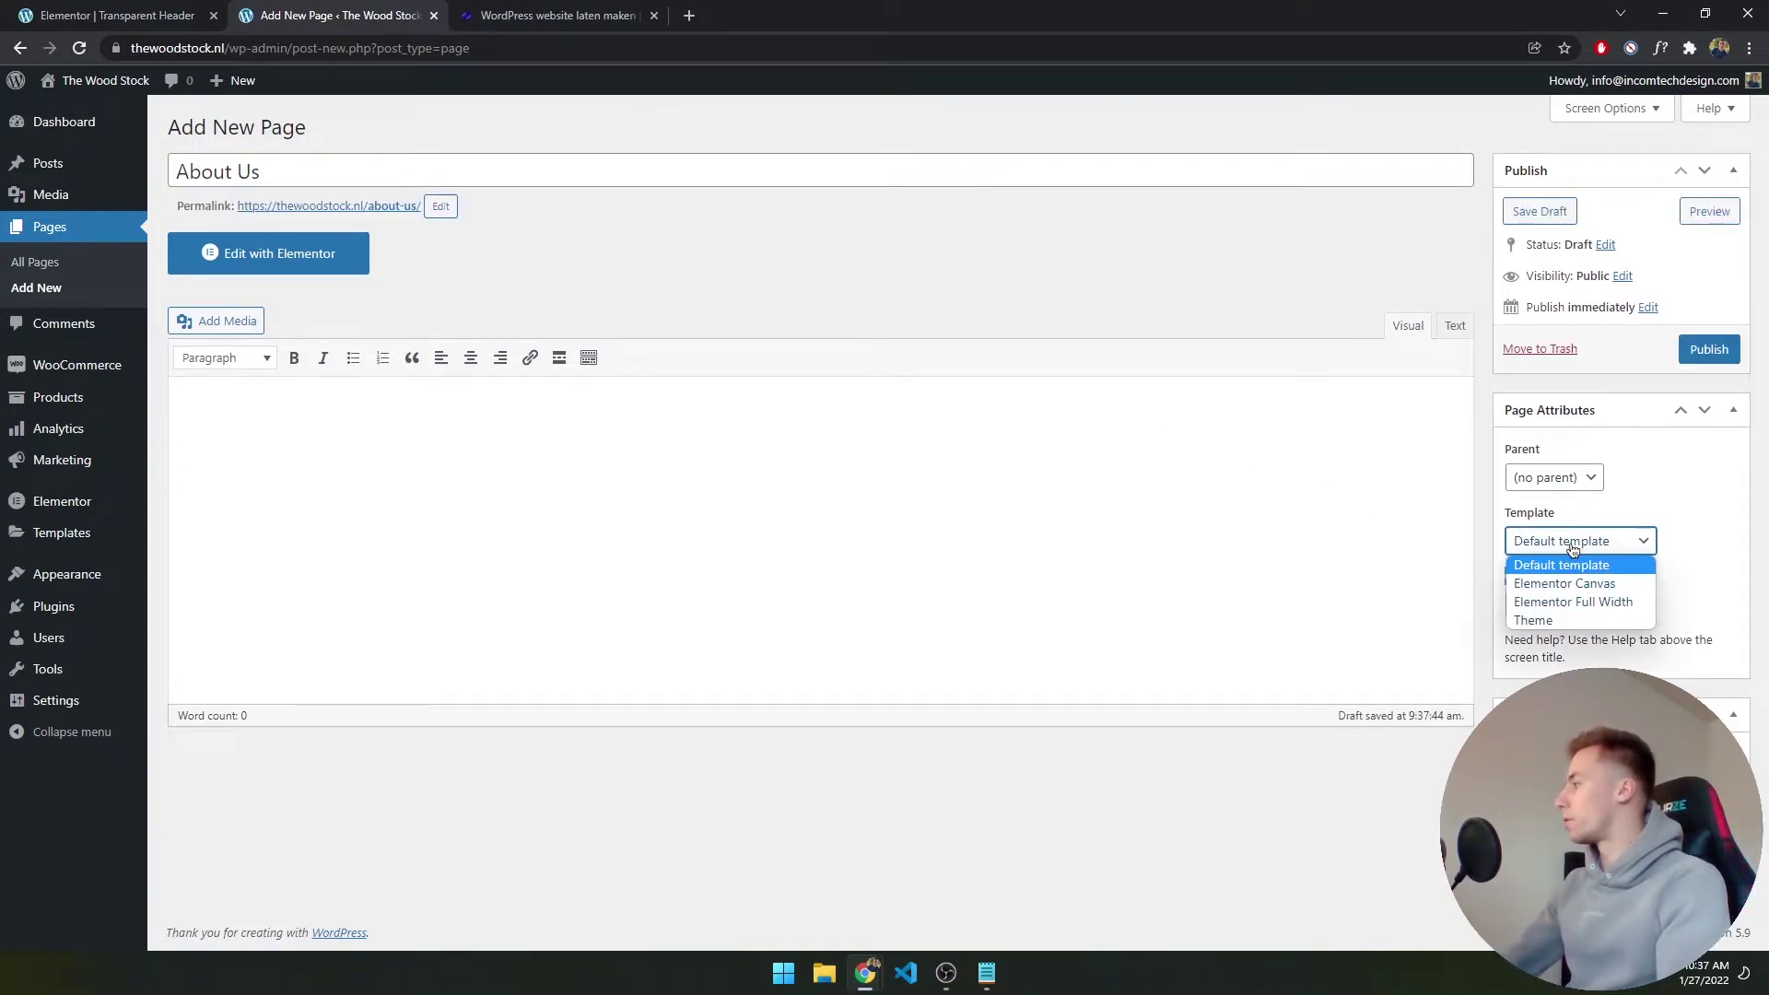
{"action": "left_click", "coordinate": [1601, 600]}
{"action": "left_click", "coordinate": [1708, 350]}
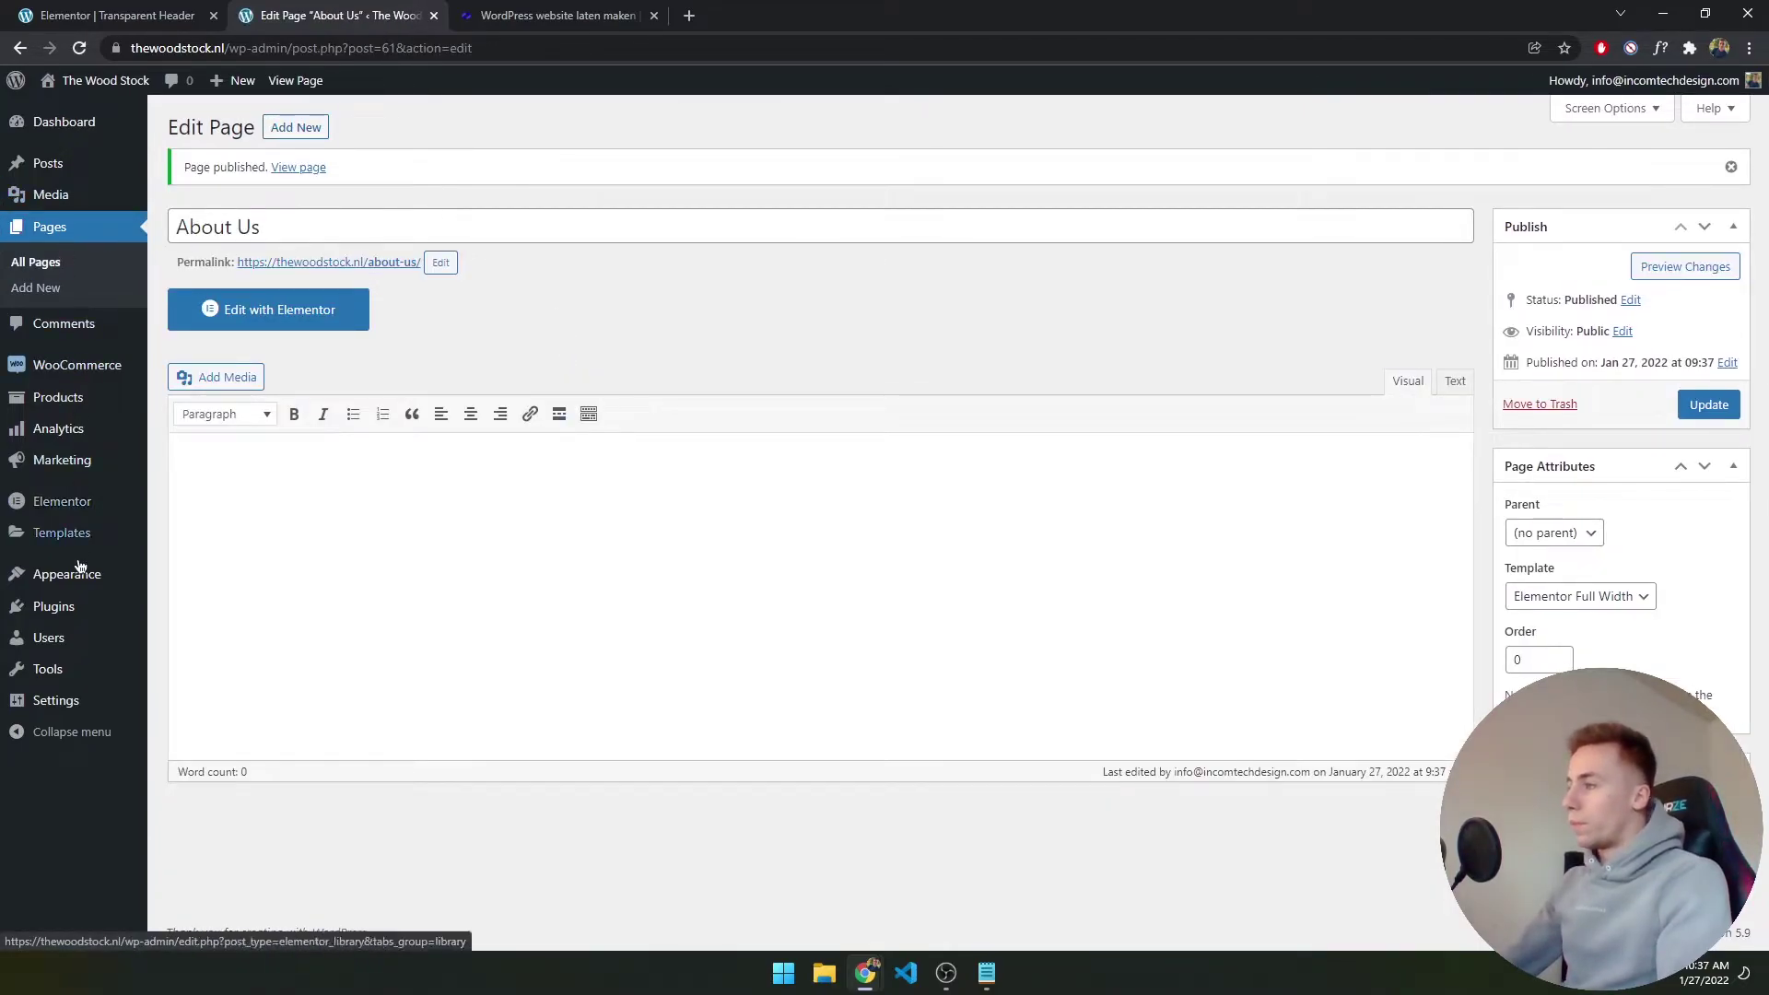
Return to the Menus screen, add the About Us and Contact pages to Main Menu and save it
{"action": "mouse_move", "coordinate": [56, 610]}
{"action": "mouse_move", "coordinate": [61, 575]}
{"action": "left_click", "coordinate": [114, 631]}
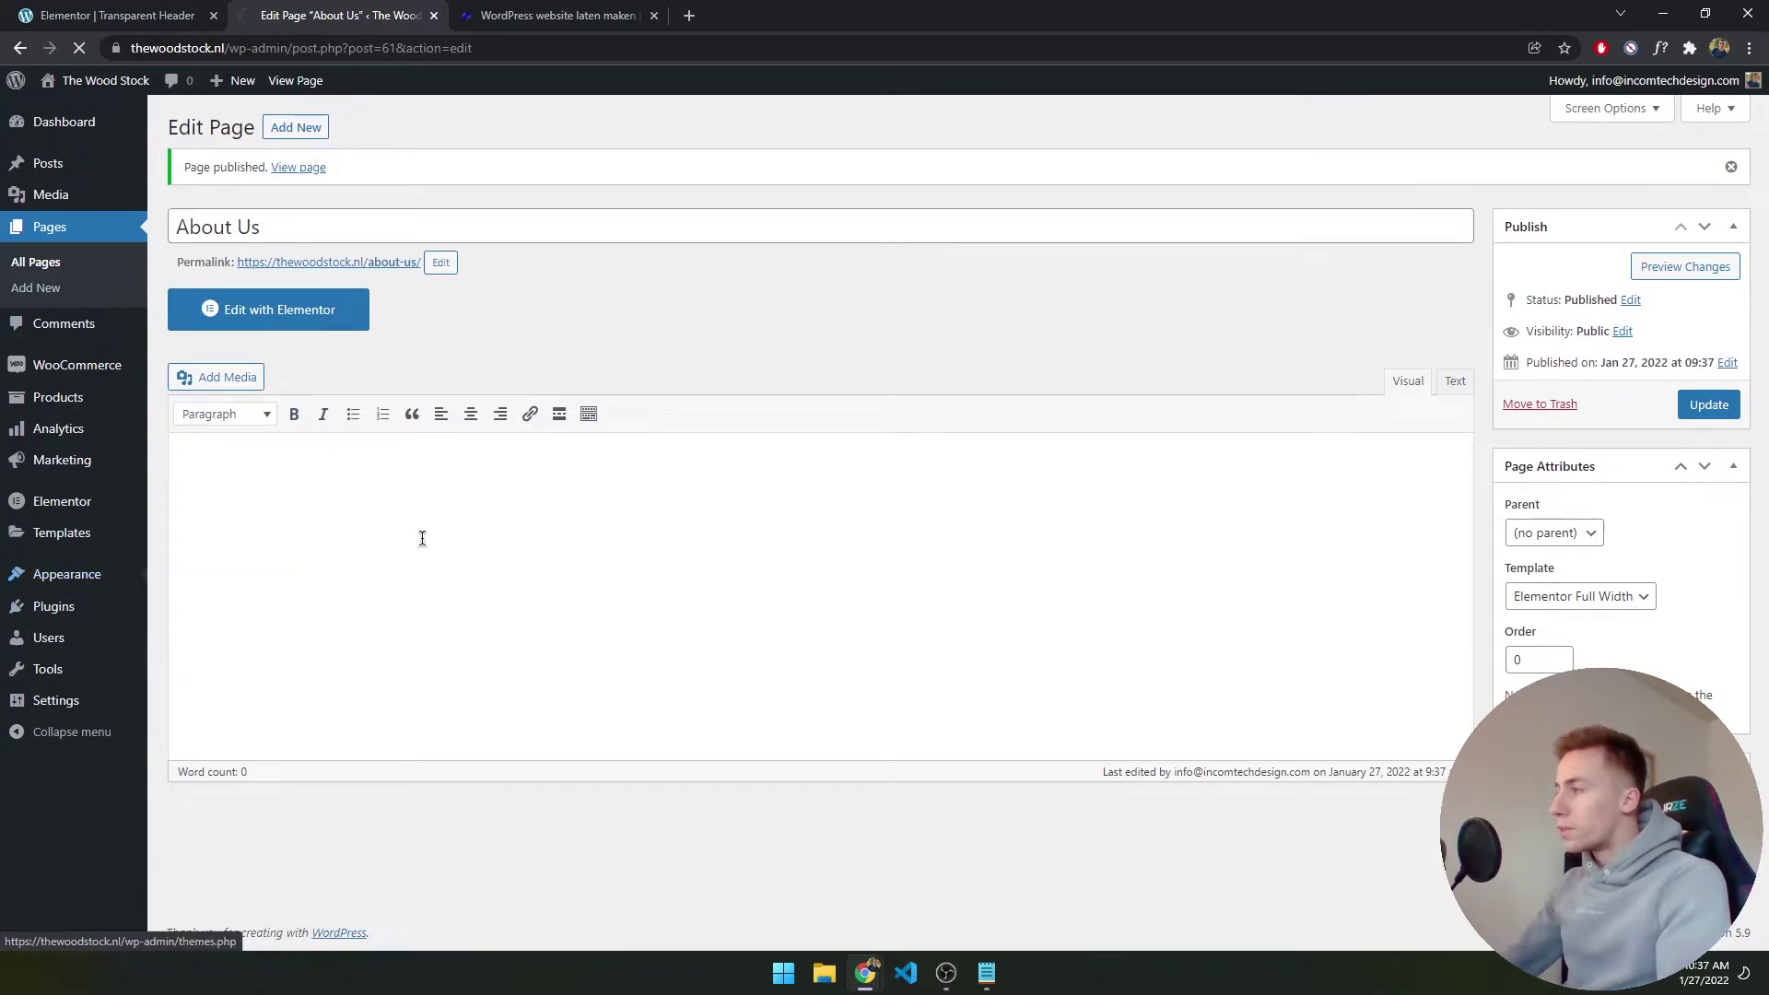
{"action": "left_click", "coordinate": [293, 387]}
{"action": "left_click", "coordinate": [200, 446]}
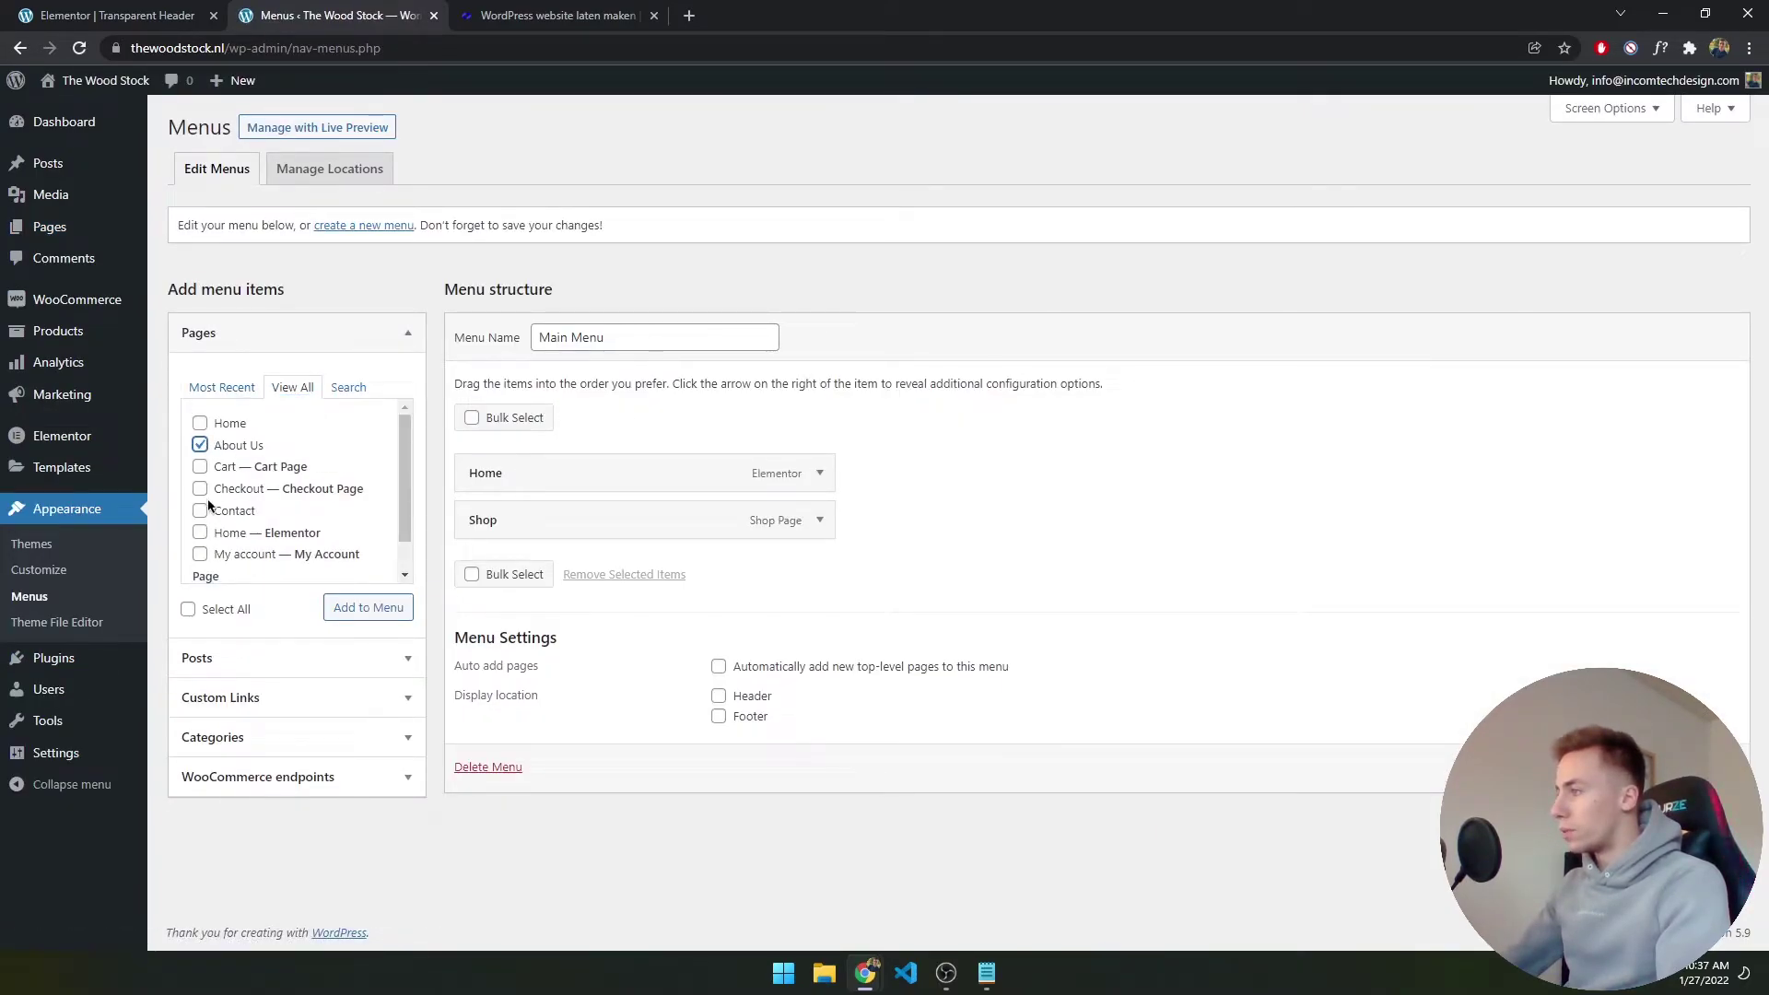
{"action": "left_click", "coordinate": [368, 607]}
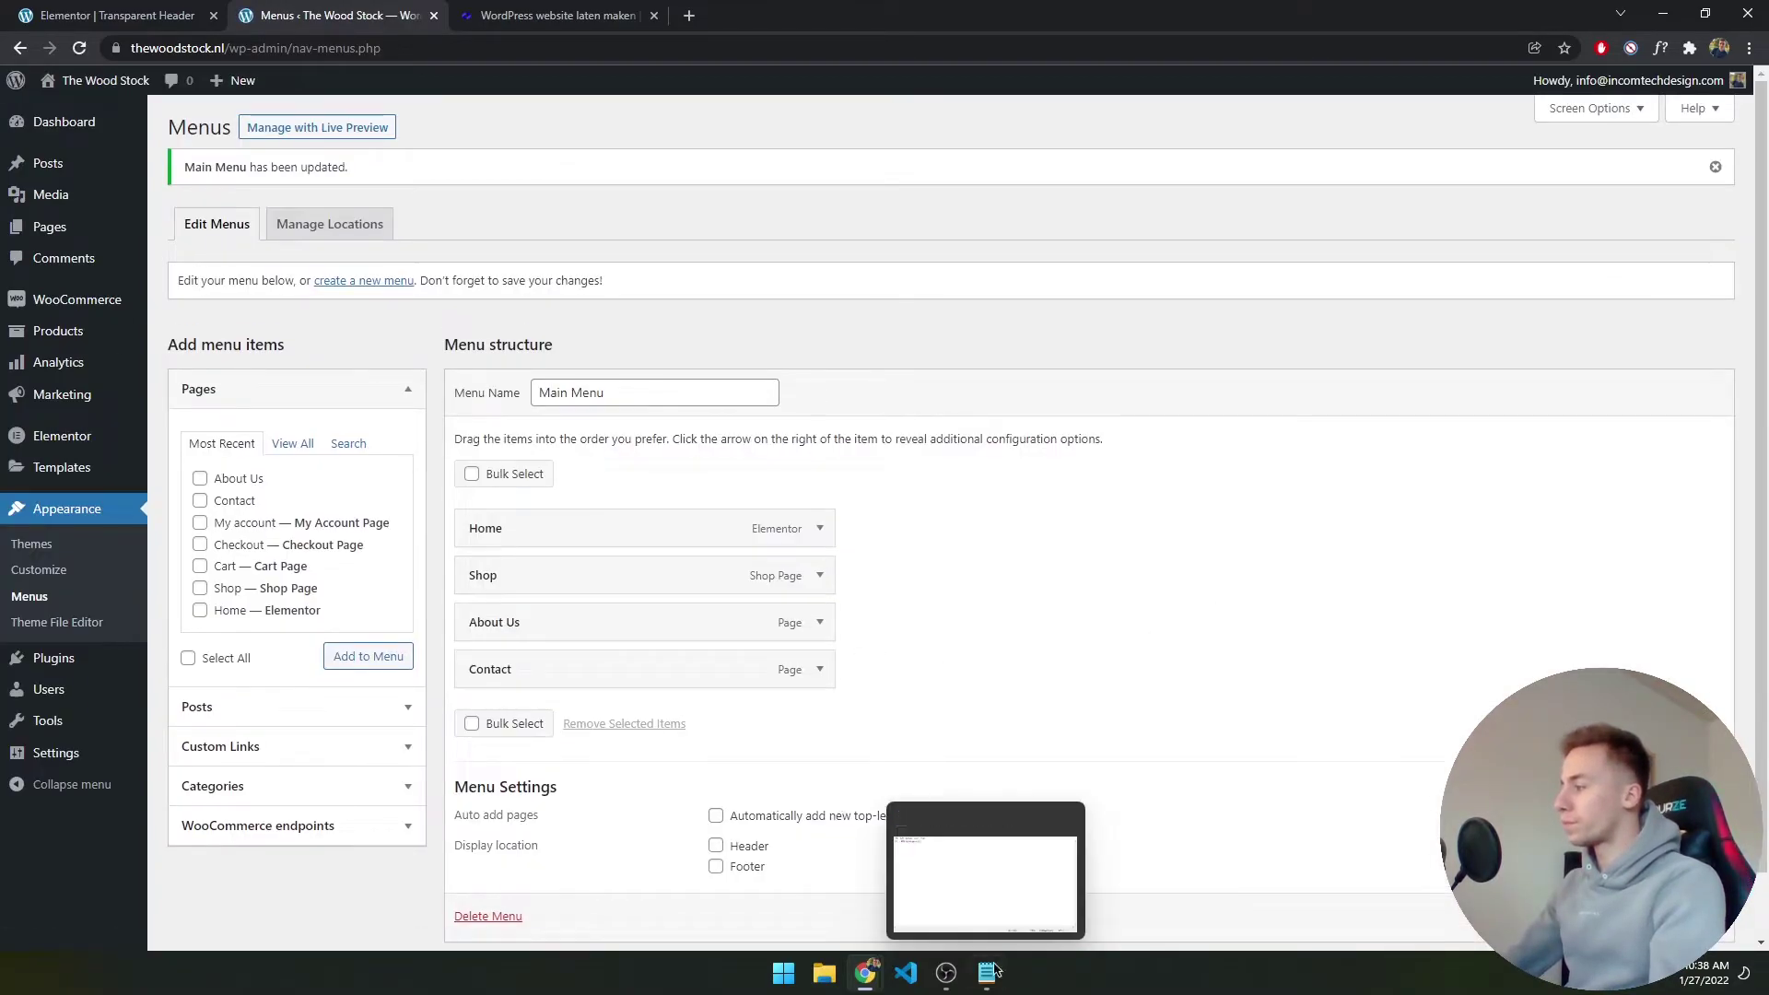
{"action": "left_click", "coordinate": [946, 975]}
{"action": "left_click", "coordinate": [1019, 565]}
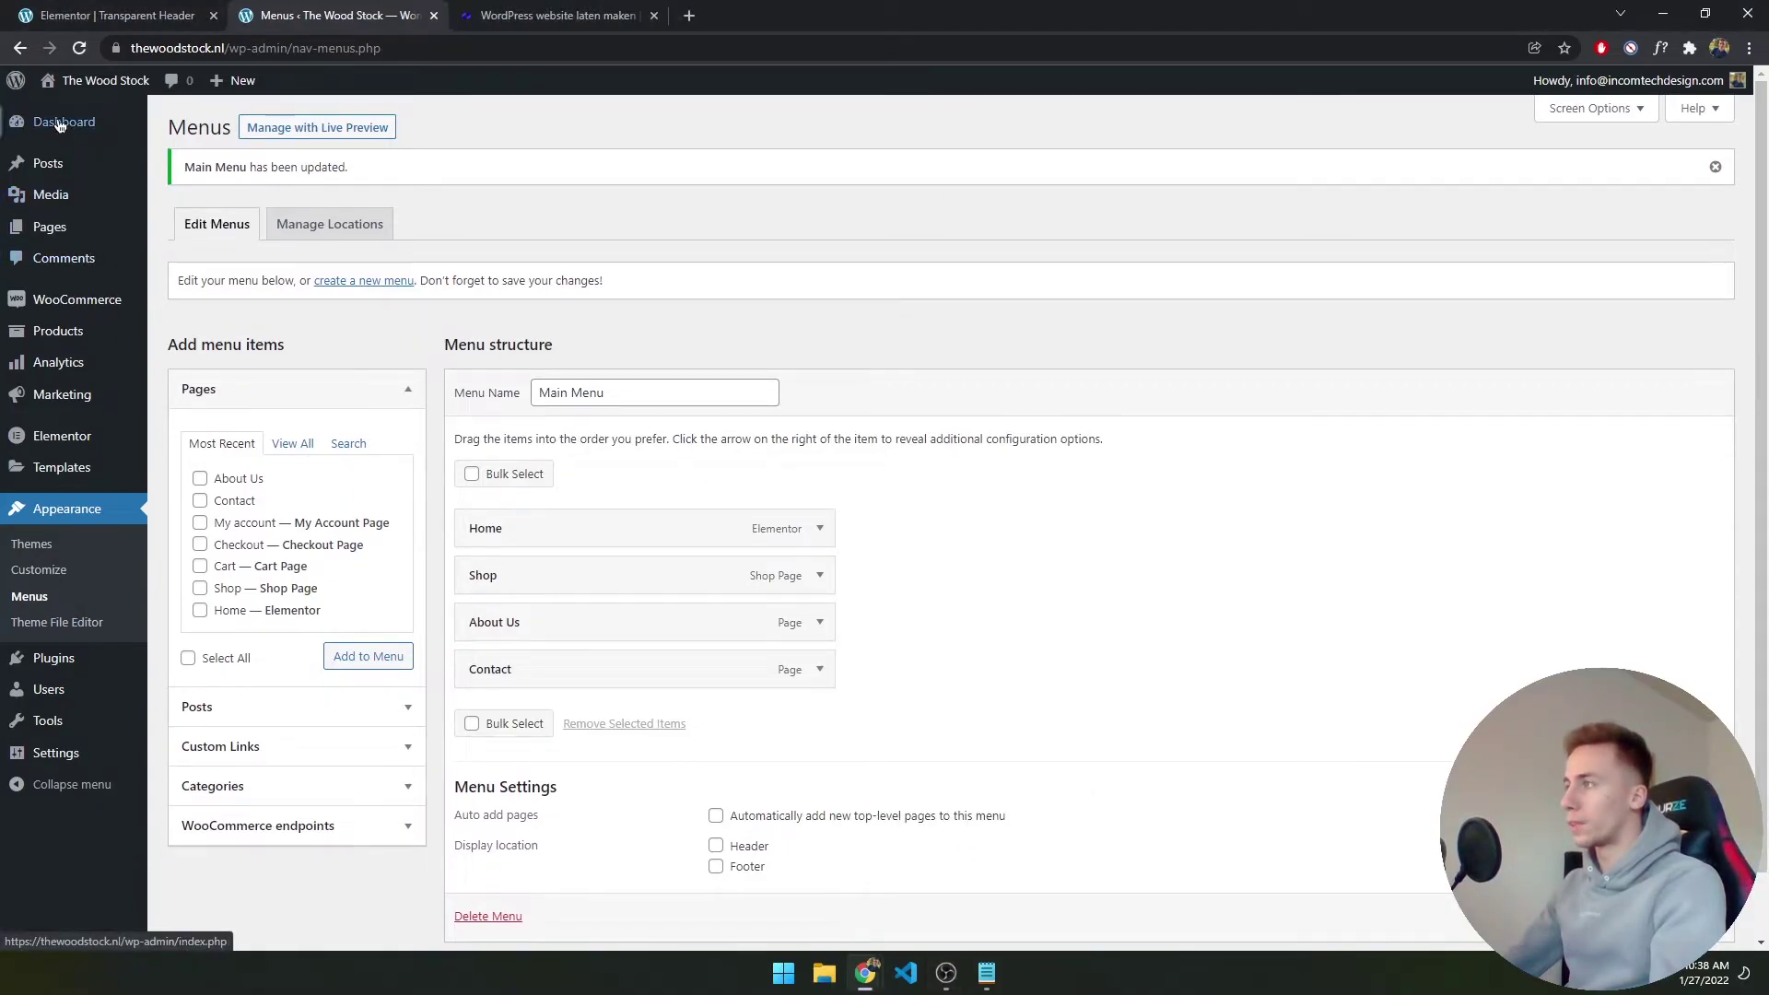
Reload the Transparent Header in the Elementor editor and open the style settings of its Nav Menu widget
{"action": "left_click", "coordinate": [116, 15]}
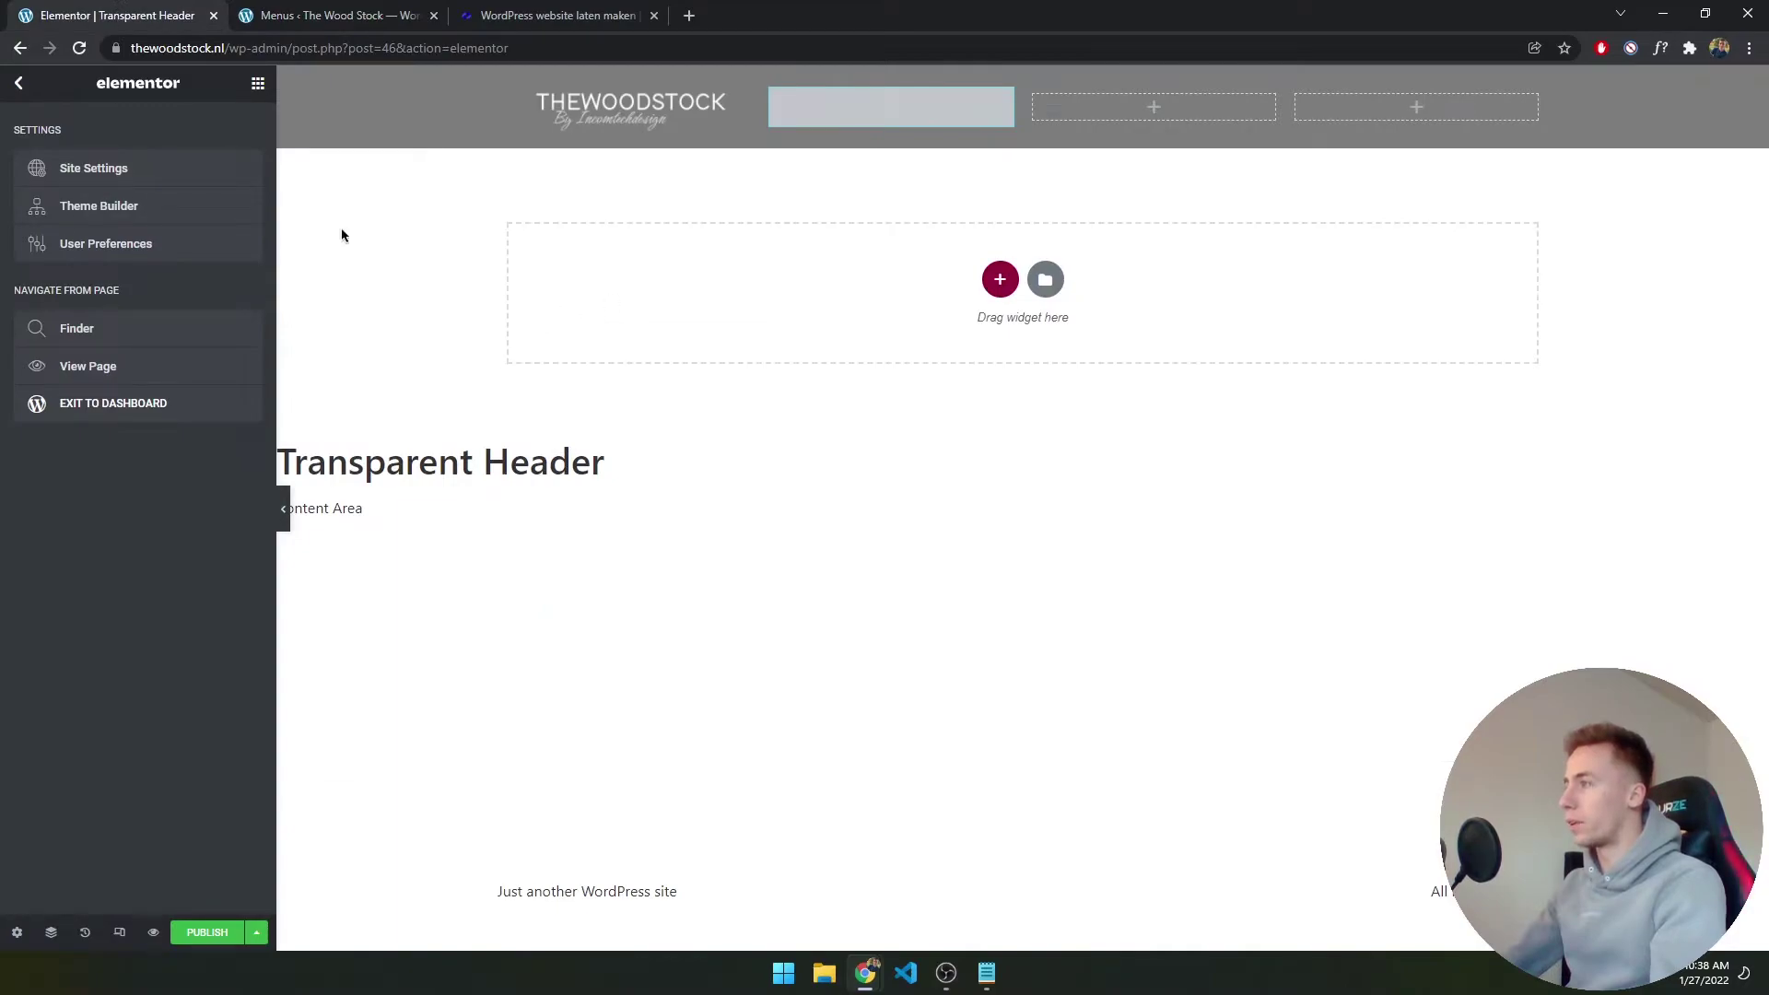
{"action": "left_click", "coordinate": [81, 48]}
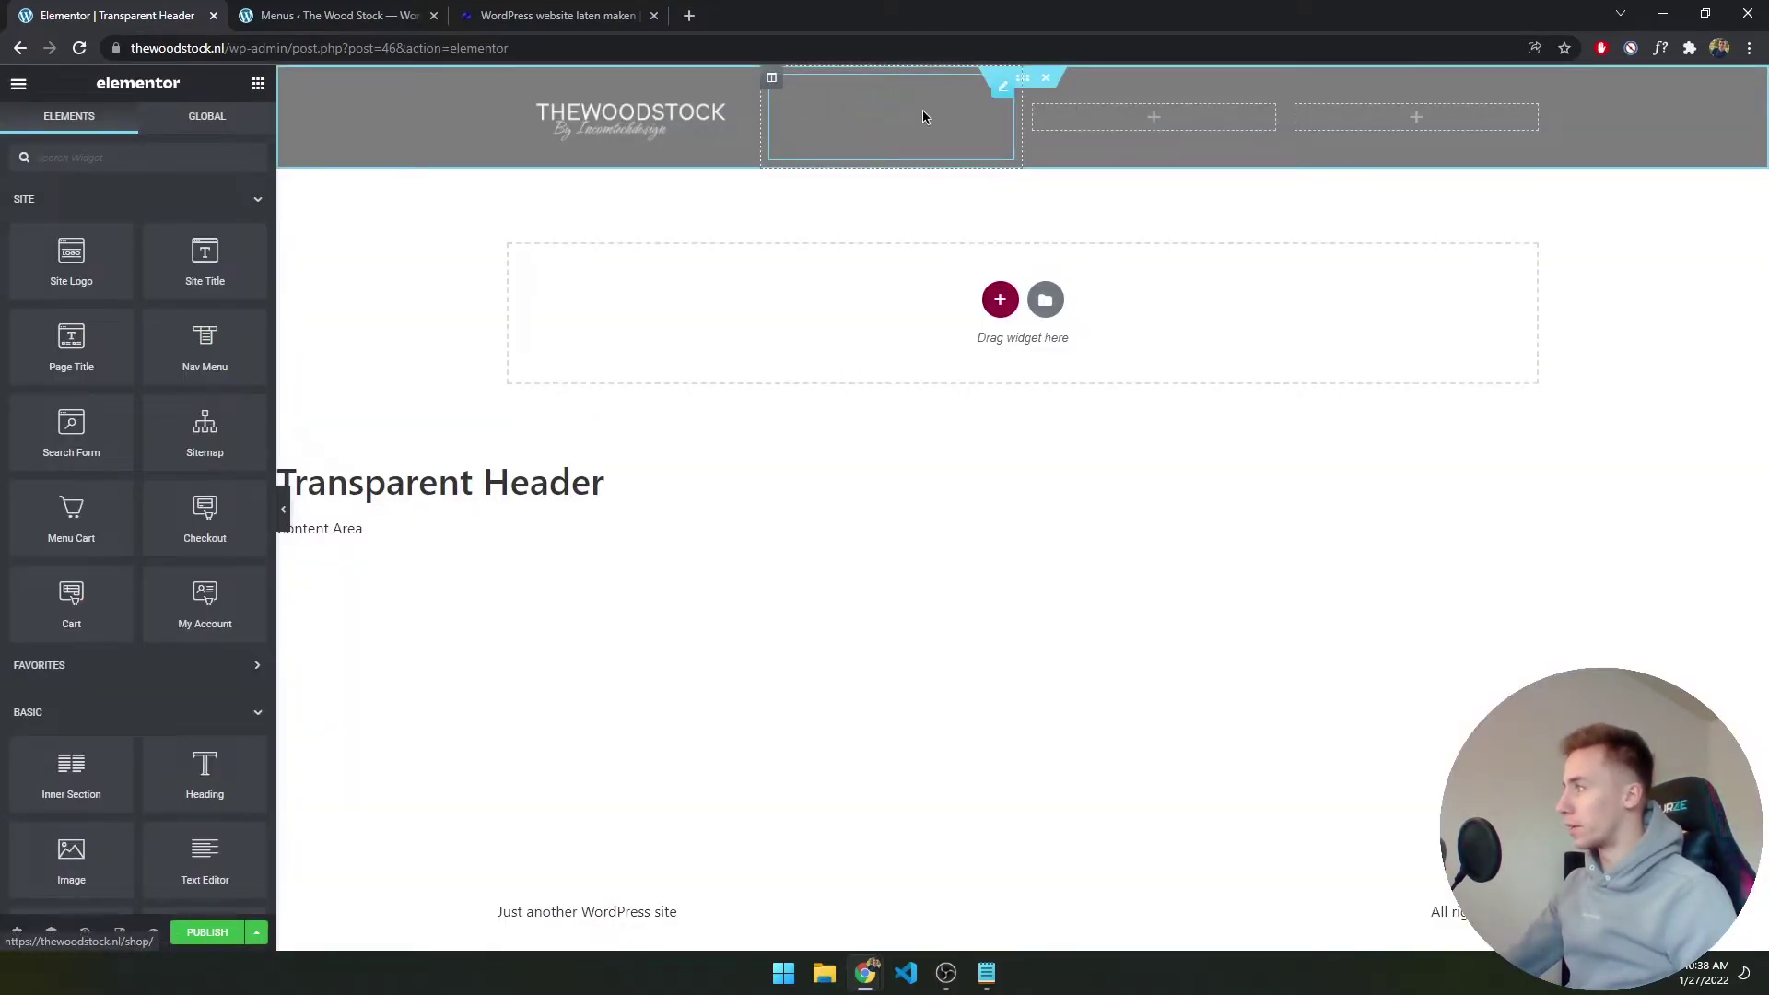
{"action": "left_click", "coordinate": [839, 143]}
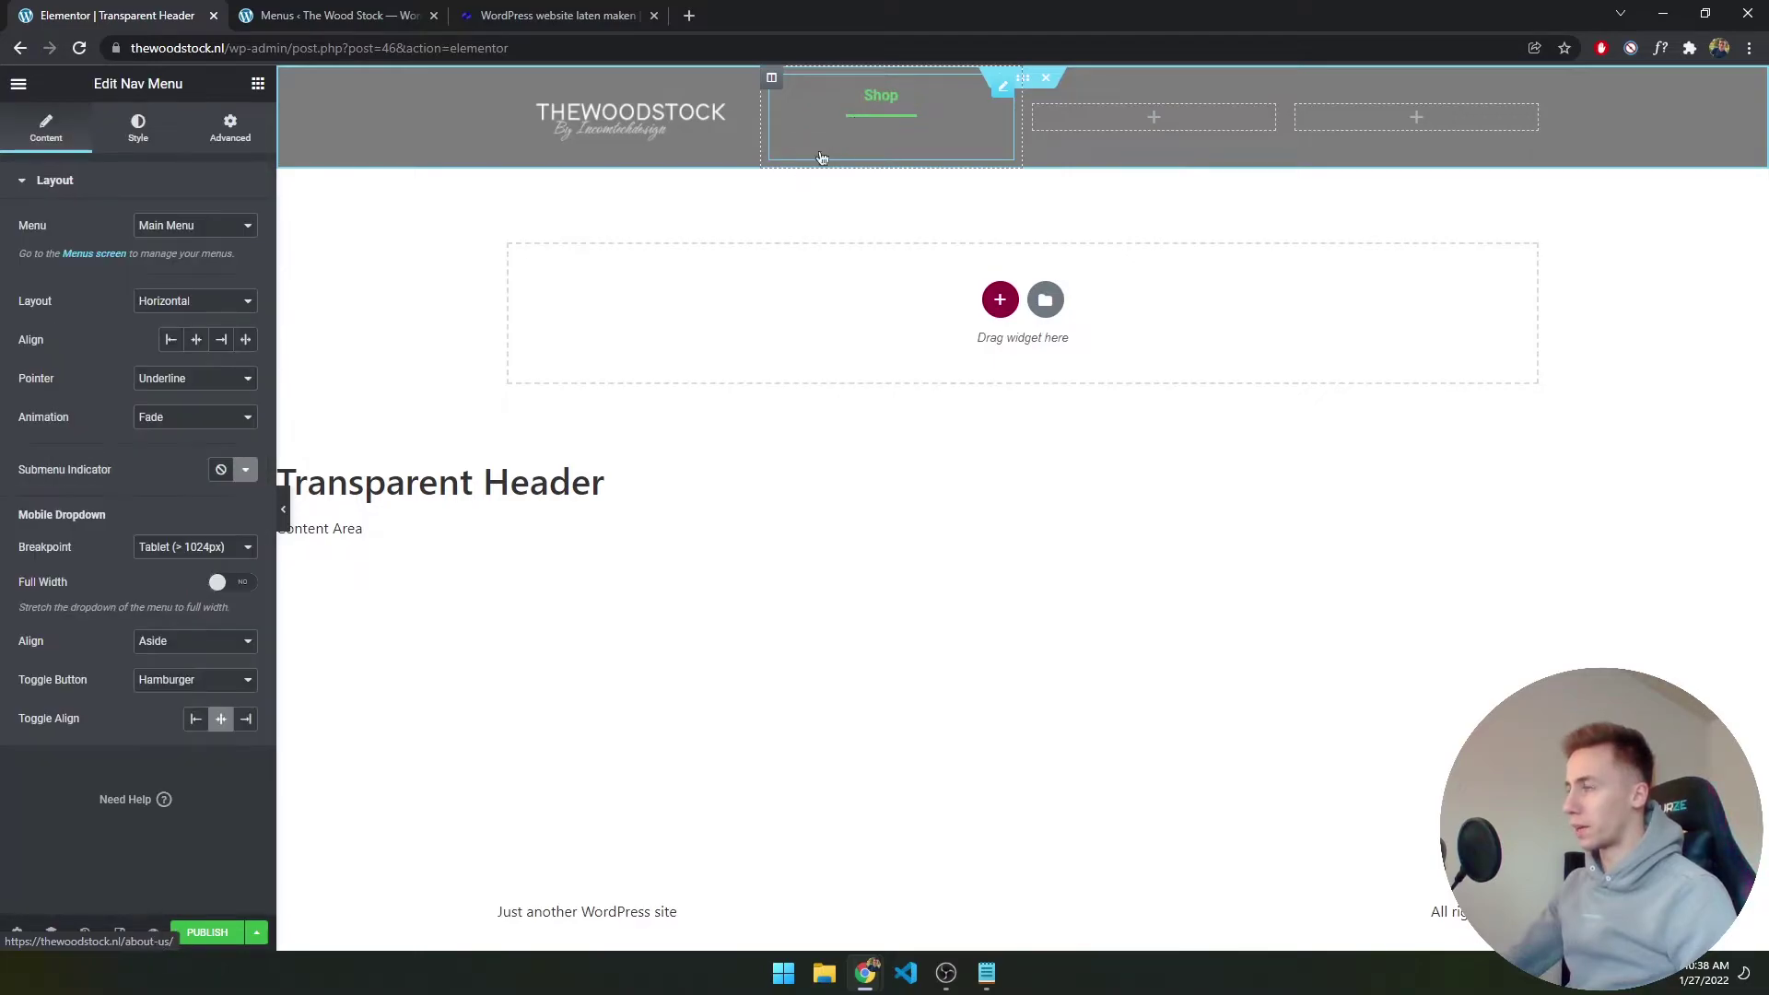
{"action": "left_click", "coordinate": [129, 131]}
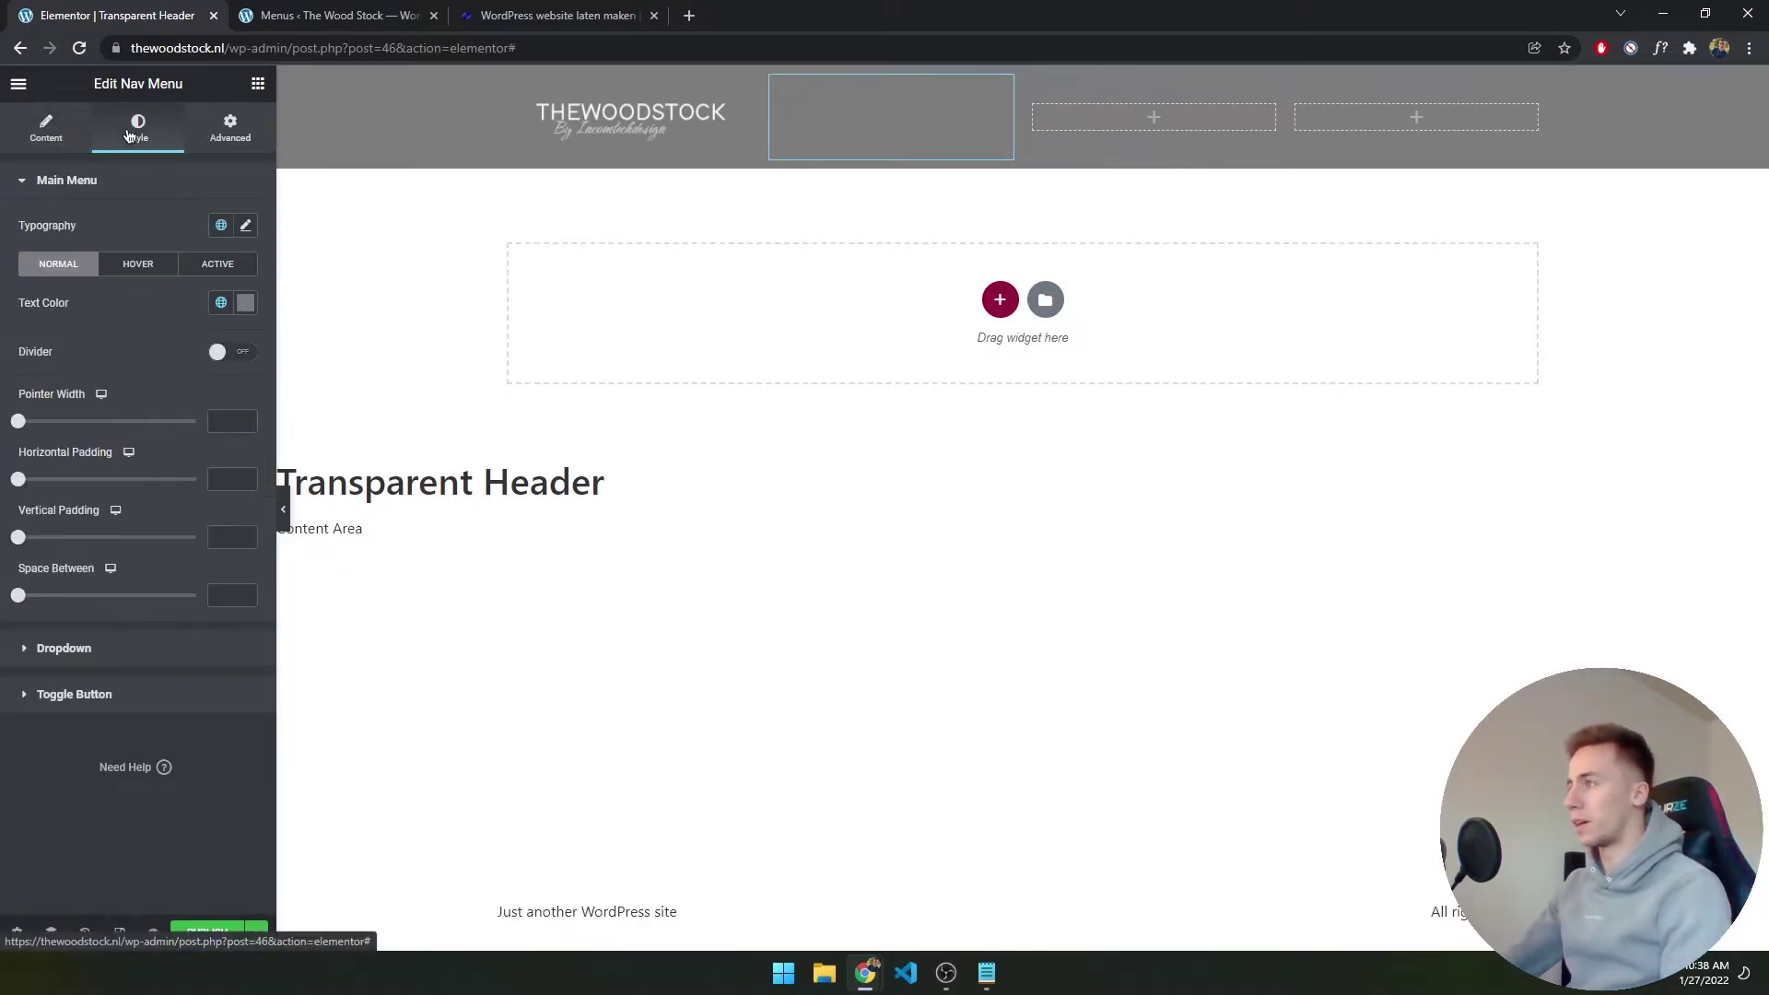
Switch to Notepad to check the menu font notes, shrinking its window and moving it aside
{"action": "left_click", "coordinate": [986, 973]}
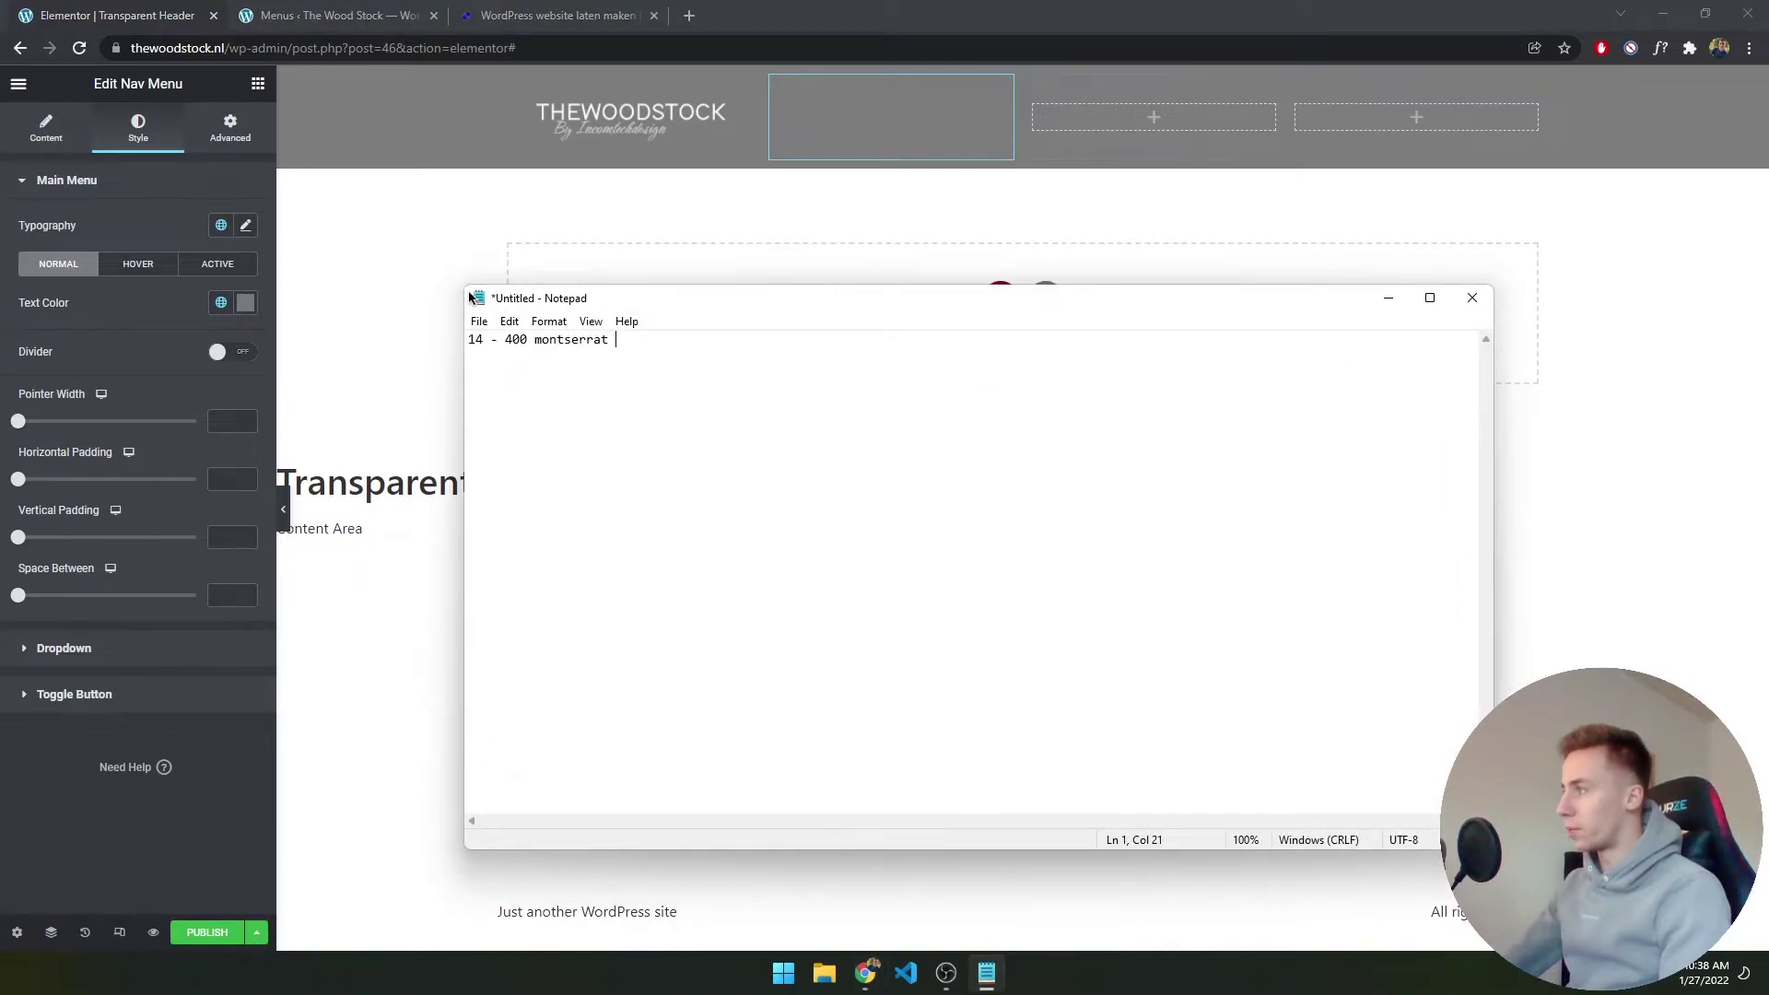
{"action": "left_click_drag", "start_coordinate": [468, 288], "coordinate": [1034, 362]}
{"action": "left_click_drag", "start_coordinate": [1197, 383], "coordinate": [1320, 370]}
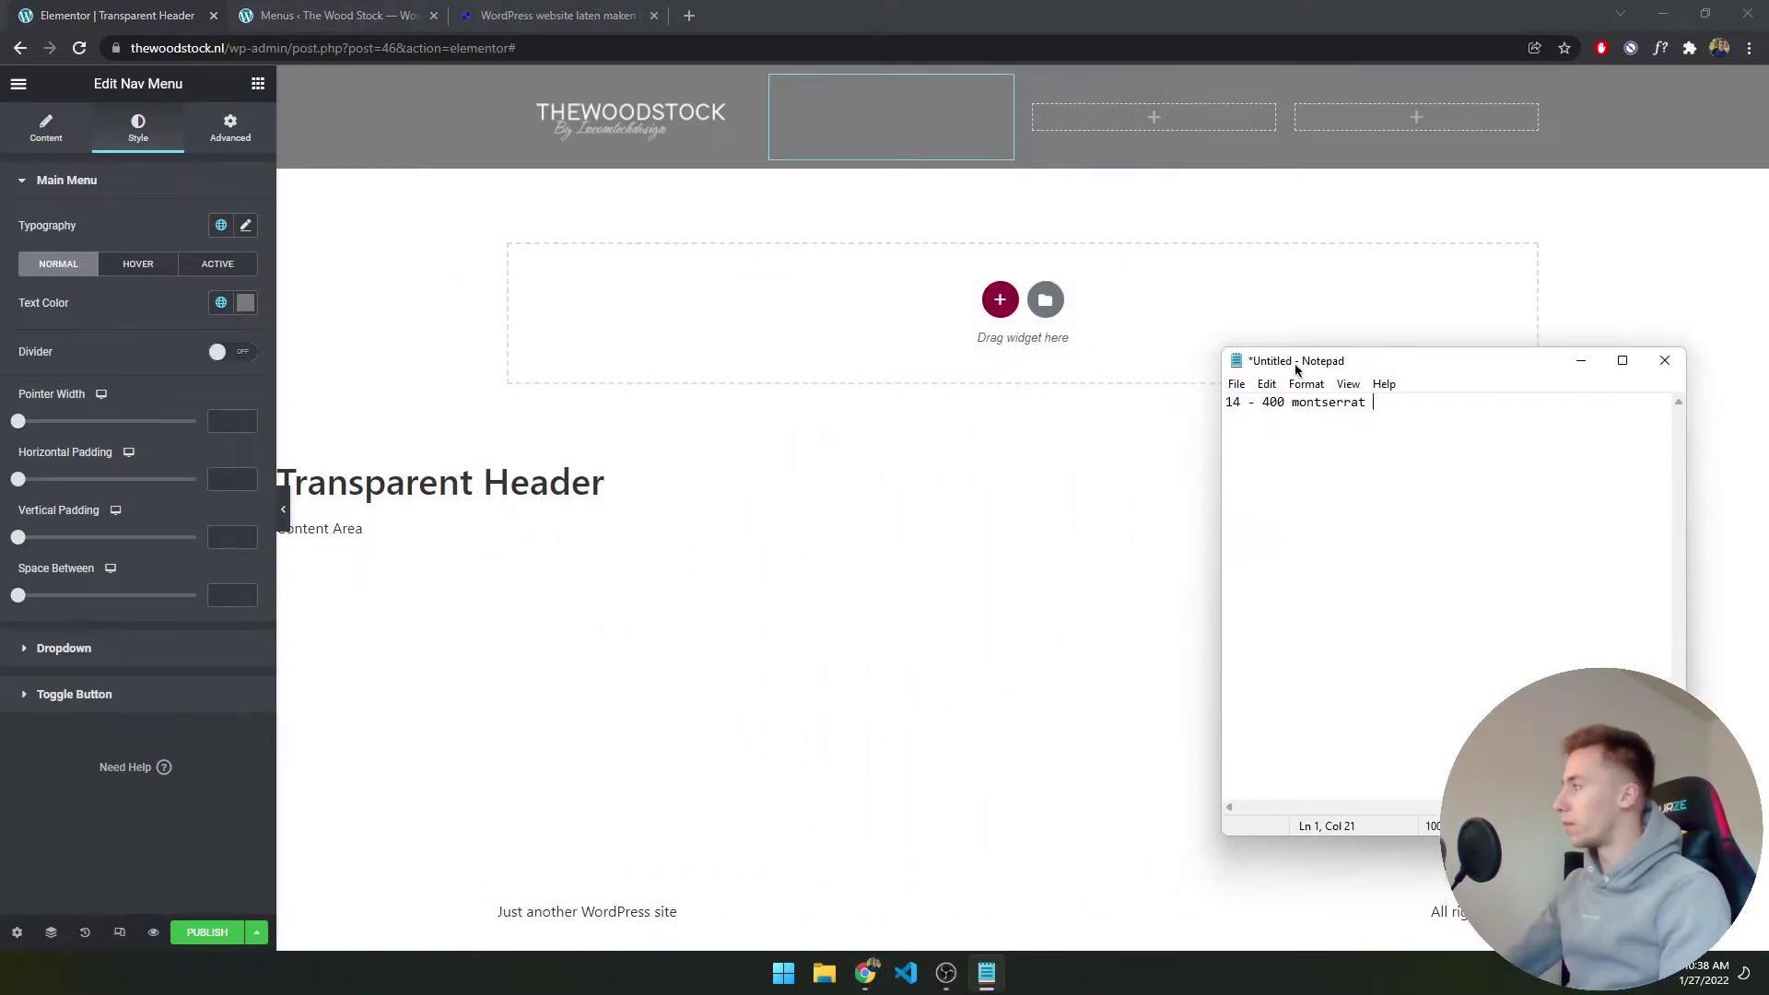
Set the Nav Menu's typography family to Montserrat
{"action": "left_click", "coordinate": [245, 225]}
{"action": "left_click", "coordinate": [187, 310]}
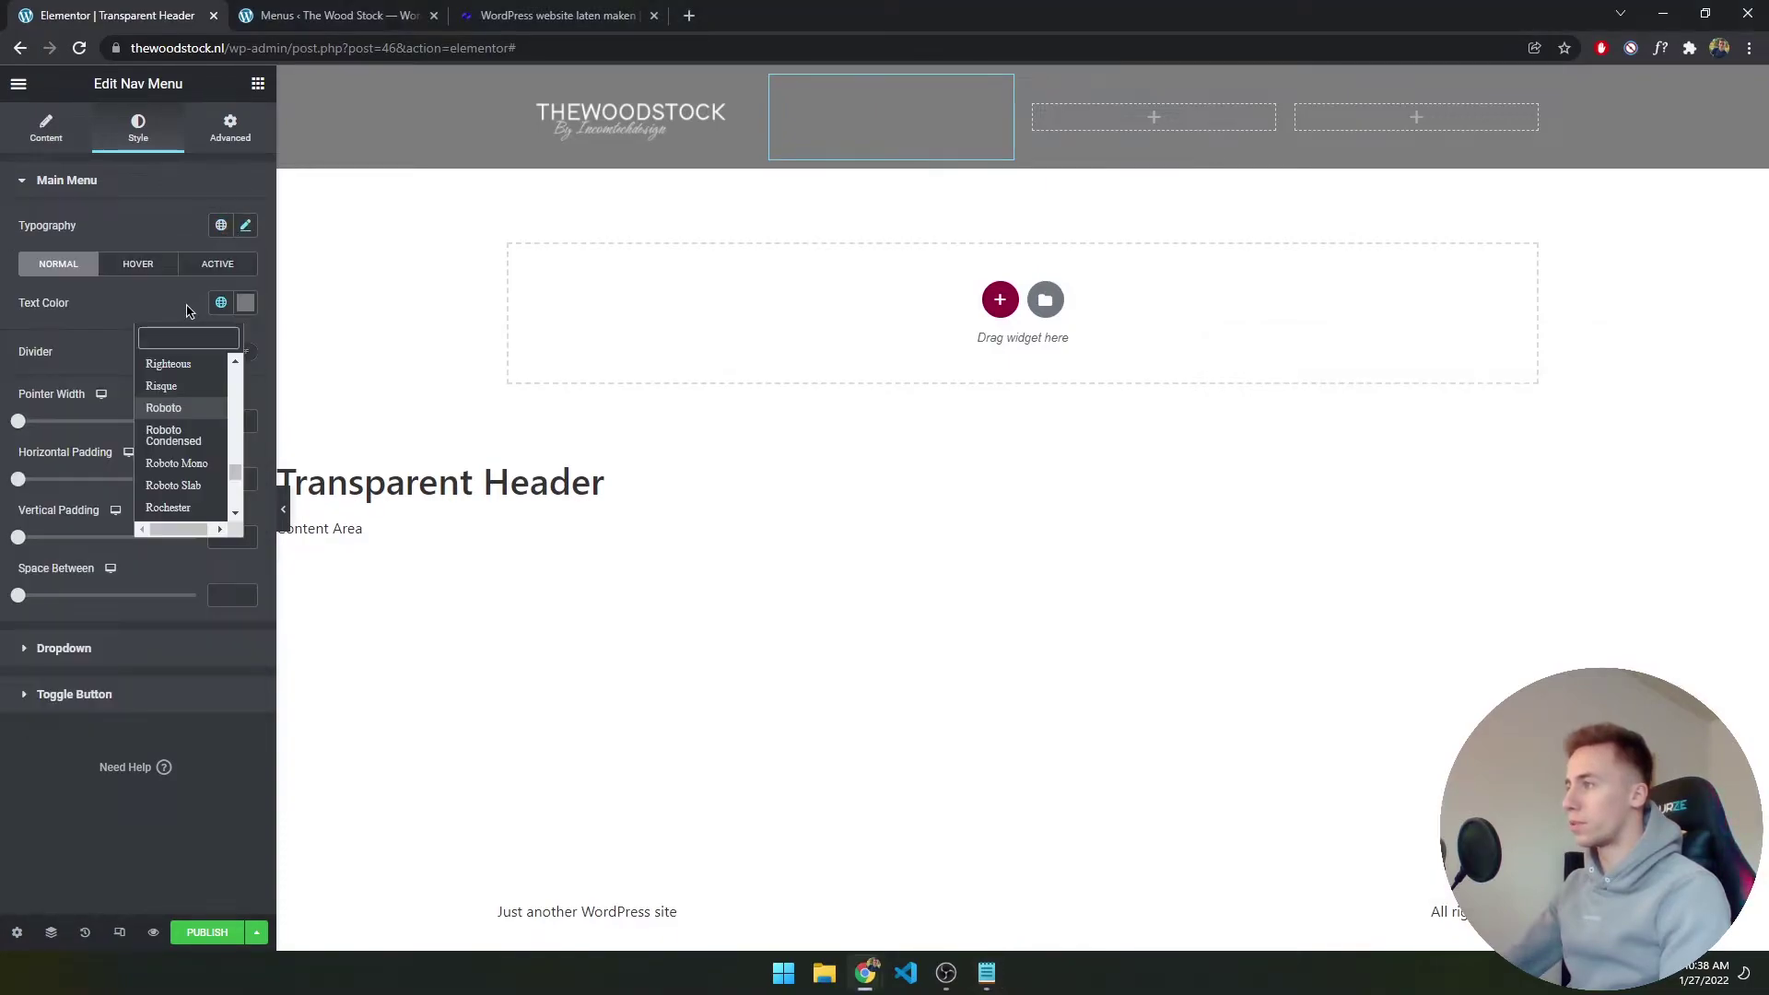
{"action": "left_click", "coordinate": [245, 225]}
{"action": "left_click", "coordinate": [187, 310]}
{"action": "type", "text": "mont"}
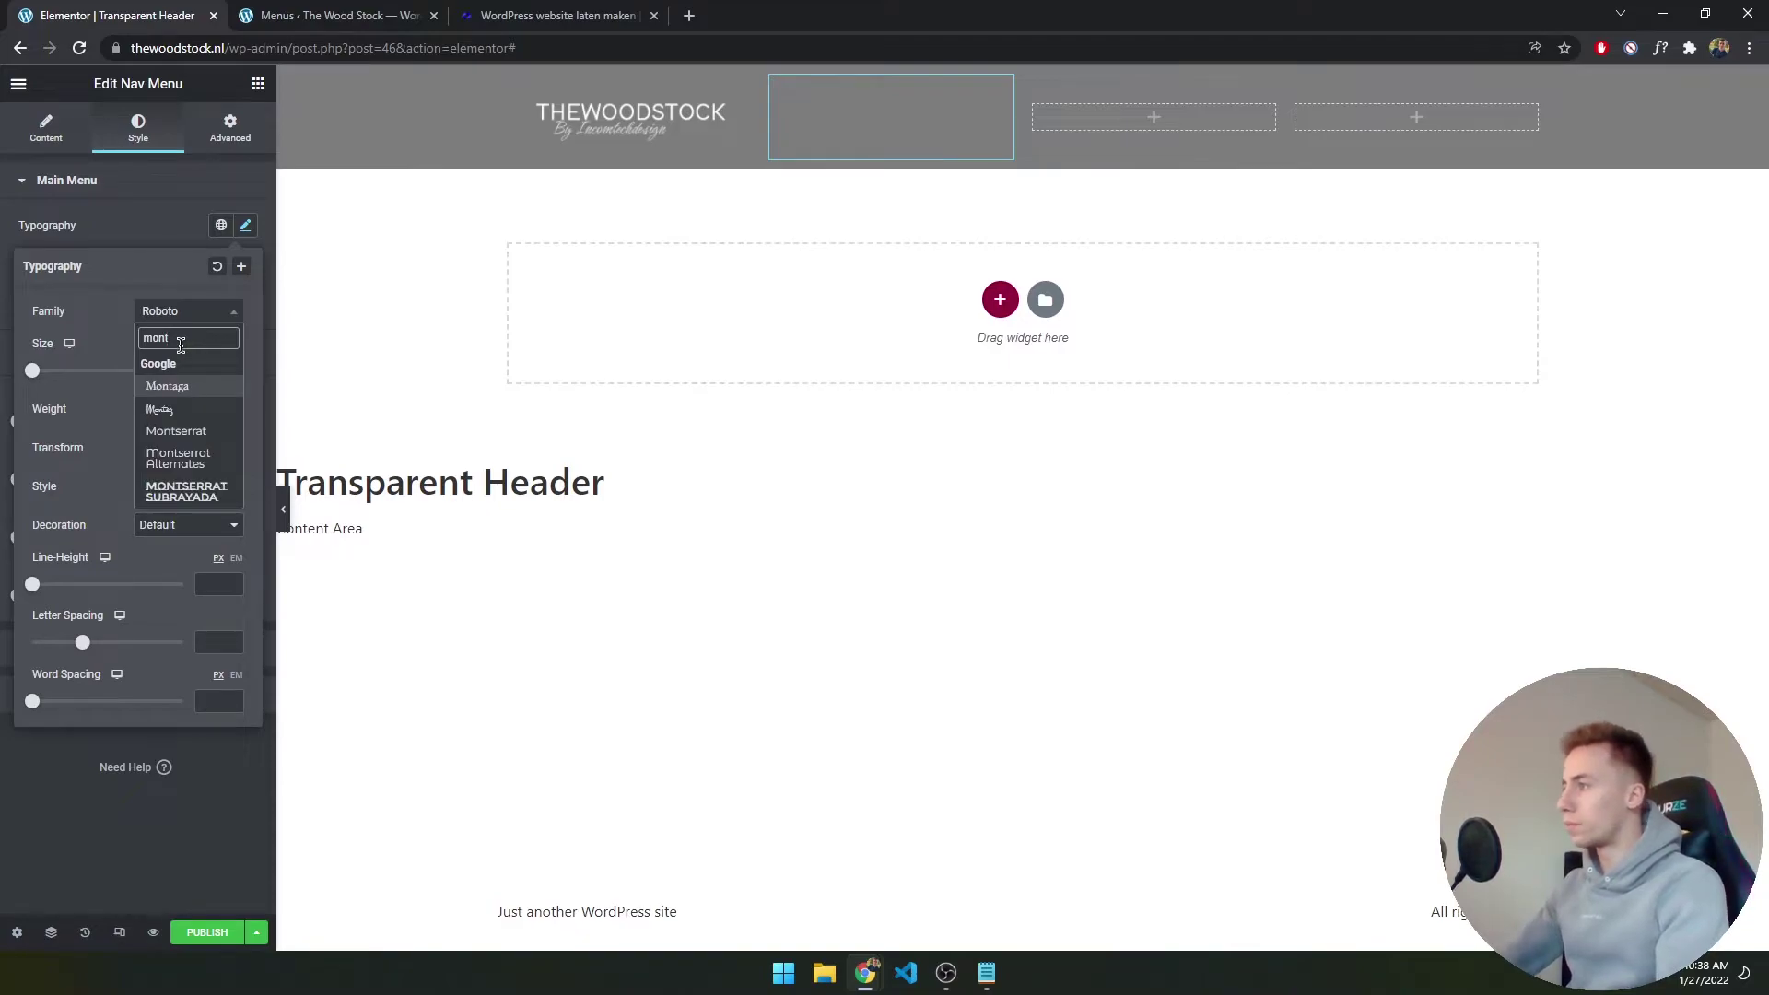
{"action": "left_click", "coordinate": [176, 430]}
{"action": "left_click", "coordinate": [247, 224]}
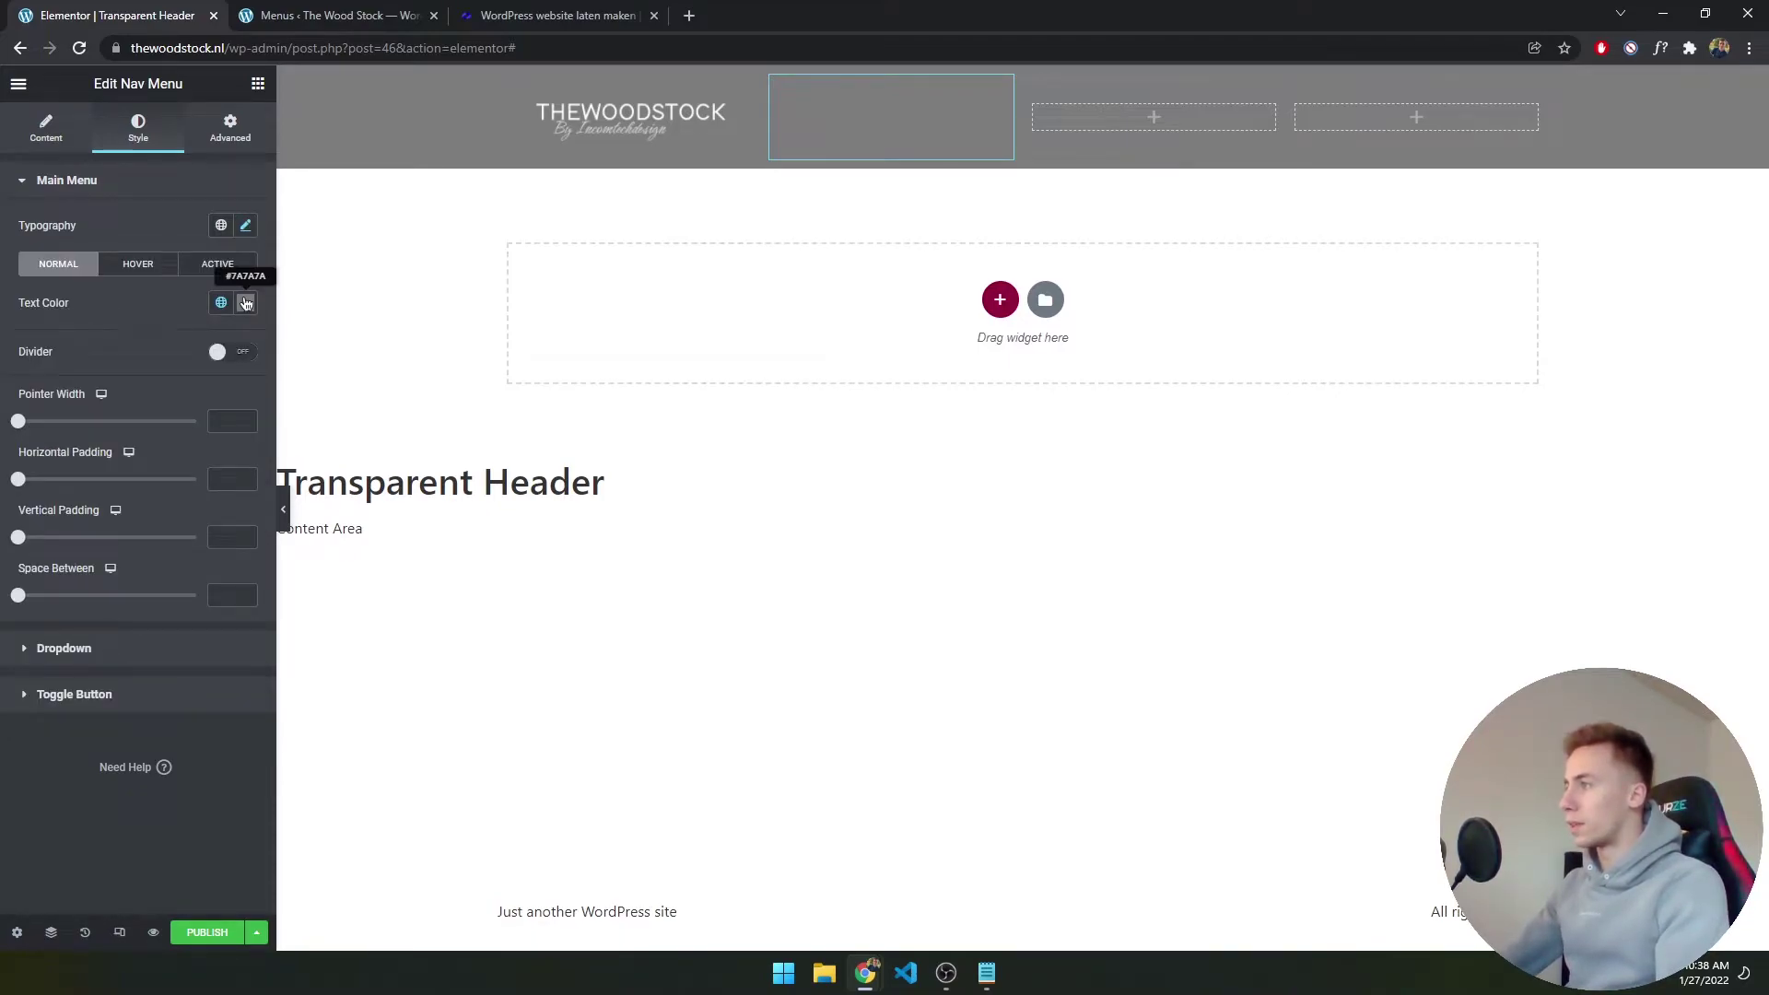
Set the menu items' normal text color to white, #FFFFFF
{"action": "left_click", "coordinate": [245, 302]}
{"action": "left_click_drag", "start_coordinate": [181, 422], "coordinate": [33, 371]}
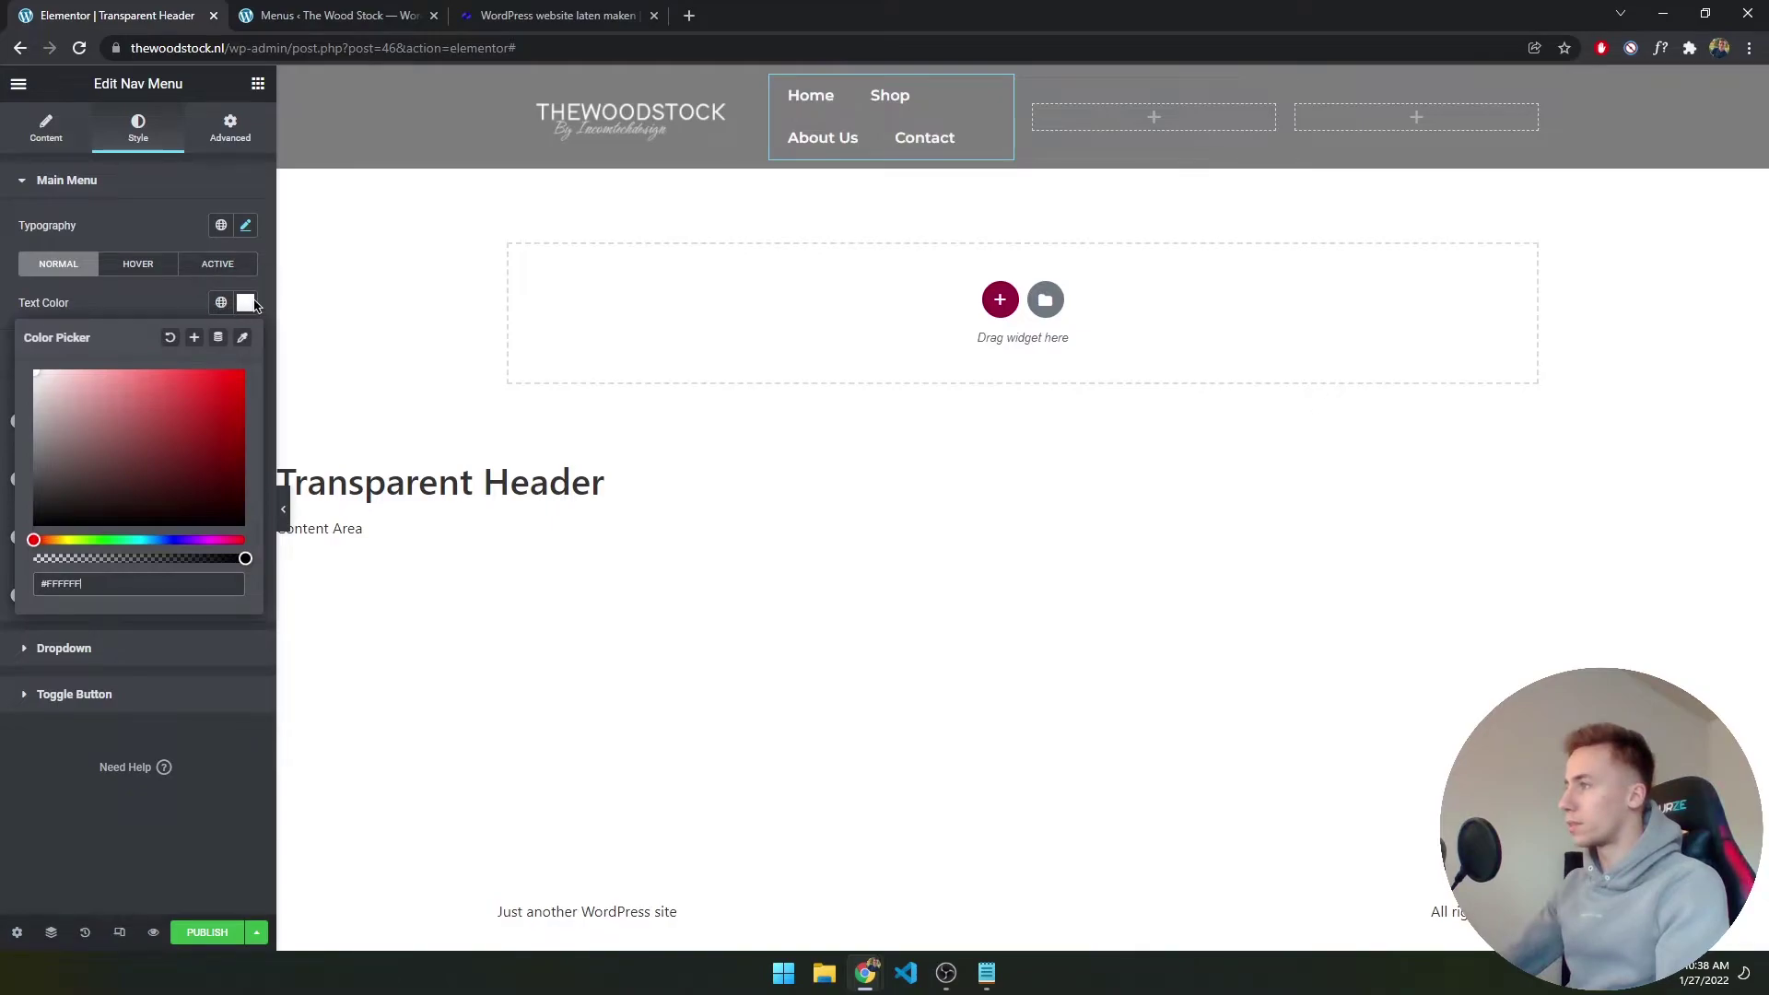
{"action": "left_click", "coordinate": [175, 293]}
Set the menu font weight to 400 and size to 14 px, checking them against the Notepad notes
{"action": "left_click", "coordinate": [255, 225]}
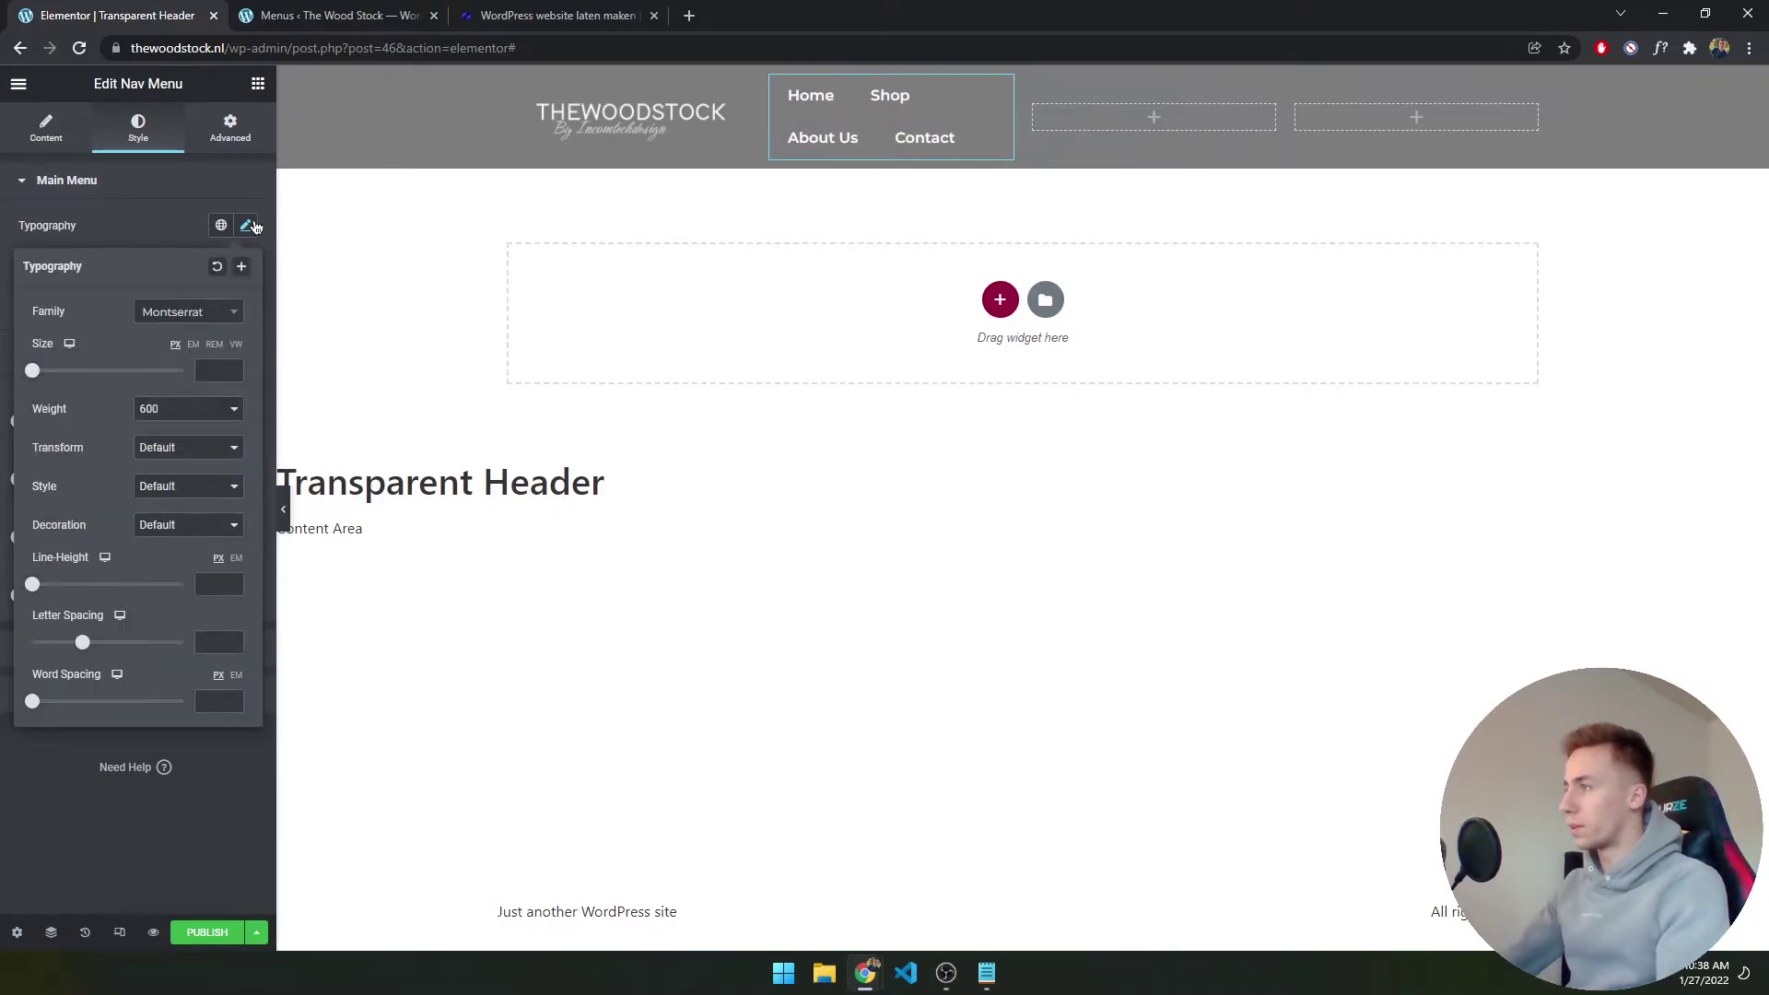
{"action": "left_click", "coordinate": [199, 408]}
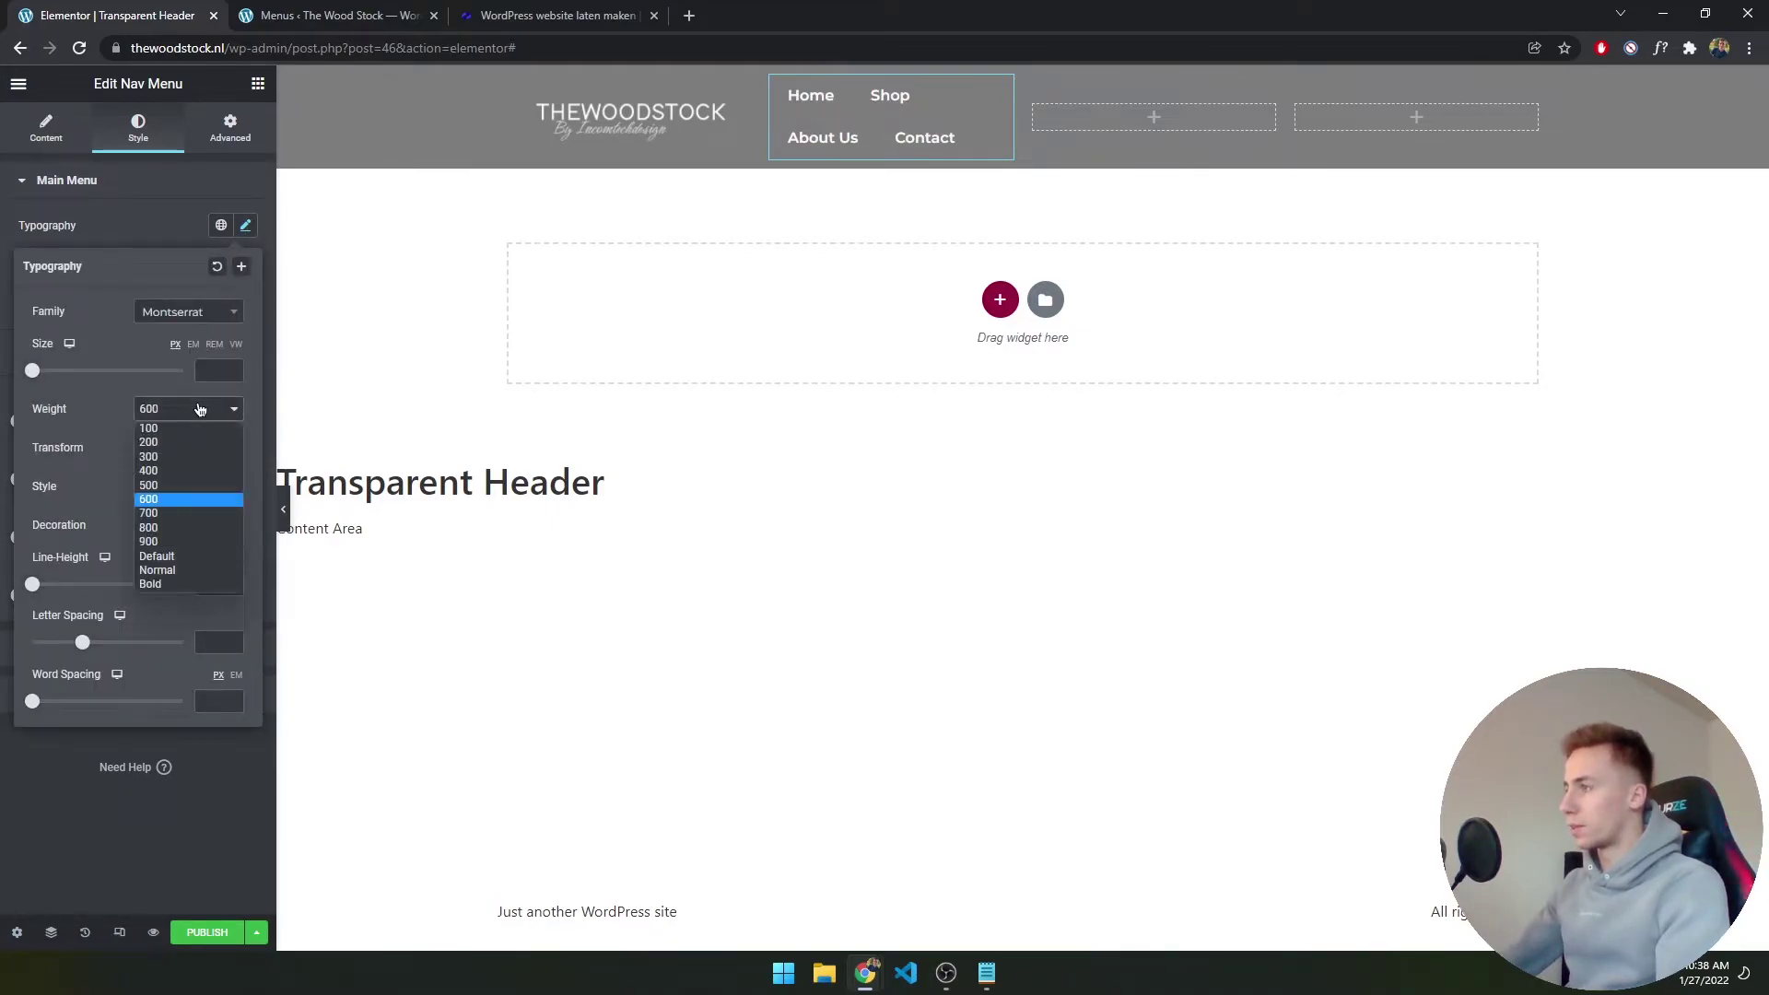
{"action": "left_click", "coordinate": [187, 471]}
{"action": "type", "text": "14"}
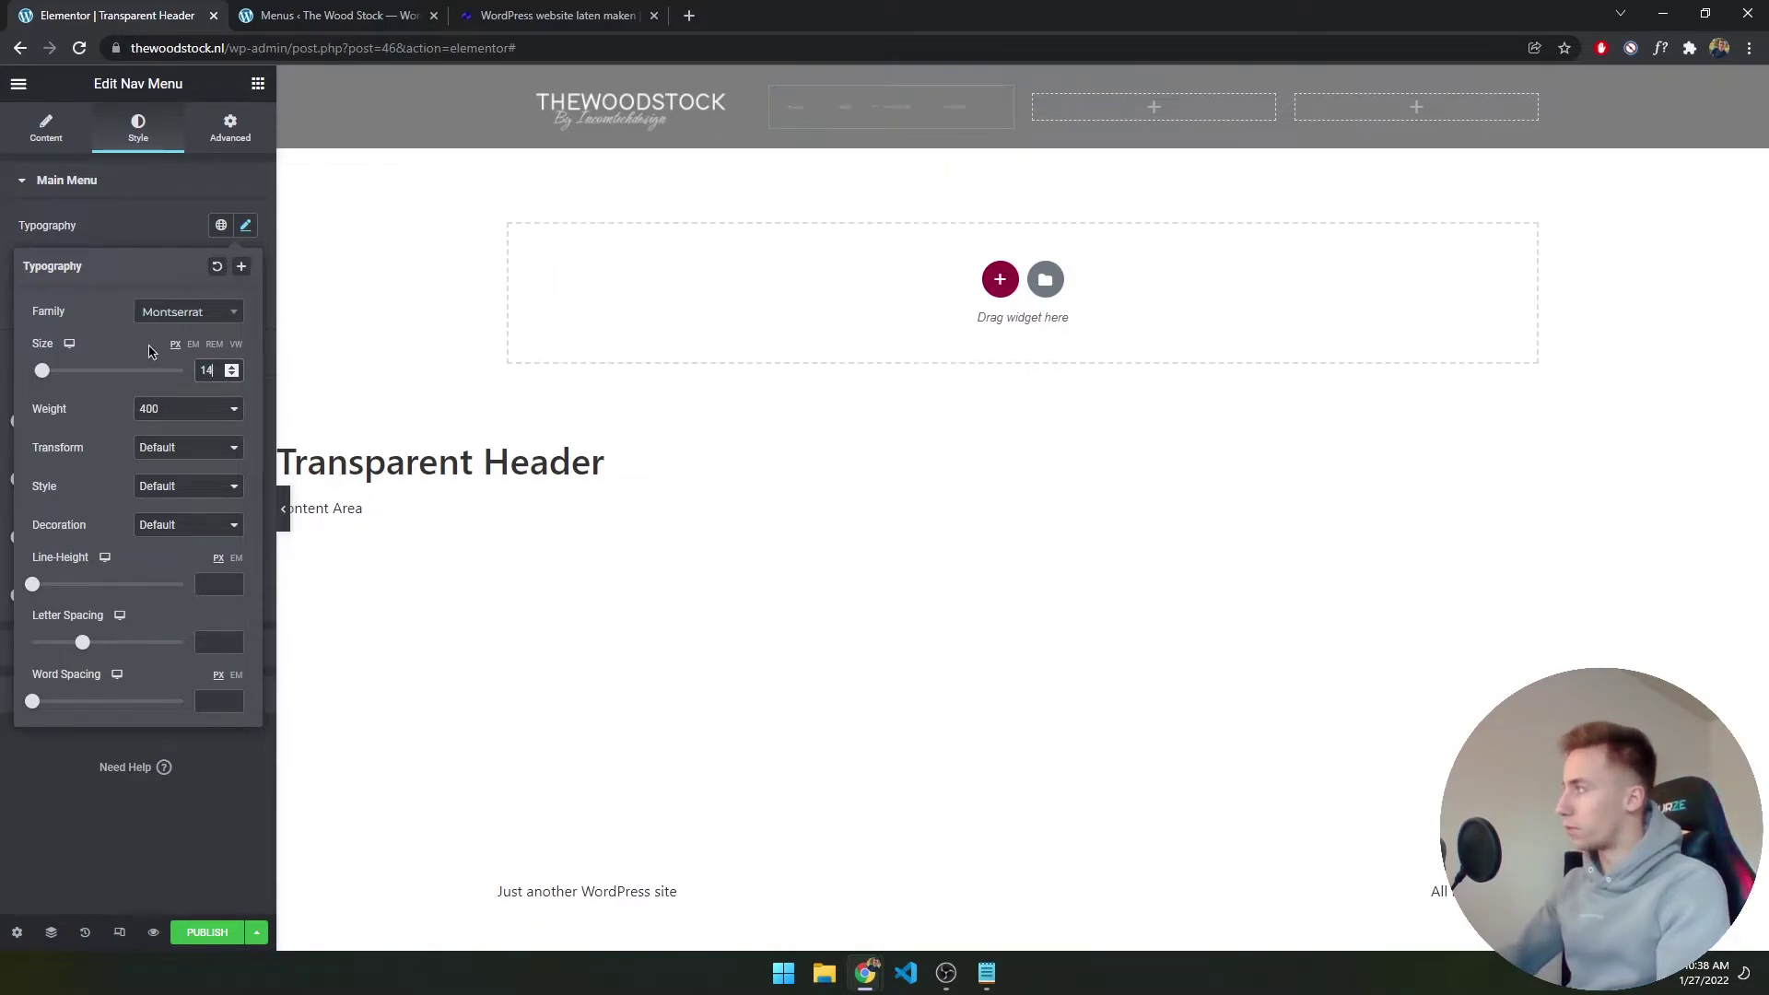
{"action": "left_click", "coordinate": [987, 977]}
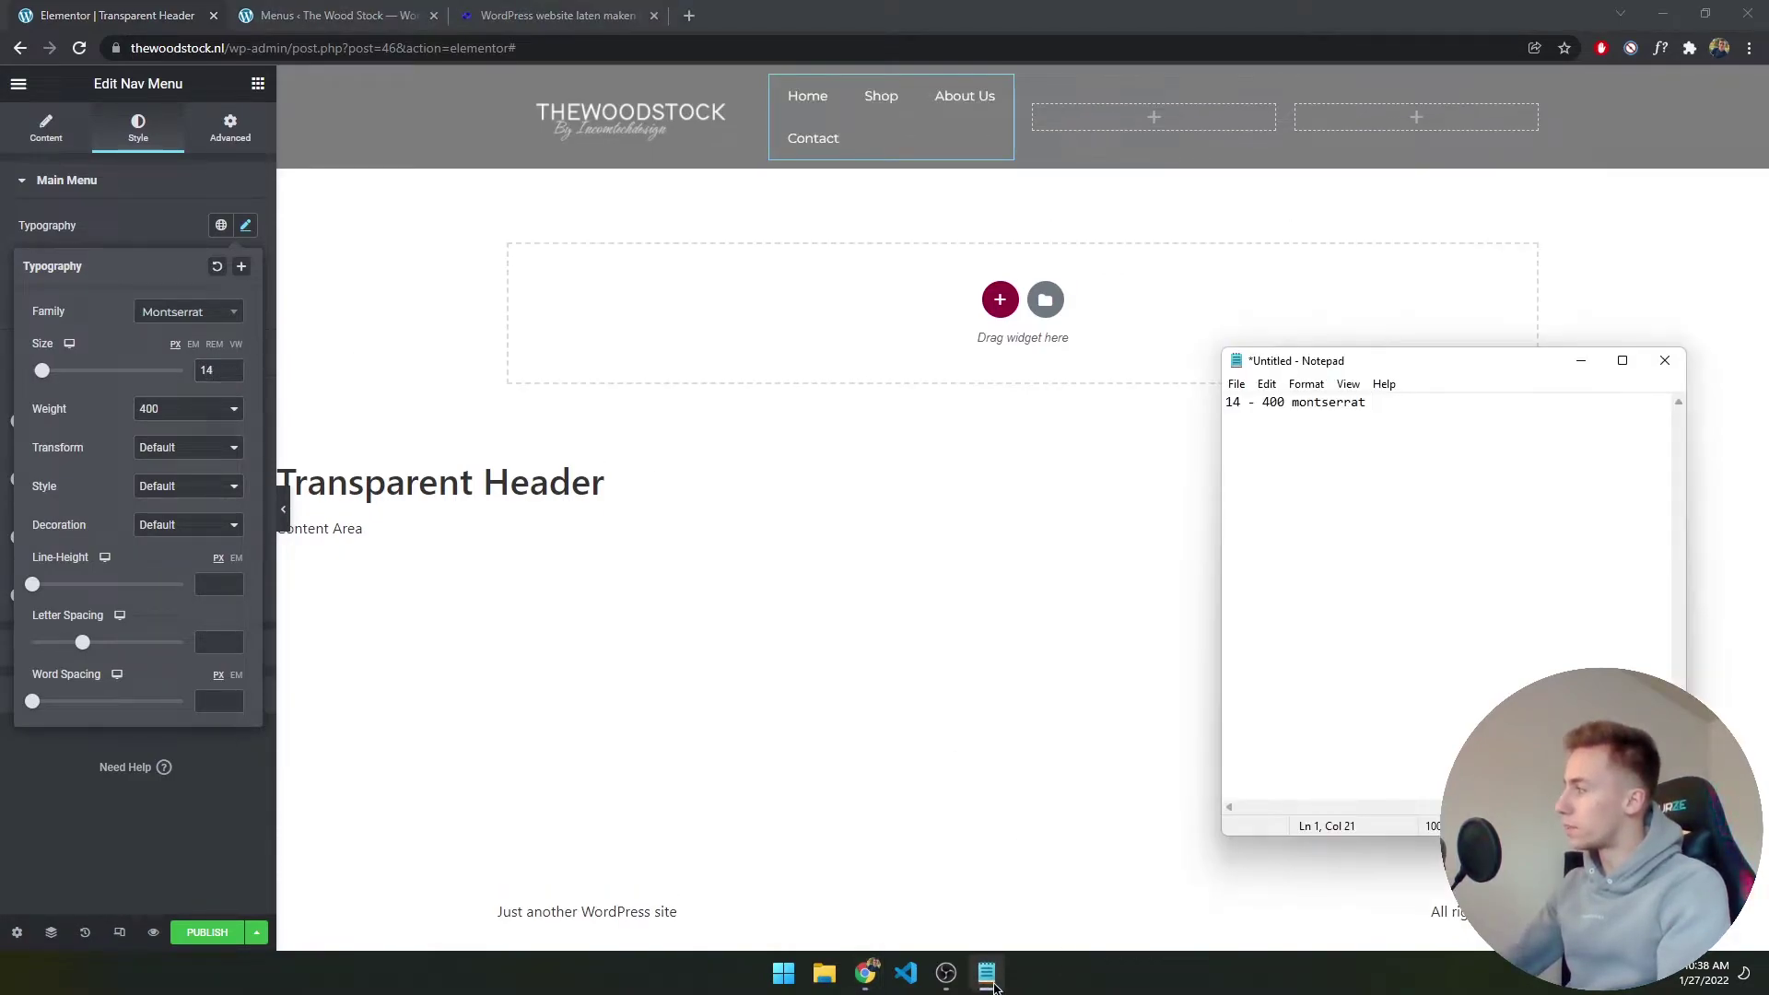
{"action": "left_click", "coordinate": [988, 977]}
{"action": "left_click", "coordinate": [246, 224]}
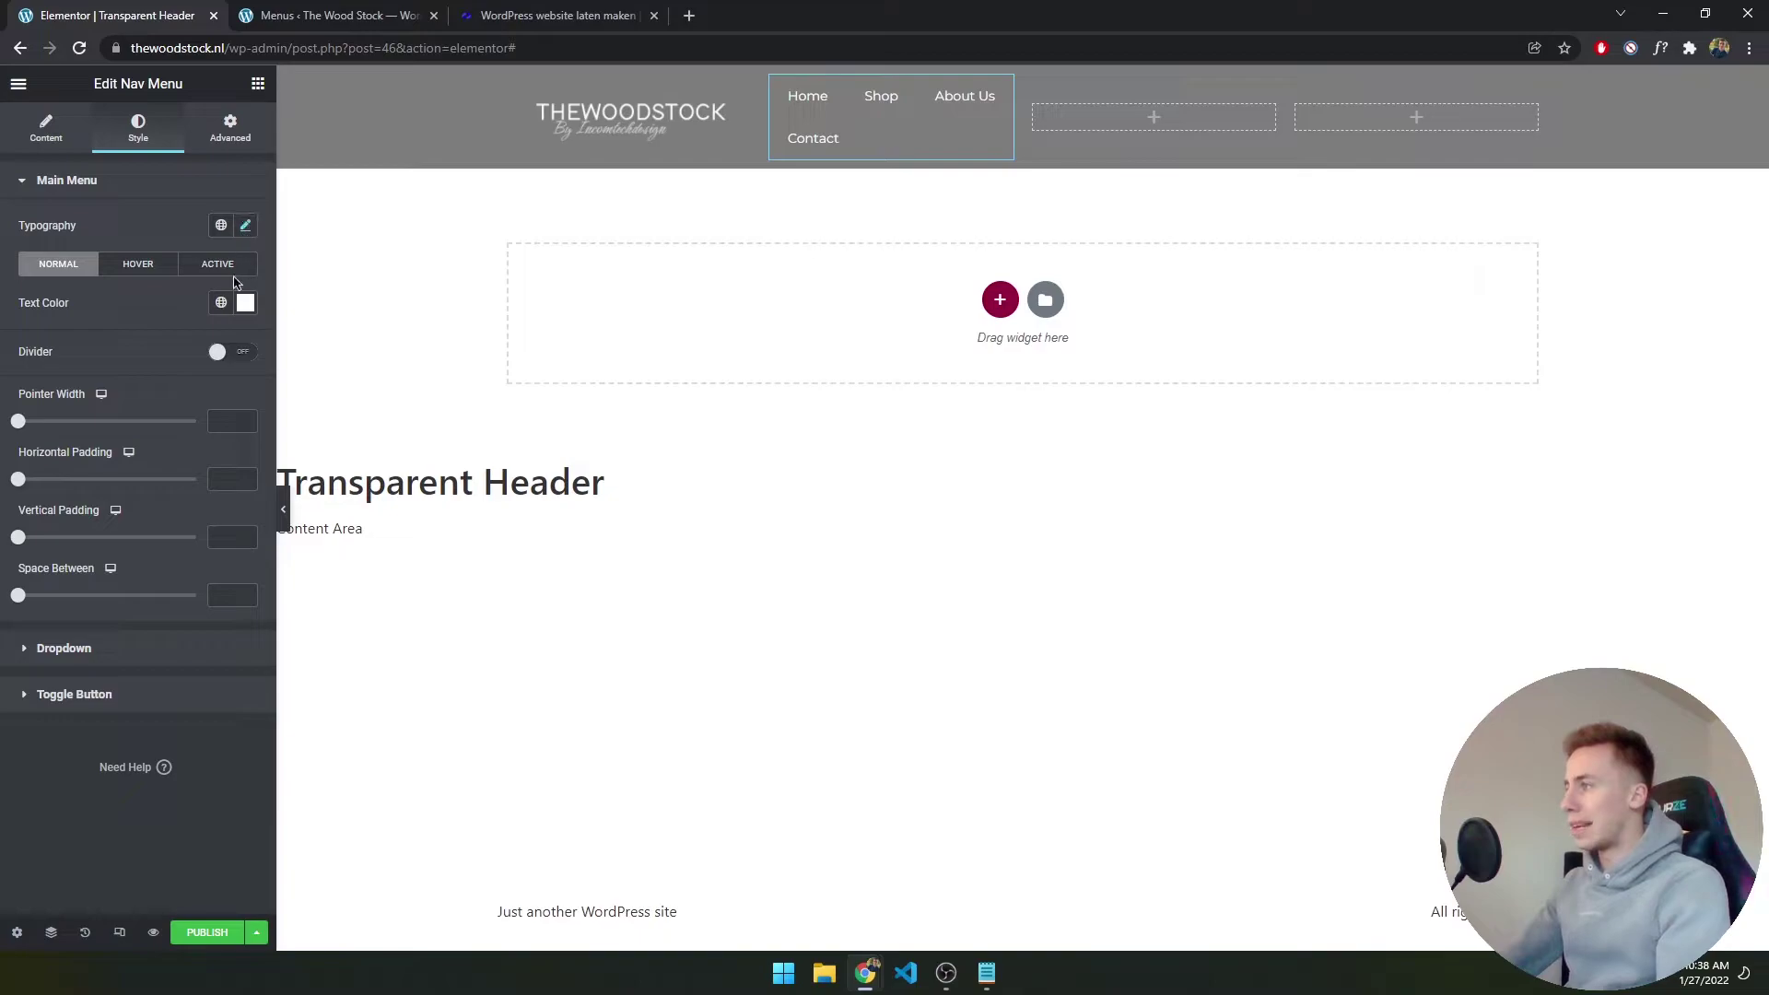
Transform the menu item text to Uppercase in the Nav Menu's typography
{"action": "left_click", "coordinate": [246, 225]}
{"action": "left_click", "coordinate": [211, 448]}
{"action": "left_click", "coordinate": [164, 479]}
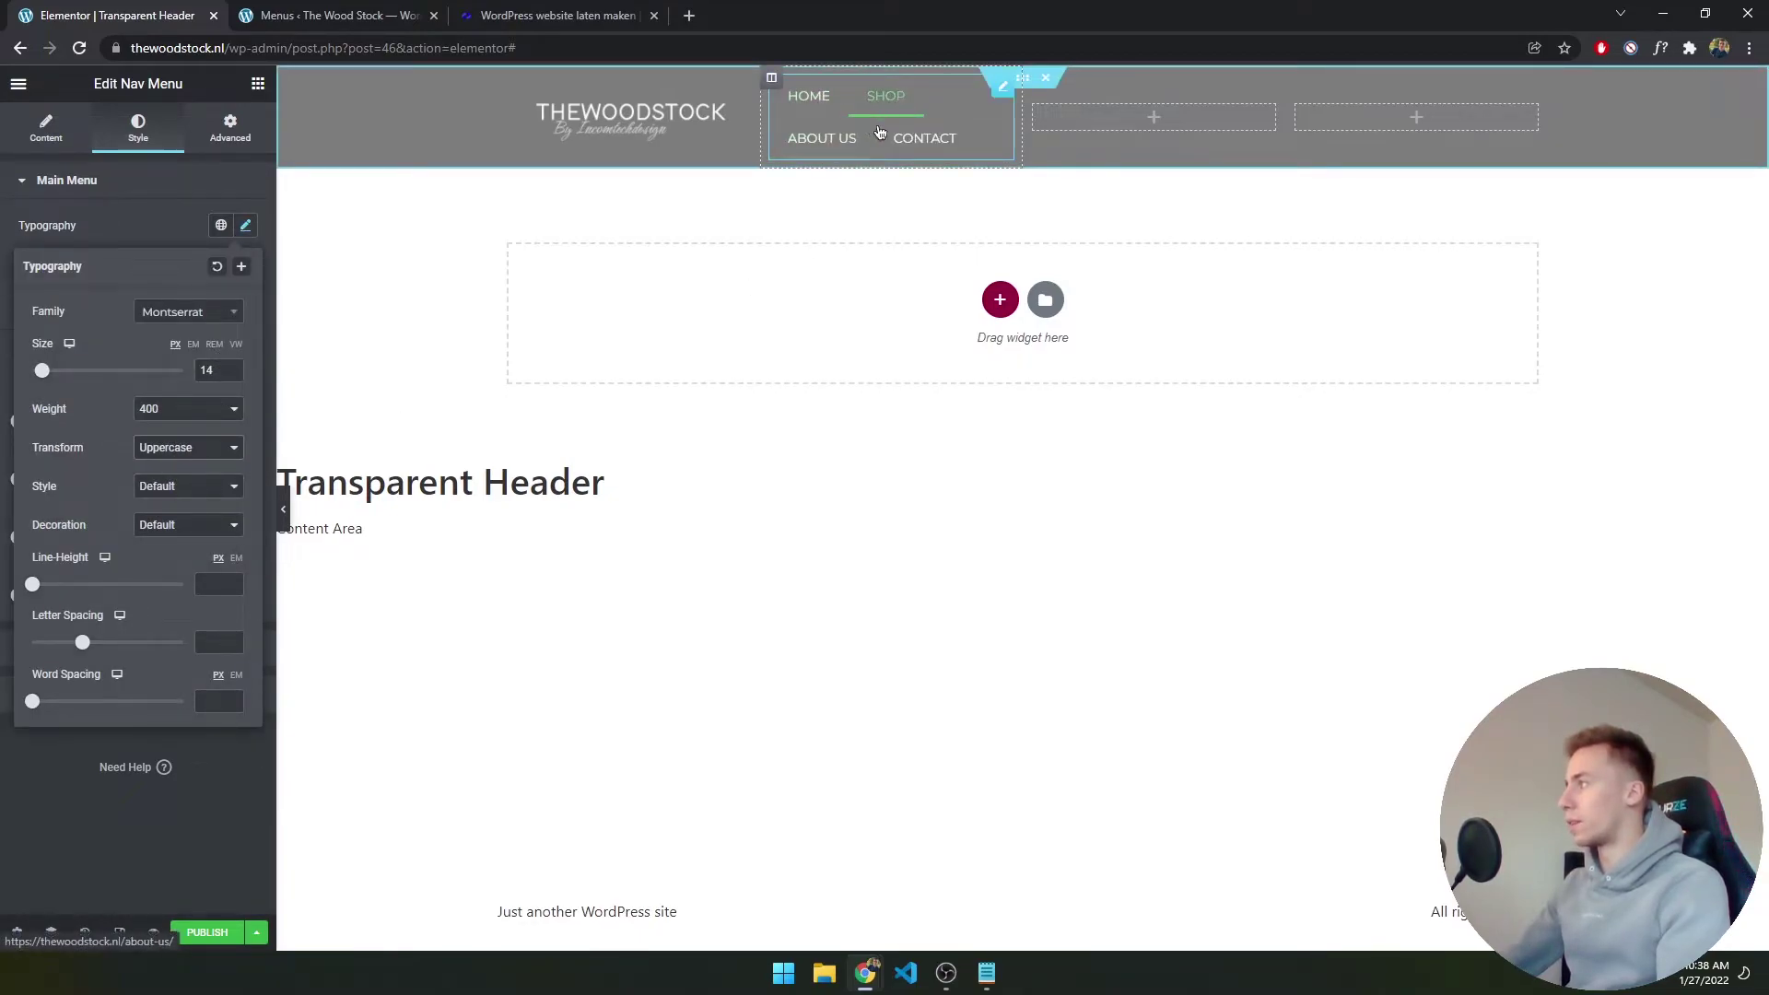
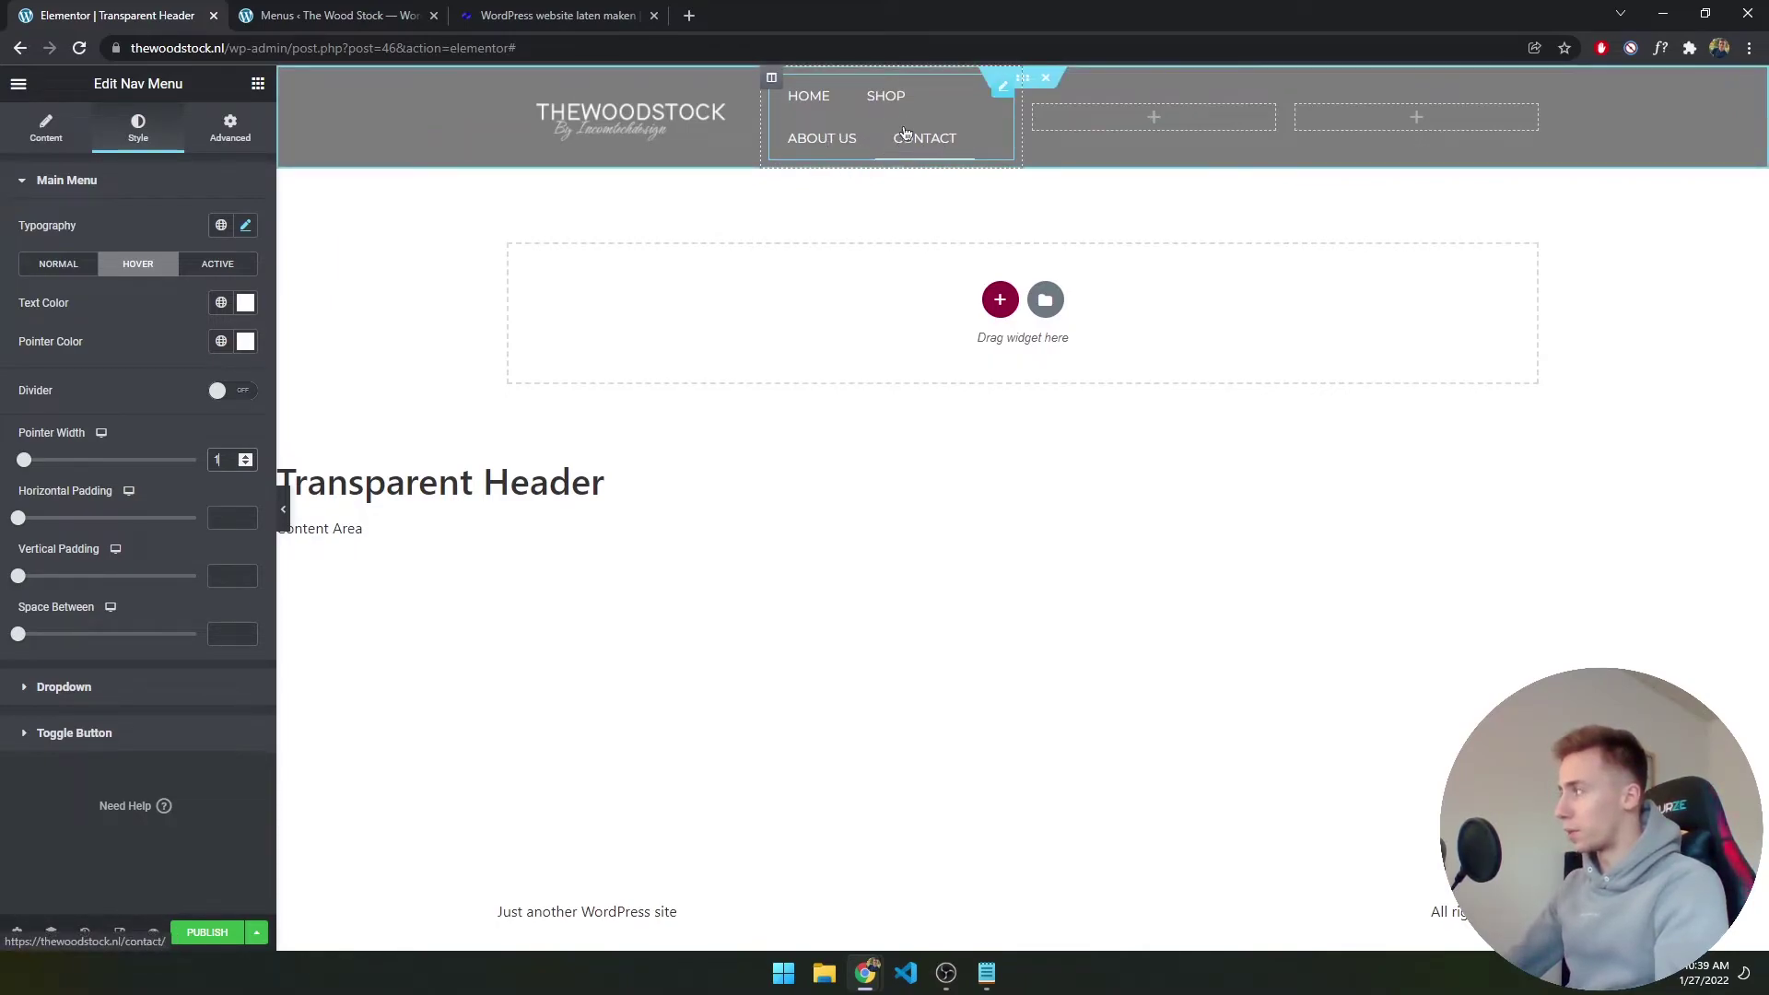
Delete the empty third column from the header section and set the section's structure to 25, 50, 25
{"action": "left_click", "coordinate": [1026, 78]}
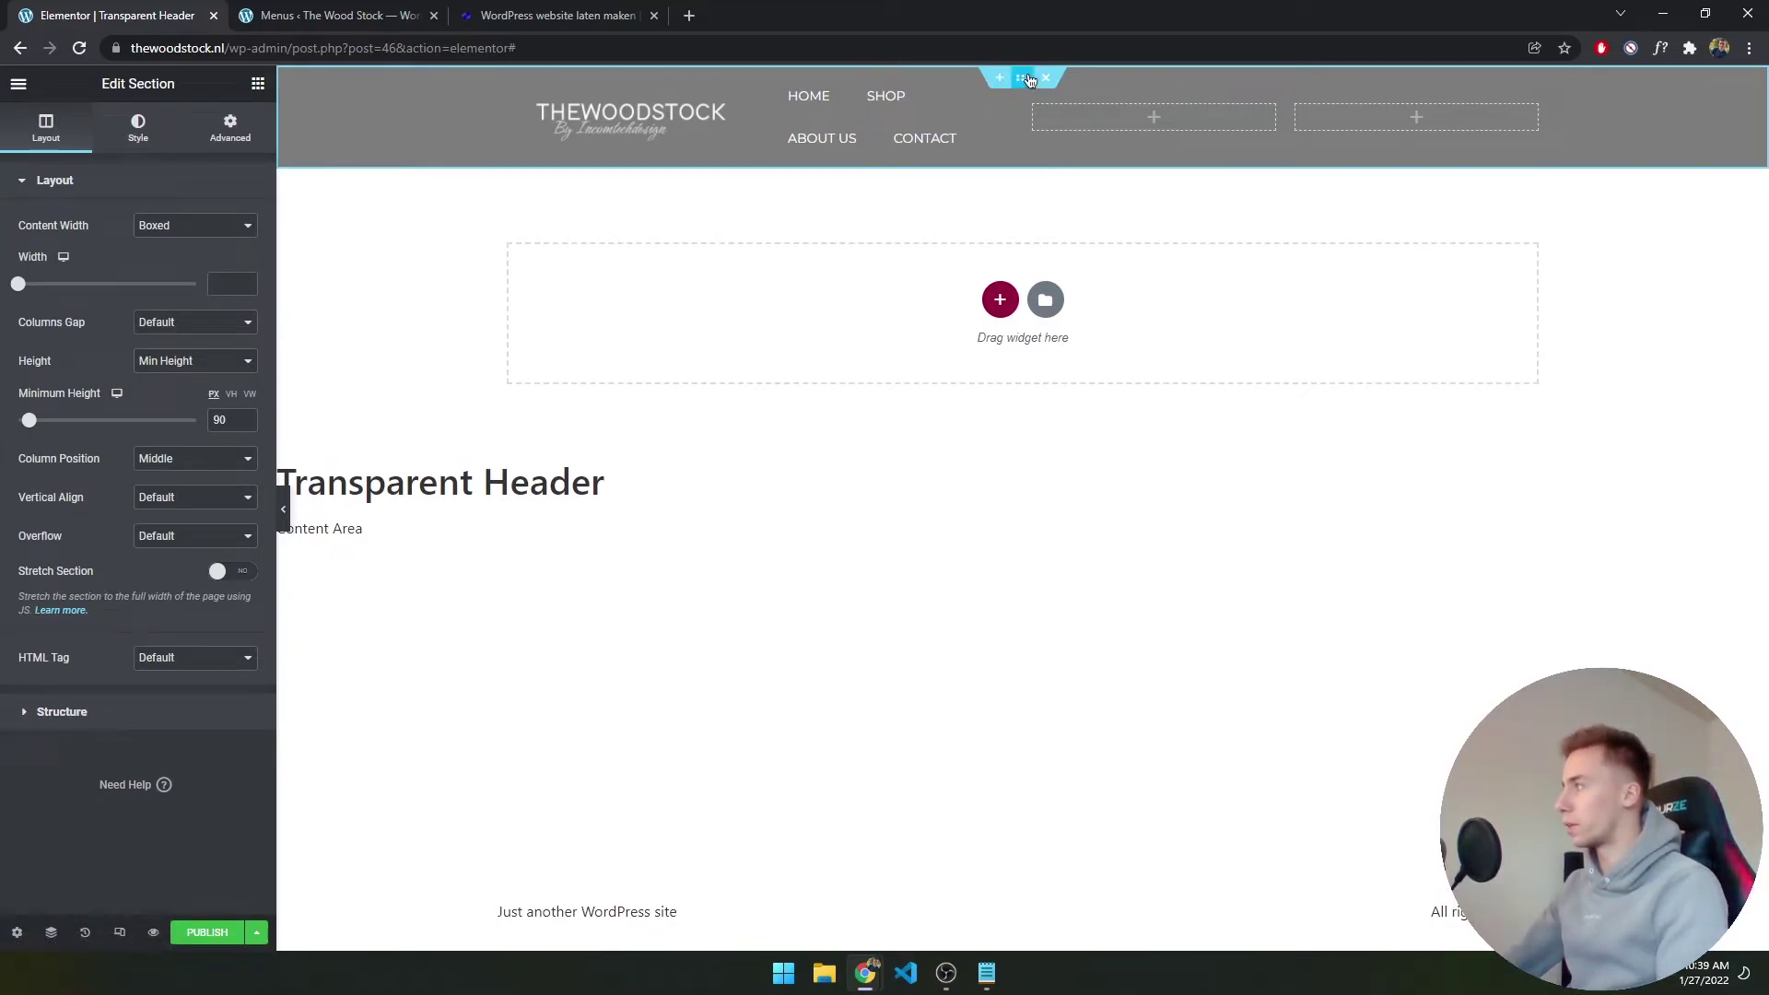
{"action": "left_click", "coordinate": [98, 714]}
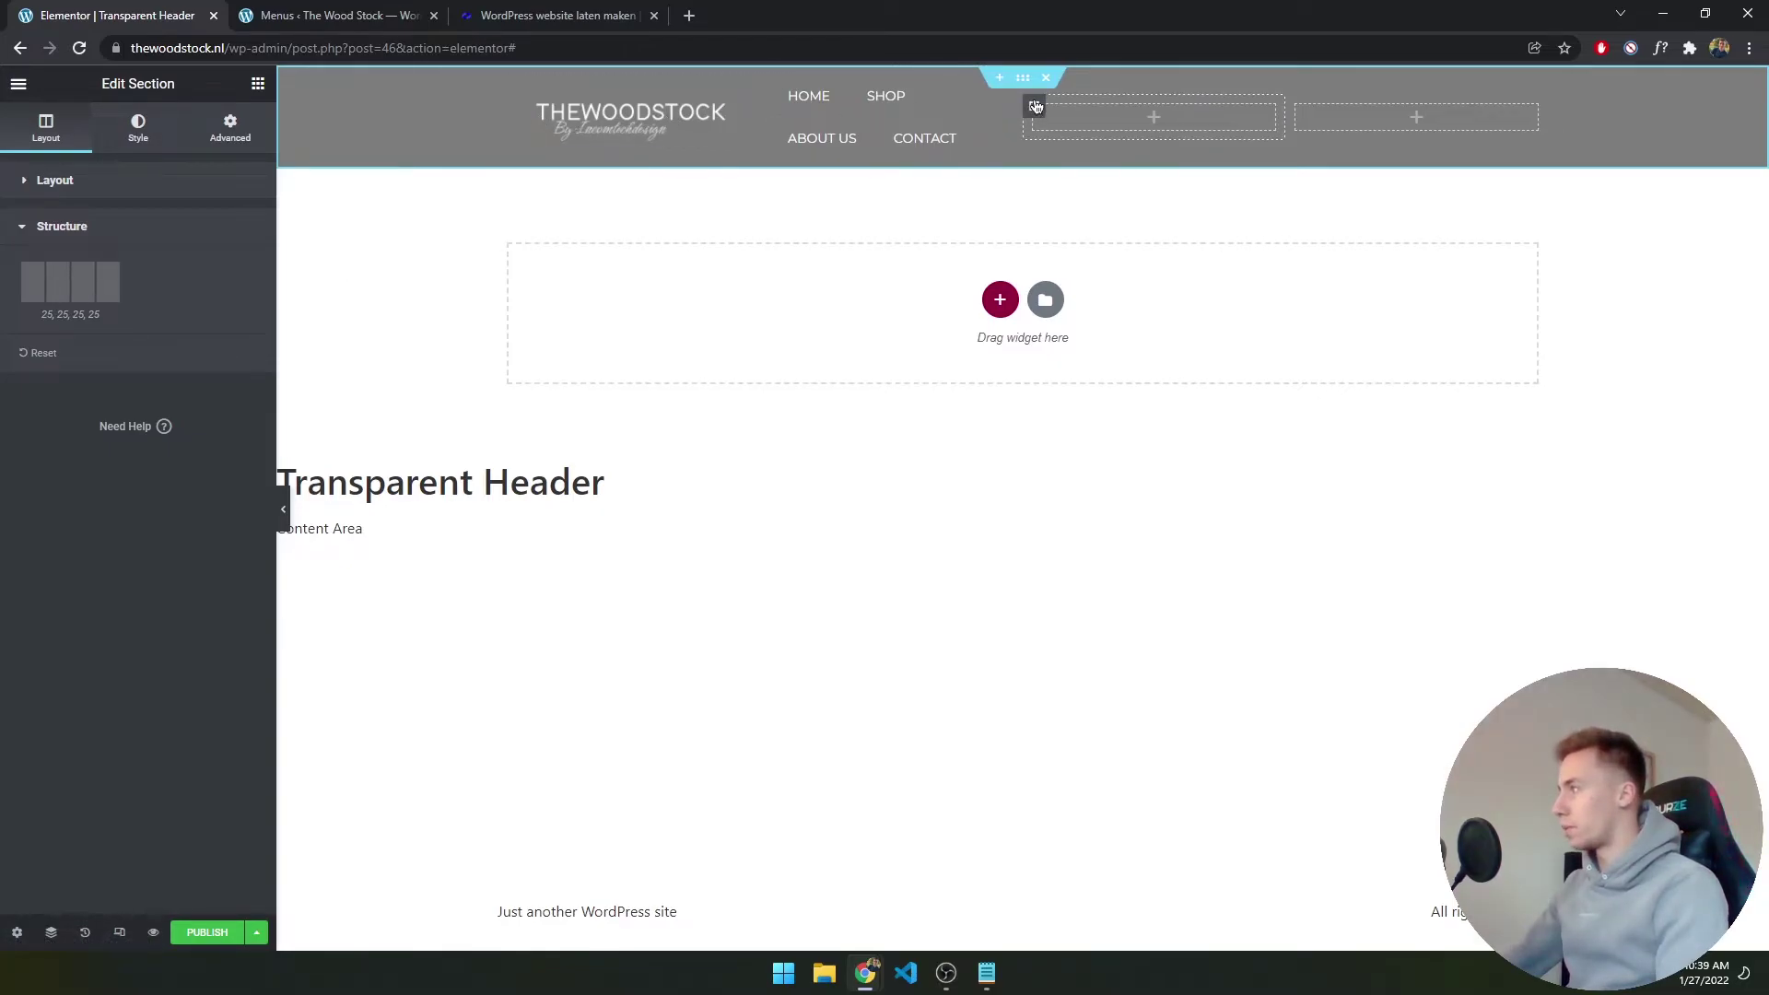
{"action": "right_click", "coordinate": [1034, 106]}
{"action": "left_click", "coordinate": [1093, 365]}
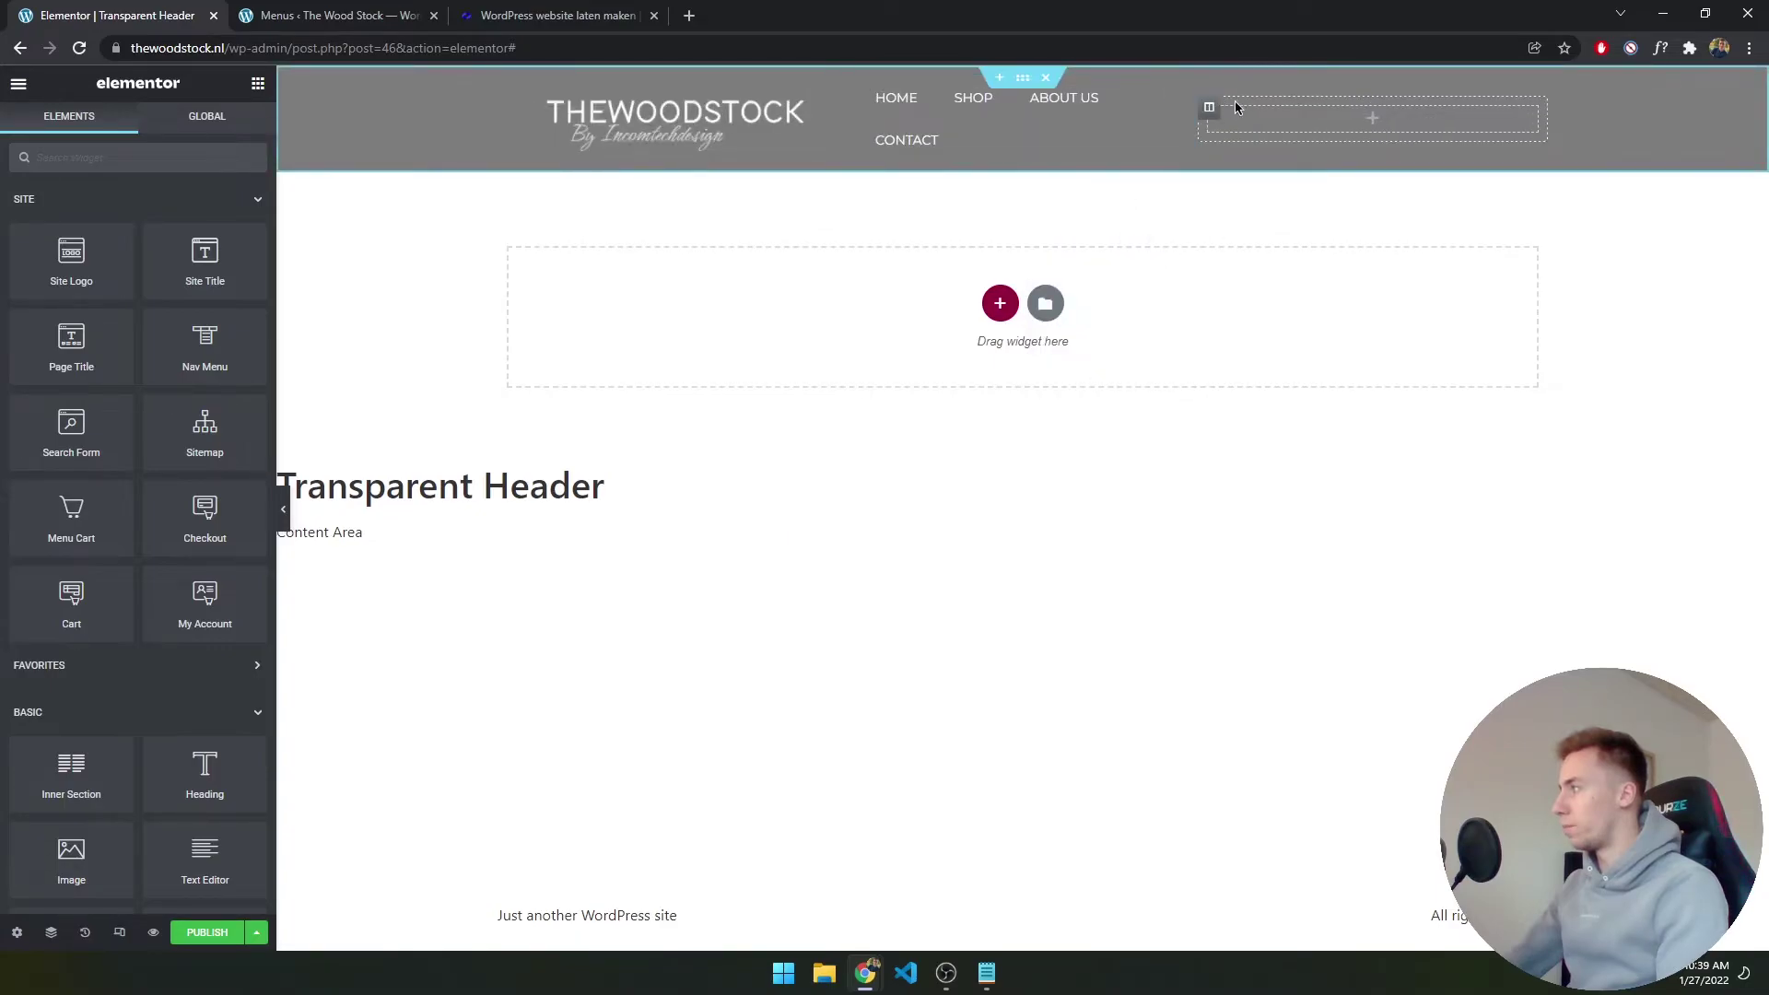
{"action": "left_click", "coordinate": [1023, 77]}
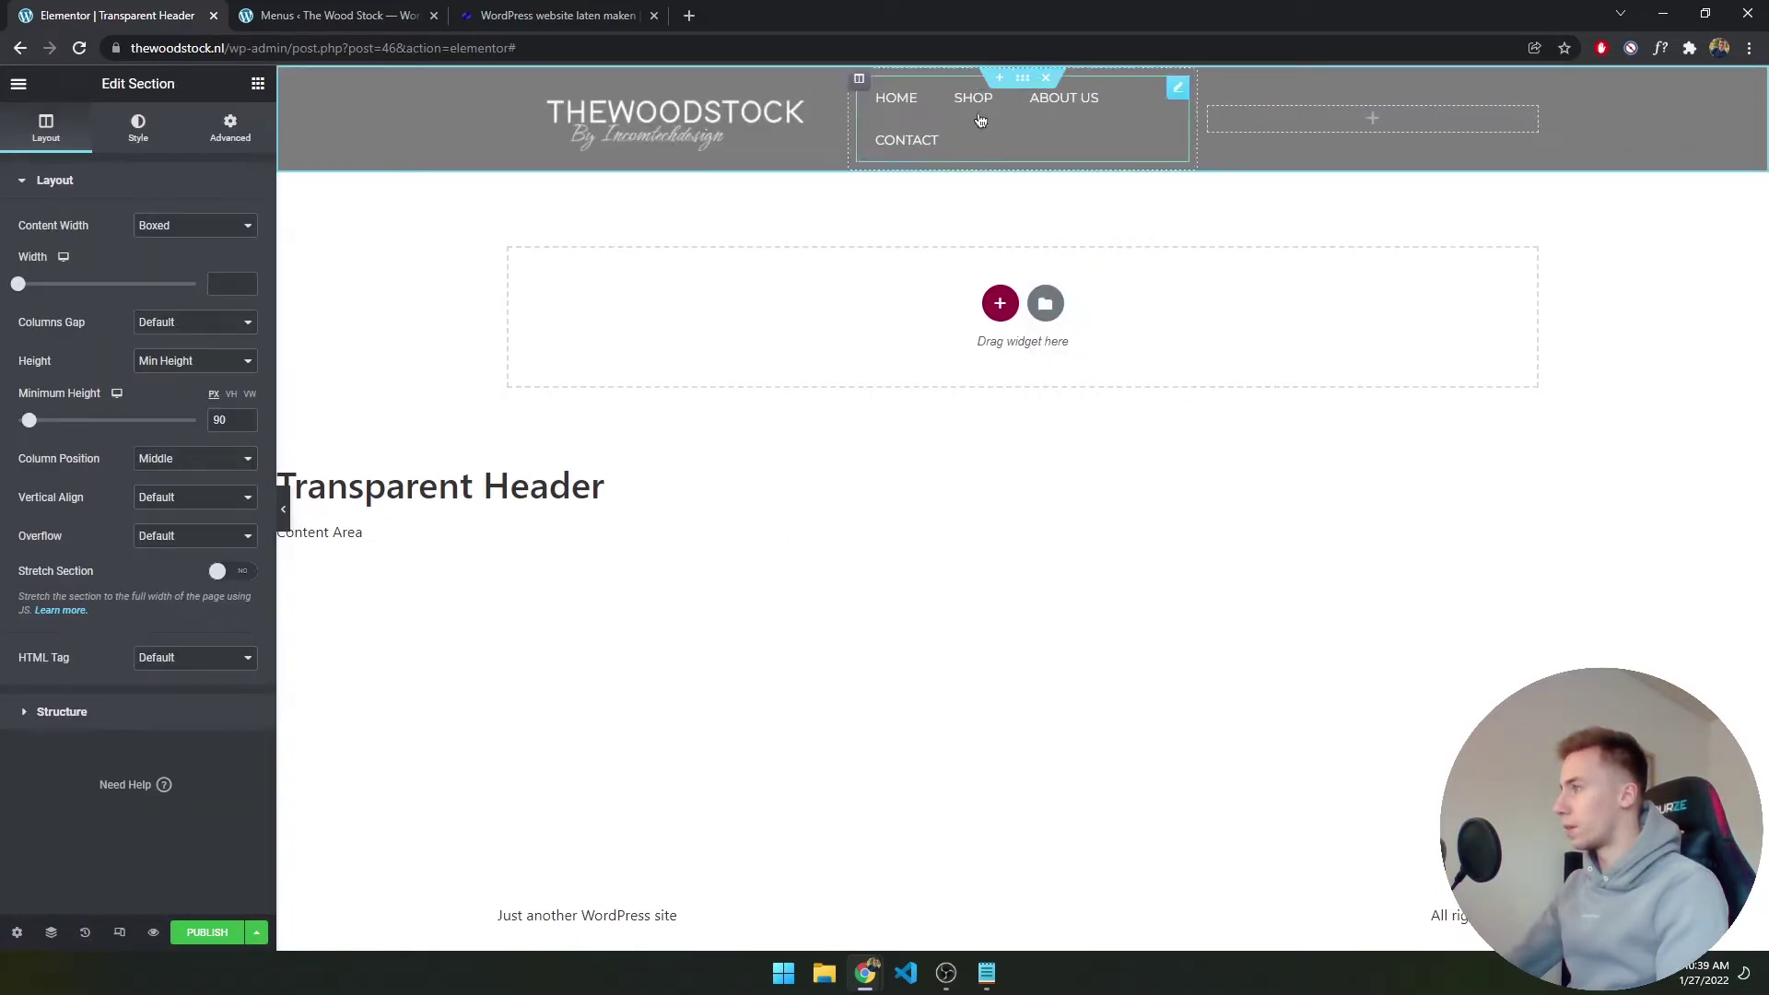
{"action": "left_click", "coordinate": [154, 708]}
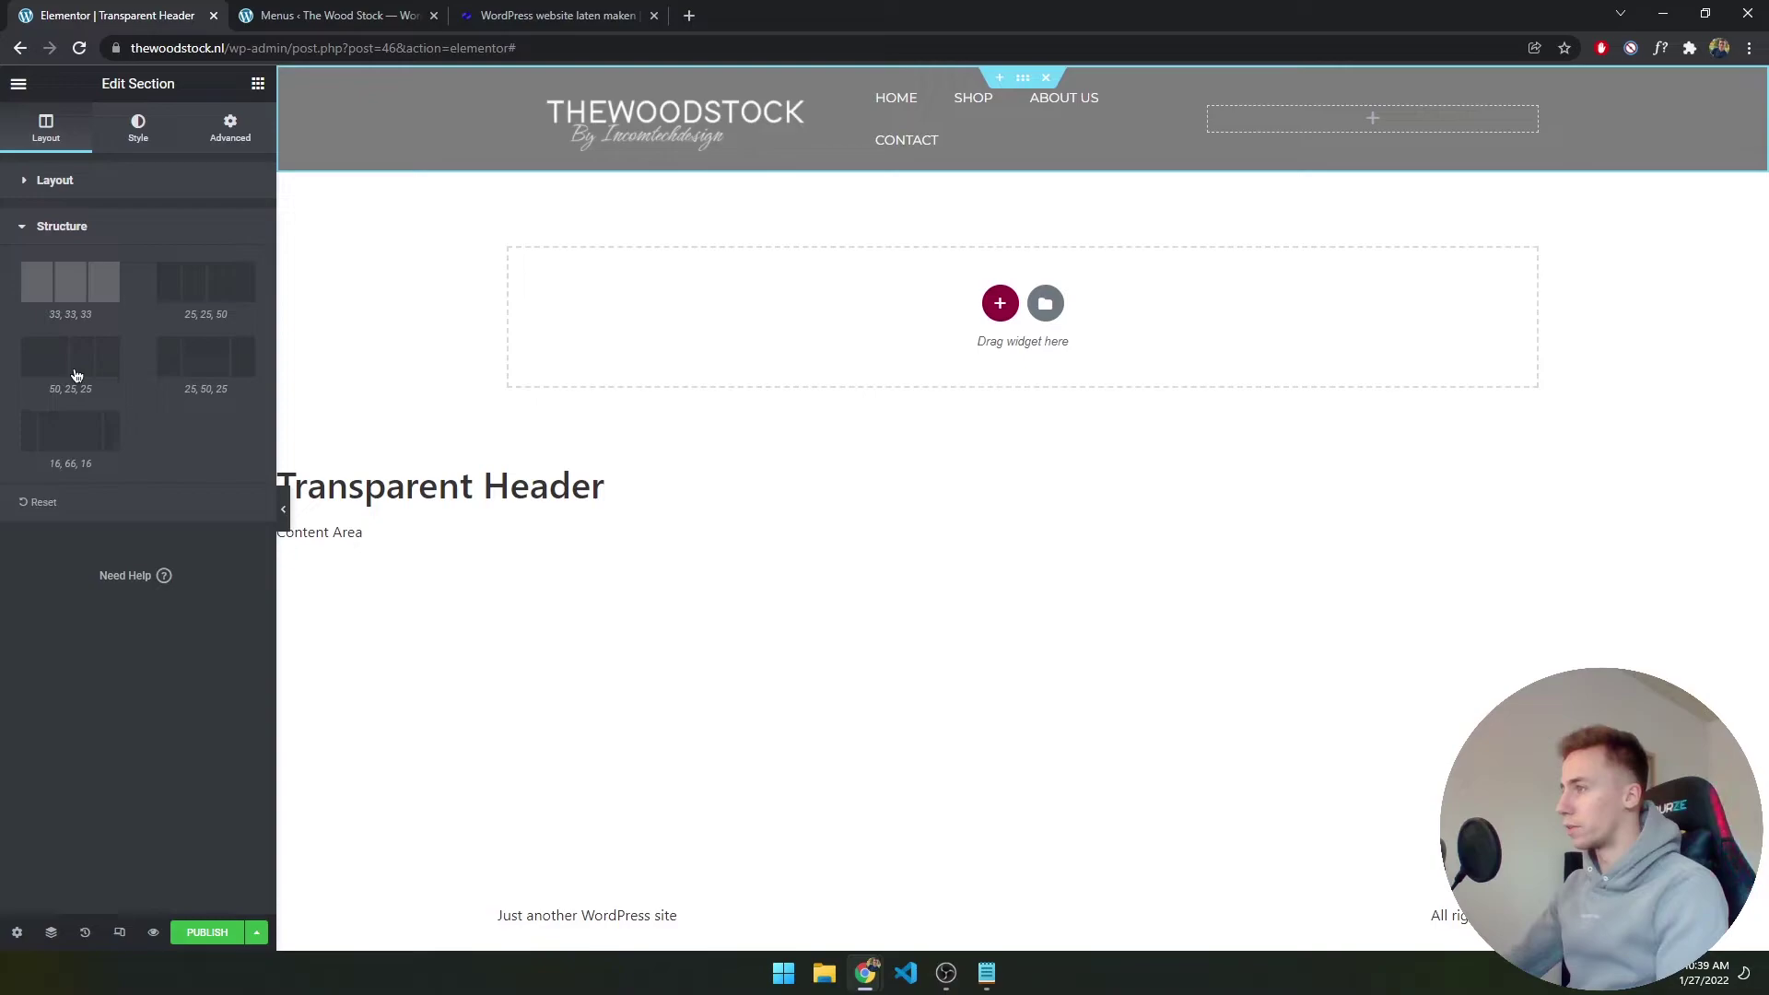
{"action": "left_click", "coordinate": [193, 361]}
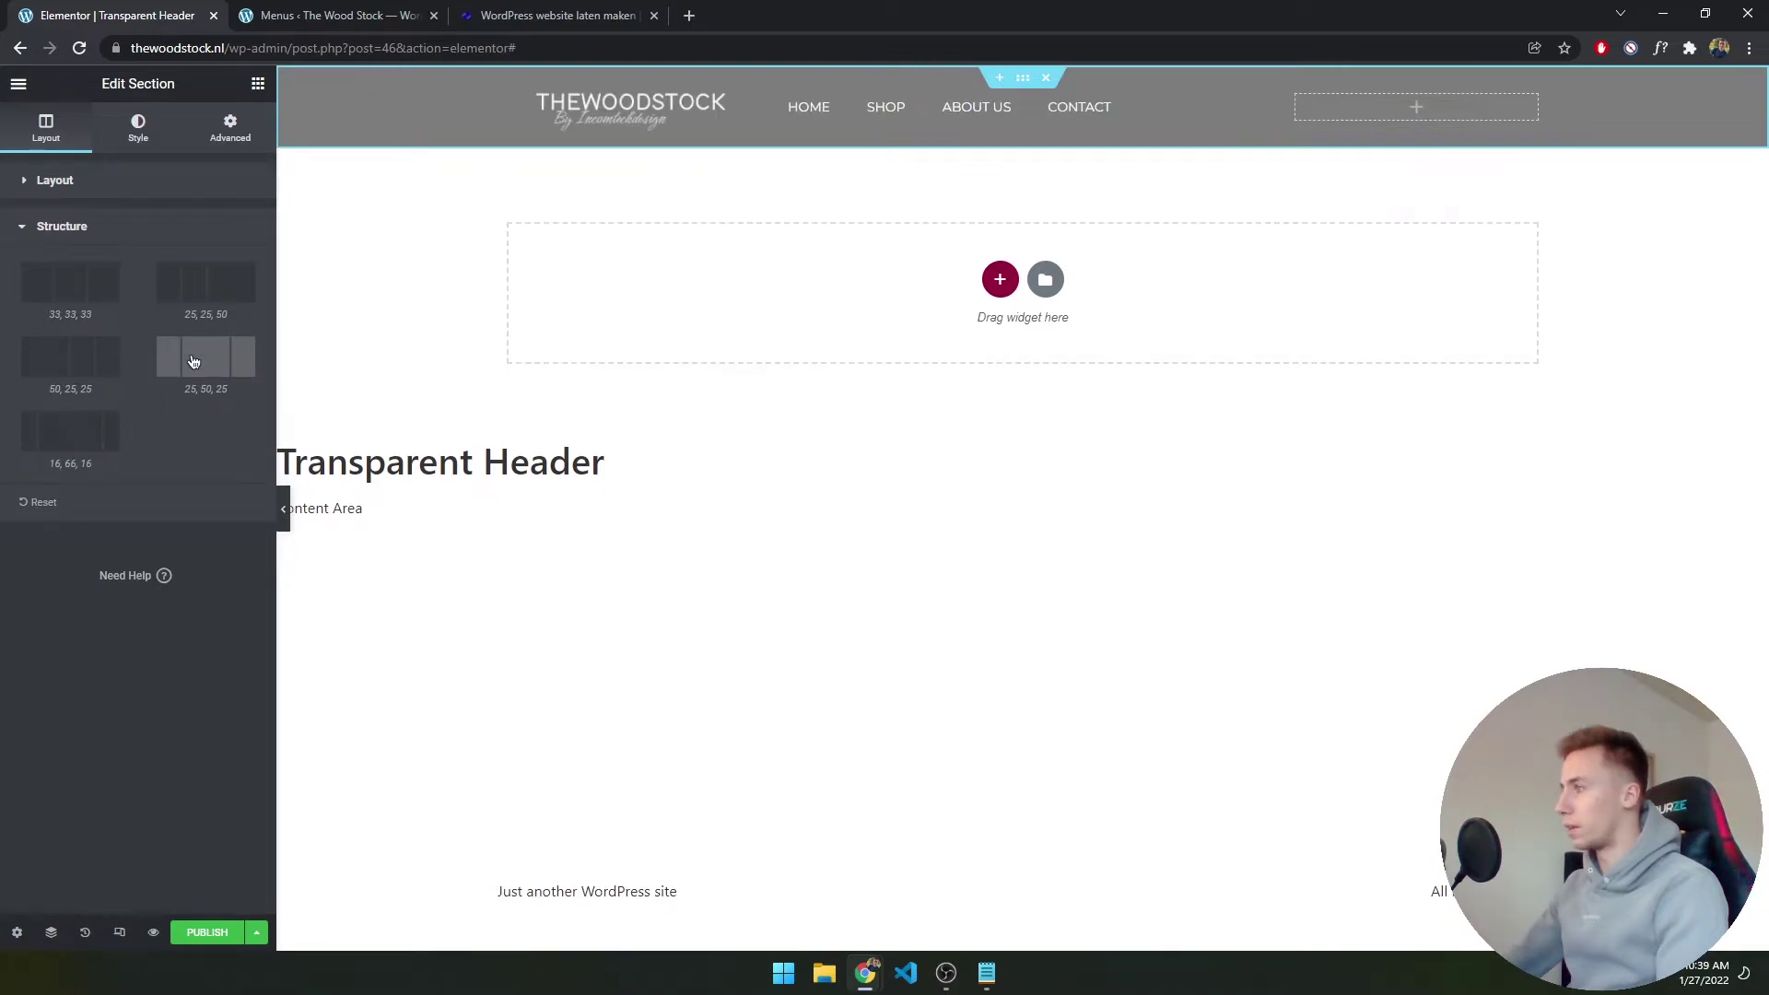
Align the Nav Menu's items to the right and preview the header without the editing panel
{"action": "left_click", "coordinate": [854, 106]}
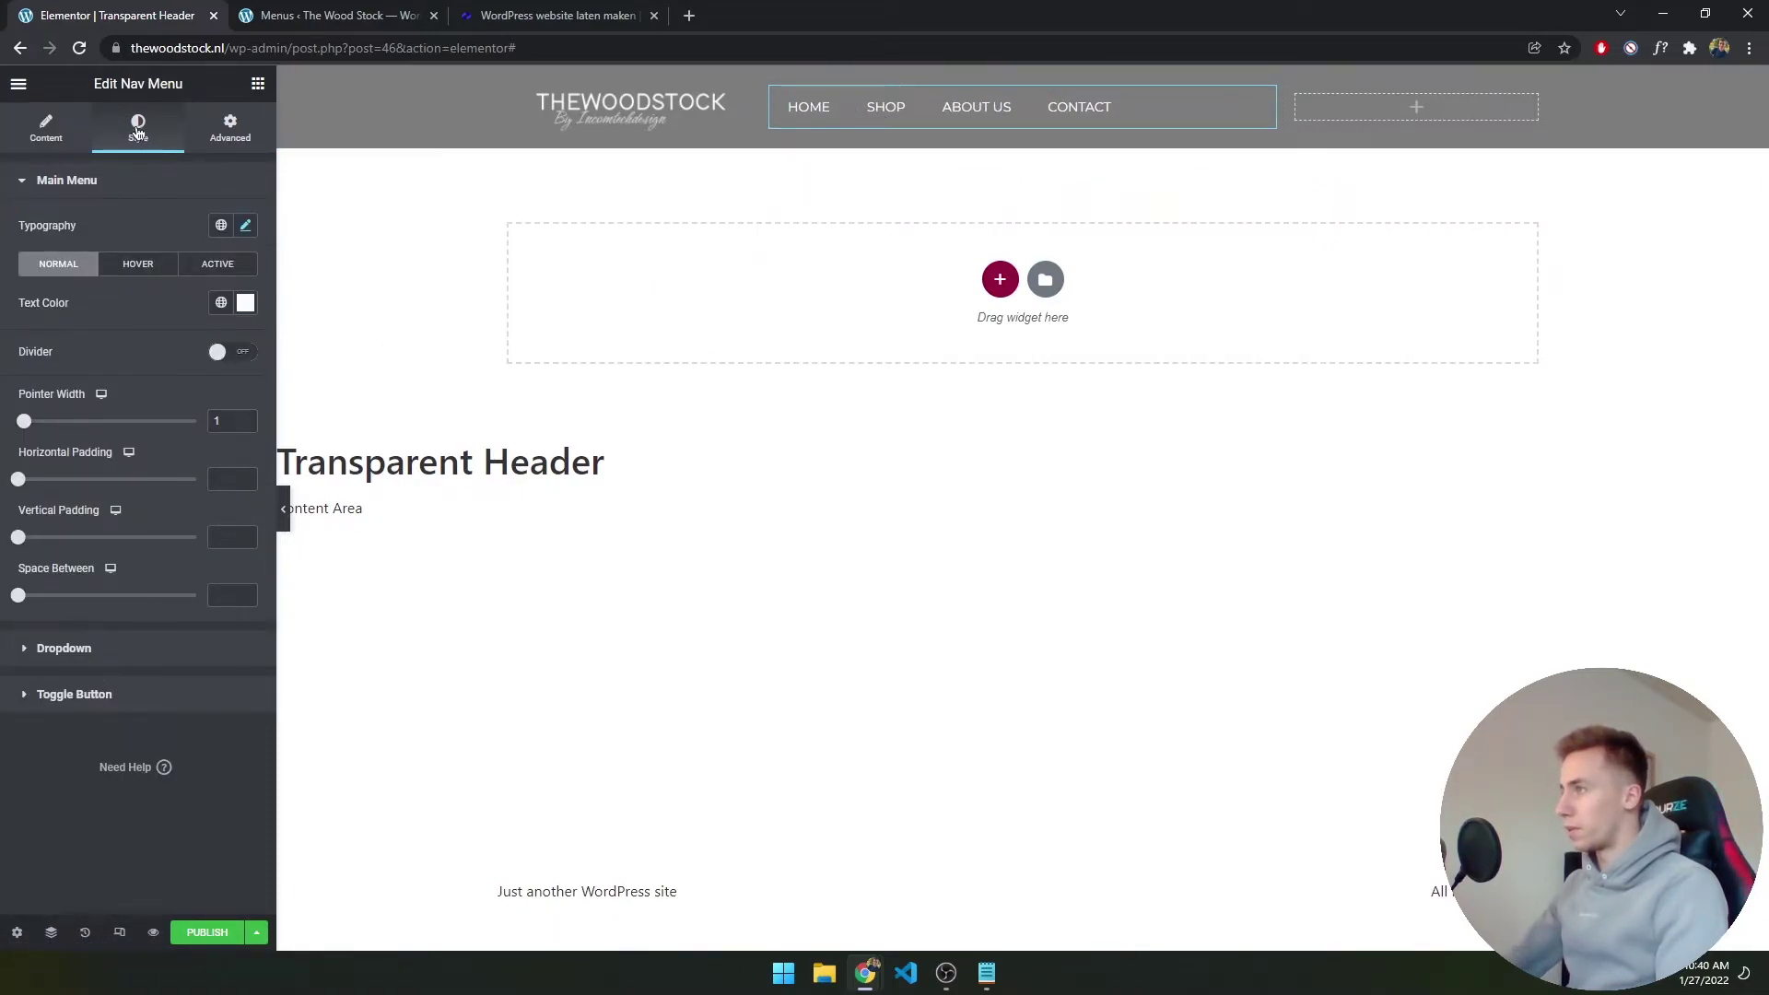
{"action": "left_click", "coordinate": [55, 131]}
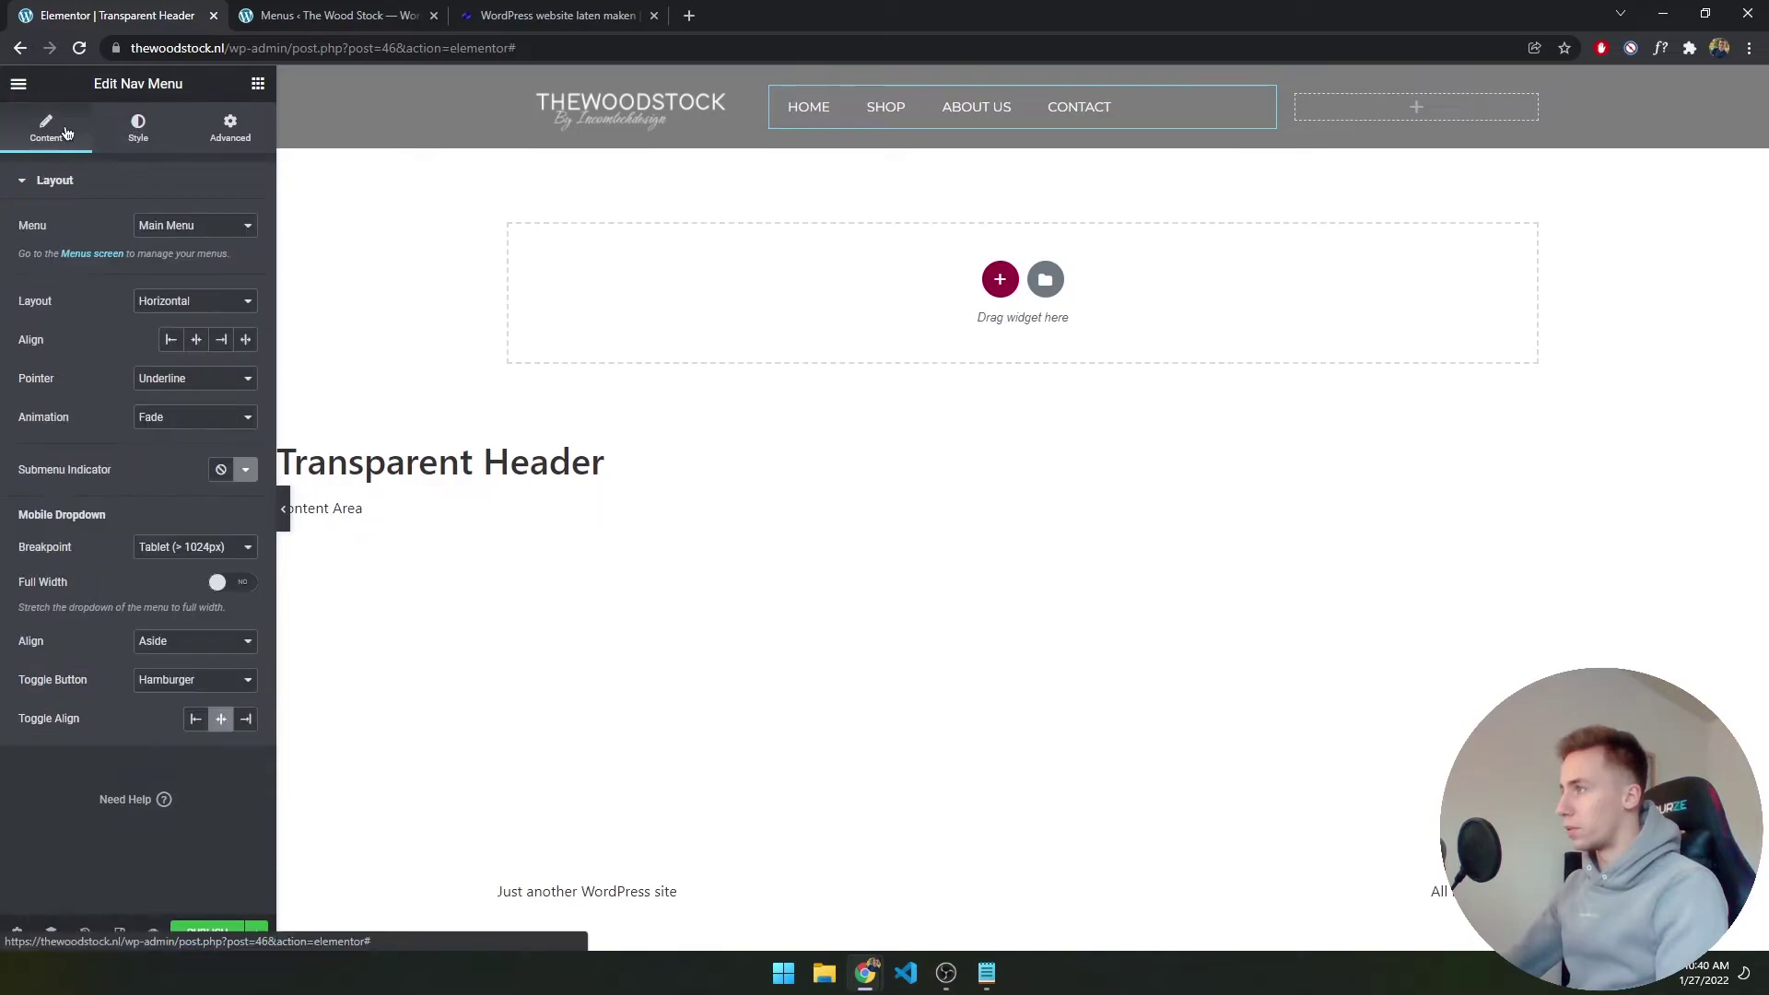
{"action": "left_click", "coordinate": [195, 340]}
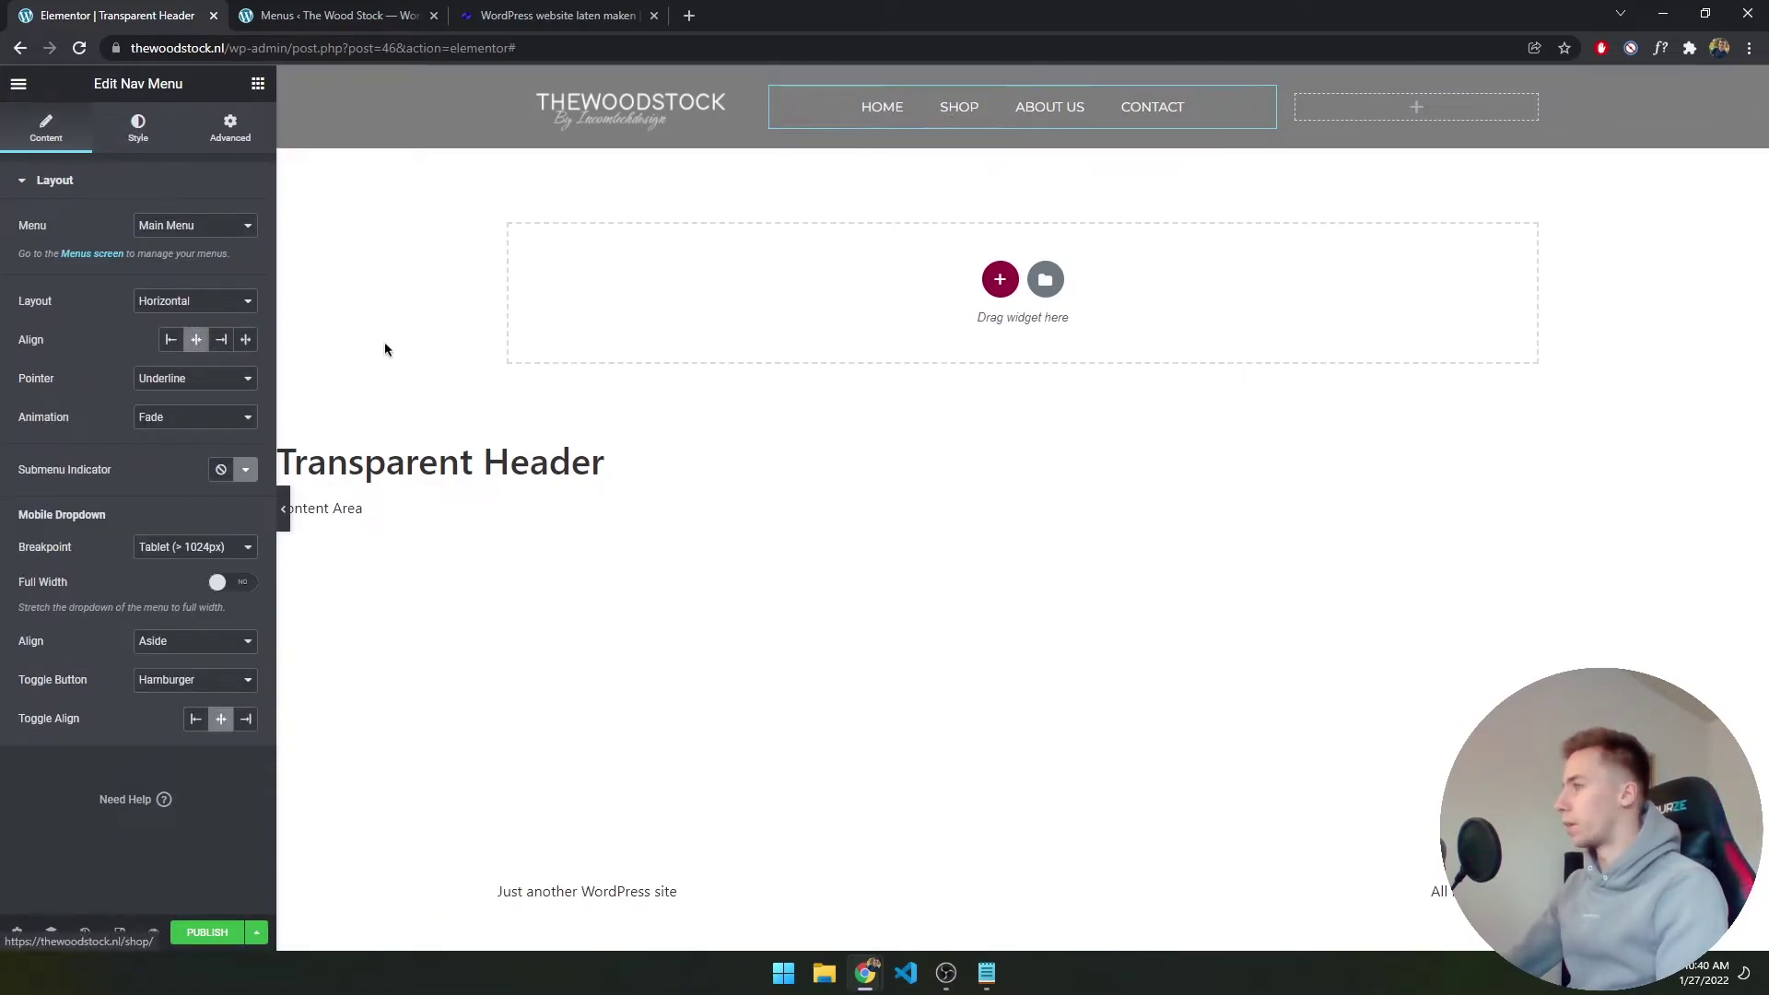
{"action": "left_click", "coordinate": [223, 340]}
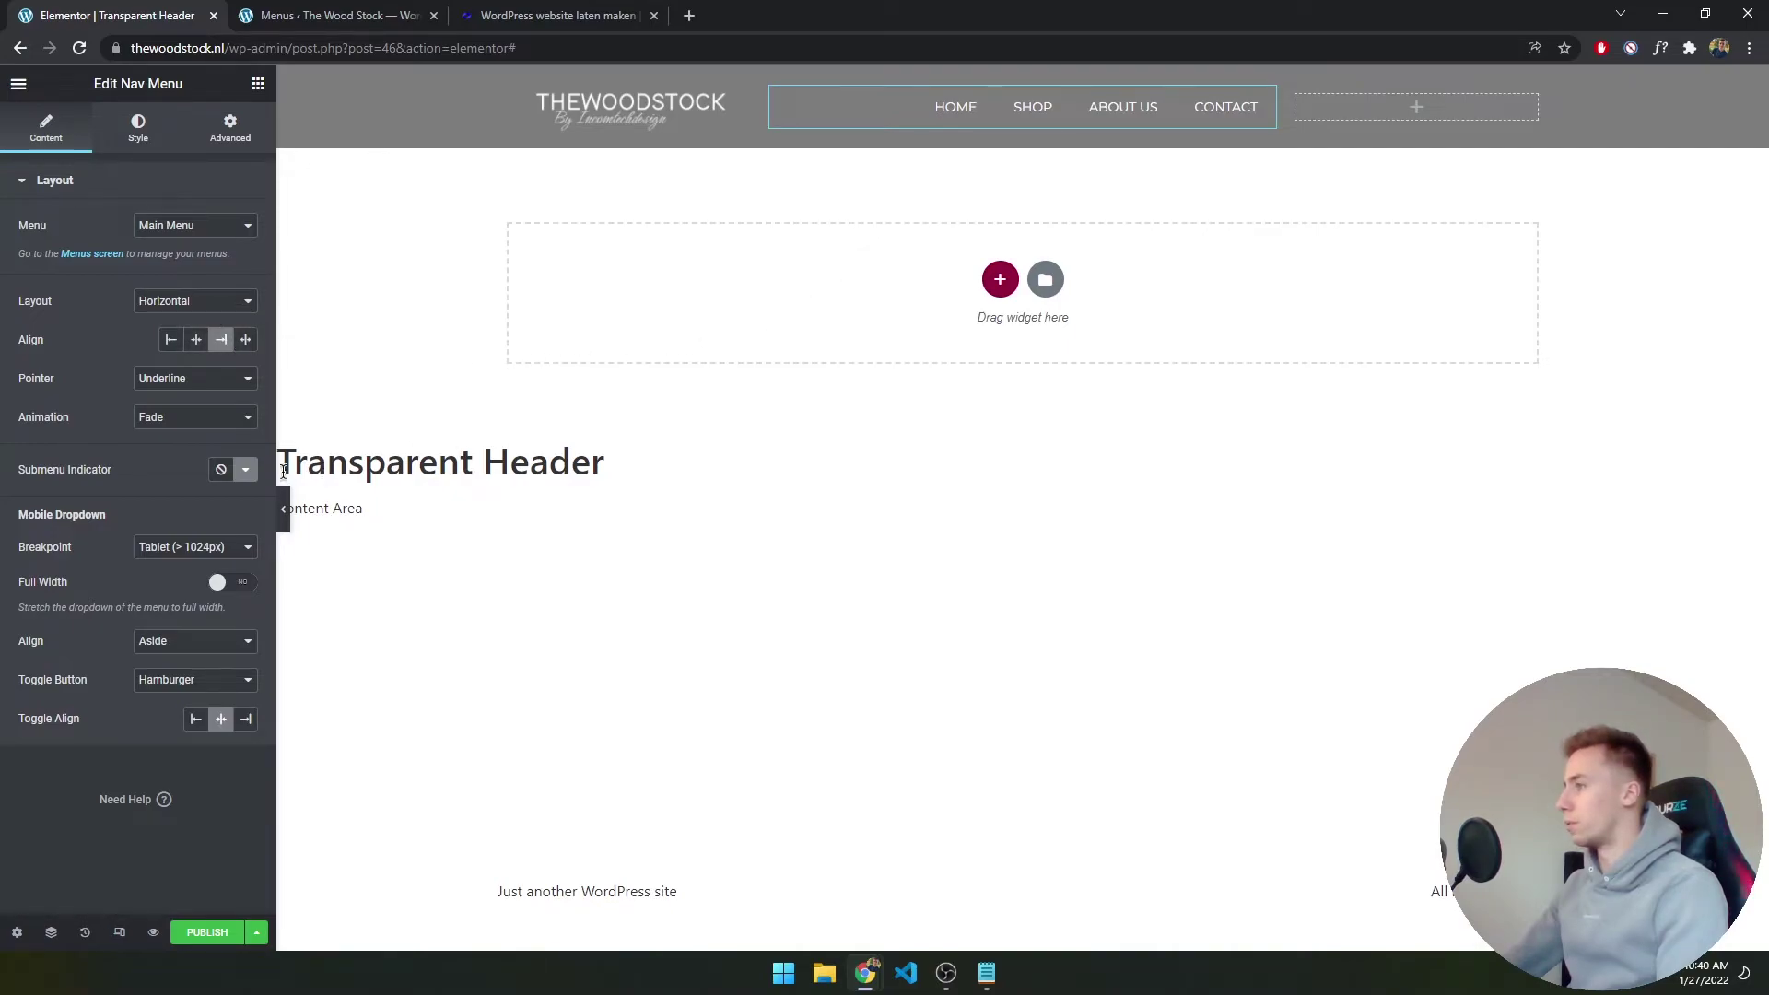
{"action": "left_click", "coordinate": [282, 508]}
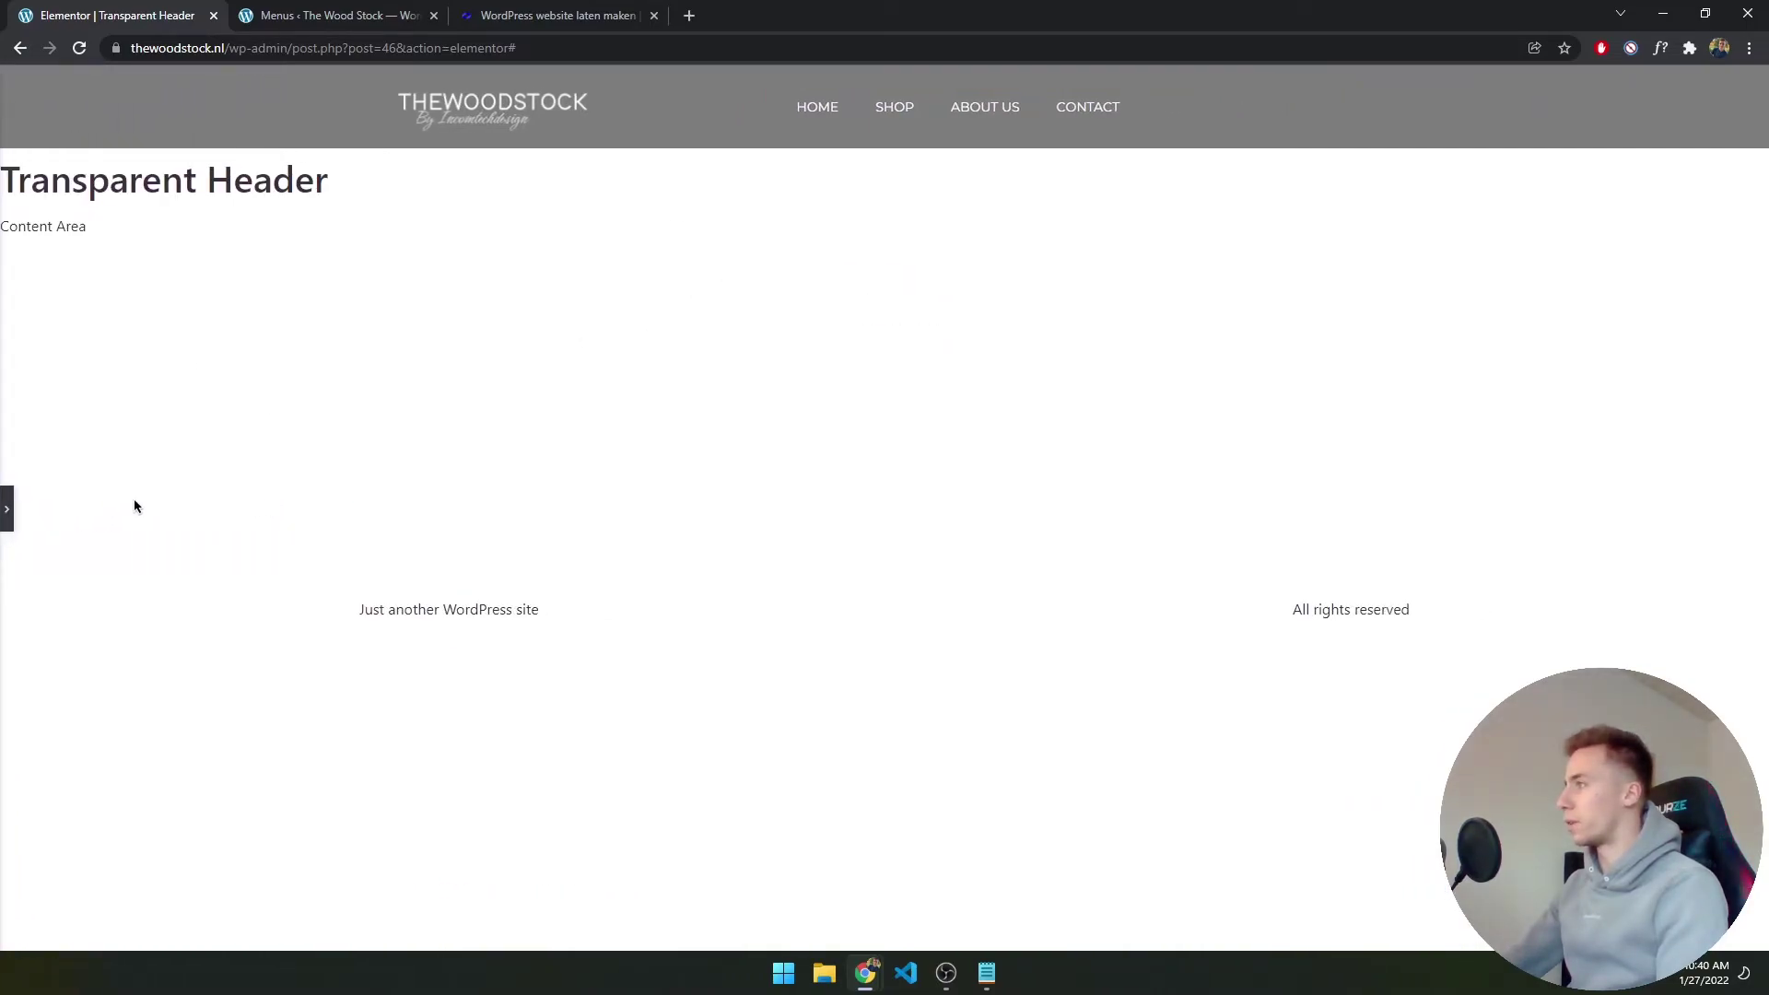
{"action": "left_click", "coordinate": [6, 508]}
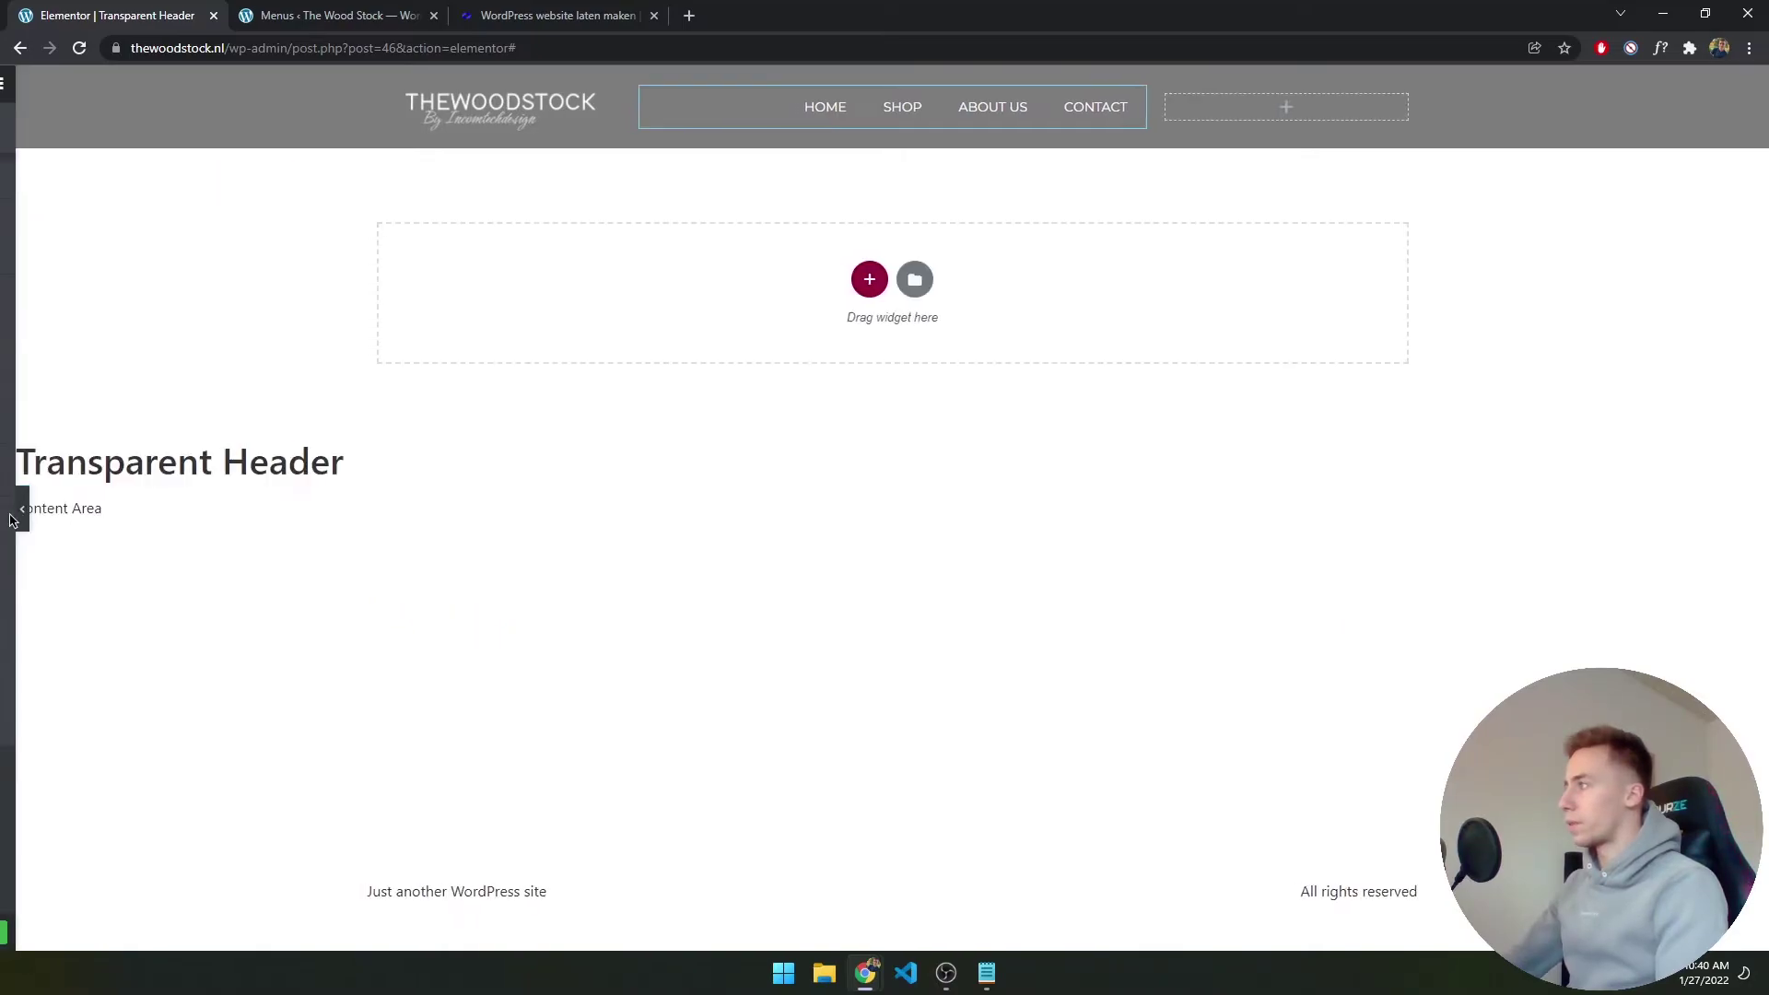
Add an Inner Section widget to the empty column beside the navigation menu
{"action": "left_click", "coordinate": [1416, 107]}
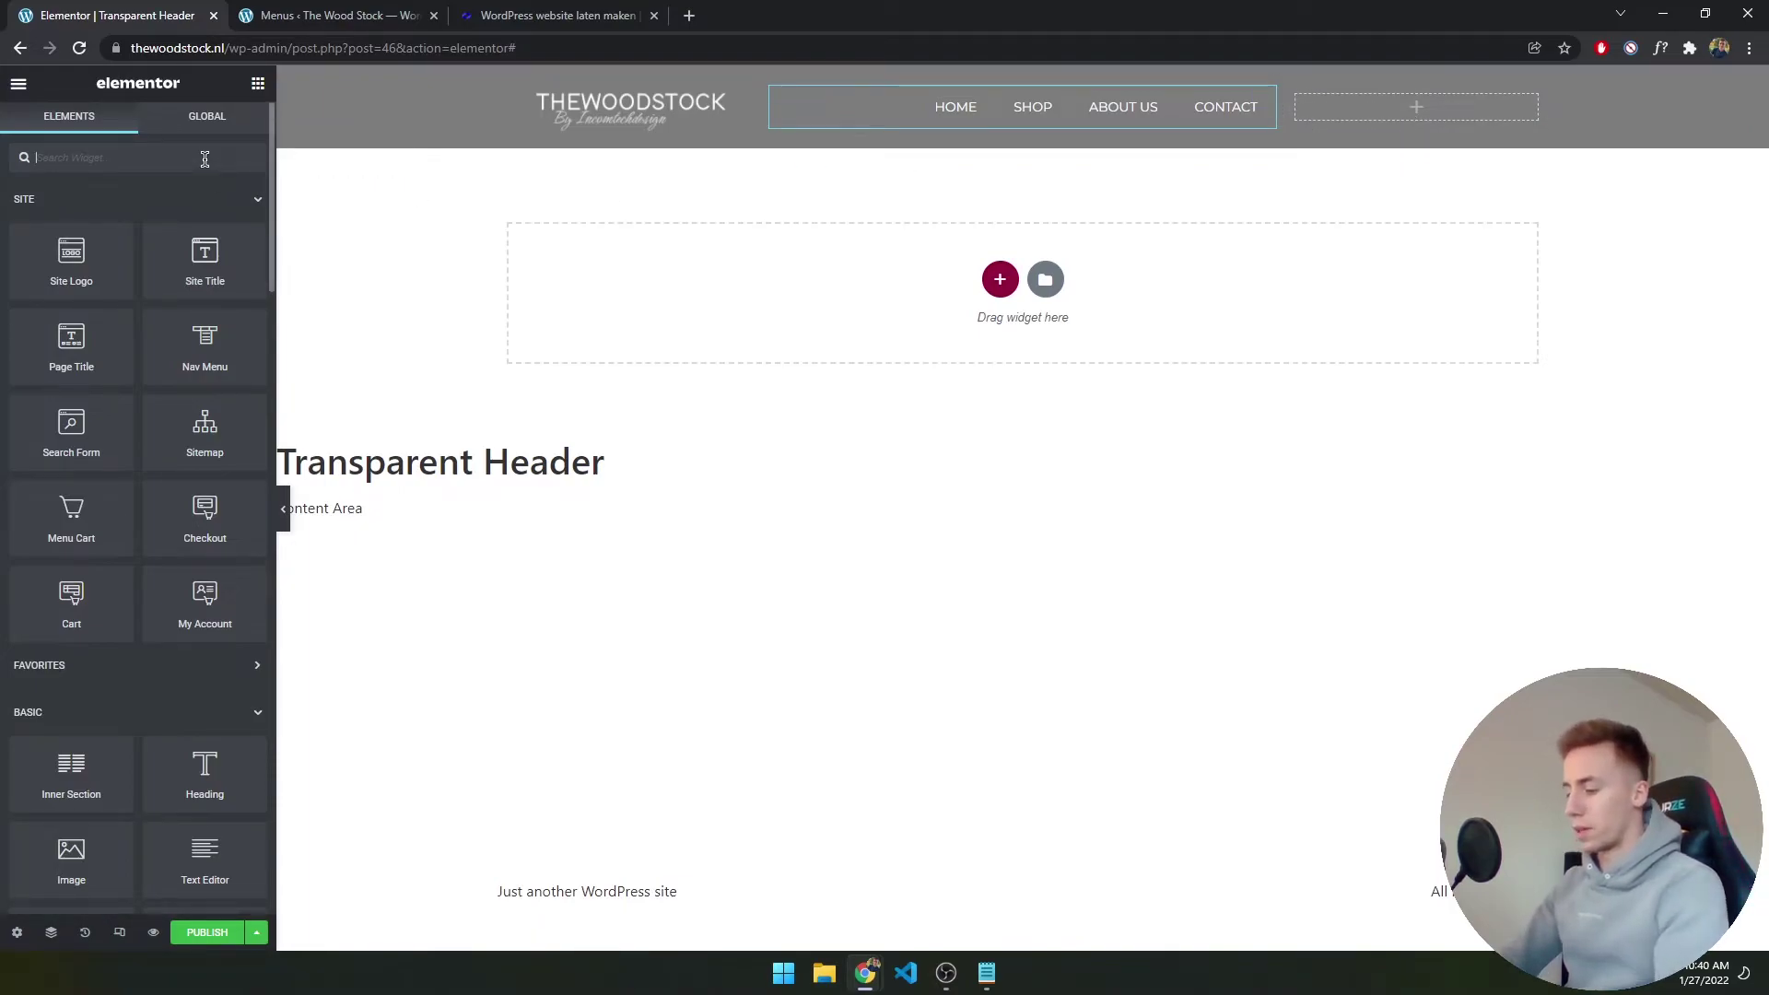
{"action": "type", "text": "inner"}
{"action": "left_click_drag", "start_coordinate": [85, 247], "coordinate": [1355, 113]}
{"action": "left_click", "coordinate": [1355, 108]}
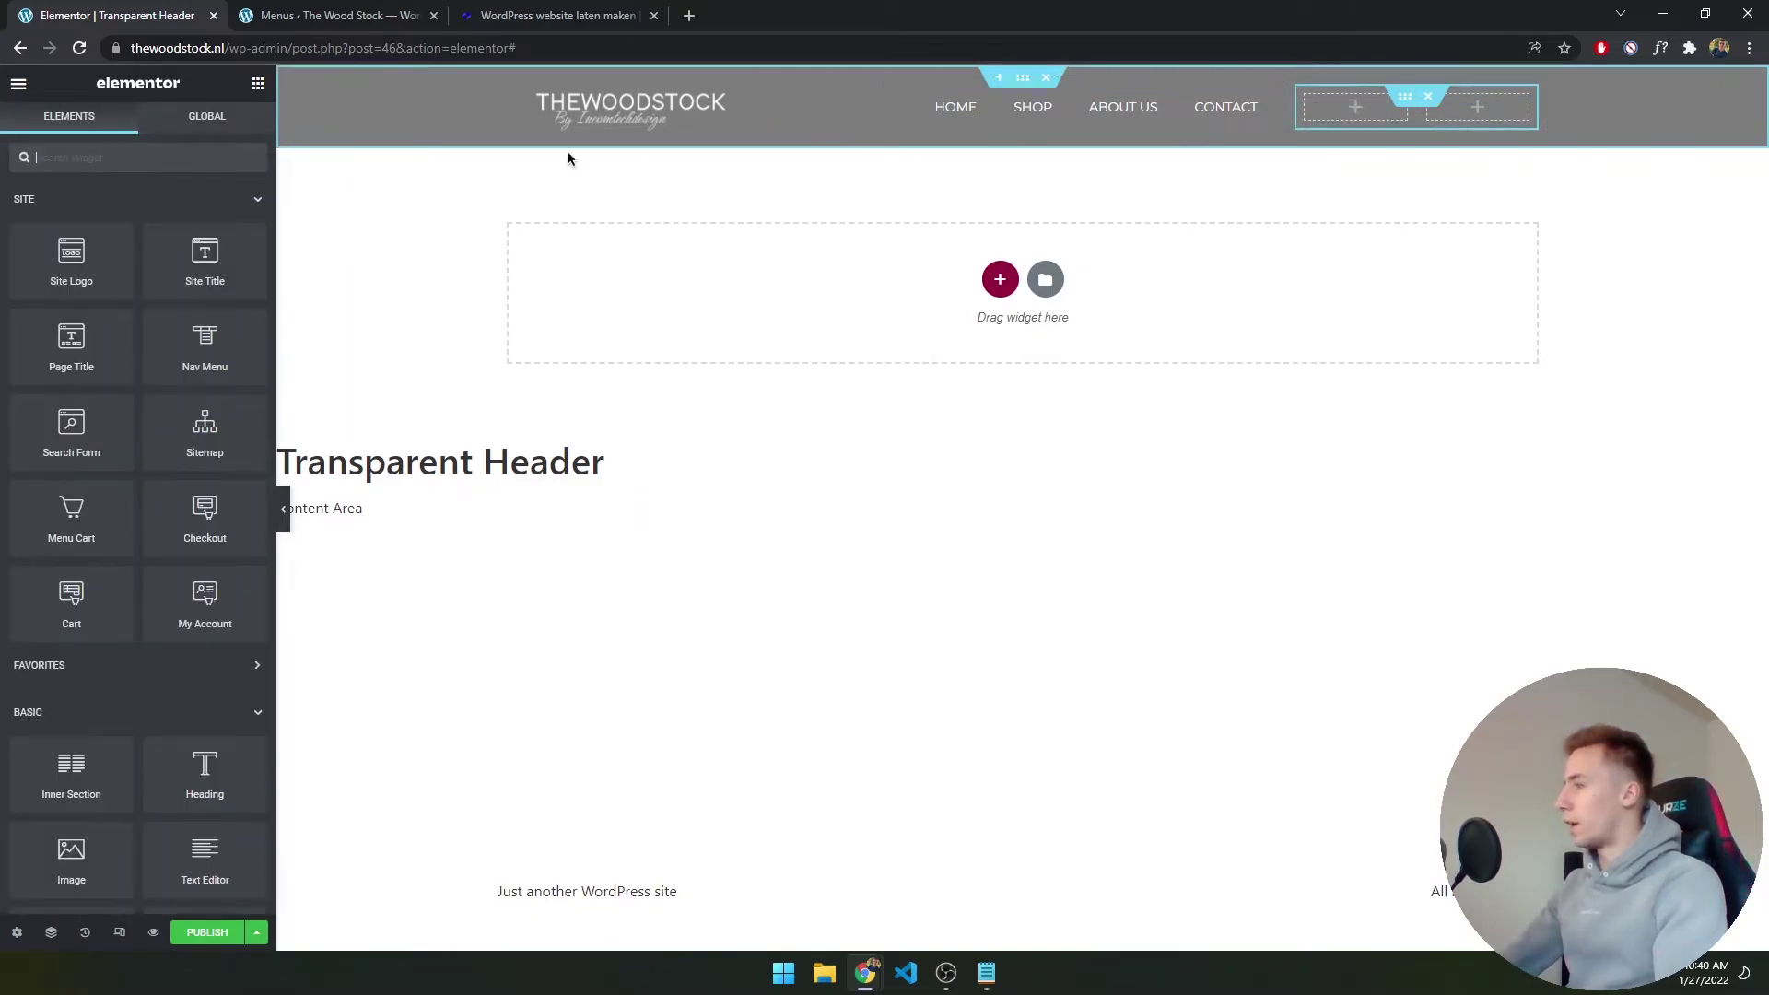
Find the Menu Cart widget and place it in the first column of the inner section
{"action": "type", "text": "searc"}
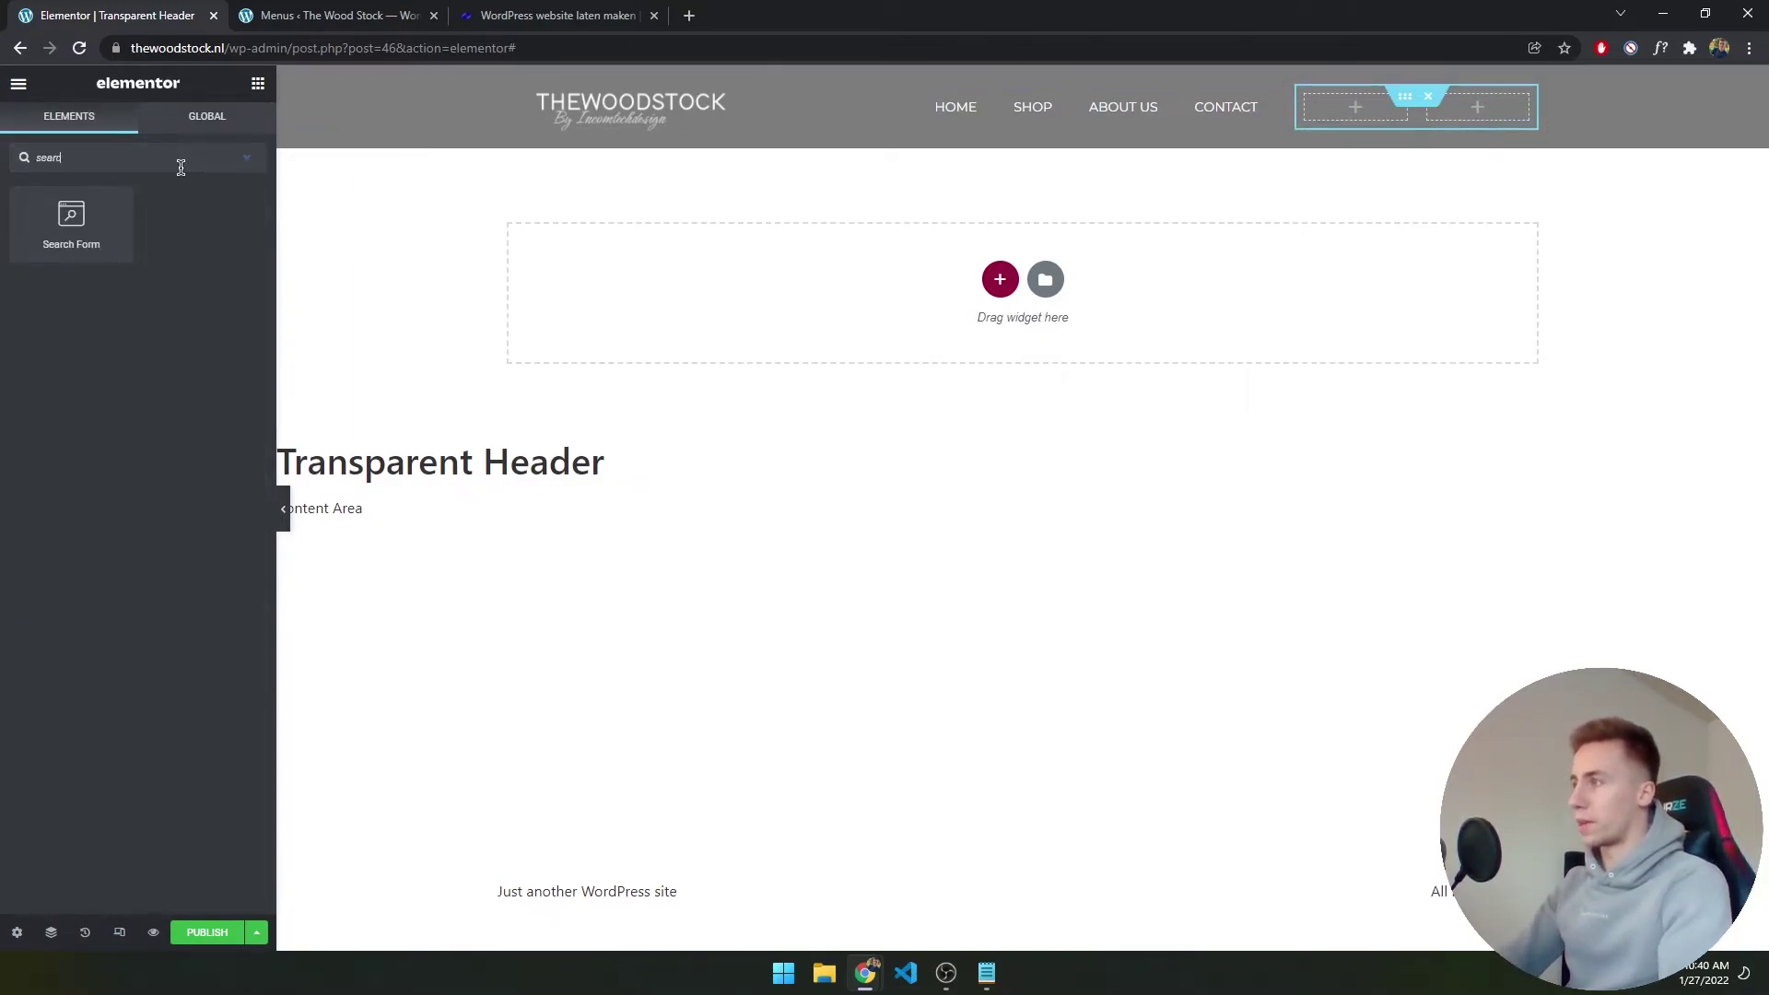
{"action": "left_click_drag", "start_coordinate": [104, 224], "coordinate": [169, 181]}
{"action": "key", "text": "BackSpace"}
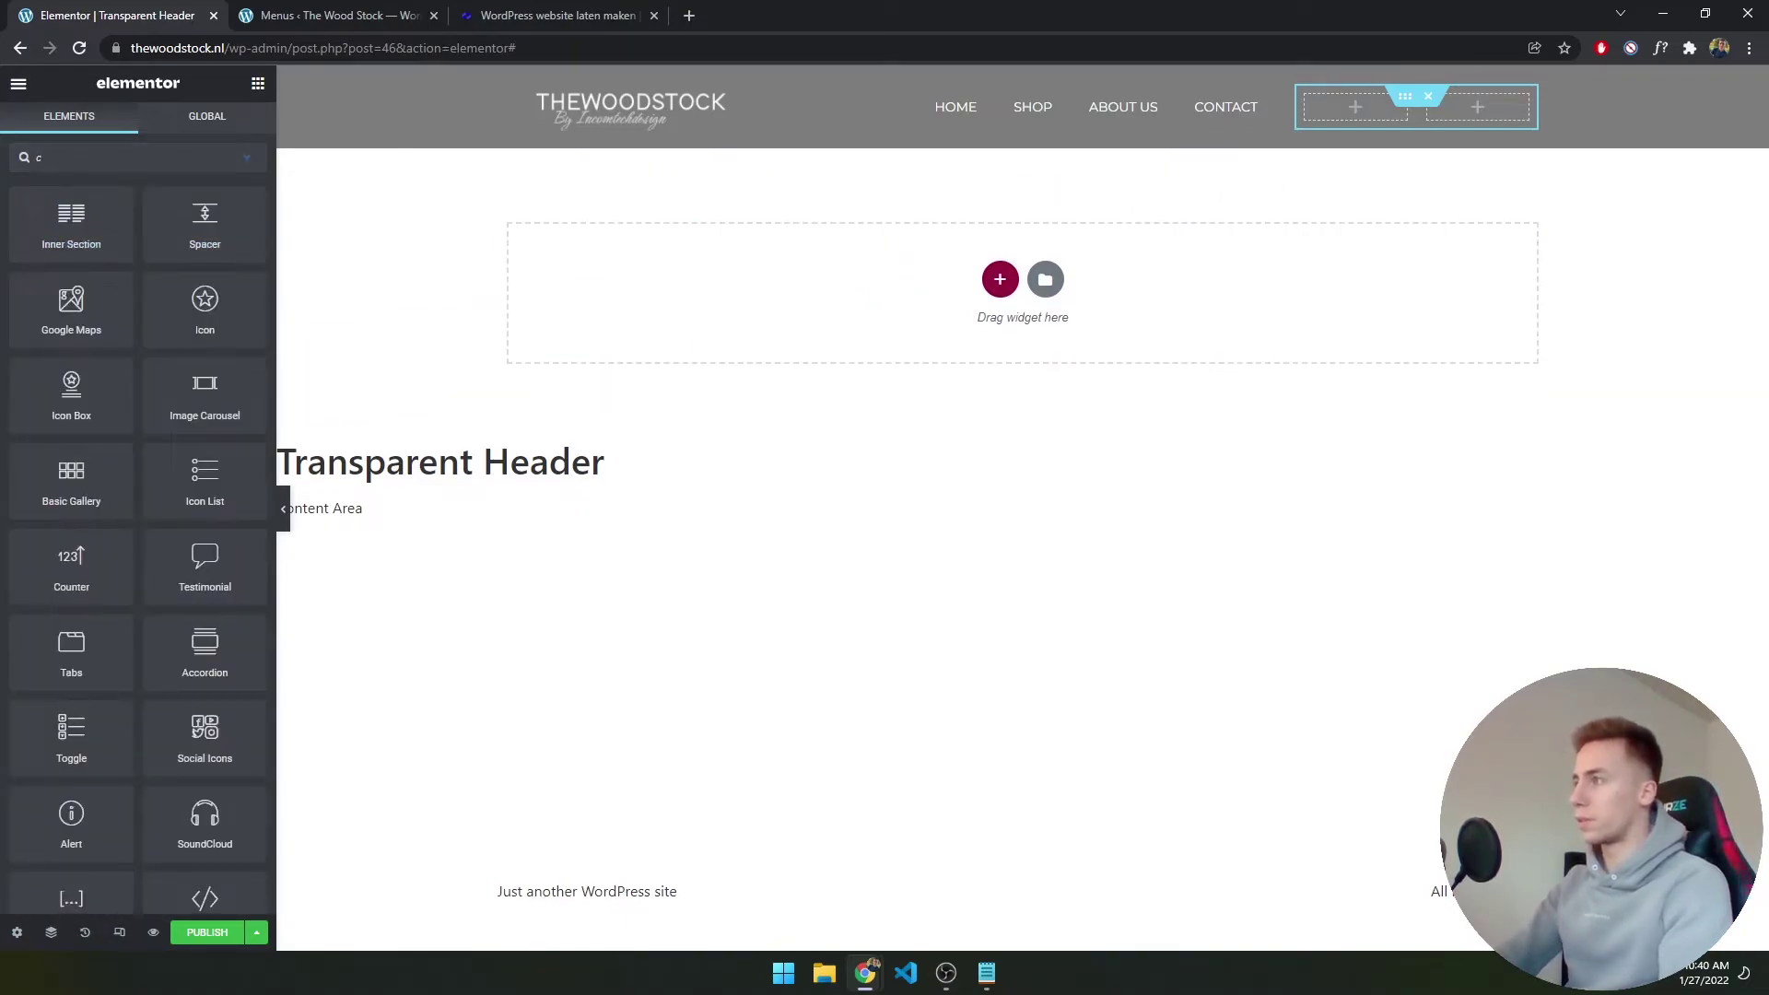
{"action": "type", "text": "cart"}
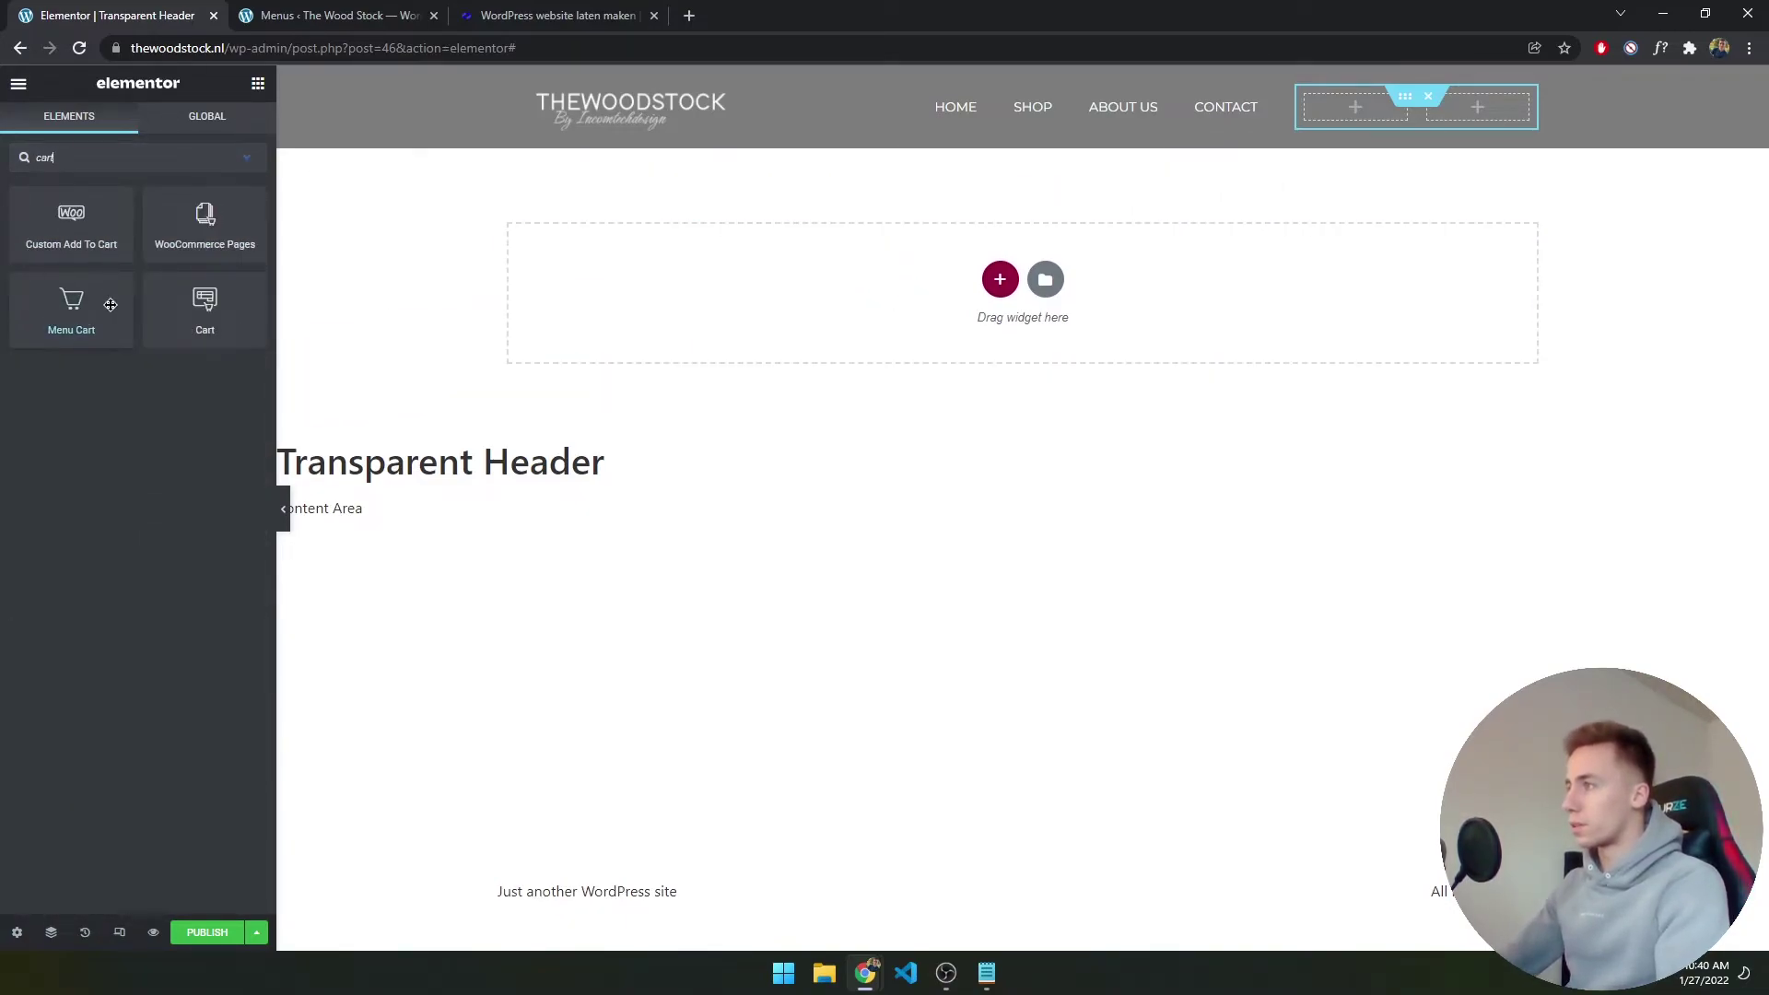
{"action": "left_click_drag", "start_coordinate": [78, 307], "coordinate": [1371, 108]}
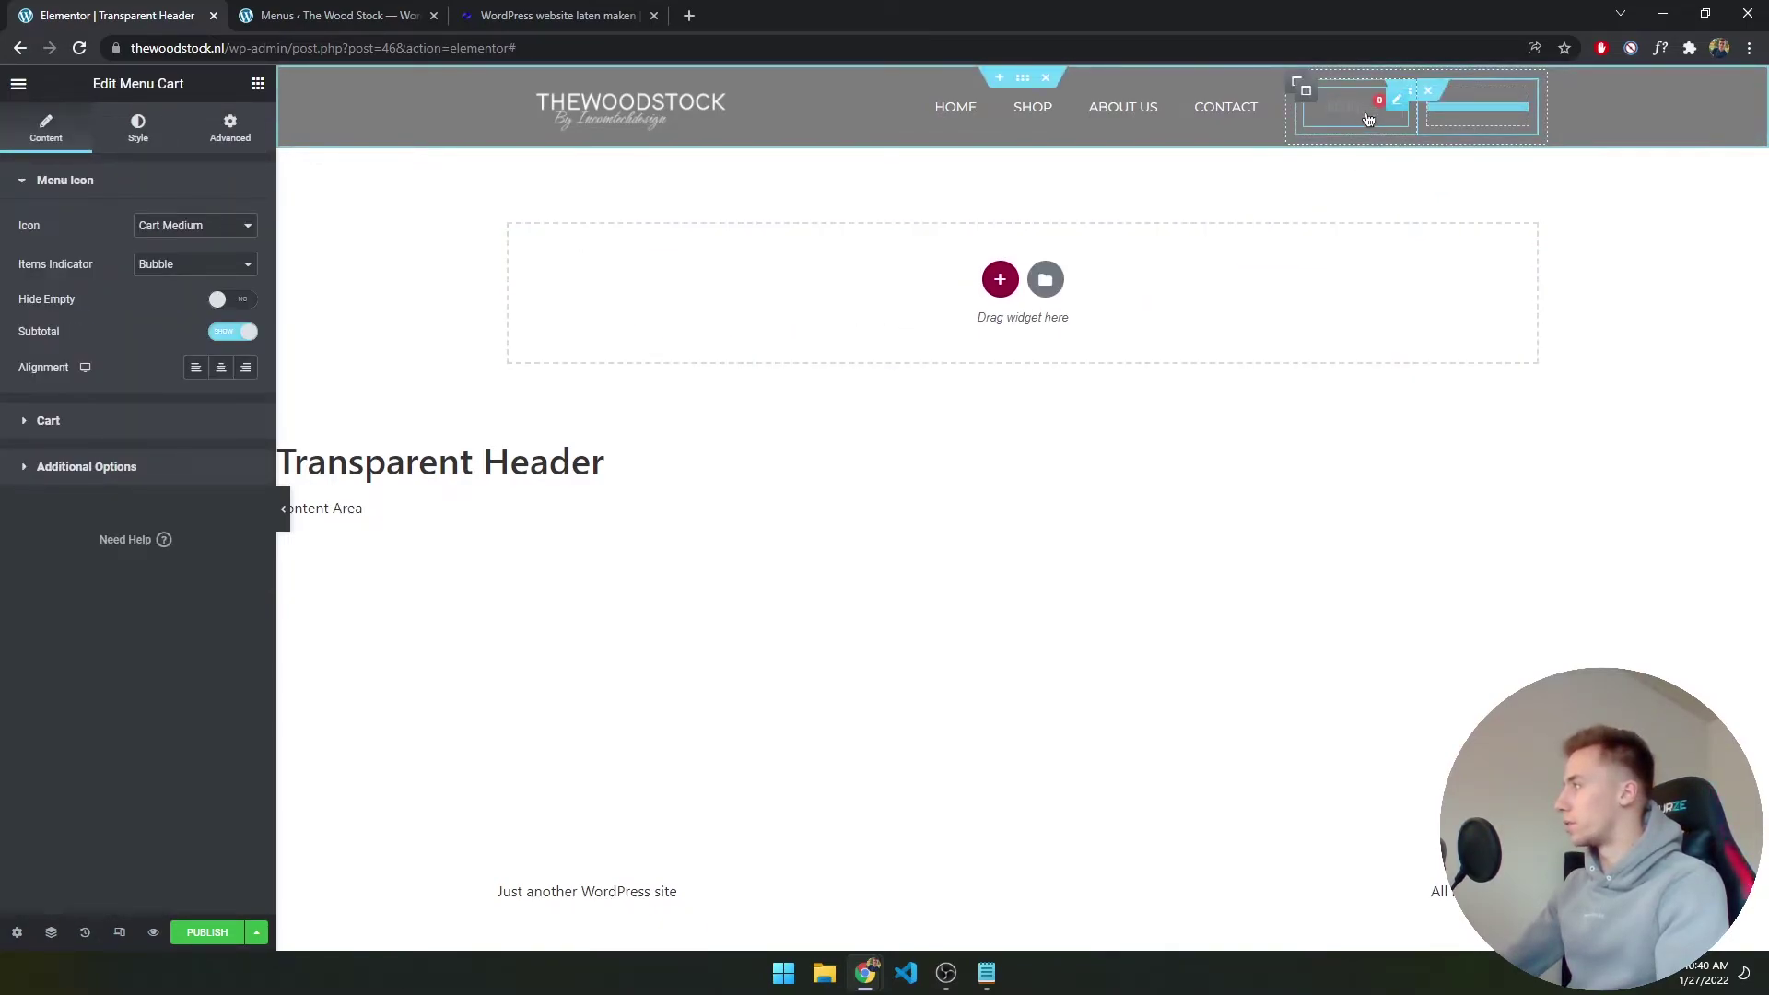
Set the Menu Cart's normal text color and icon color to white, #FFFFFF
{"action": "left_click", "coordinate": [138, 127]}
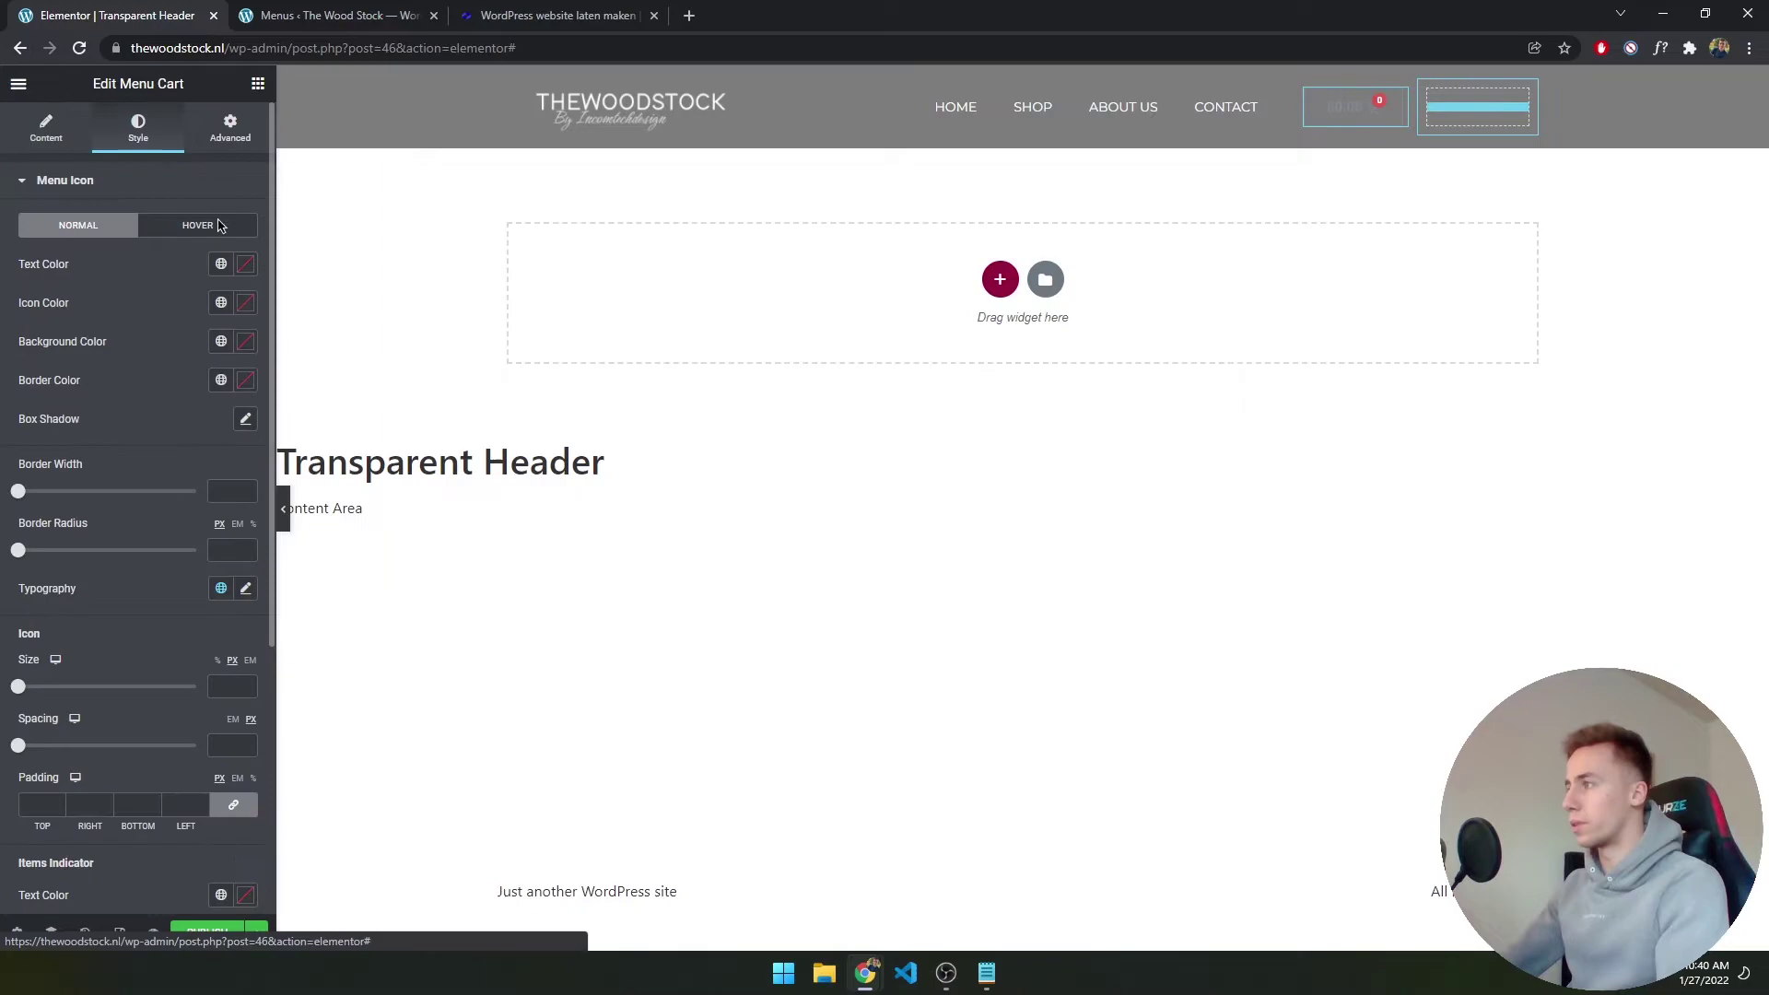
{"action": "left_click", "coordinate": [245, 264]}
{"action": "type", "text": "#FFFFFF"}
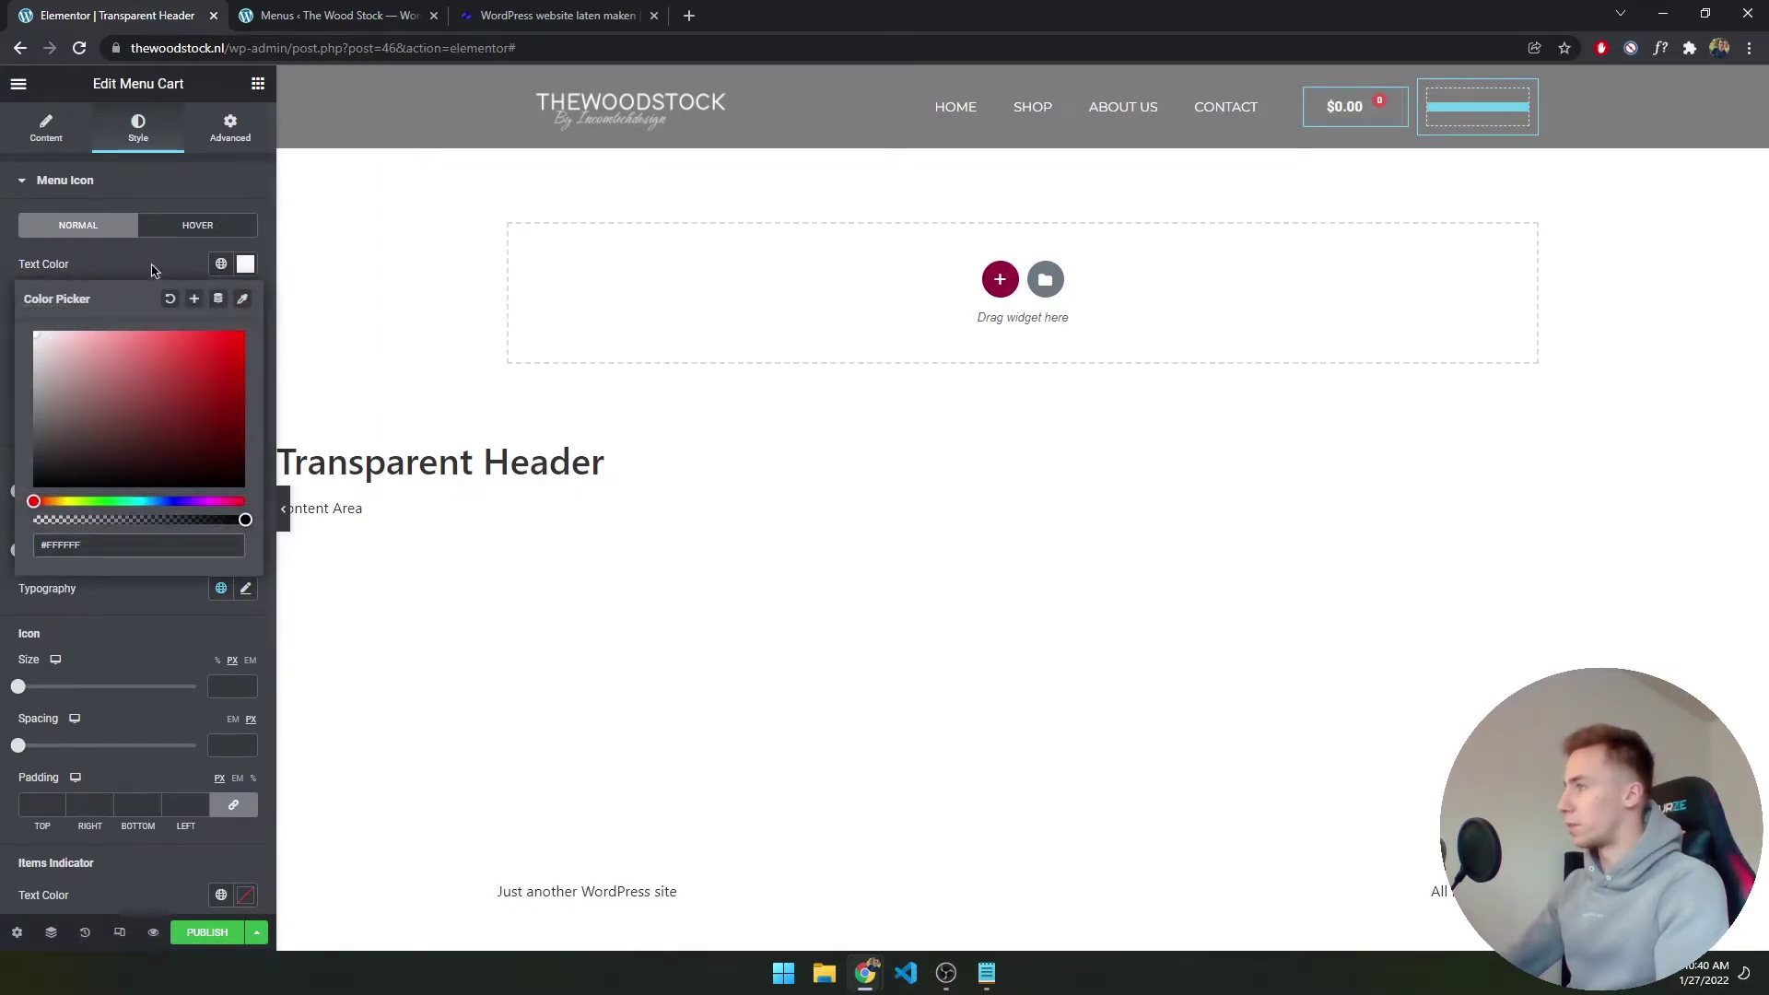
{"action": "left_click", "coordinate": [245, 264]}
{"action": "left_click", "coordinate": [245, 303]}
{"action": "type", "text": "#FFFFFF"}
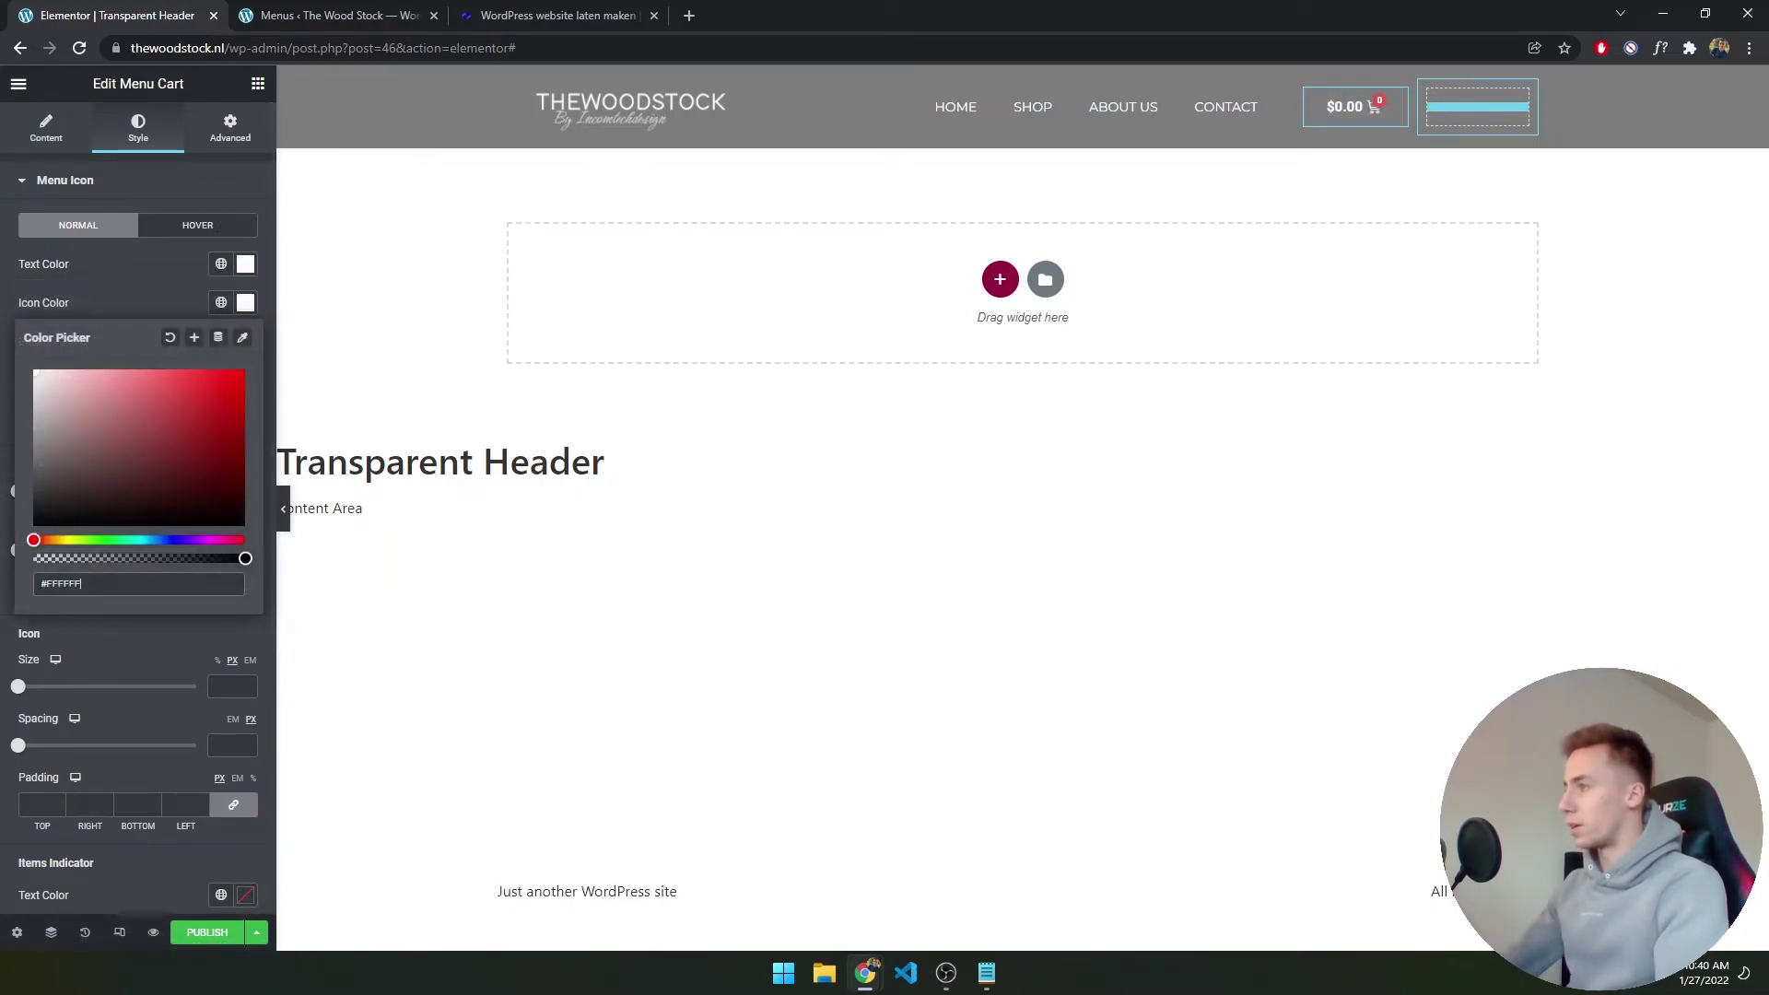
{"action": "left_click", "coordinate": [245, 302]}
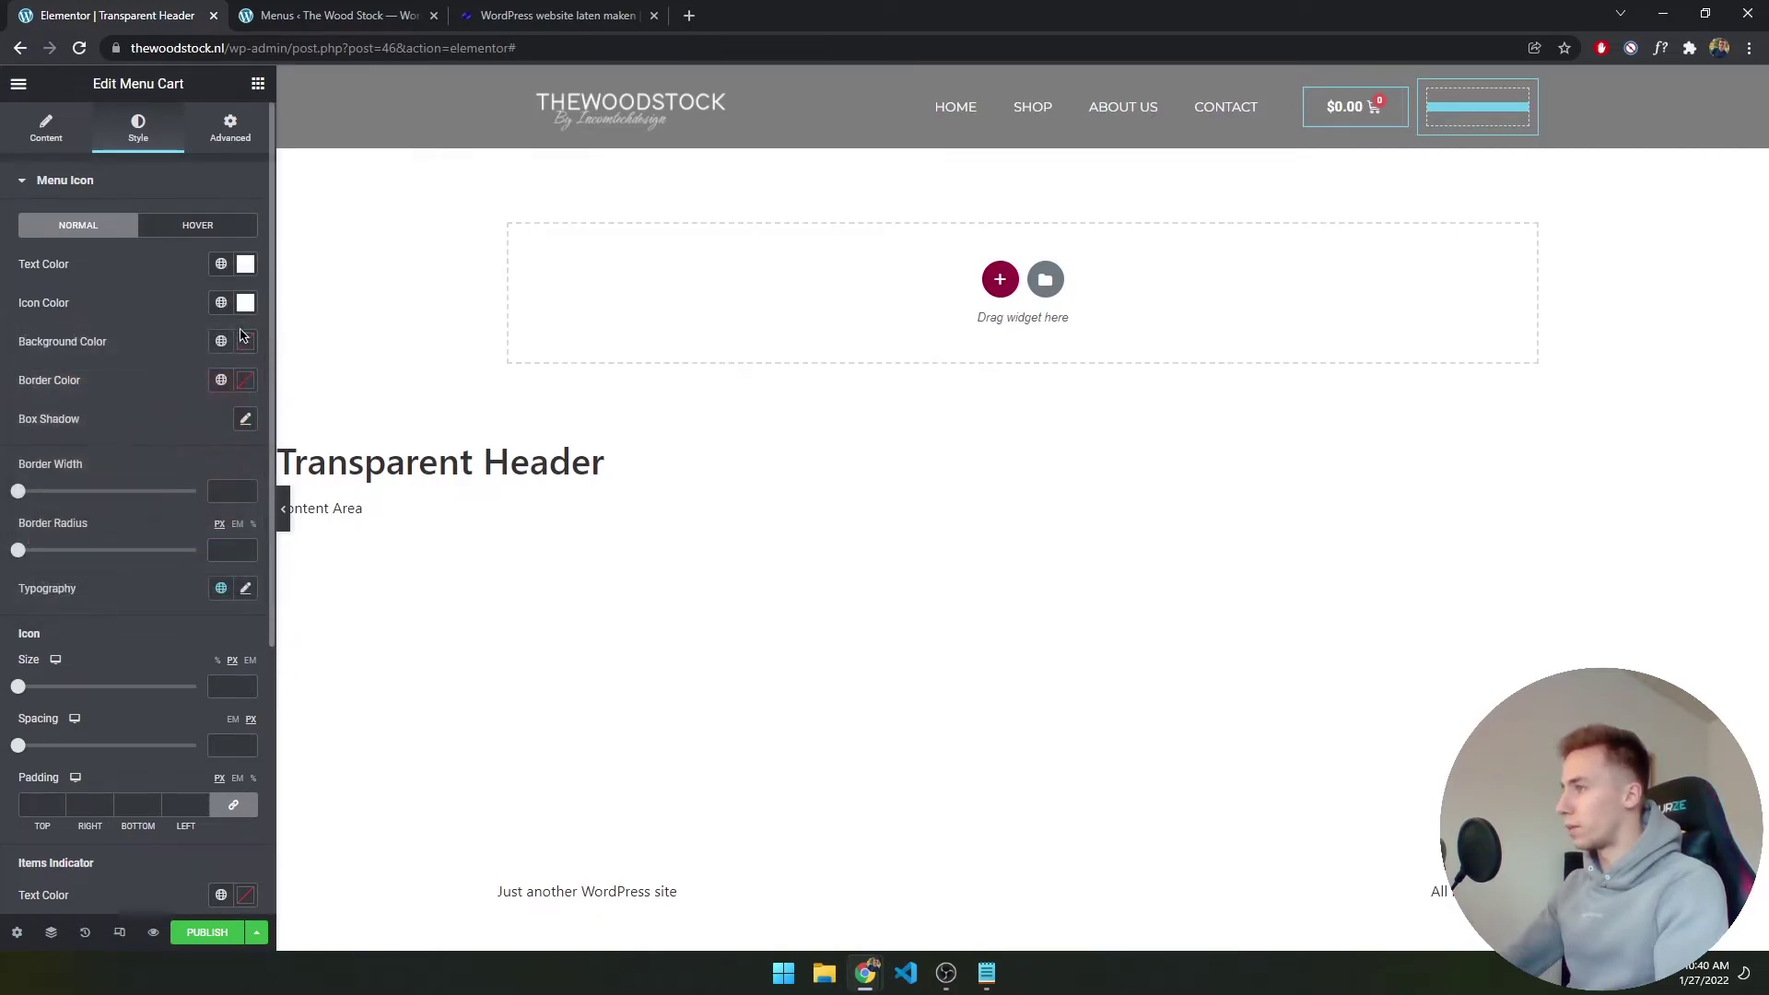
Make the Menu Cart's normal border color fully transparent with #02010100
{"action": "left_click", "coordinate": [253, 379]}
{"action": "left_click", "coordinate": [225, 654]}
{"action": "type", "text": "00"}
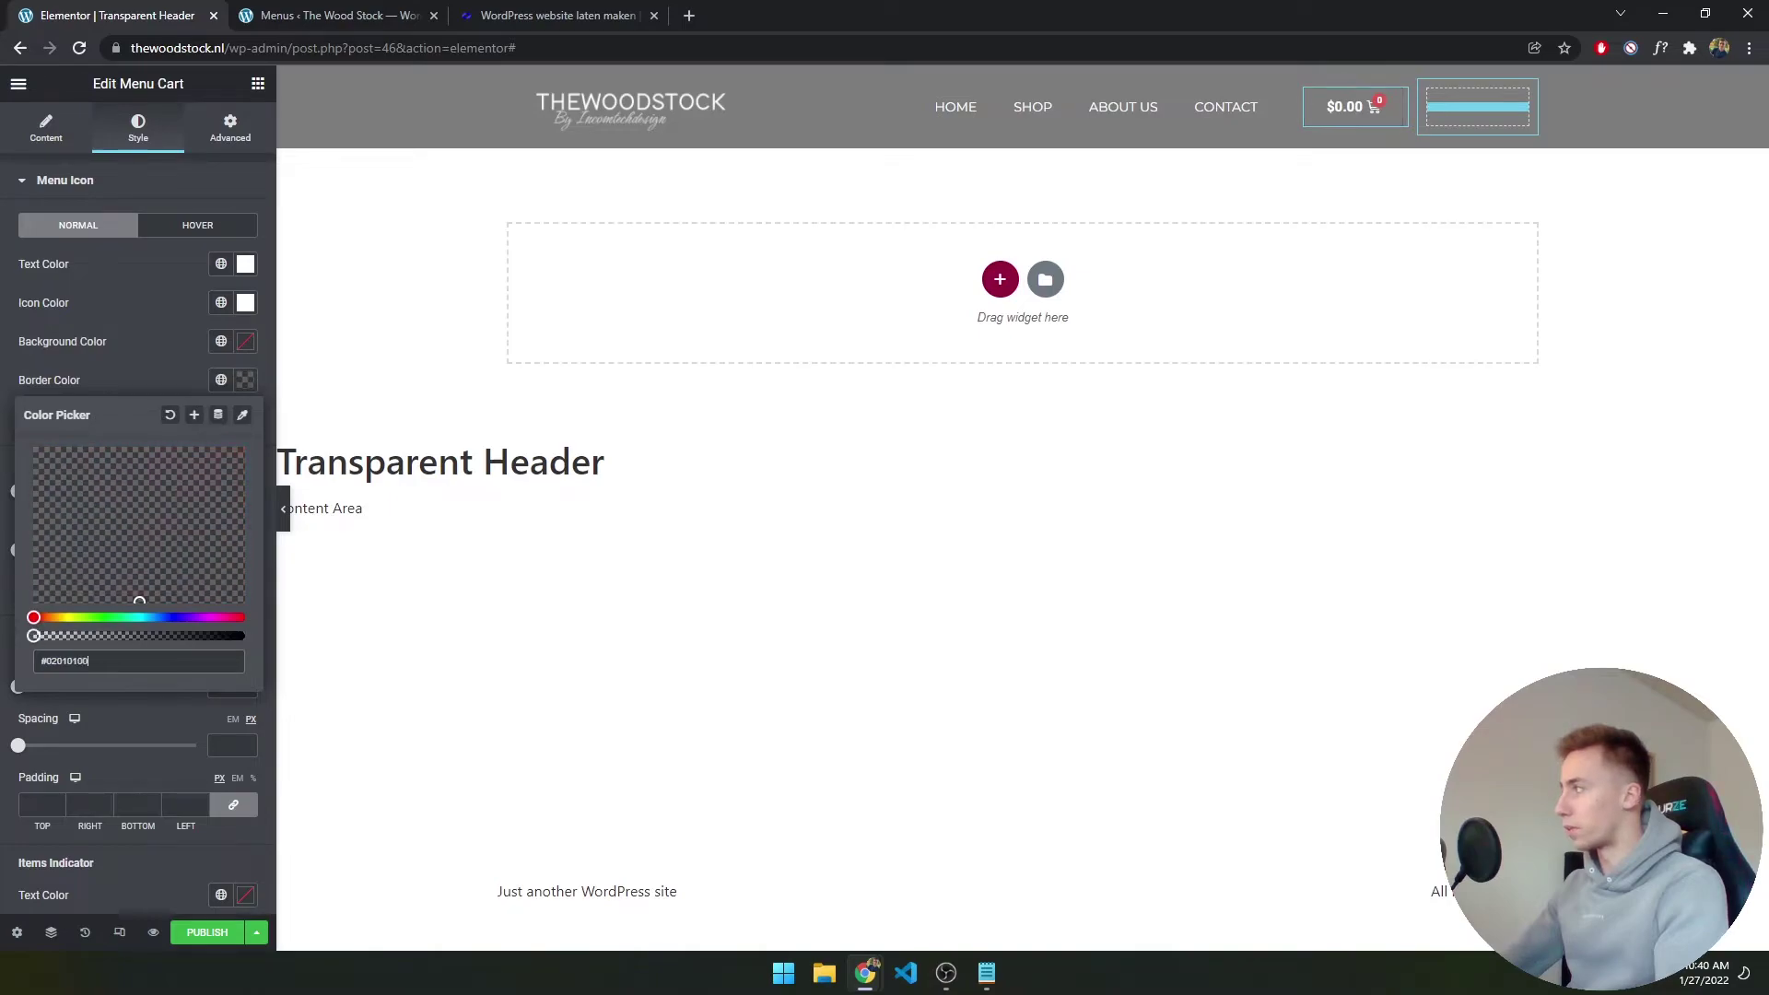
{"action": "left_click", "coordinate": [245, 380]}
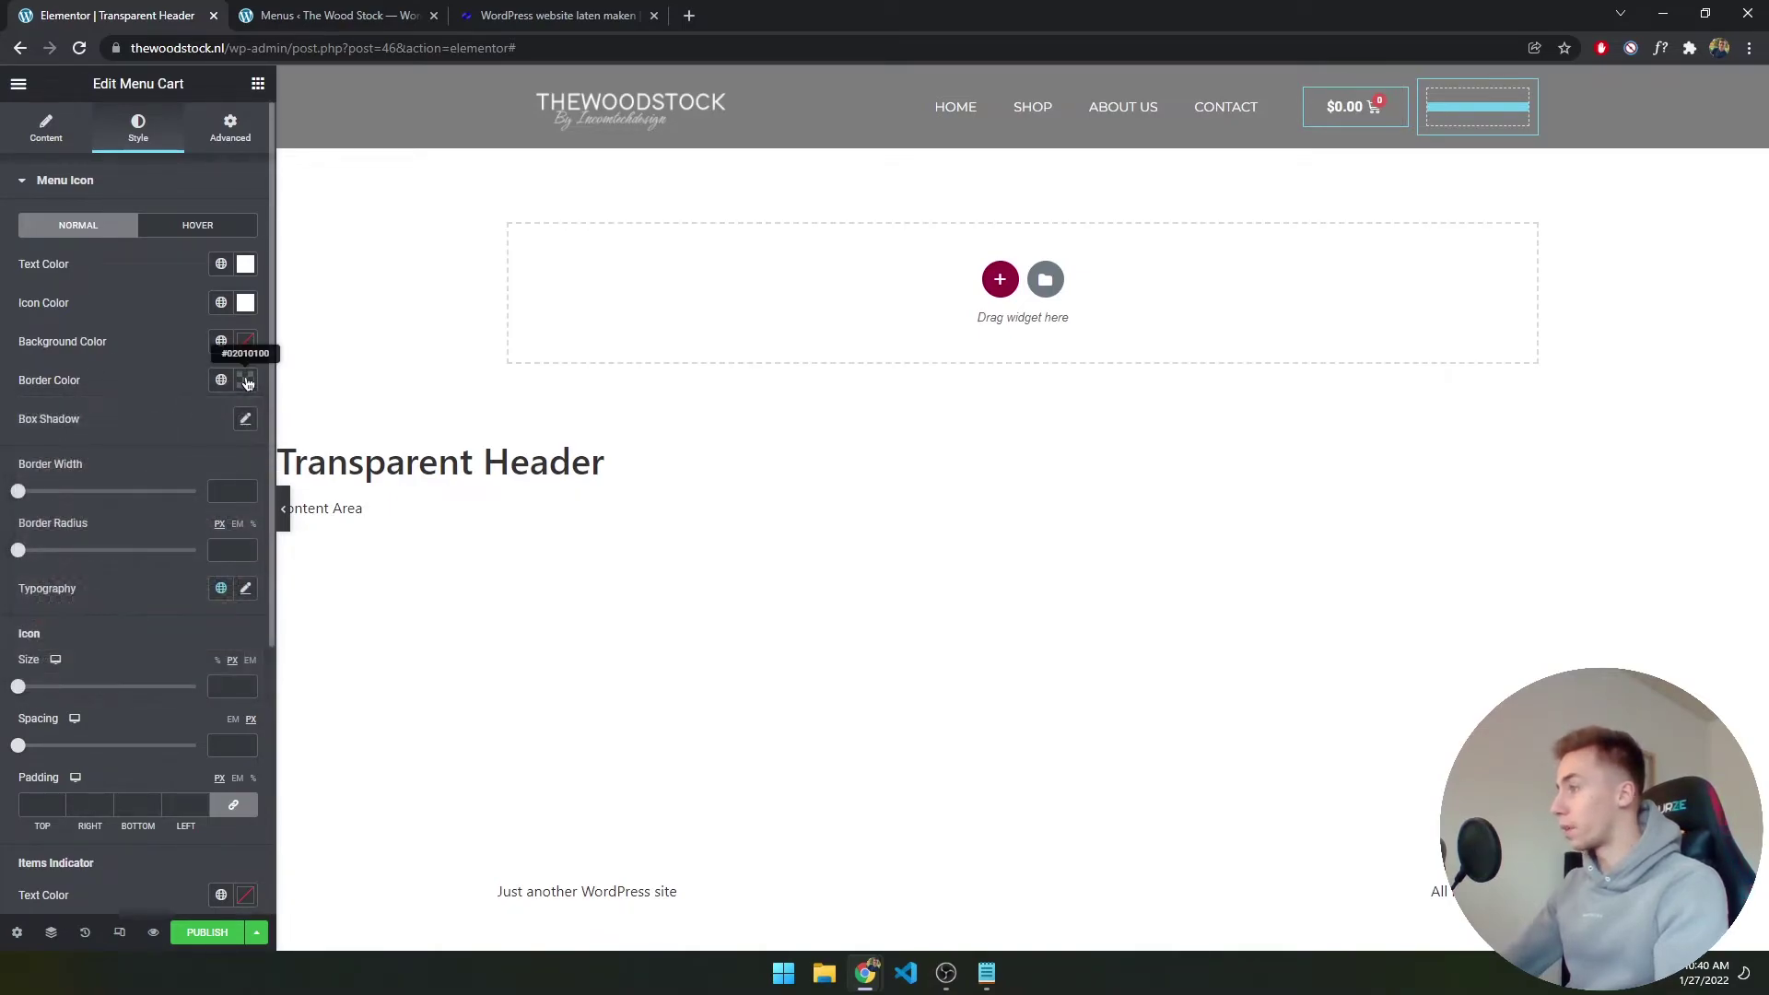
{"action": "left_click", "coordinate": [235, 181]}
{"action": "left_click", "coordinate": [238, 225]}
{"action": "left_click", "coordinate": [213, 179]}
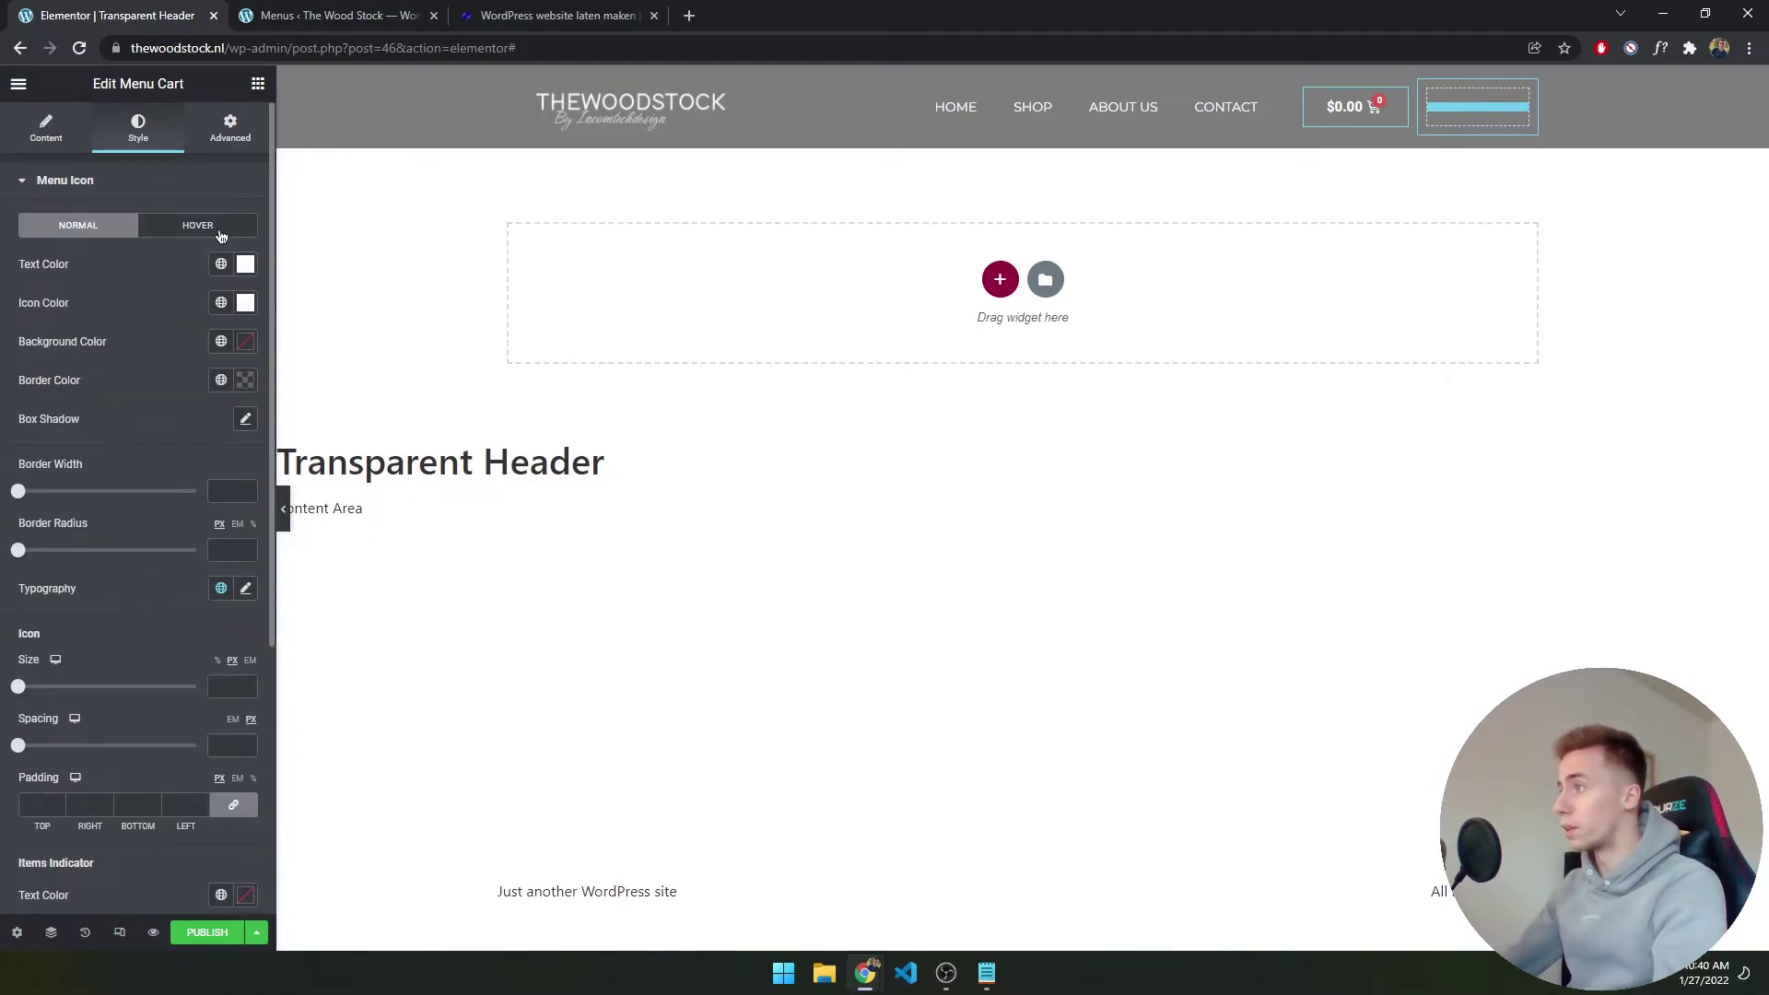
Set the Menu Cart's hover text color and icon color to white, #FFFFFF
{"action": "left_click", "coordinate": [197, 225]}
{"action": "left_click", "coordinate": [245, 264]}
{"action": "type", "text": "#FFFFFF"}
{"action": "left_click", "coordinate": [245, 263]}
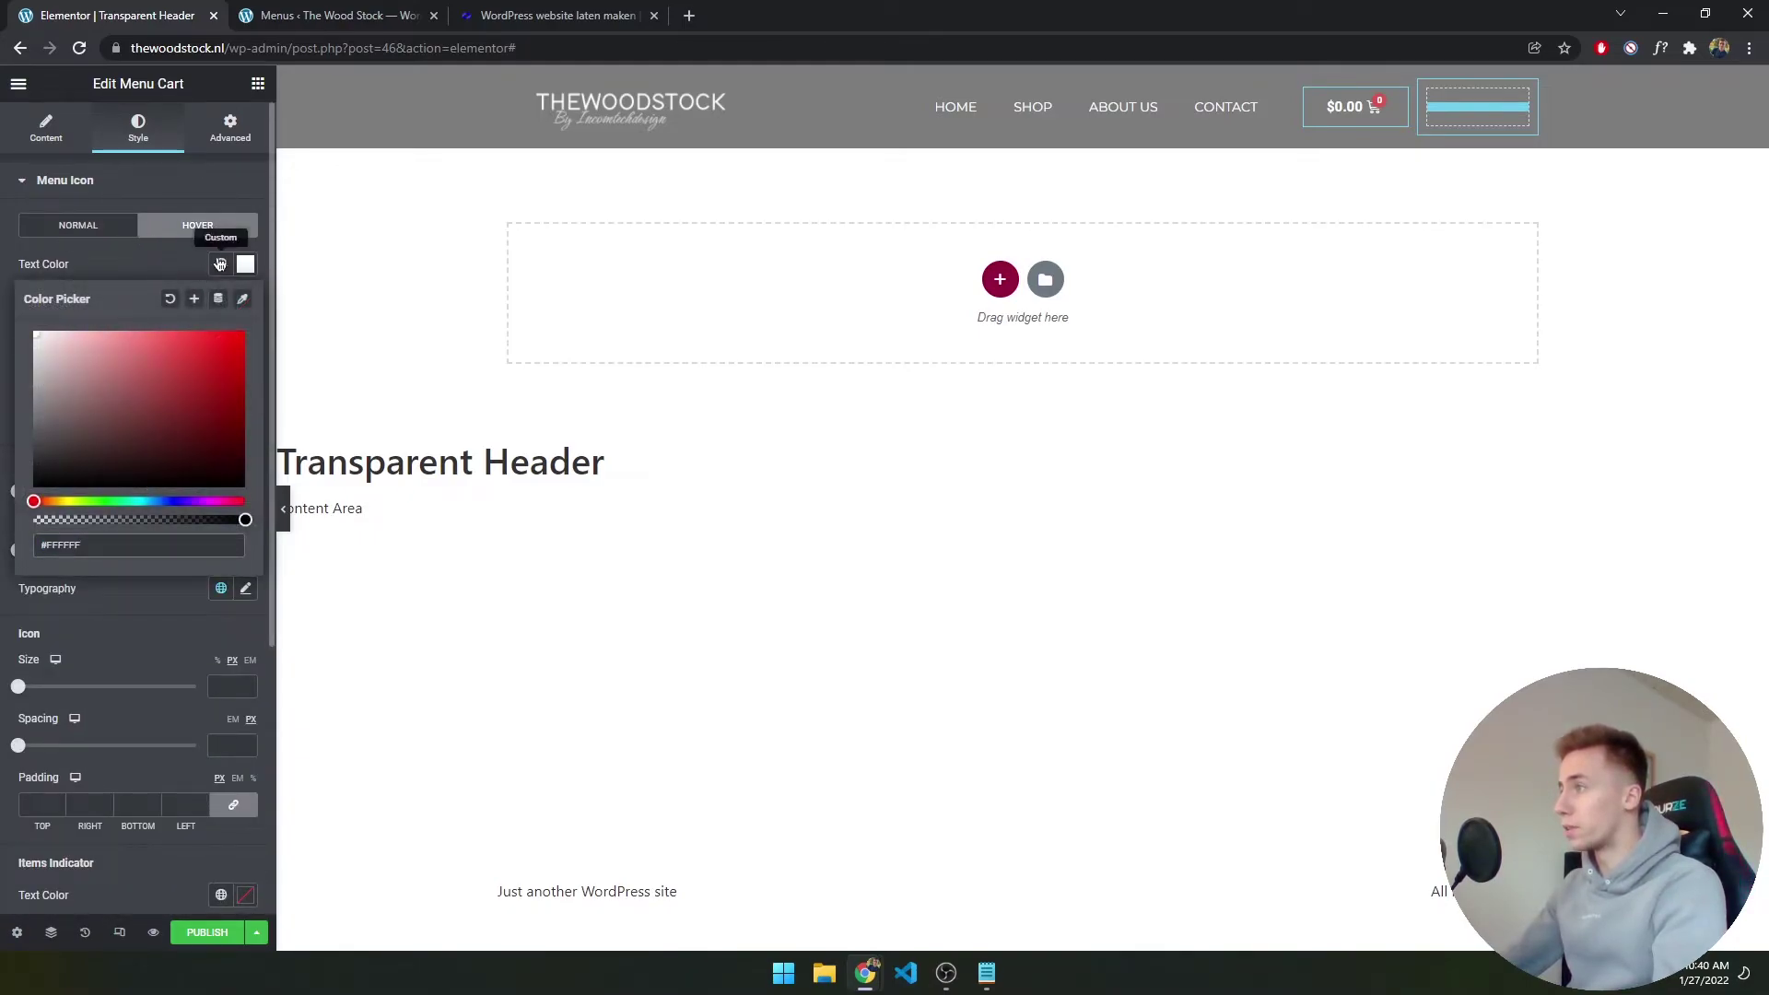
{"action": "left_click", "coordinate": [245, 302]}
{"action": "type", "text": "#FFFFFF"}
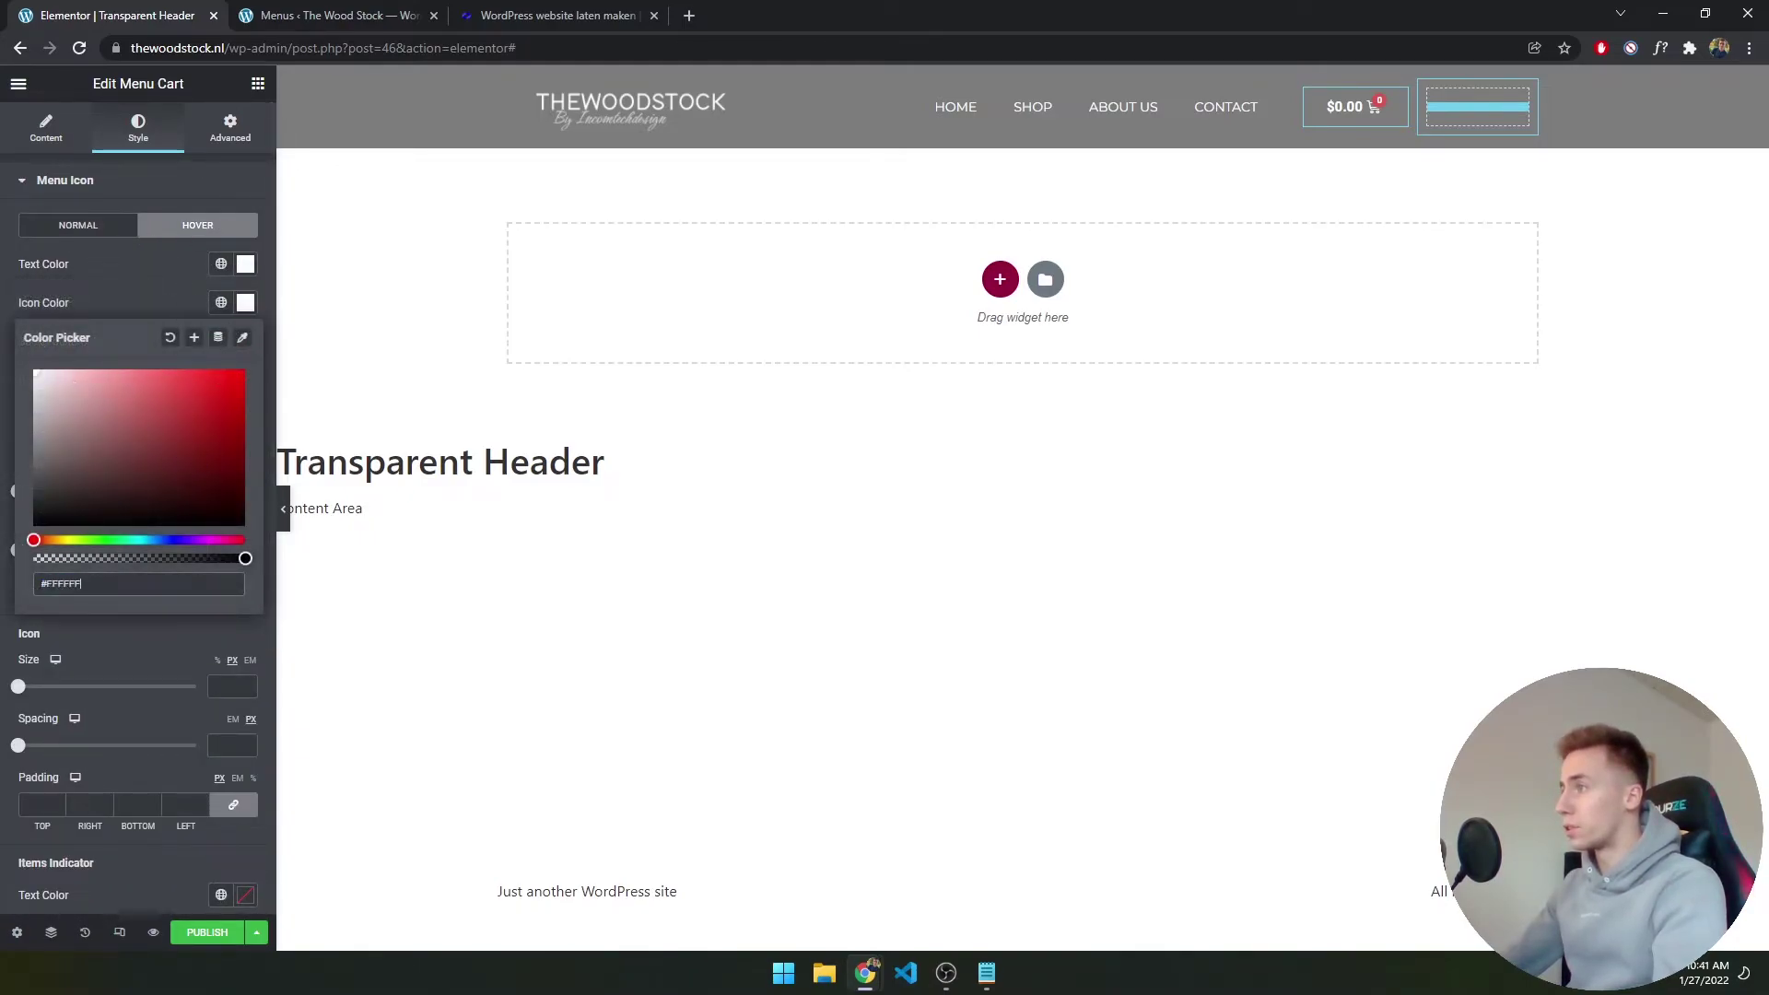
{"action": "left_click", "coordinate": [245, 303]}
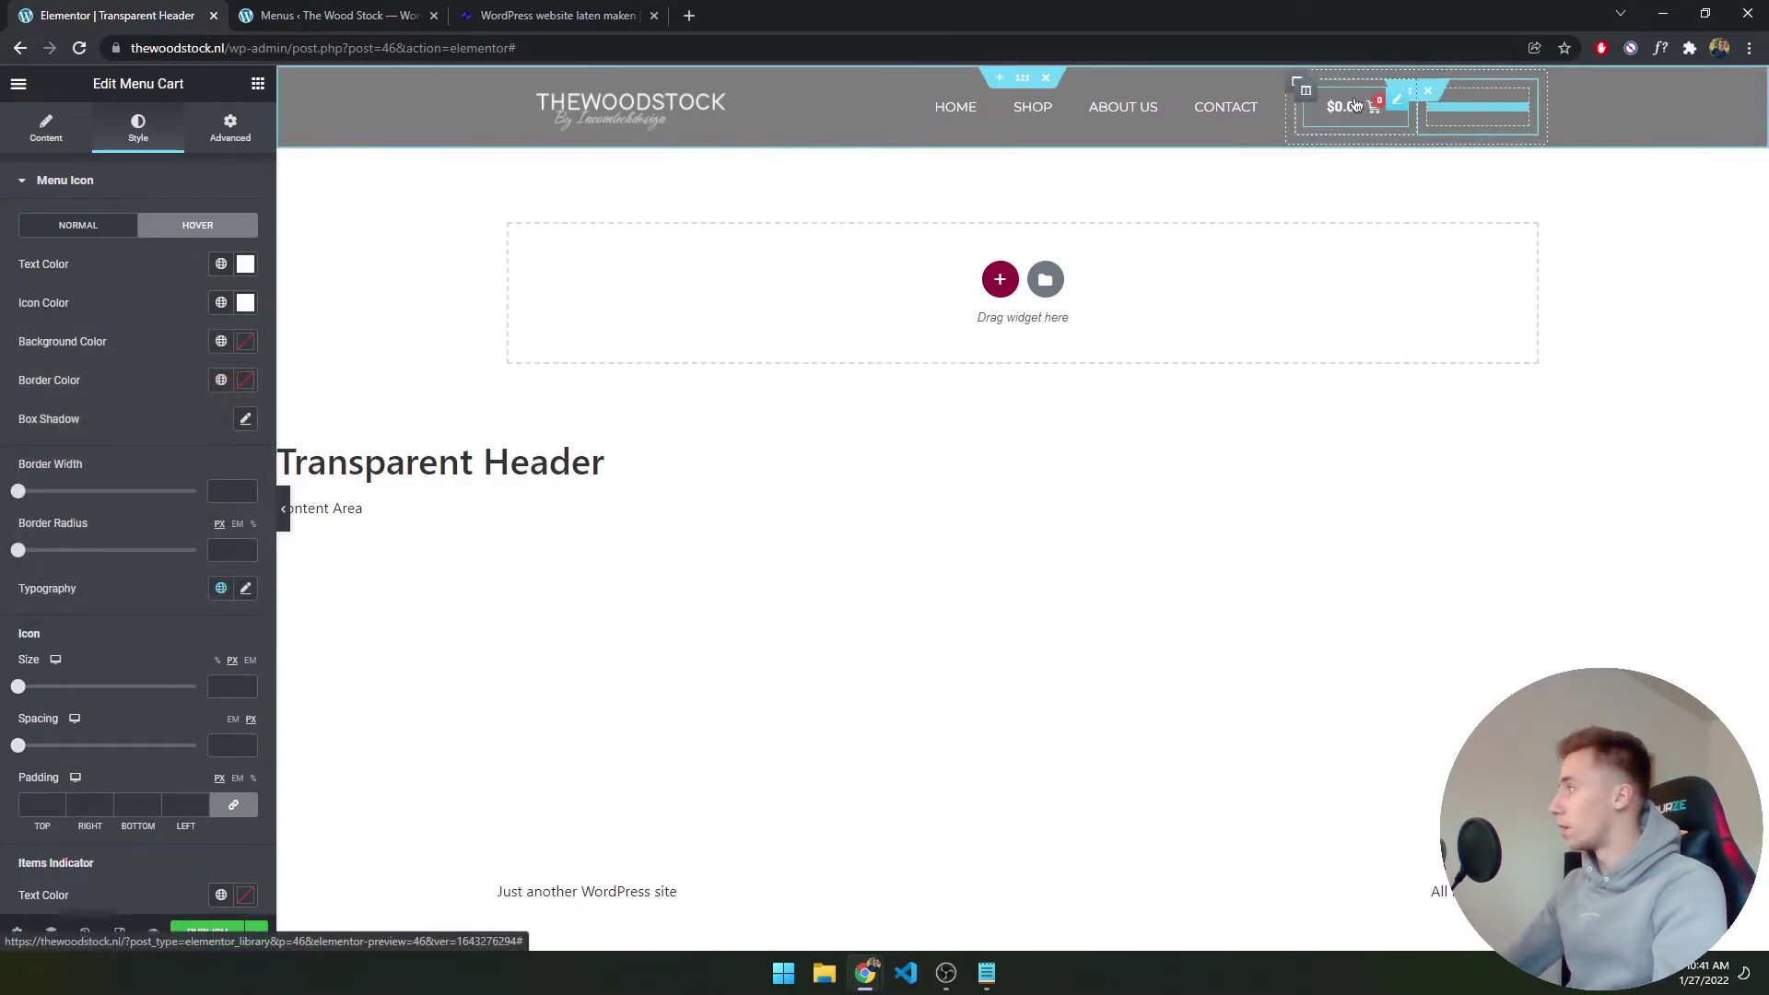
Hide the Menu Cart's subtotal and preview the header without the editing panel
{"action": "left_click", "coordinate": [92, 228]}
{"action": "left_click", "coordinate": [65, 138]}
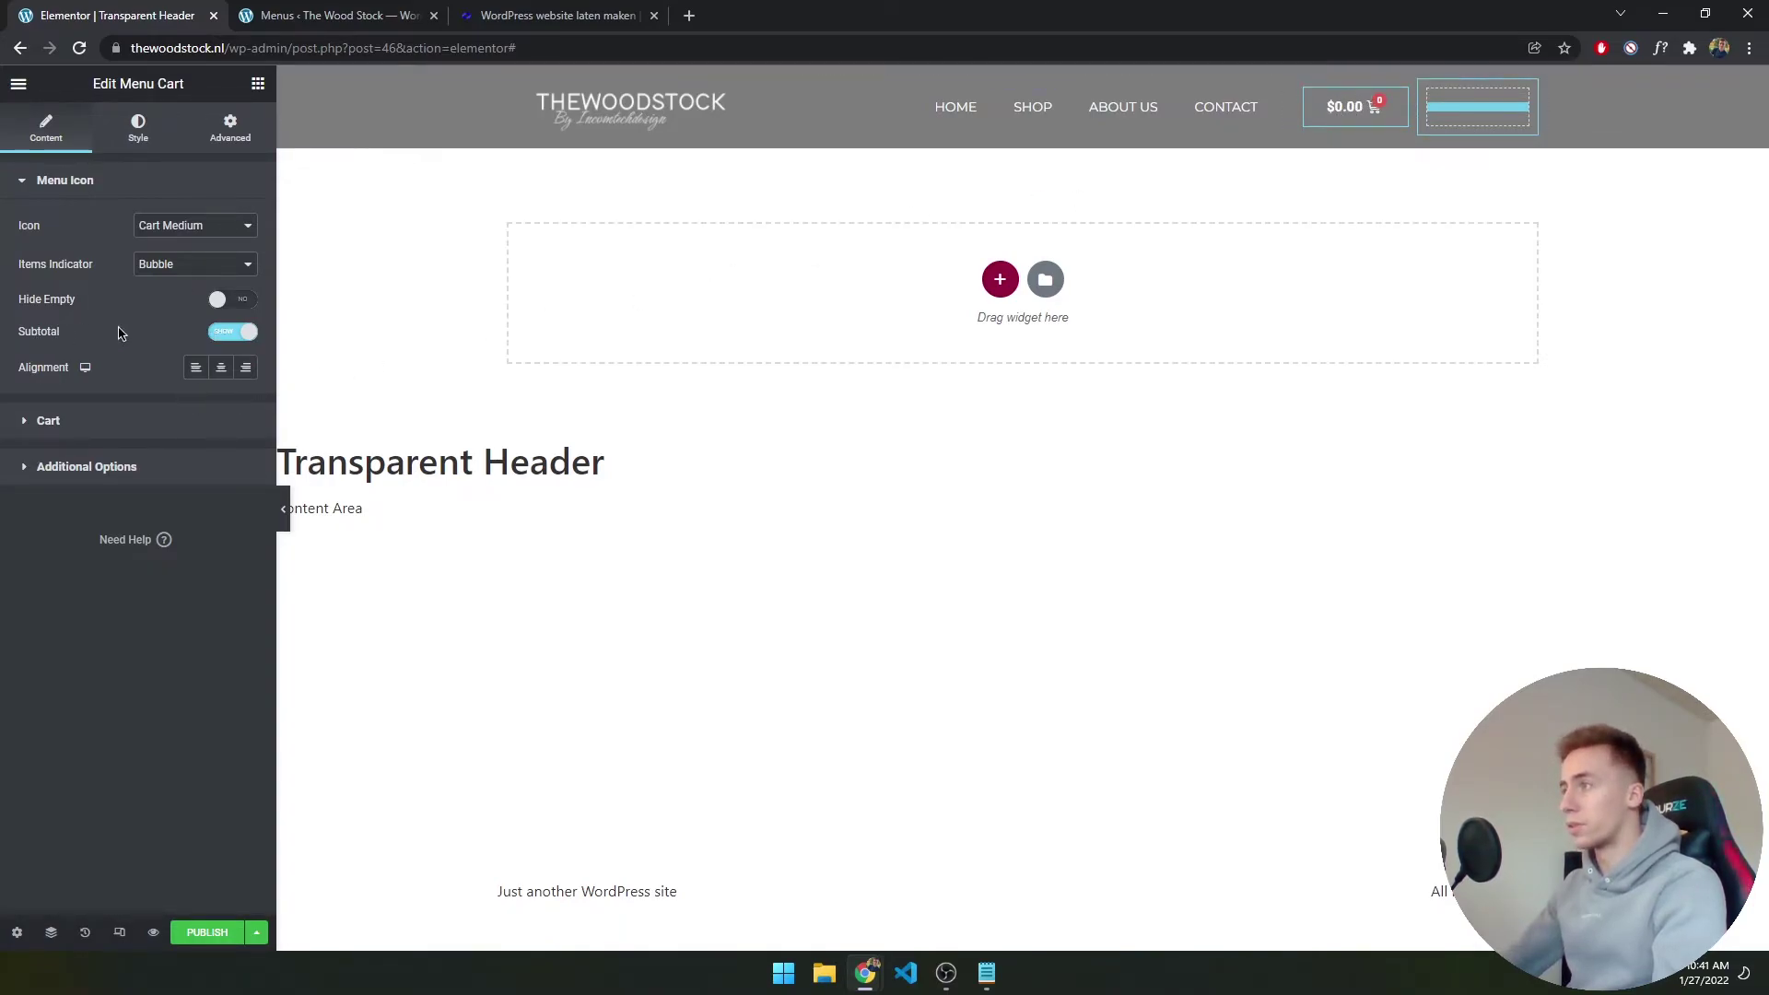
{"action": "left_click", "coordinate": [237, 336]}
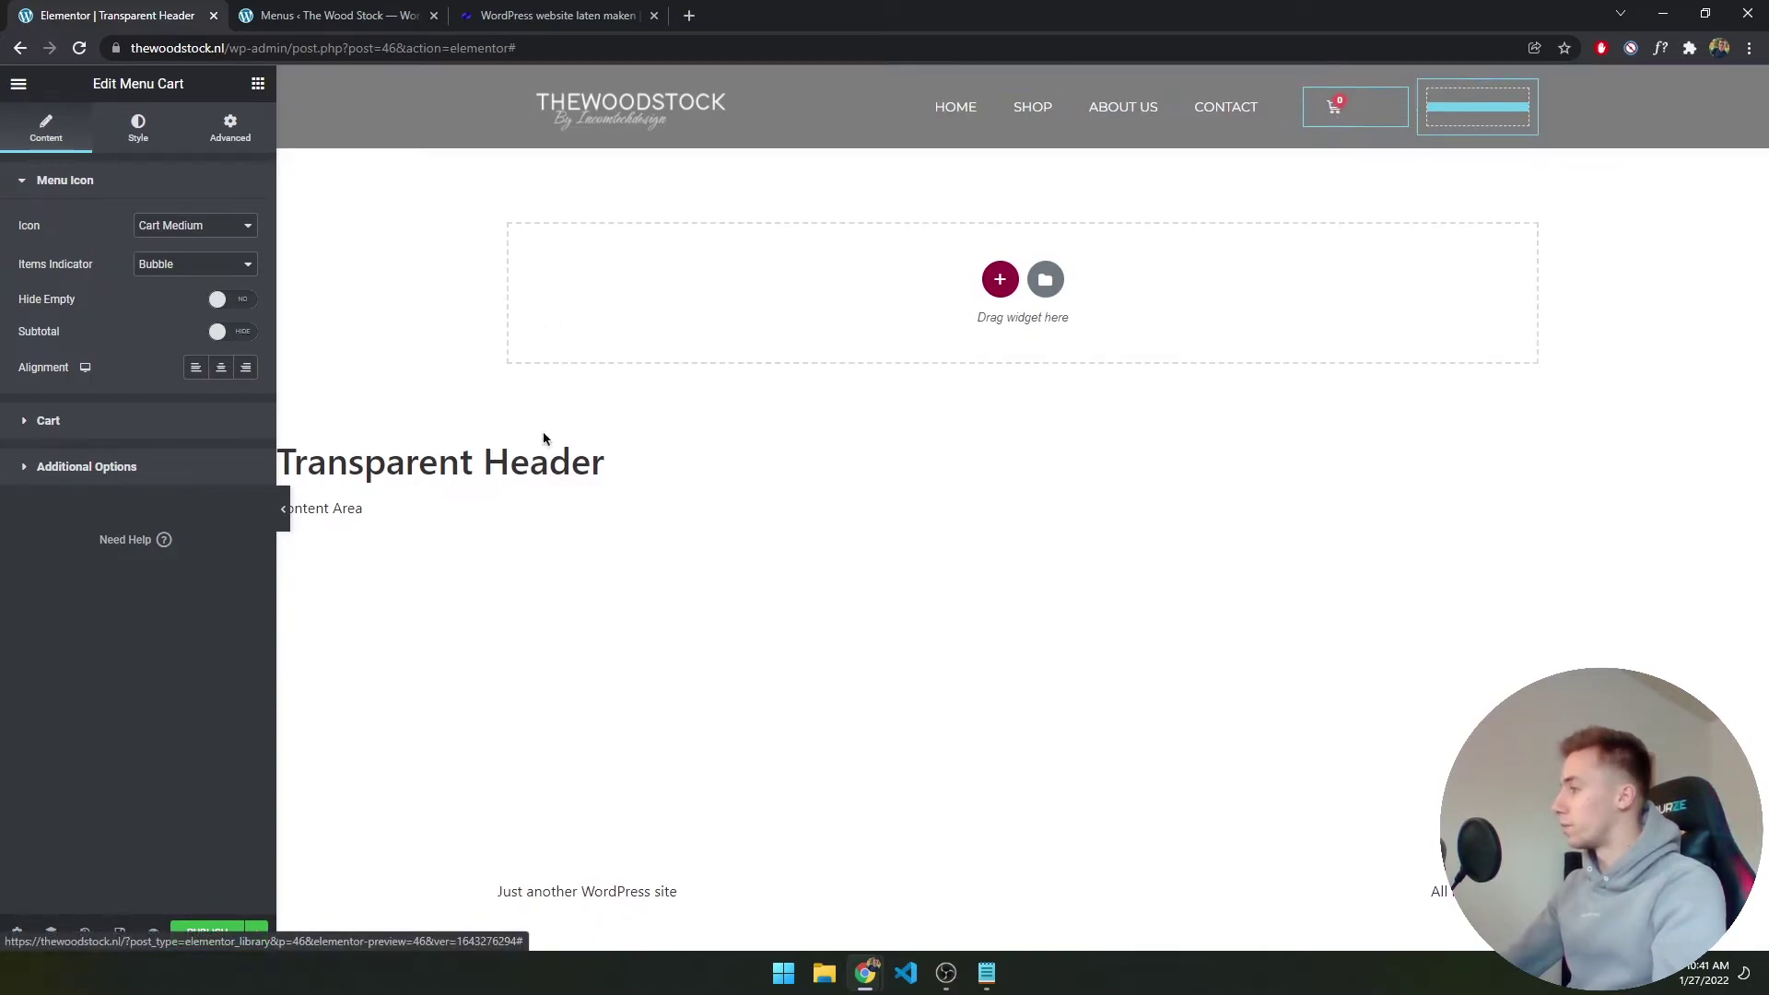
{"action": "left_click", "coordinate": [283, 509]}
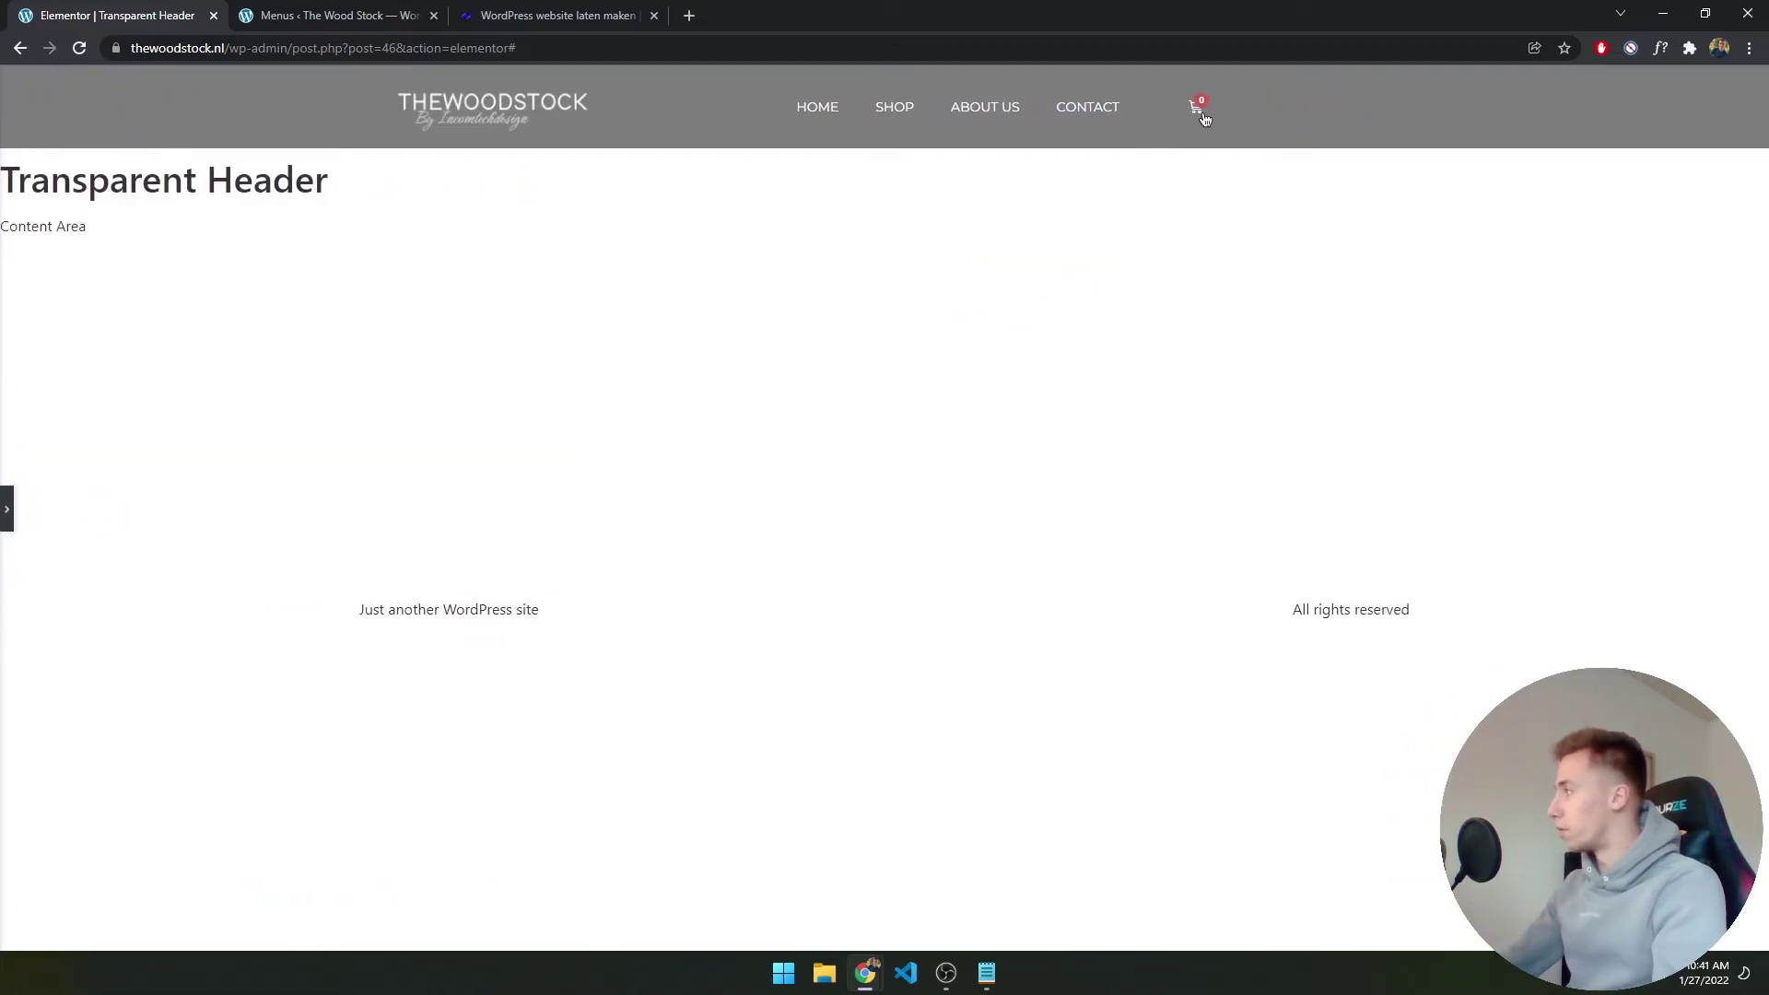
{"action": "left_click", "coordinate": [7, 509]}
Make the Menu Cart's hover border color fully transparent with #02010100 and test opening the cart from its icon
{"action": "left_click", "coordinate": [137, 136]}
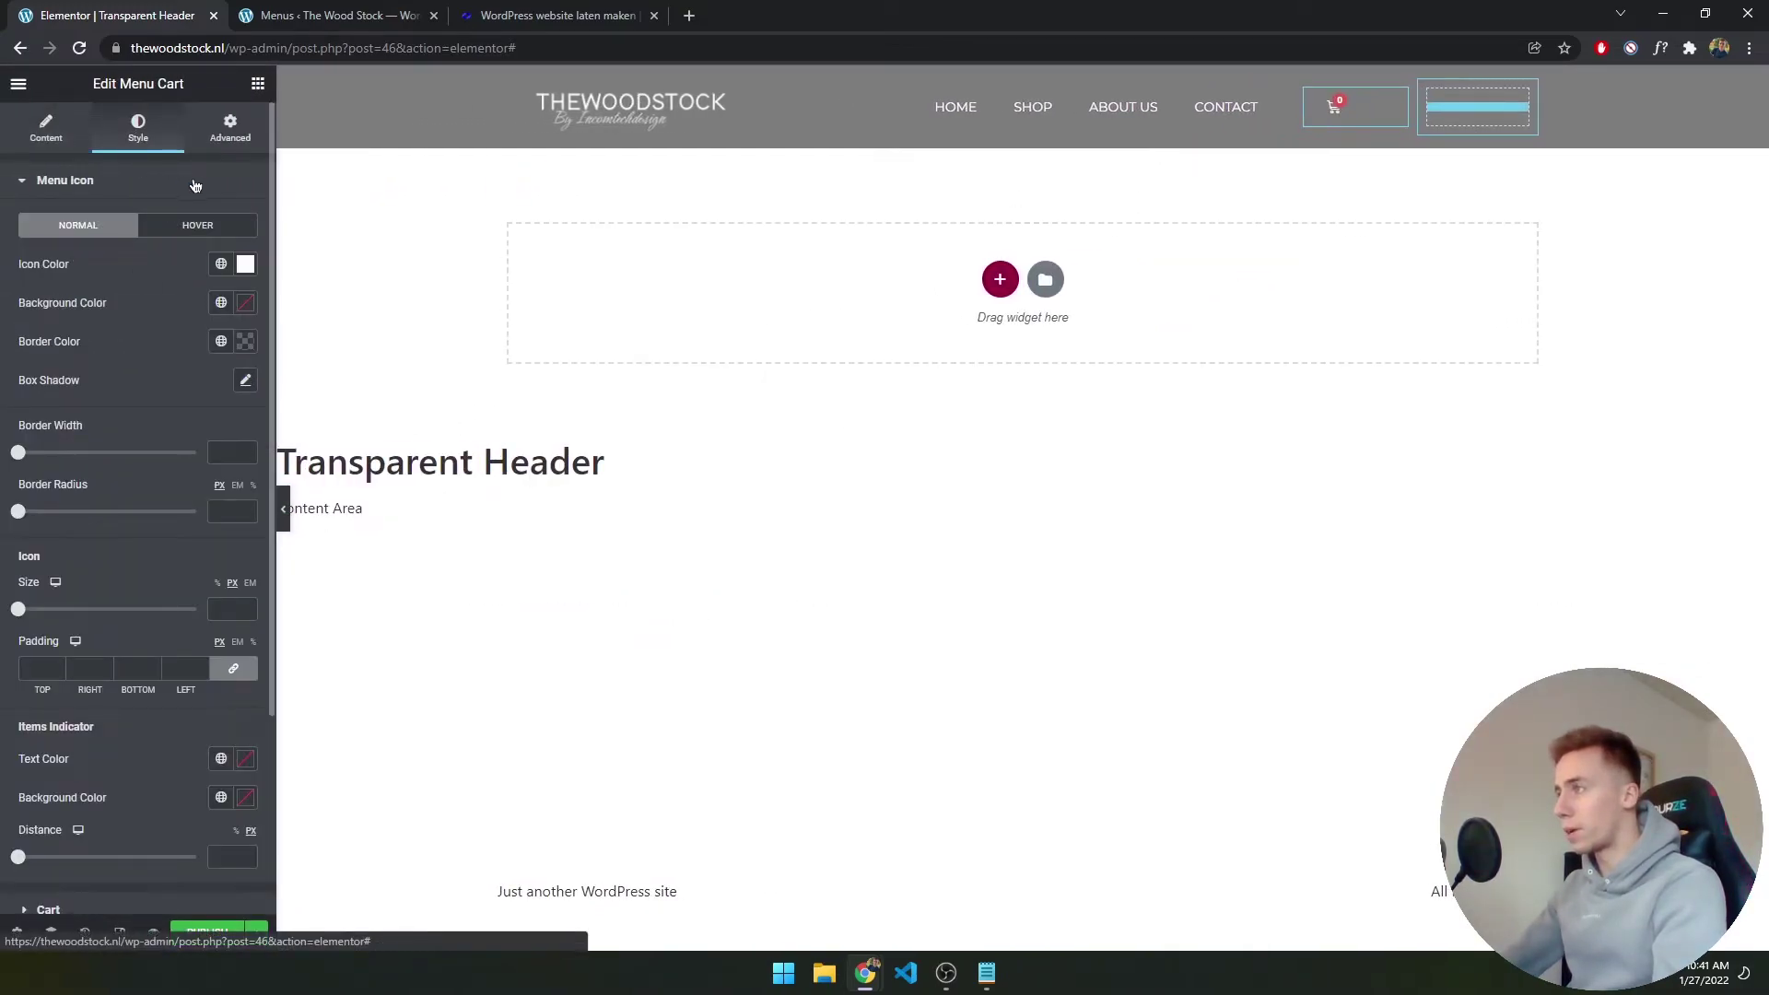
{"action": "left_click", "coordinate": [191, 228]}
{"action": "left_click", "coordinate": [246, 341]}
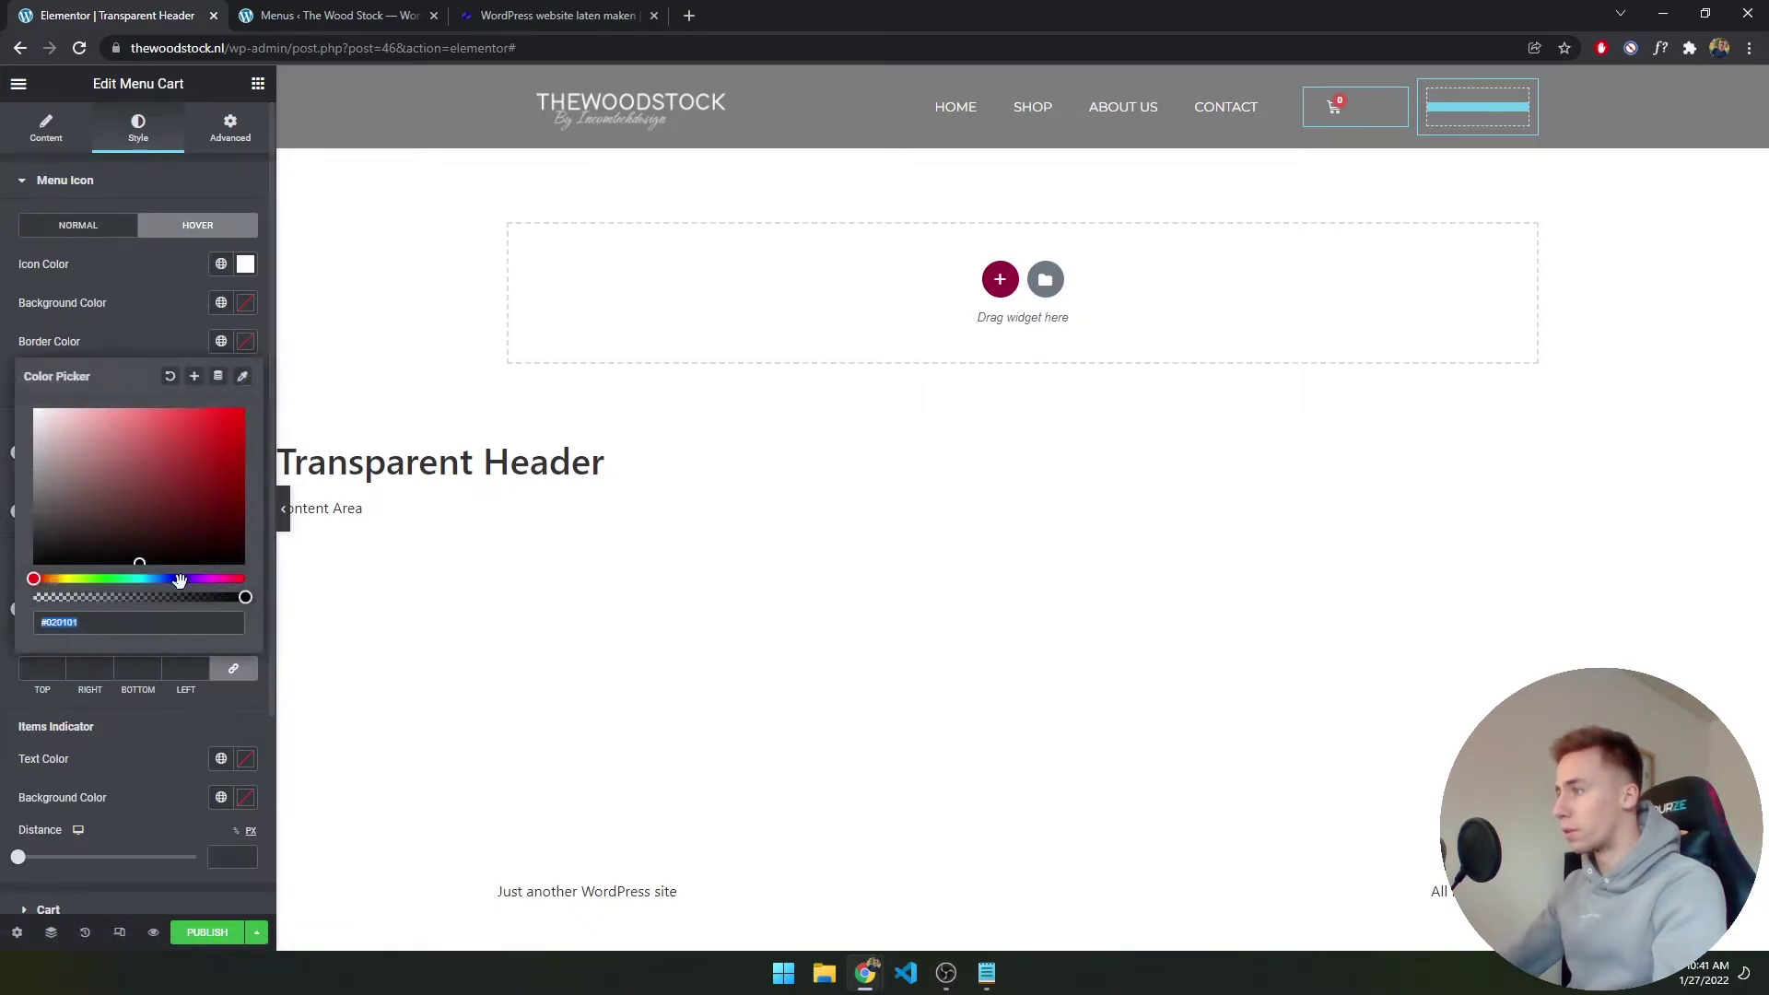
{"action": "left_click_drag", "start_coordinate": [246, 598], "coordinate": [37, 597]}
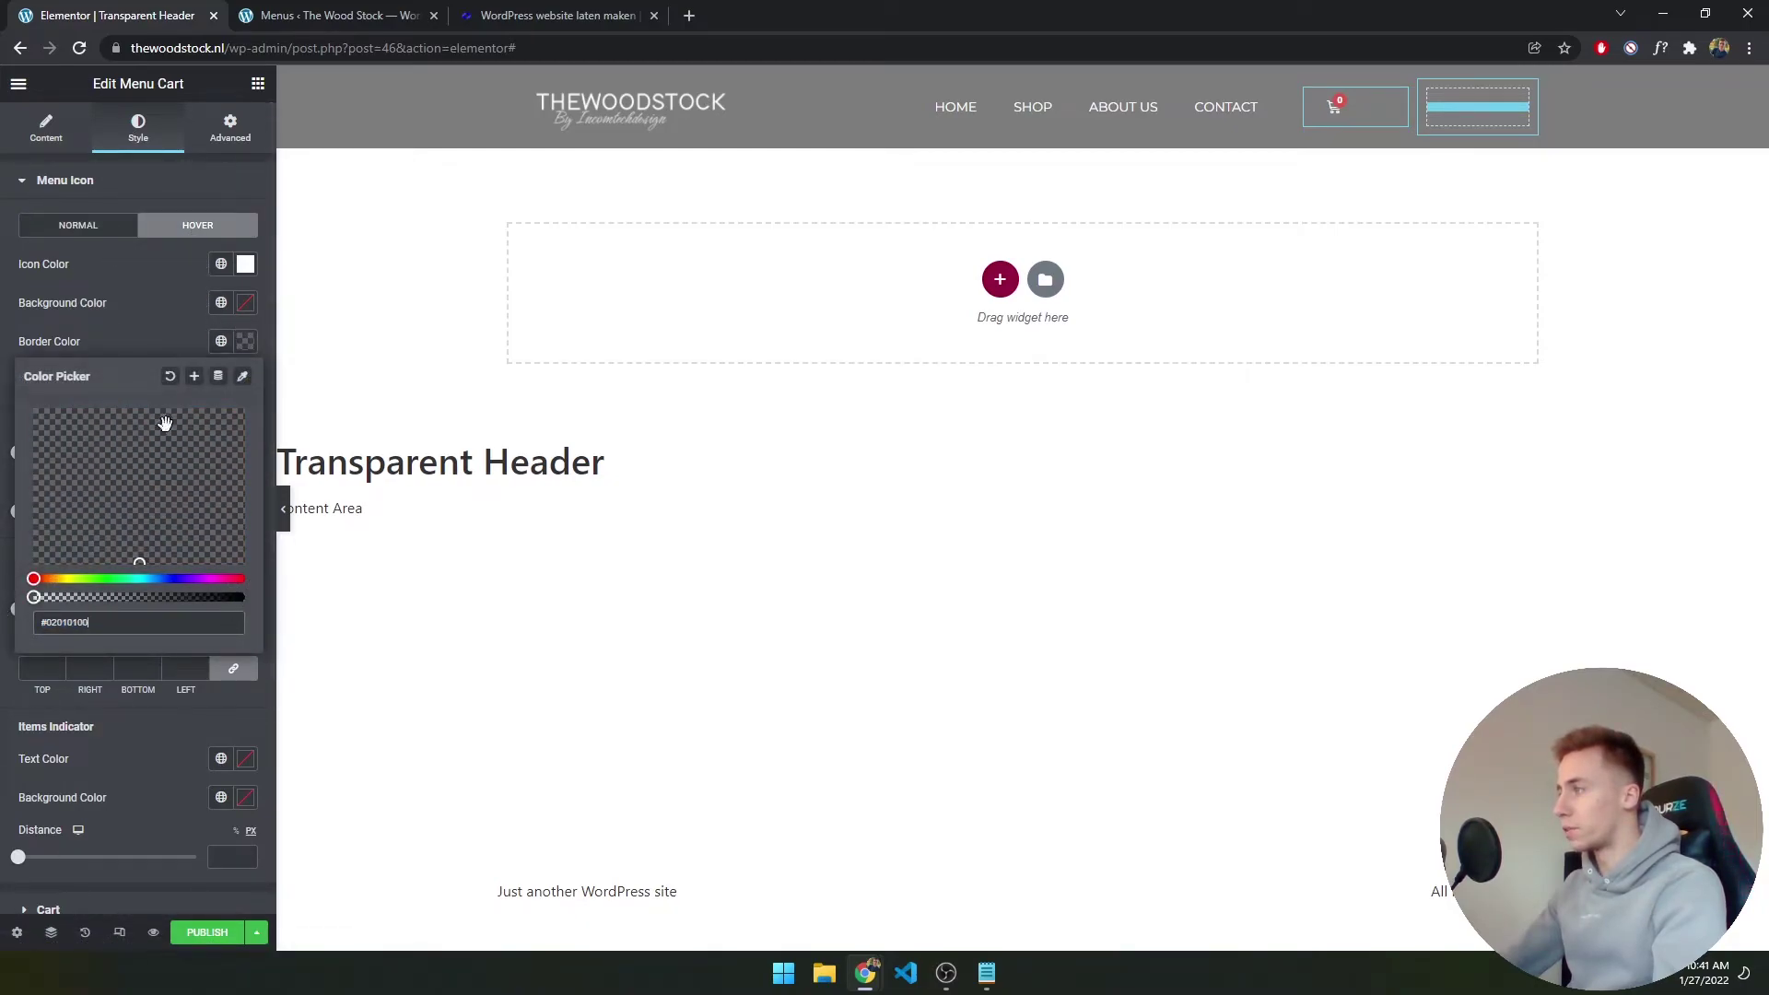
{"action": "left_click", "coordinate": [245, 341]}
{"action": "left_click", "coordinate": [1333, 107]}
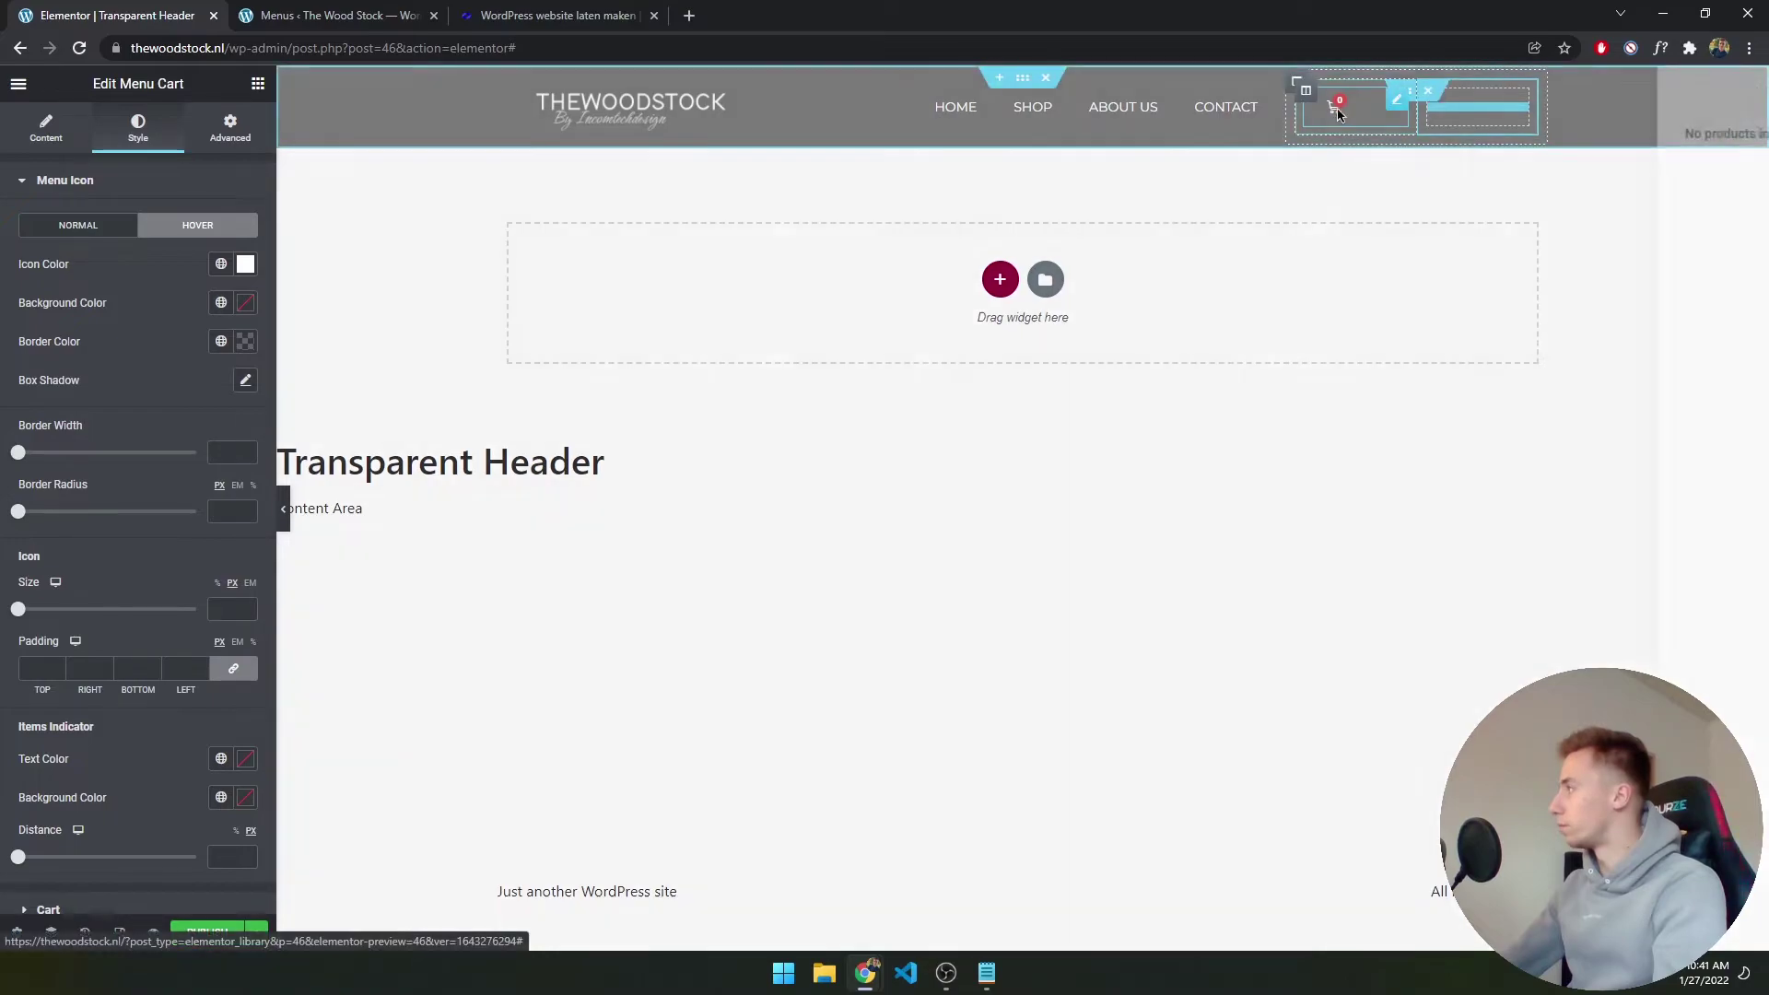
Close the opened cart and align the Menu Cart icon to the right of its column
{"action": "left_click", "coordinate": [1731, 95]}
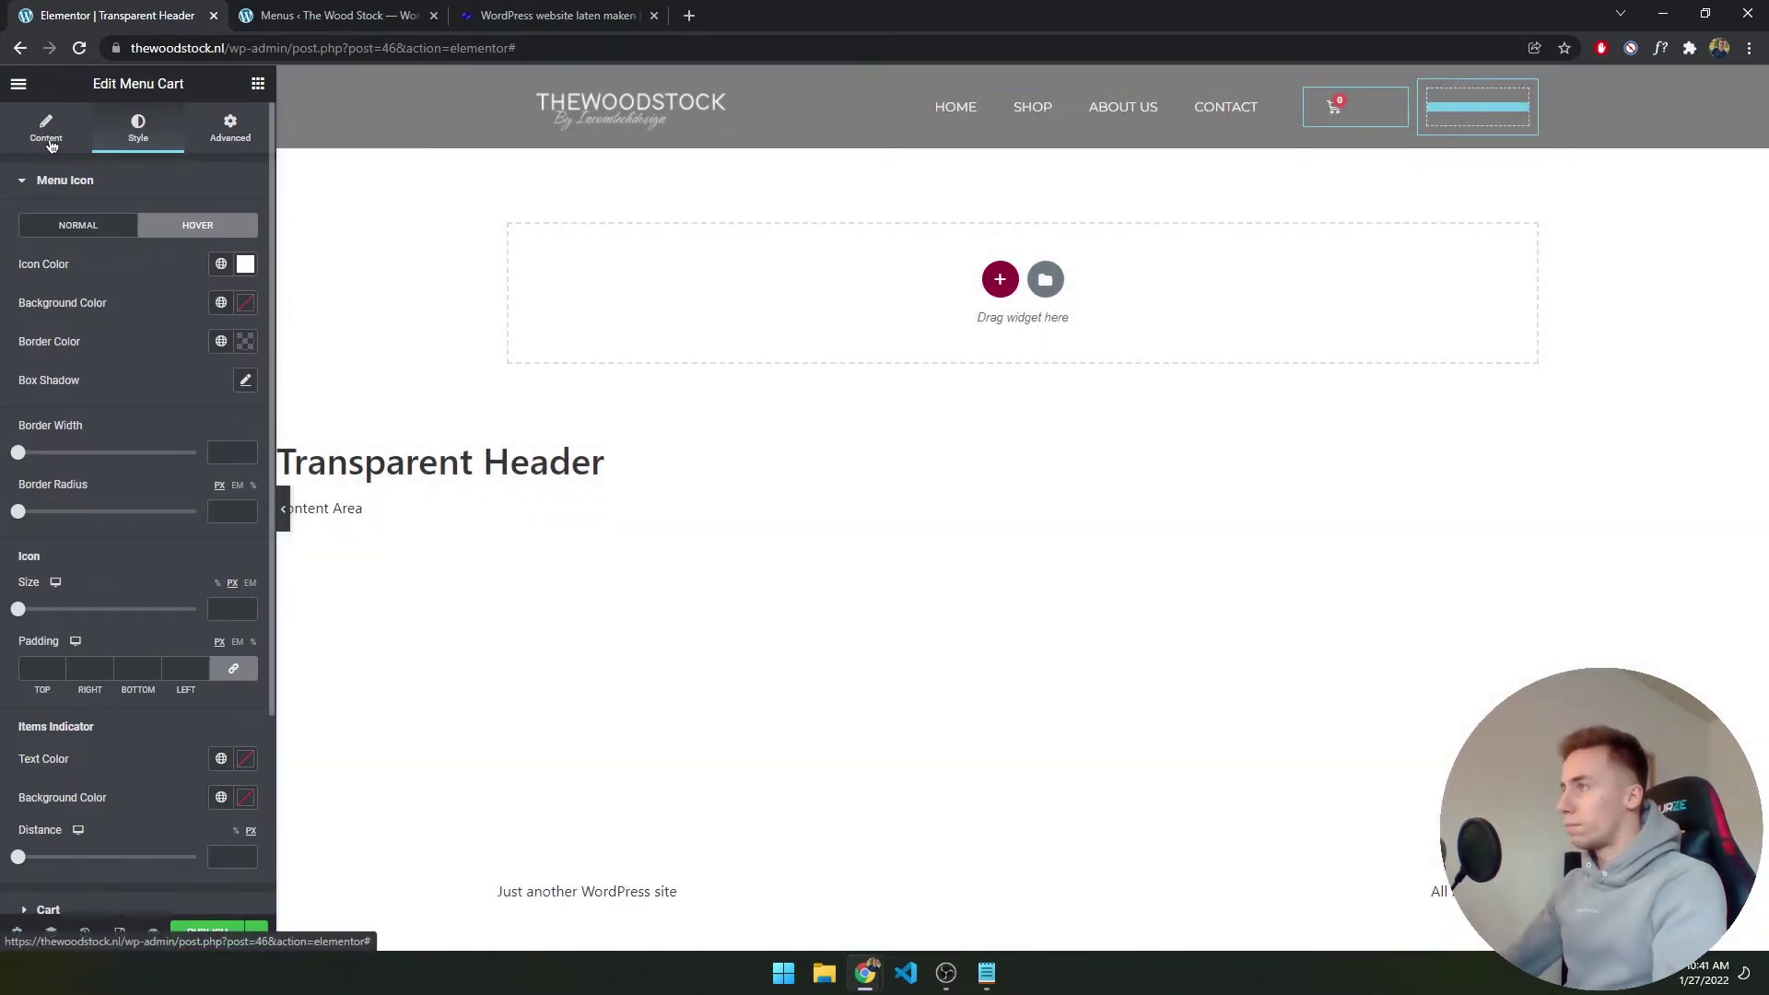
{"action": "left_click", "coordinate": [1410, 96]}
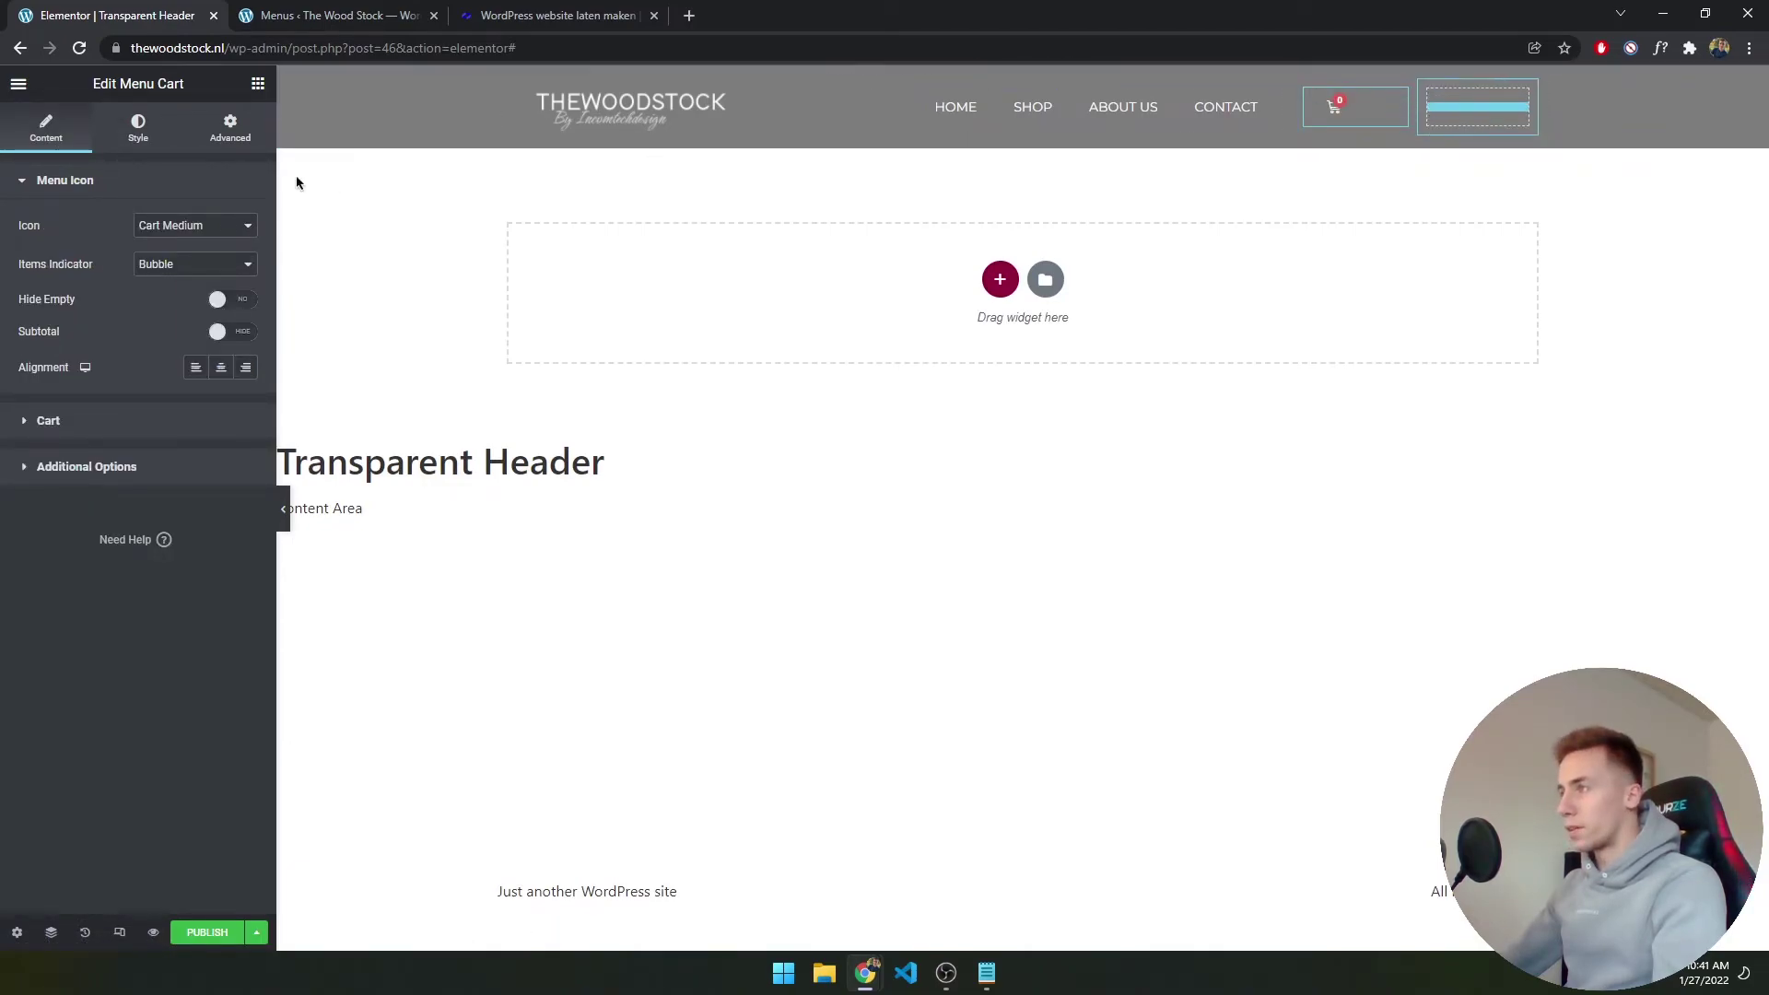
{"action": "left_click", "coordinate": [245, 367]}
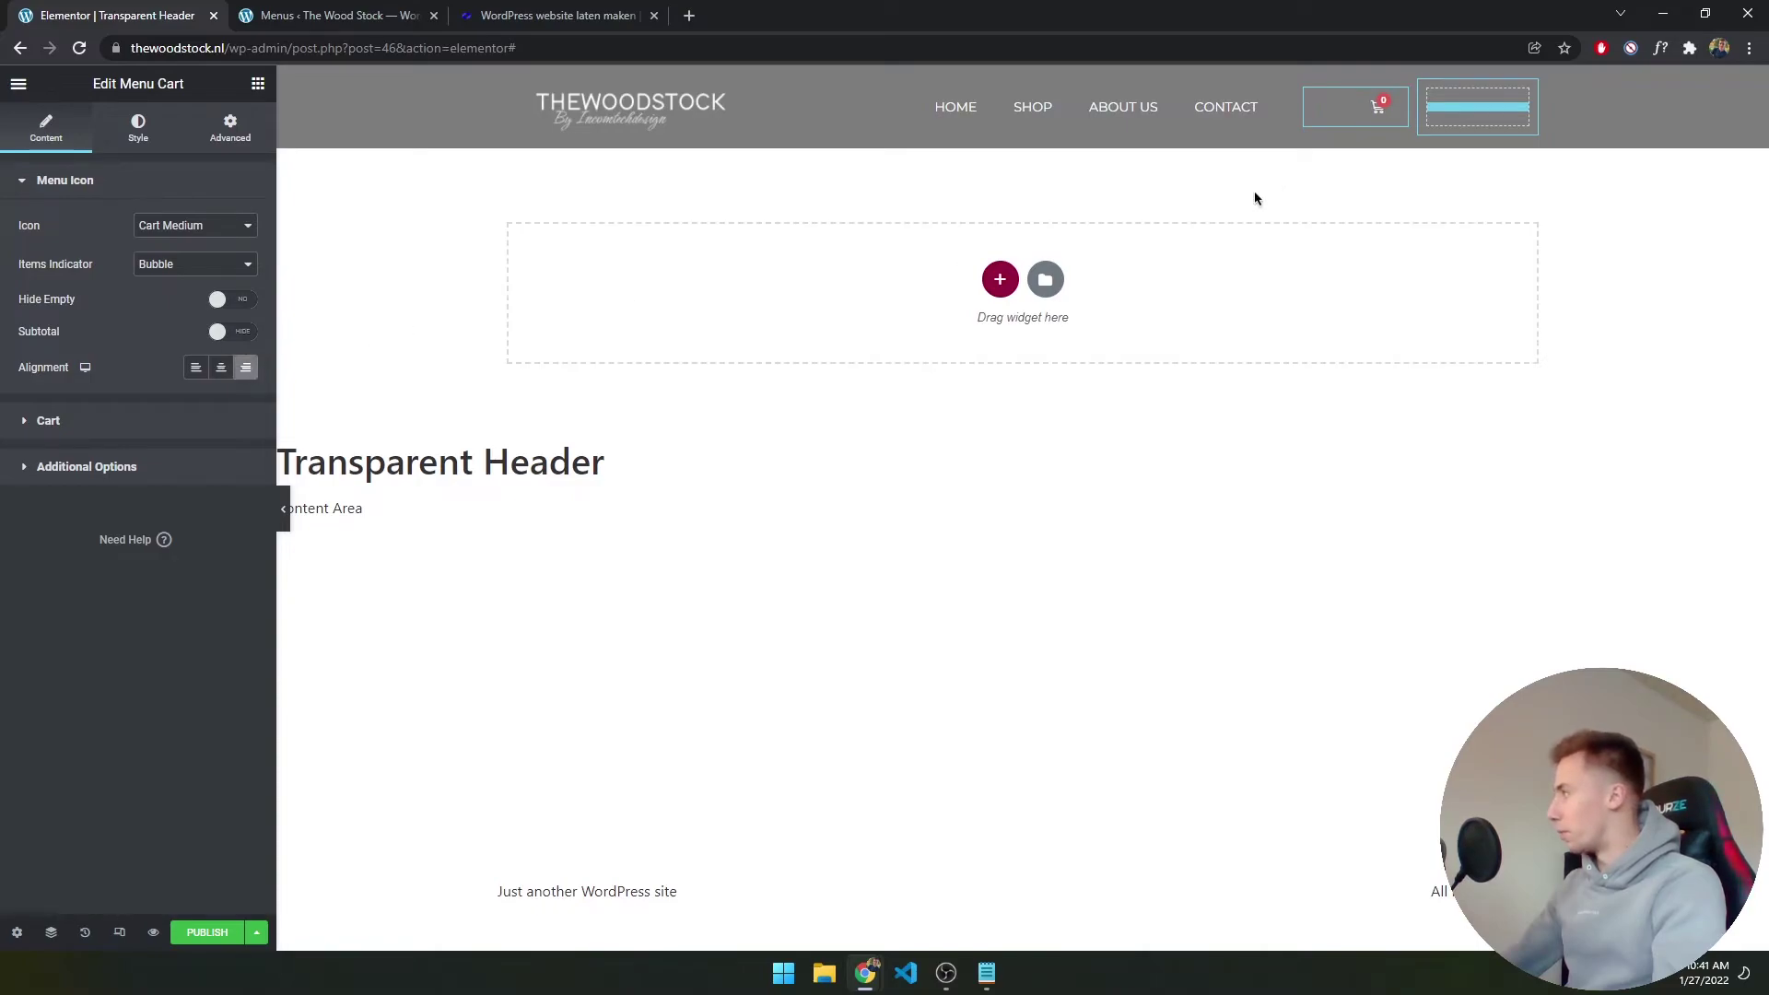
Find the Search Form widget and add it to the empty column beside the Menu Cart
{"action": "left_click", "coordinate": [1152, 175]}
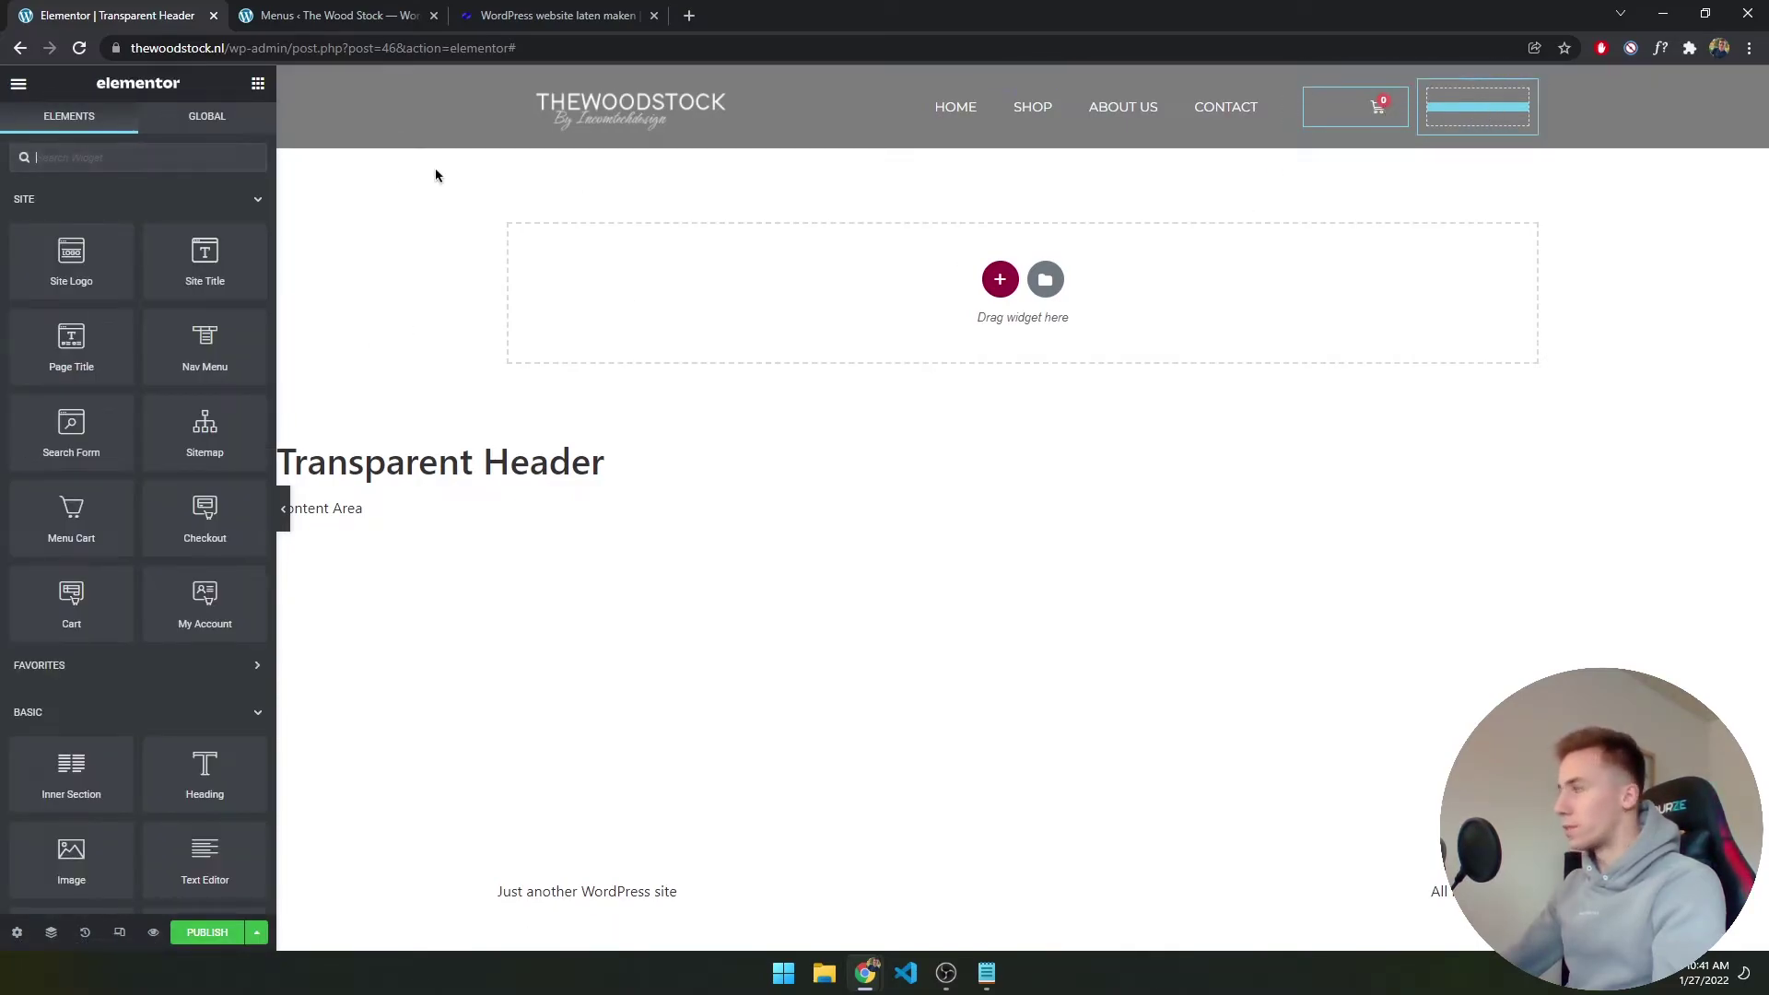
{"action": "left_click", "coordinate": [223, 163]}
{"action": "type", "text": "search"}
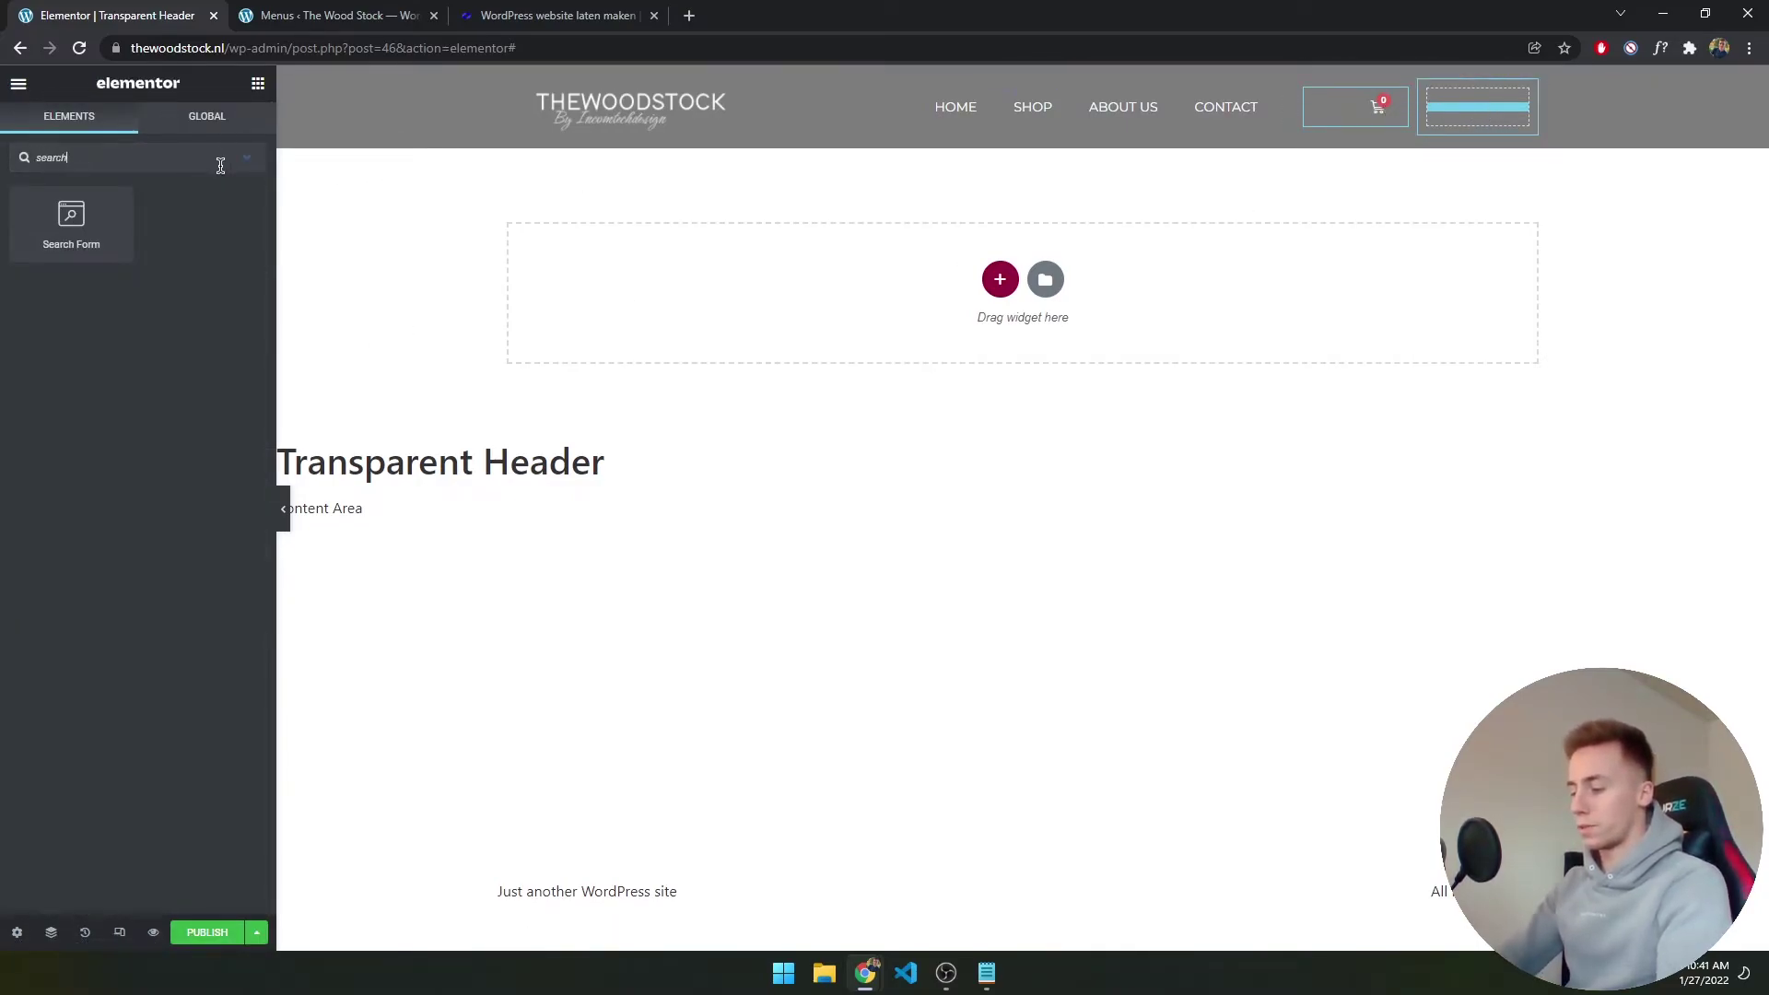
{"action": "left_click_drag", "start_coordinate": [90, 211], "coordinate": [1498, 103]}
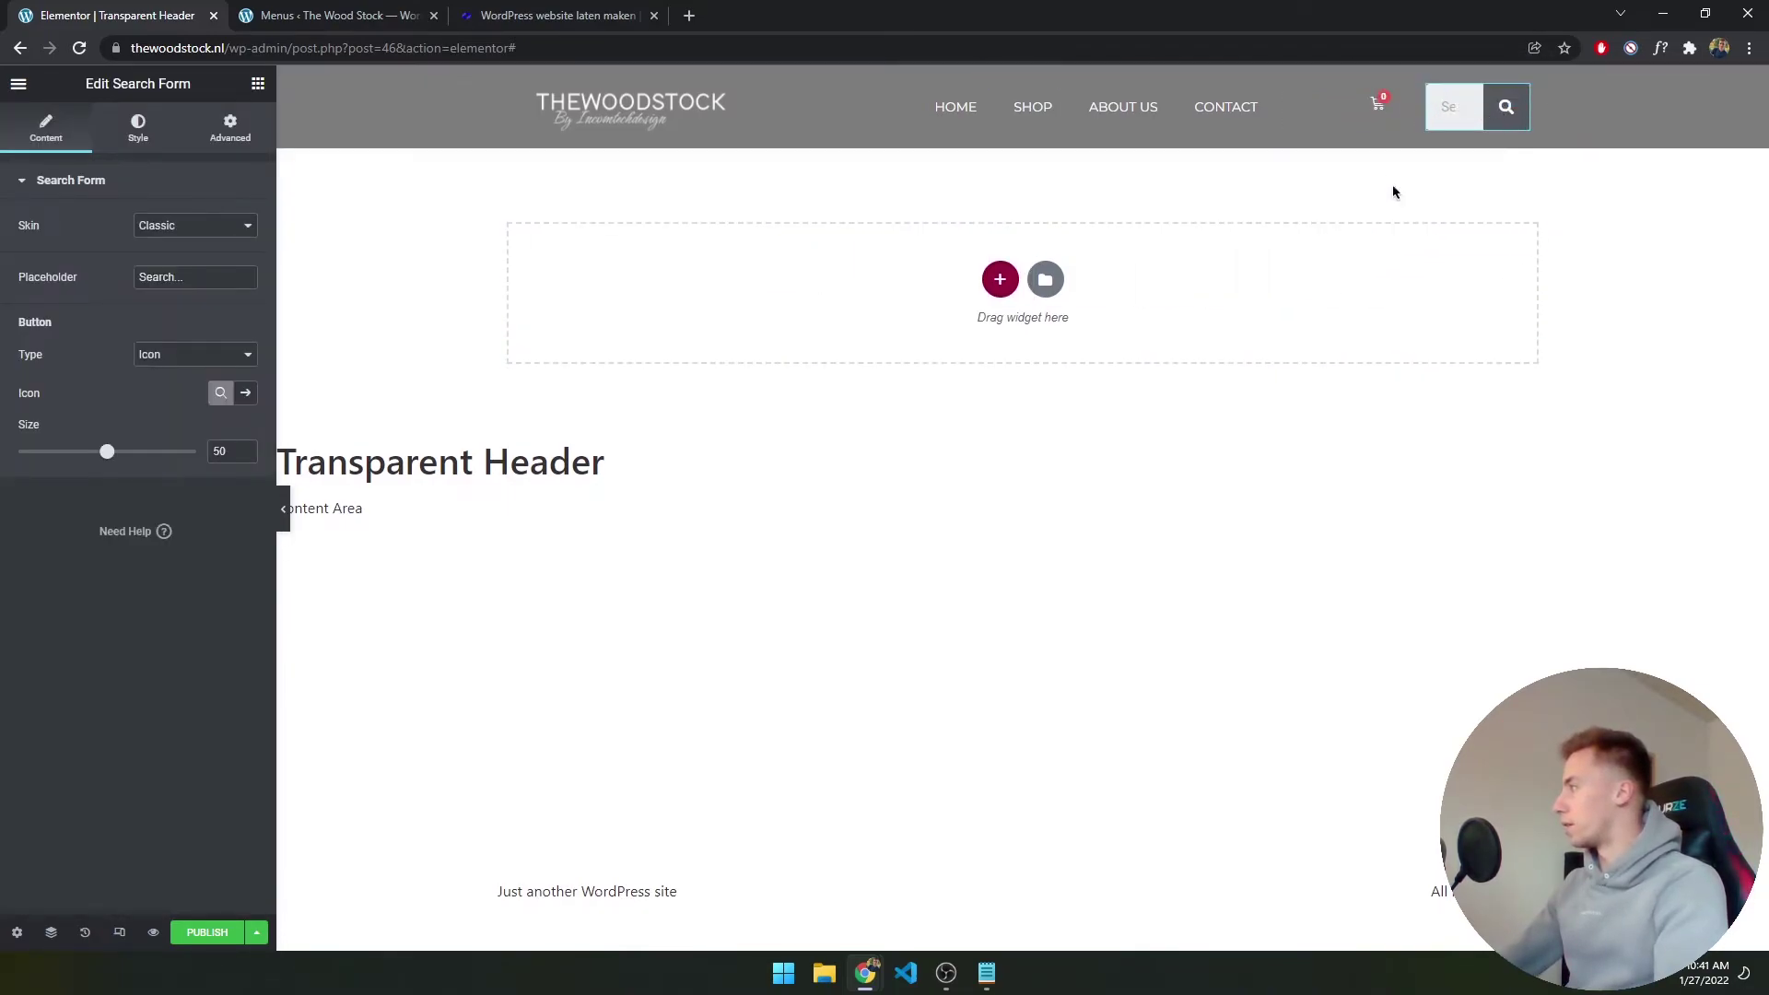
Try the Minimal skin on the Search Form, then choose Full Screen and test opening and closing its search overlay
{"action": "left_click", "coordinate": [173, 234]}
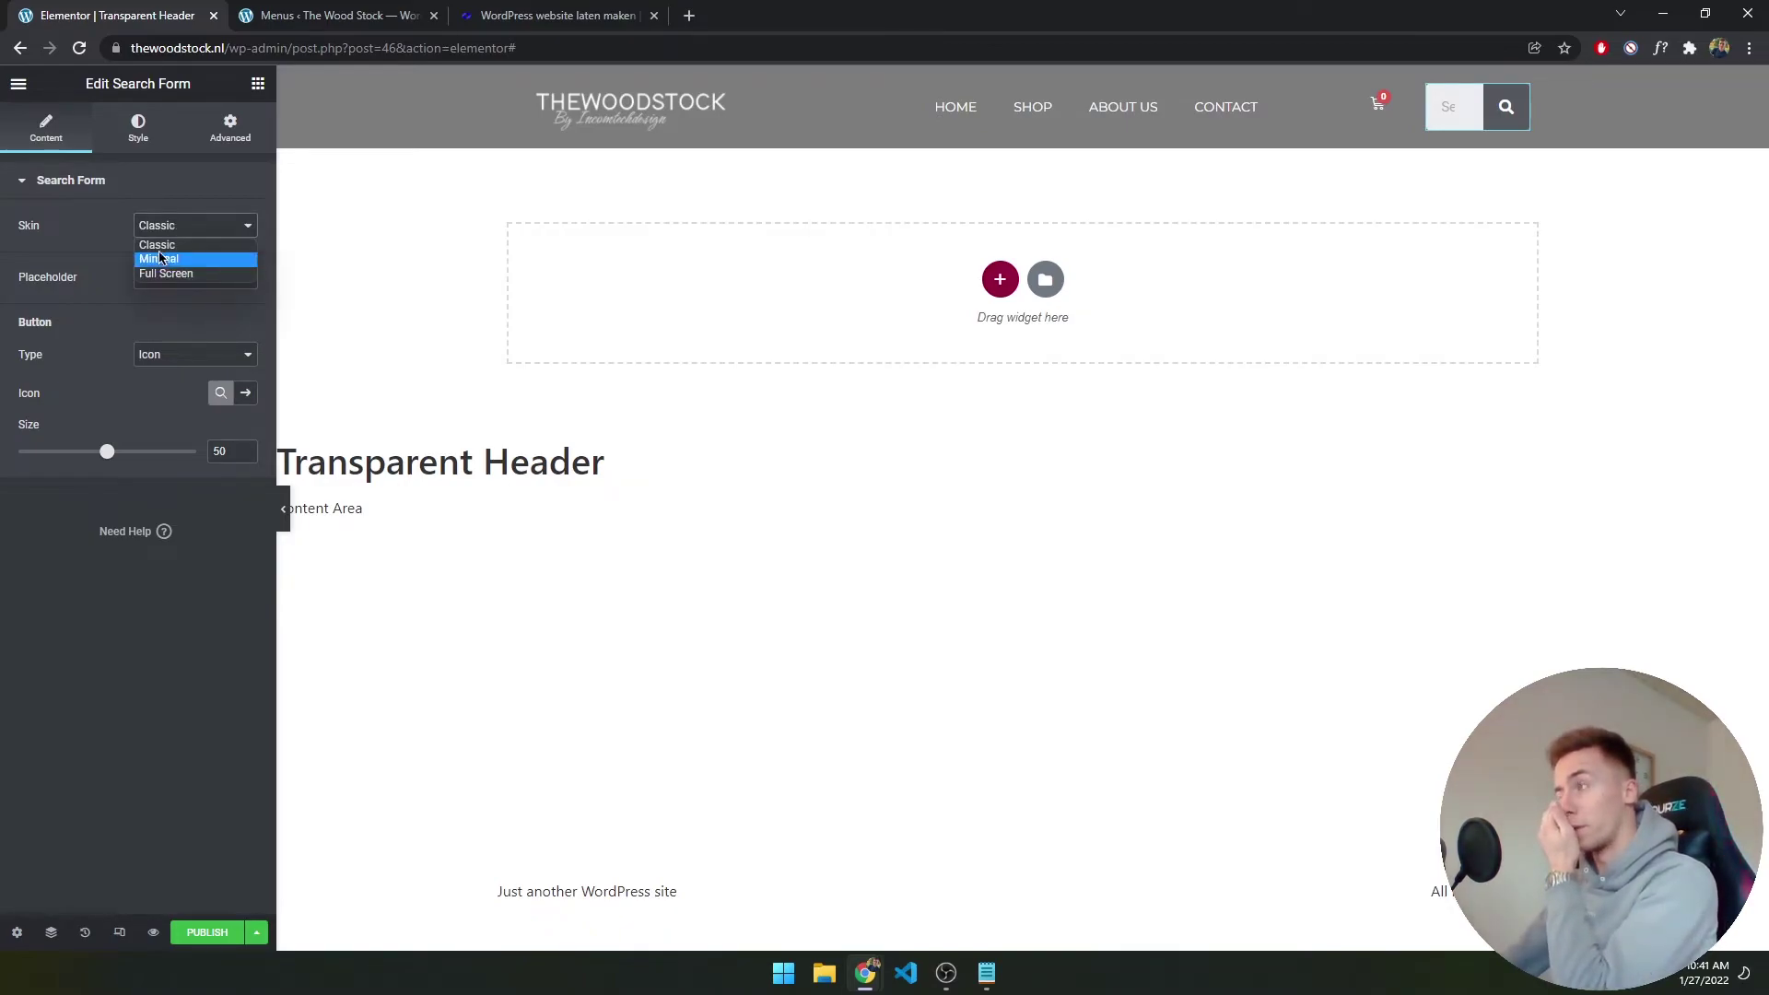
{"action": "left_click", "coordinate": [168, 259]}
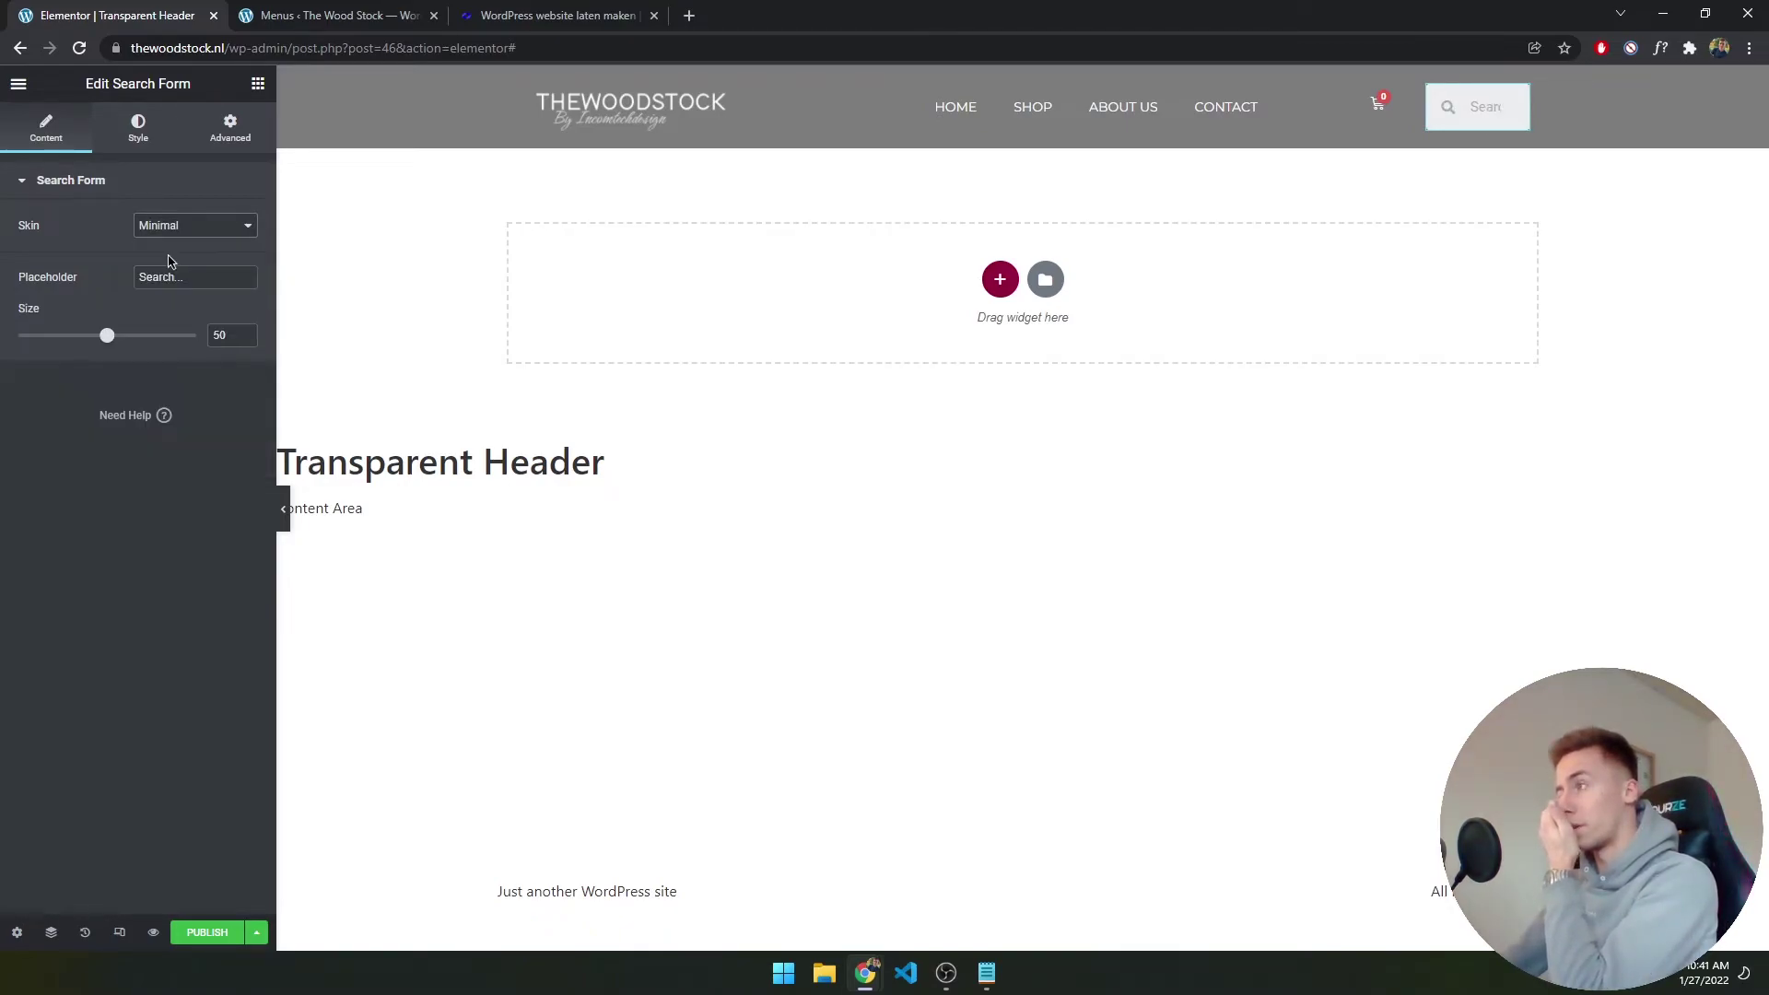
{"action": "left_click", "coordinate": [184, 236]}
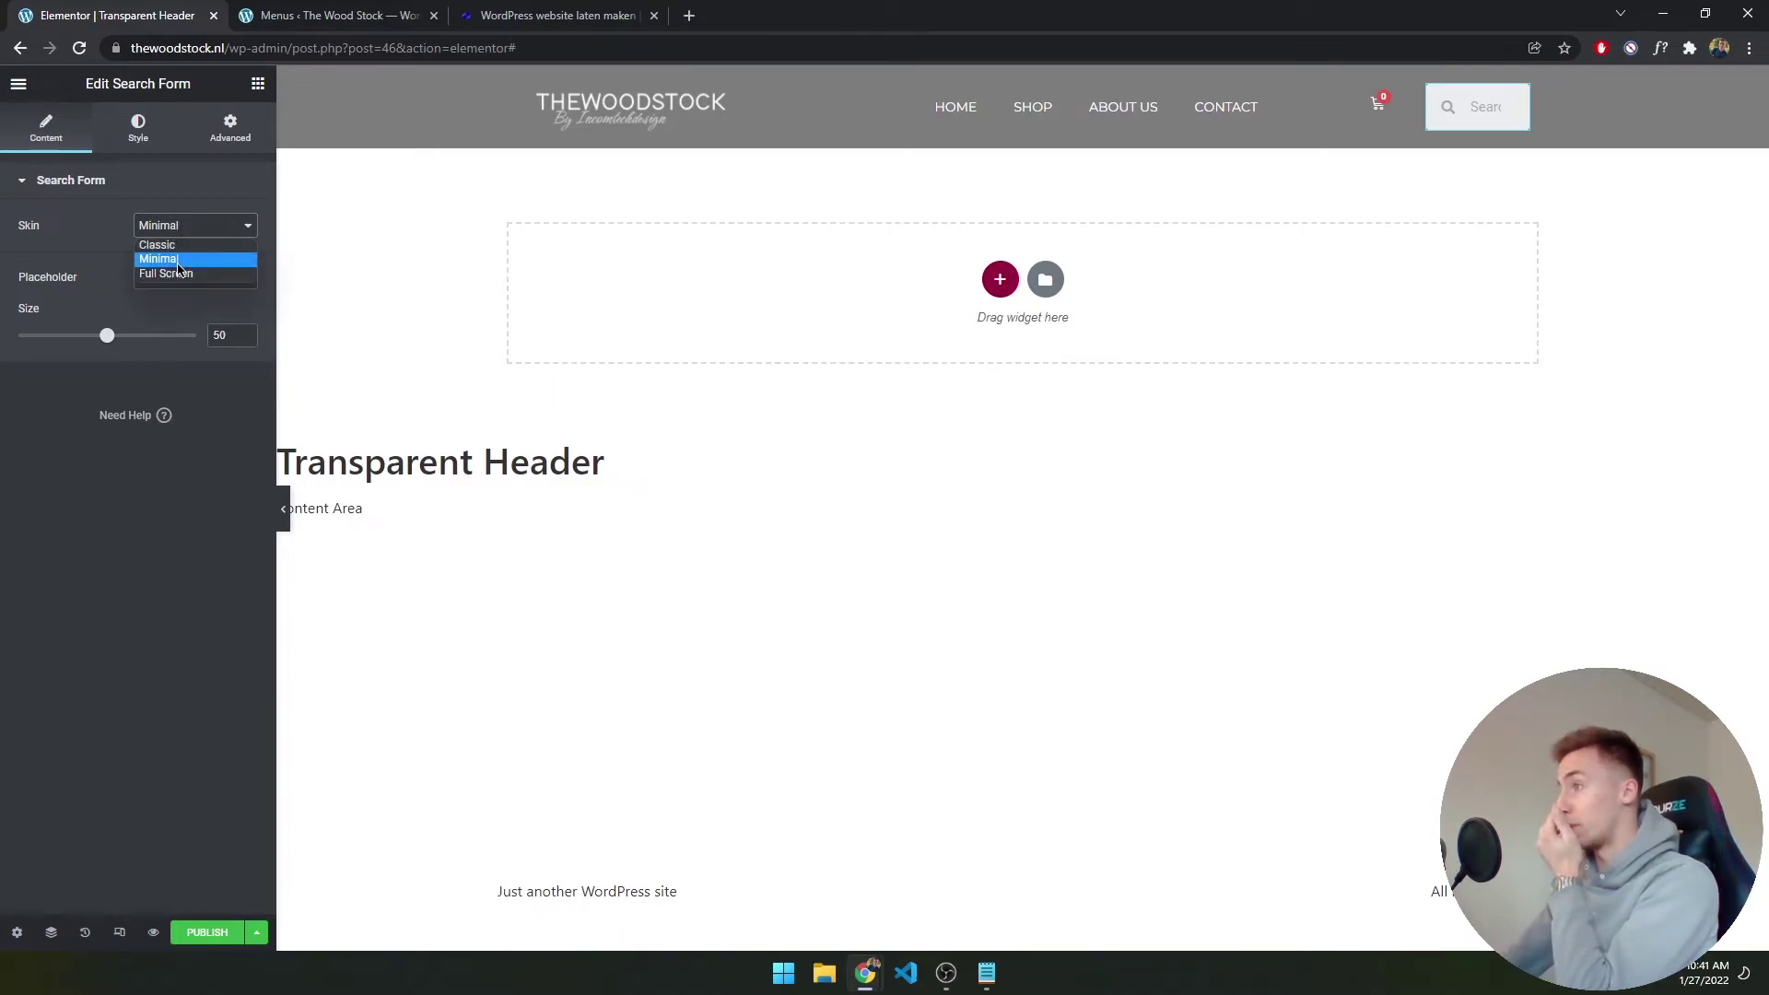
{"action": "left_click", "coordinate": [177, 273]}
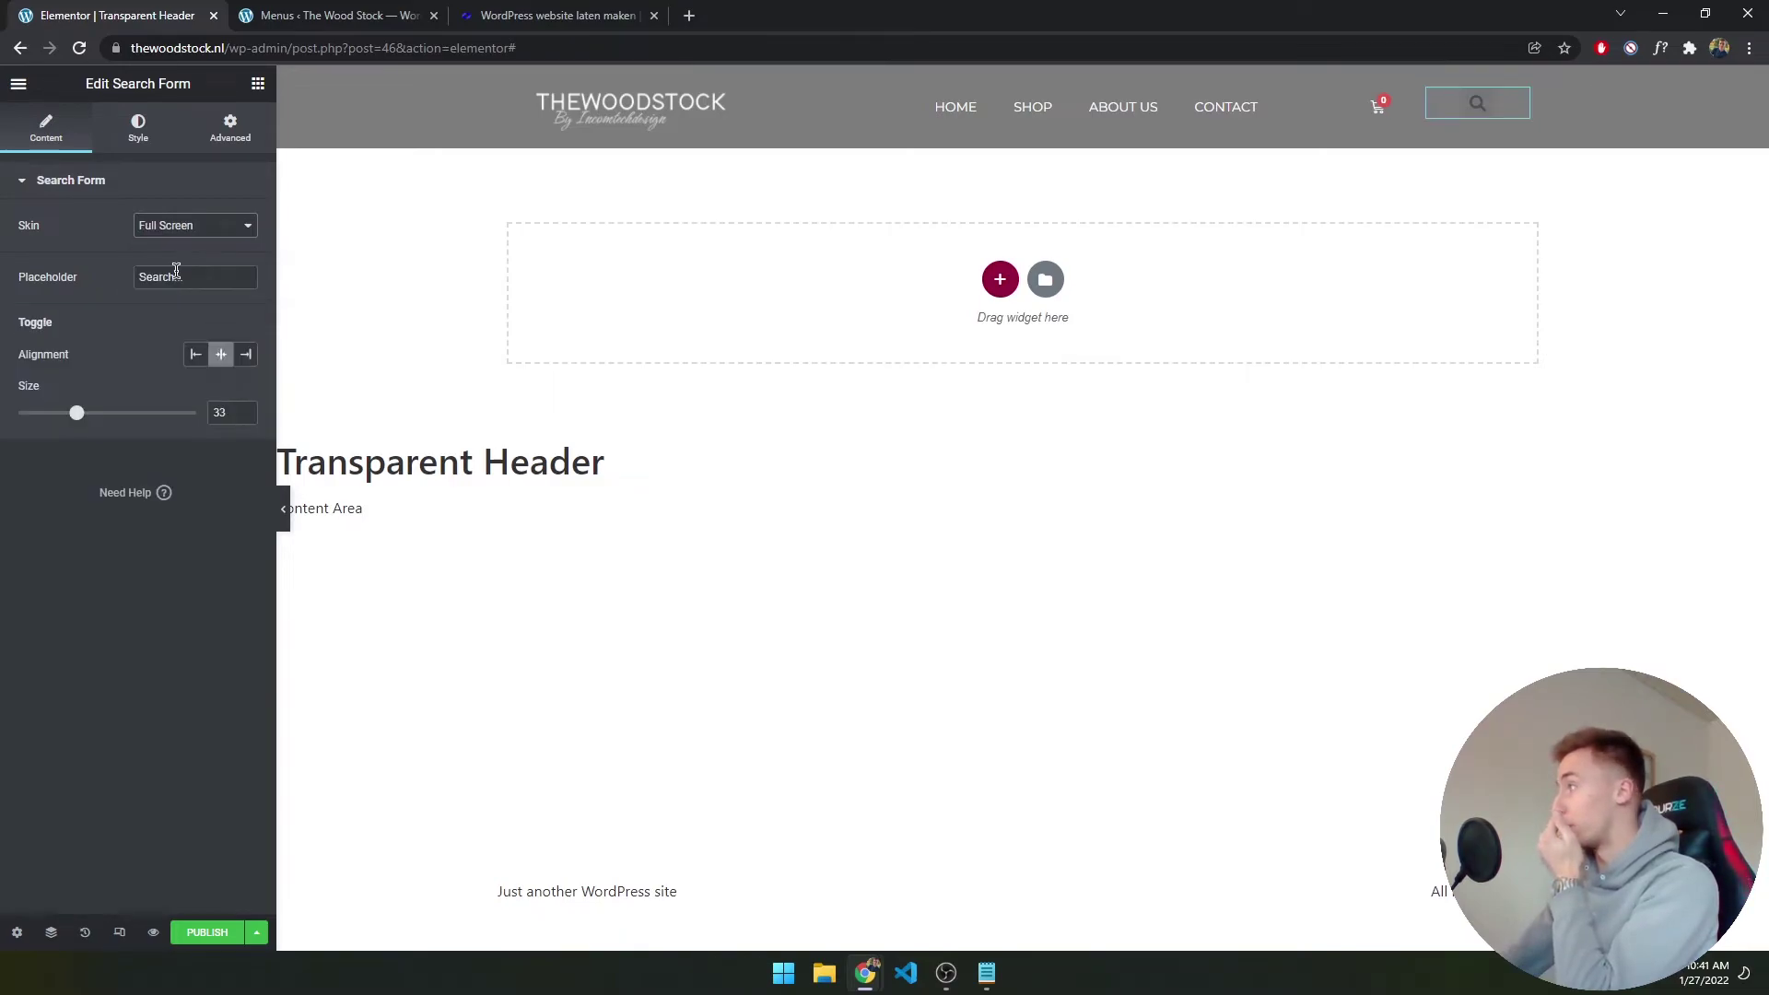
{"action": "left_click", "coordinate": [1474, 112]}
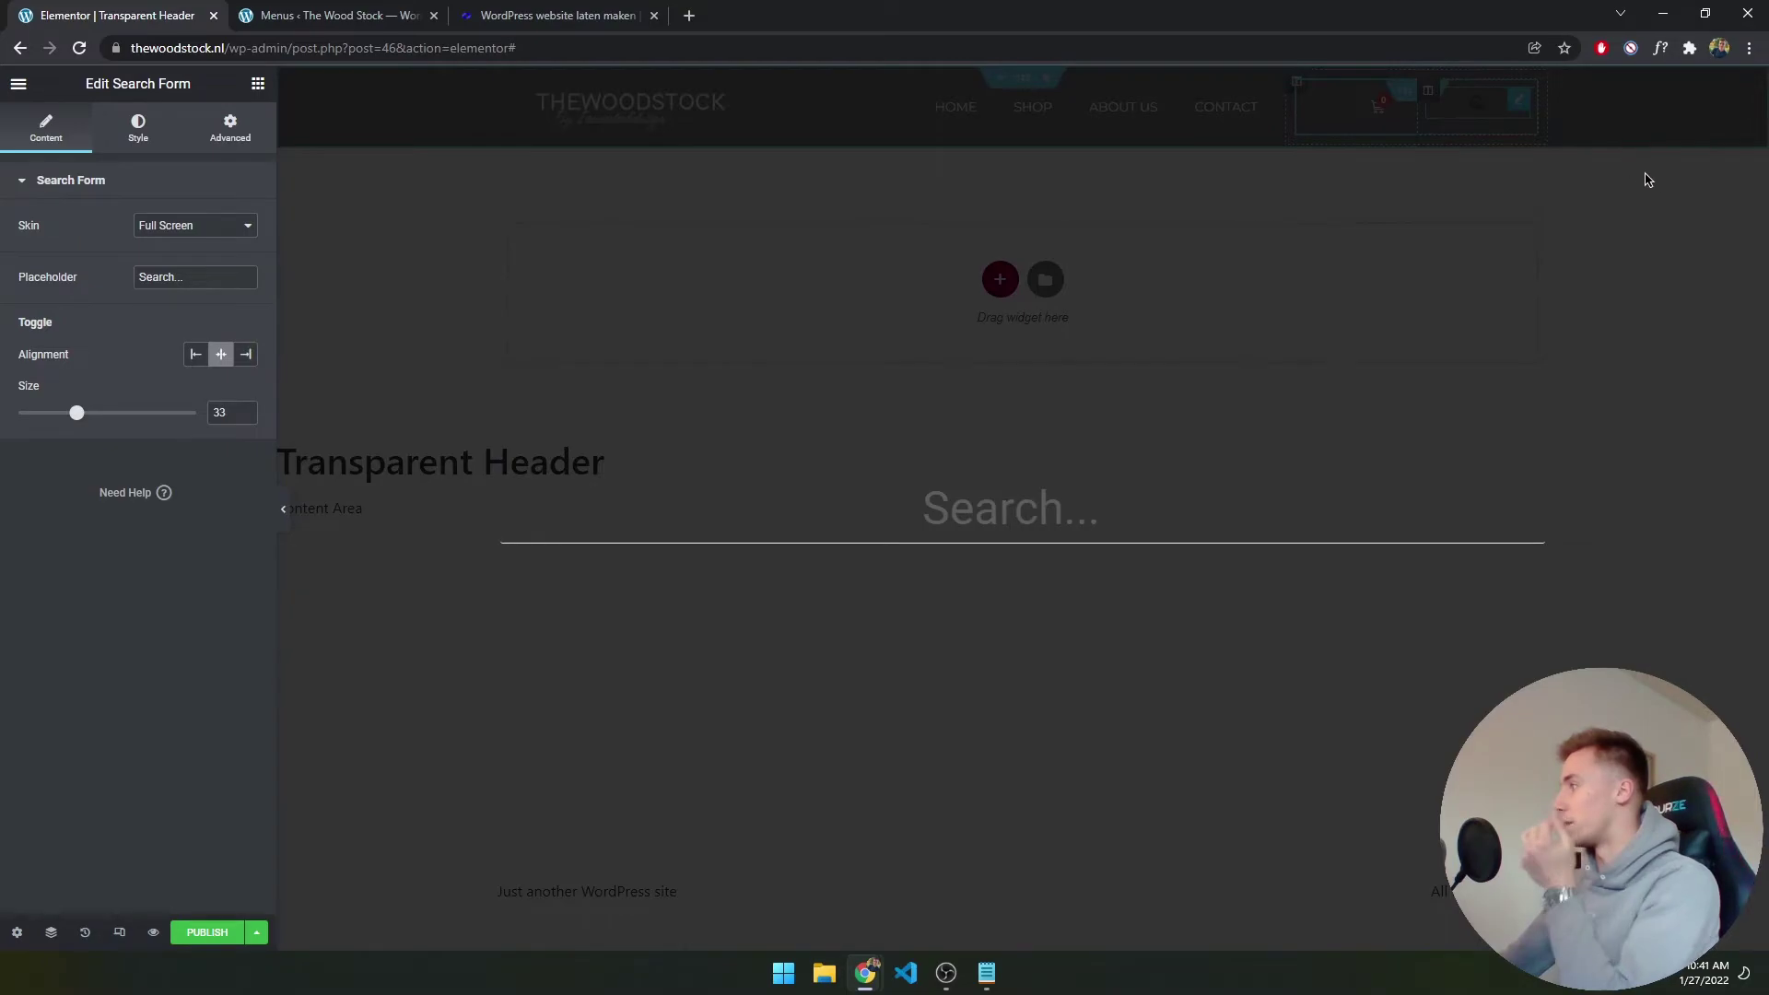
{"action": "left_click", "coordinate": [1738, 97]}
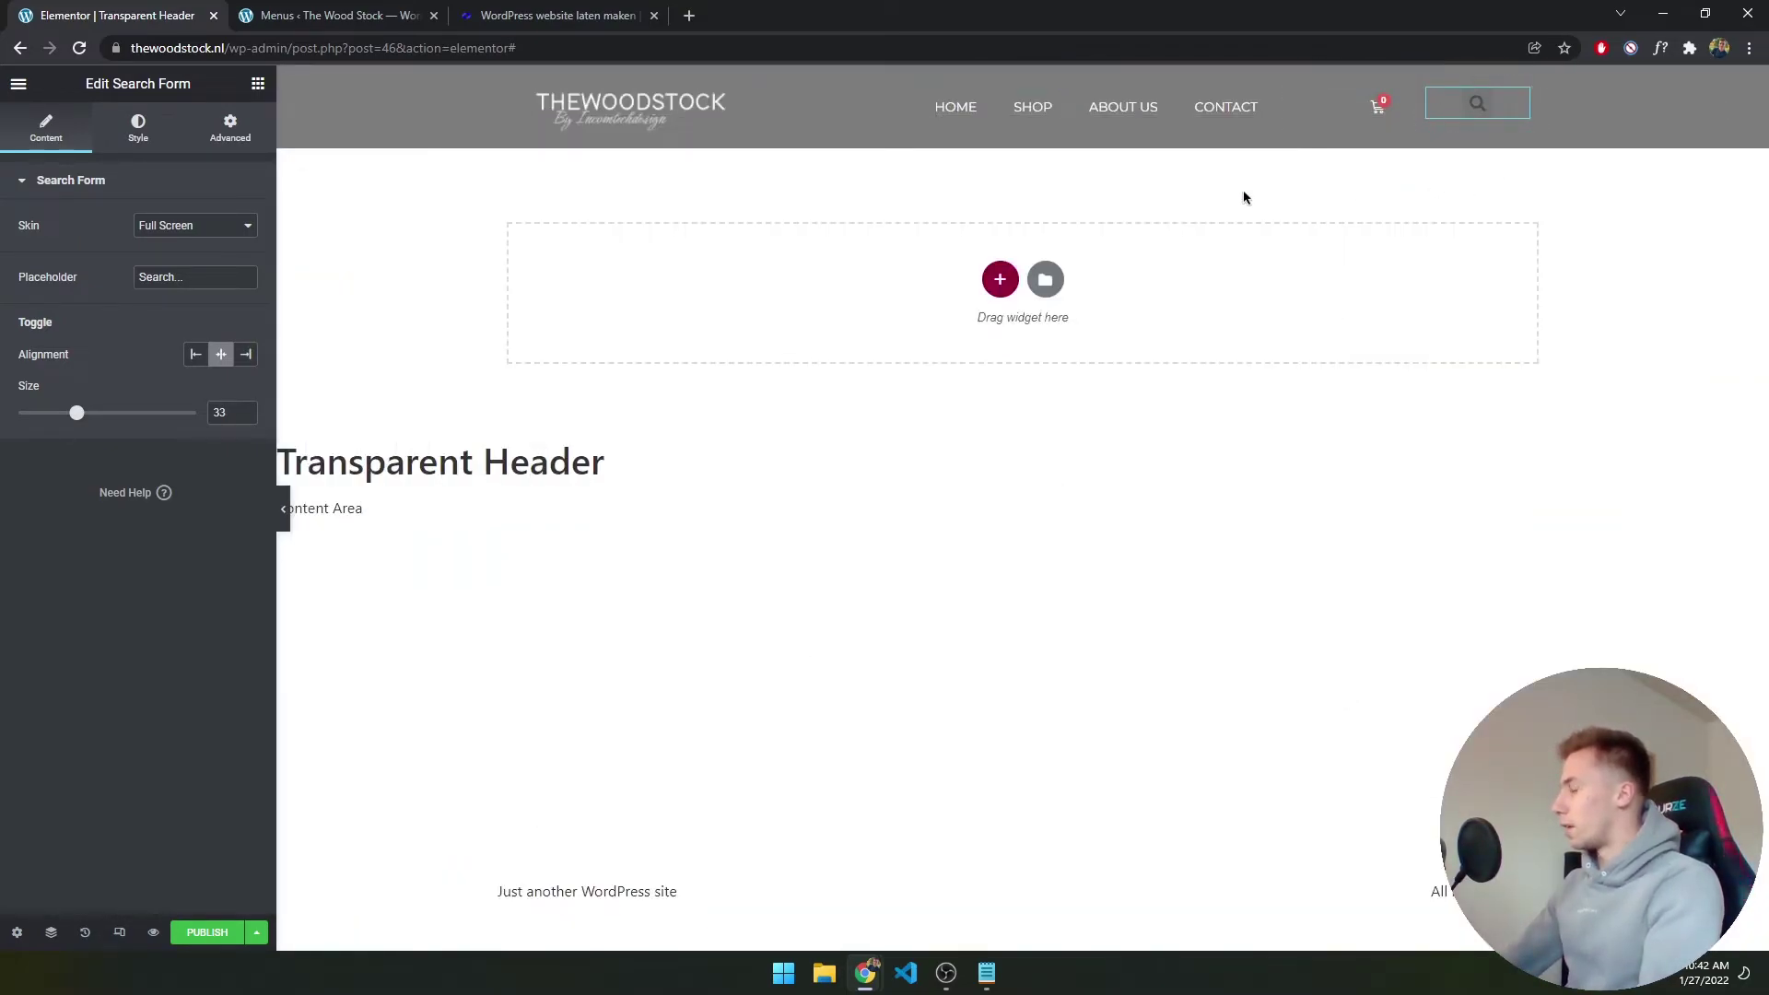
Set the Search Form input's normal text color to white, #FFFFFF
{"action": "left_click", "coordinate": [138, 136]}
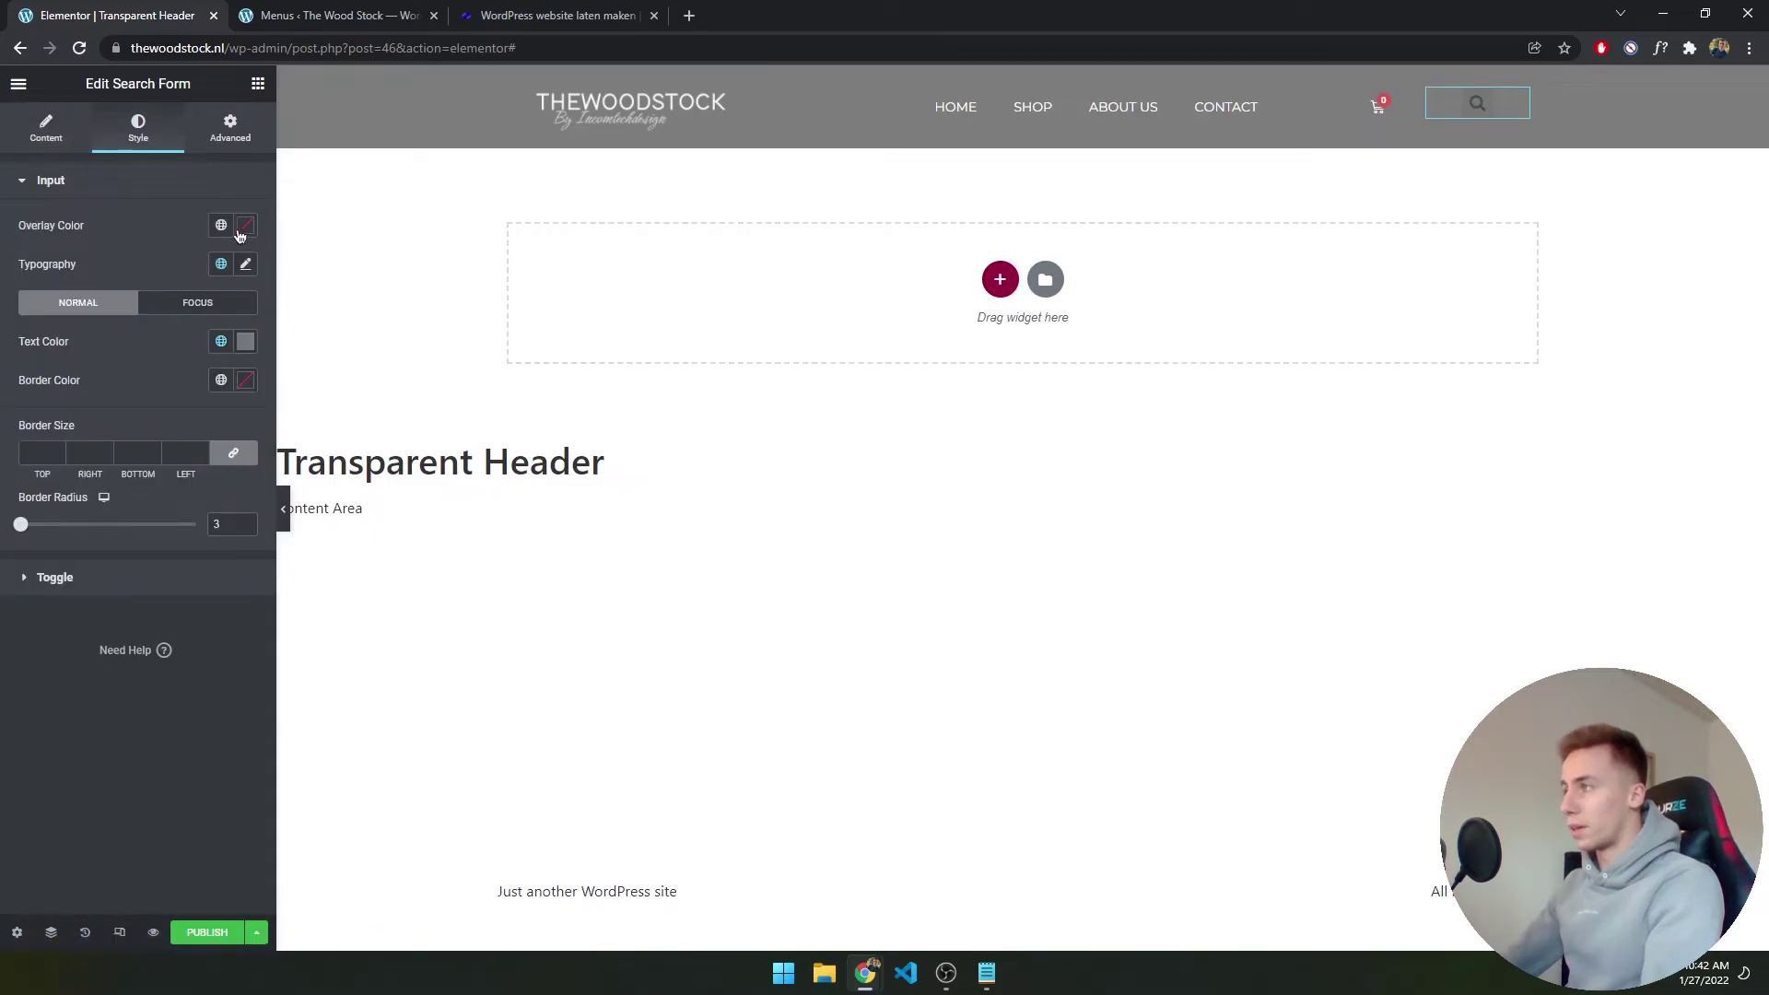
{"action": "left_click", "coordinate": [245, 341]}
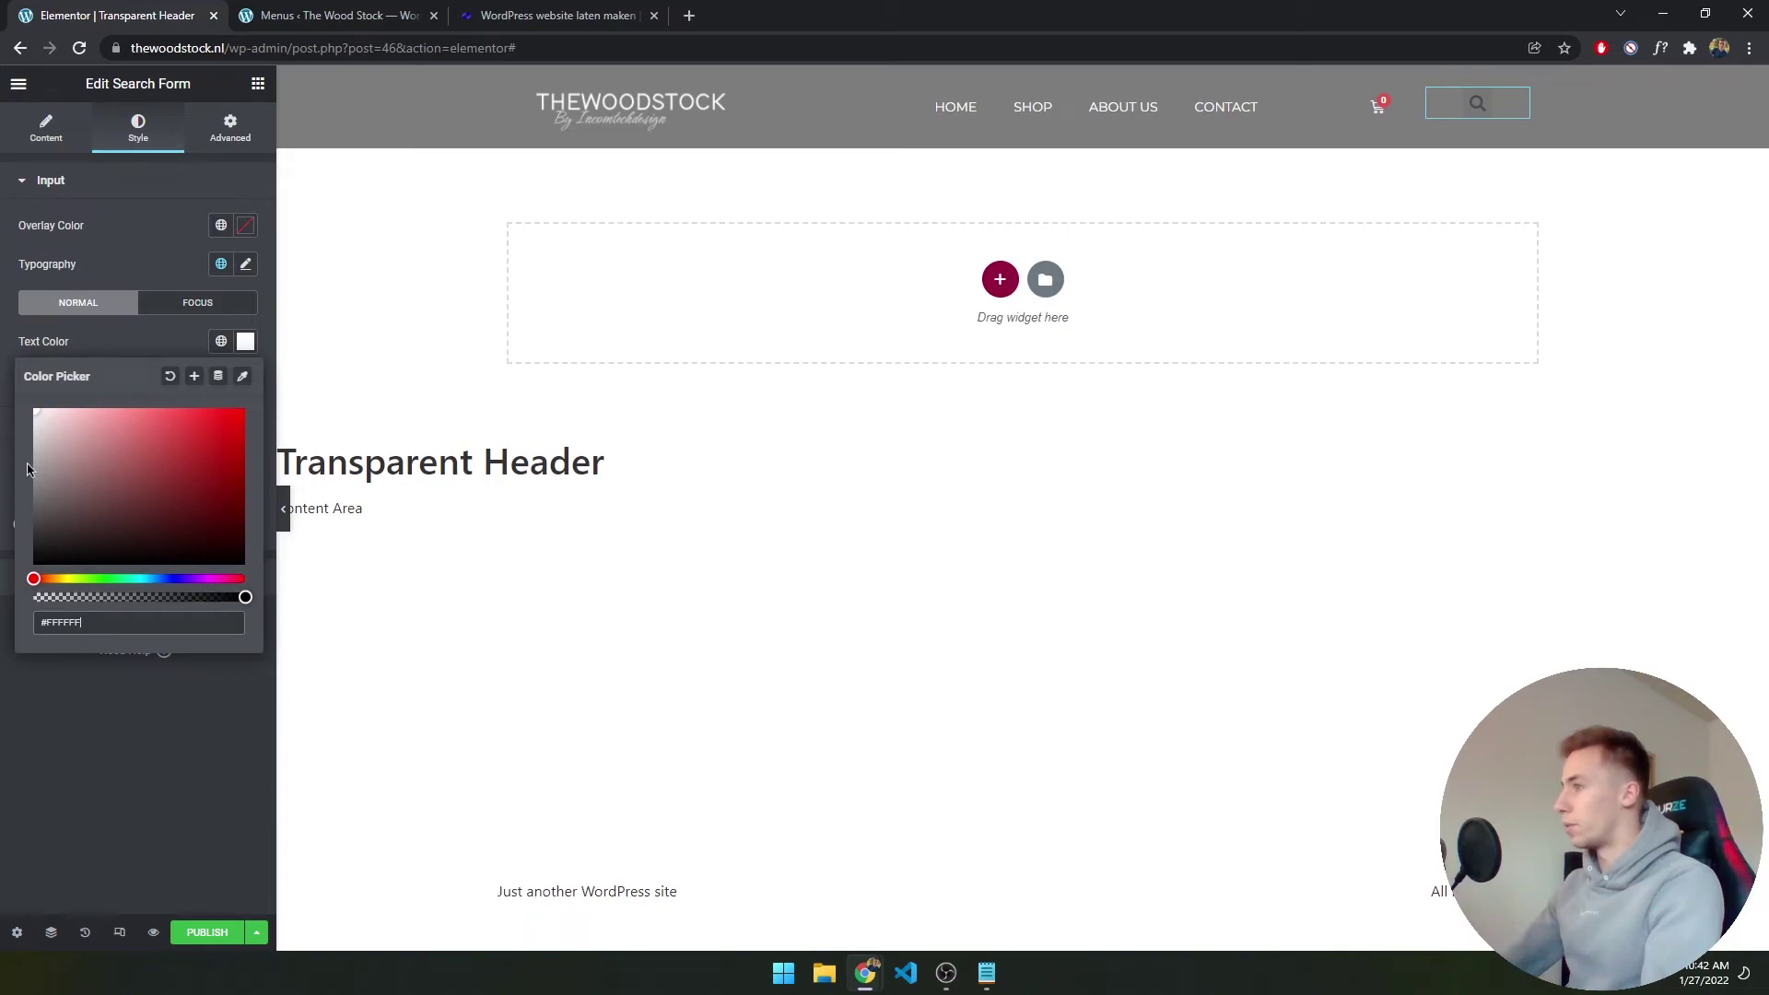
{"action": "left_click_drag", "start_coordinate": [28, 470], "coordinate": [34, 409]}
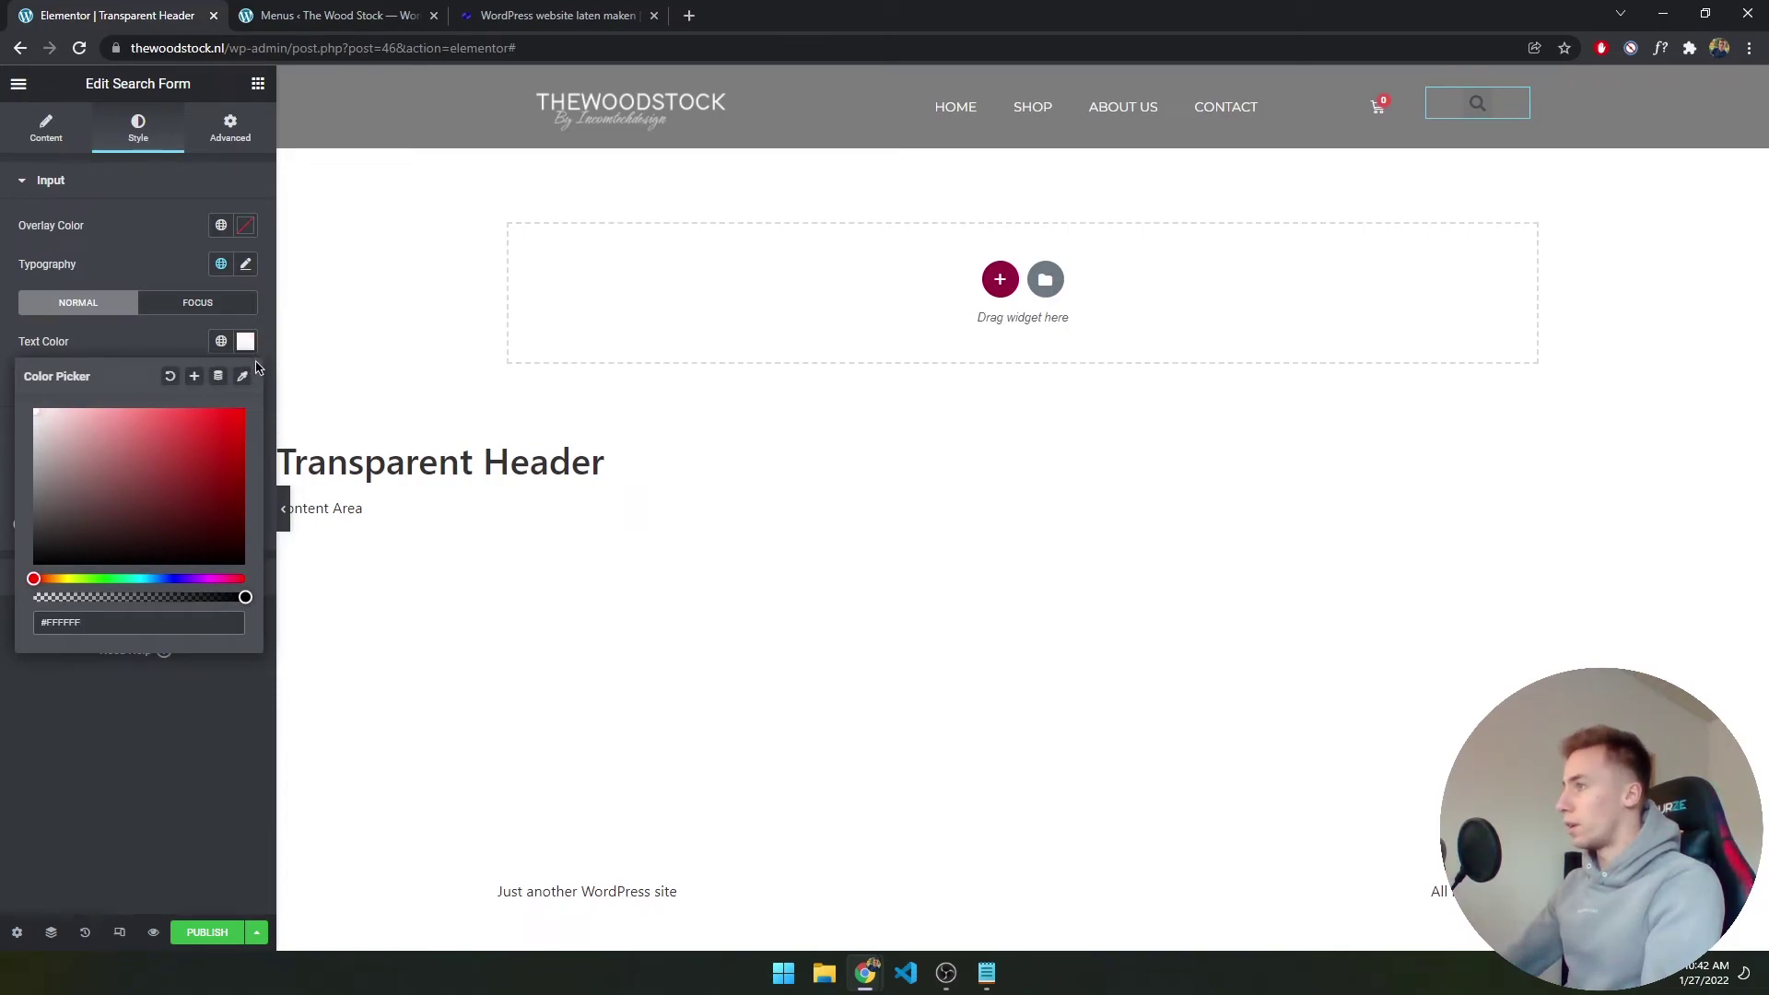
{"action": "left_click", "coordinate": [234, 267]}
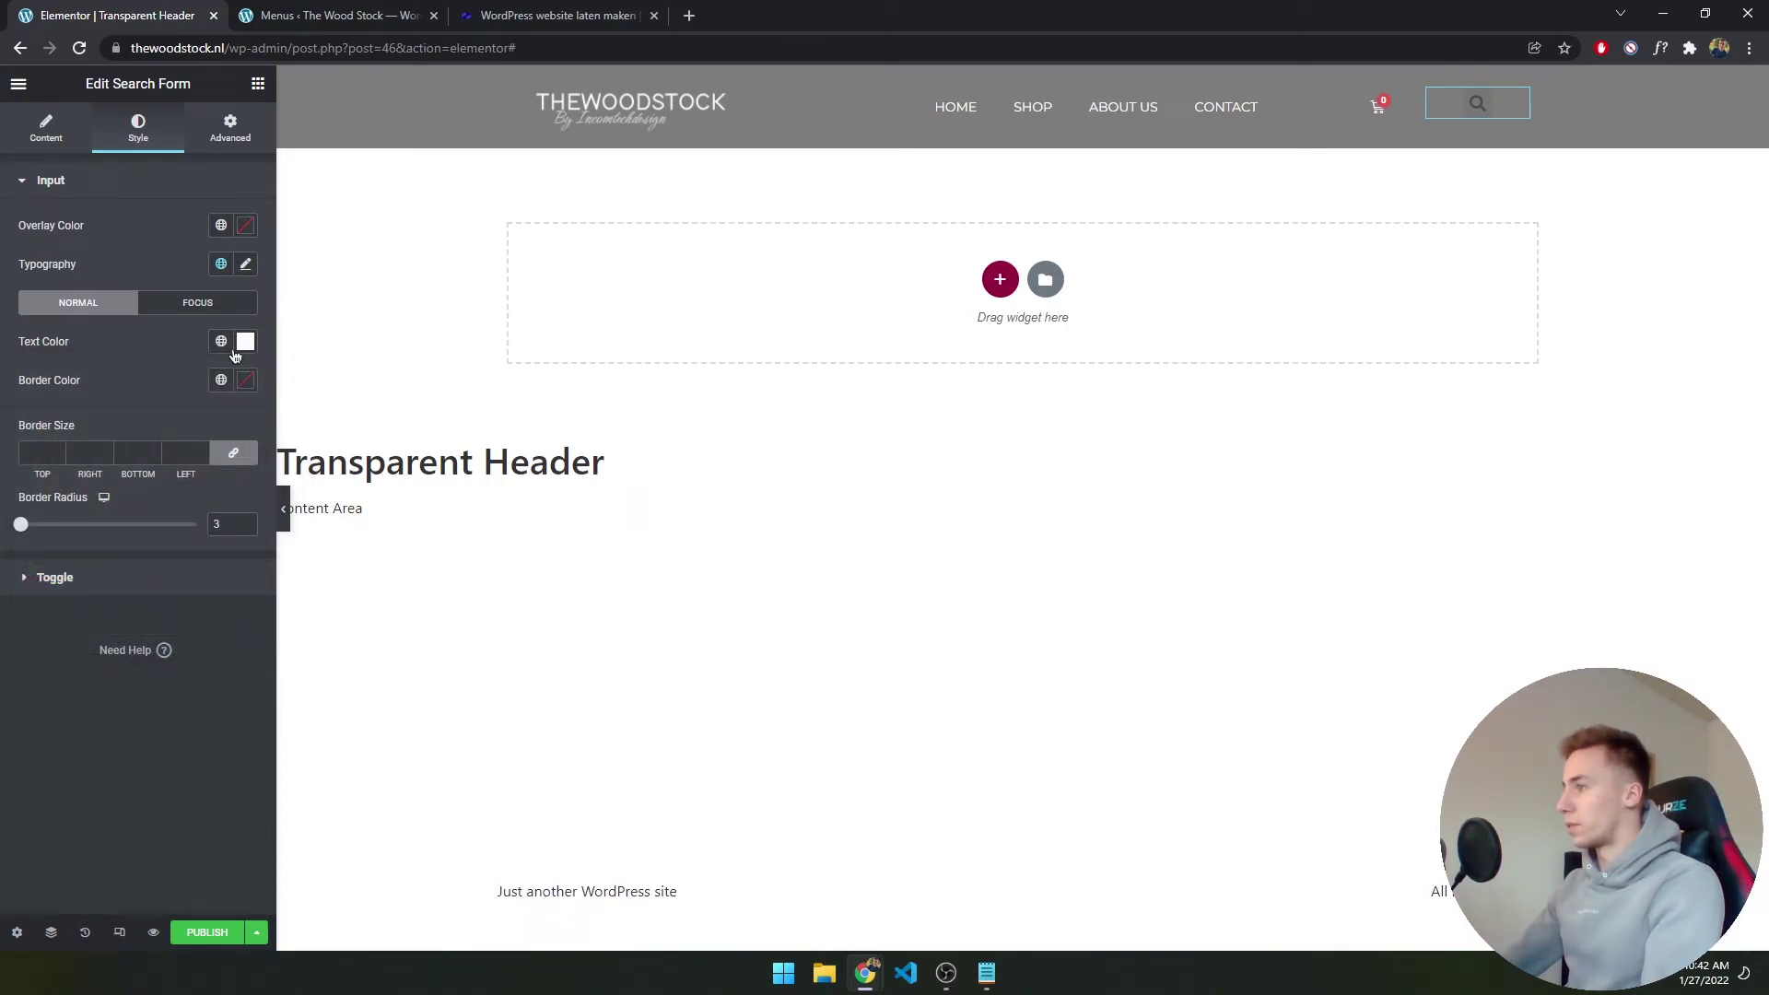
{"action": "left_click", "coordinate": [245, 225]}
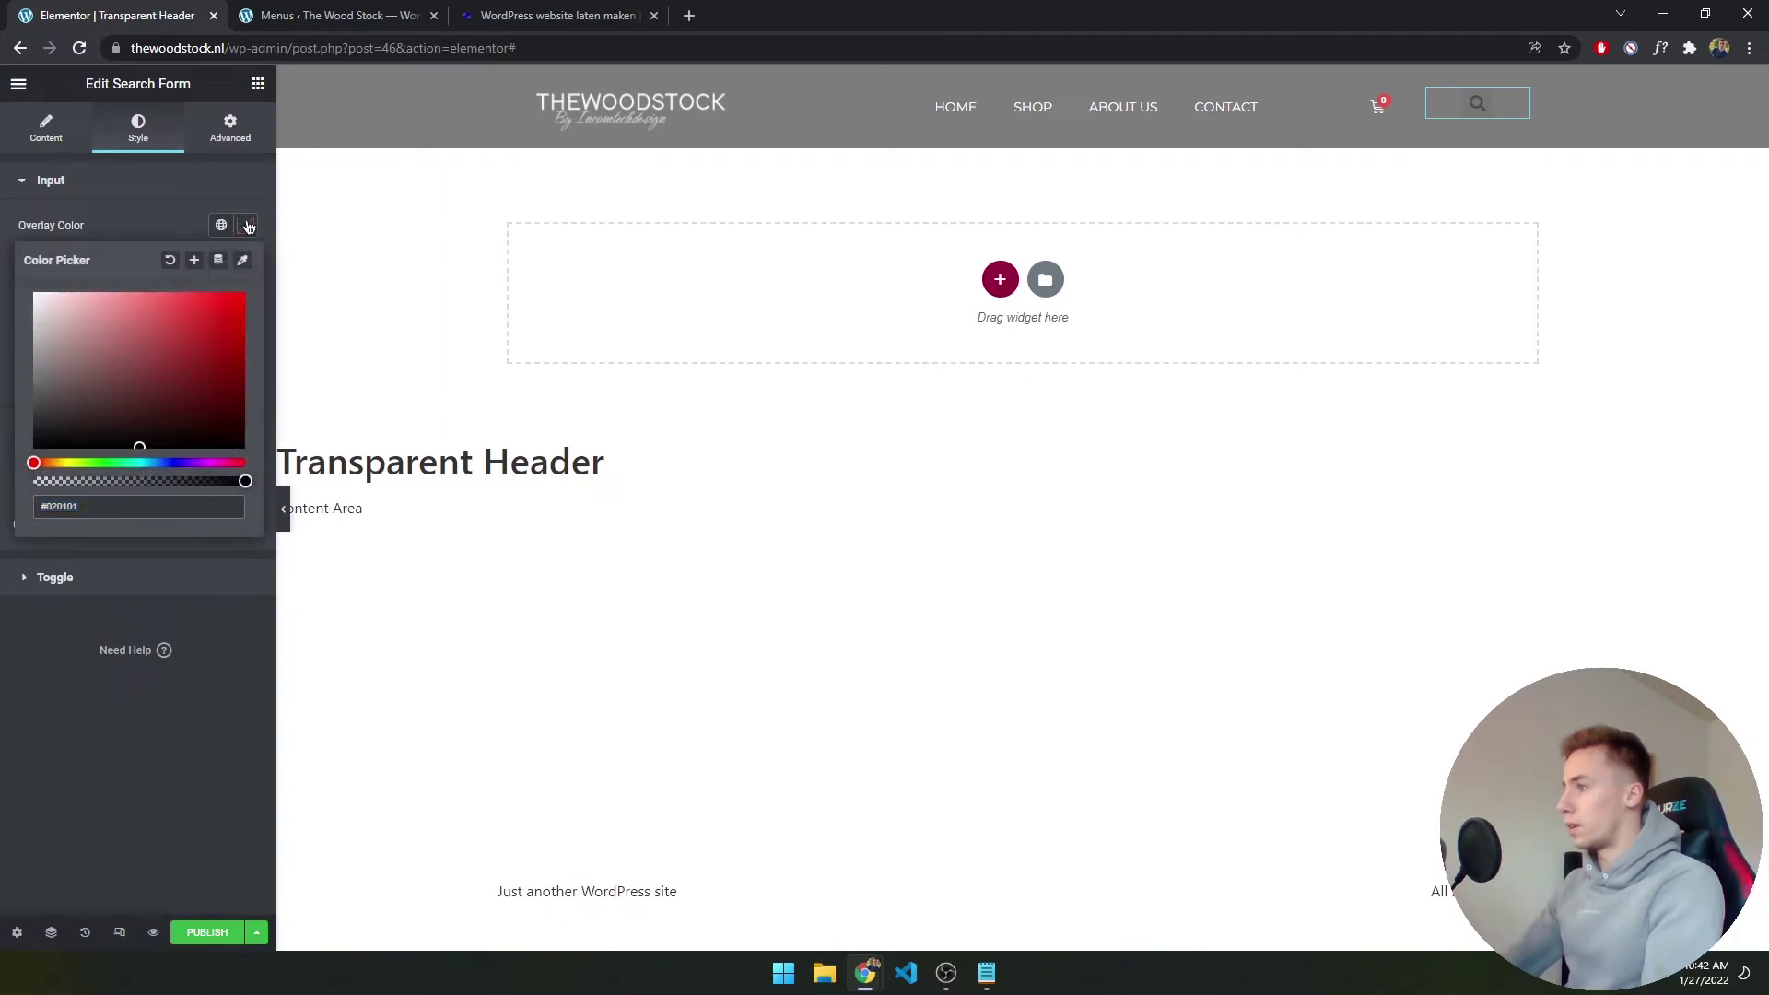
{"action": "left_click", "coordinate": [100, 586]}
Set the Search Form toggle's normal icon color to white, #FFFFFF
{"action": "left_click", "coordinate": [100, 586]}
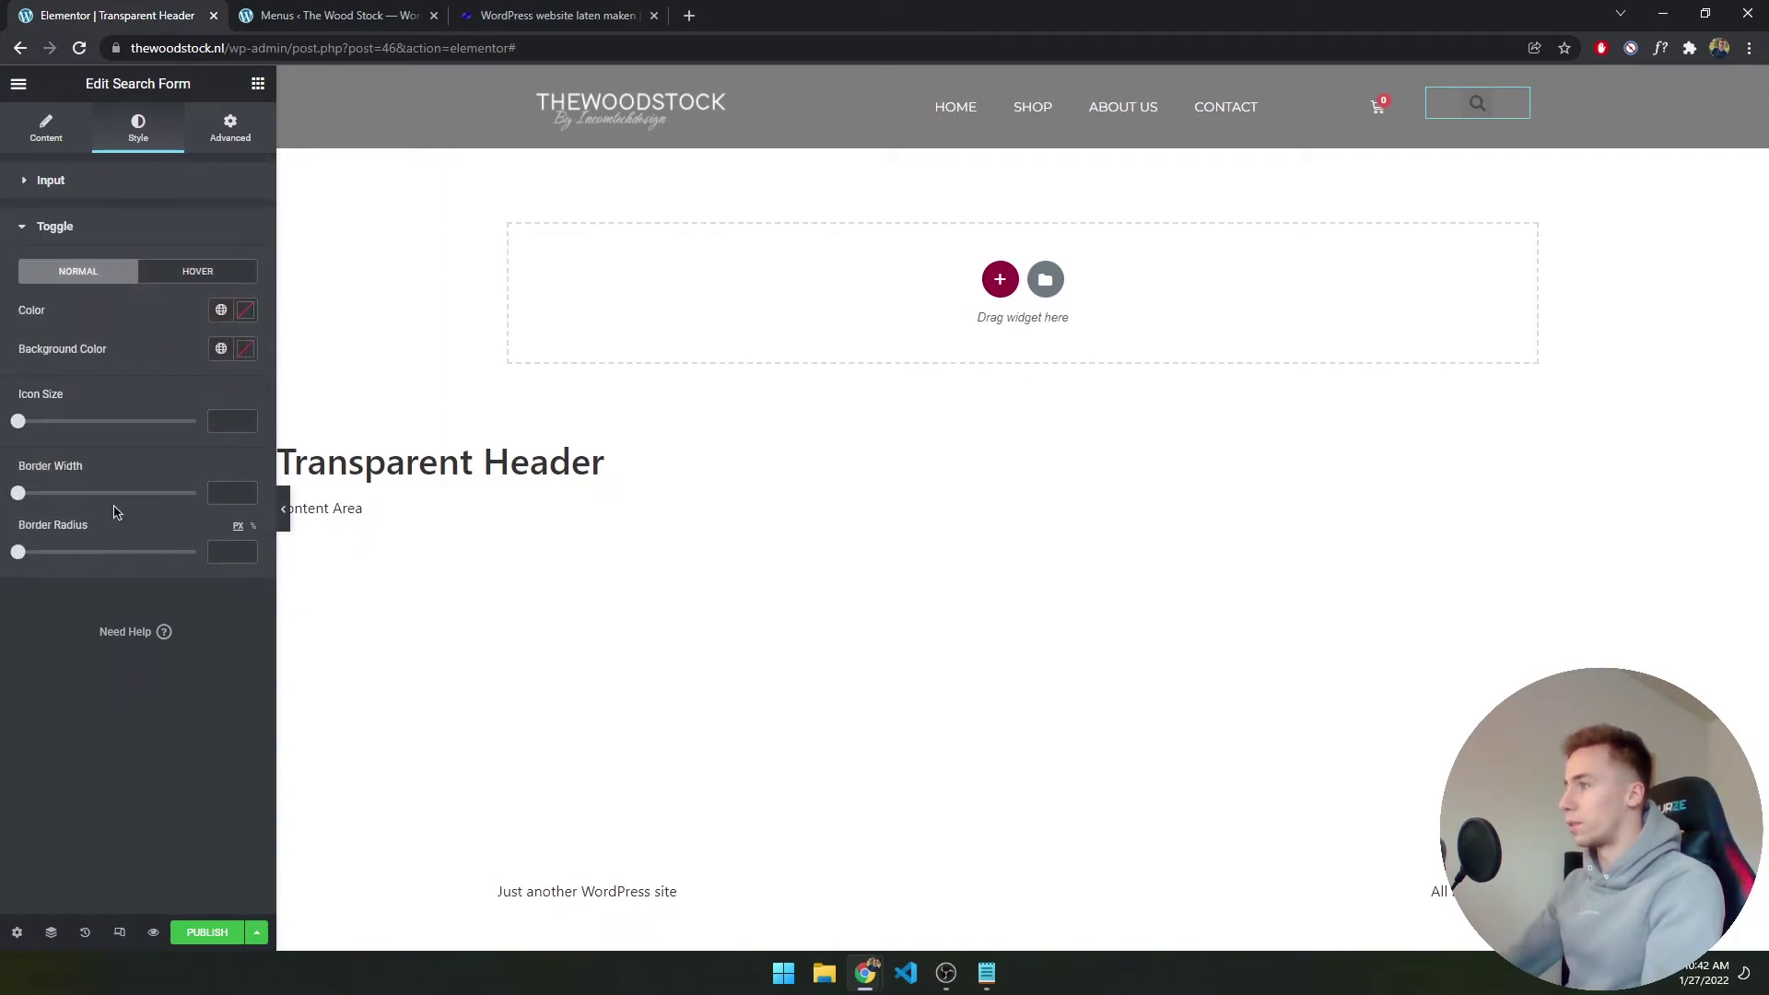
{"action": "left_click", "coordinate": [246, 310]}
{"action": "type", "text": "#ffffff"}
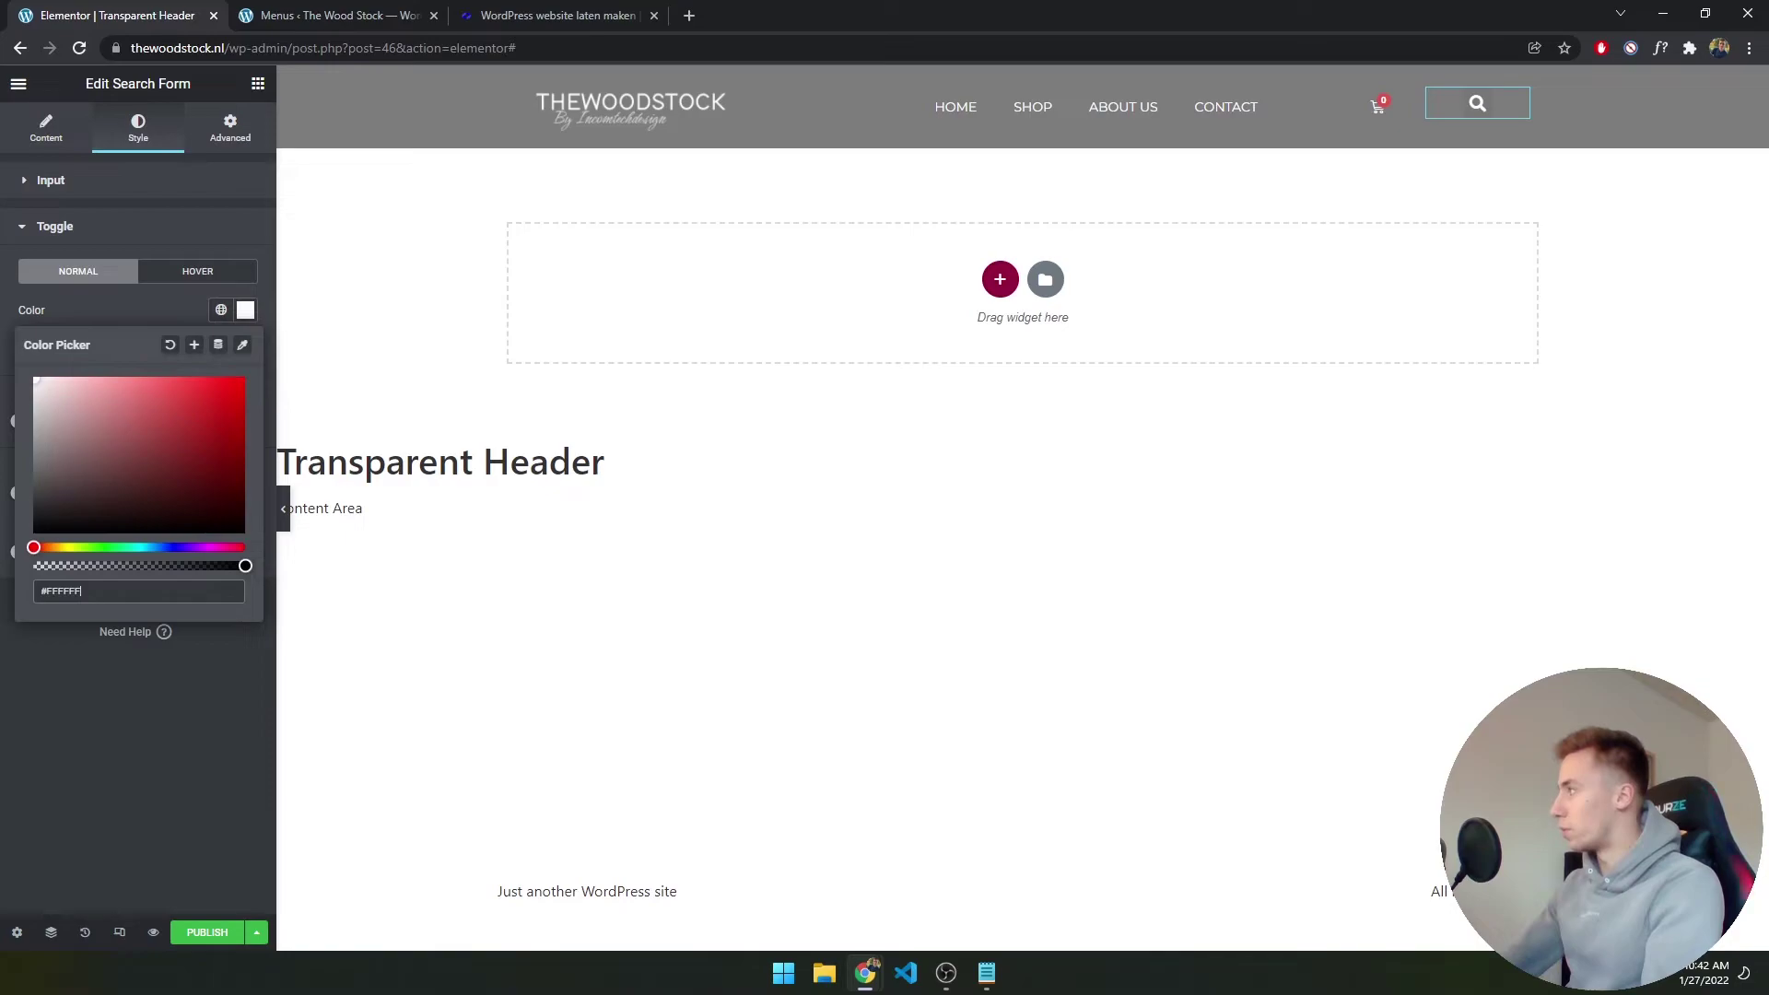
{"action": "left_click", "coordinate": [247, 310]}
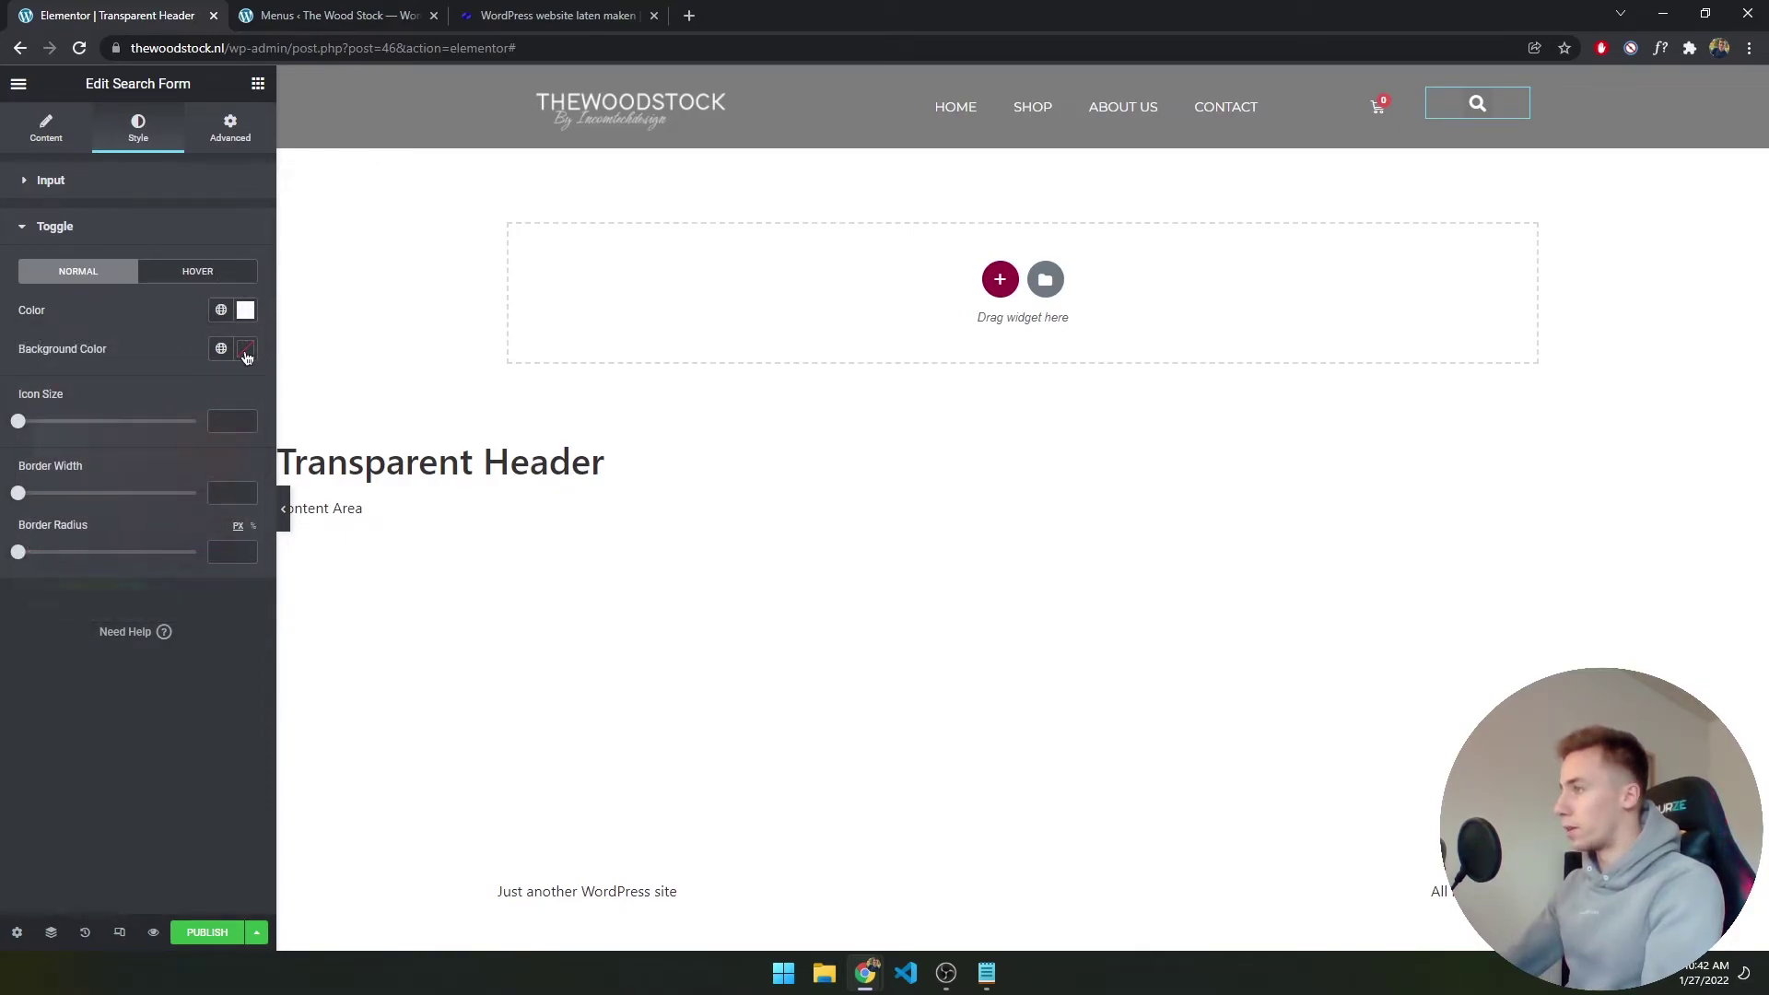
Make the Search Form toggle's normal background color fully transparent with #02010100
{"action": "left_click", "coordinate": [246, 354]}
{"action": "left_click_drag", "start_coordinate": [214, 606], "coordinate": [1, 607]}
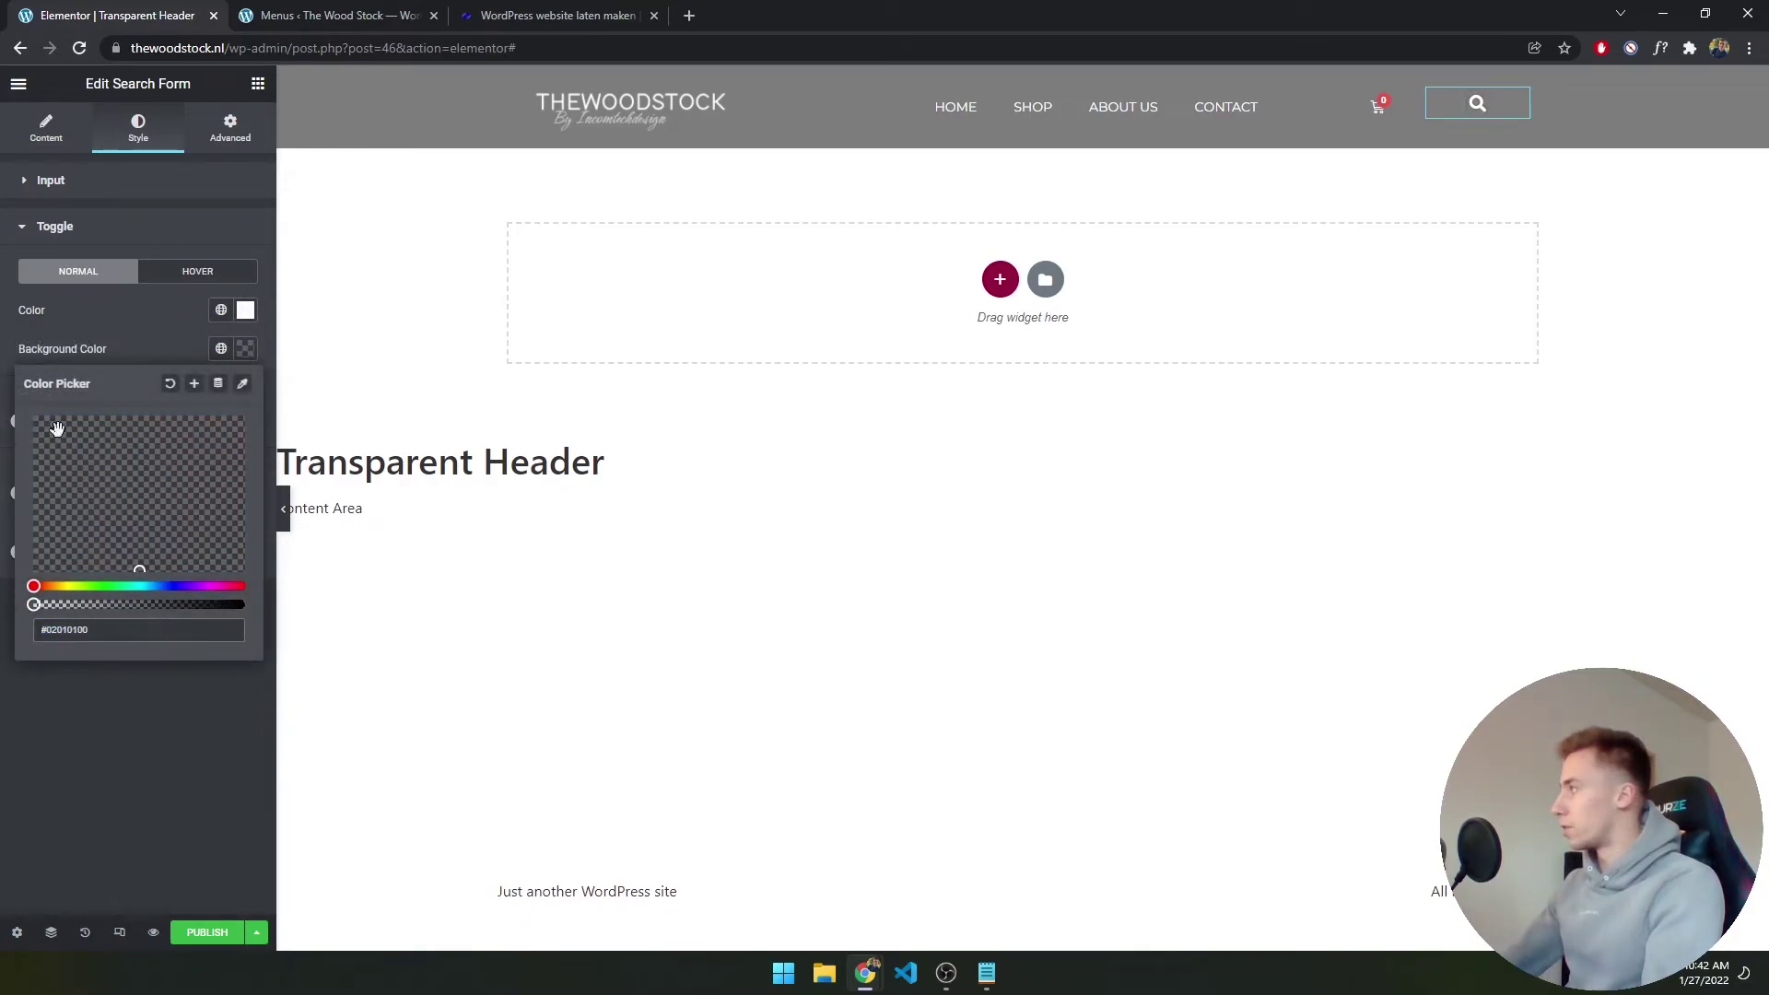
{"action": "left_click", "coordinate": [230, 313]}
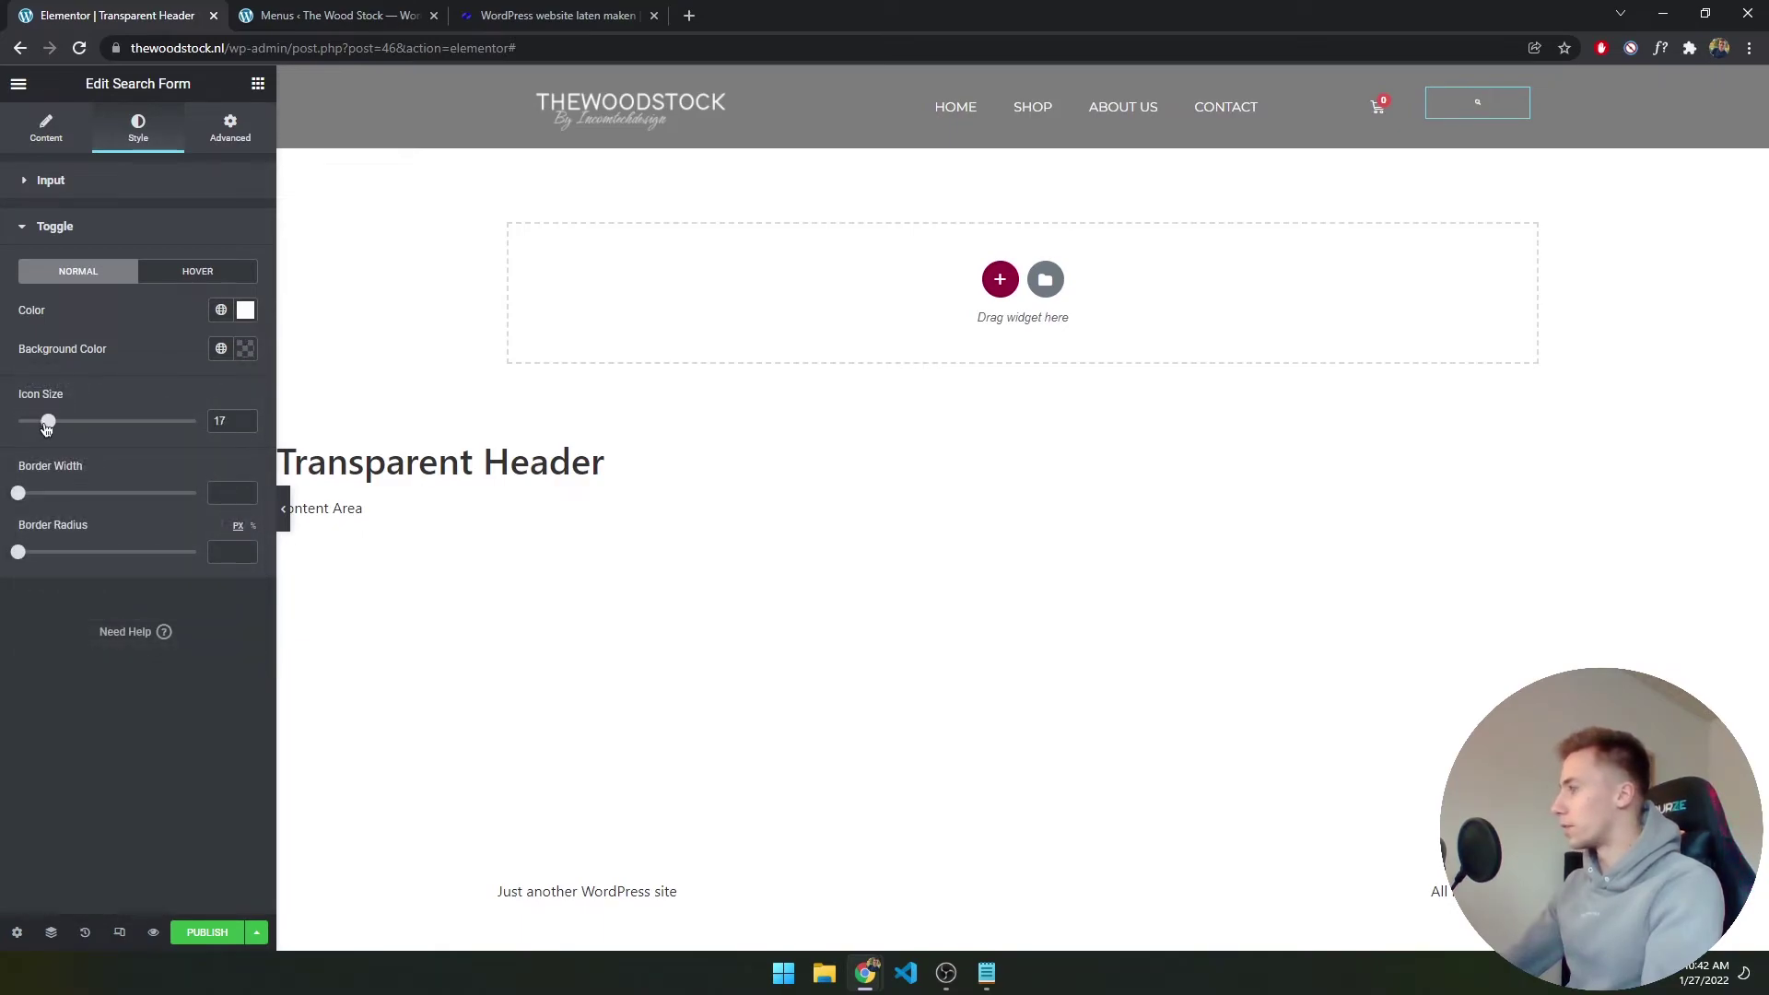
Set the search toggle's icon size to 37 and align it to the left of its column, checking the header without the editing panel
{"action": "left_click_drag", "start_coordinate": [47, 428], "coordinate": [83, 434]}
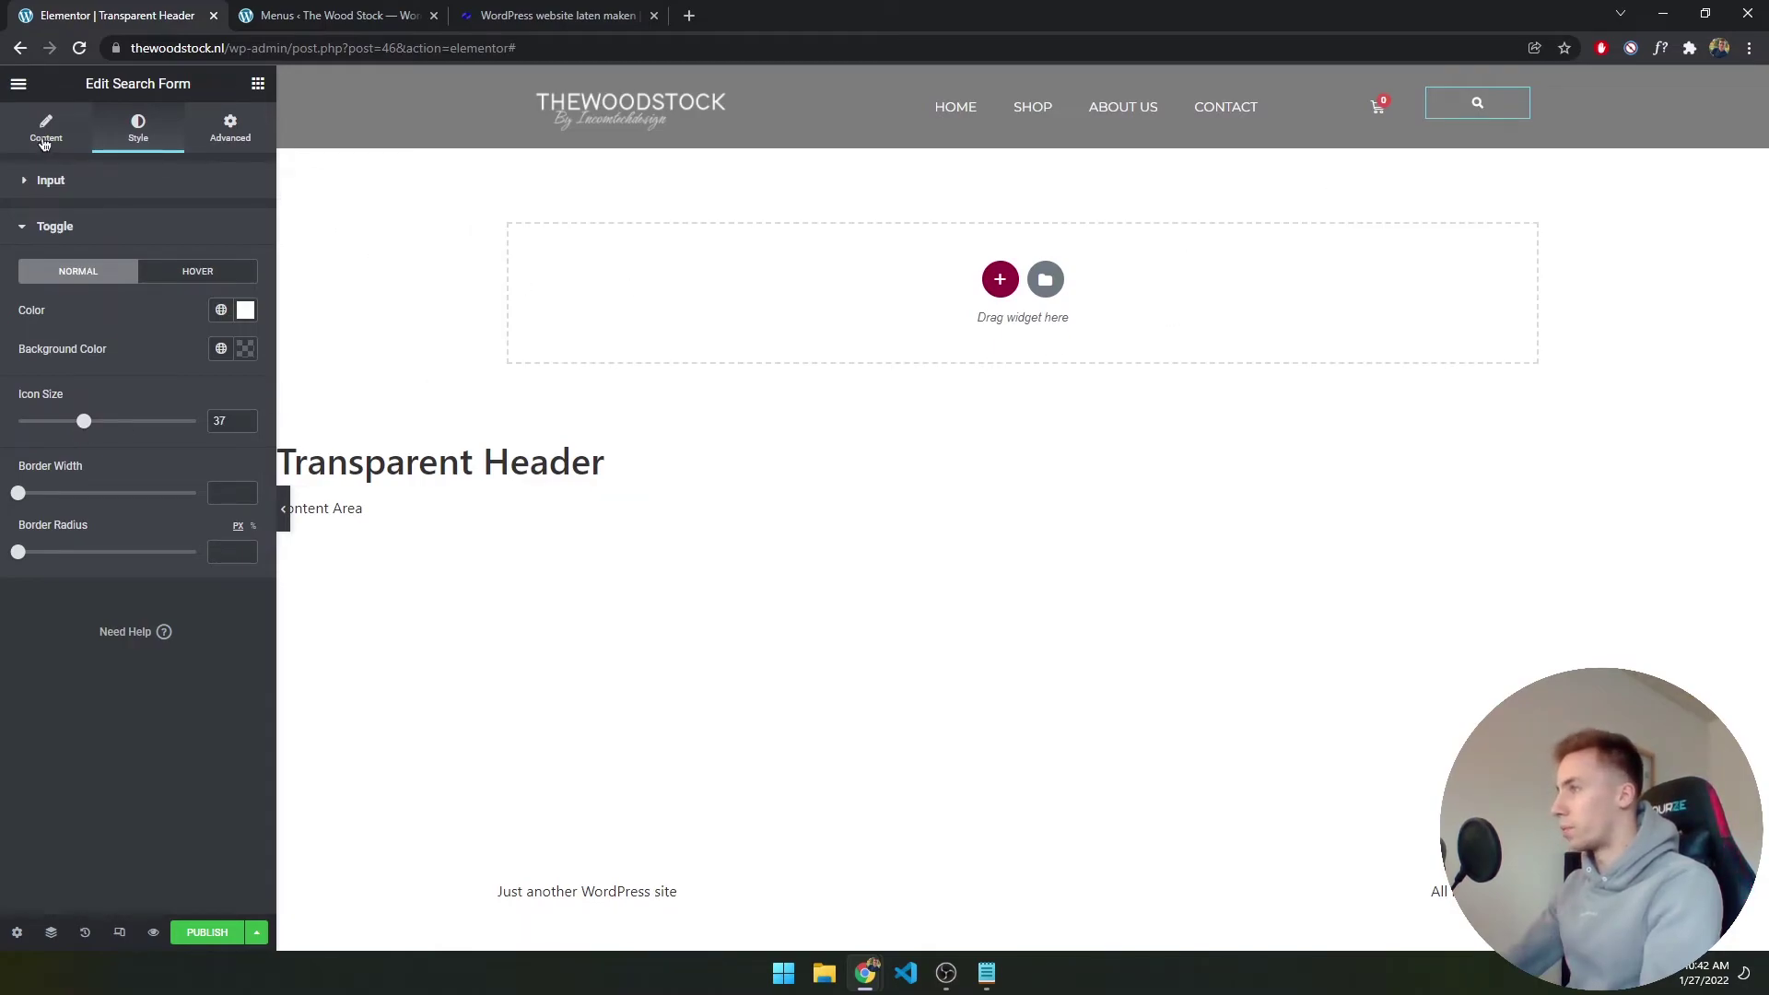
{"action": "left_click", "coordinate": [44, 138]}
{"action": "left_click", "coordinate": [196, 354]}
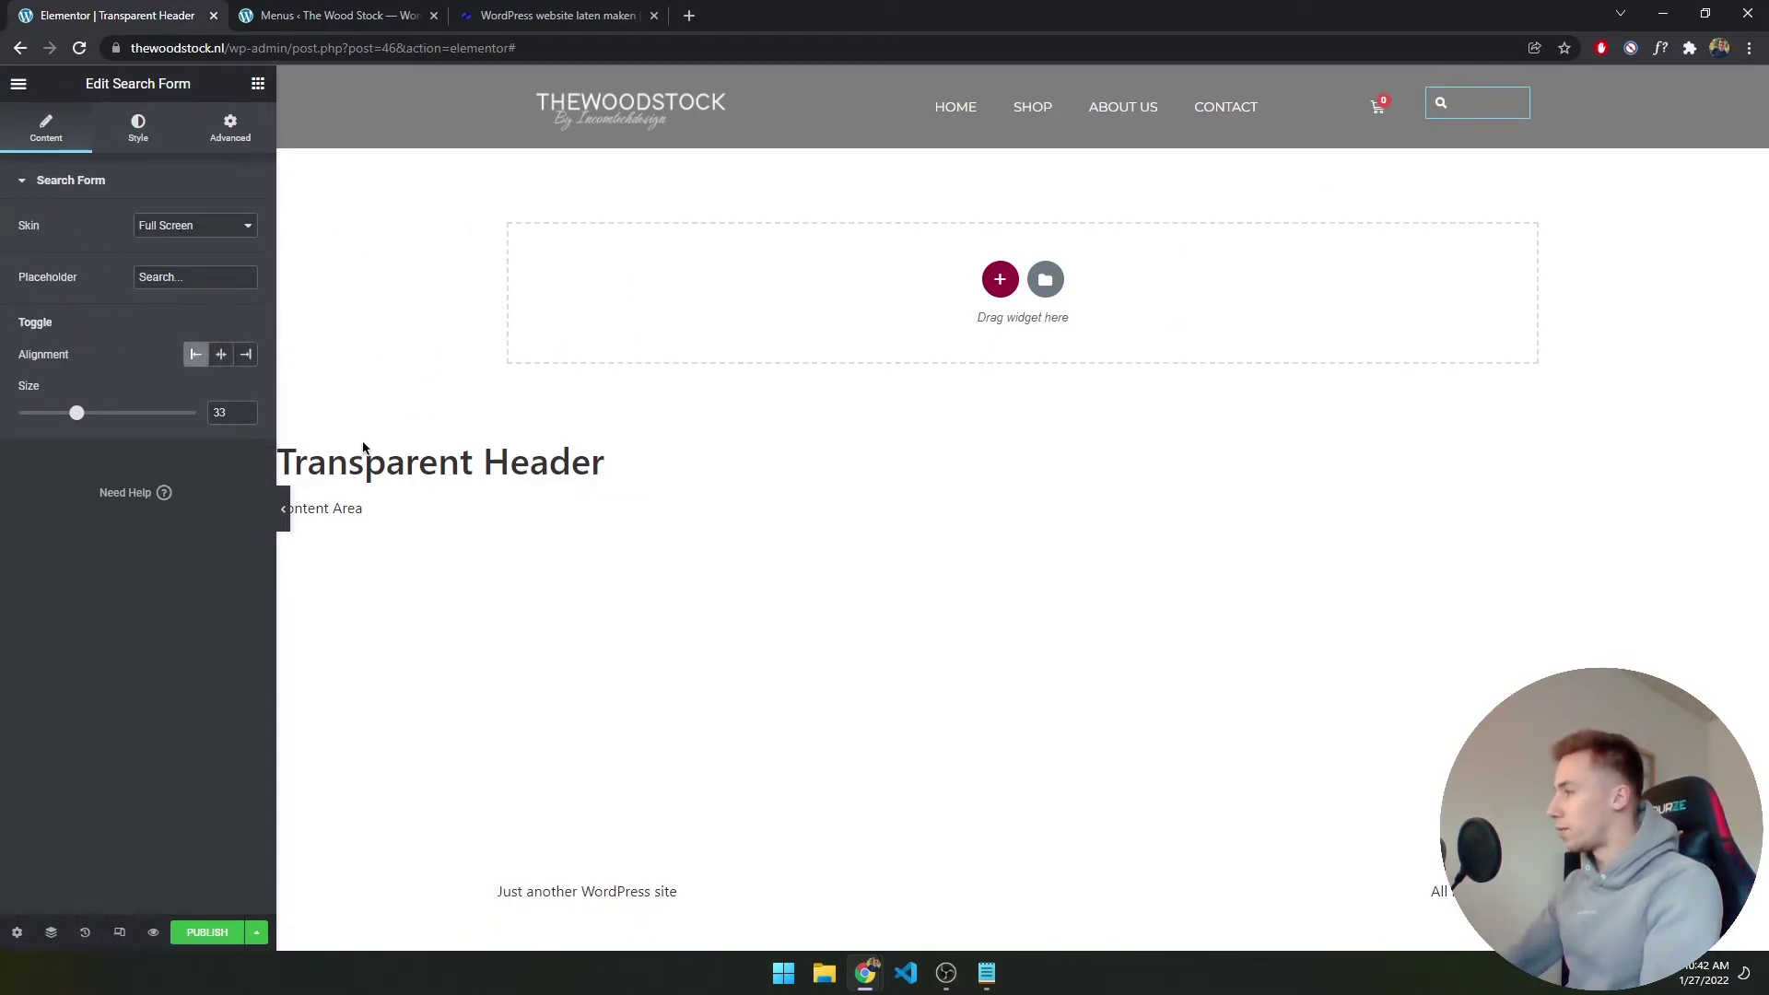
{"action": "left_click", "coordinate": [284, 509]}
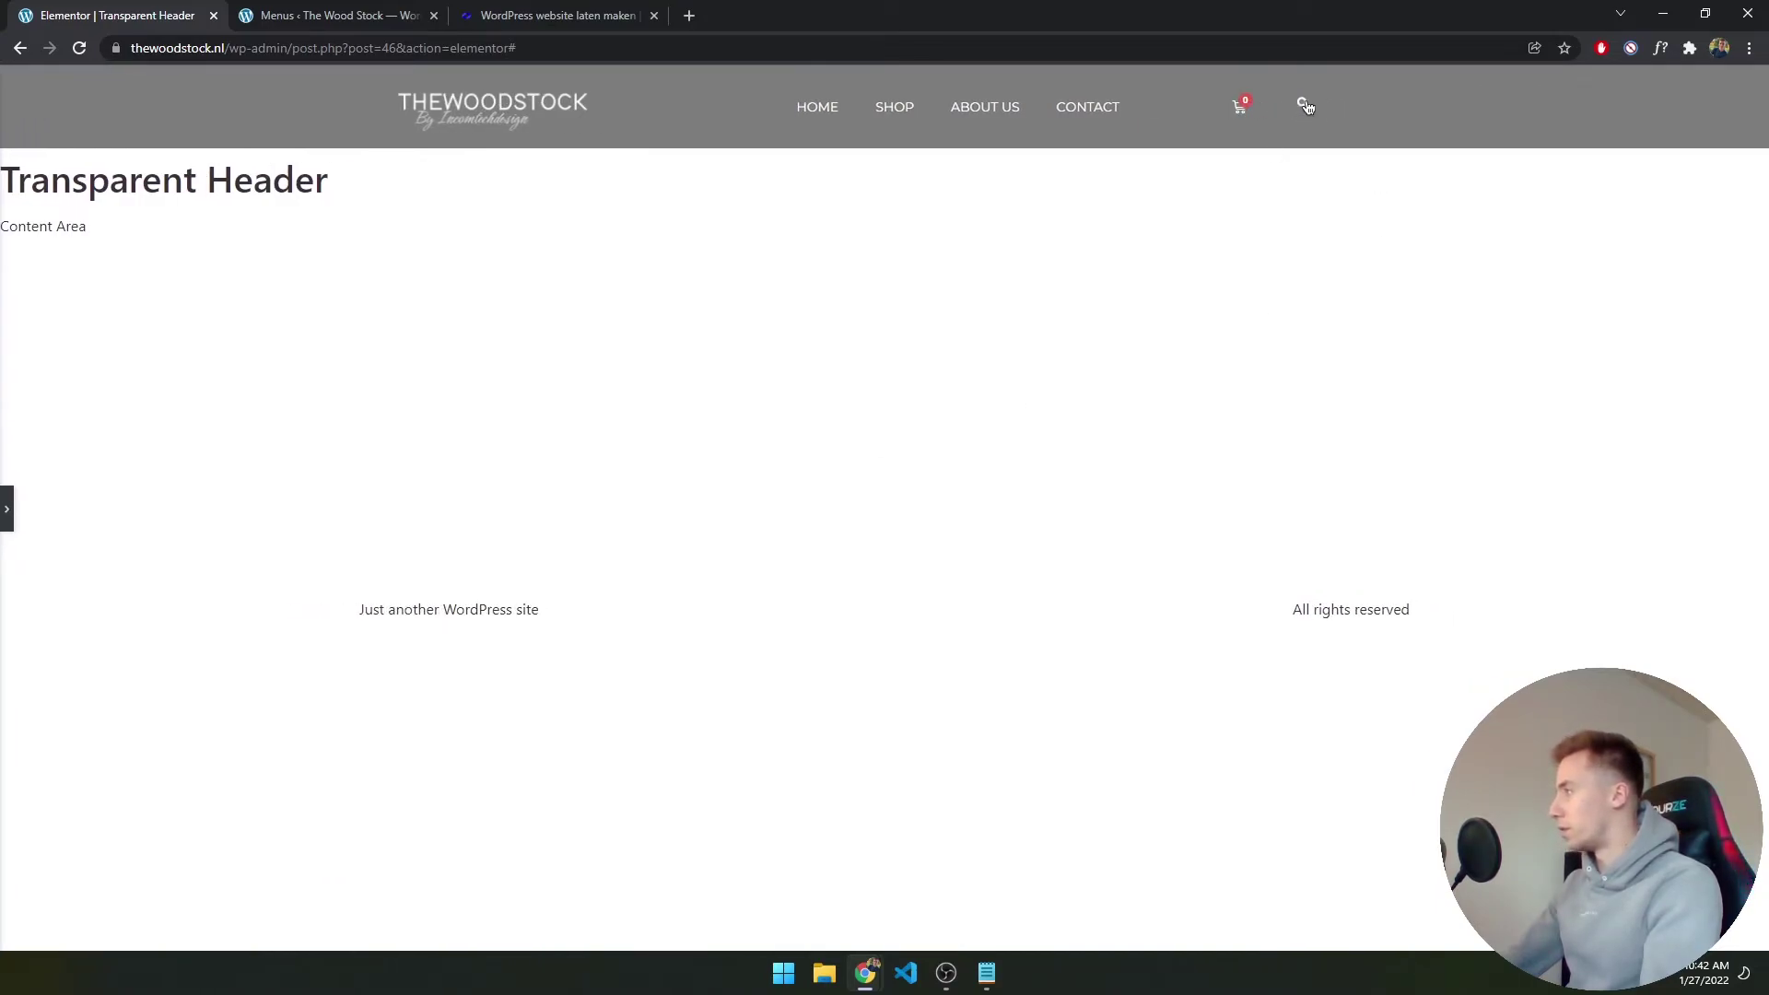
{"action": "left_click", "coordinate": [9, 510]}
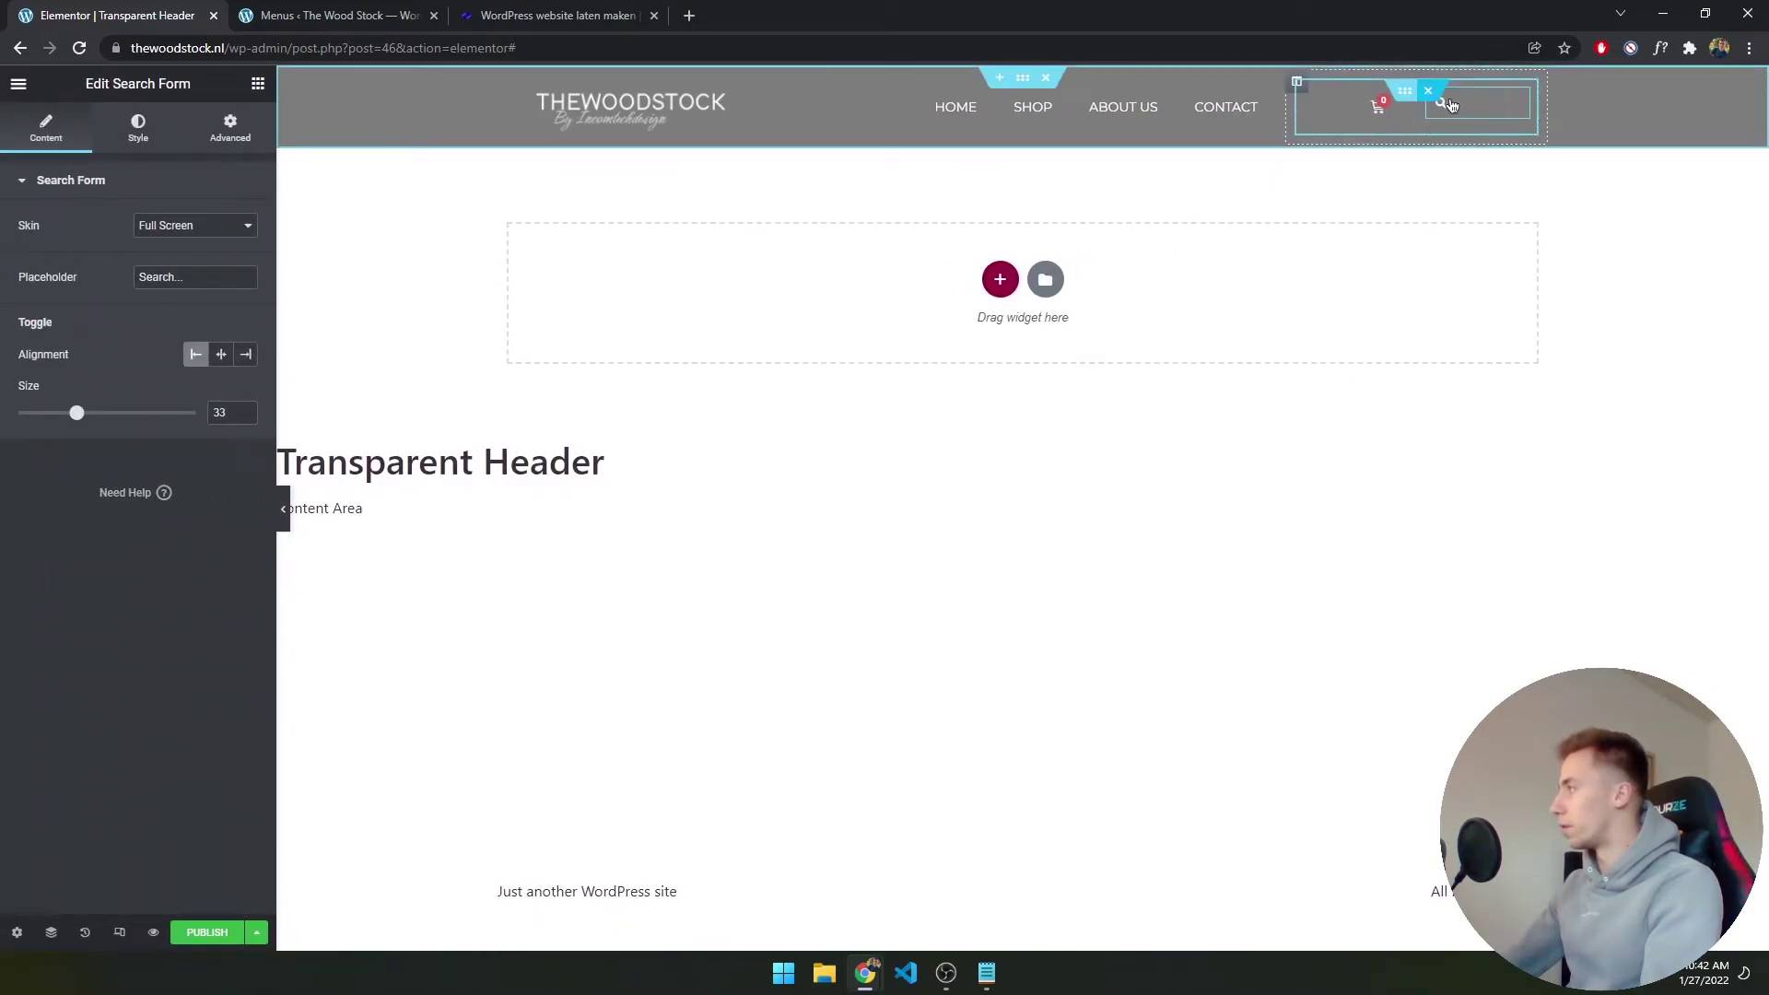
Open the Navigator and set the vertical alignment of the Search Form's column to Middle
{"action": "right_click", "coordinate": [1455, 104]}
{"action": "left_click", "coordinate": [1507, 337]}
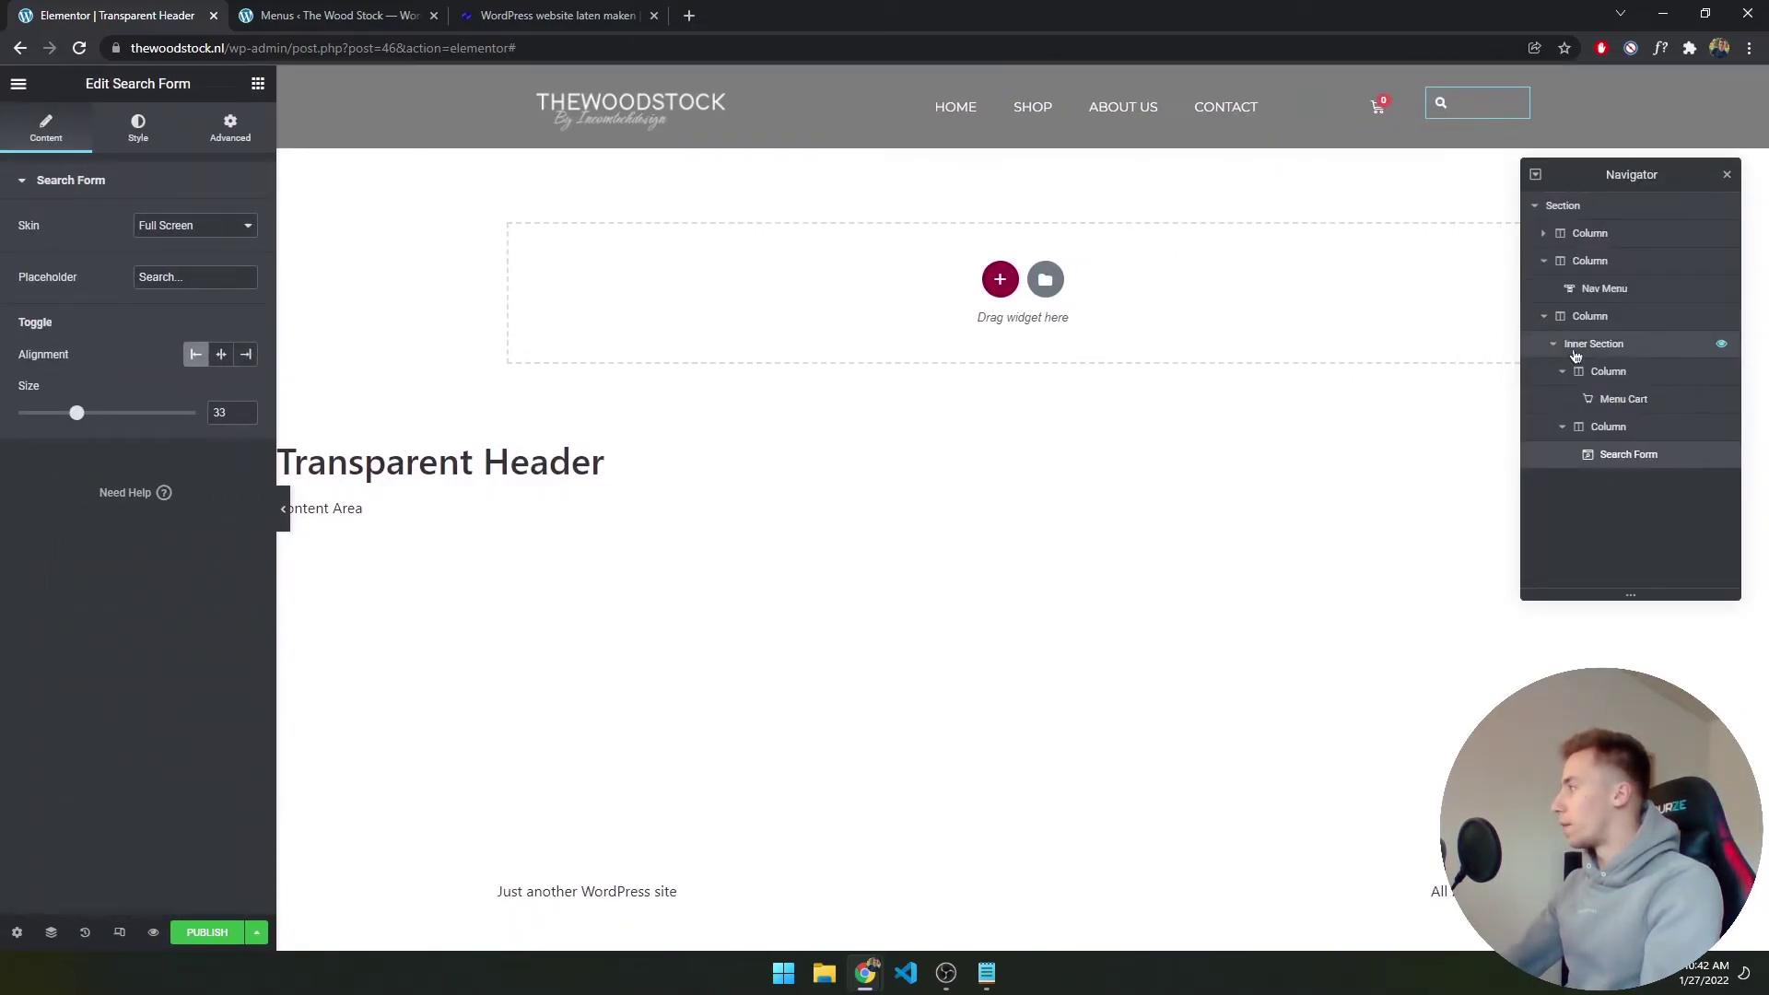
{"action": "left_click", "coordinate": [1639, 439]}
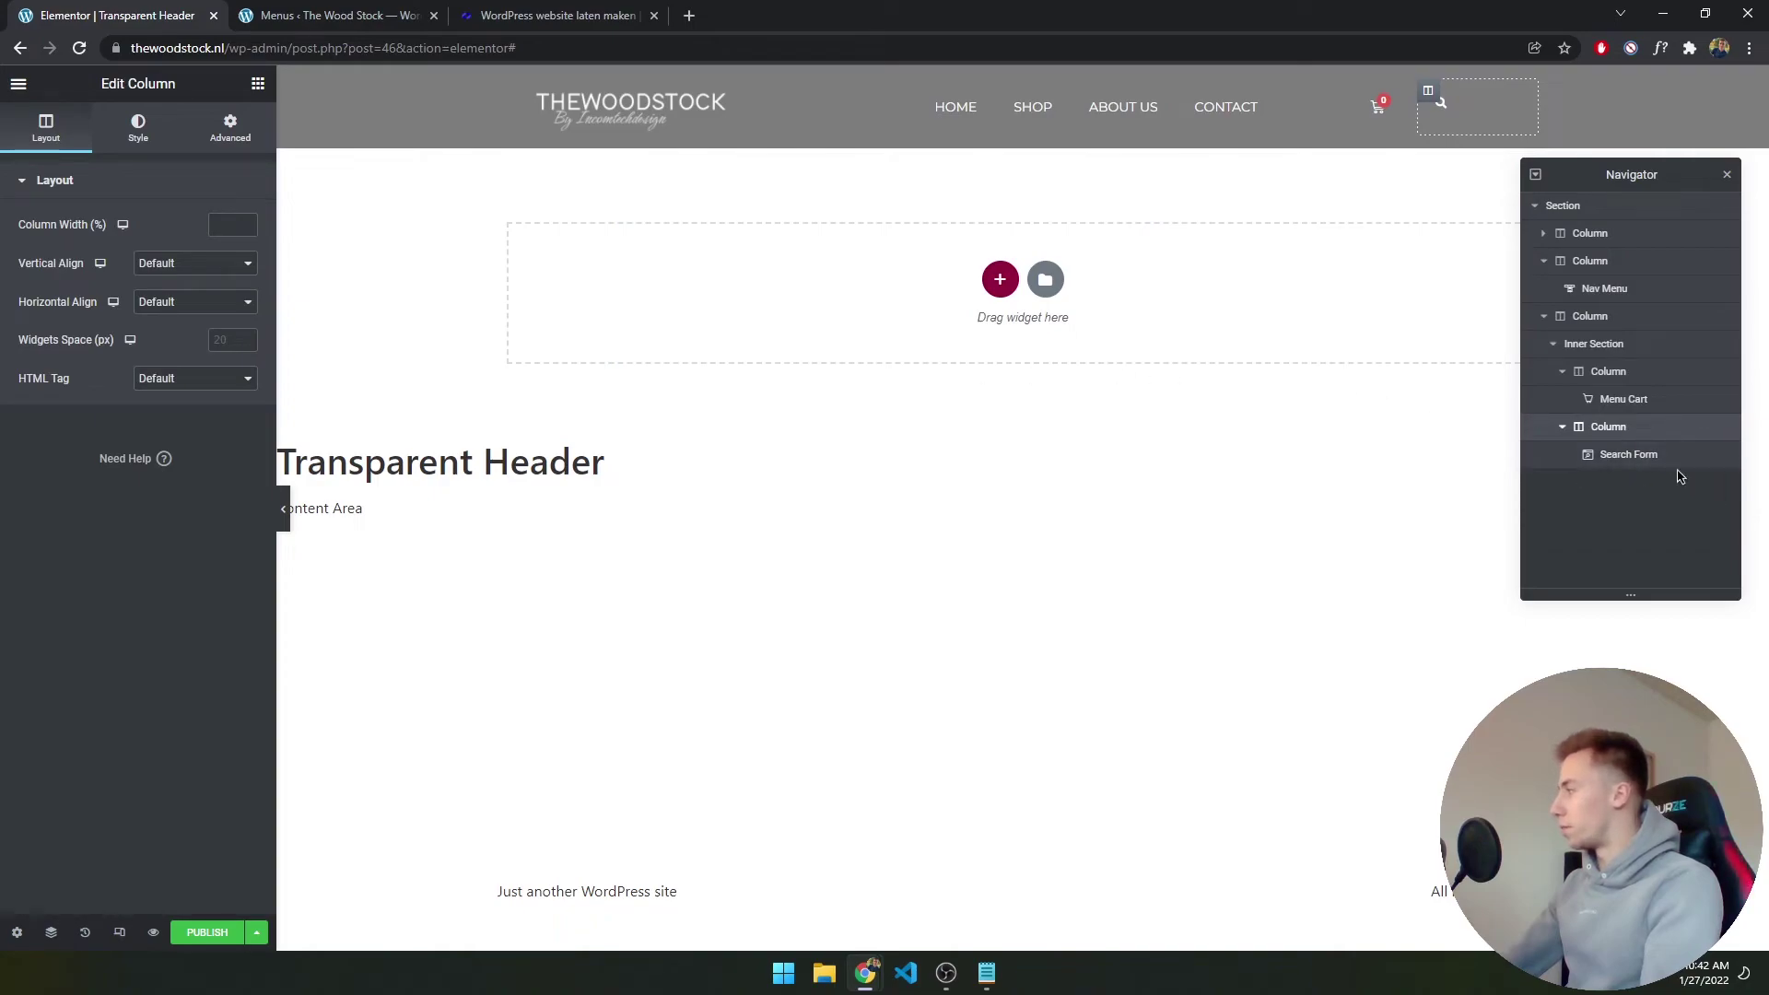
{"action": "left_click", "coordinate": [152, 268]}
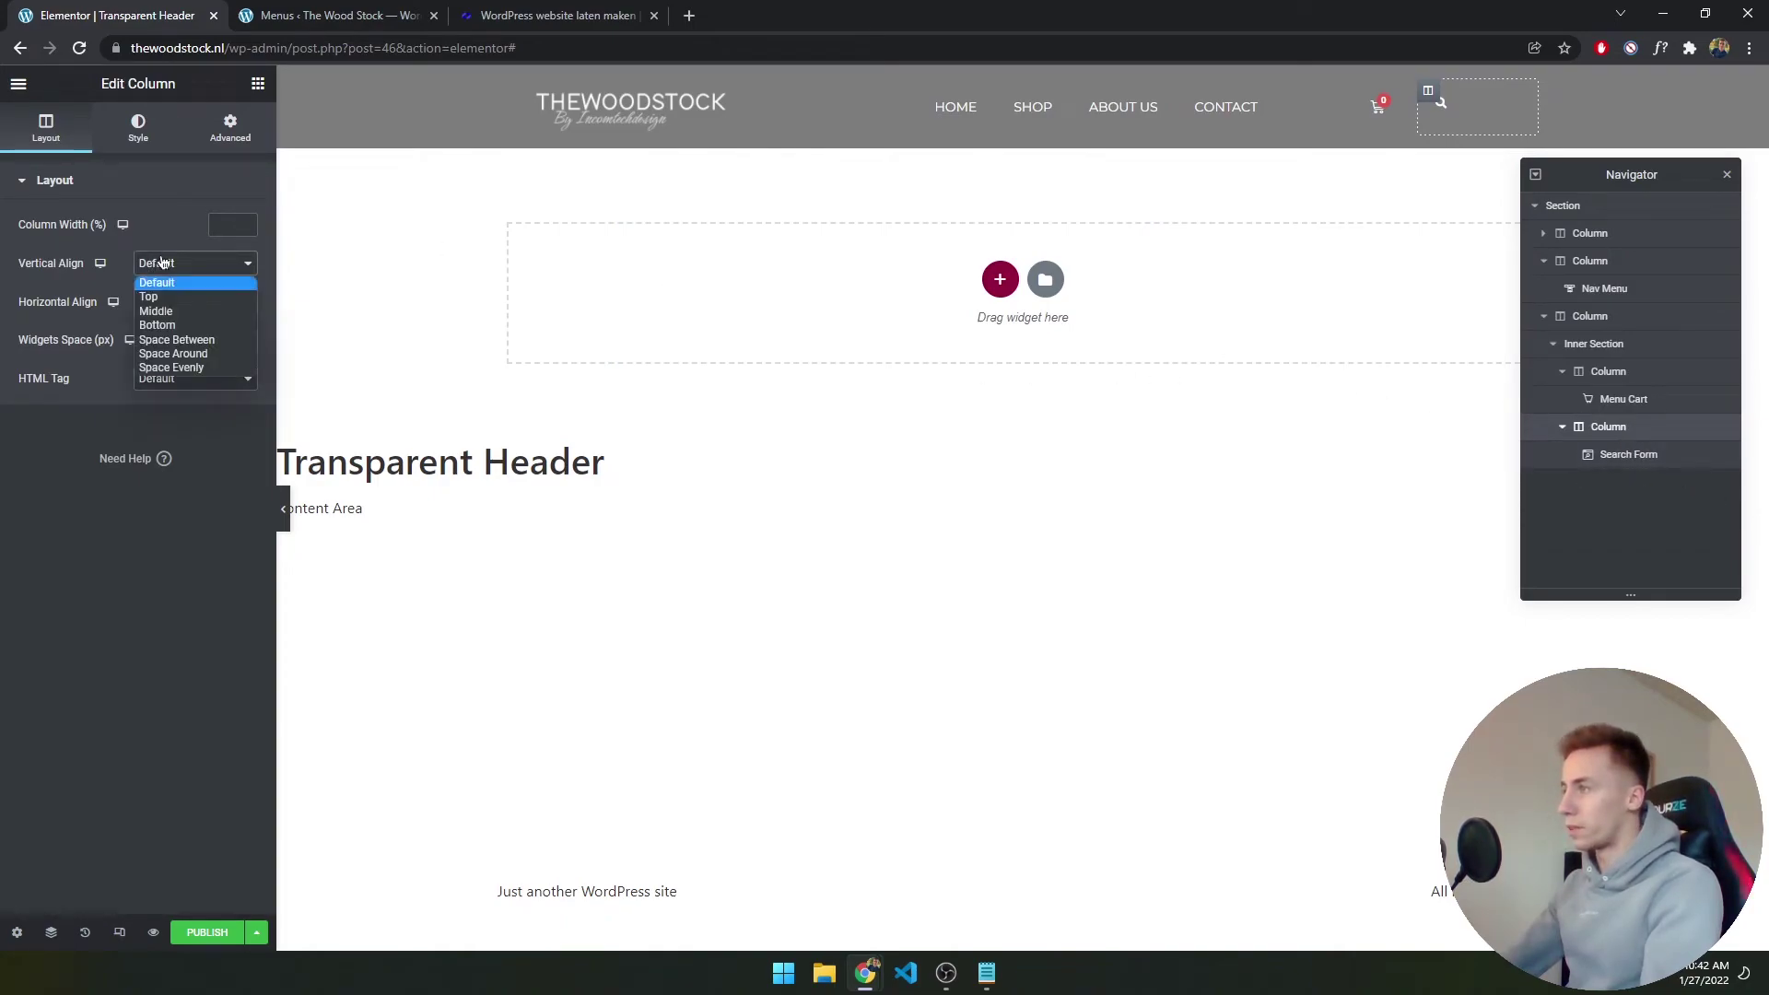
{"action": "left_click", "coordinate": [169, 313]}
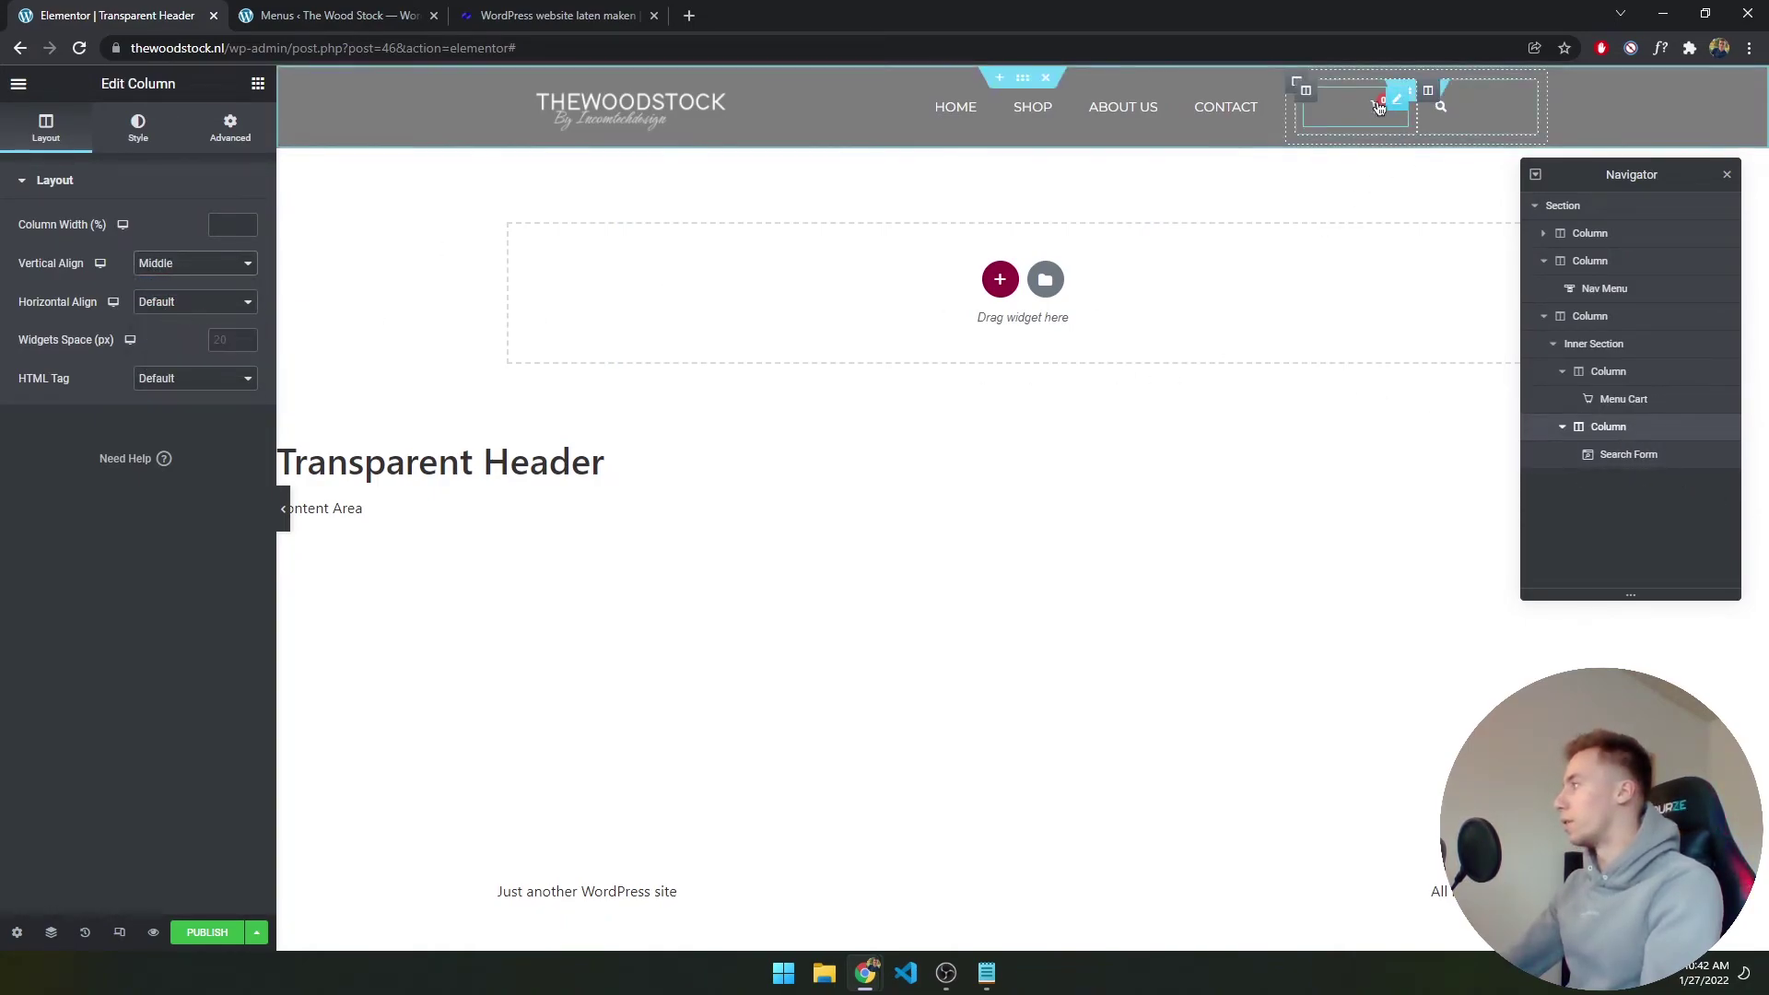
Set the vertical alignment of the Menu Cart's column to Middle
{"action": "left_click", "coordinate": [1307, 91]}
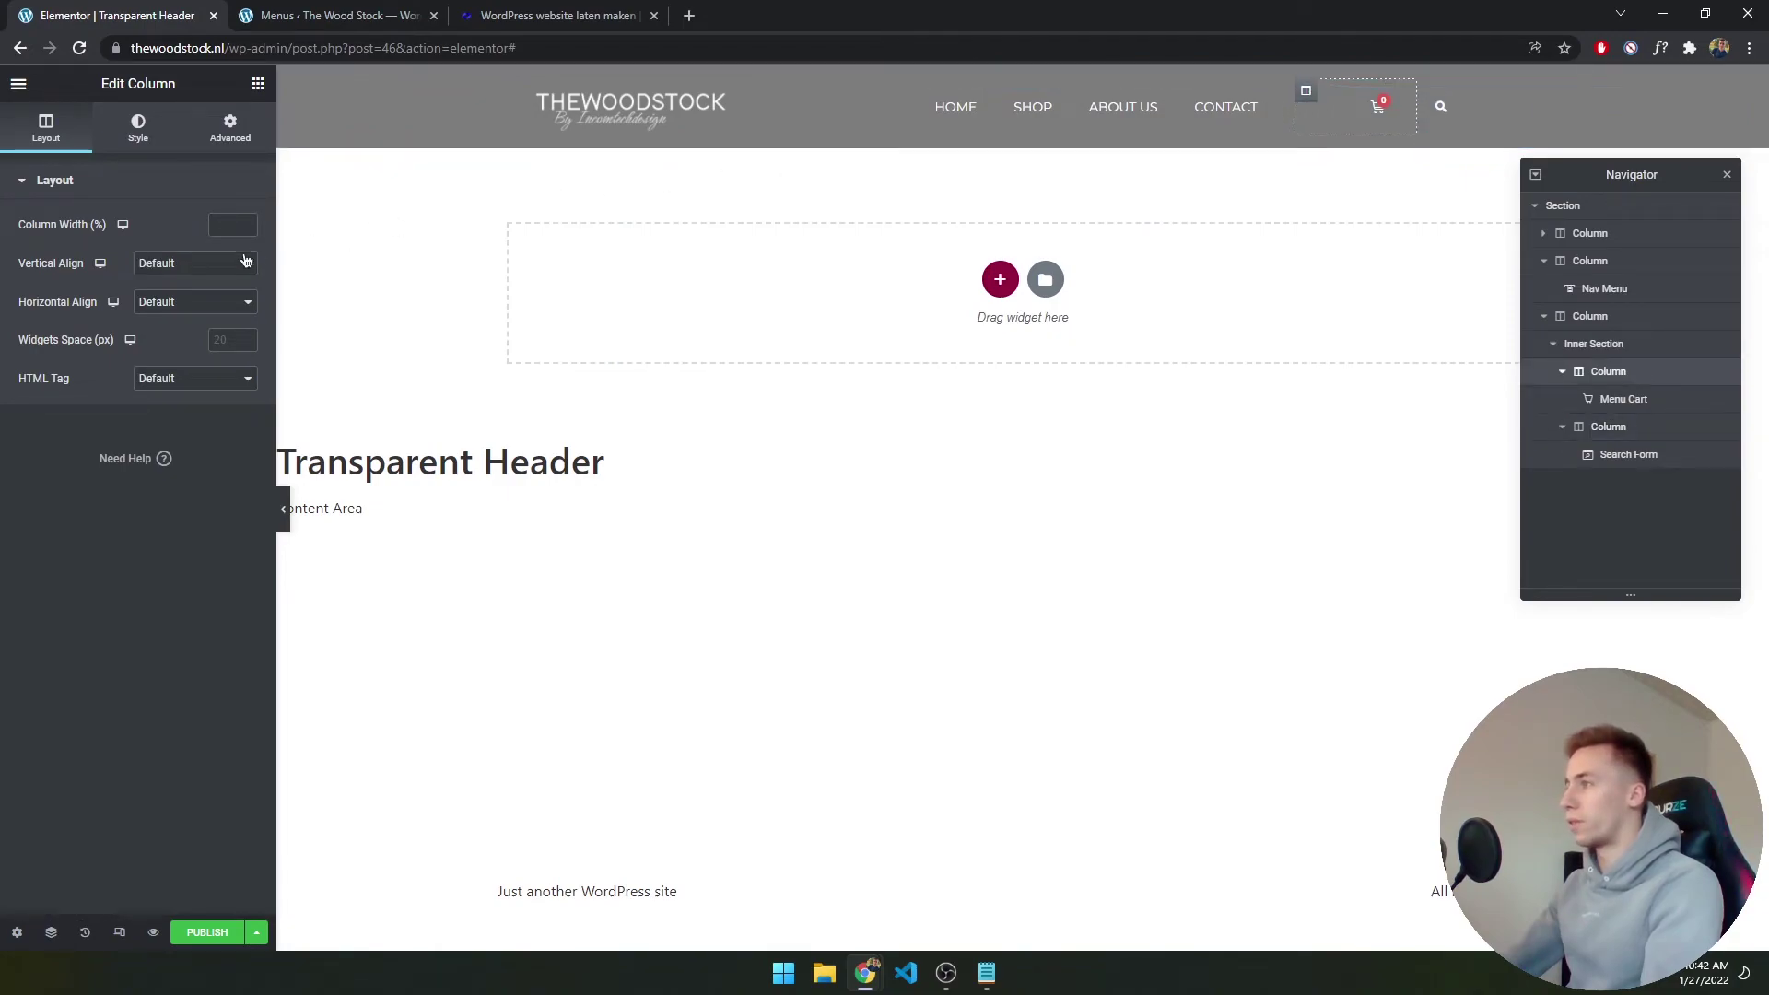
{"action": "left_click", "coordinate": [184, 264]}
{"action": "left_click", "coordinate": [184, 319]}
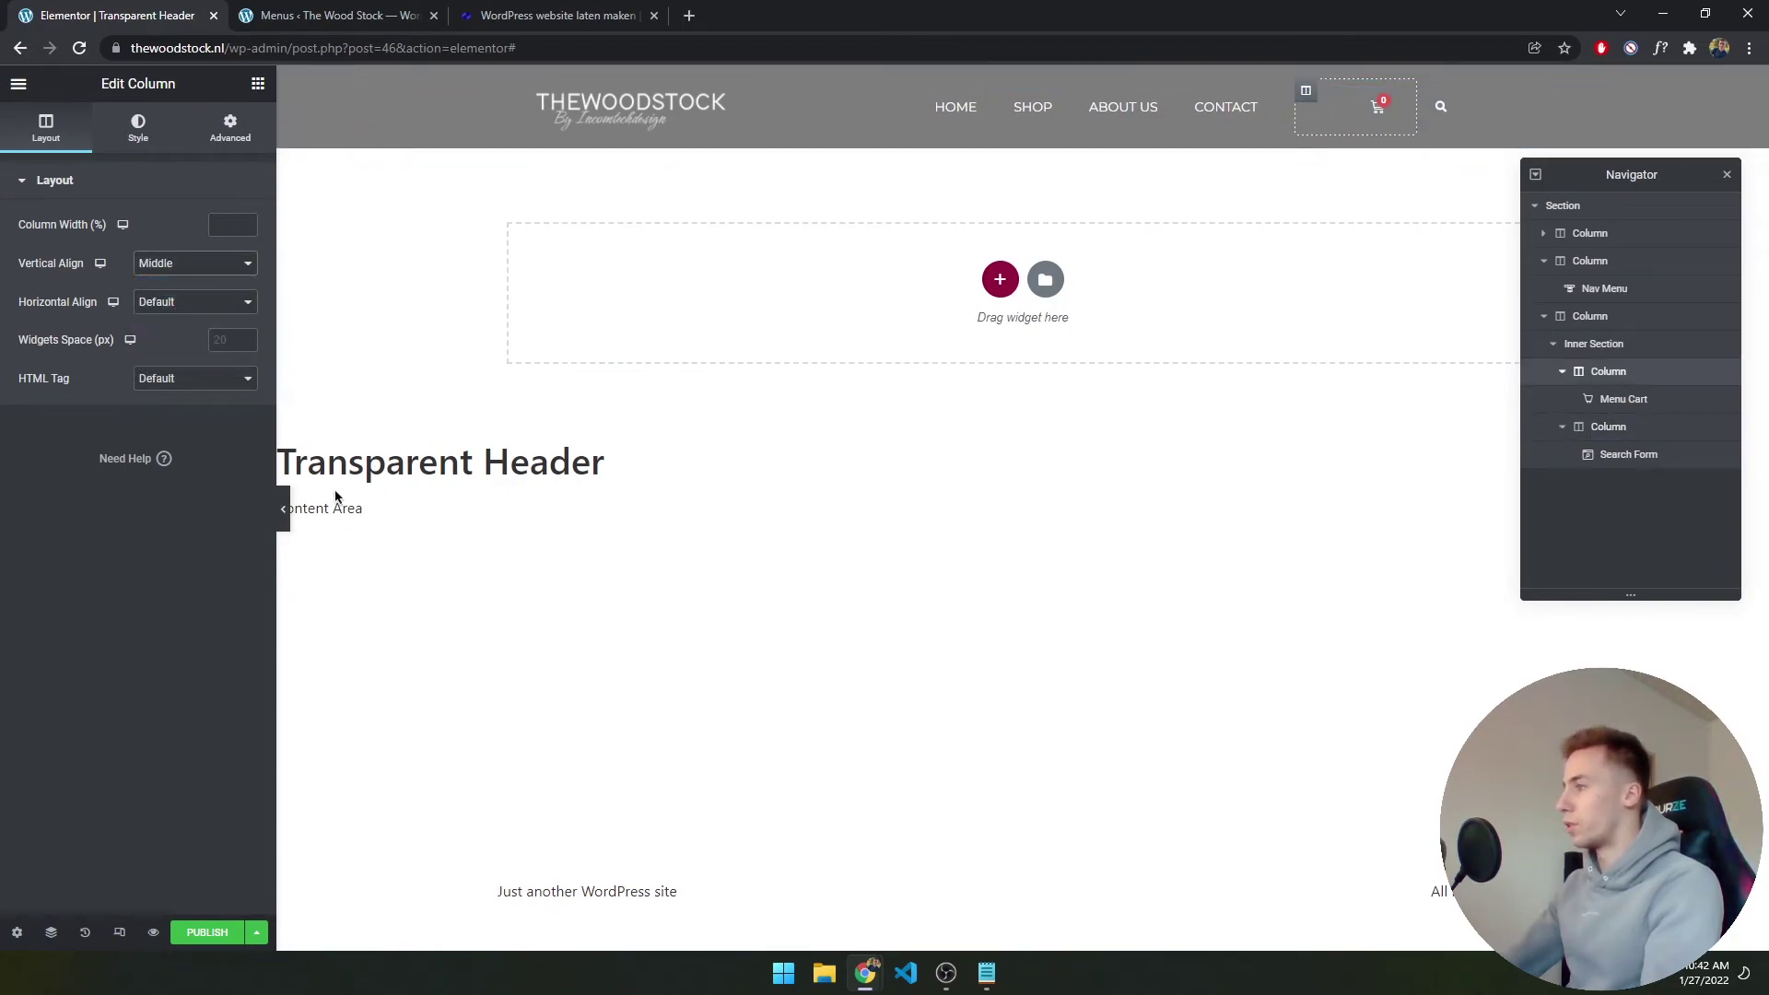
Preview the header without the editing panel and test opening and closing the full-screen search
{"action": "left_click", "coordinate": [283, 508]}
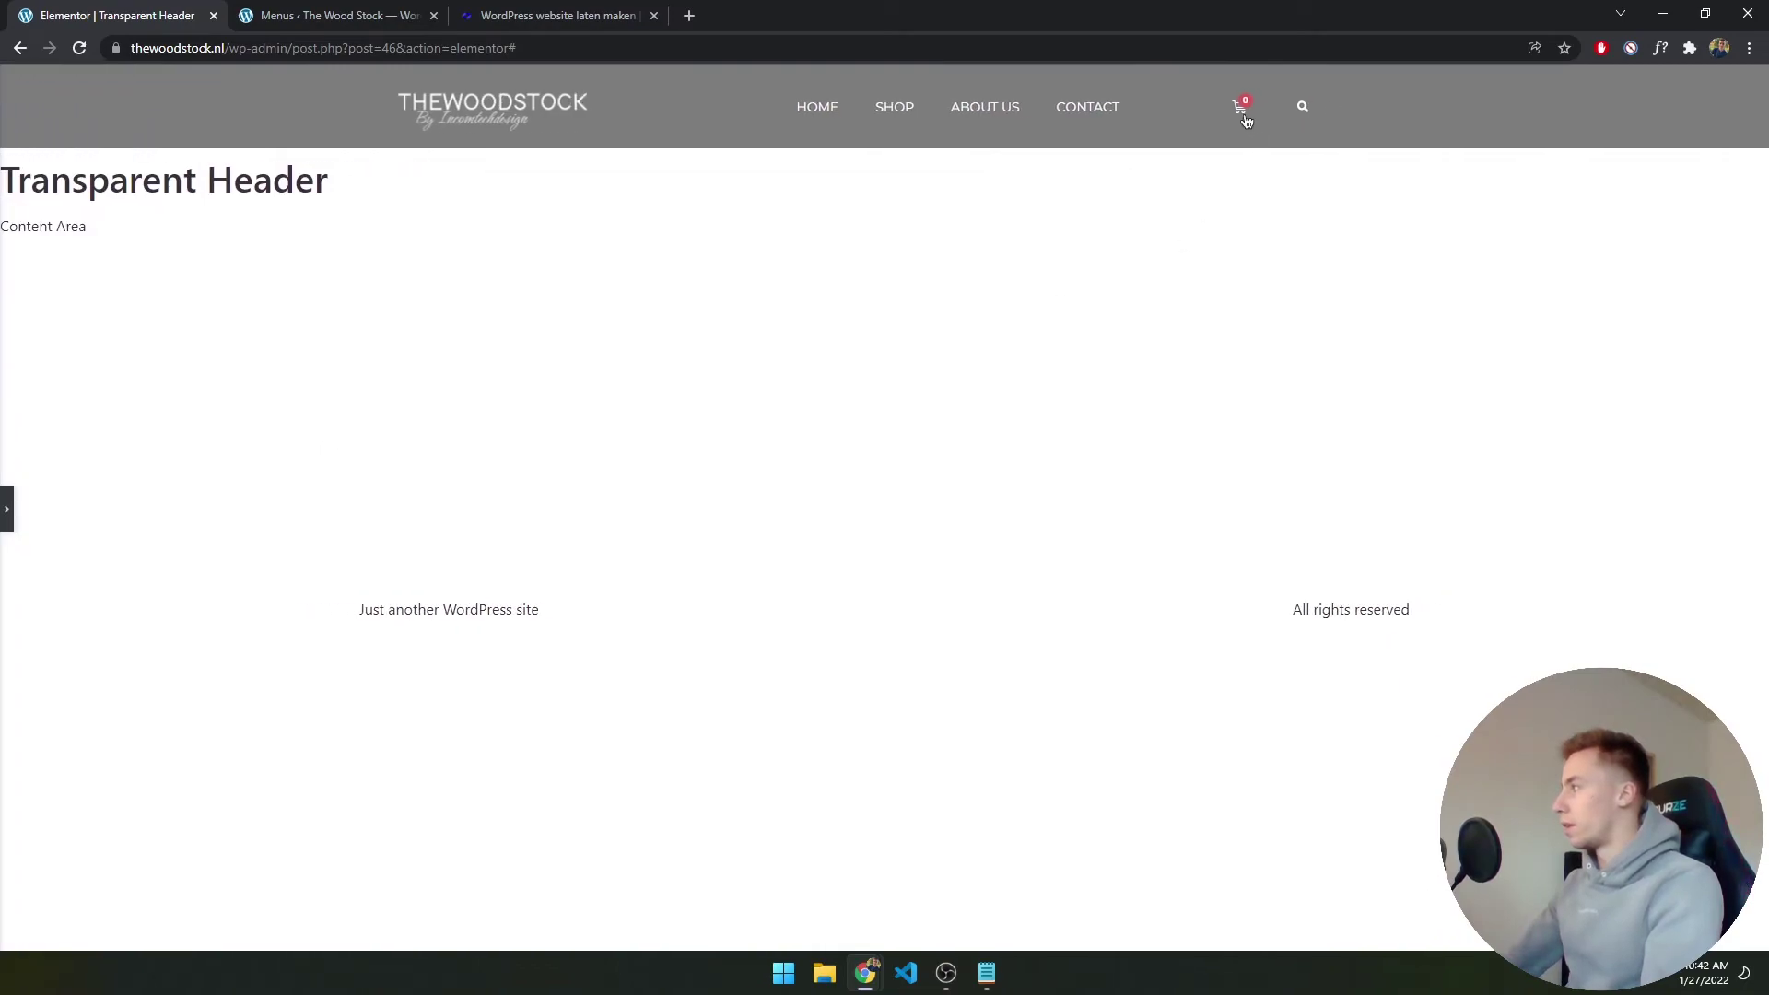
{"action": "left_click", "coordinate": [1303, 109]}
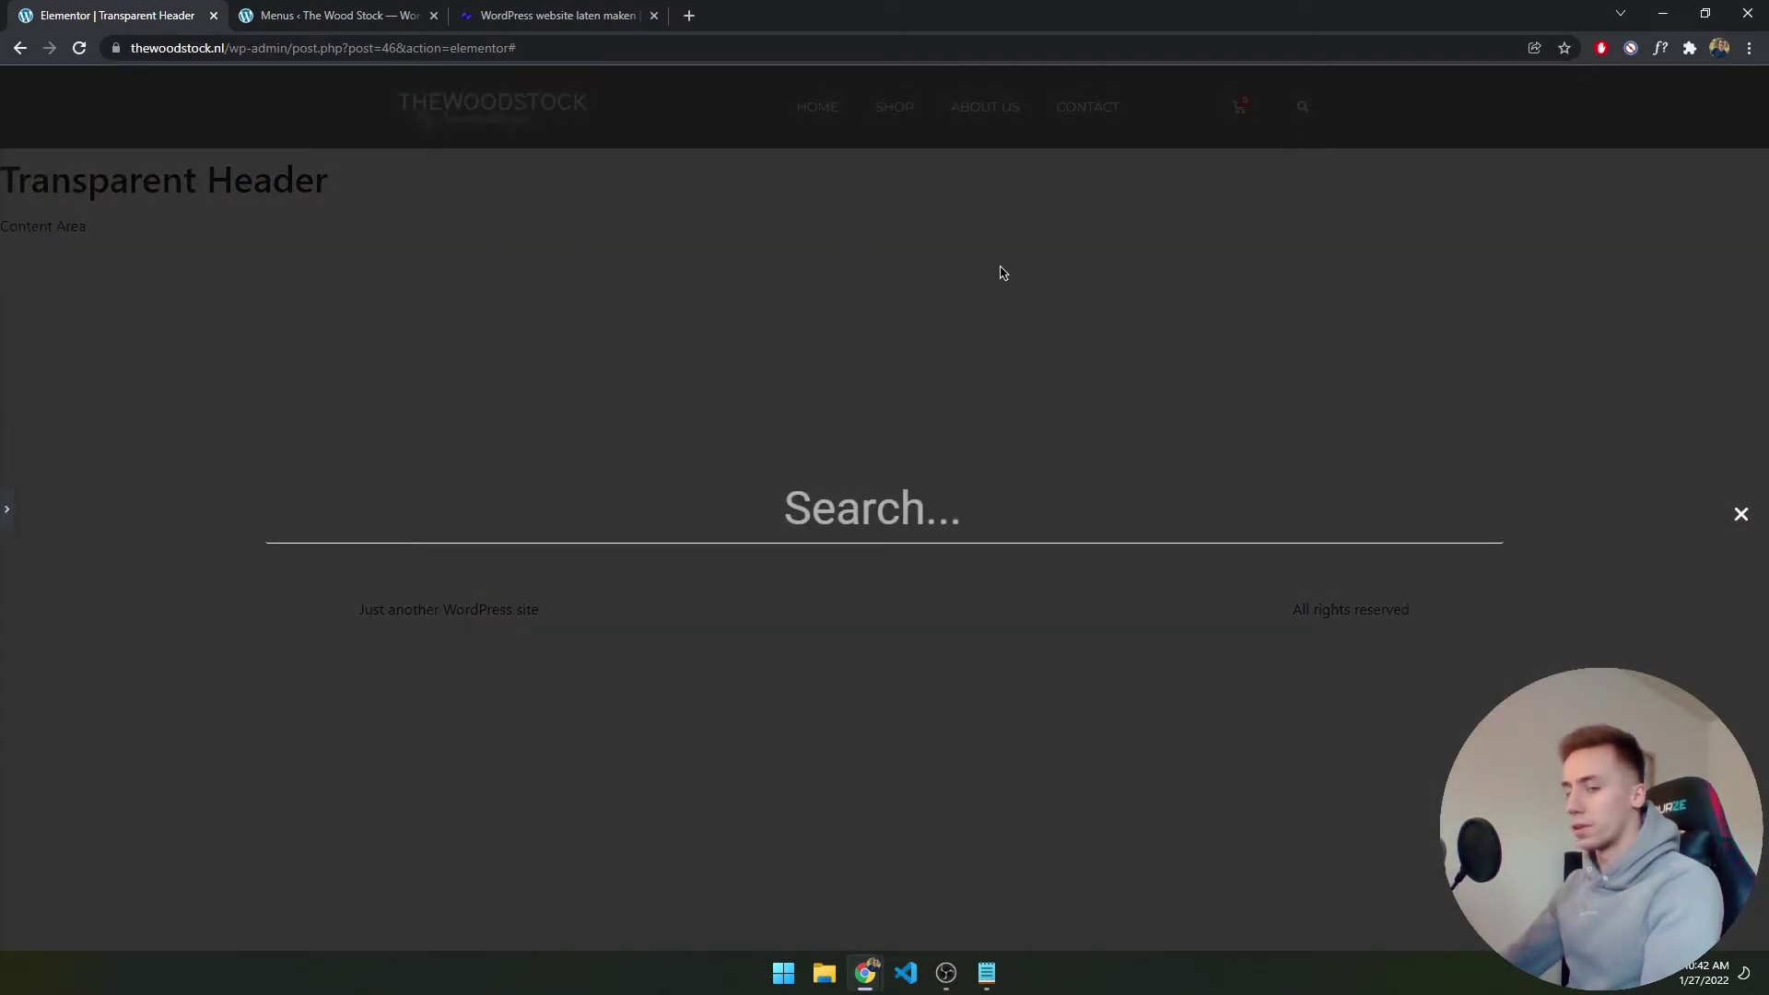
{"action": "left_click", "coordinate": [1748, 516]}
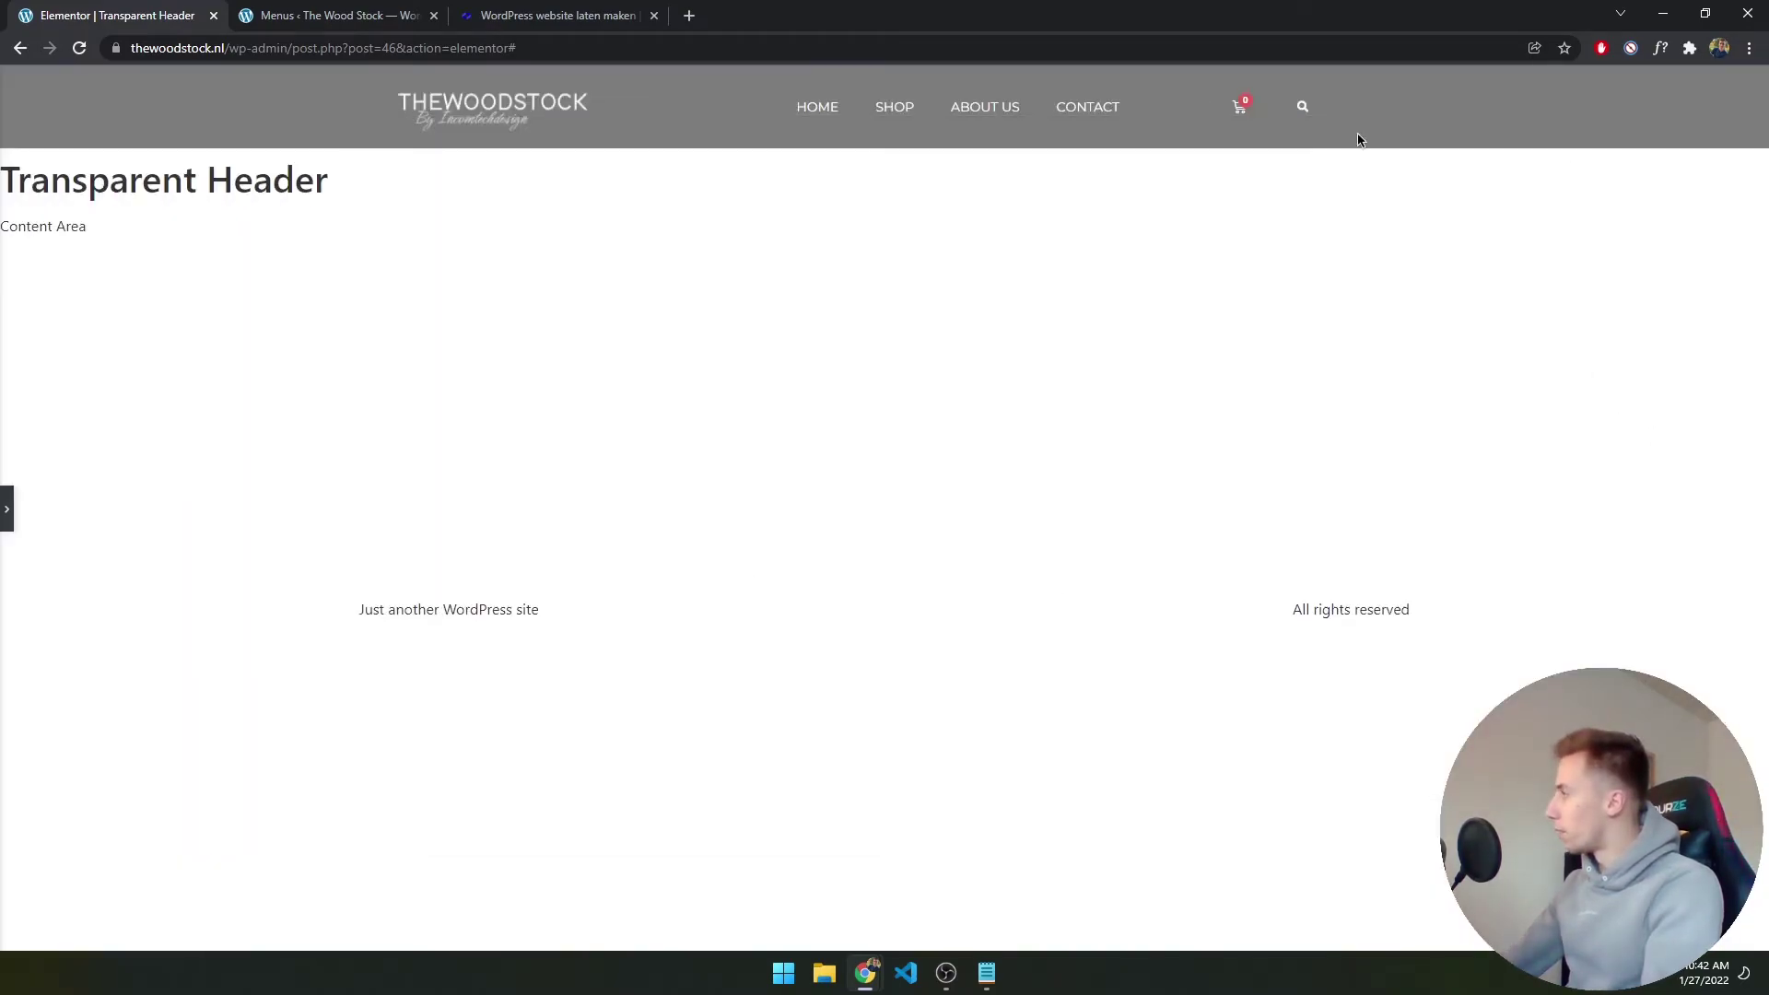
Unlink the header section's margins and set its bottom margin to -90 px so the page content overlaps beneath it
{"action": "left_click", "coordinate": [7, 508]}
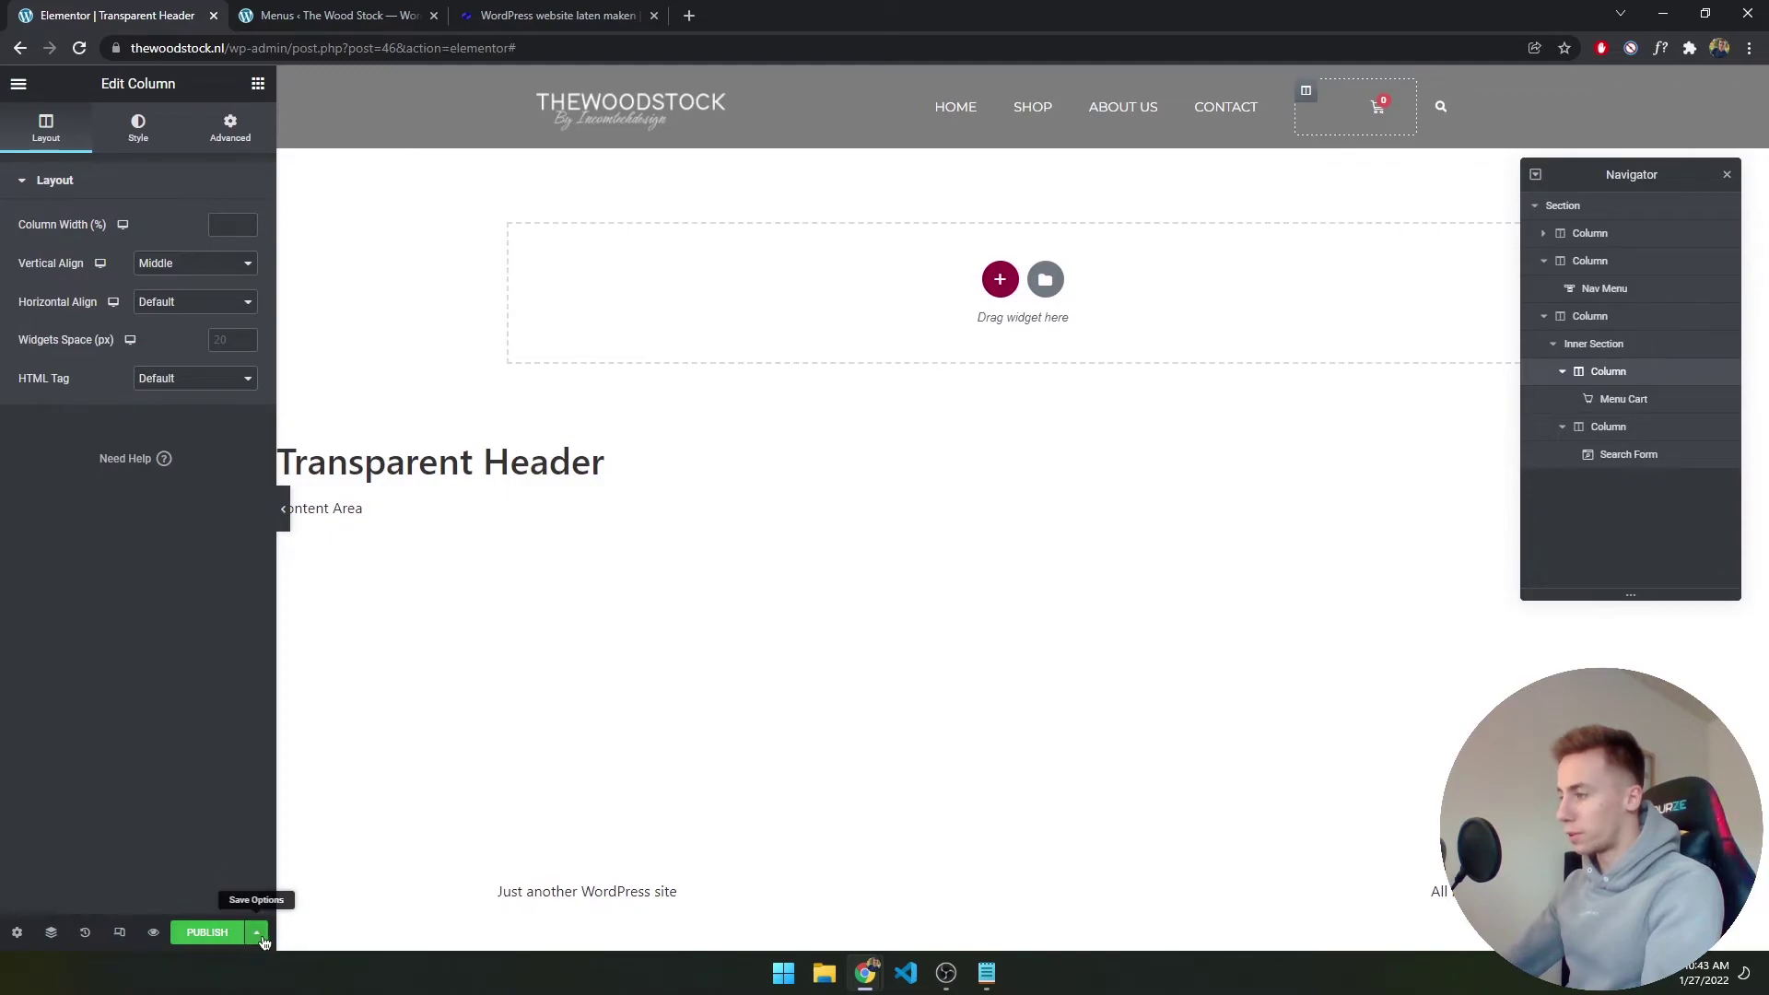
{"action": "left_click", "coordinate": [256, 932]}
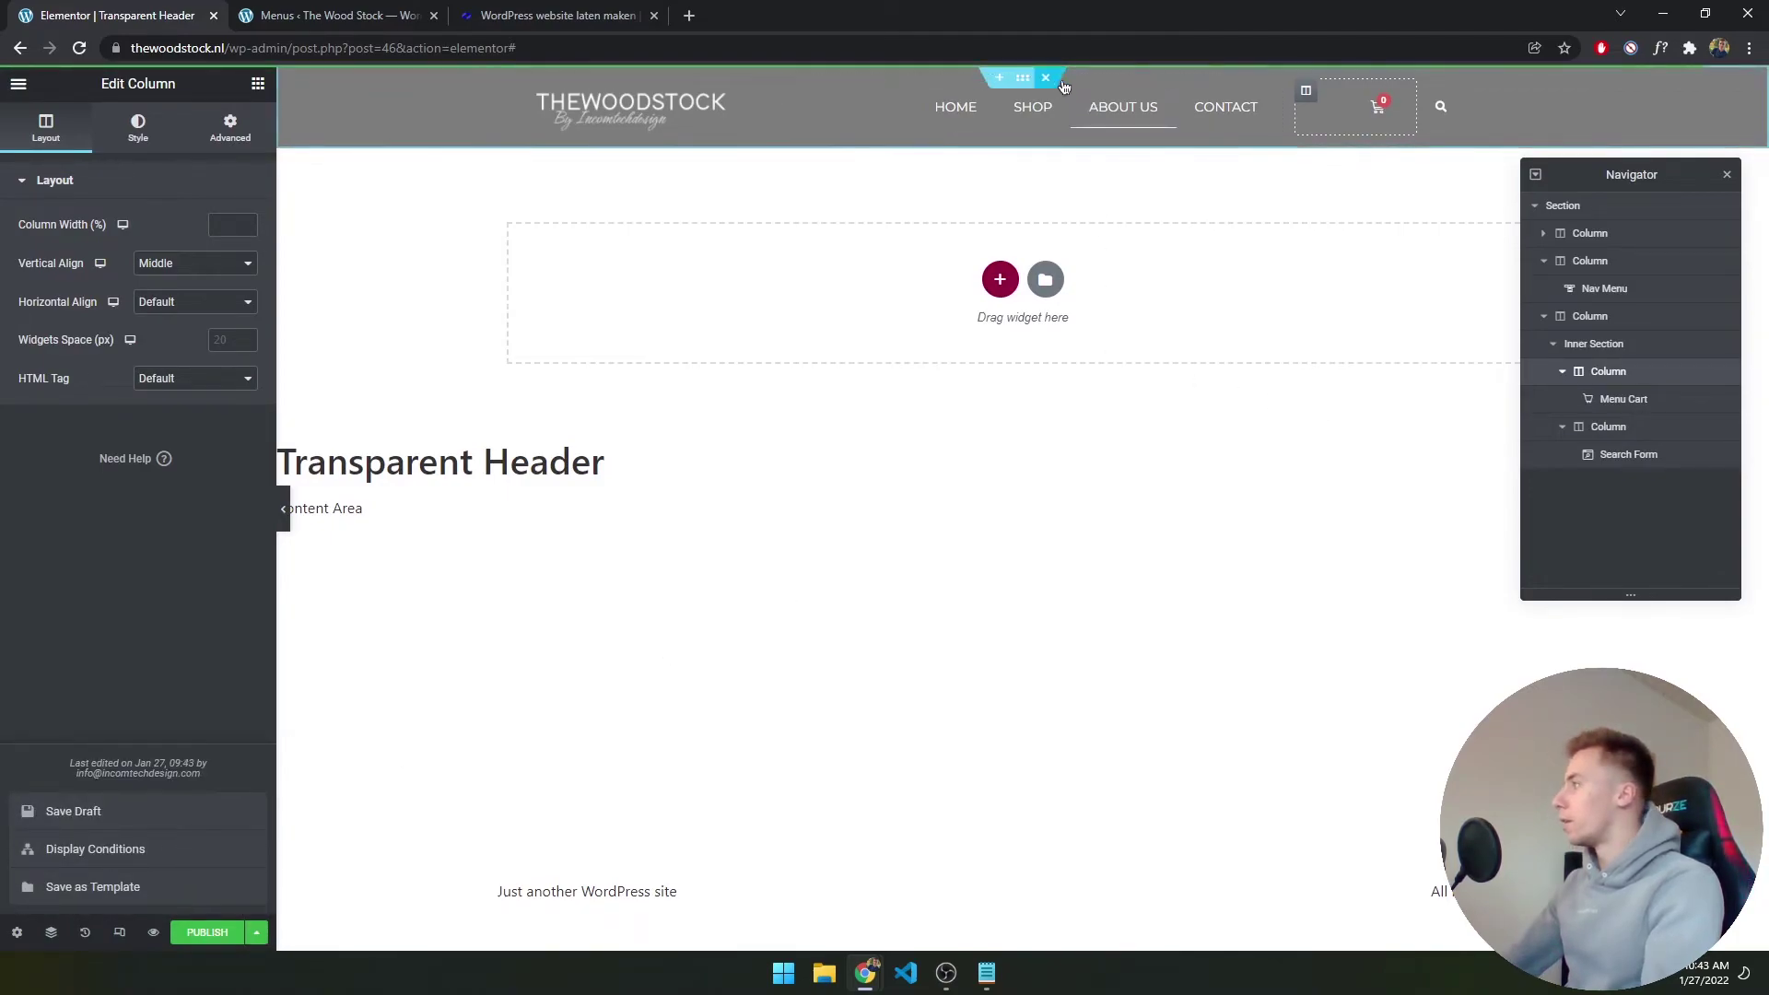
{"action": "left_click", "coordinate": [1028, 80]}
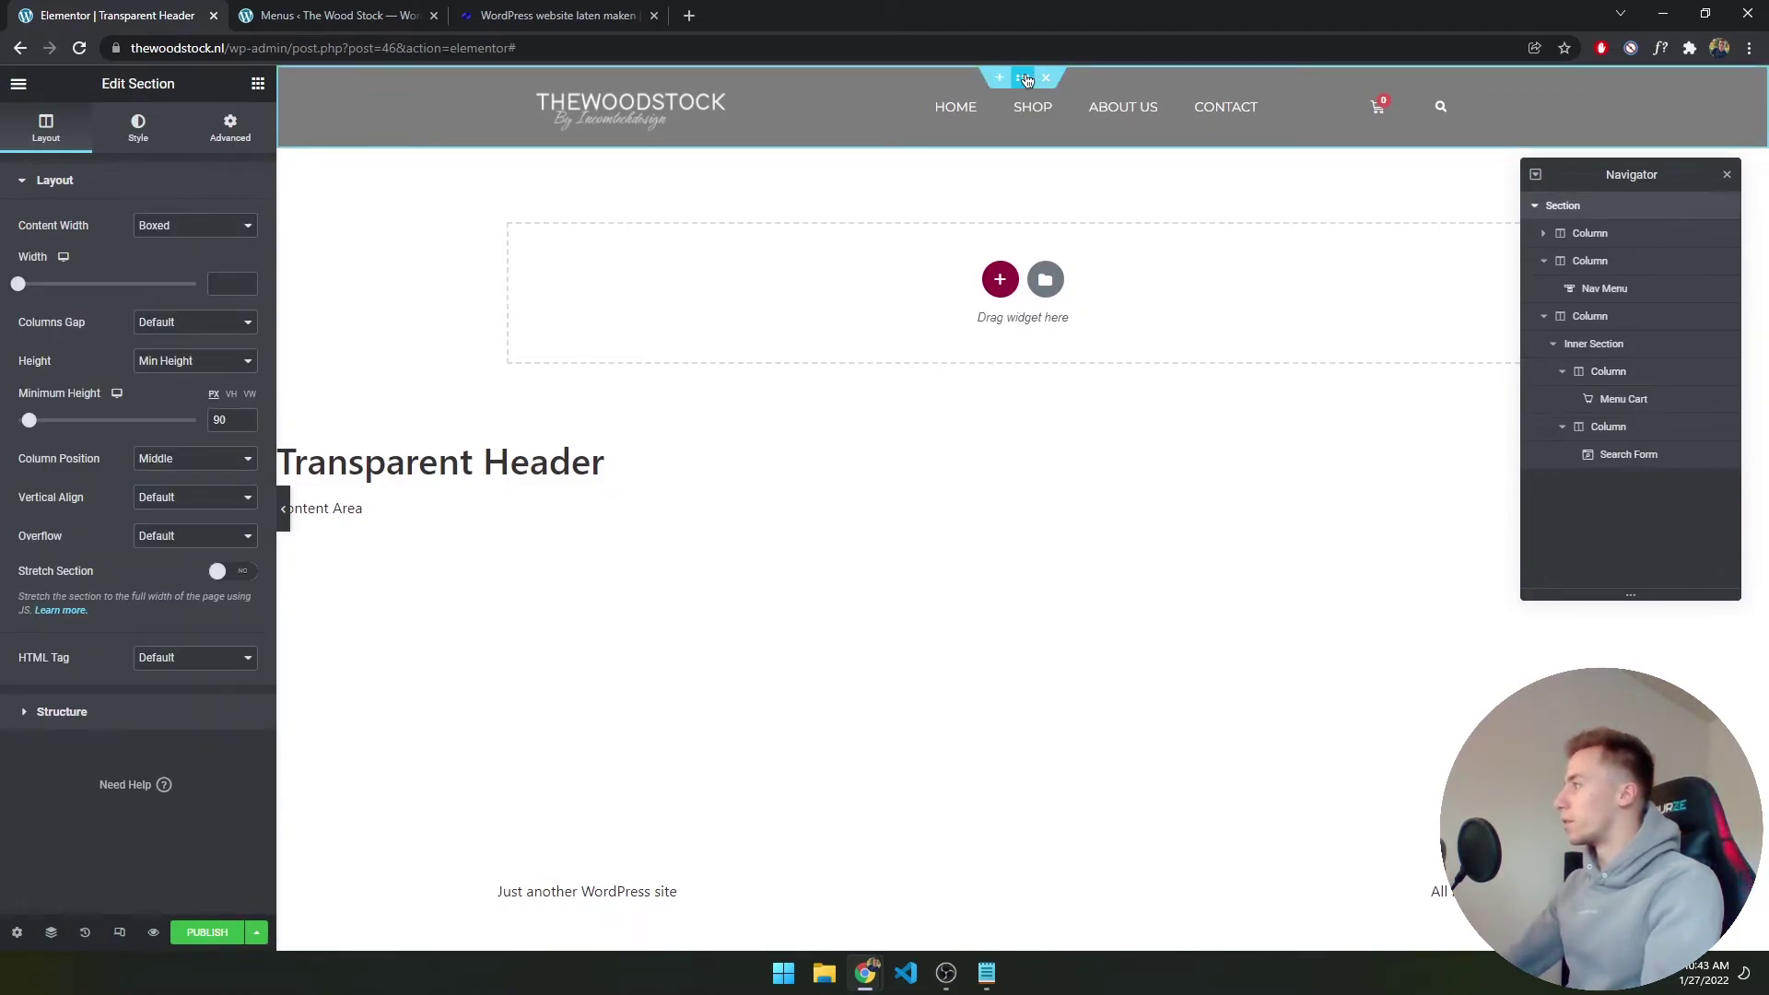
{"action": "left_click", "coordinate": [140, 127]}
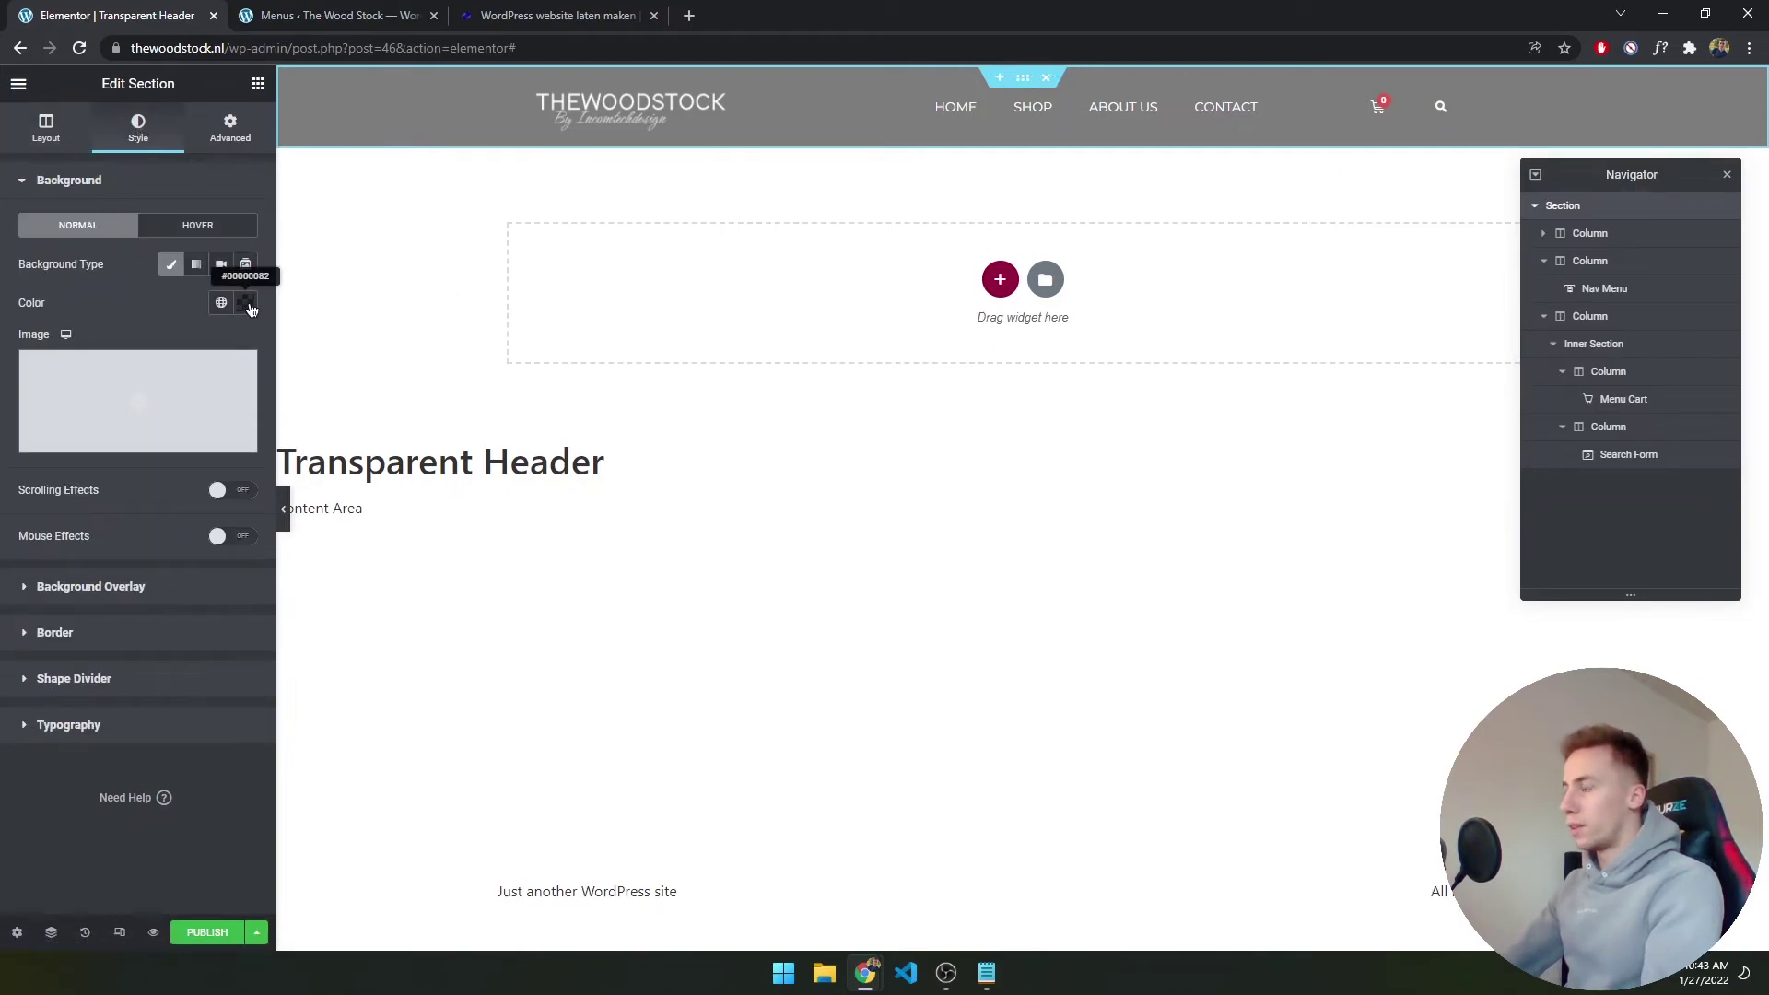
{"action": "left_click", "coordinate": [231, 129]}
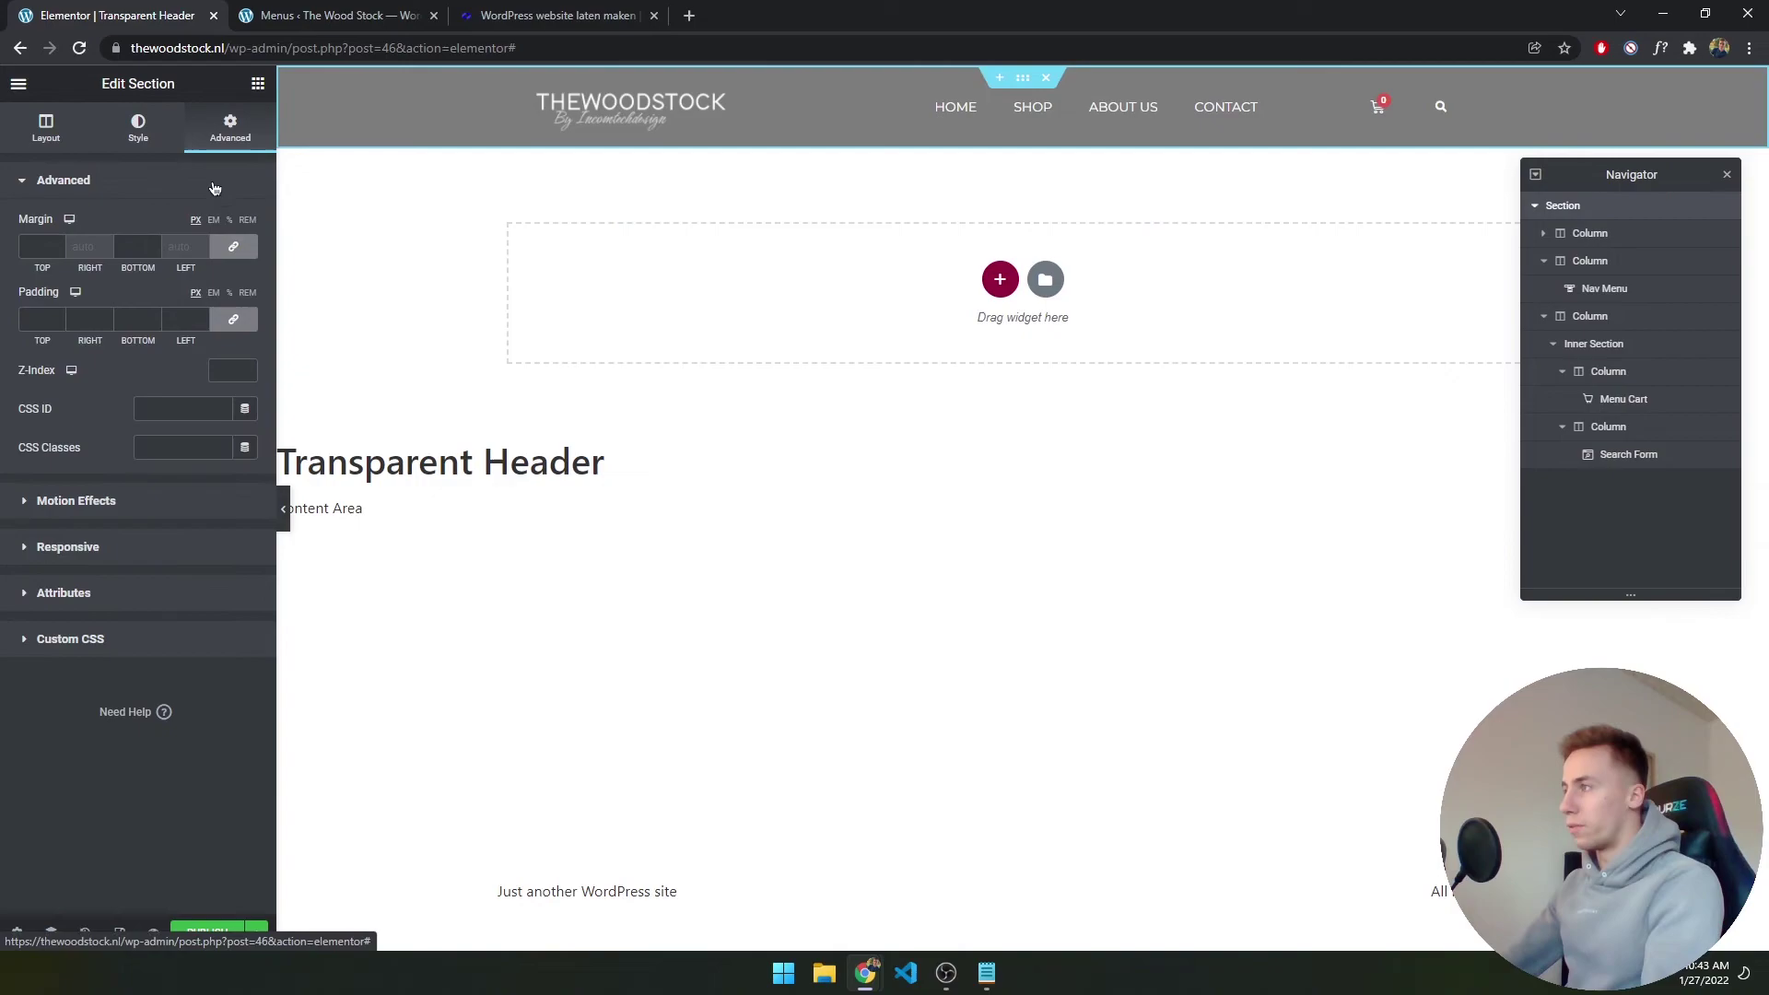
{"action": "left_click", "coordinate": [236, 247]}
{"action": "left_click", "coordinate": [133, 247]}
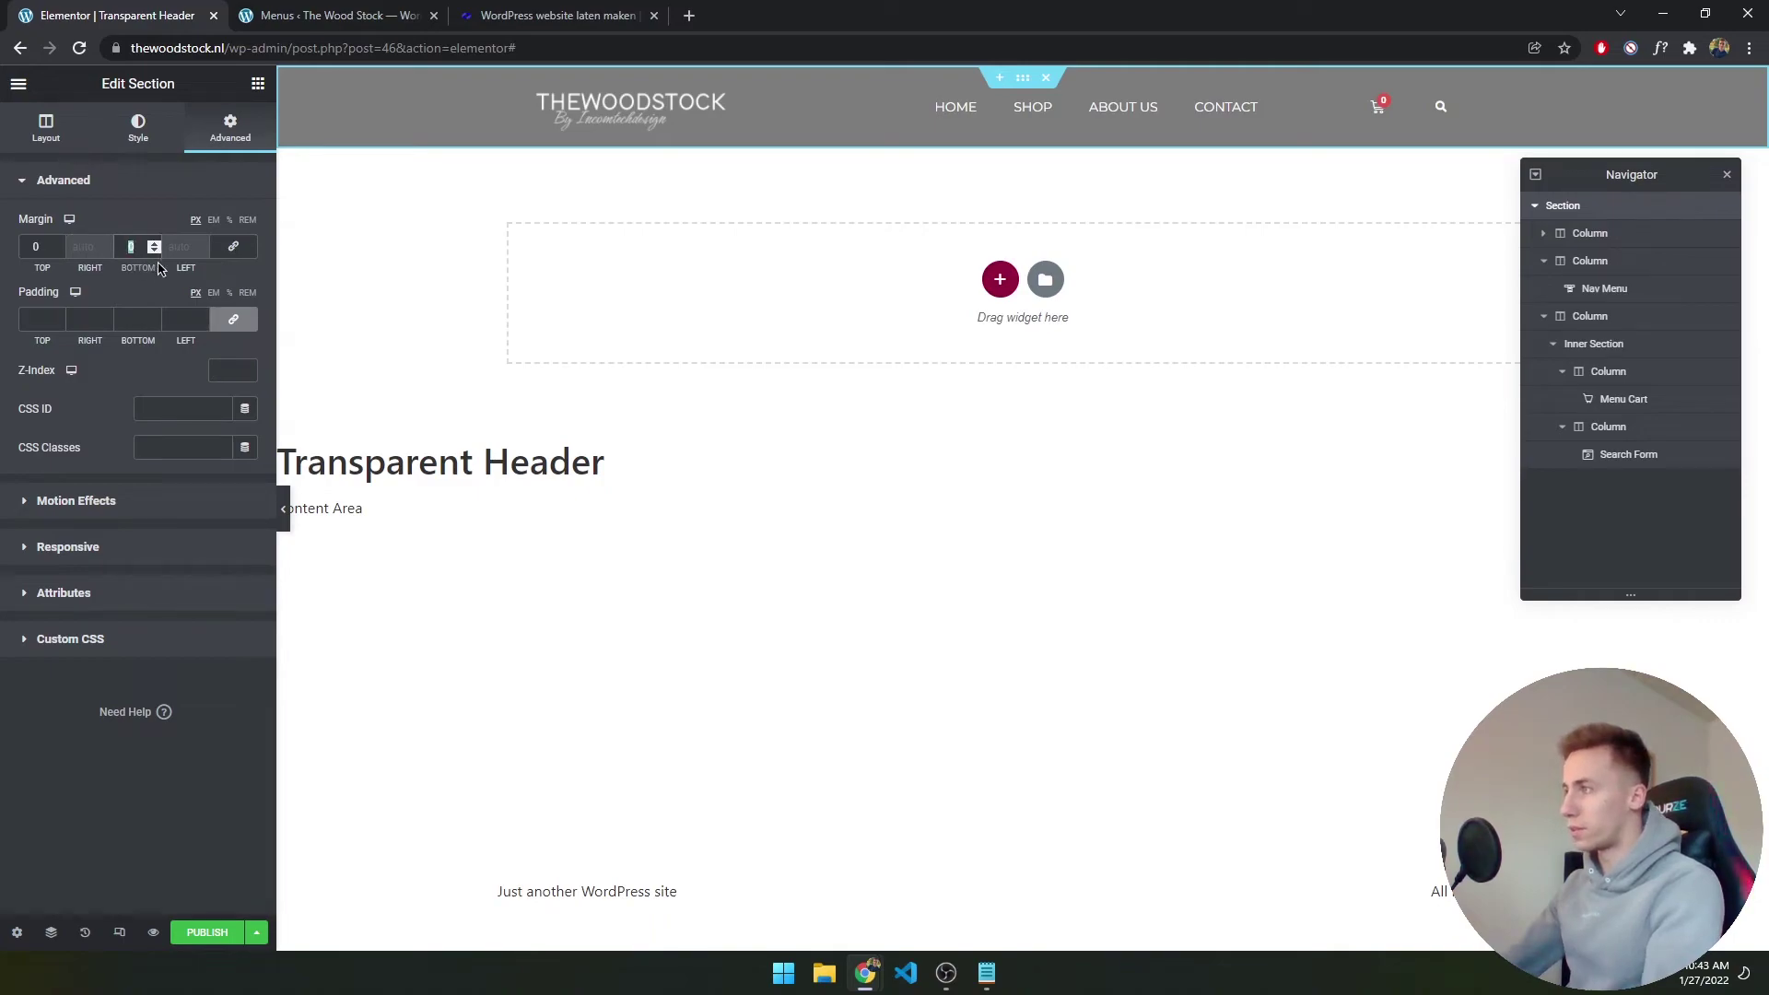
{"action": "left_click", "coordinate": [154, 251]}
{"action": "left_click", "coordinate": [154, 252]}
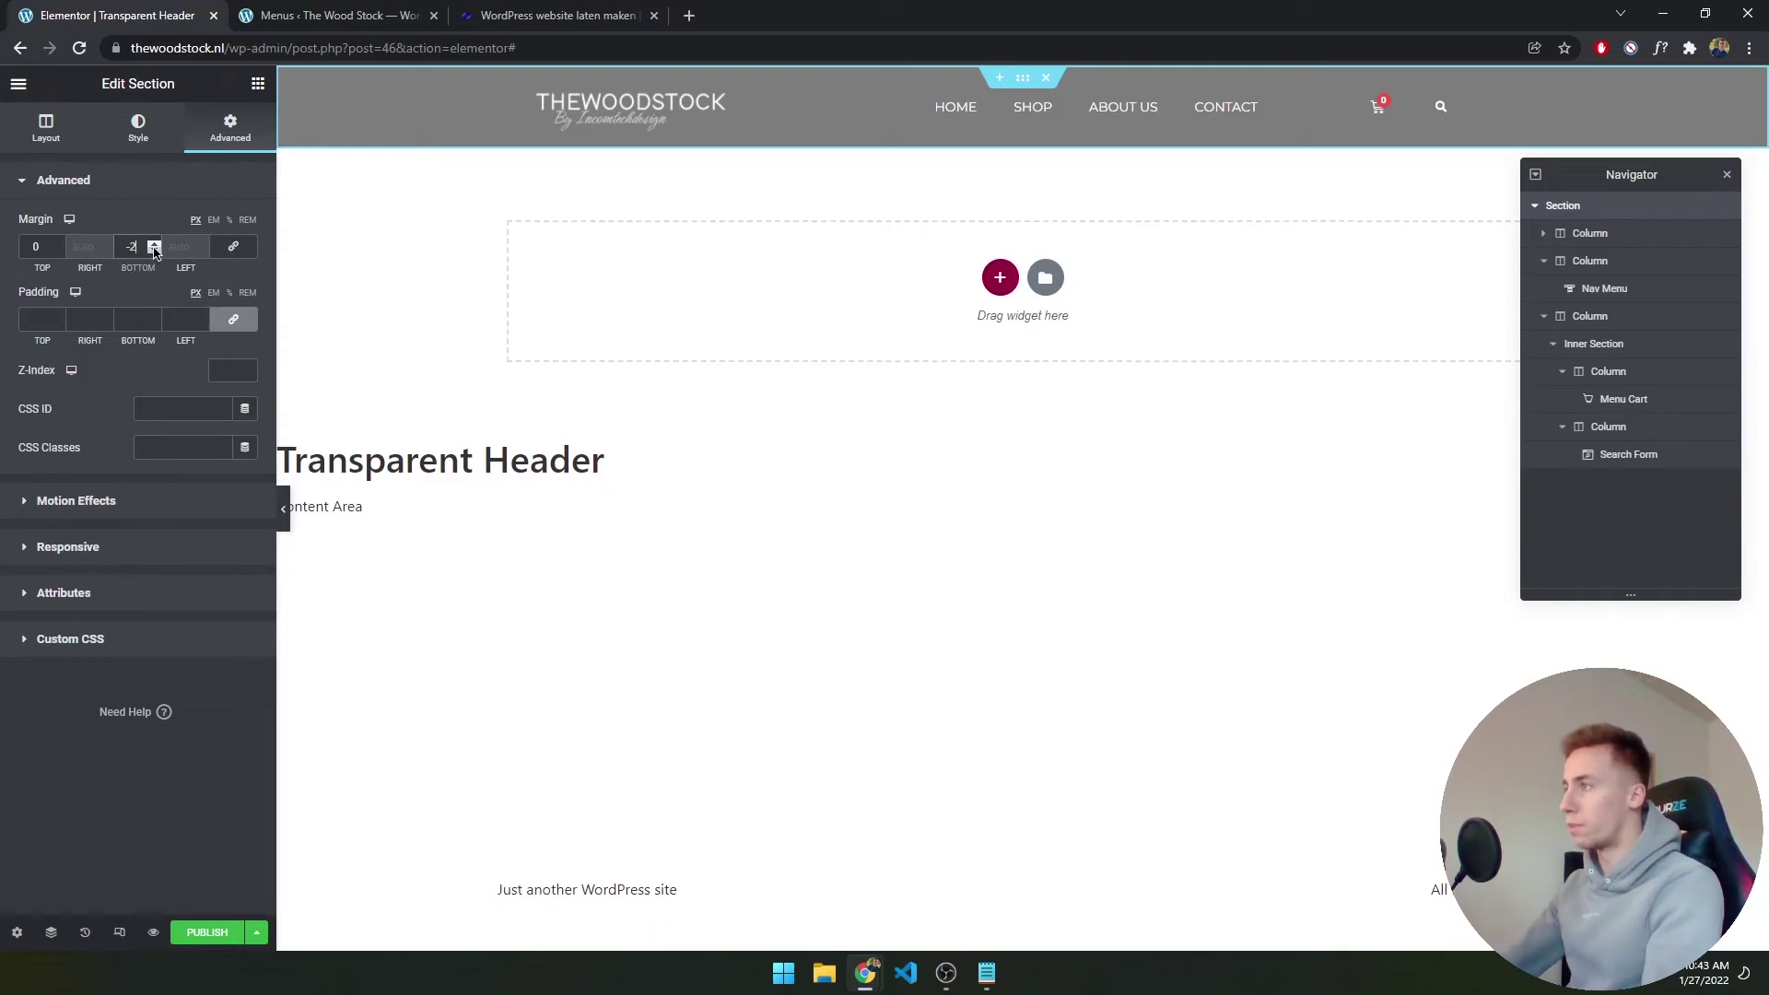
{"action": "left_click", "coordinate": [154, 252]}
{"action": "left_click", "coordinate": [154, 251]}
{"action": "left_click", "coordinate": [154, 252]}
{"action": "left_click", "coordinate": [154, 252]}
{"action": "left_click", "coordinate": [154, 252]}
{"action": "left_click", "coordinate": [154, 251]}
{"action": "left_click_drag", "start_coordinate": [154, 252], "coordinate": [154, 251]}
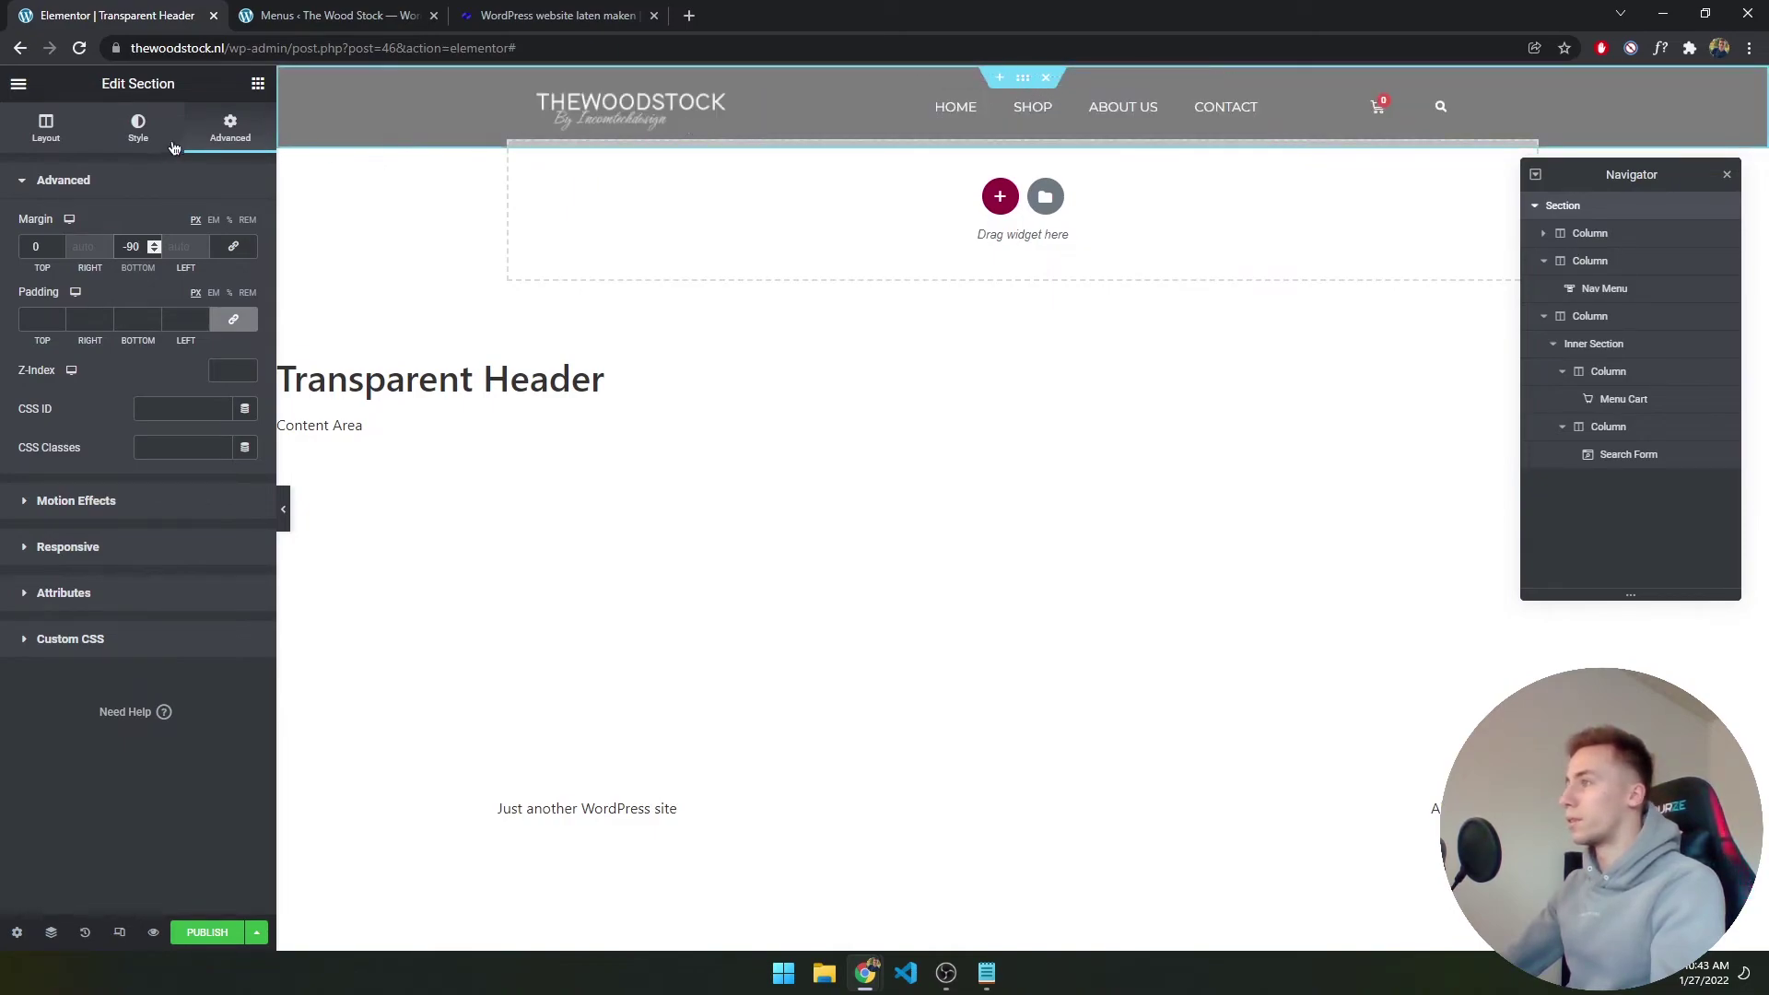
Make the header section's background colour fully transparent (#00000000)
{"action": "left_click", "coordinate": [145, 129]}
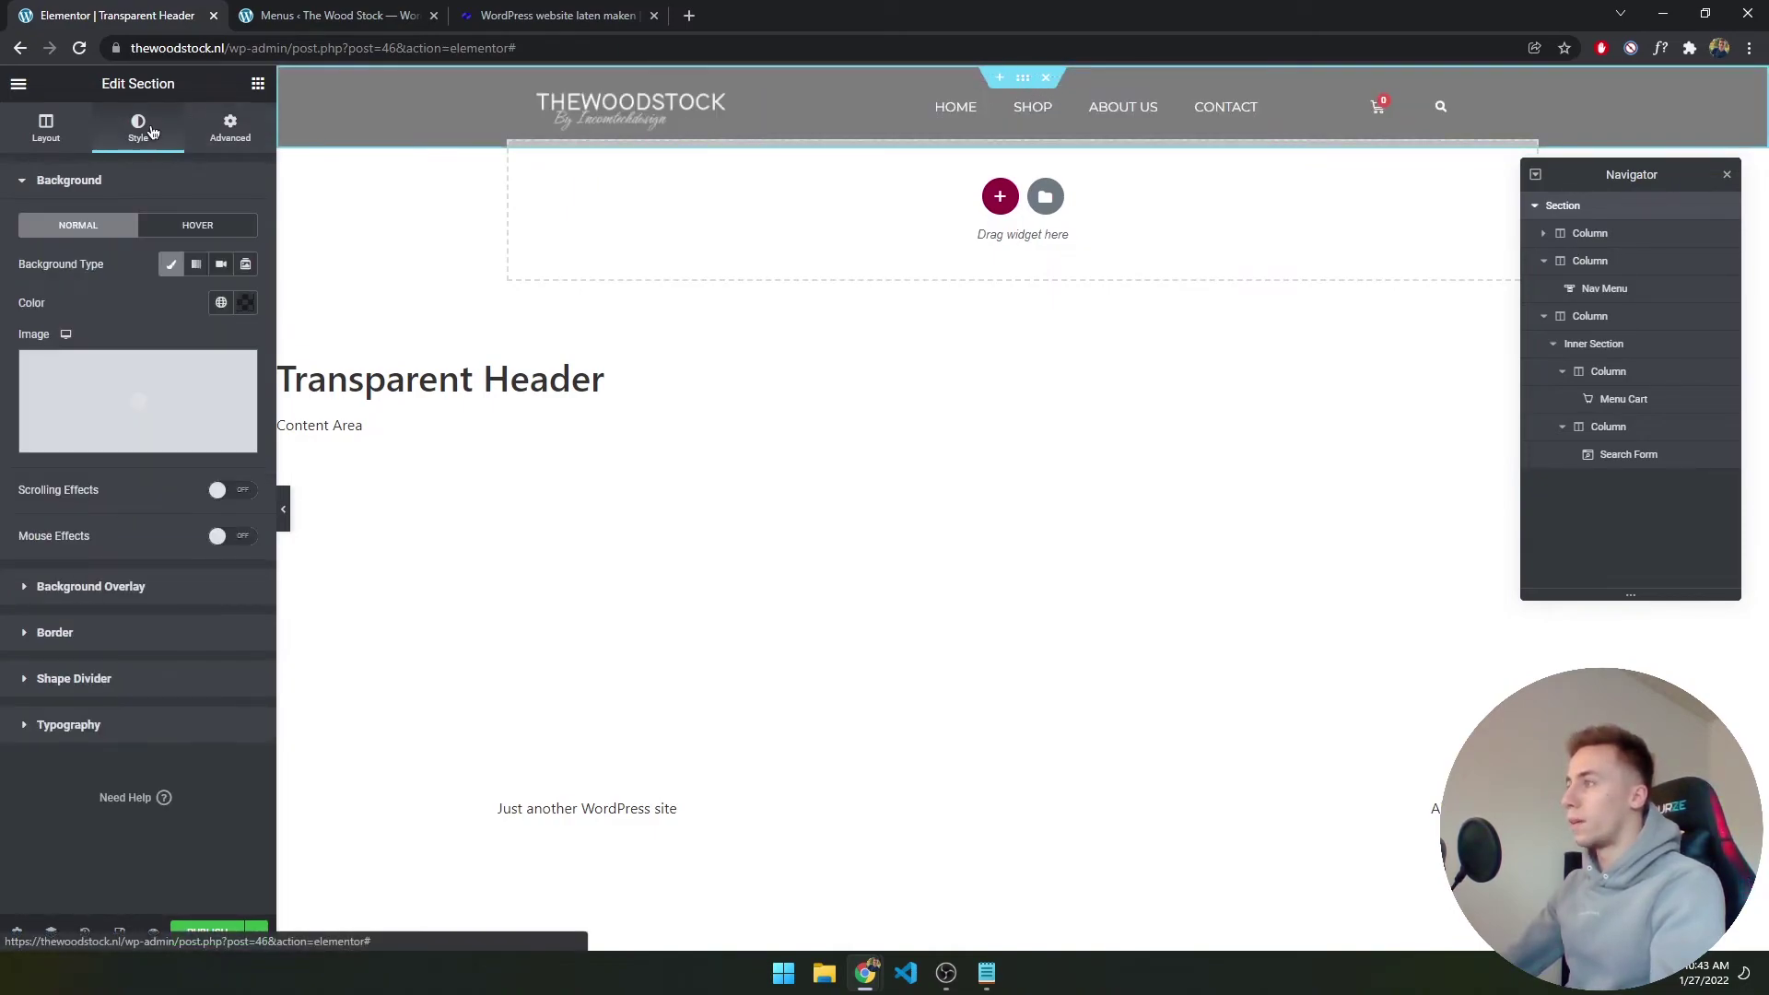
{"action": "left_click", "coordinate": [244, 303]}
{"action": "left_click_drag", "start_coordinate": [141, 559], "coordinate": [21, 560]}
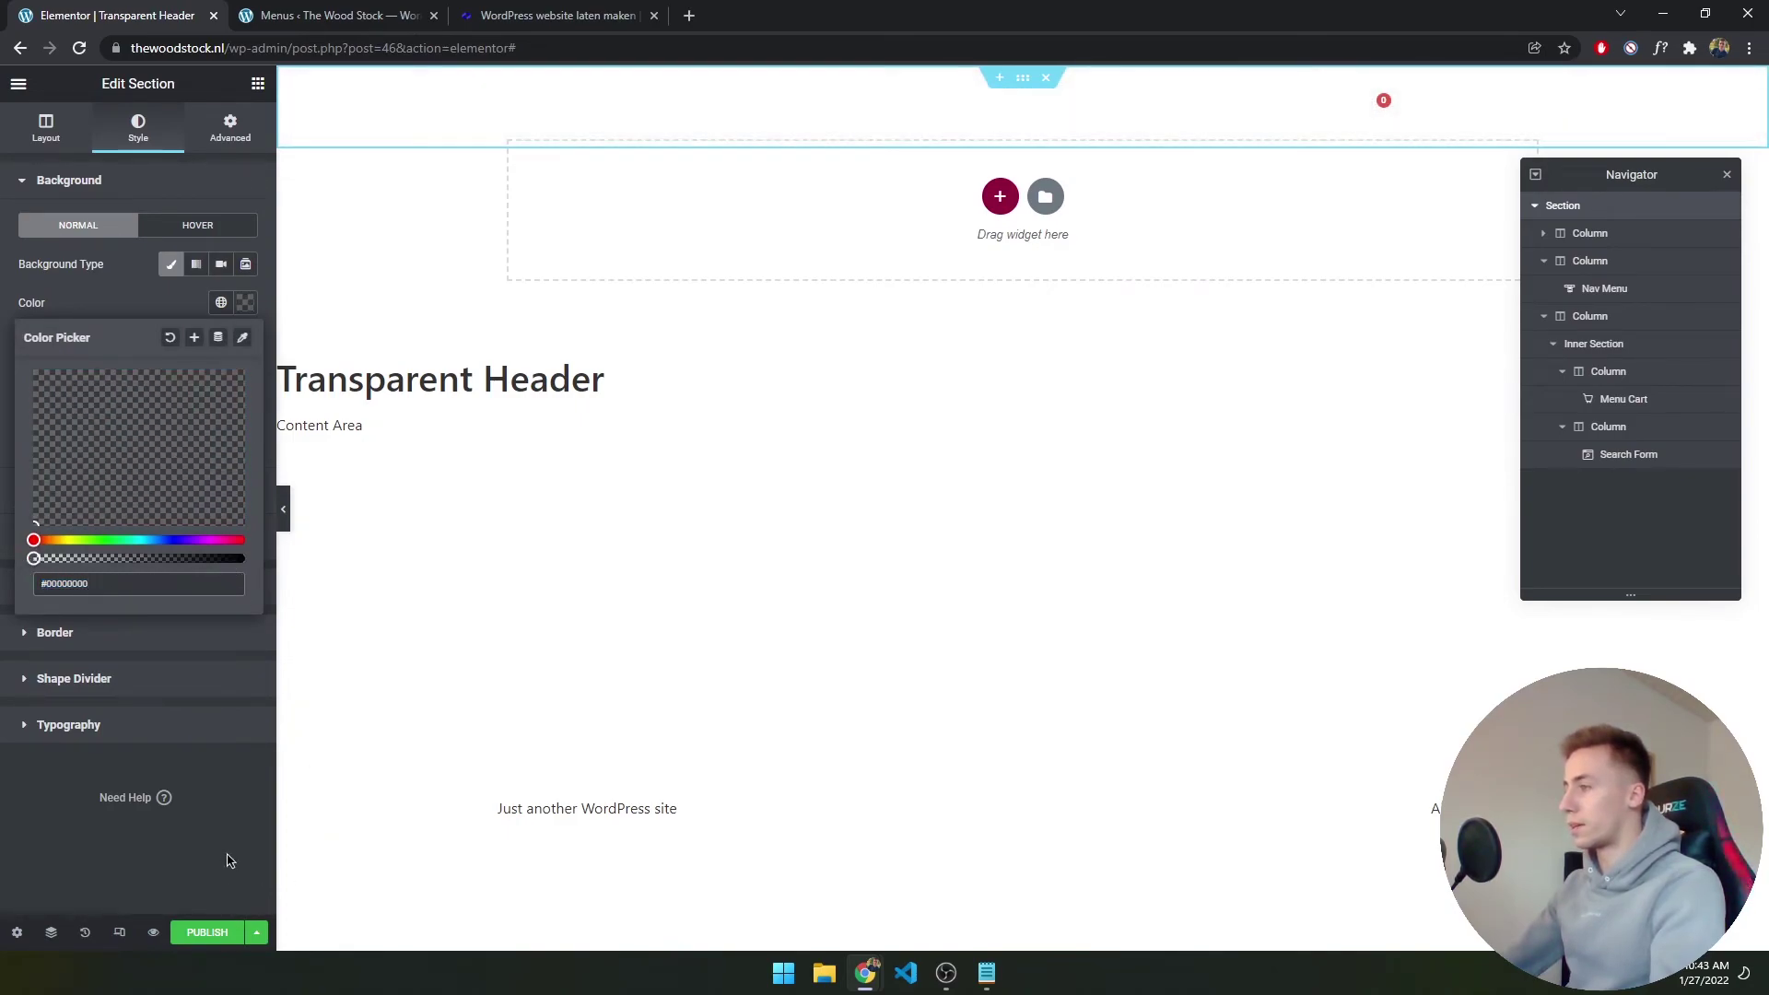
{"action": "left_click", "coordinate": [243, 303]}
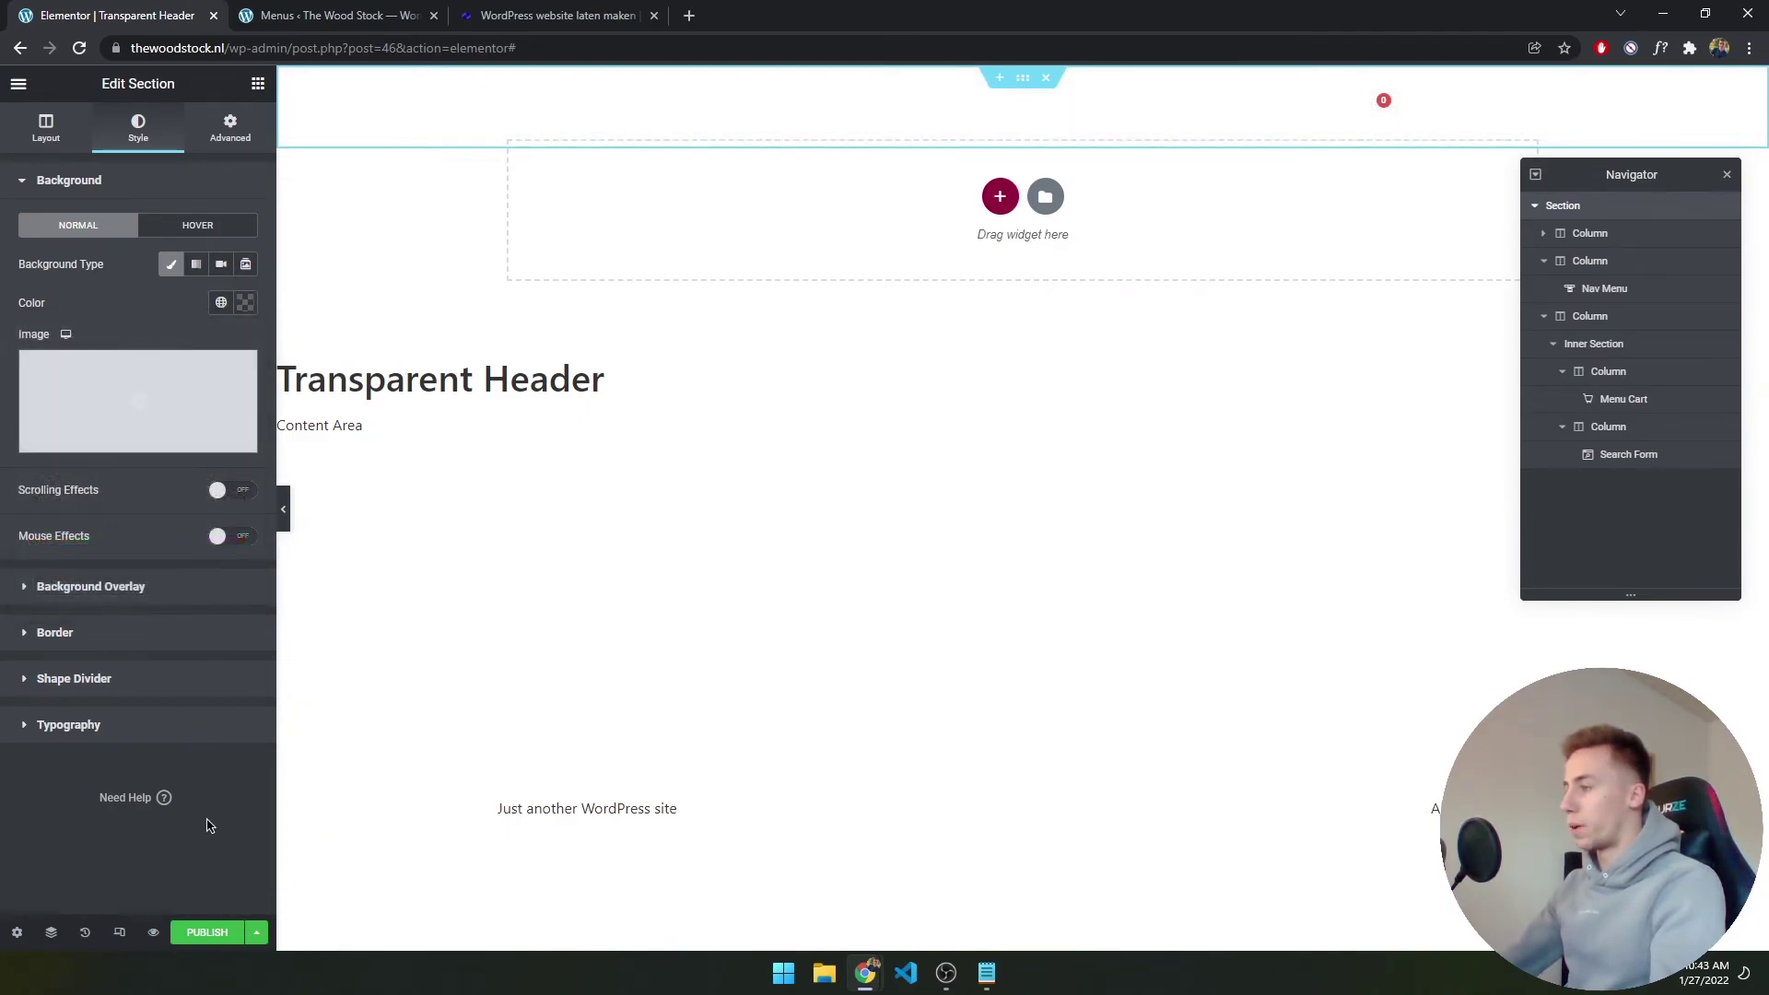
Publish the header template with a display condition that includes the Entire Site
{"action": "left_click", "coordinate": [207, 932]}
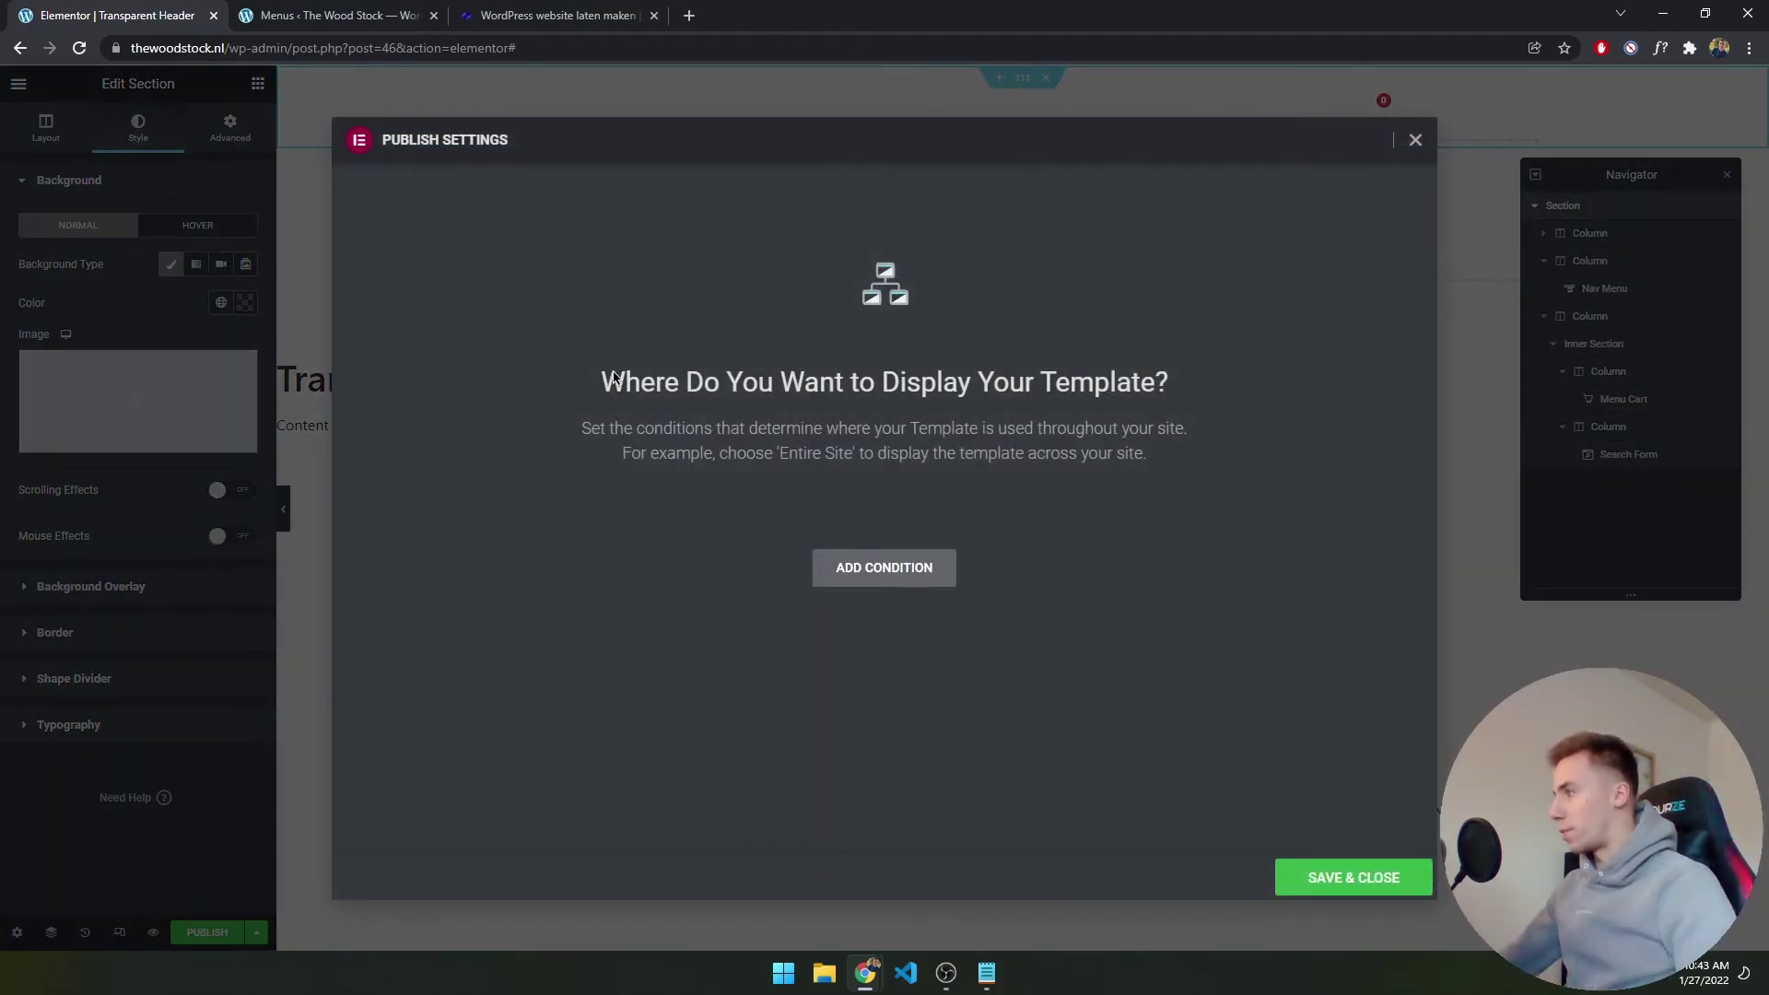
{"action": "left_click", "coordinate": [877, 565]}
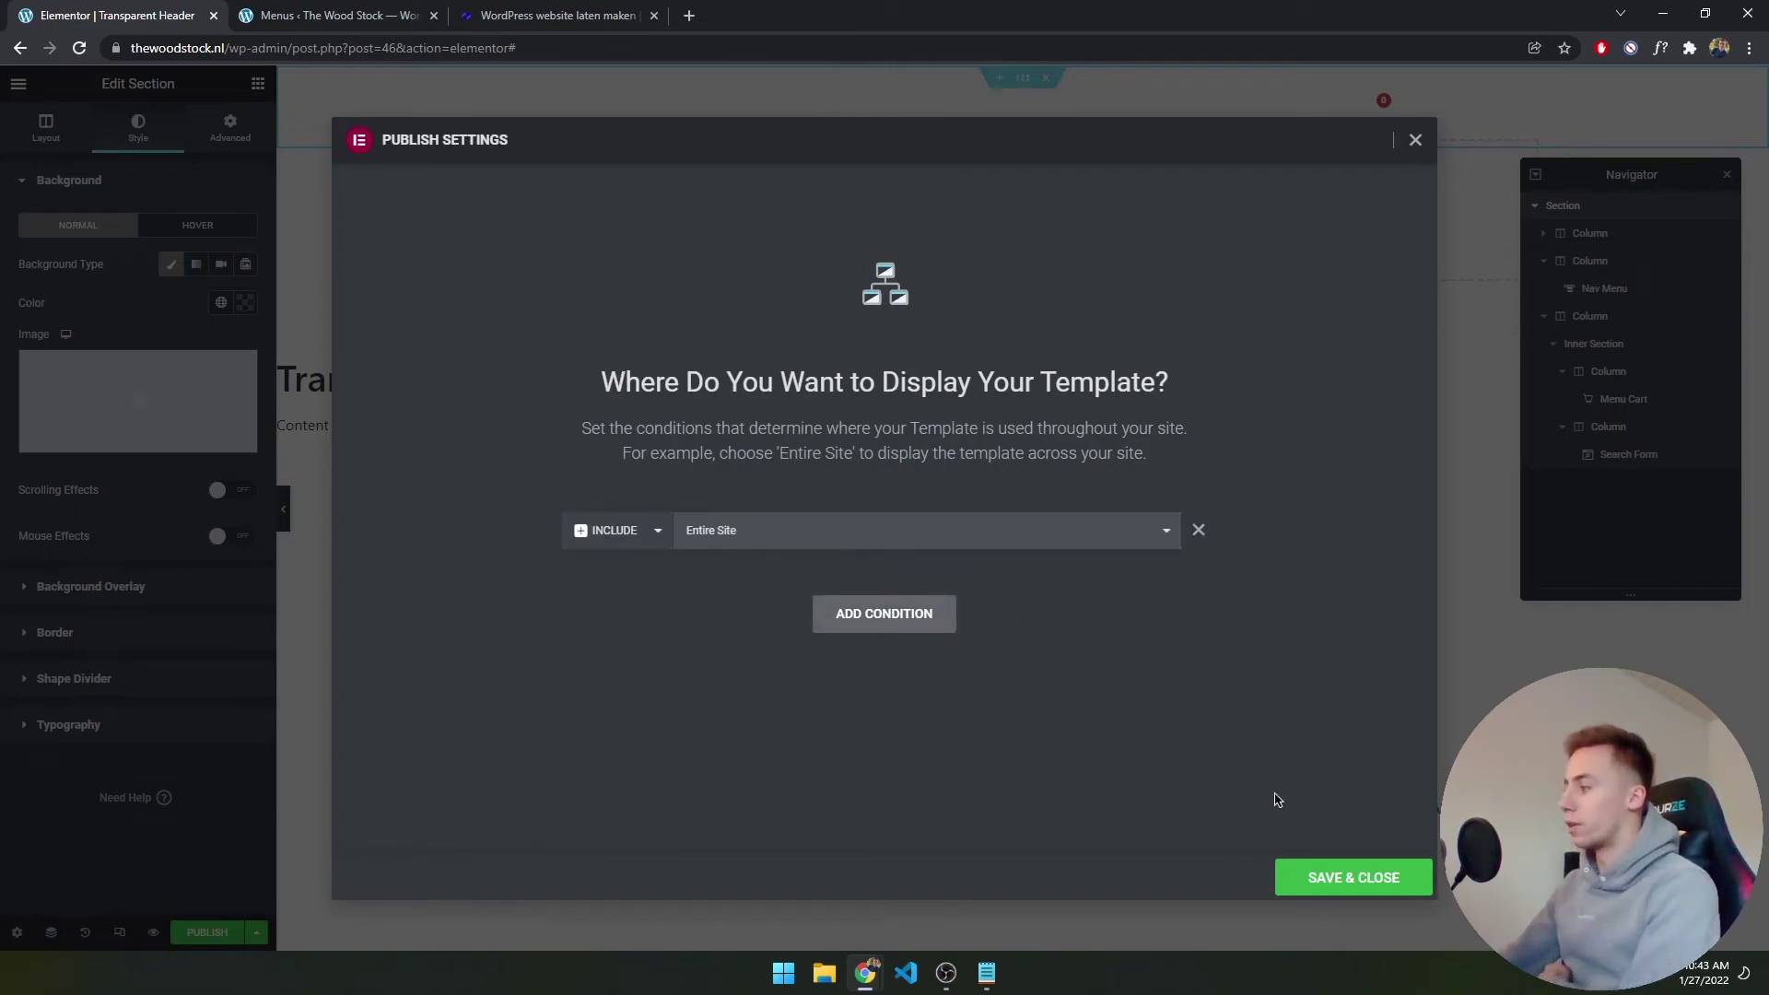
{"action": "left_click", "coordinate": [1352, 878]}
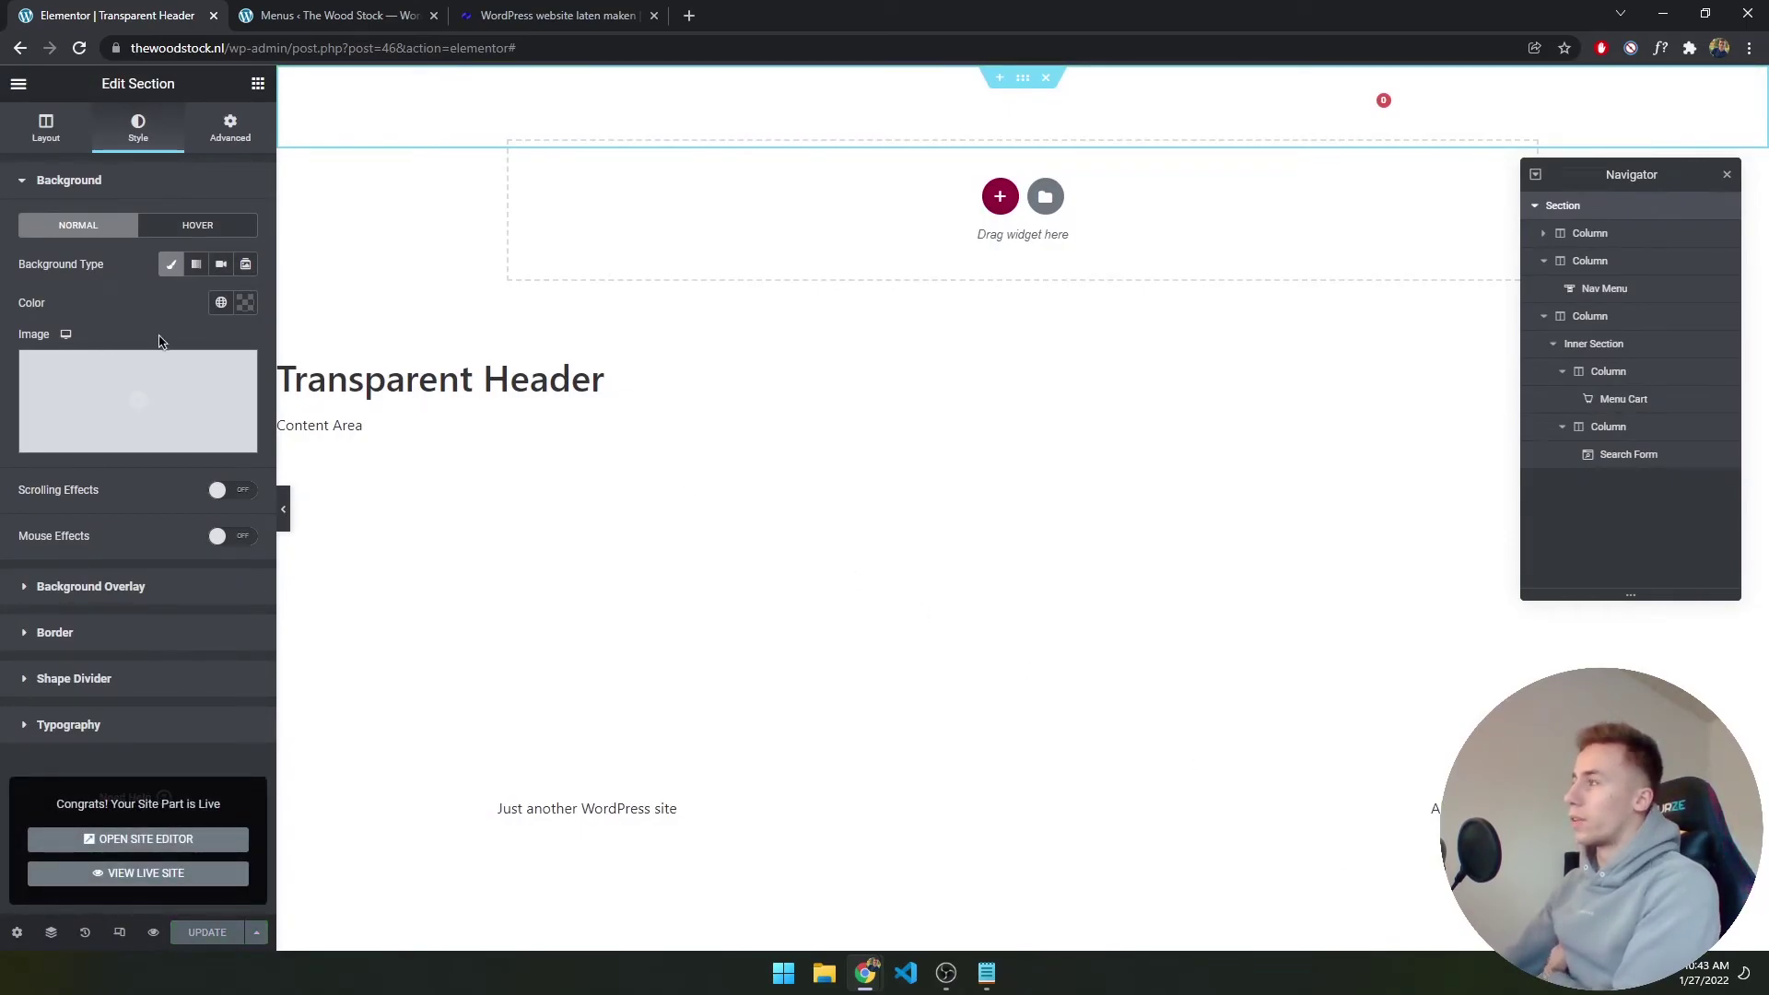
Exit the template editor to the WordPress dashboard and visit the live site to check the header
{"action": "left_click", "coordinate": [19, 82]}
{"action": "left_click", "coordinate": [115, 403]}
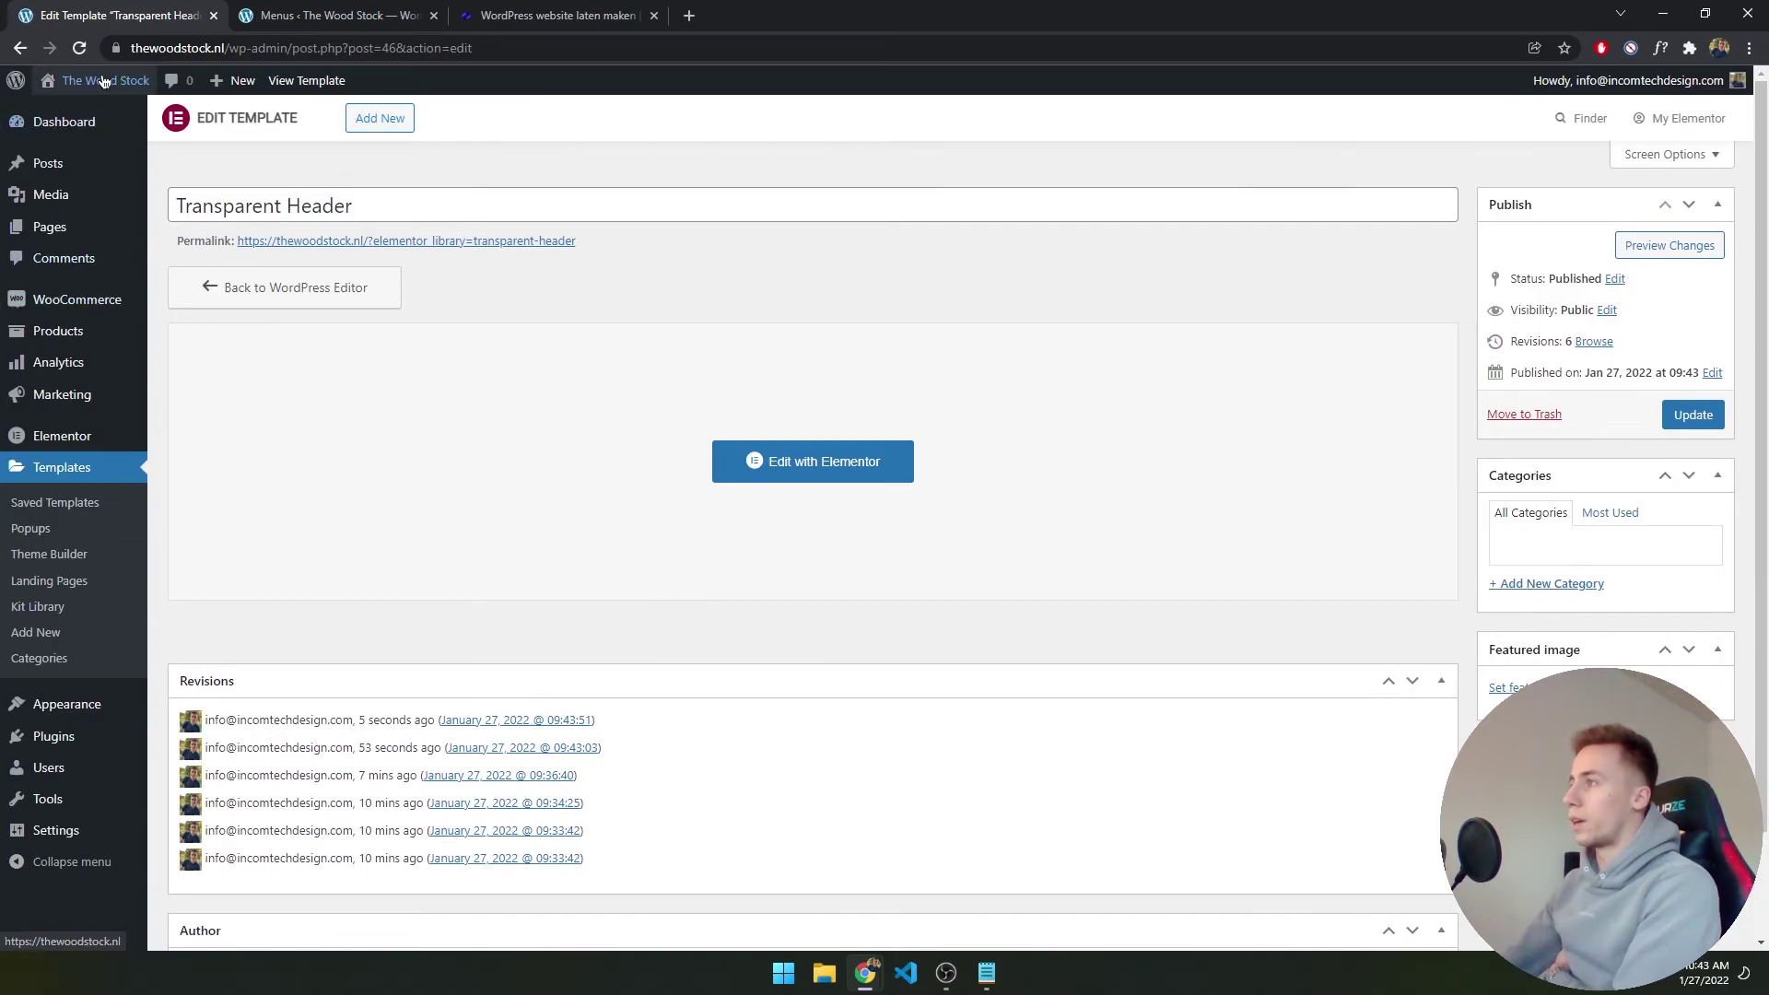
{"action": "mouse_move", "coordinate": [103, 76]}
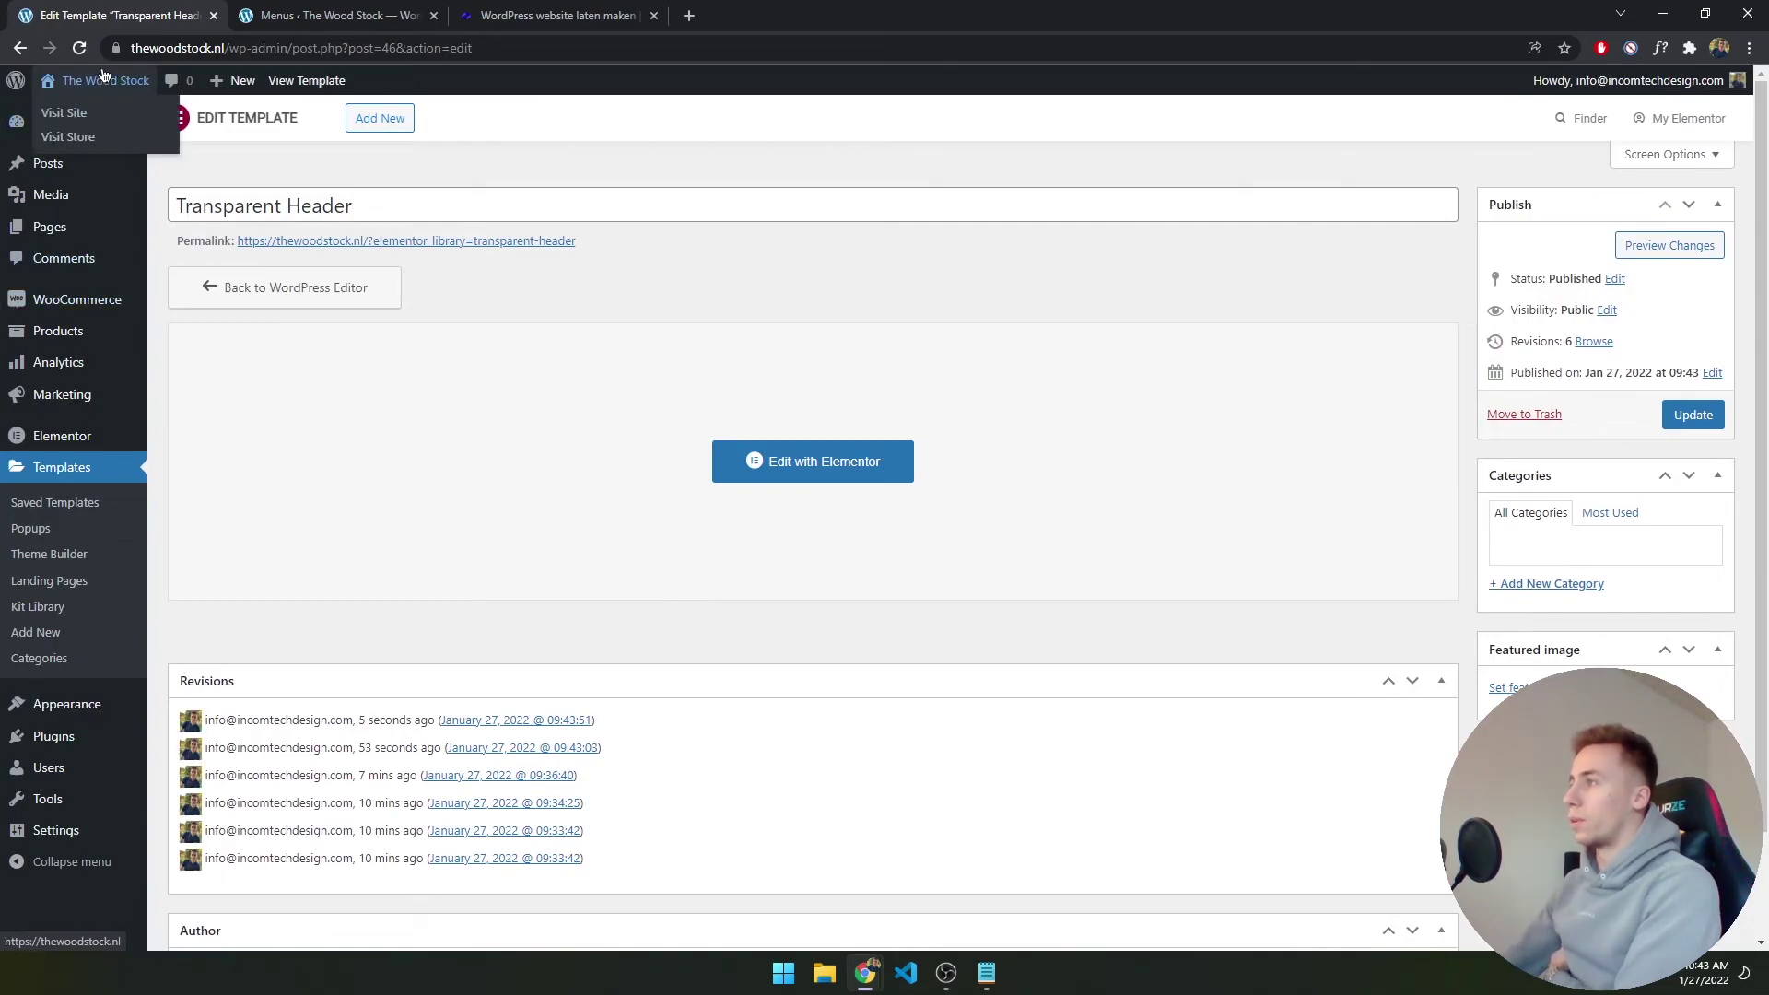
{"action": "left_click", "coordinate": [108, 112]}
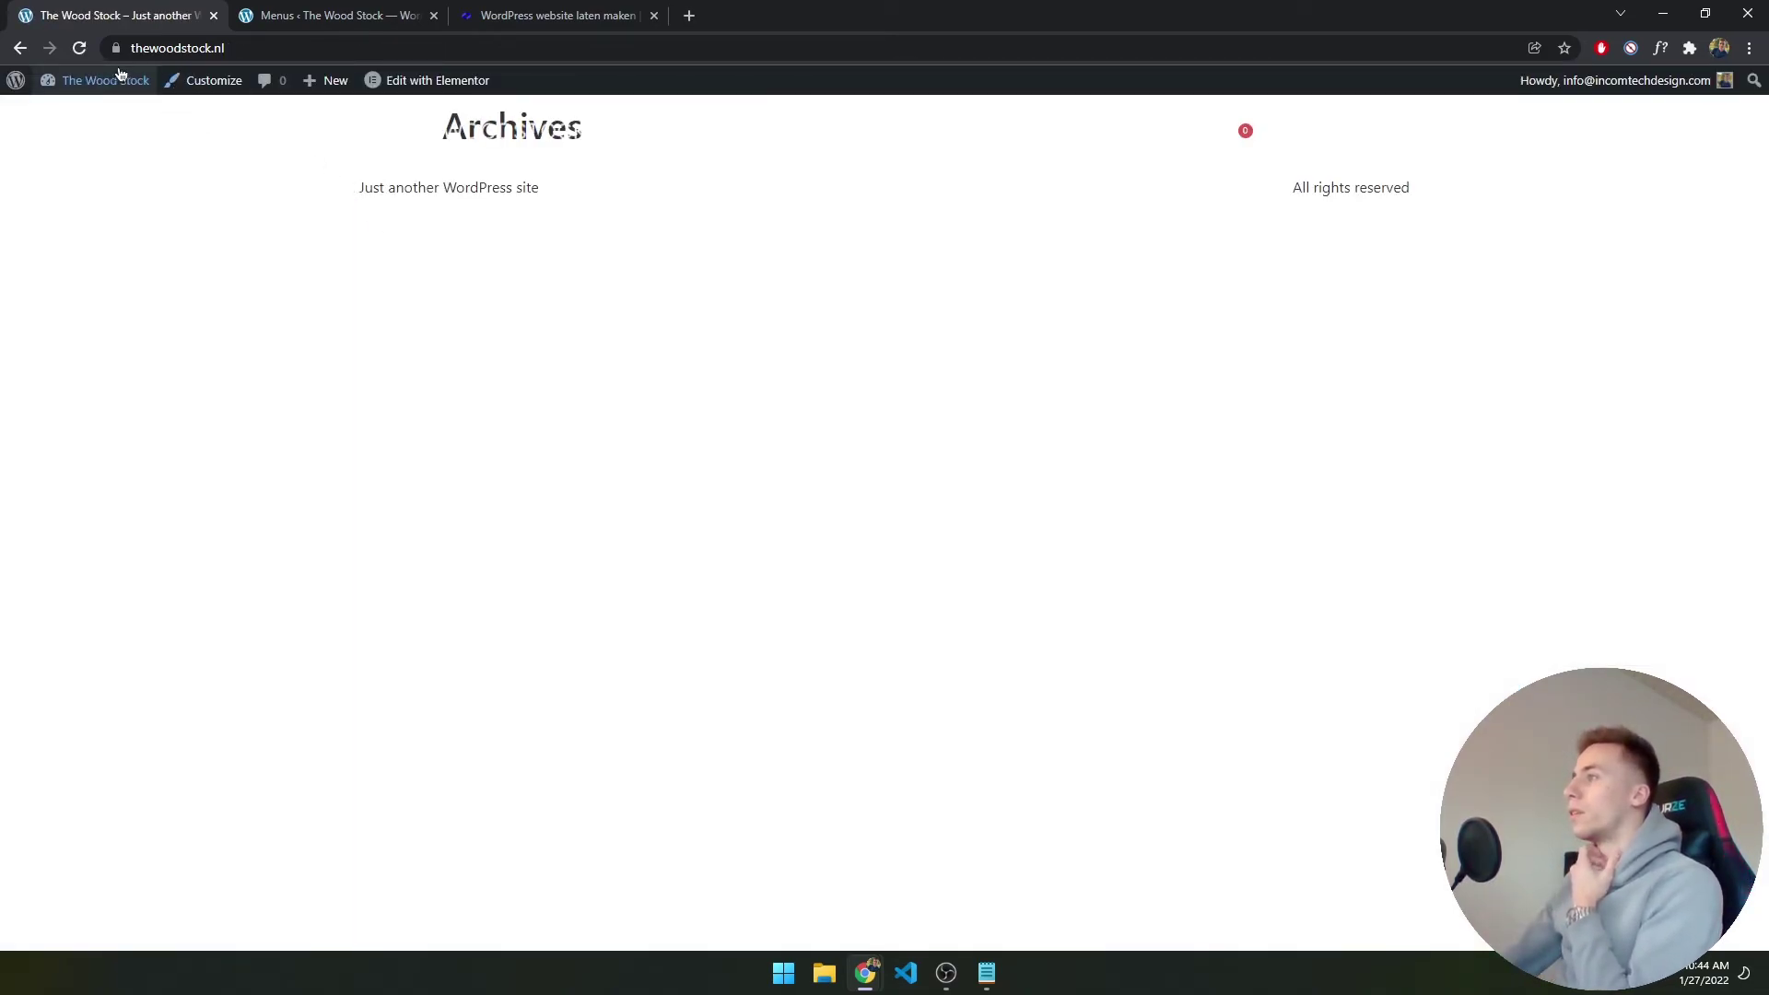
Return to the dashboard, list the site's pages and view the live Home page to inspect the header over its image
{"action": "left_click", "coordinate": [22, 46]}
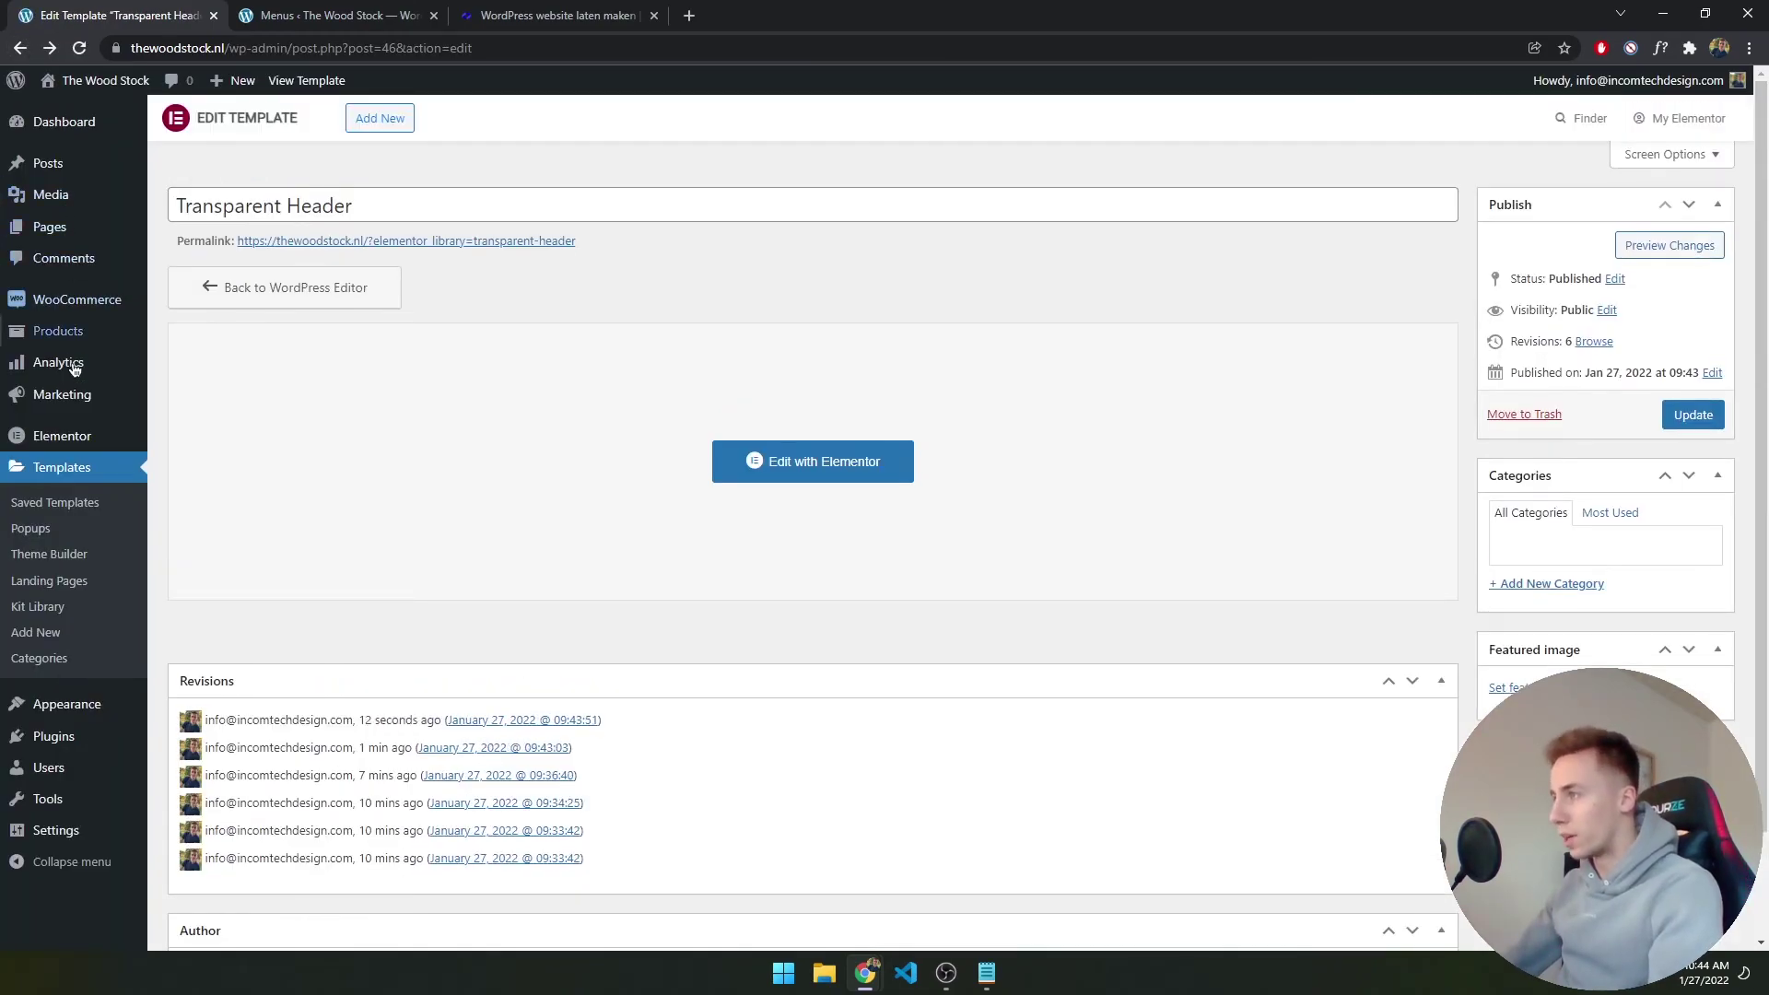
{"action": "left_click", "coordinate": [49, 227]}
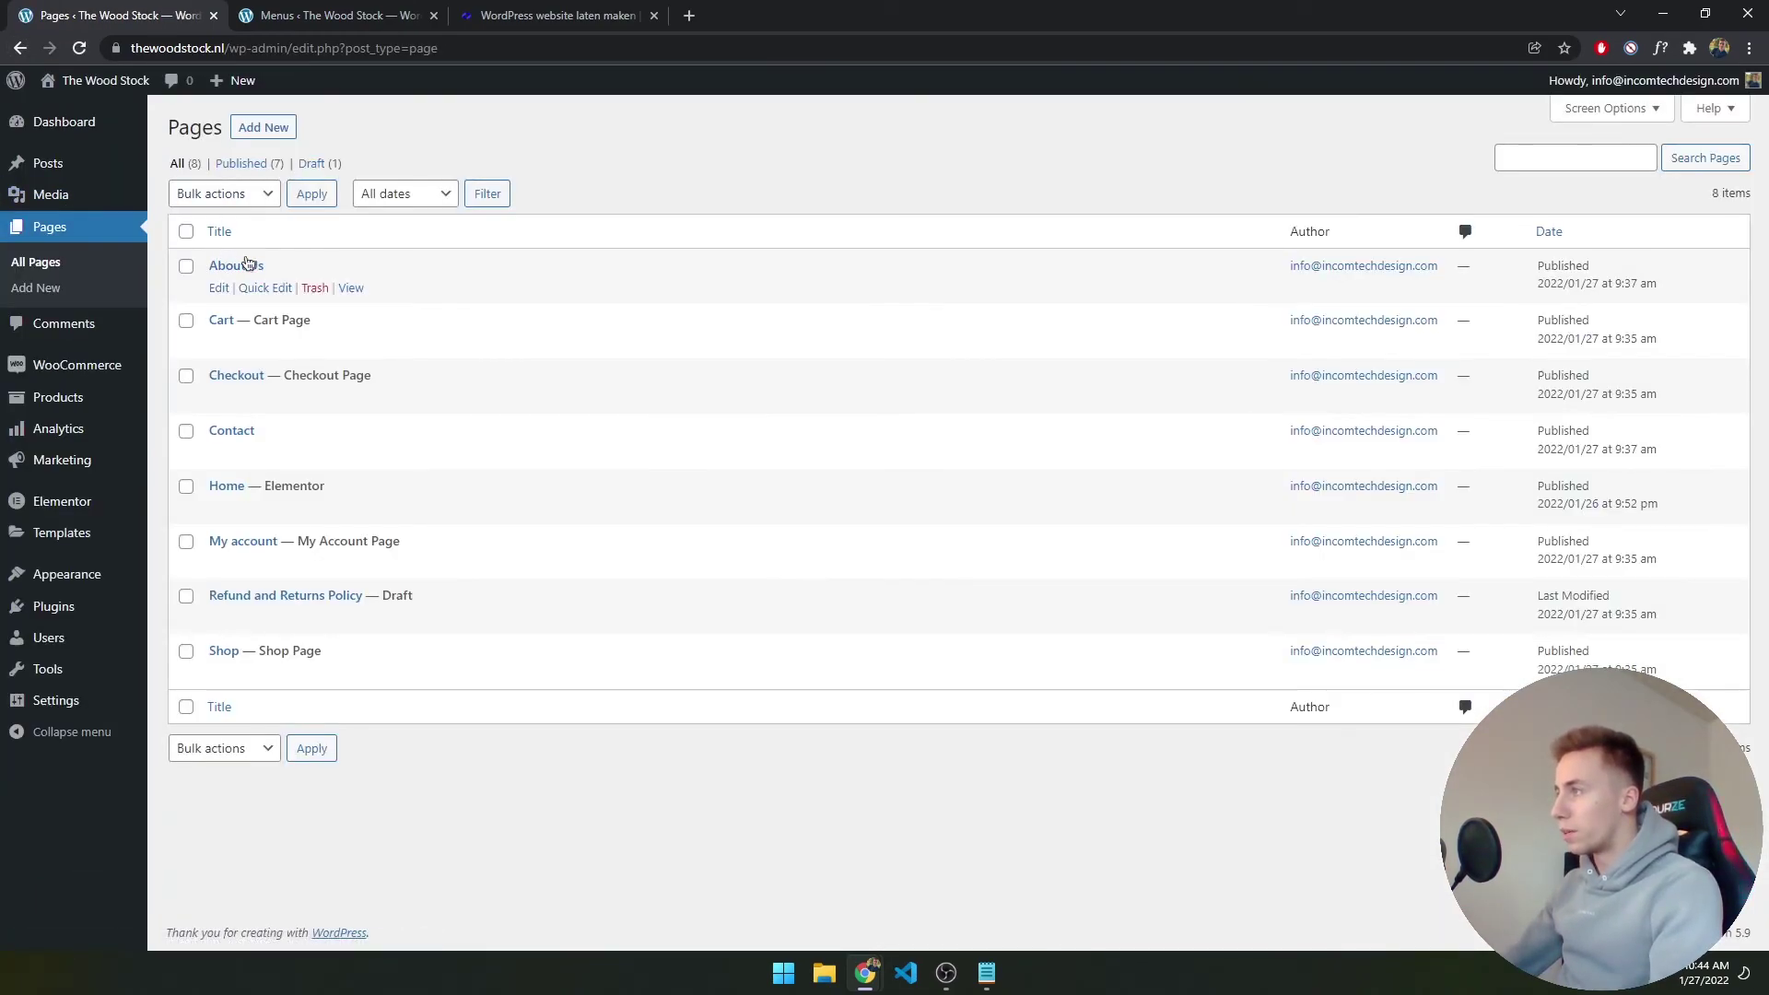
{"action": "left_click", "coordinate": [349, 508]}
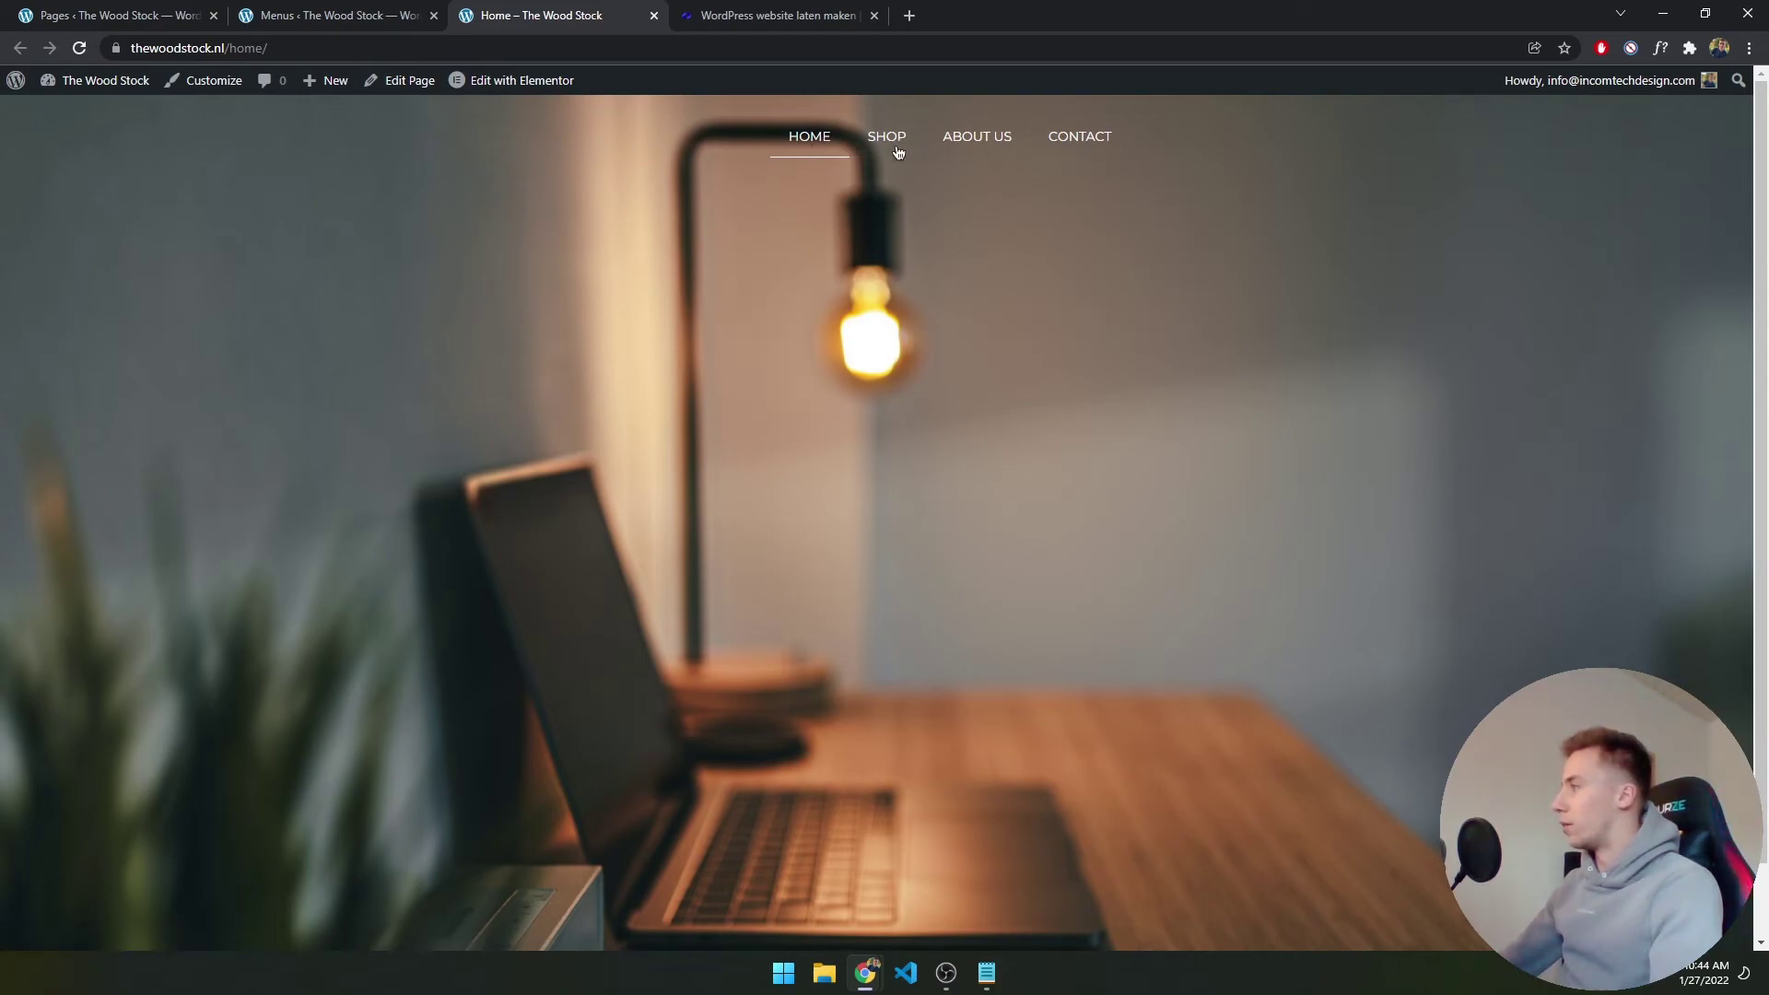
Go back to the dashboard, open the saved templates and reopen the Transparent Header template in Elementor
{"action": "left_click", "coordinate": [317, 14]}
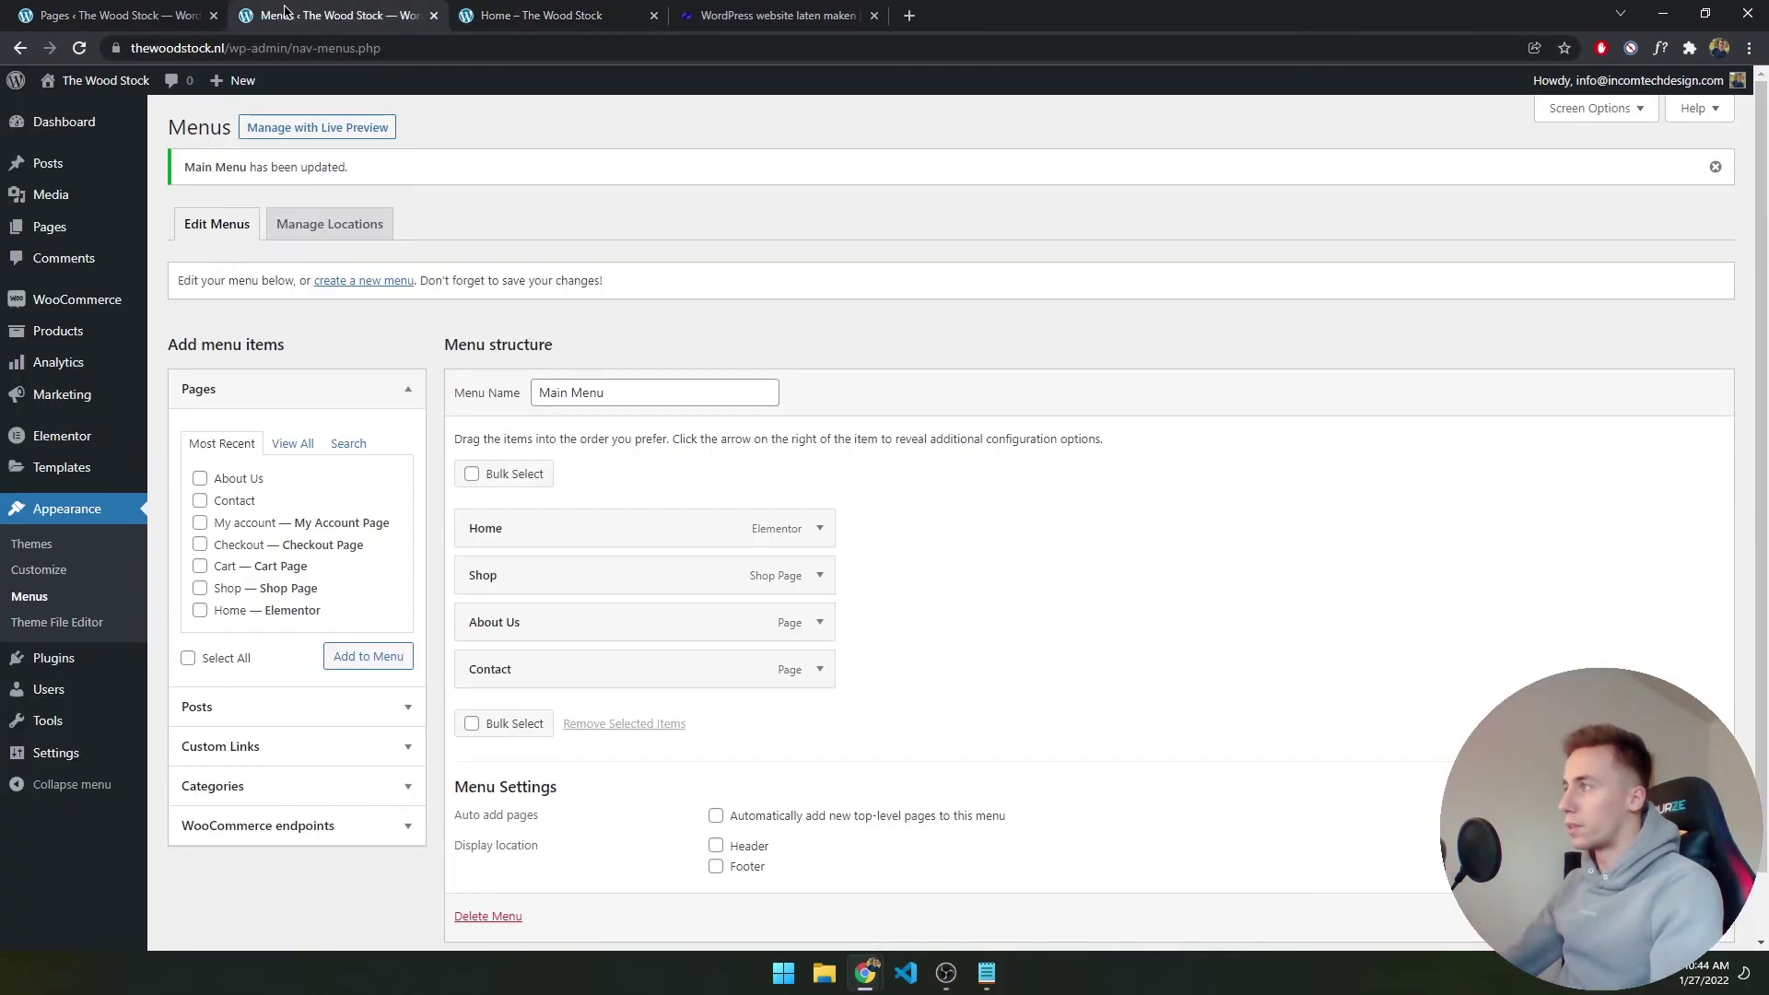
{"action": "left_click", "coordinate": [120, 11]}
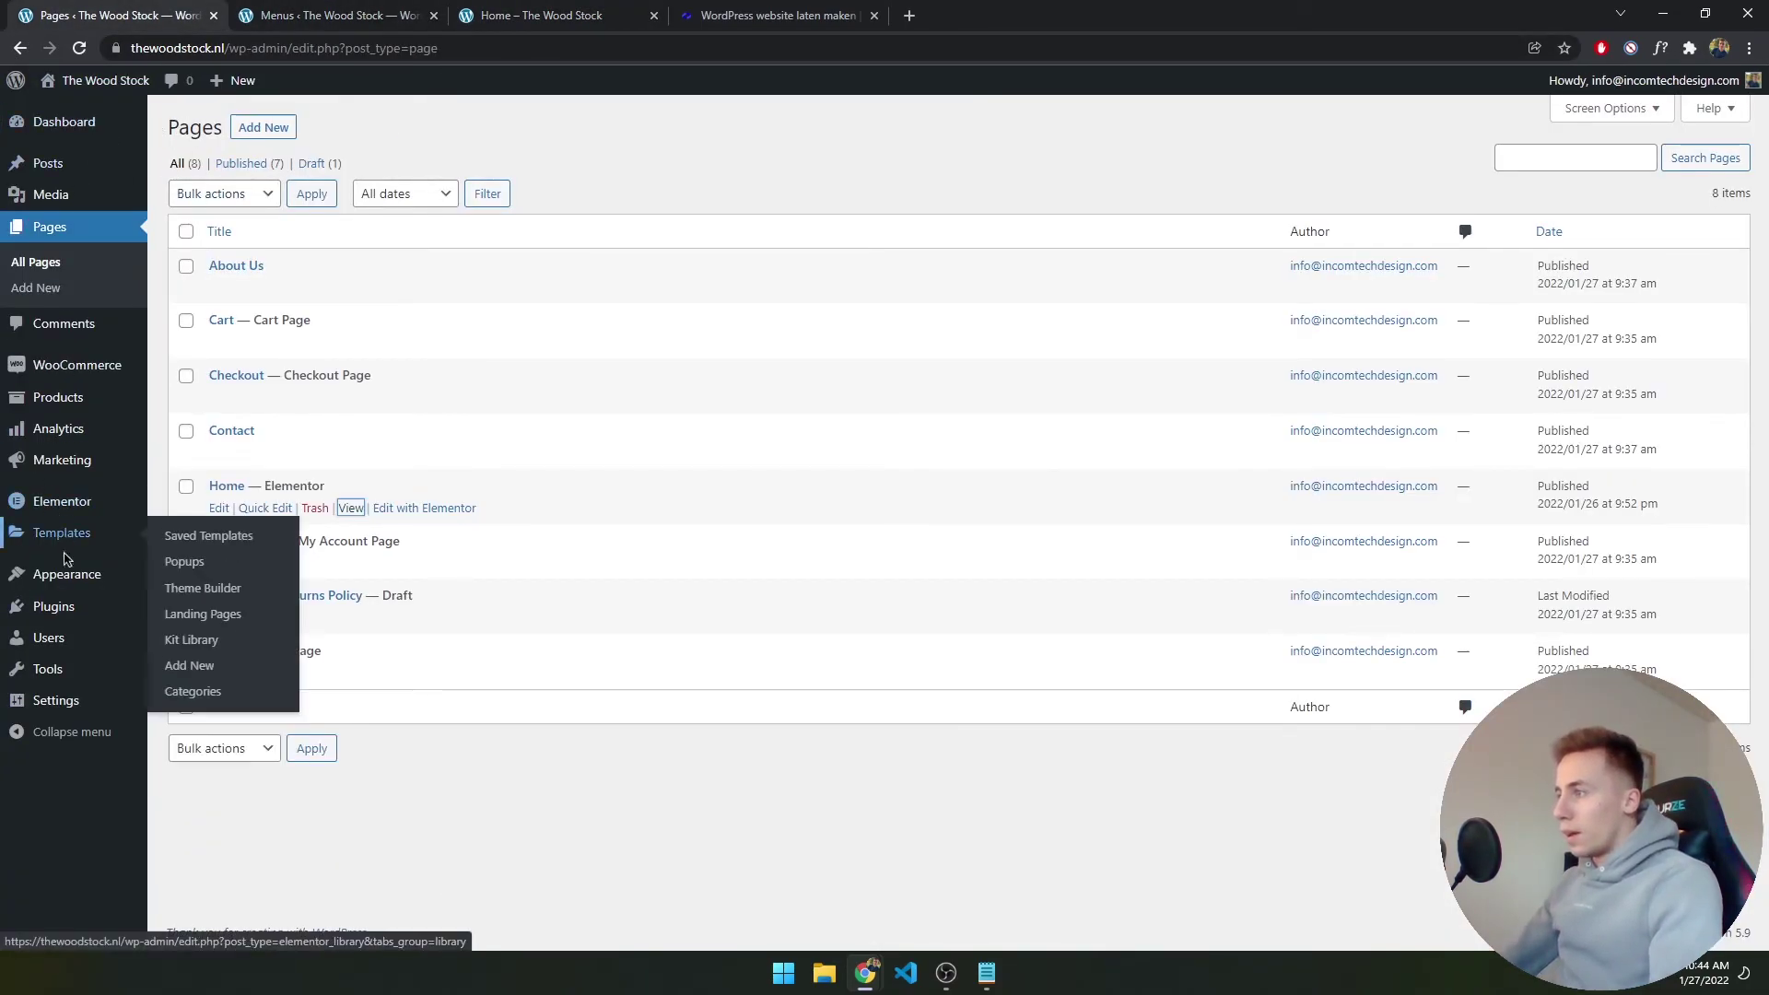
{"action": "mouse_move", "coordinate": [74, 539]}
{"action": "mouse_move", "coordinate": [71, 574]}
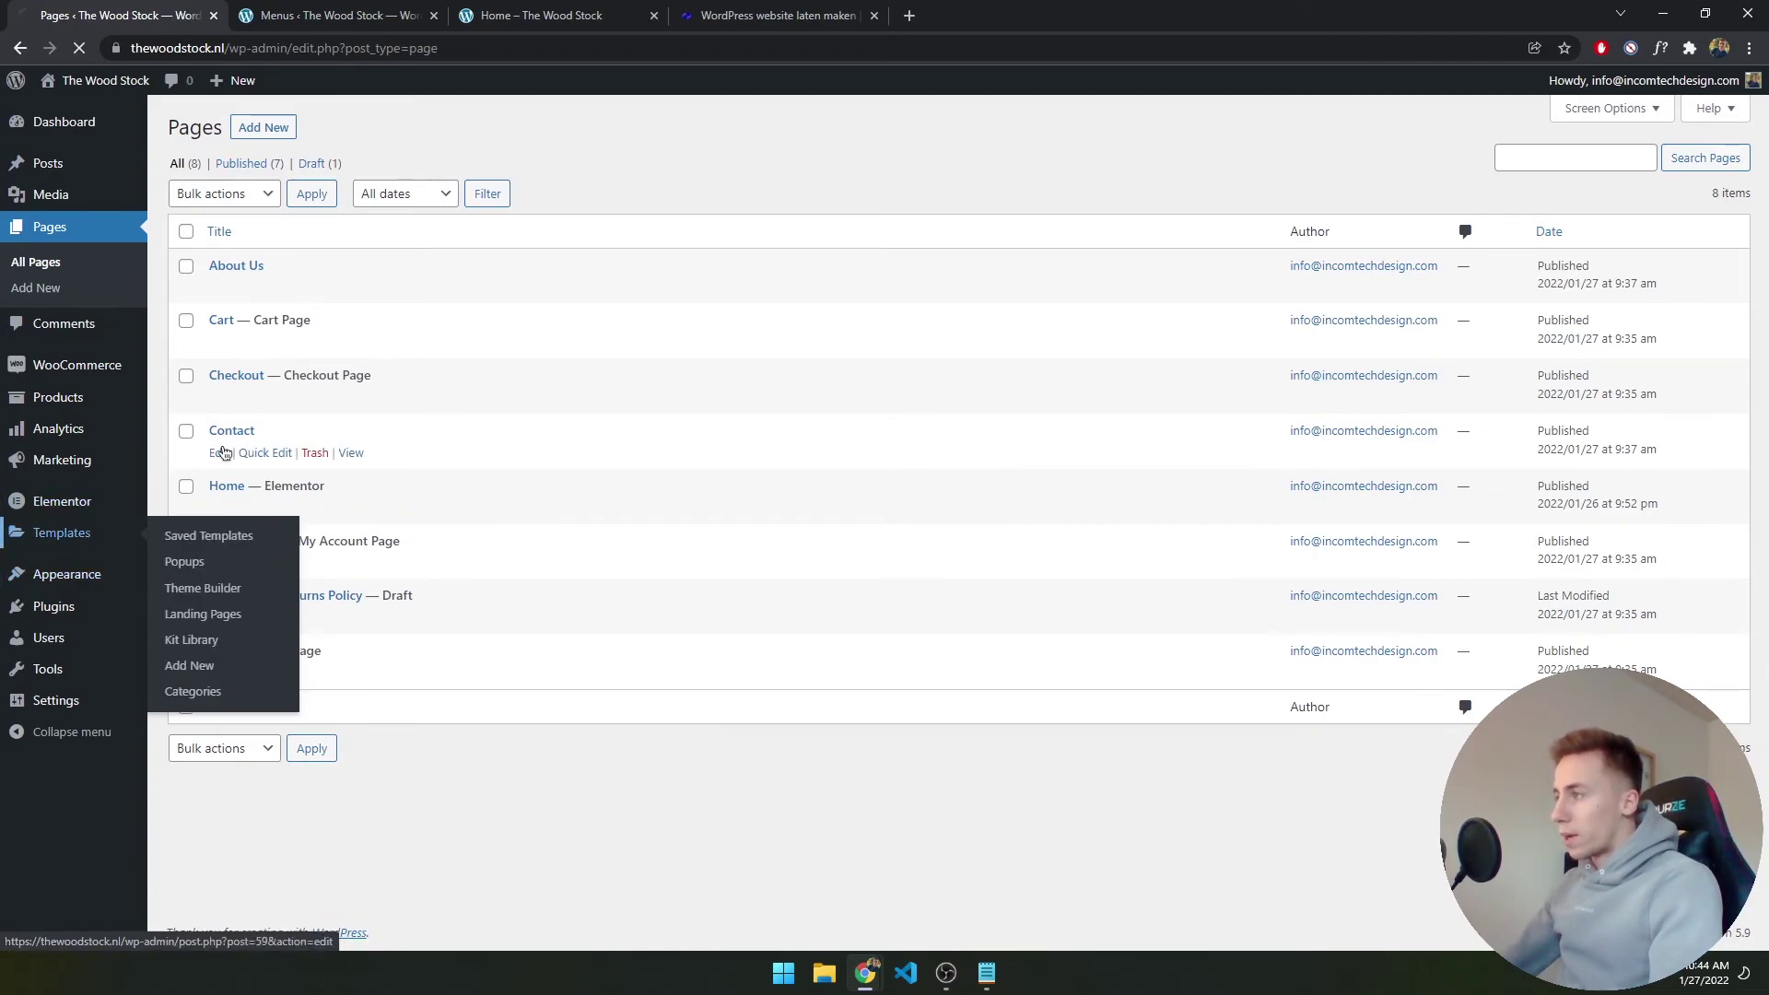
{"action": "left_click", "coordinate": [189, 530]}
{"action": "left_click", "coordinate": [177, 279]}
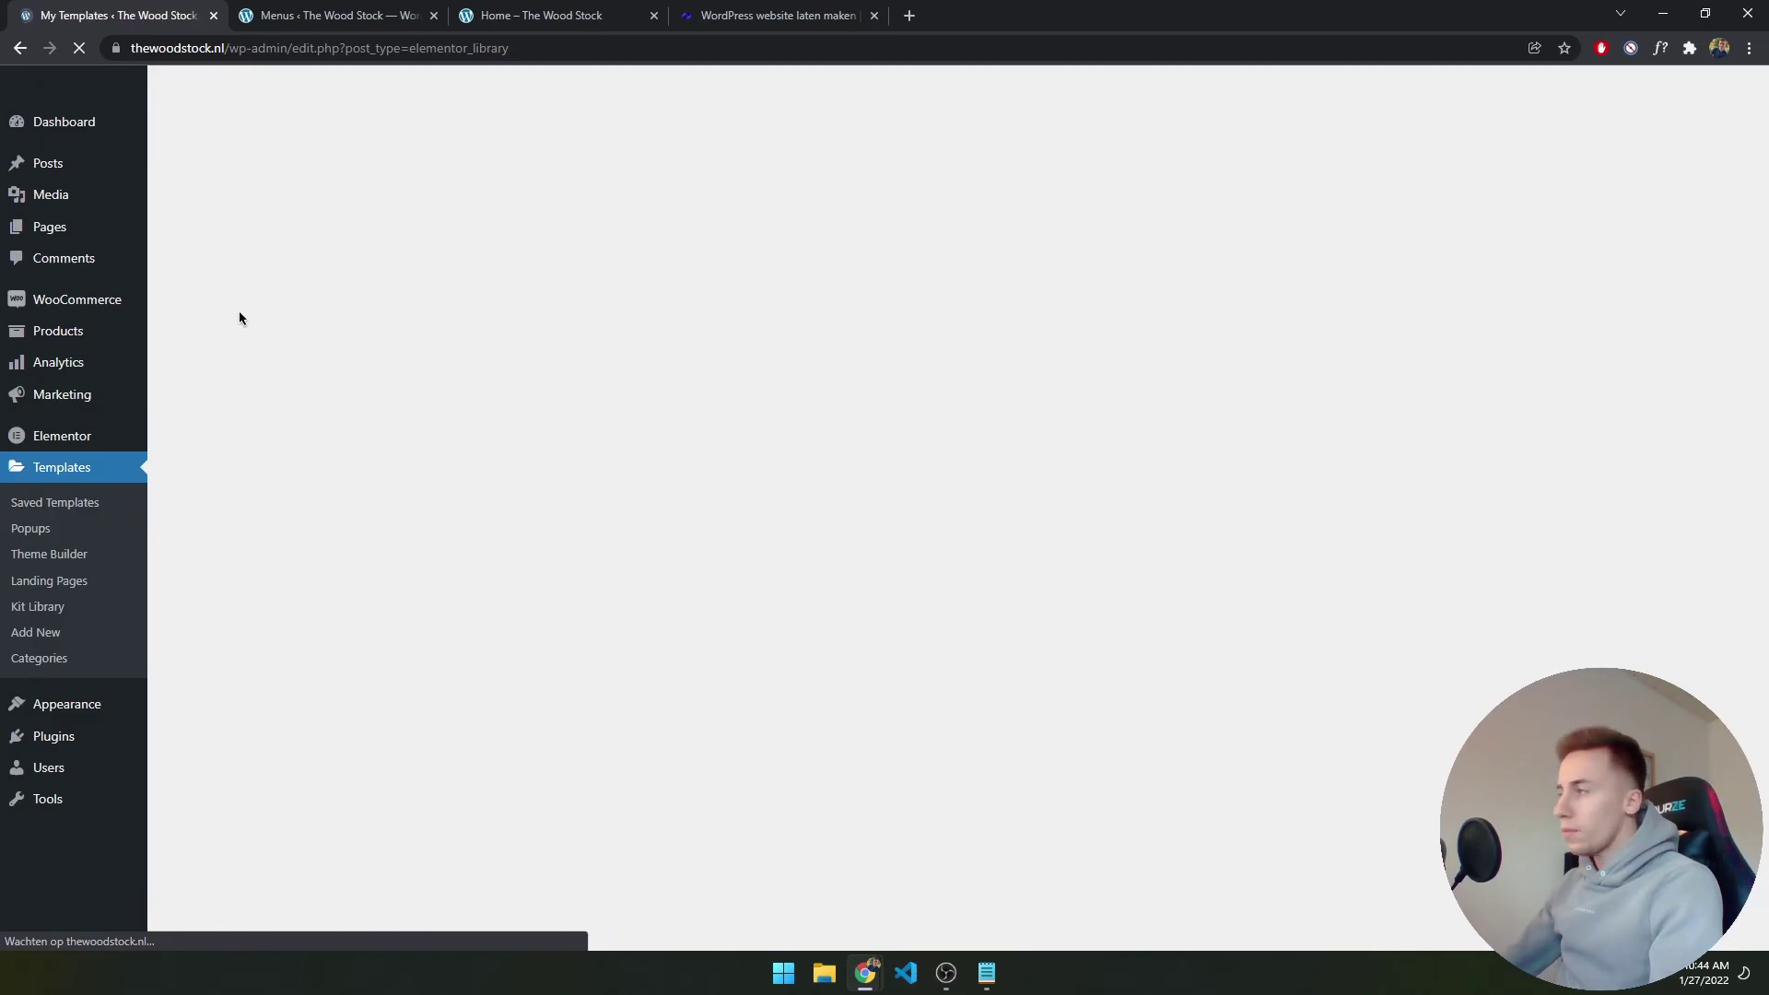
{"action": "left_click", "coordinate": [490, 406]}
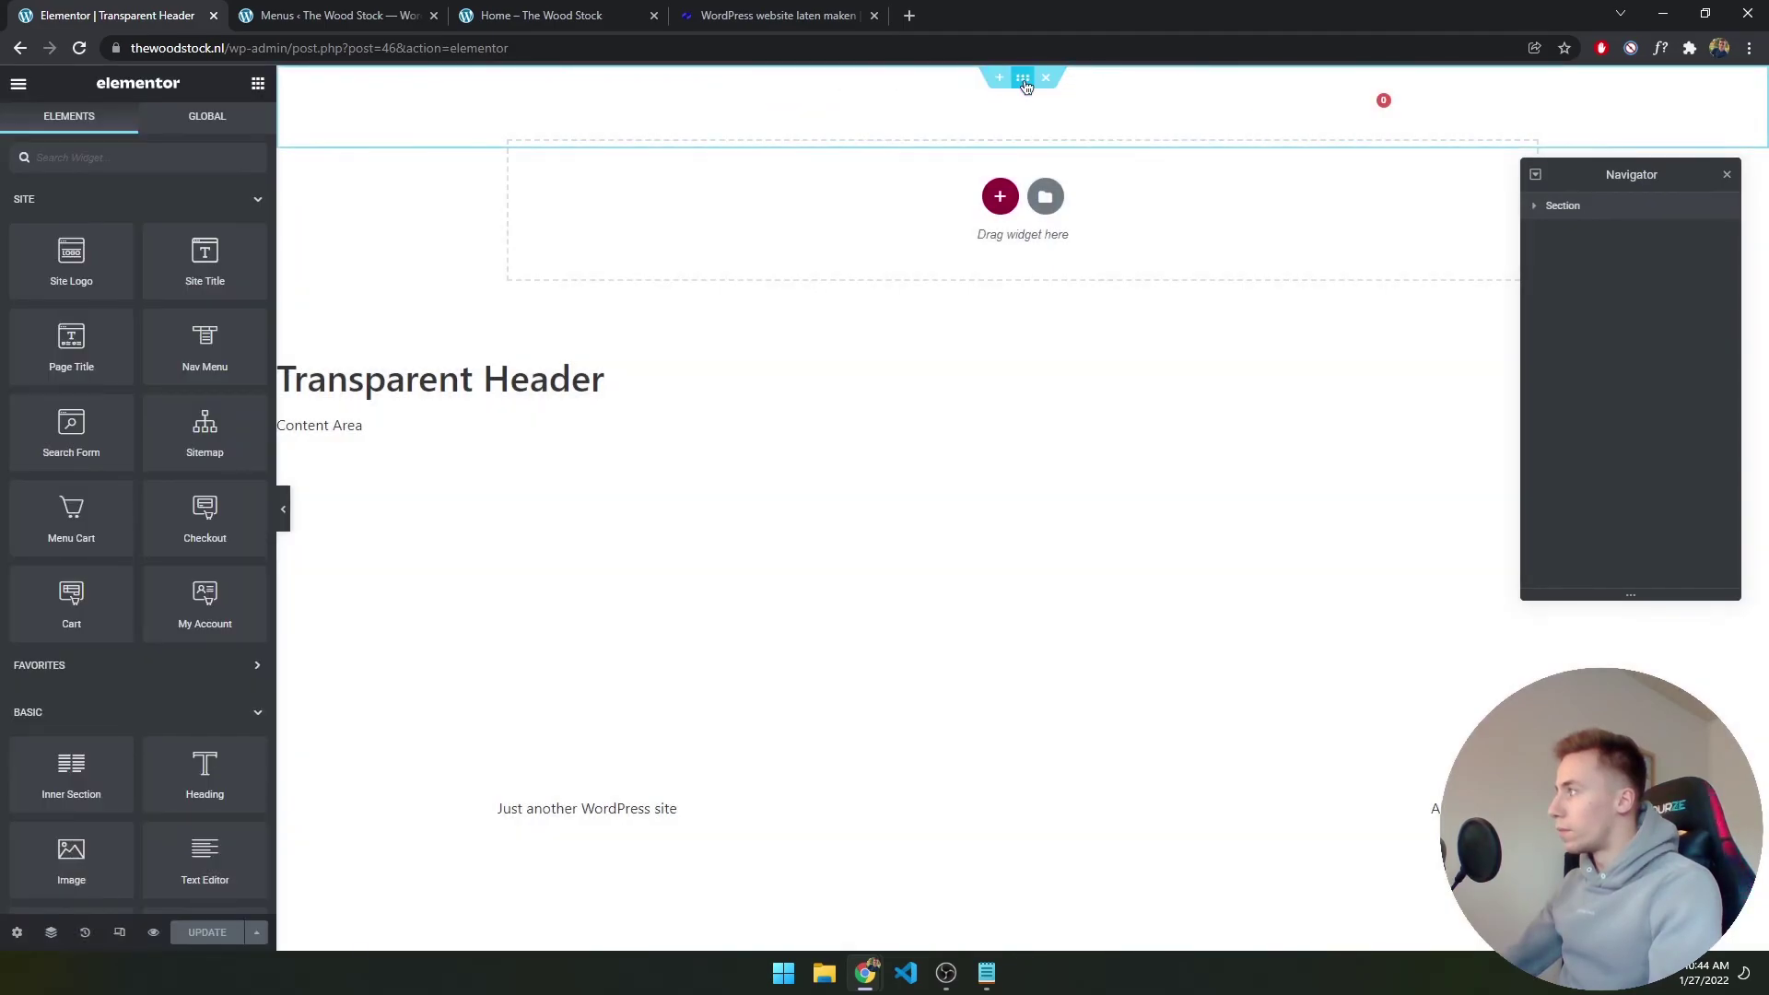
Set the header section's background colour to semi-transparent black, #0000007D
{"action": "left_click", "coordinate": [1023, 79]}
{"action": "left_click", "coordinate": [139, 127]}
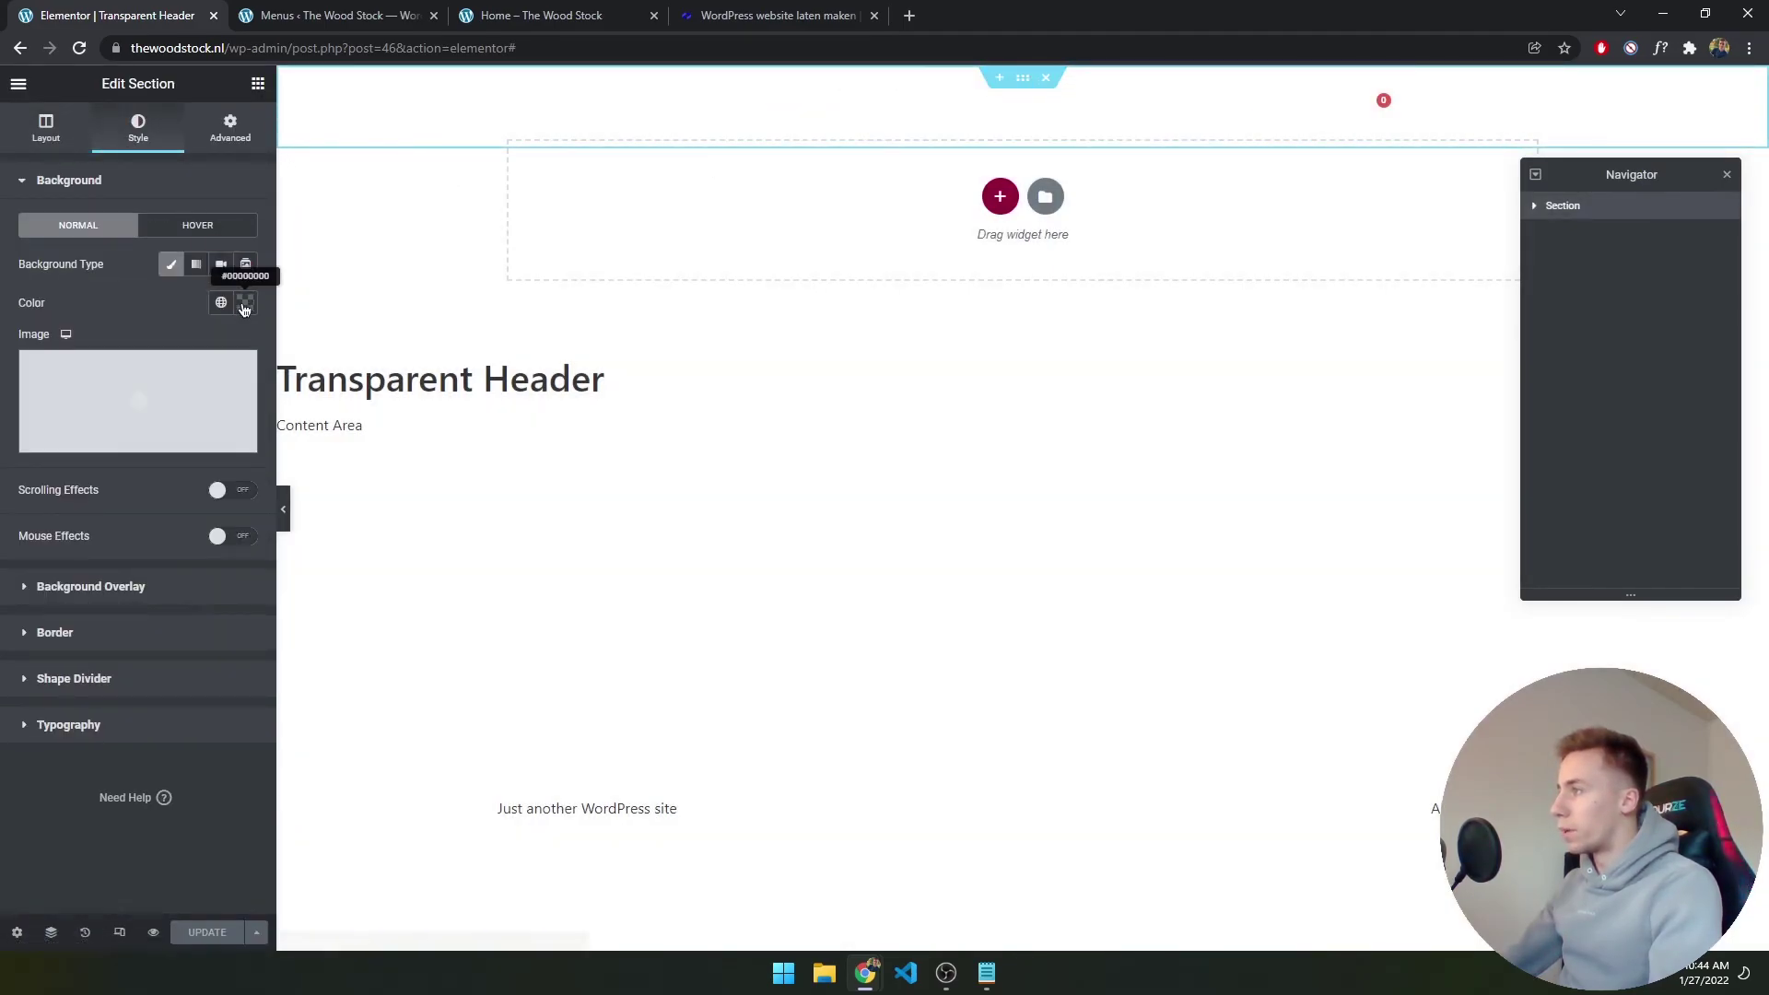
{"action": "left_click", "coordinate": [245, 302]}
{"action": "left_click", "coordinate": [136, 559]}
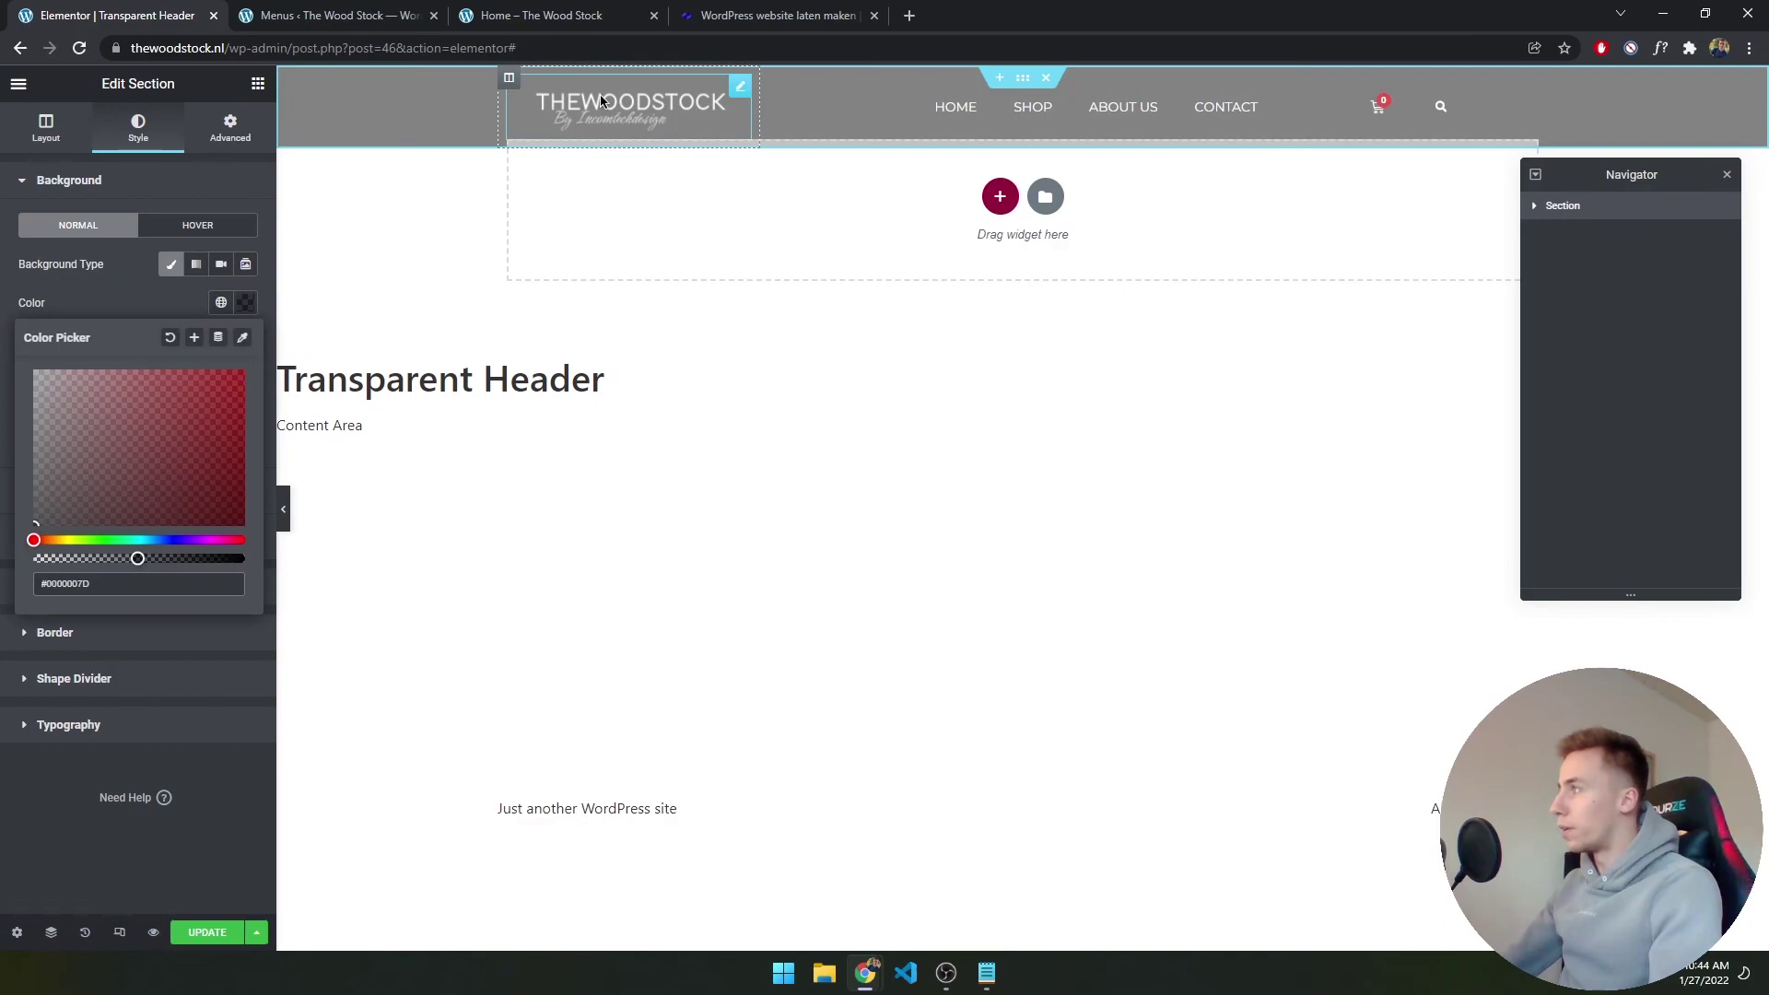
Set the logo image's Z-Index to 50
{"action": "left_click", "coordinate": [645, 107]}
{"action": "left_click", "coordinate": [221, 137]}
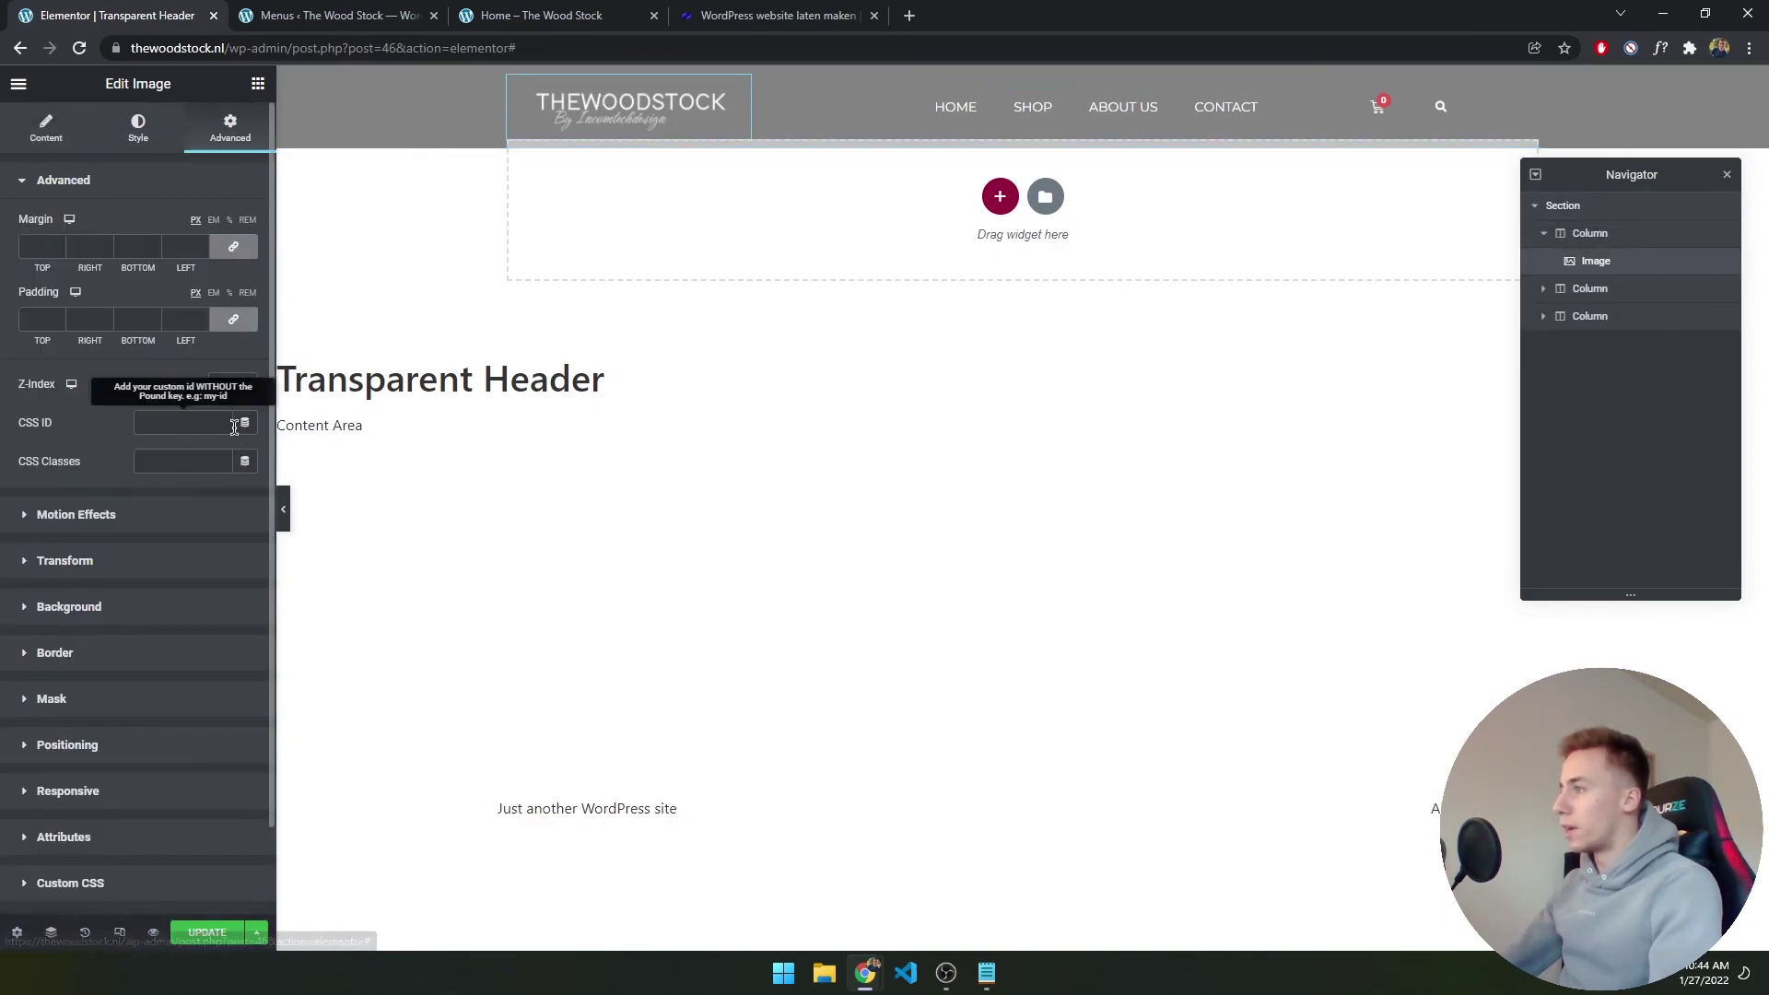
{"action": "left_click", "coordinate": [242, 383]}
{"action": "type", "text": "50"}
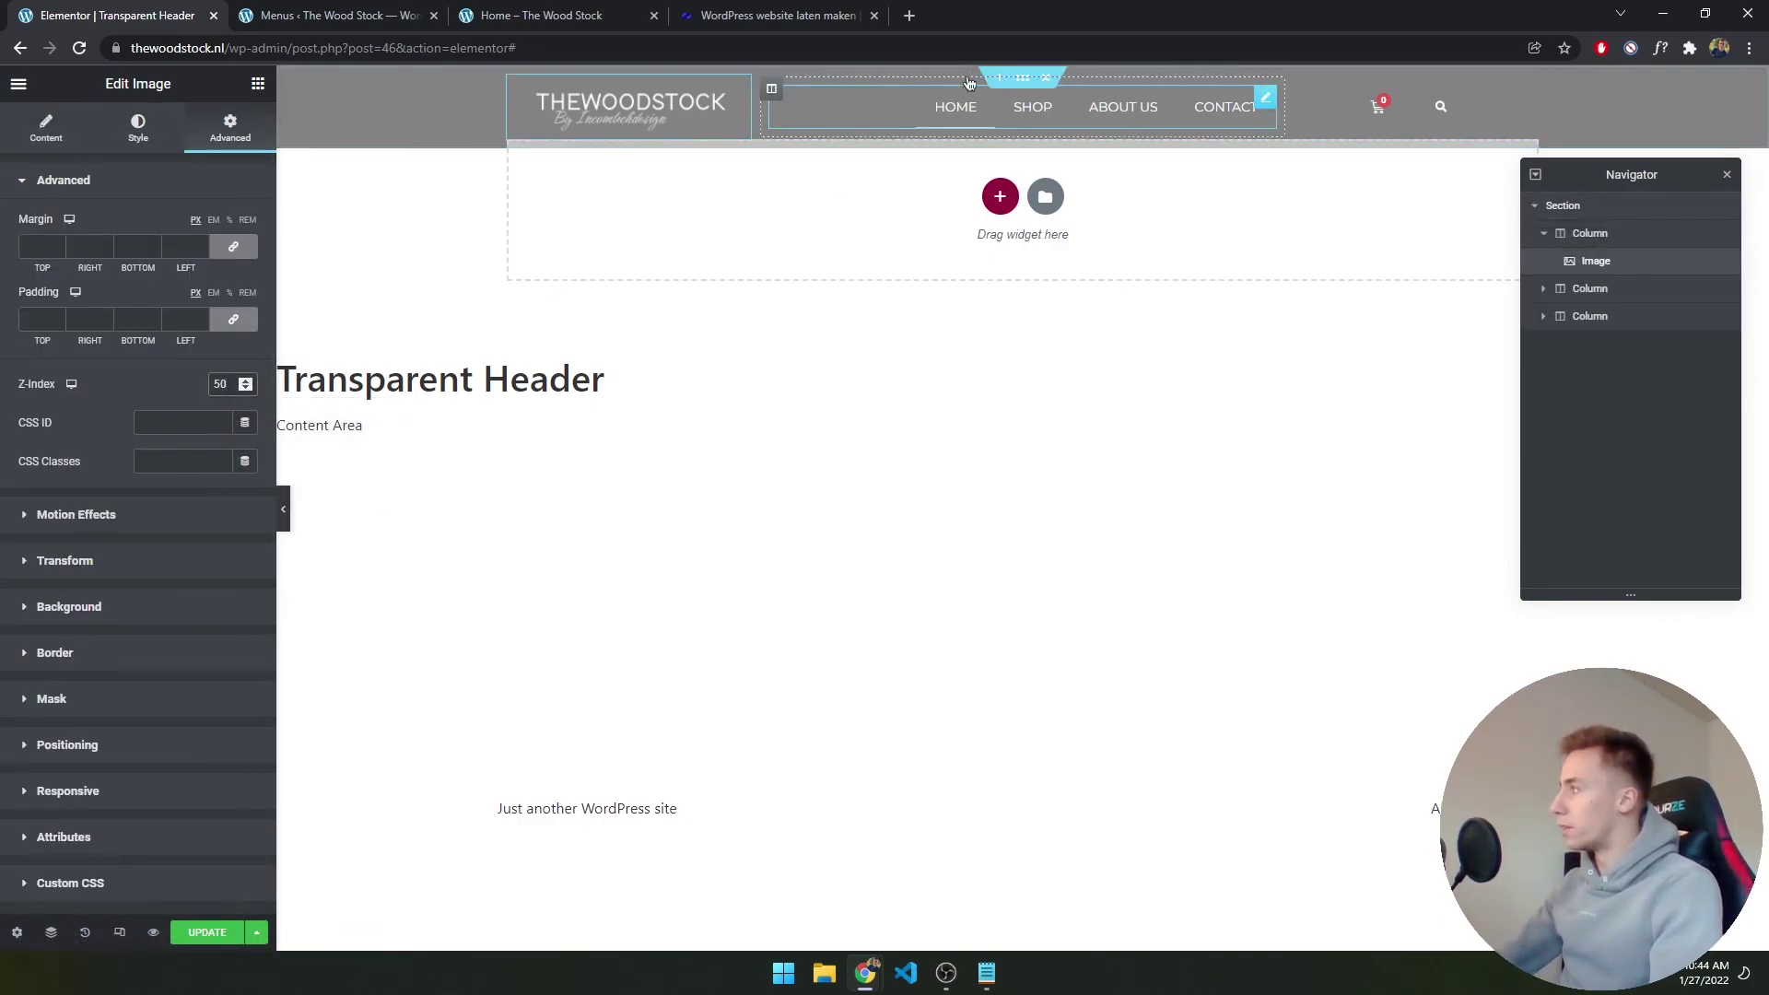
Set the Menu Cart widget's Z-Index to 50
{"action": "left_click", "coordinate": [1381, 115]}
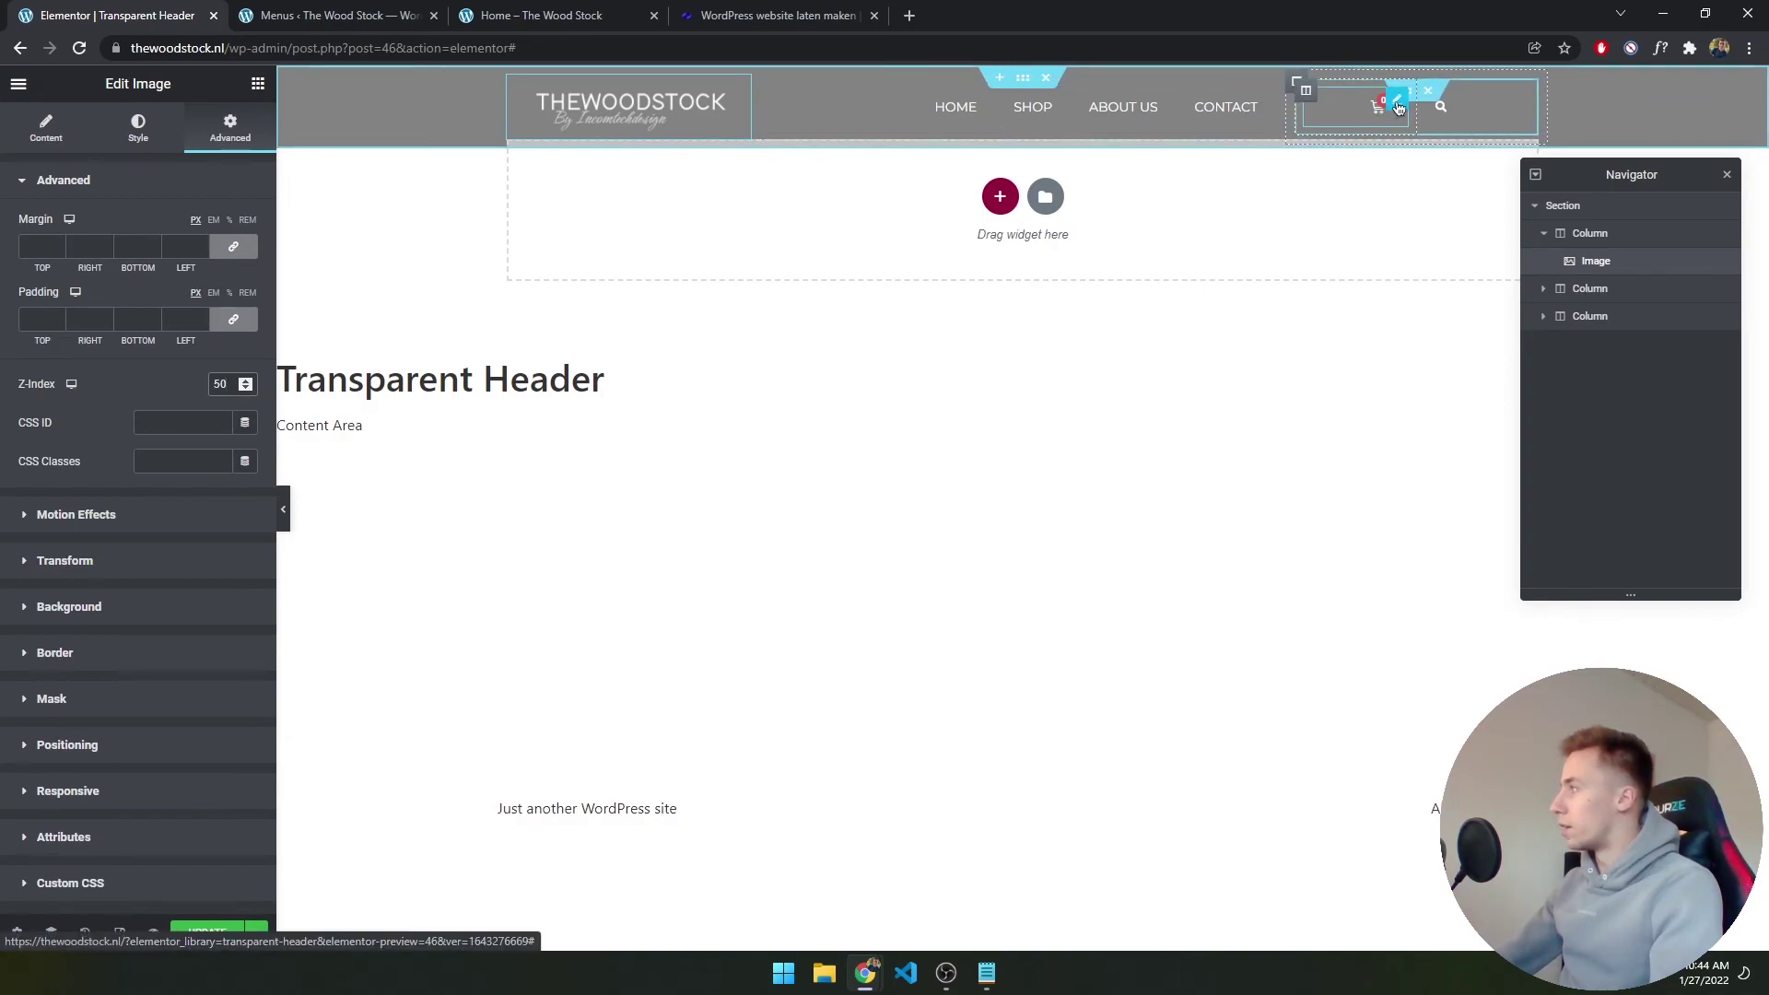
{"action": "left_click", "coordinate": [230, 113]}
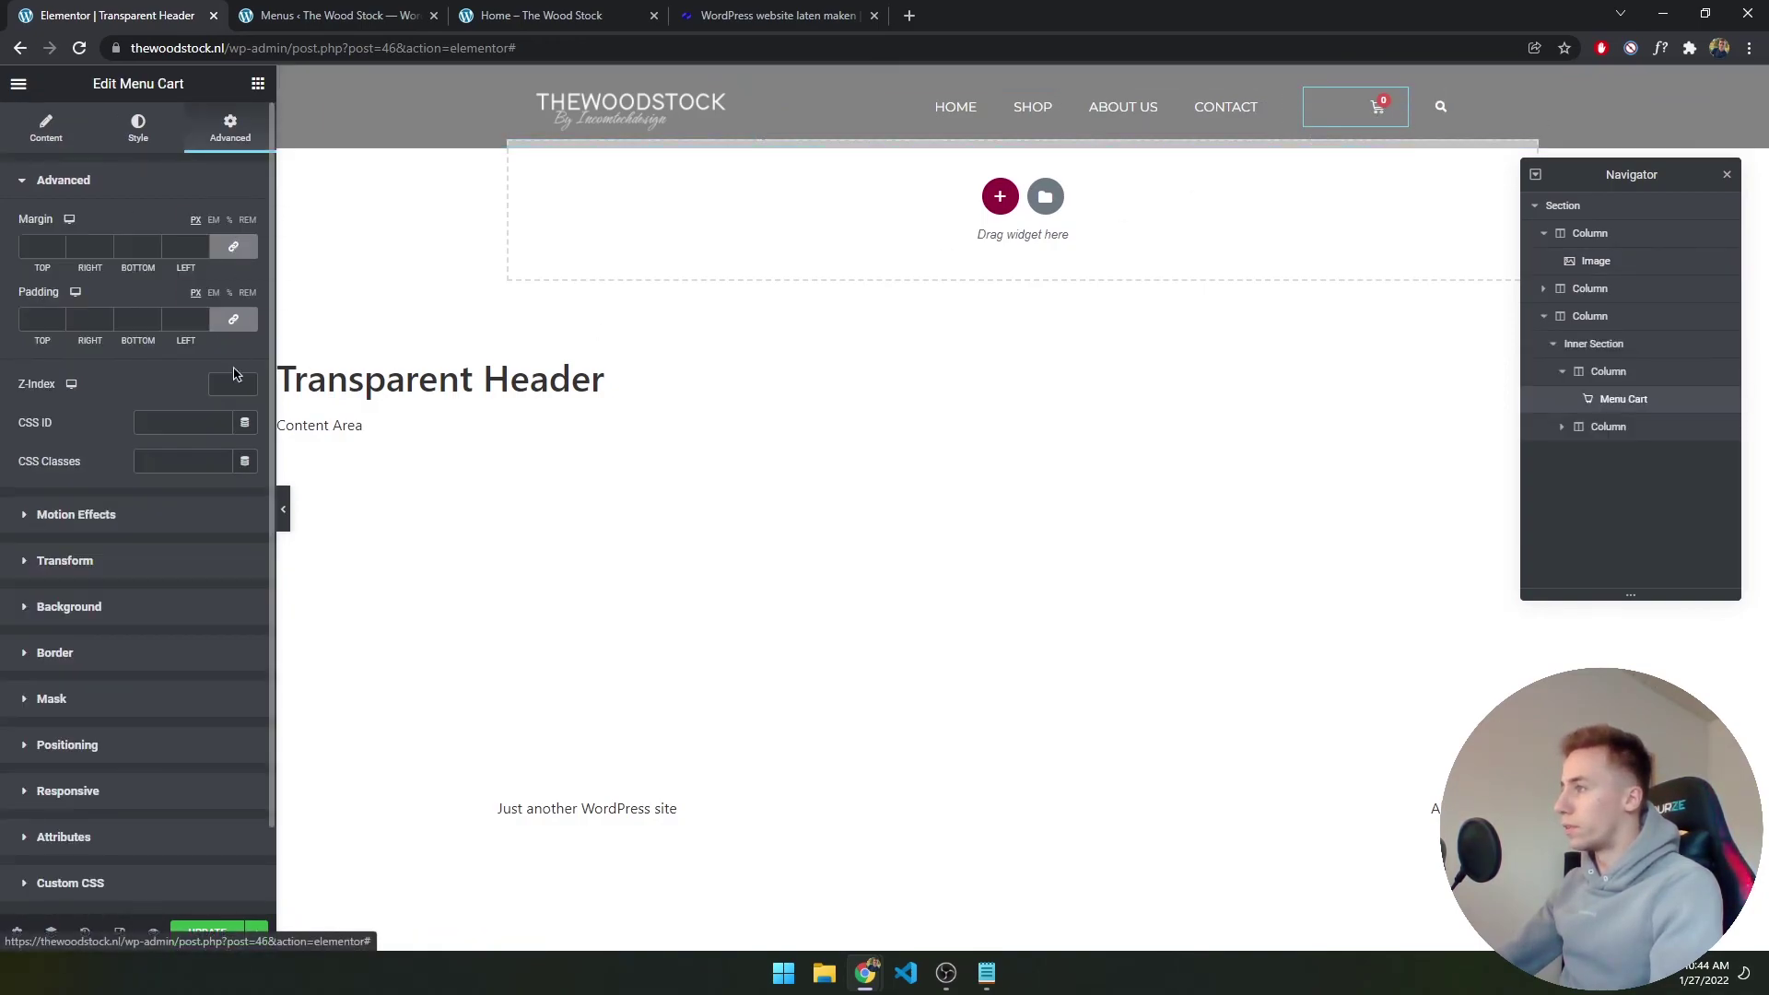
{"action": "left_click", "coordinate": [238, 384]}
{"action": "type", "text": "50"}
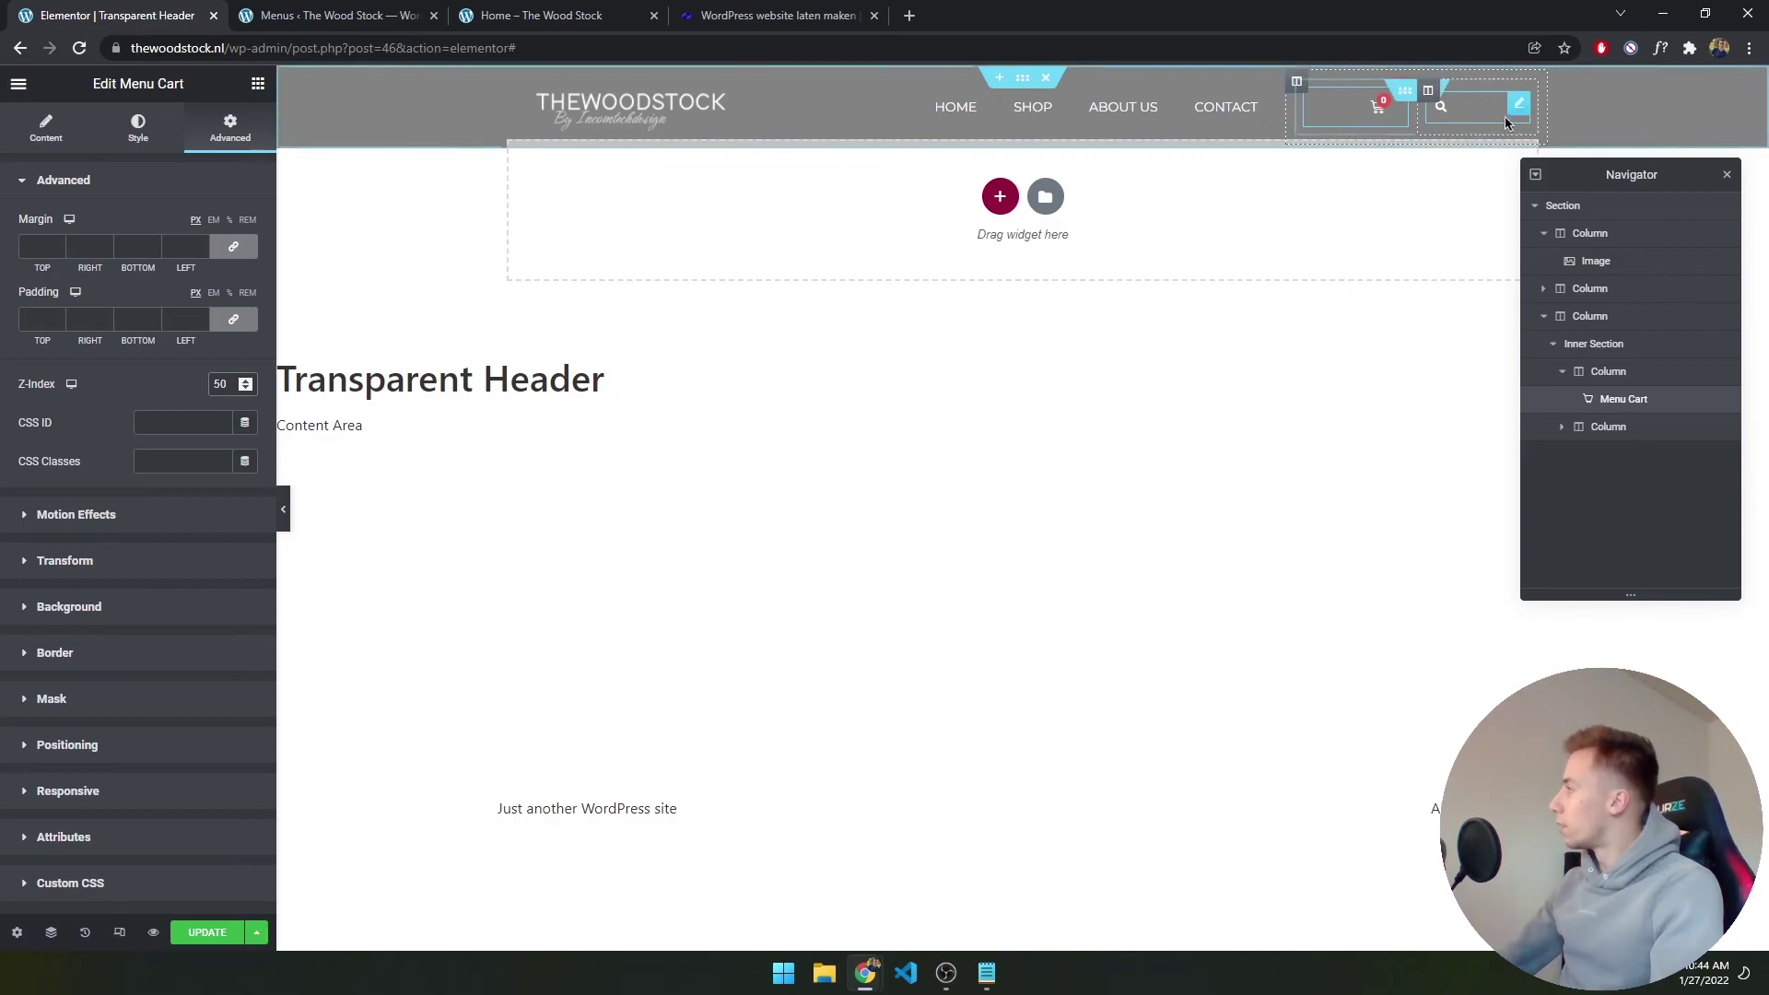
Set the Search Form widget's Z-Index to 50
{"action": "left_click", "coordinate": [1442, 106]}
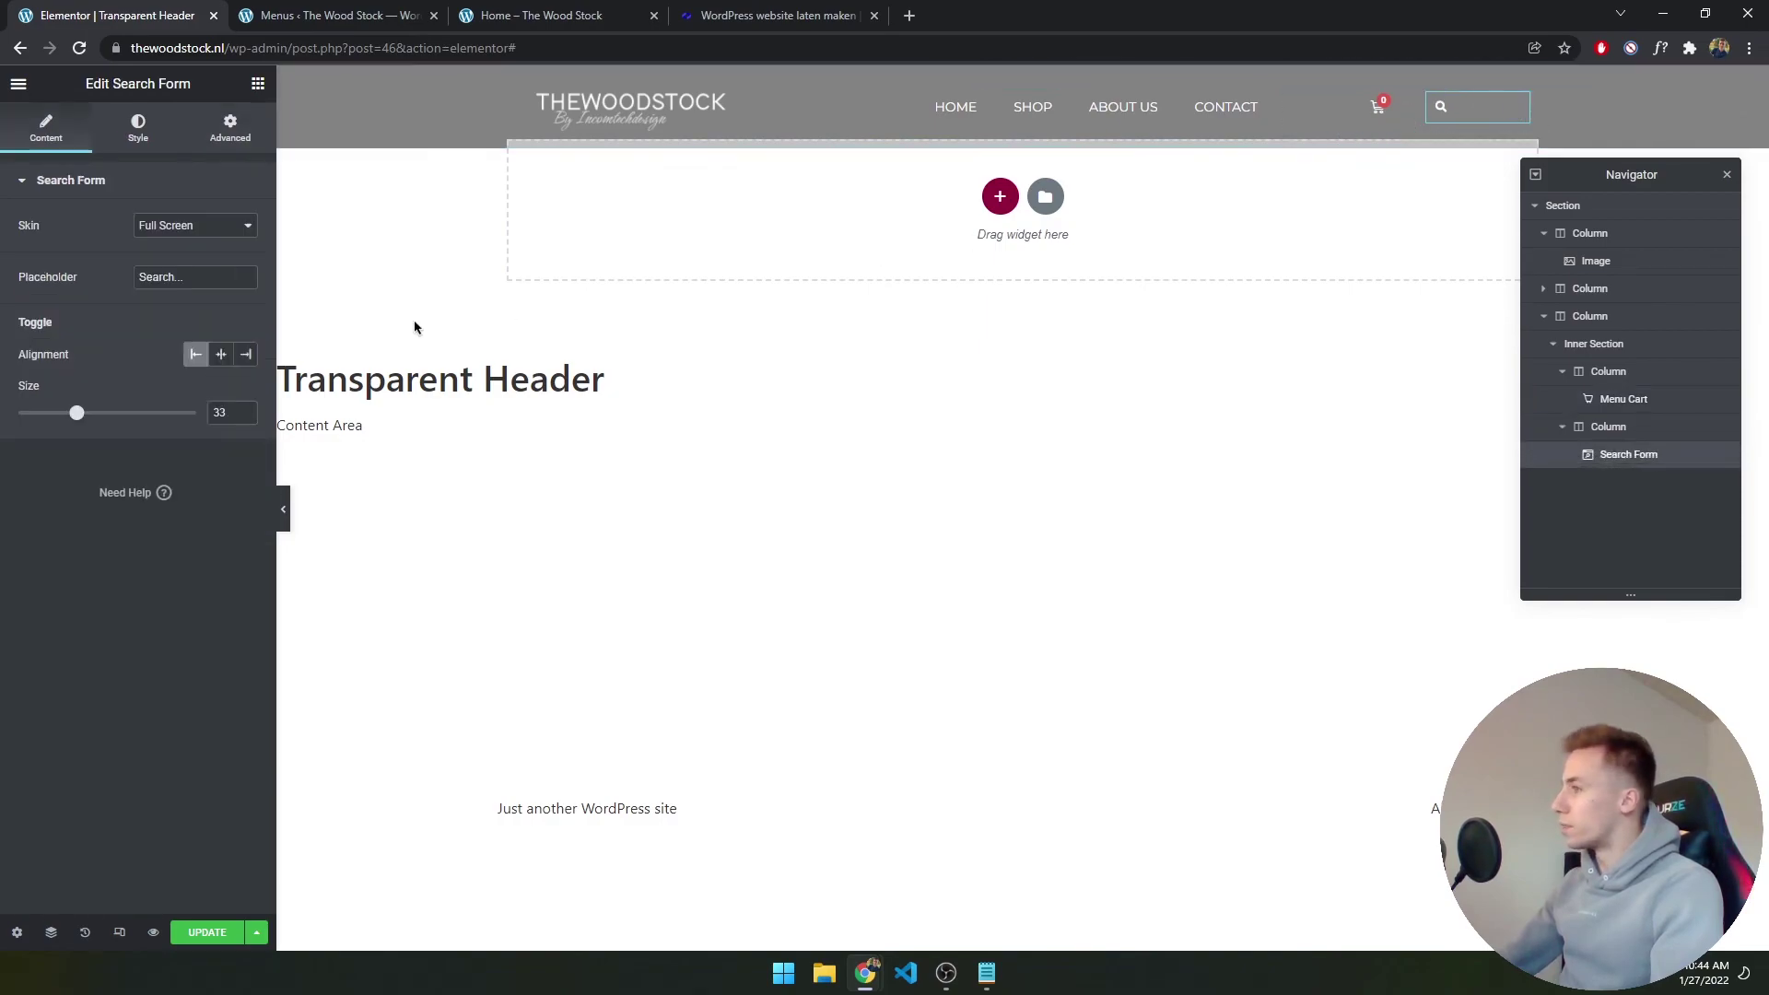
{"action": "left_click", "coordinate": [229, 129]}
{"action": "left_click", "coordinate": [223, 383]}
{"action": "type", "text": "50"}
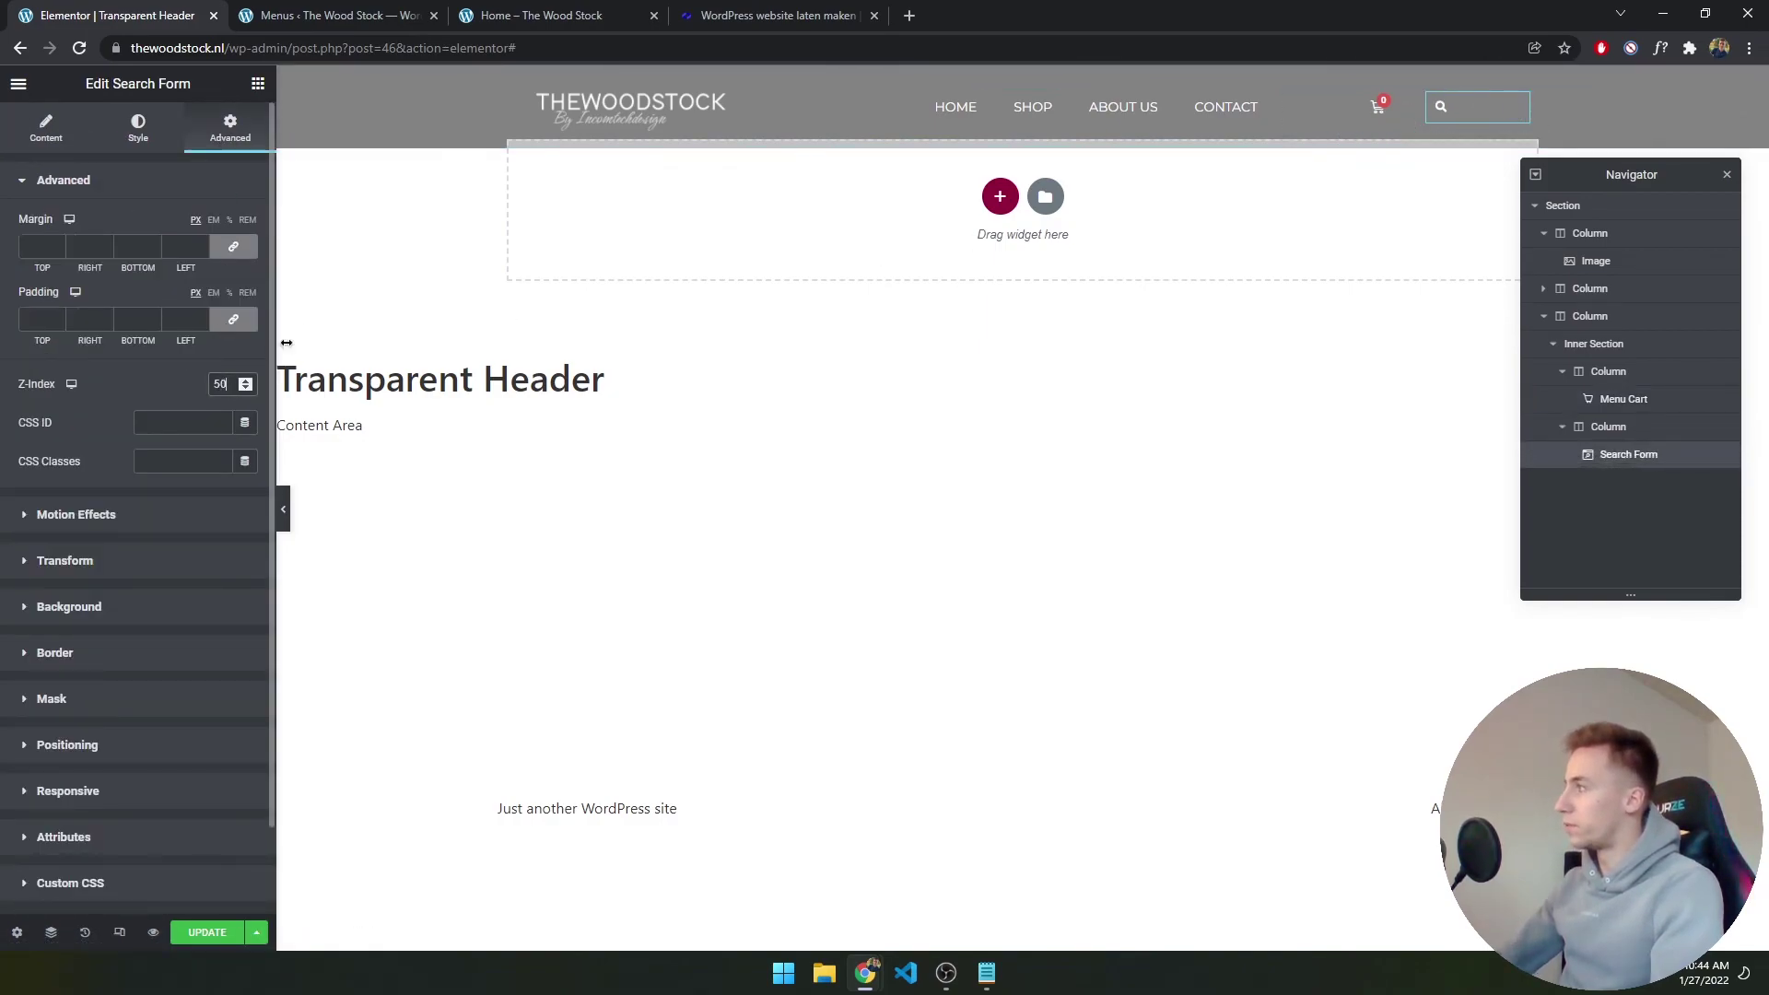
Save the header template with its new Z-Index values and reload the live home page to check the header
{"action": "left_click", "coordinate": [1024, 83]}
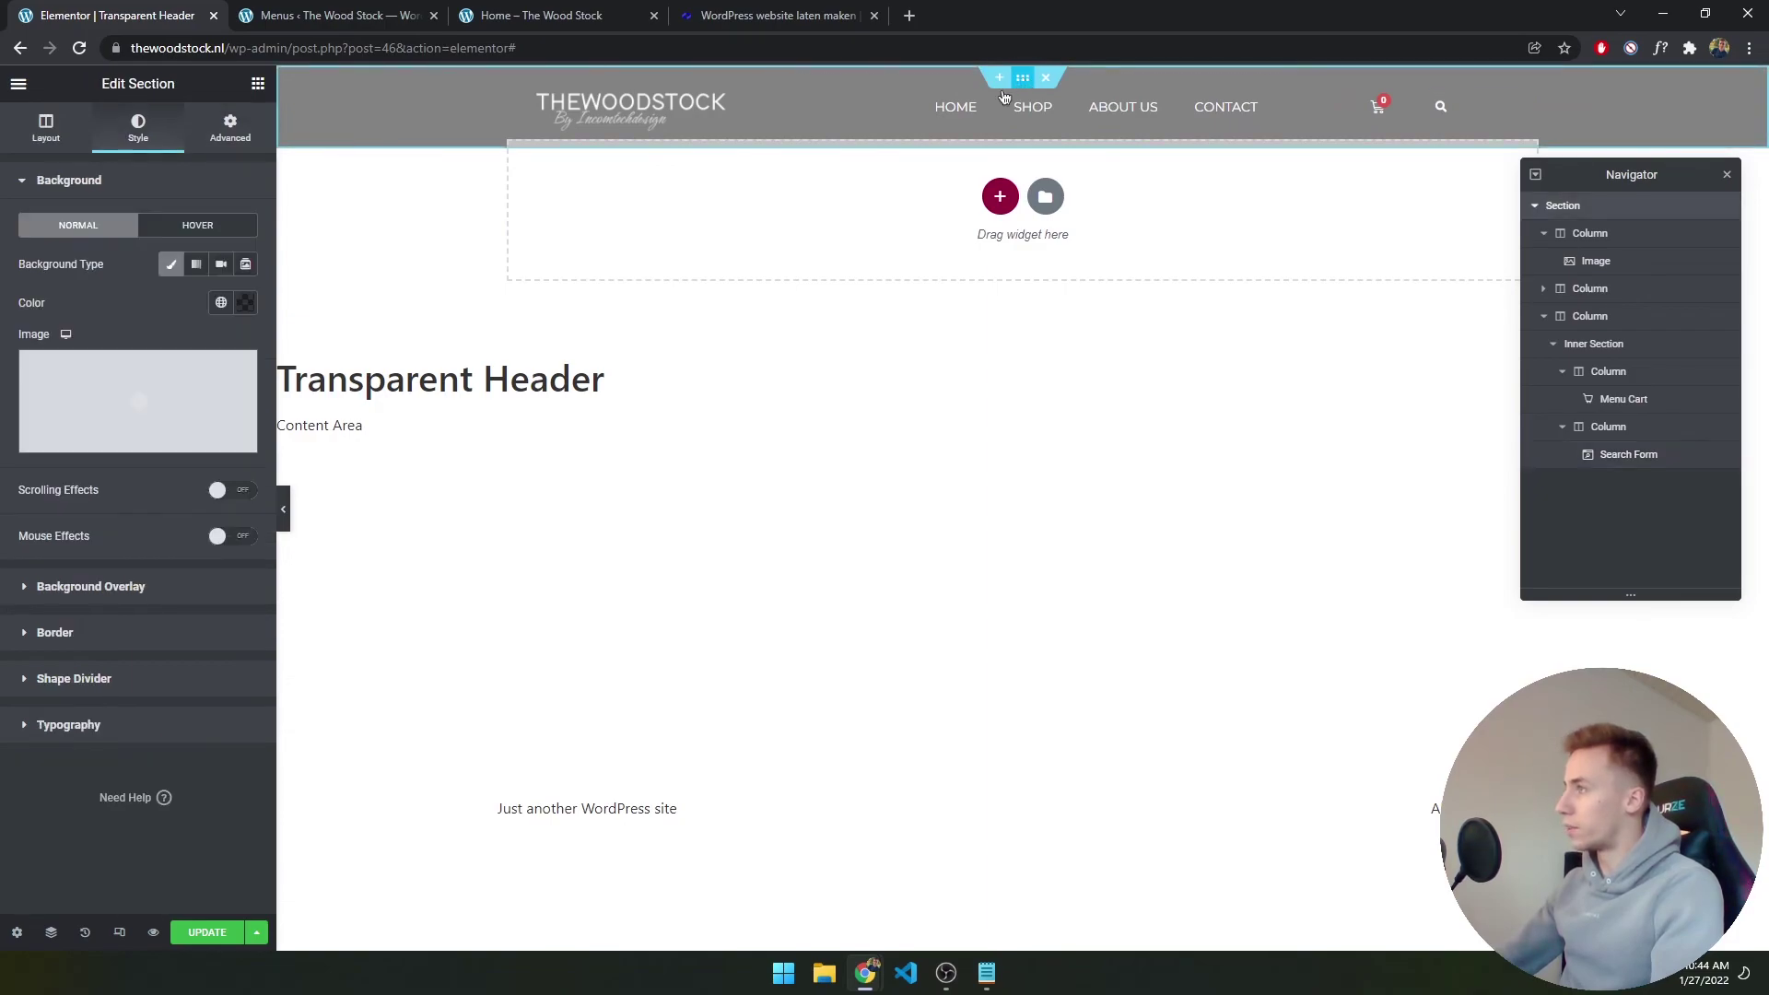
{"action": "left_click", "coordinate": [230, 129]}
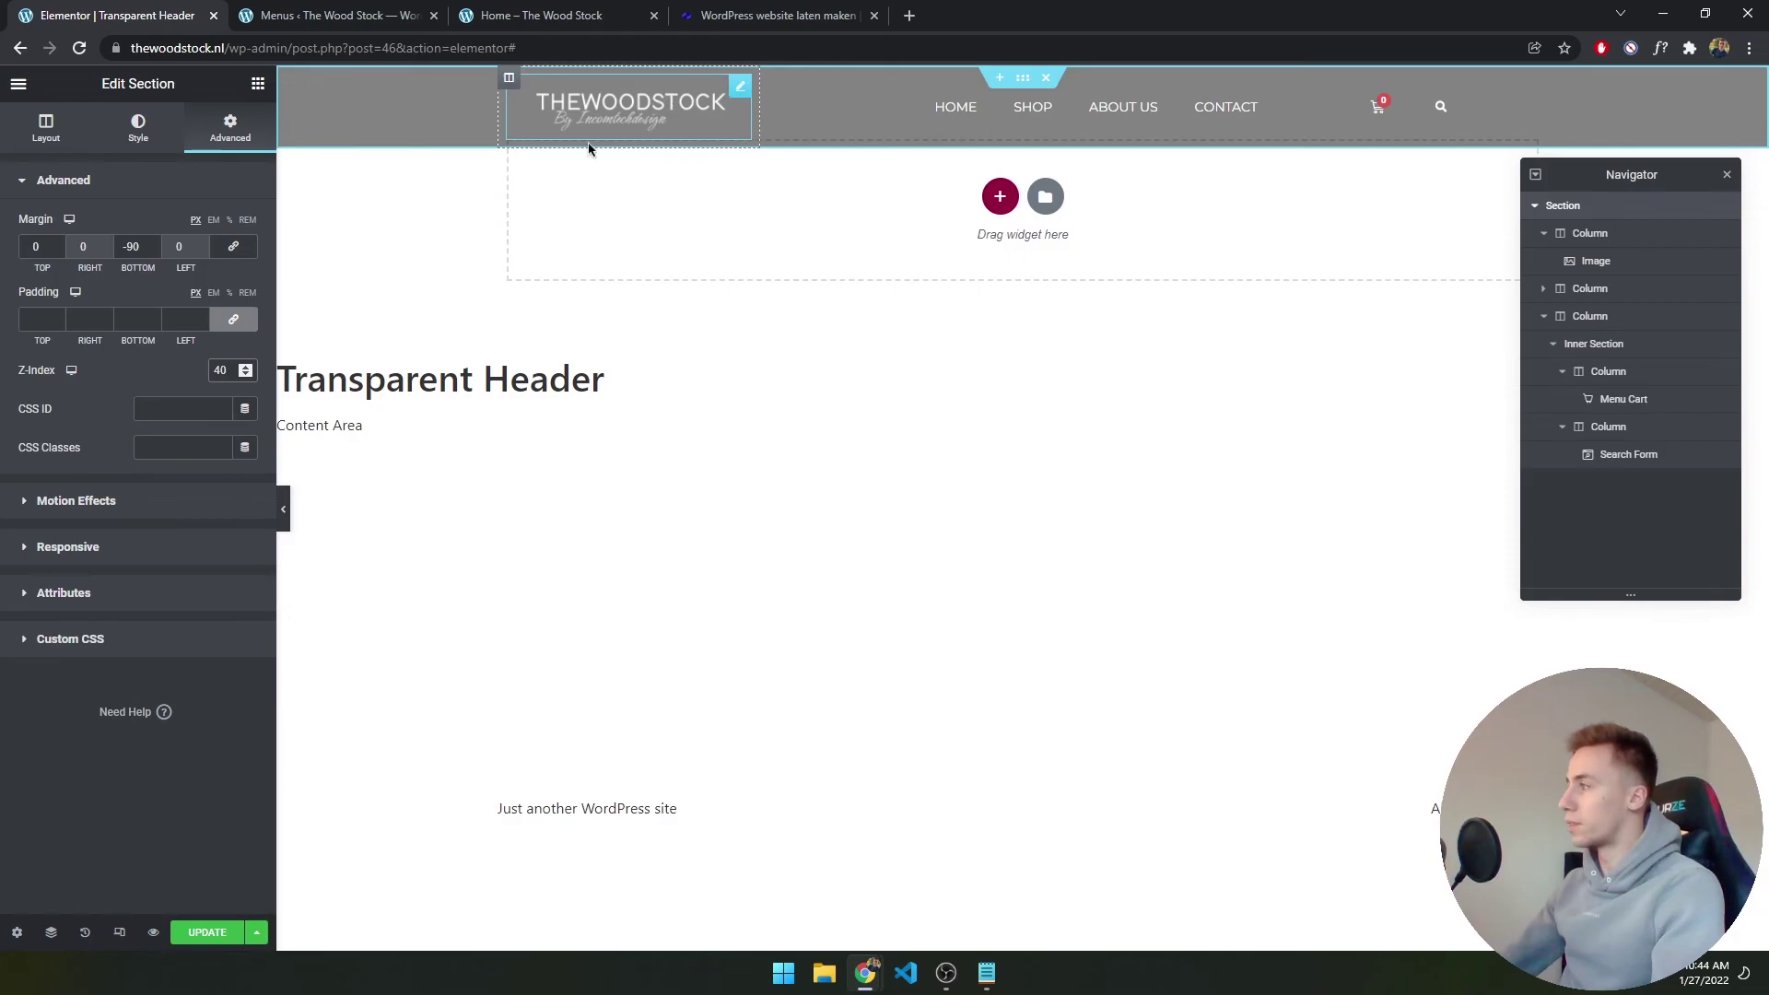
{"action": "left_click", "coordinate": [226, 933]}
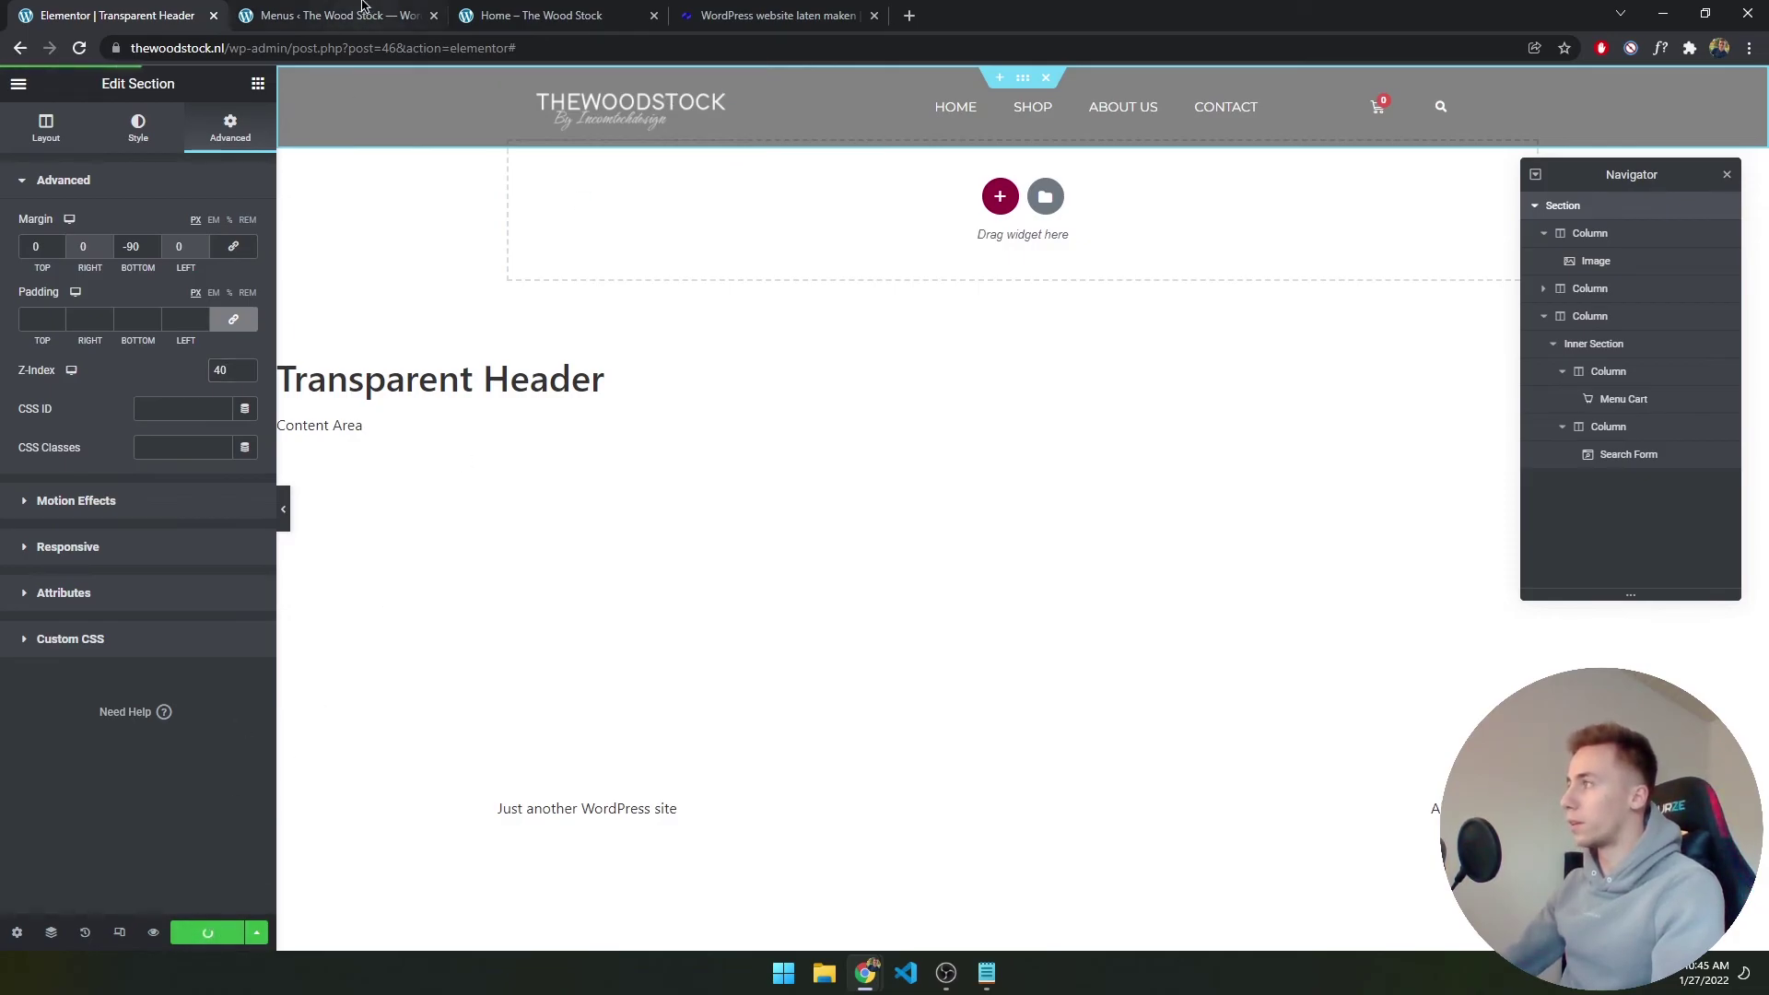
{"action": "left_click", "coordinate": [544, 16]}
{"action": "left_click", "coordinate": [79, 48]}
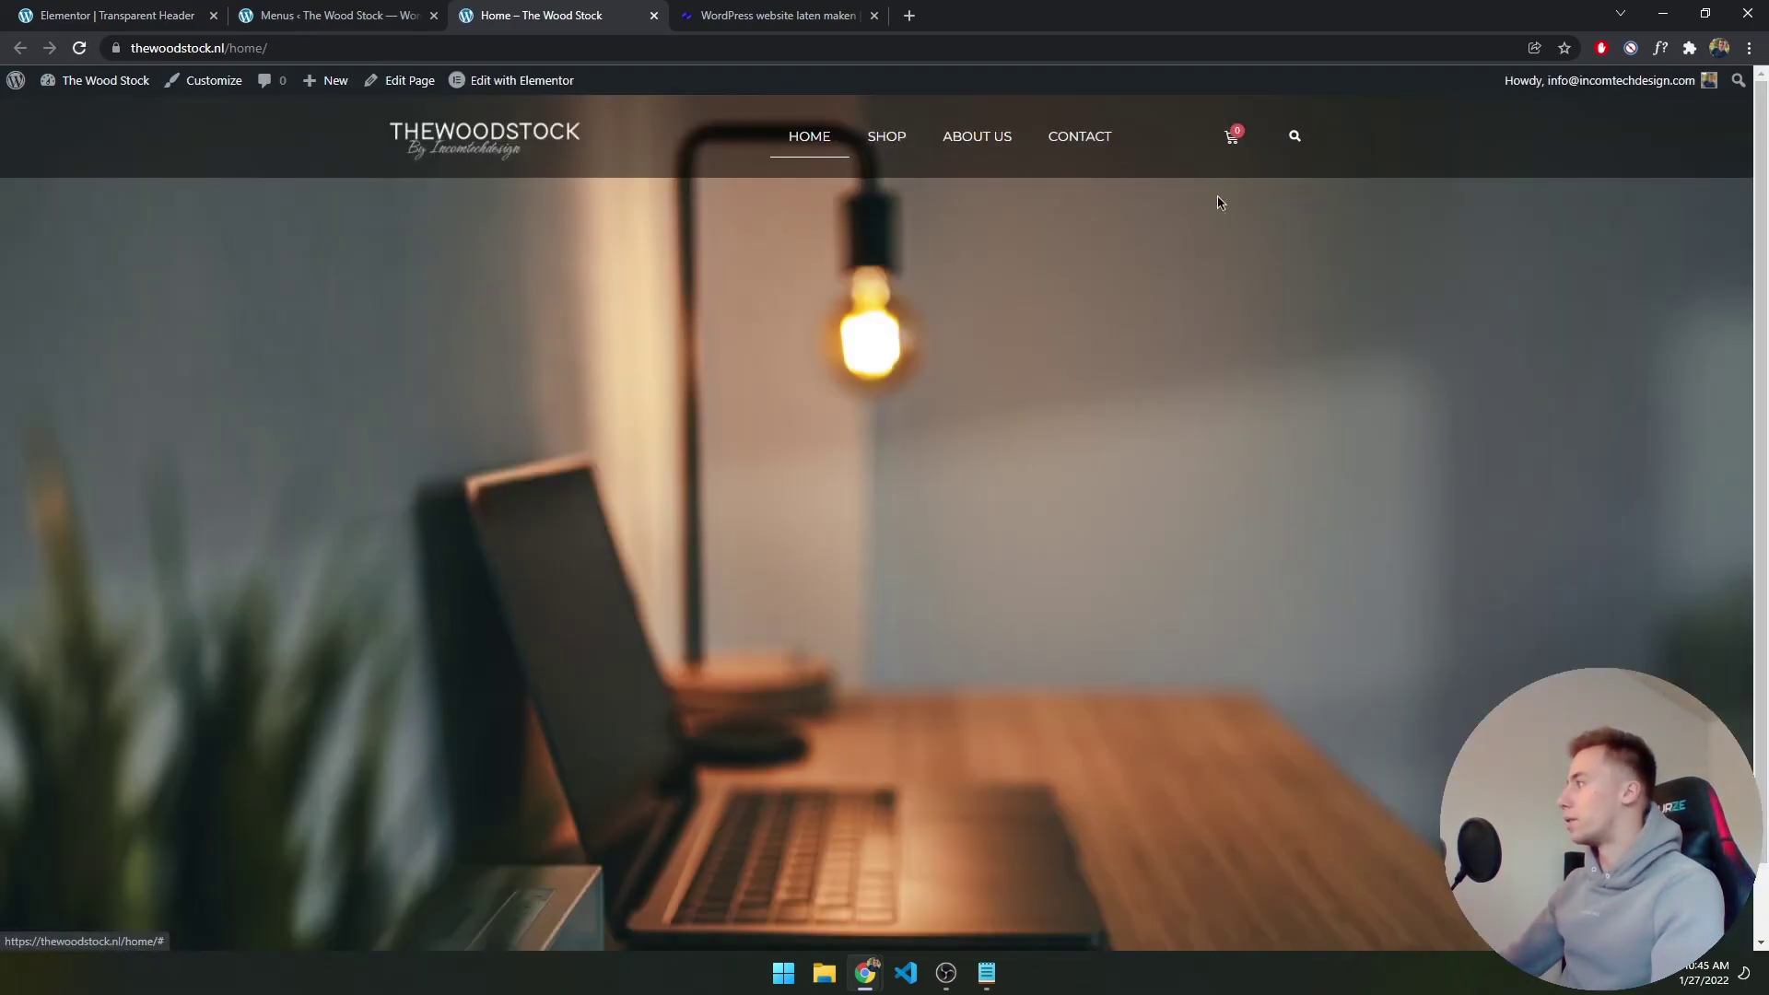
{"action": "scroll", "coordinate": [1198, 221], "scroll_direction": "down", "scroll_amount": 1}
{"action": "scroll", "coordinate": [1330, 156], "scroll_direction": "up", "scroll_amount": 1}
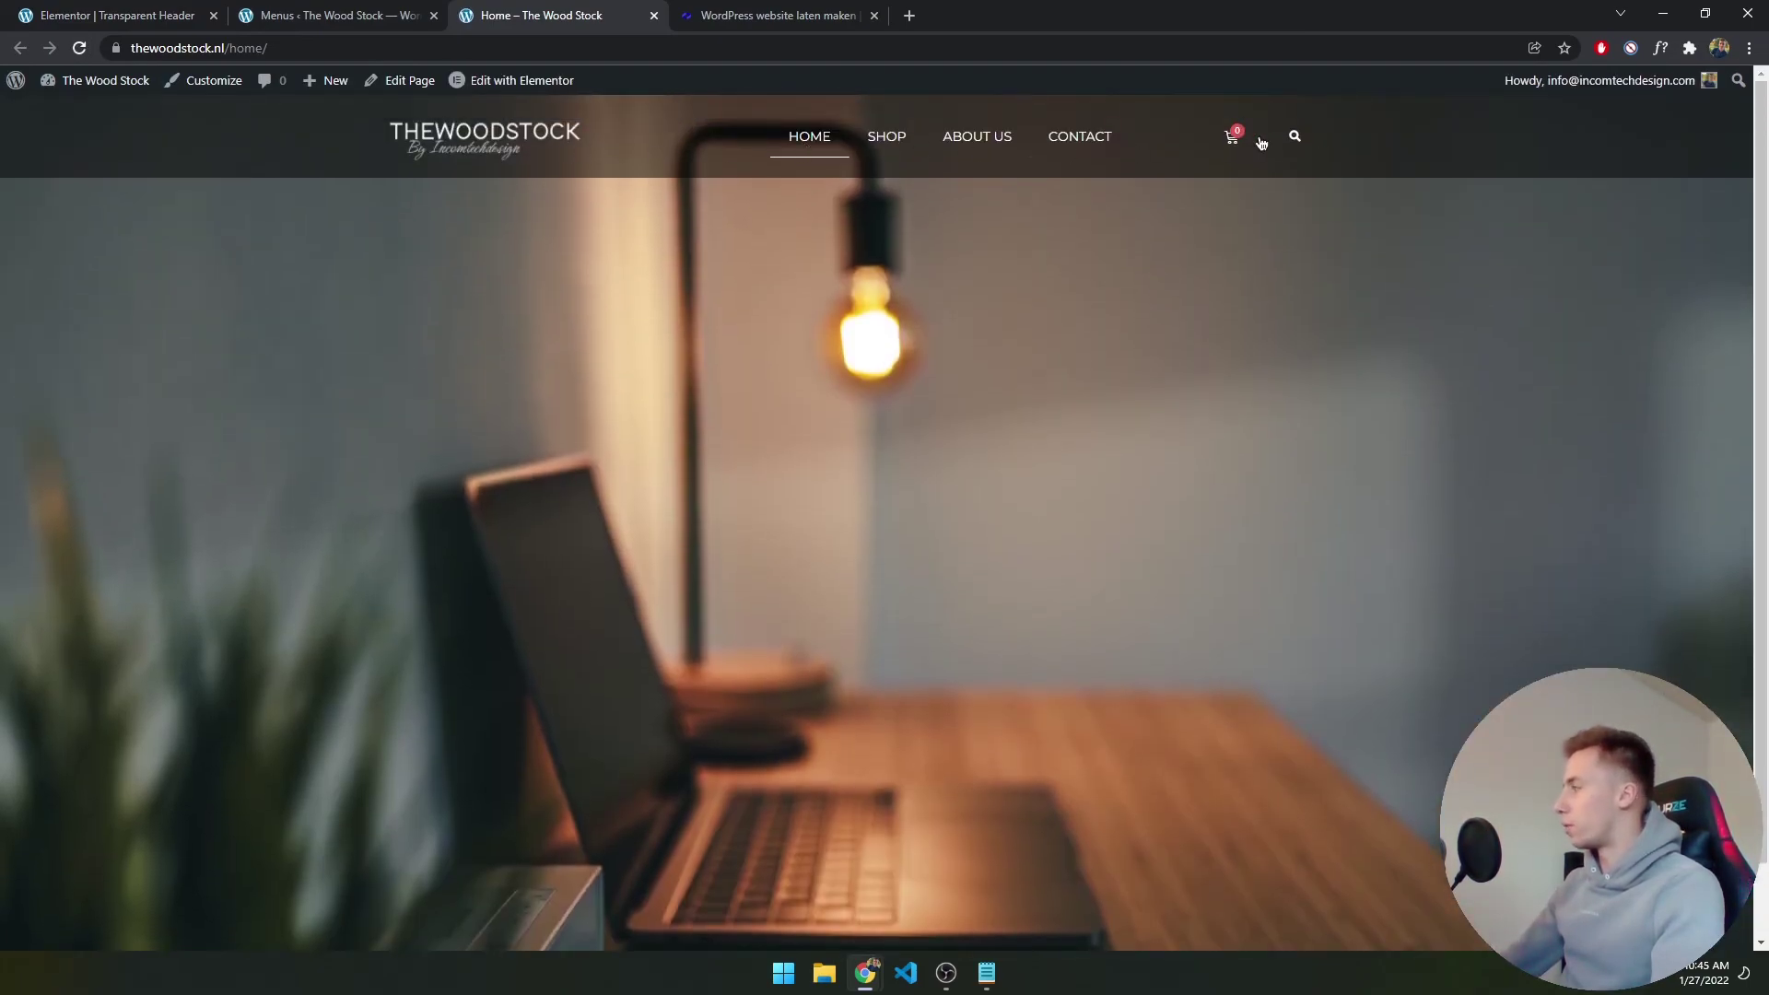
Set the header section's background colour to fully transparent, #00000000, and update the template
{"action": "key", "text": "ctrl+shift+Tab"}
{"action": "key", "text": "ctrl+shift+Tab"}
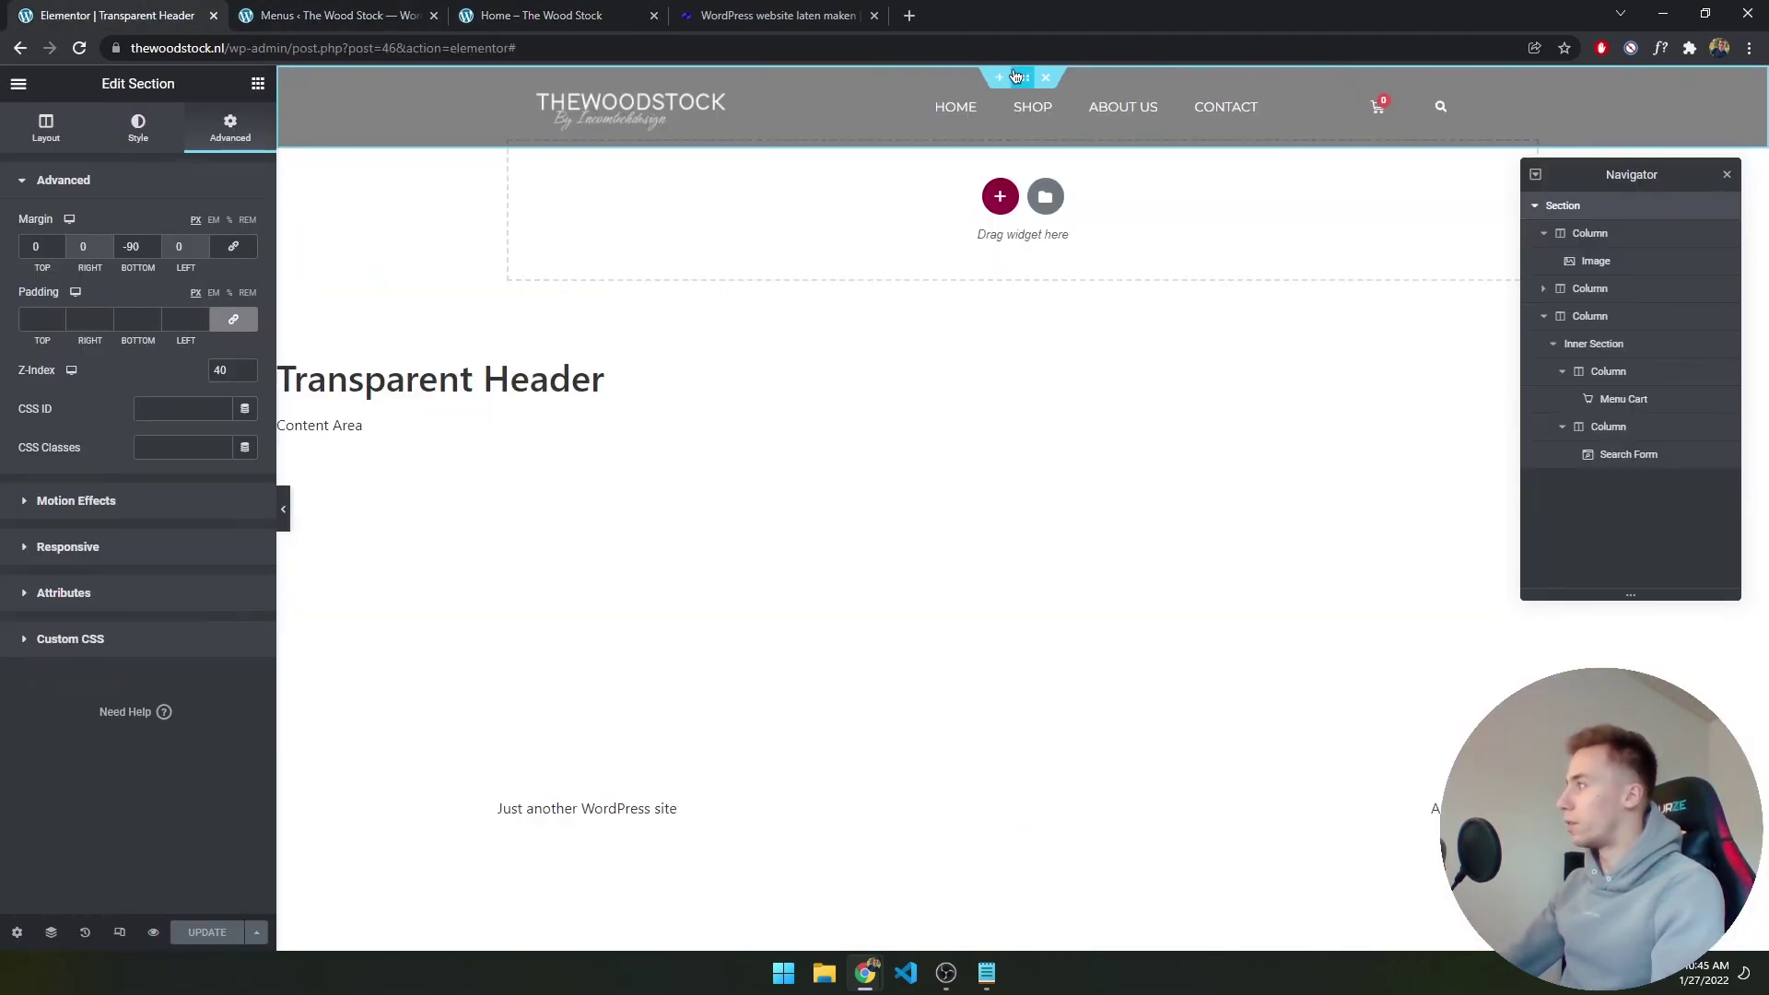
{"action": "left_click", "coordinate": [138, 127]}
{"action": "left_click", "coordinate": [245, 302]}
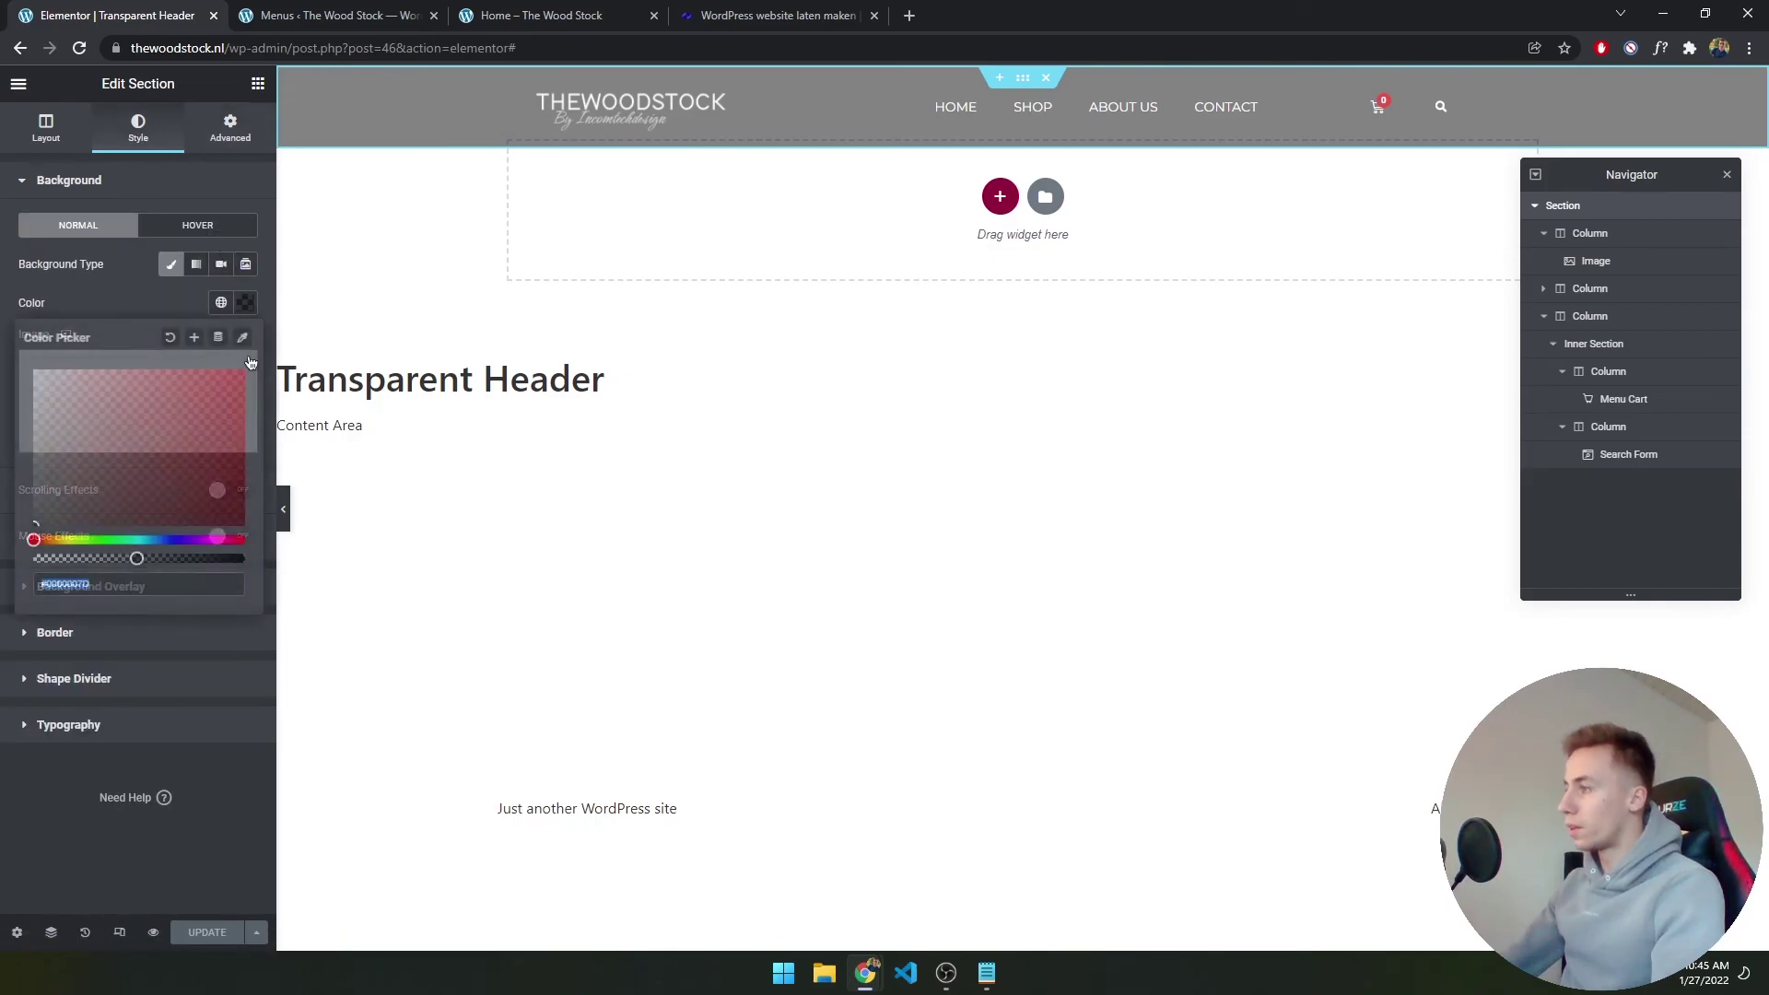
{"action": "type", "text": "#00000000"}
{"action": "left_click", "coordinate": [206, 931]}
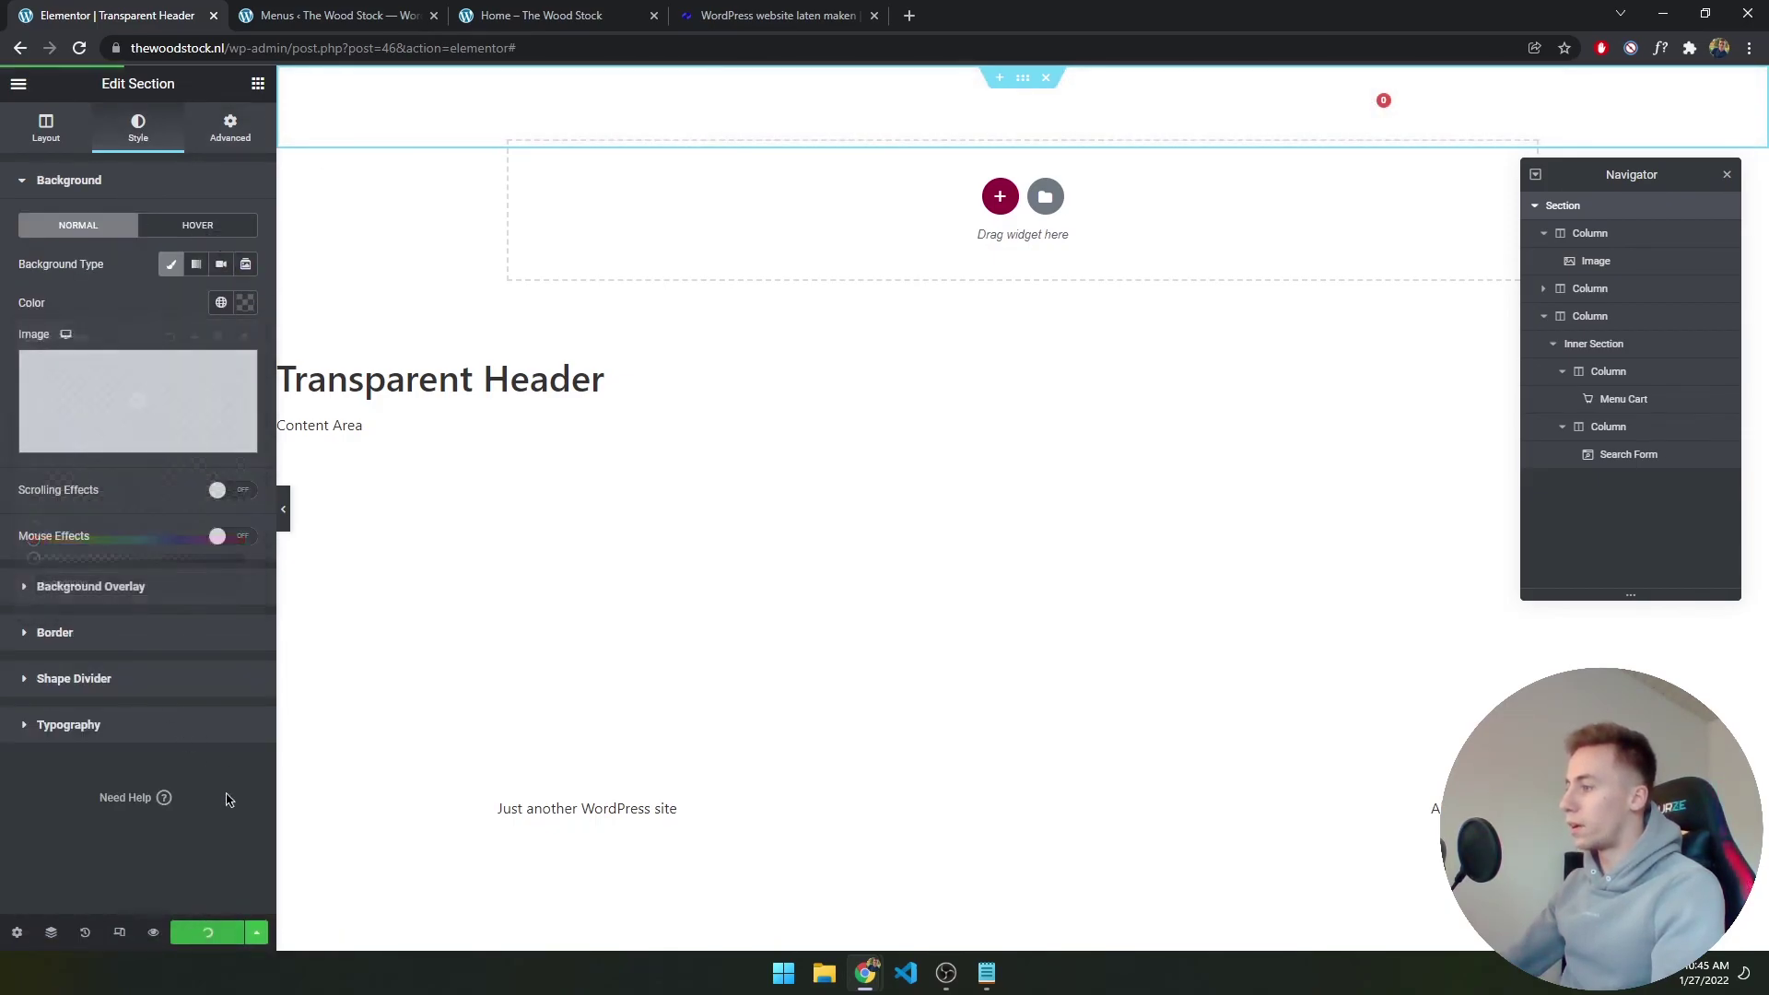
Reload the live home page and test the transparent header by opening and closing its cart and search overlay
{"action": "left_click", "coordinate": [461, 18]}
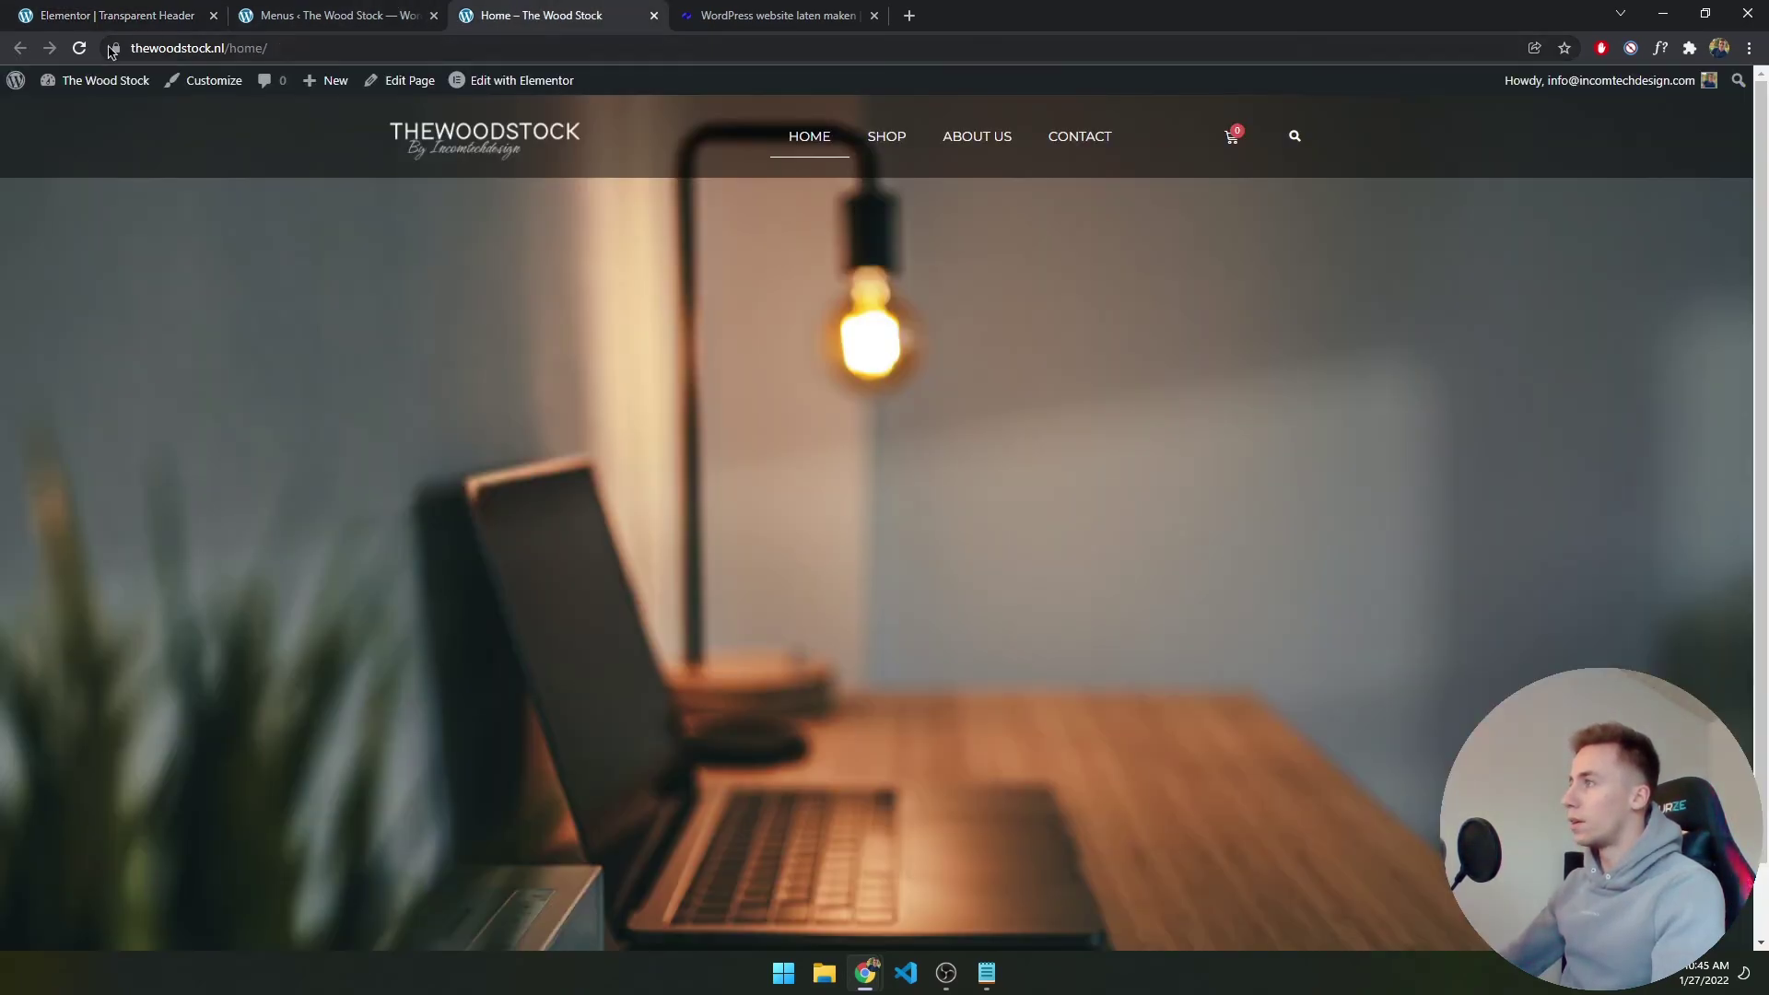
{"action": "left_click", "coordinate": [79, 48]}
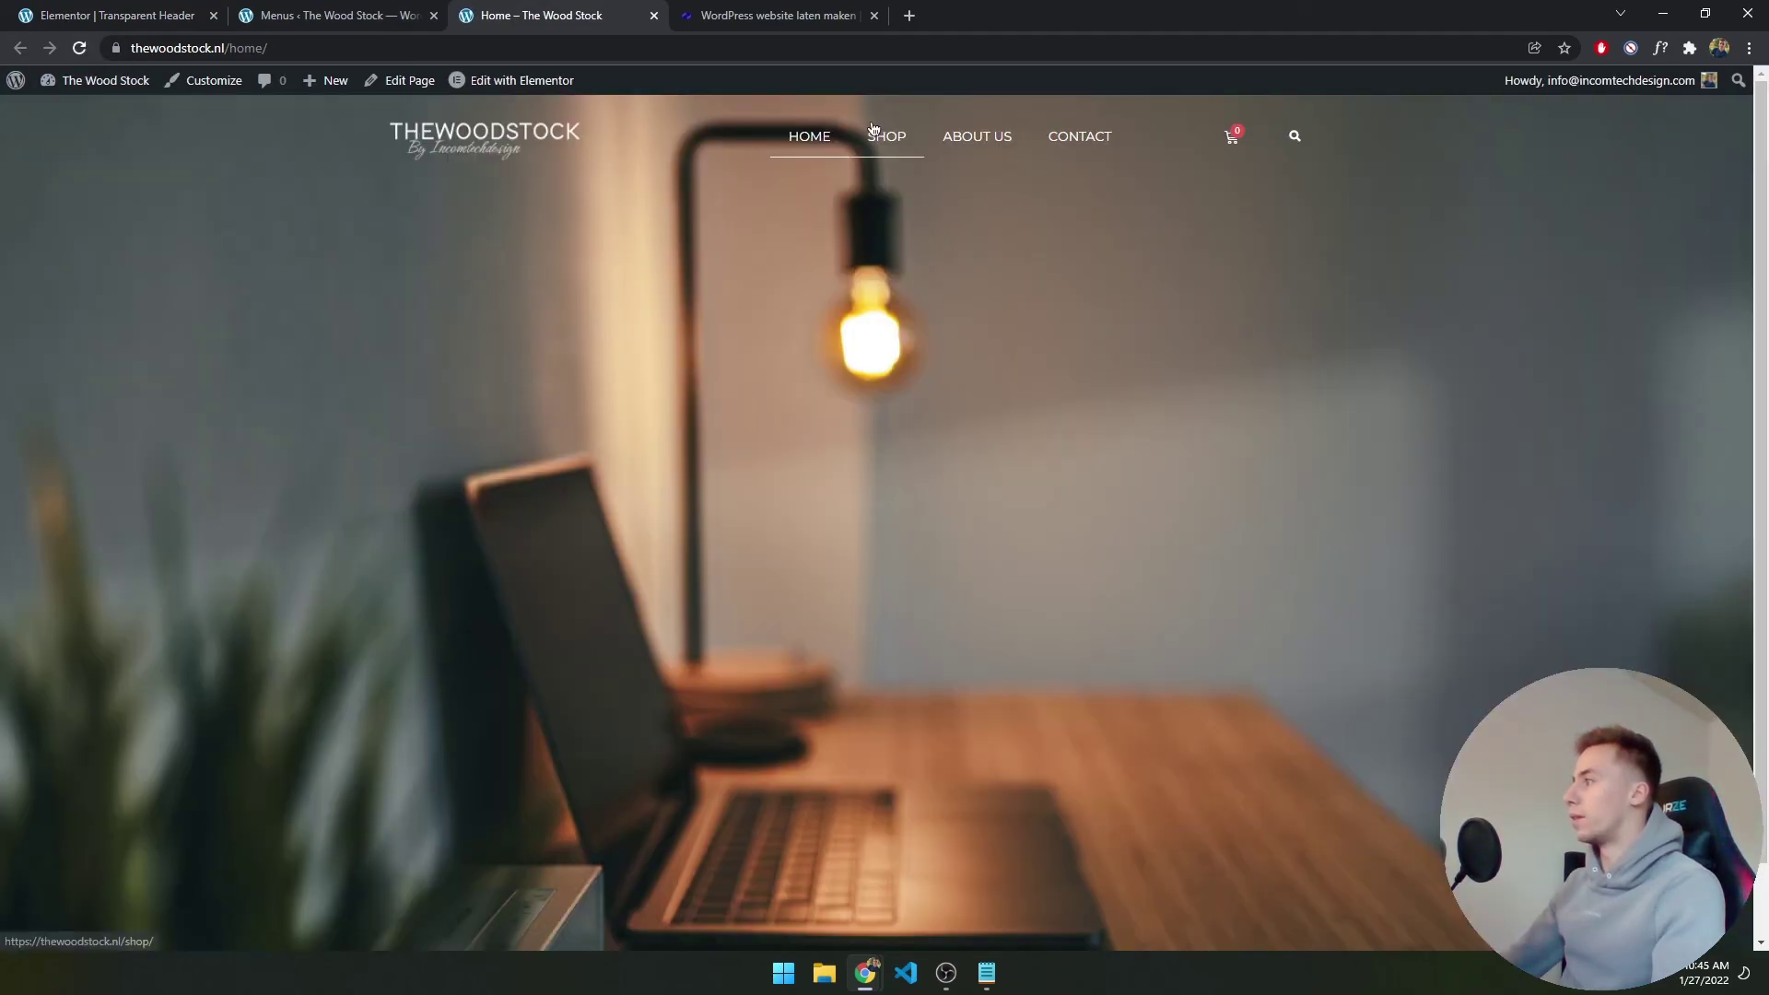
{"action": "left_click", "coordinate": [1233, 136]}
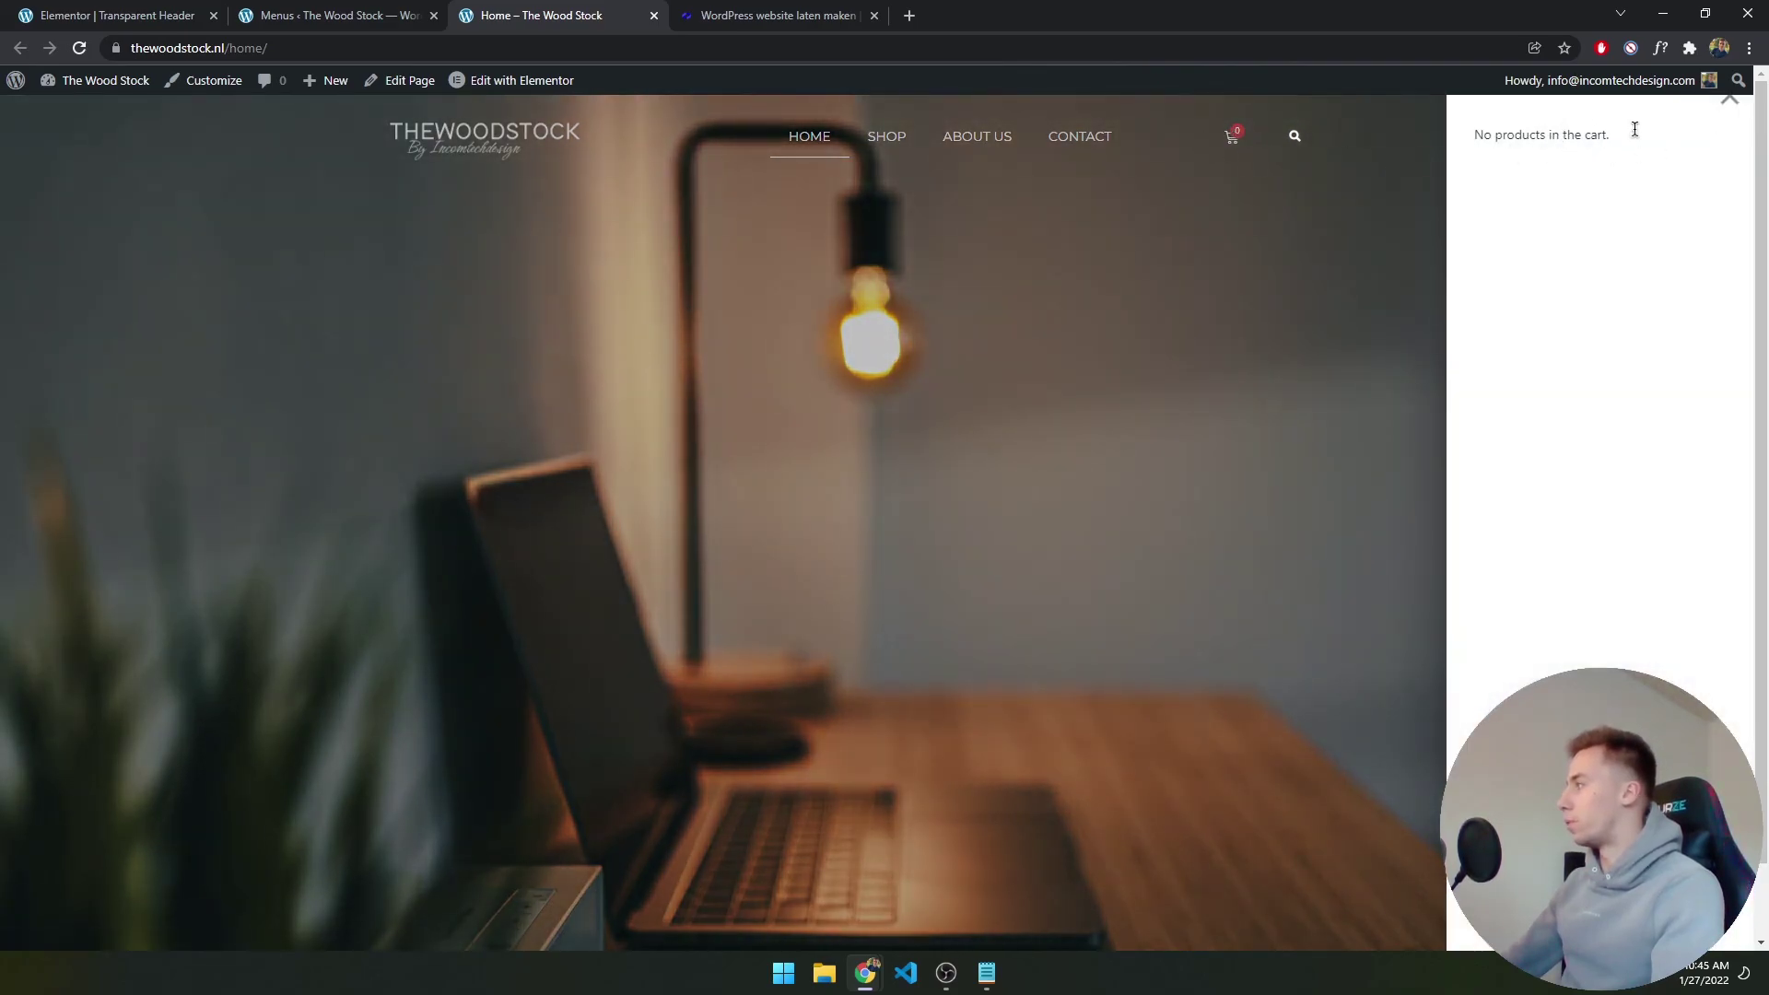
{"action": "left_click", "coordinate": [1739, 103]}
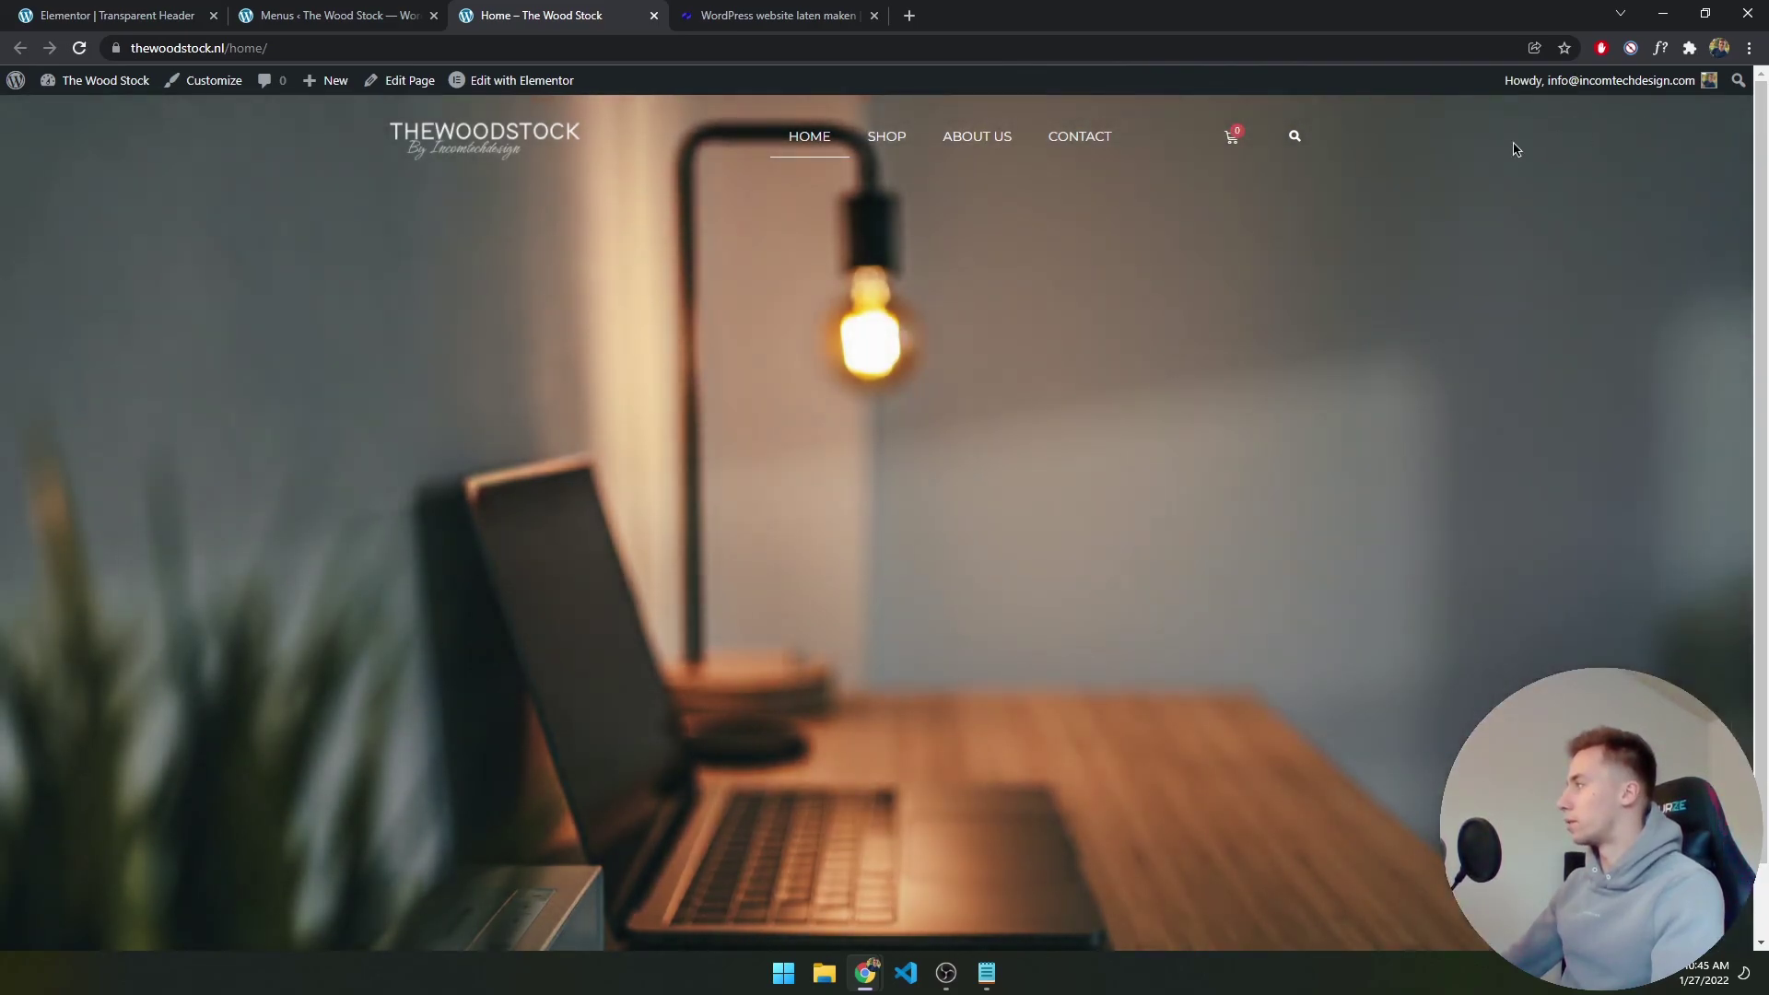
{"action": "left_click", "coordinate": [1295, 138]}
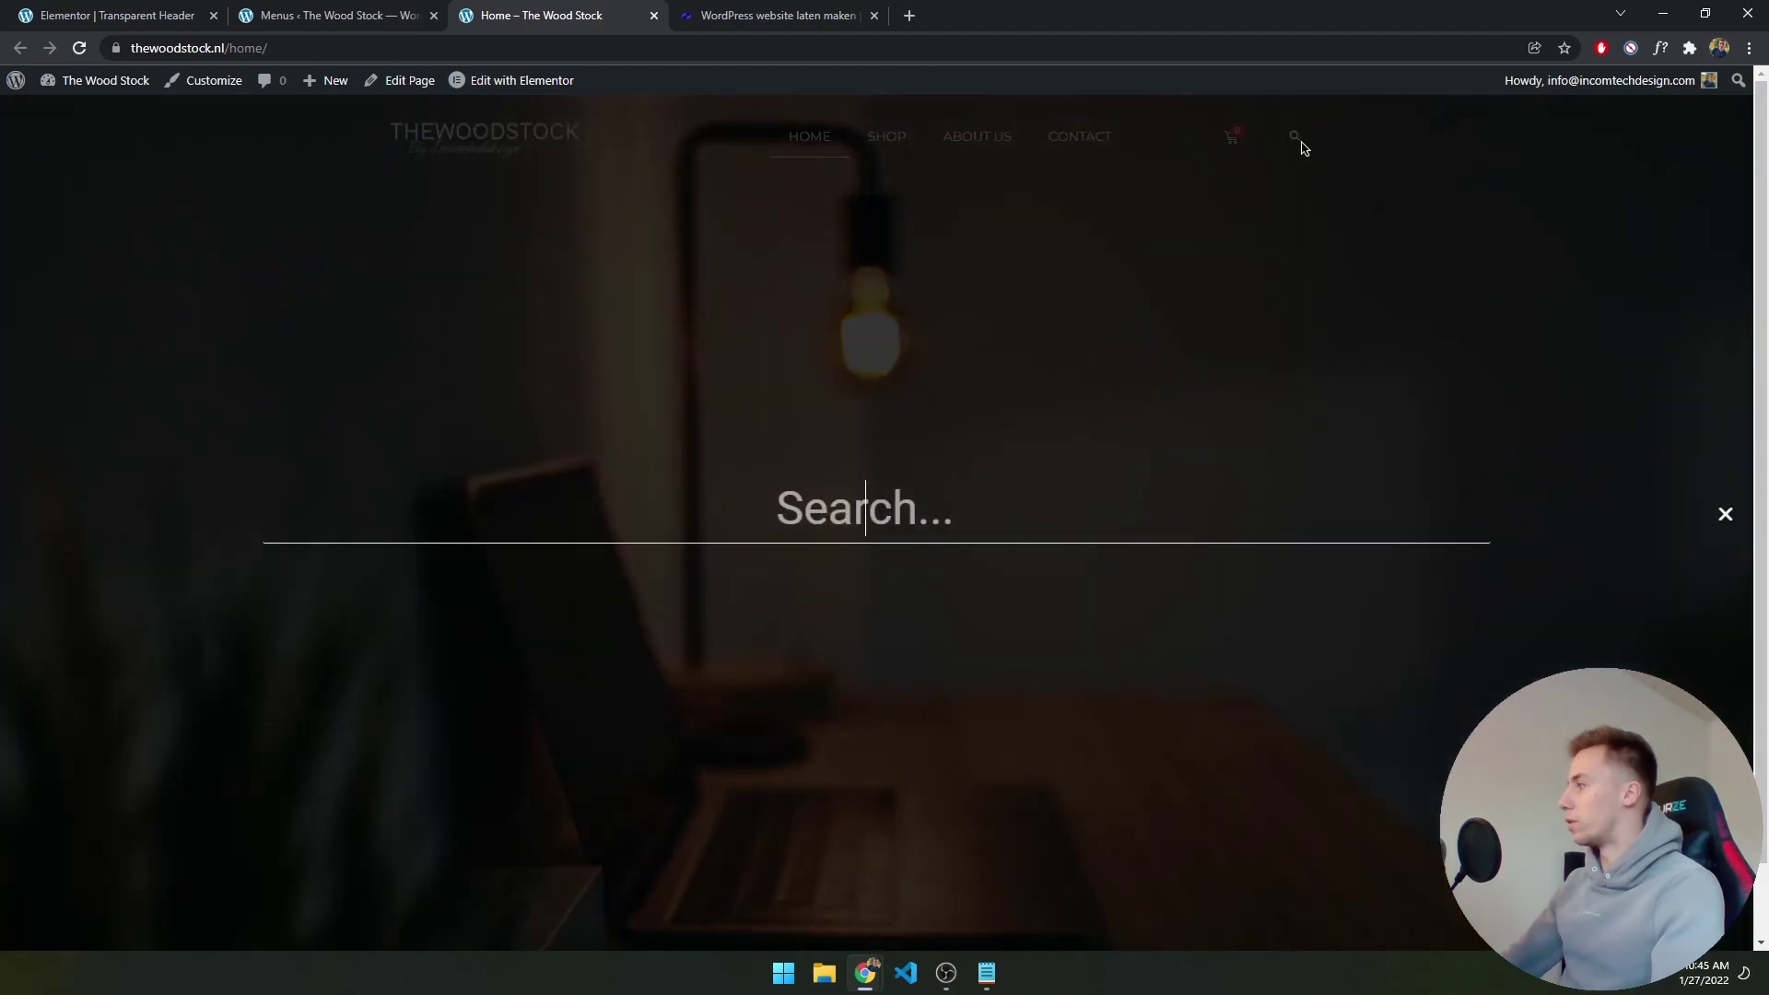
{"action": "left_click", "coordinate": [1727, 514]}
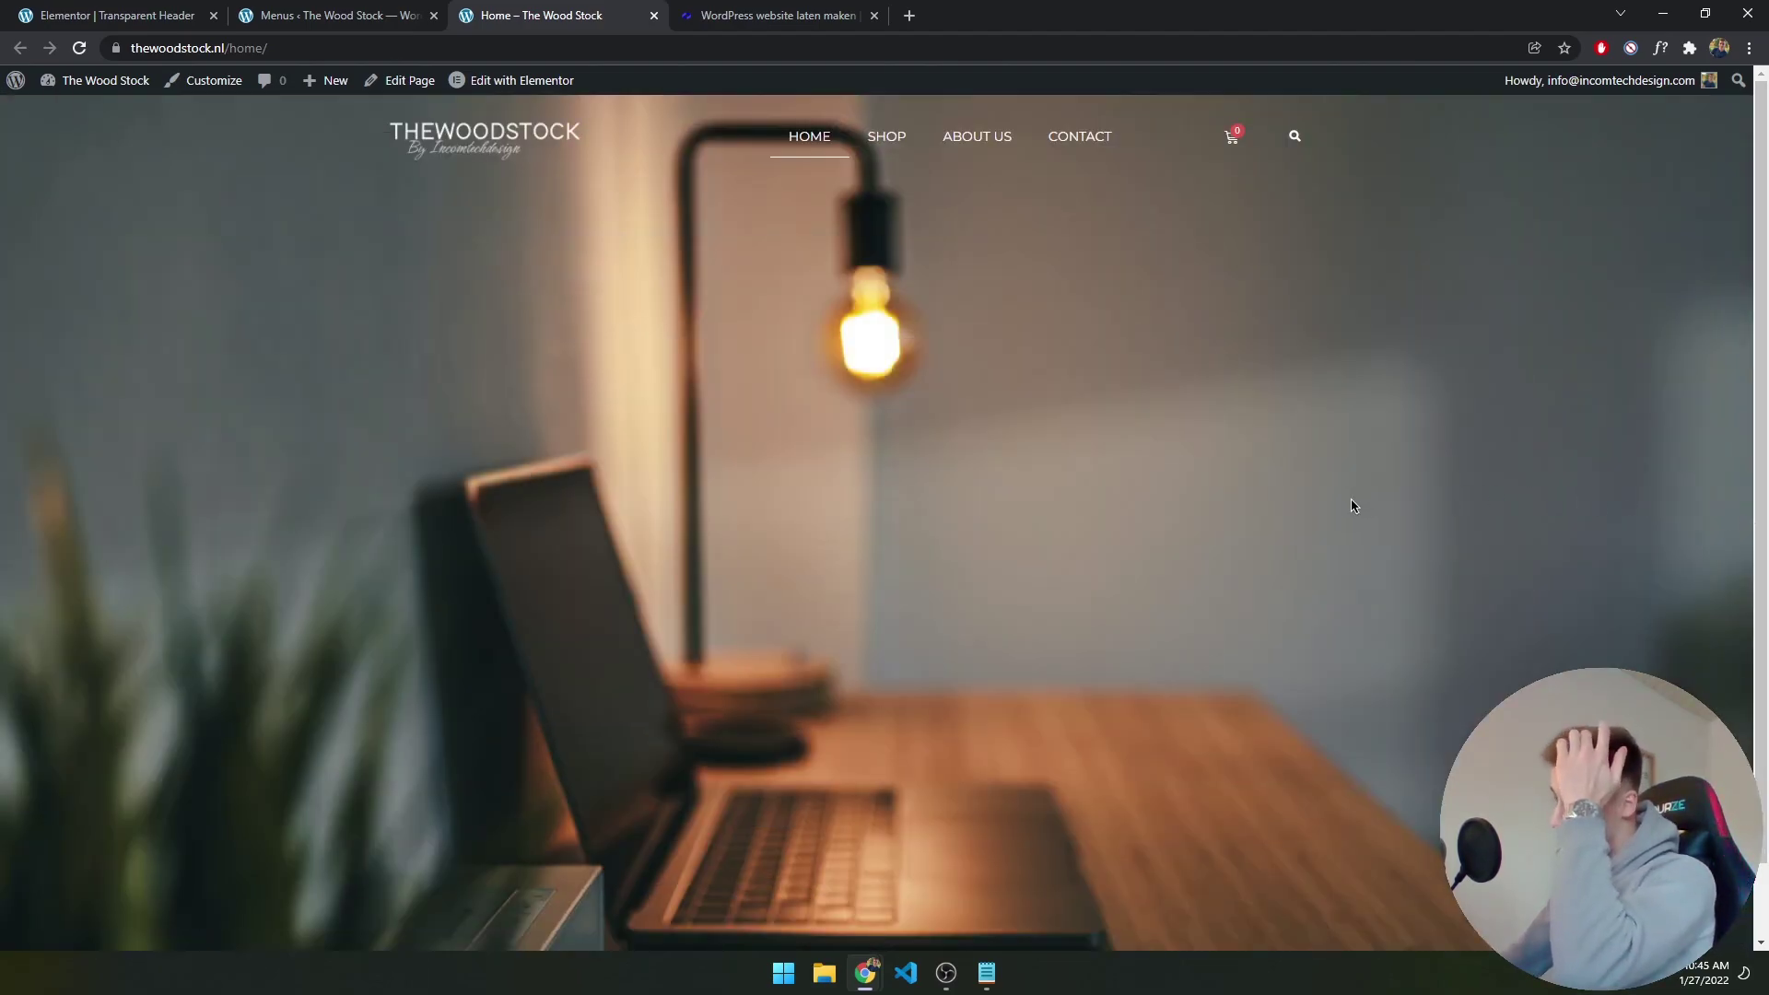
{"action": "scroll", "coordinate": [1190, 498], "scroll_direction": "down", "scroll_amount": 2}
{"action": "scroll", "coordinate": [1187, 497], "scroll_direction": "up", "scroll_amount": 2}
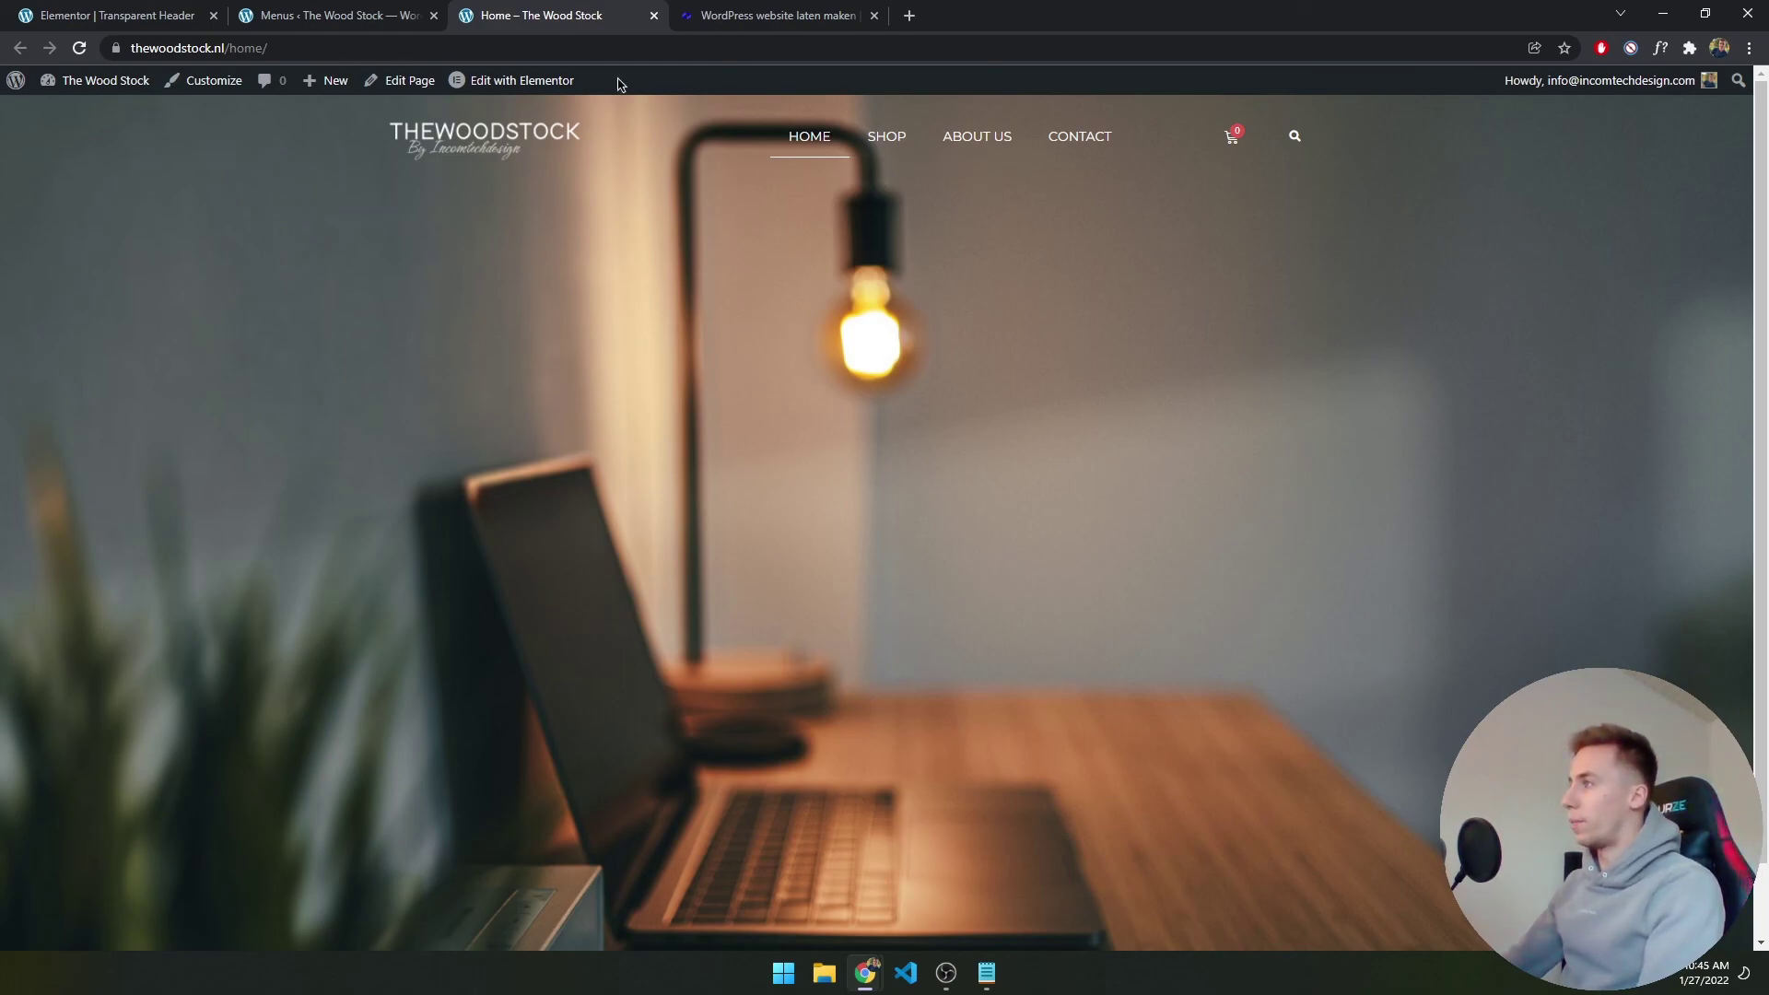
{"action": "left_click", "coordinate": [125, 15]}
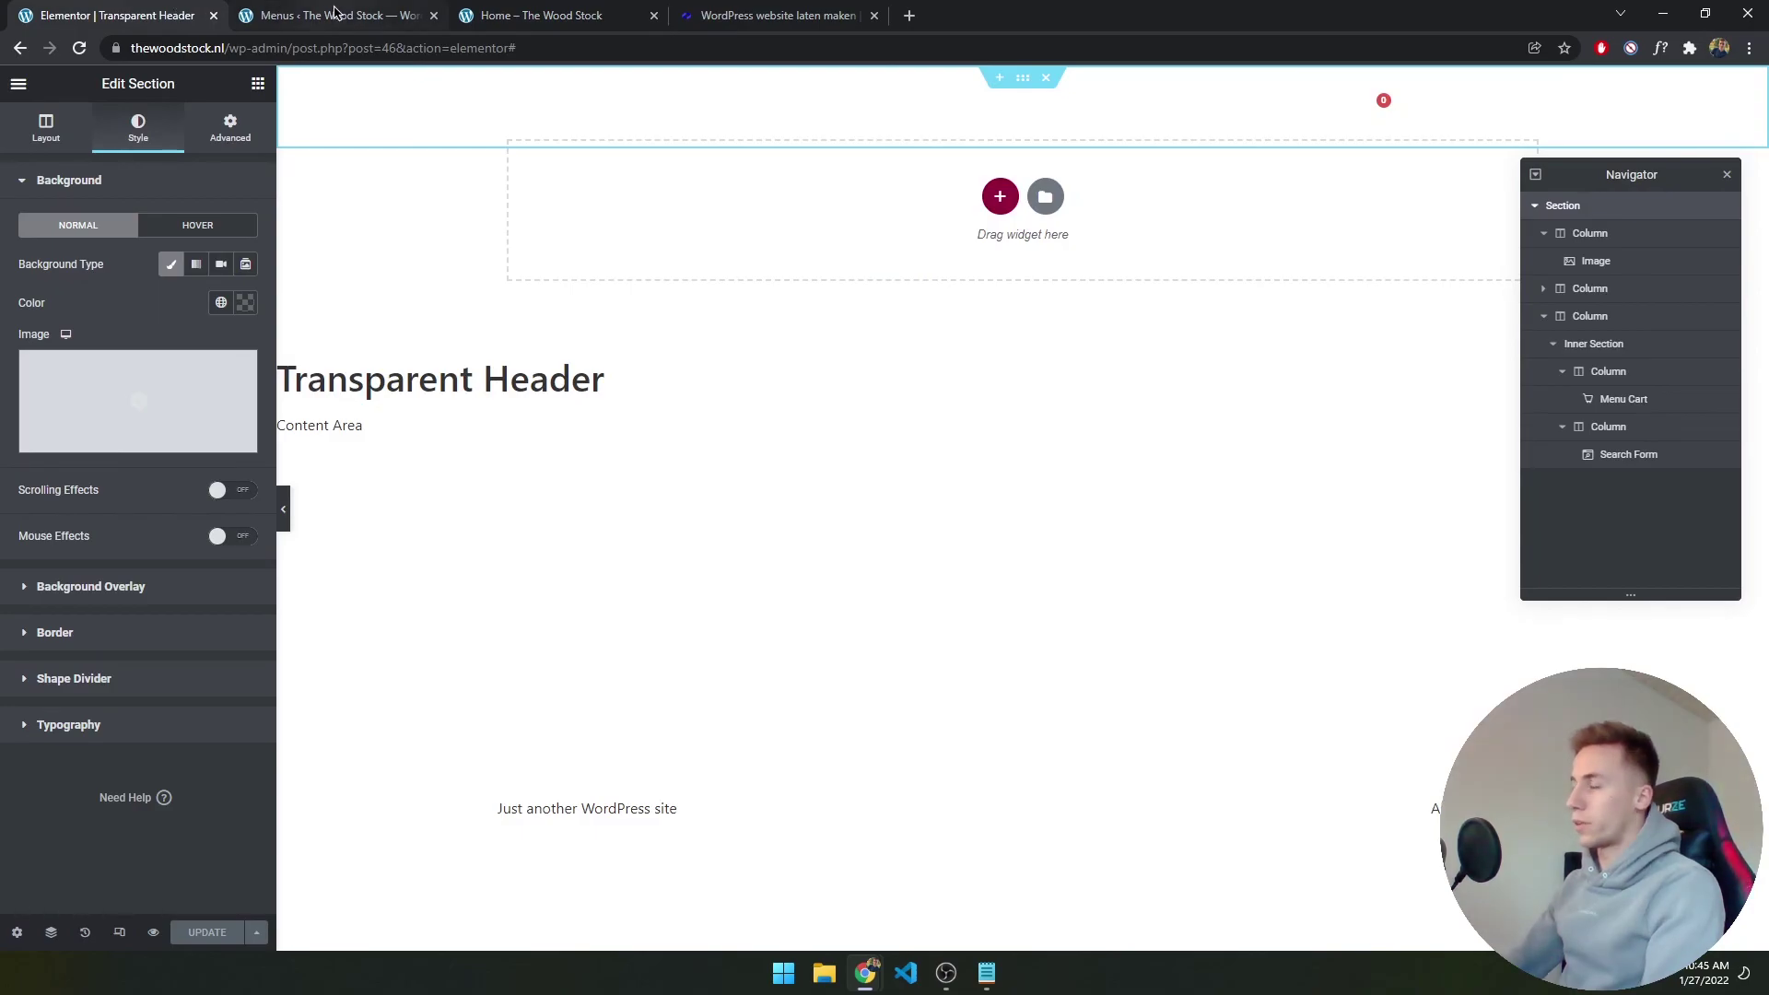
{"action": "left_click", "coordinate": [515, 9]}
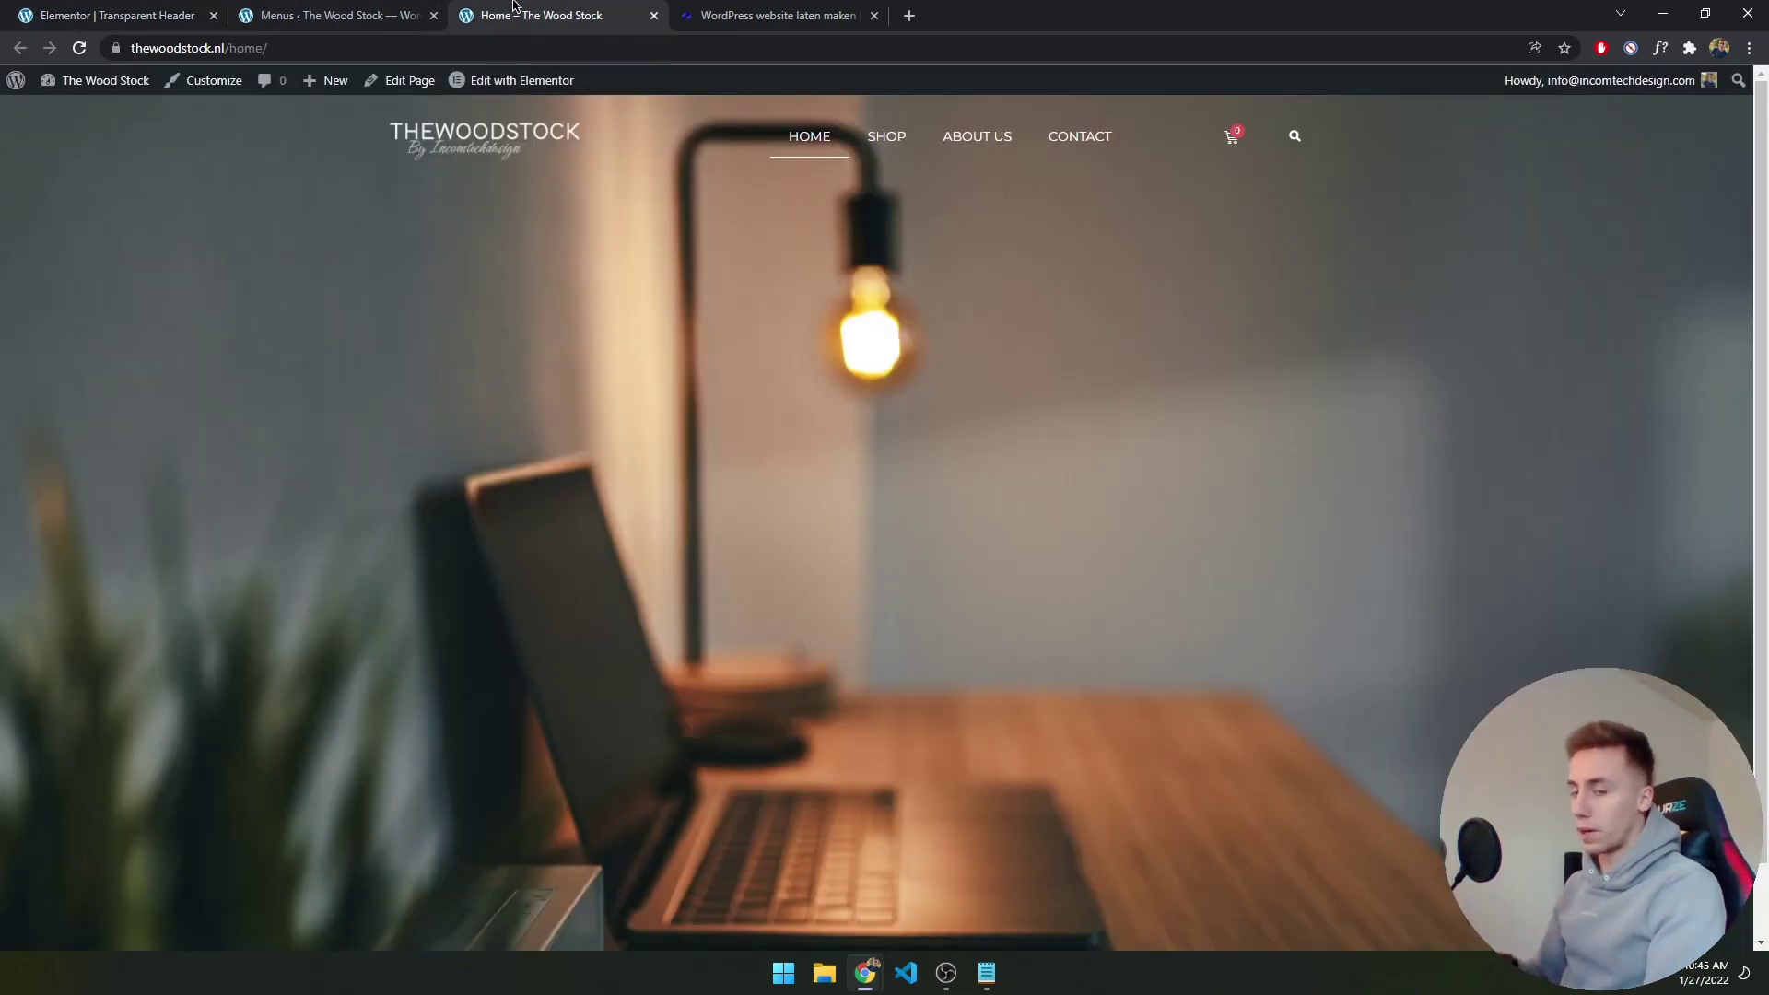